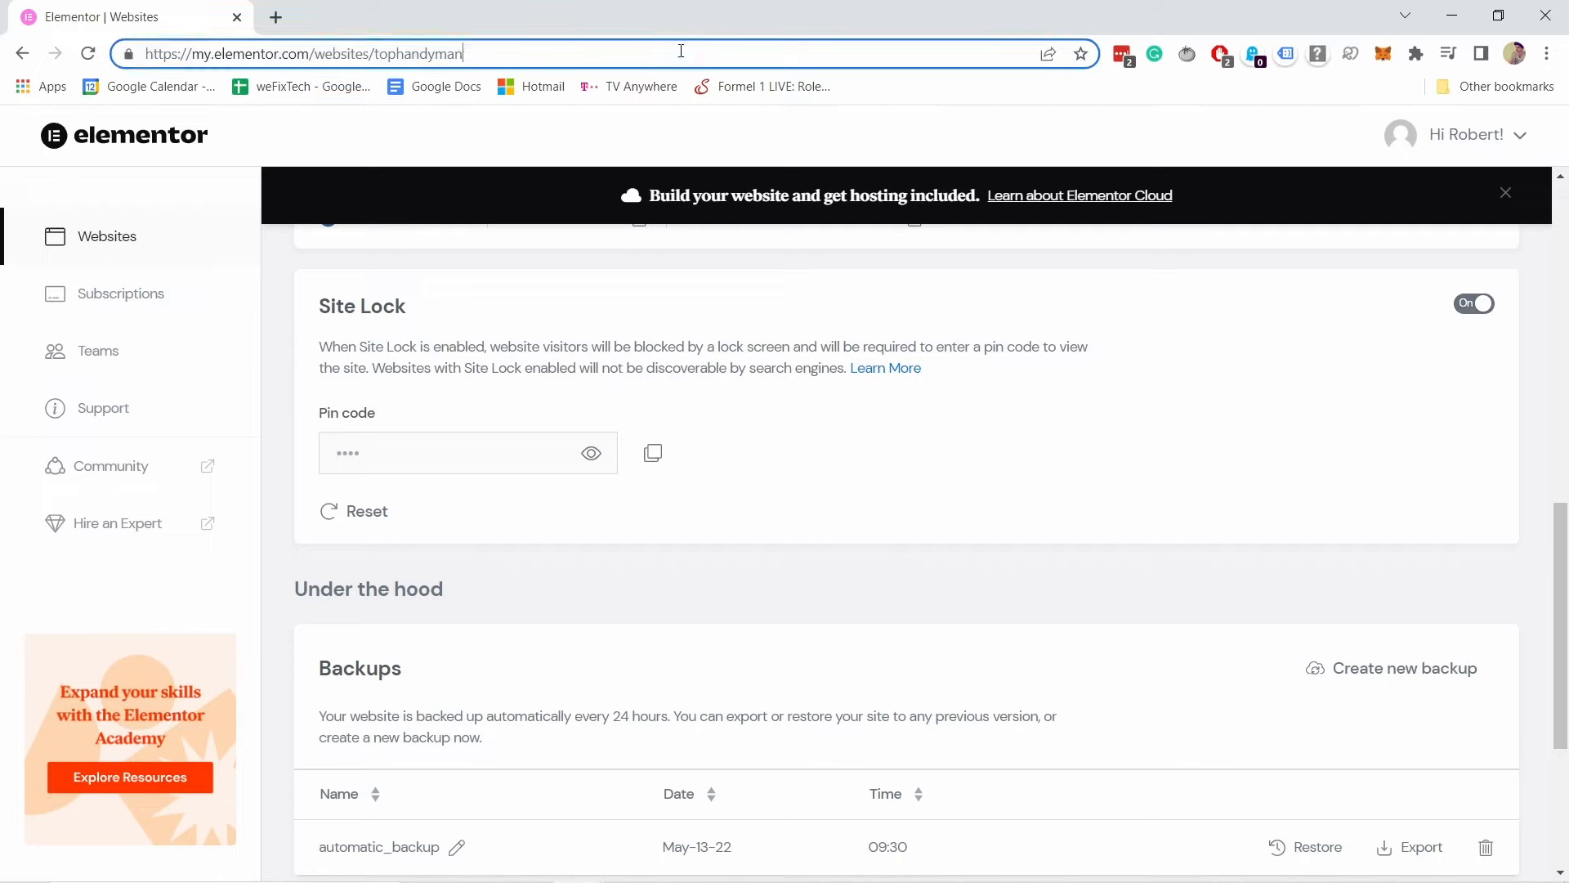
Step: Reload the tophandyman website's management page and turn off its Site Lock
{"action": "key", "text": "Return"}
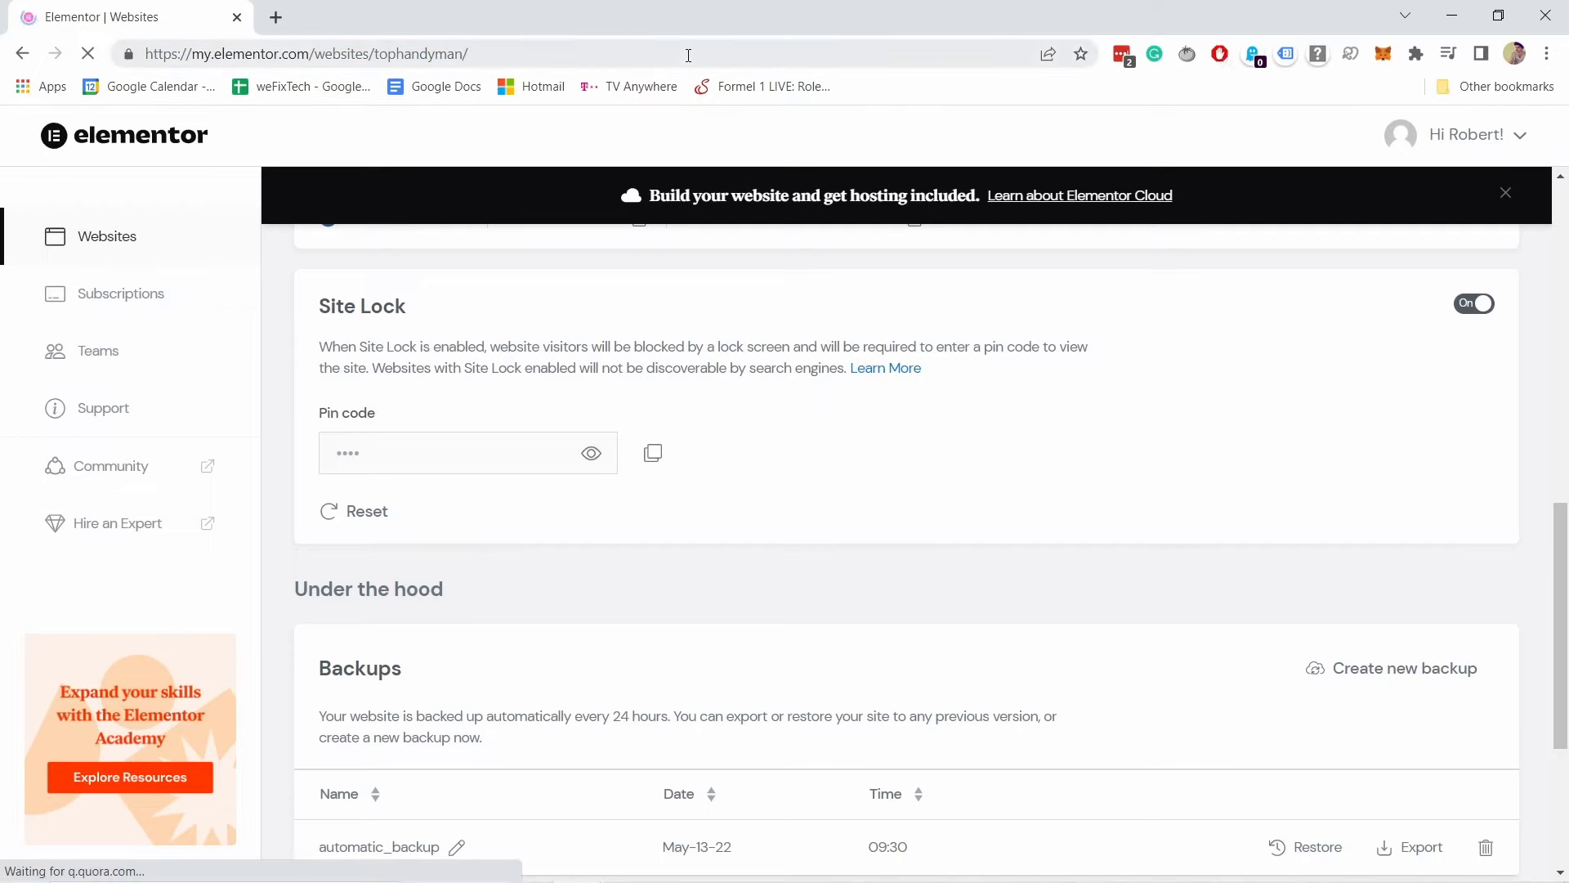
{"action": "left_click", "coordinate": [1013, 373]}
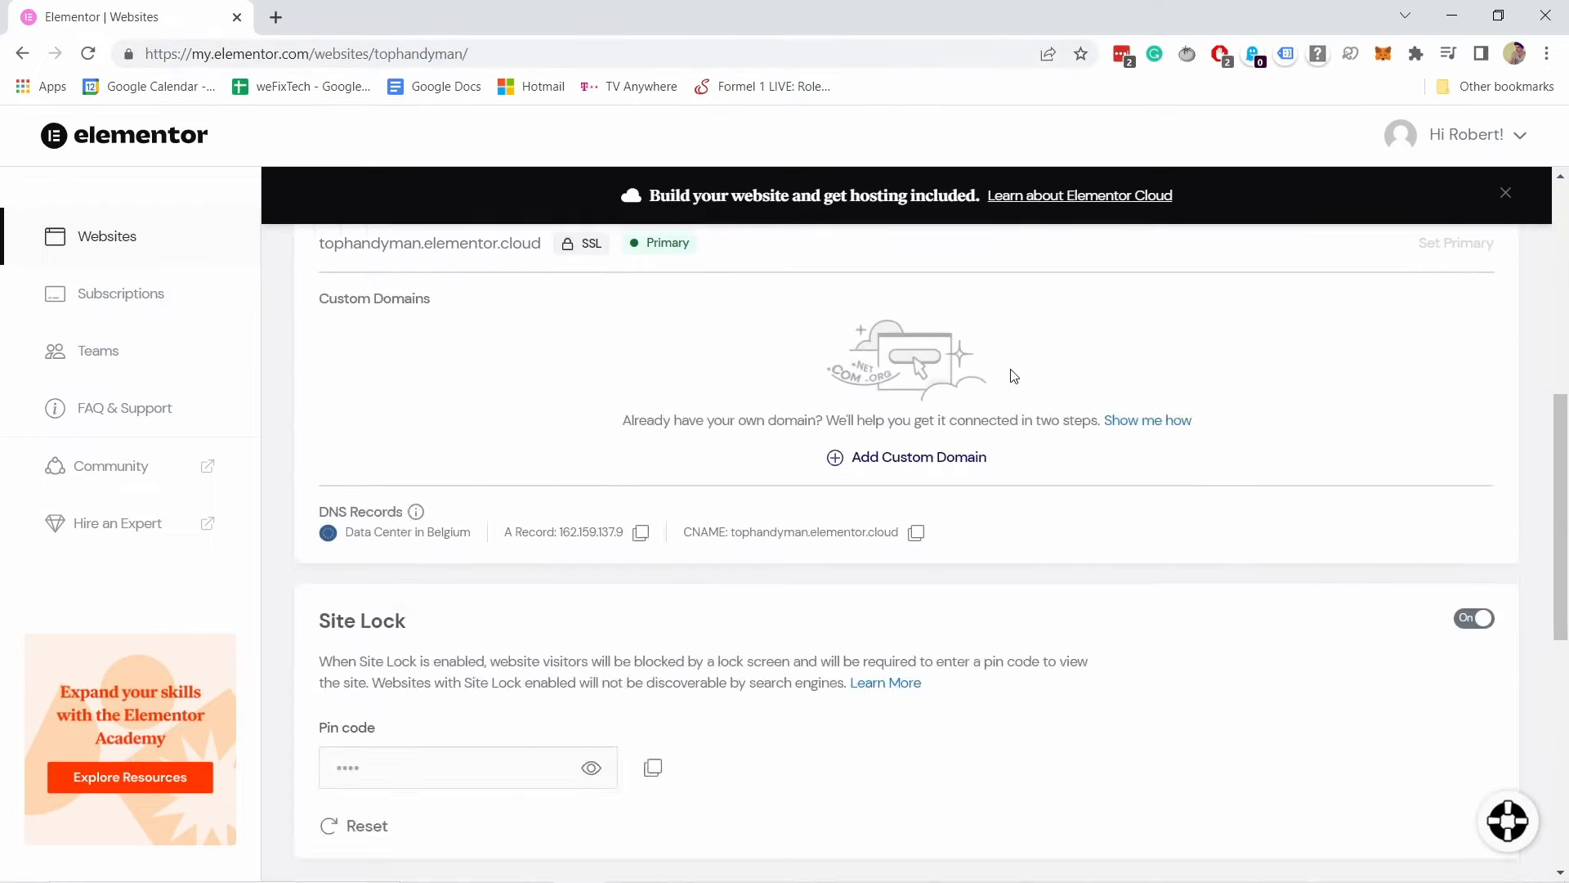
{"action": "scroll", "coordinate": [1482, 305], "scroll_direction": "up", "scroll_amount": 2}
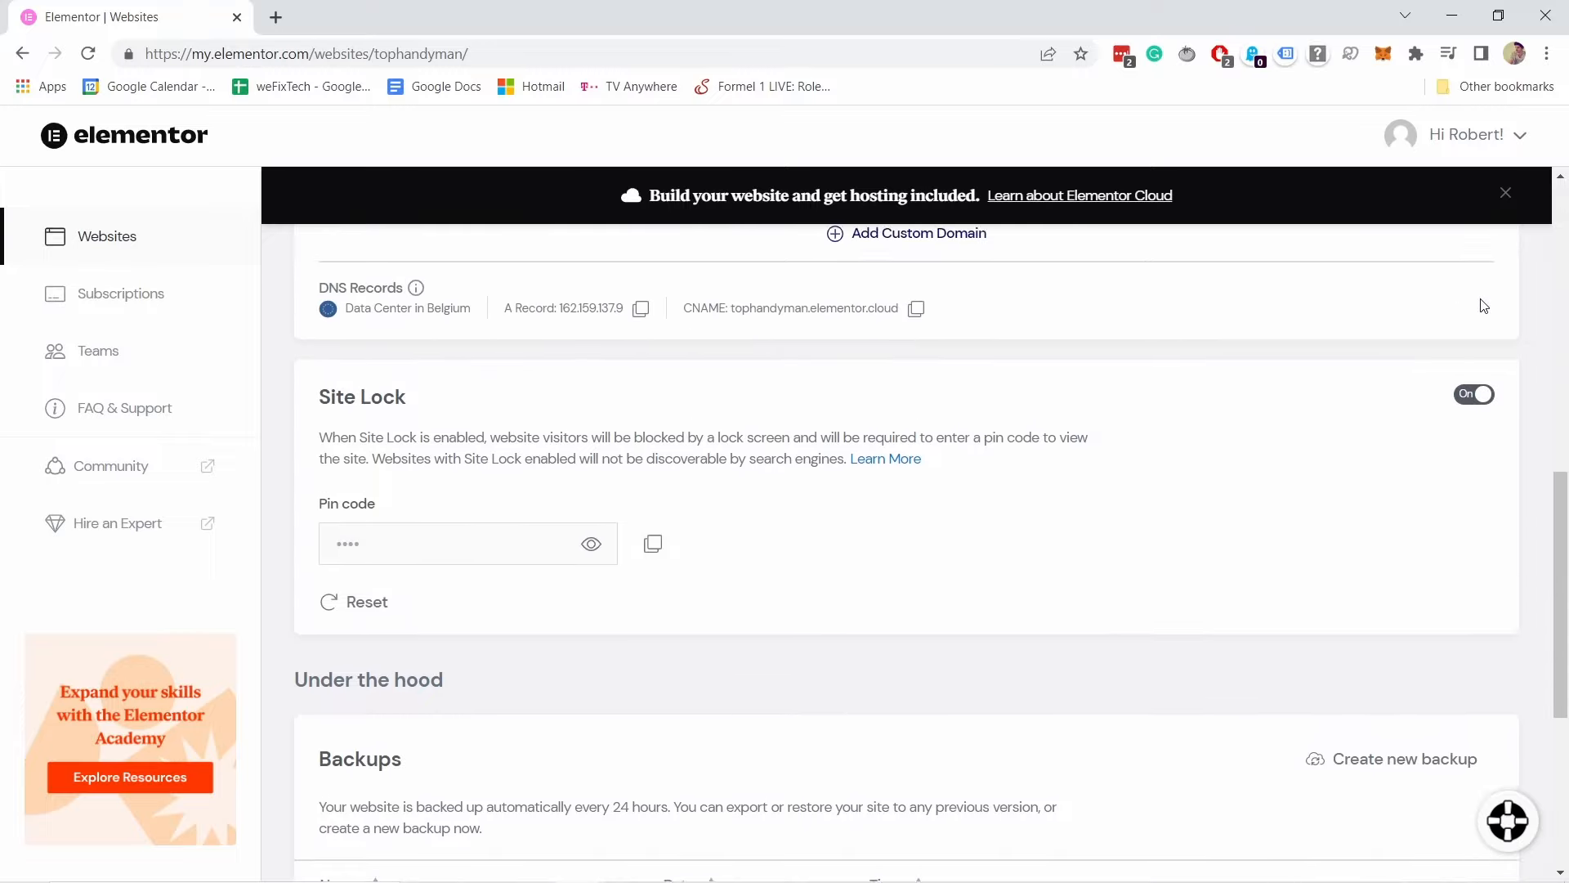
{"action": "left_click", "coordinate": [1477, 409]}
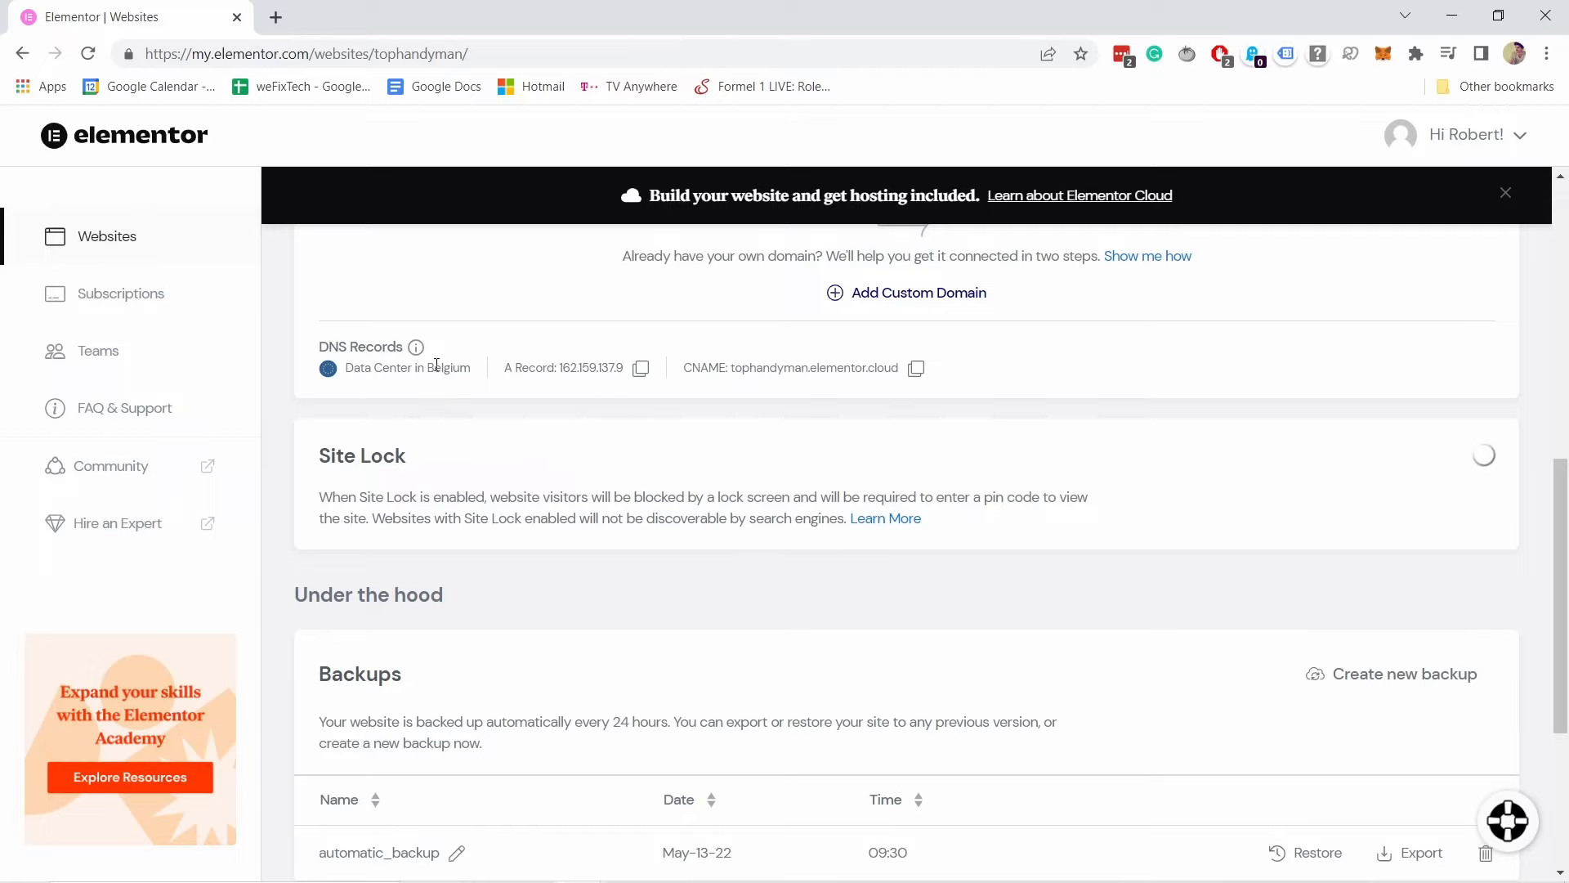
Step: Return to the website list and open the tophandyman site's homepage for editing with Elementor
{"action": "left_click", "coordinate": [104, 242]}
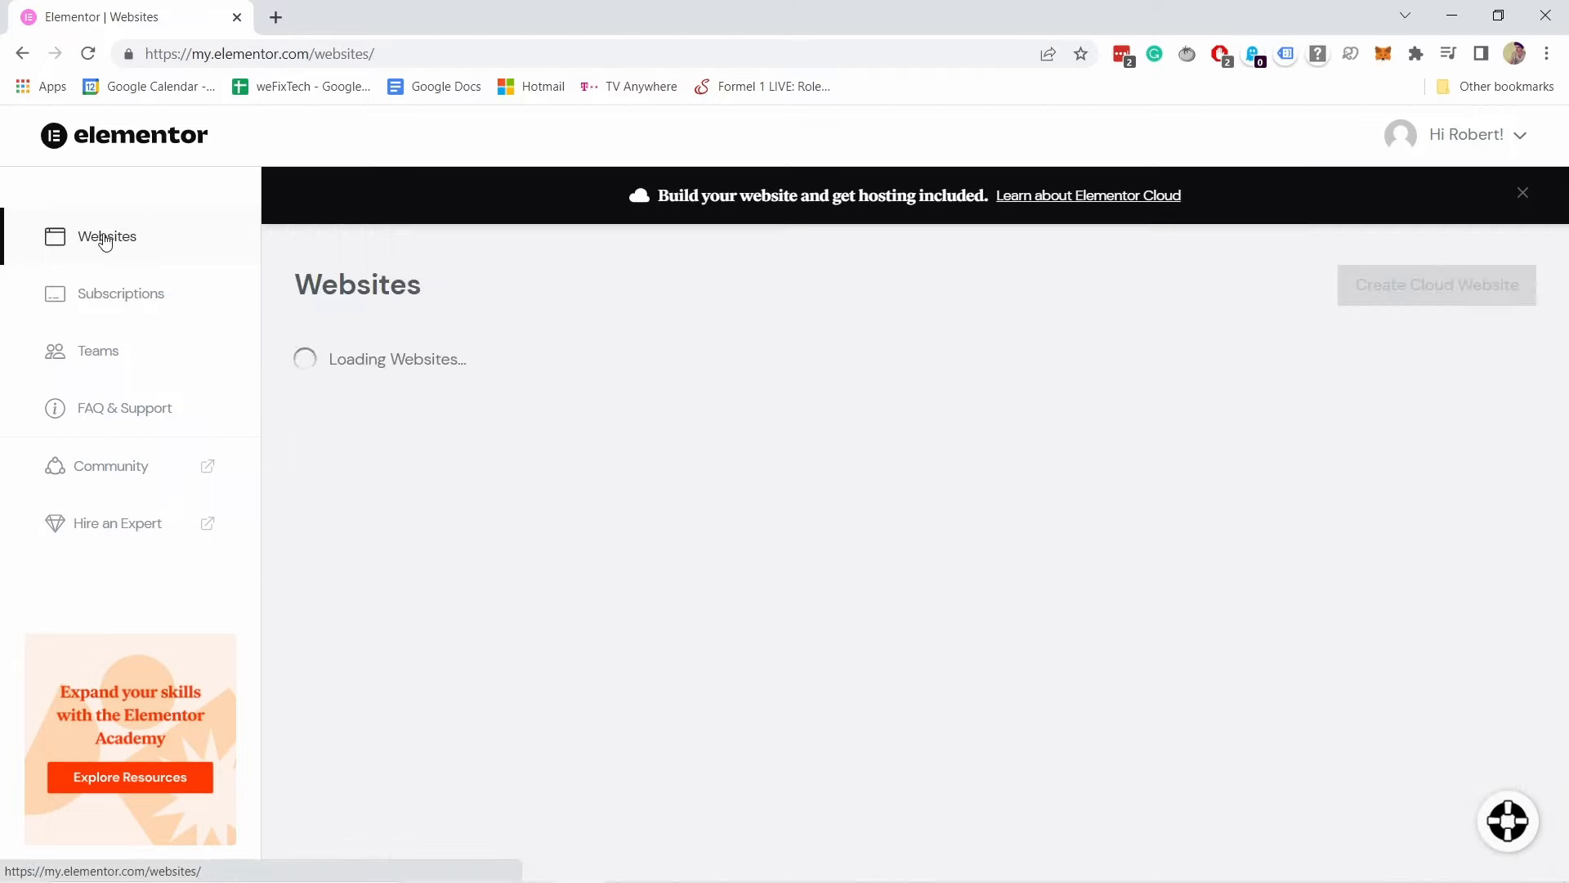
{"action": "mouse_move", "coordinate": [424, 539]}
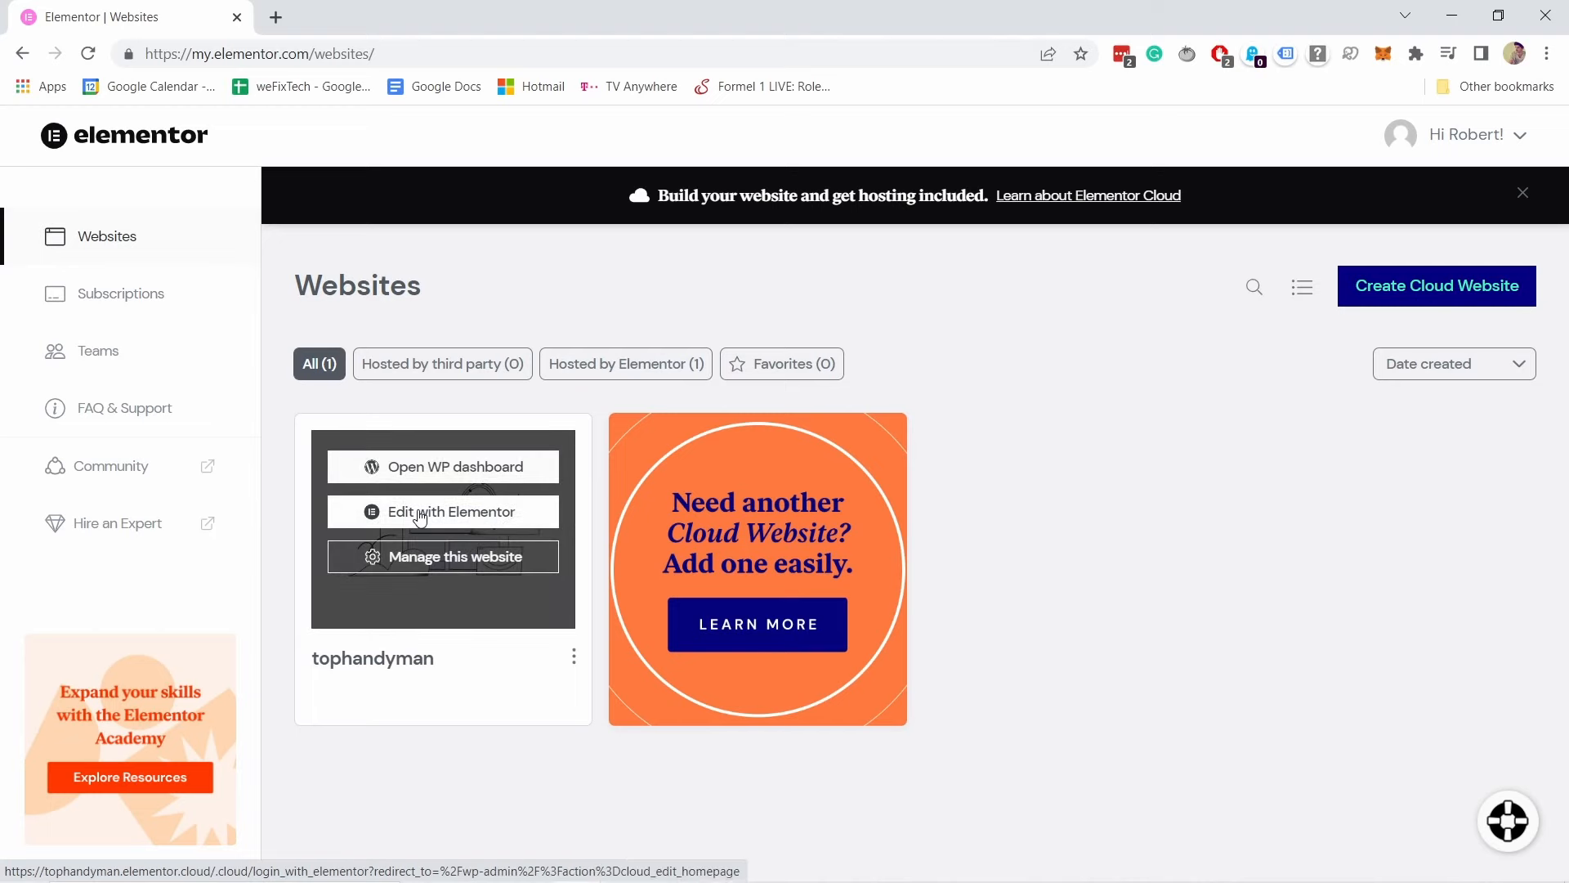
{"action": "left_click", "coordinate": [419, 513]}
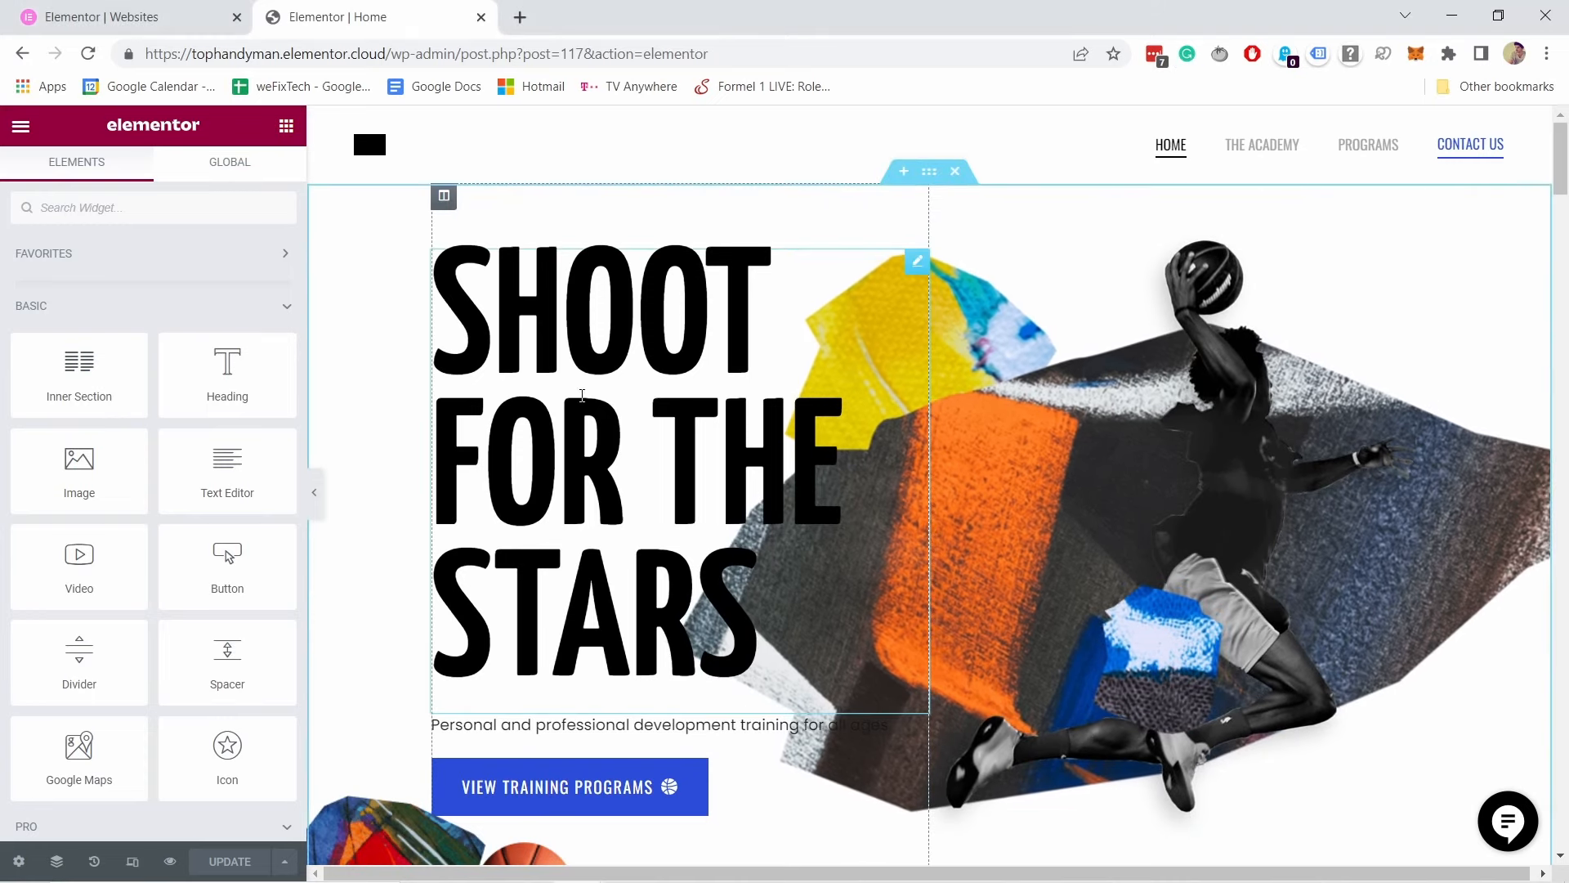
Step: Replace the hero heading "Shoot for the stars" with "Hello"
{"action": "left_click", "coordinate": [589, 423]}
{"action": "left_click_drag", "start_coordinate": [758, 654], "coordinate": [440, 317]}
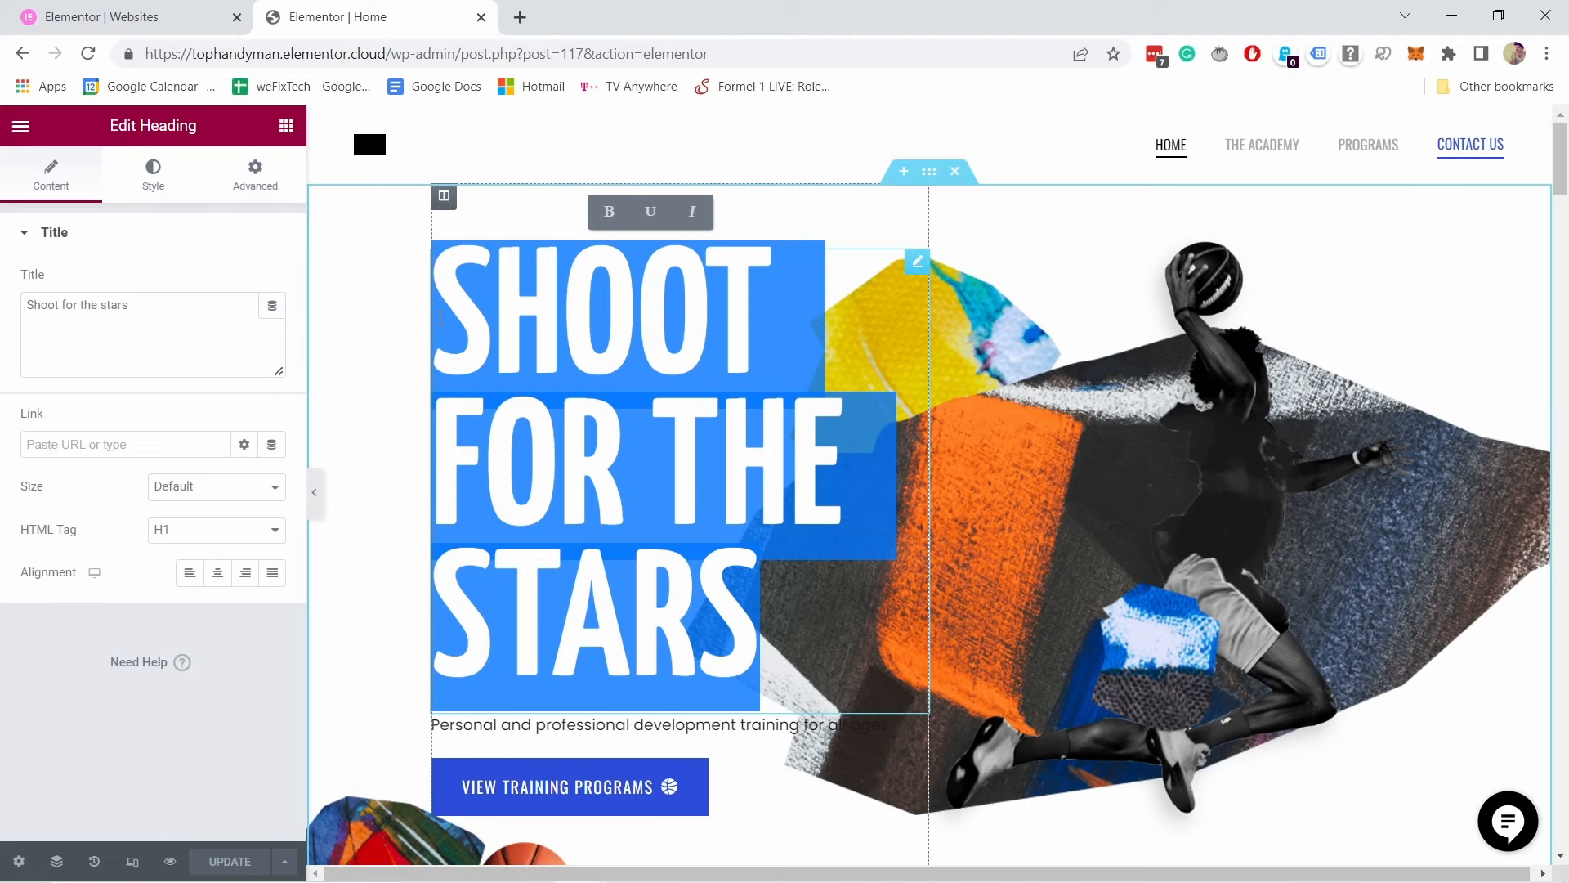
{"action": "type", "text": "Hello"}
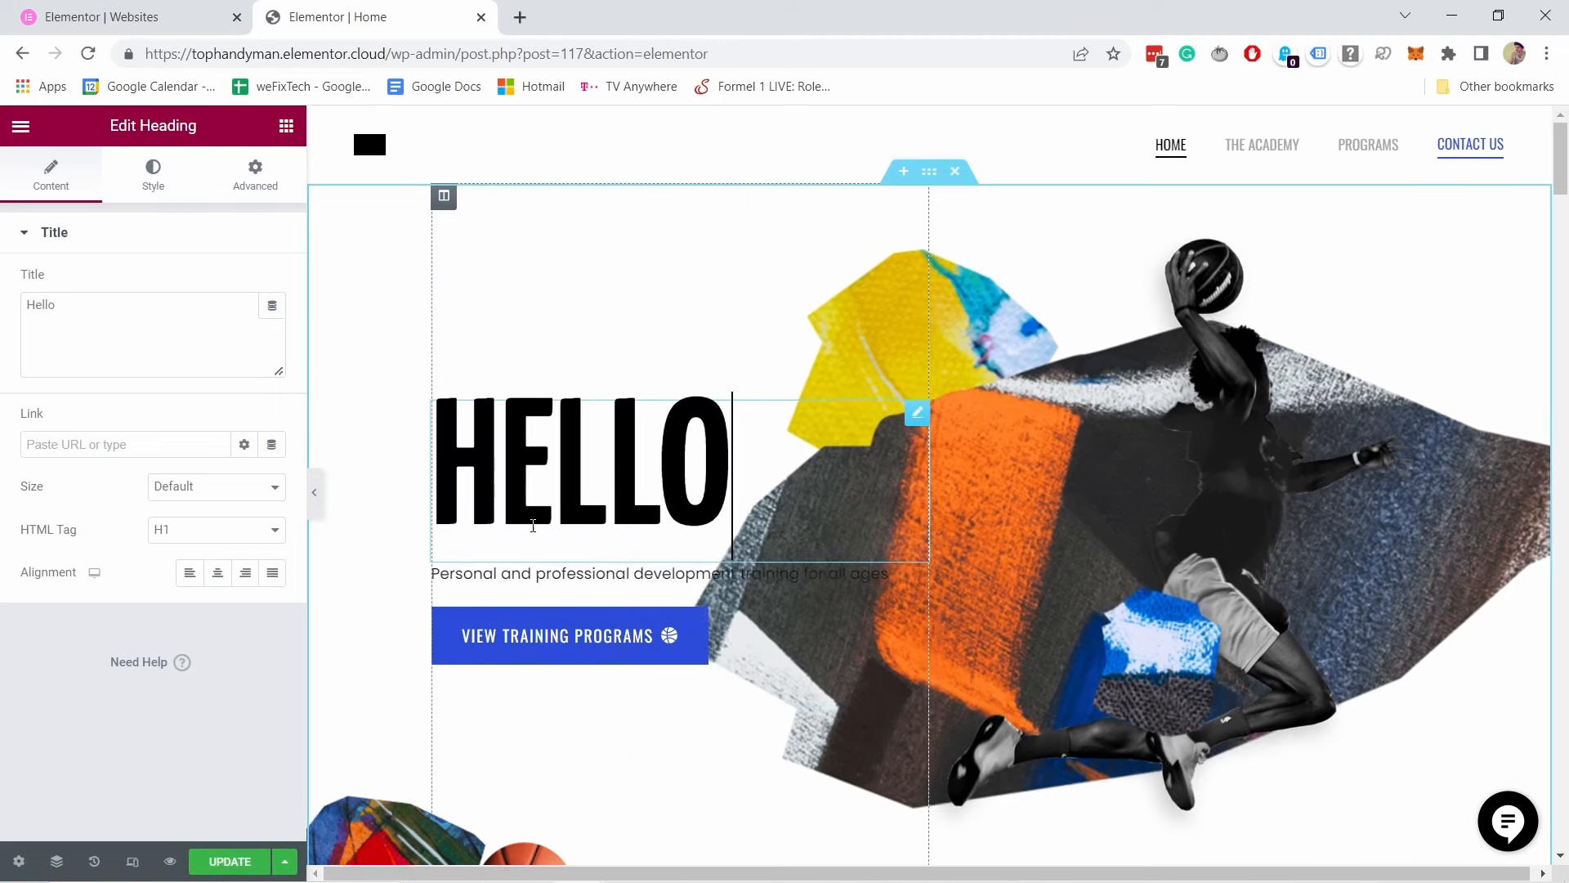
Step: Replace the paragraph under the hero heading with "This is a tutorial"
{"action": "left_click", "coordinate": [532, 568]}
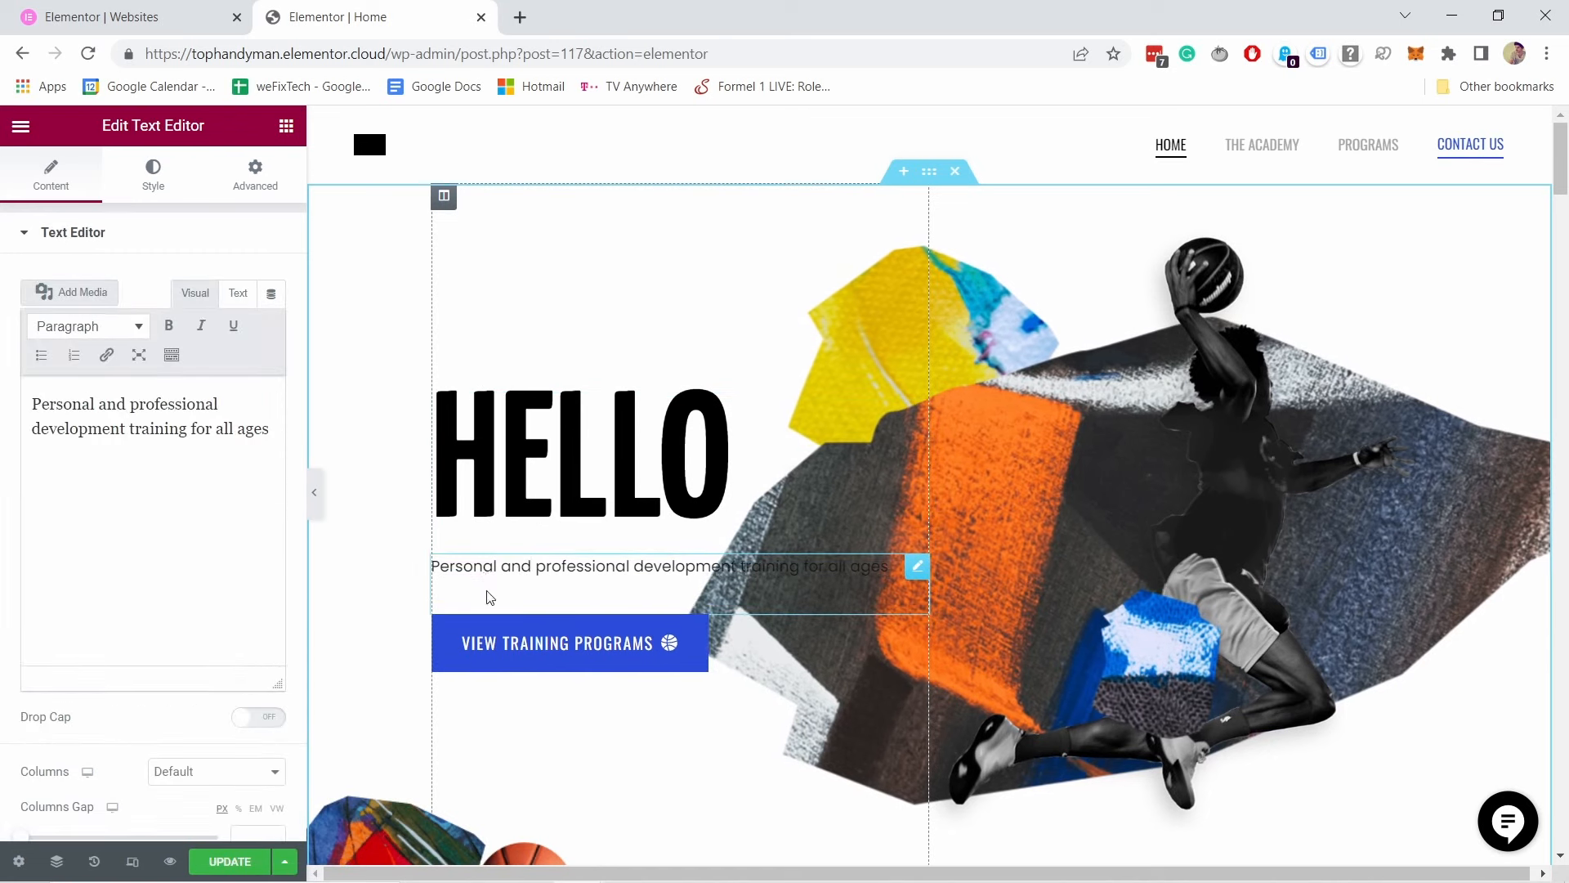
{"action": "mouse_move", "coordinate": [488, 595]}
{"action": "left_mouse_down"}
{"action": "mouse_move", "coordinate": [475, 585]}
{"action": "mouse_move", "coordinate": [487, 578]}
{"action": "left_mouse_up"}
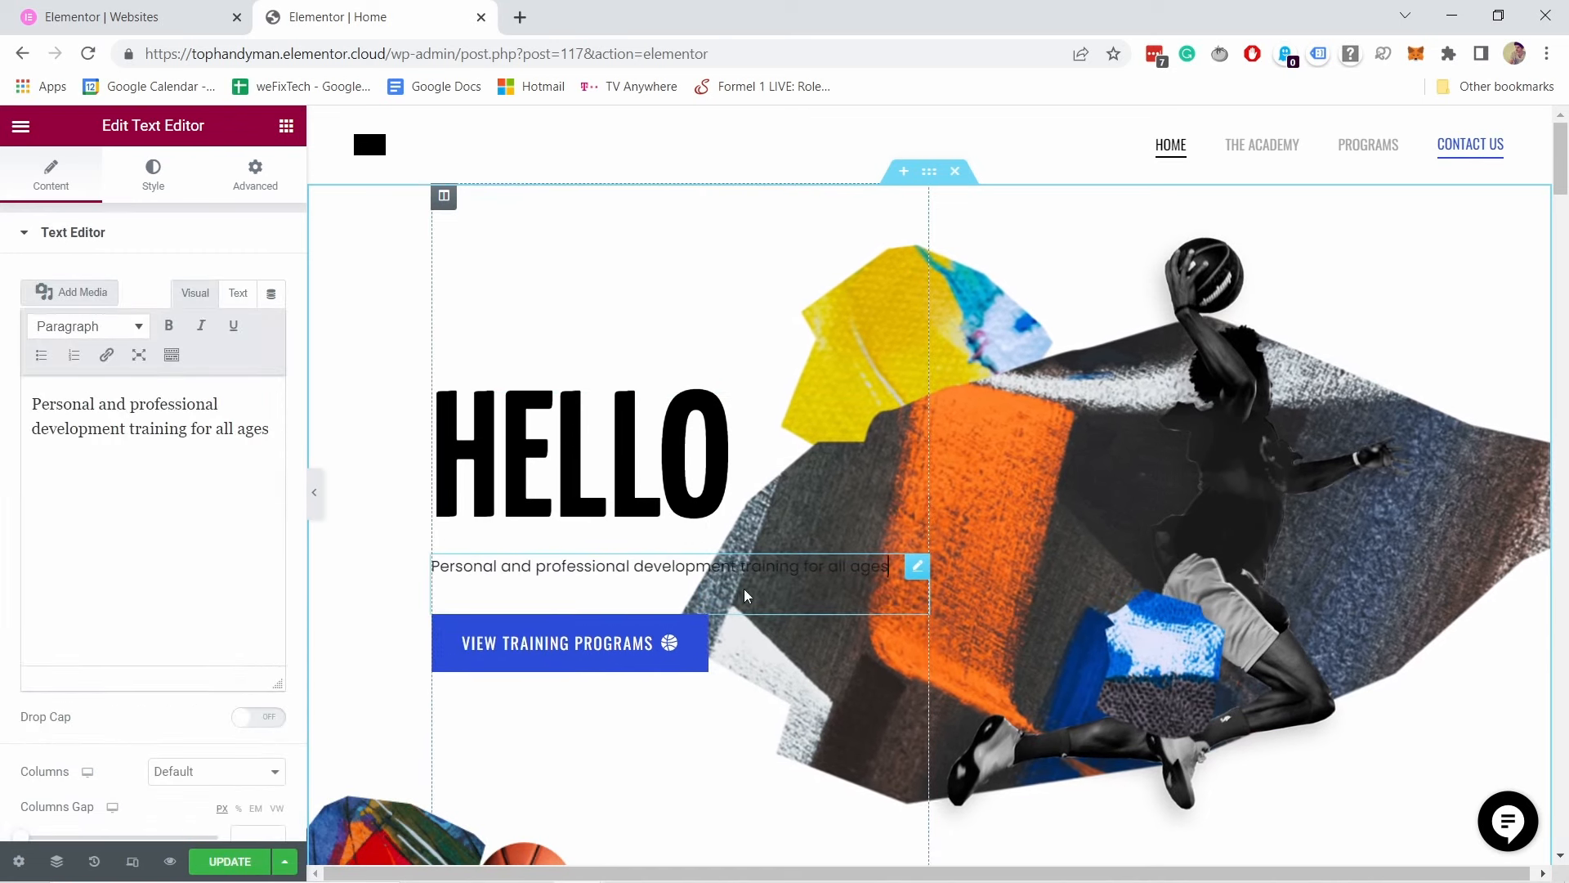
{"action": "triple_click", "coordinate": [719, 567]}
{"action": "key", "text": "BackSpace"}
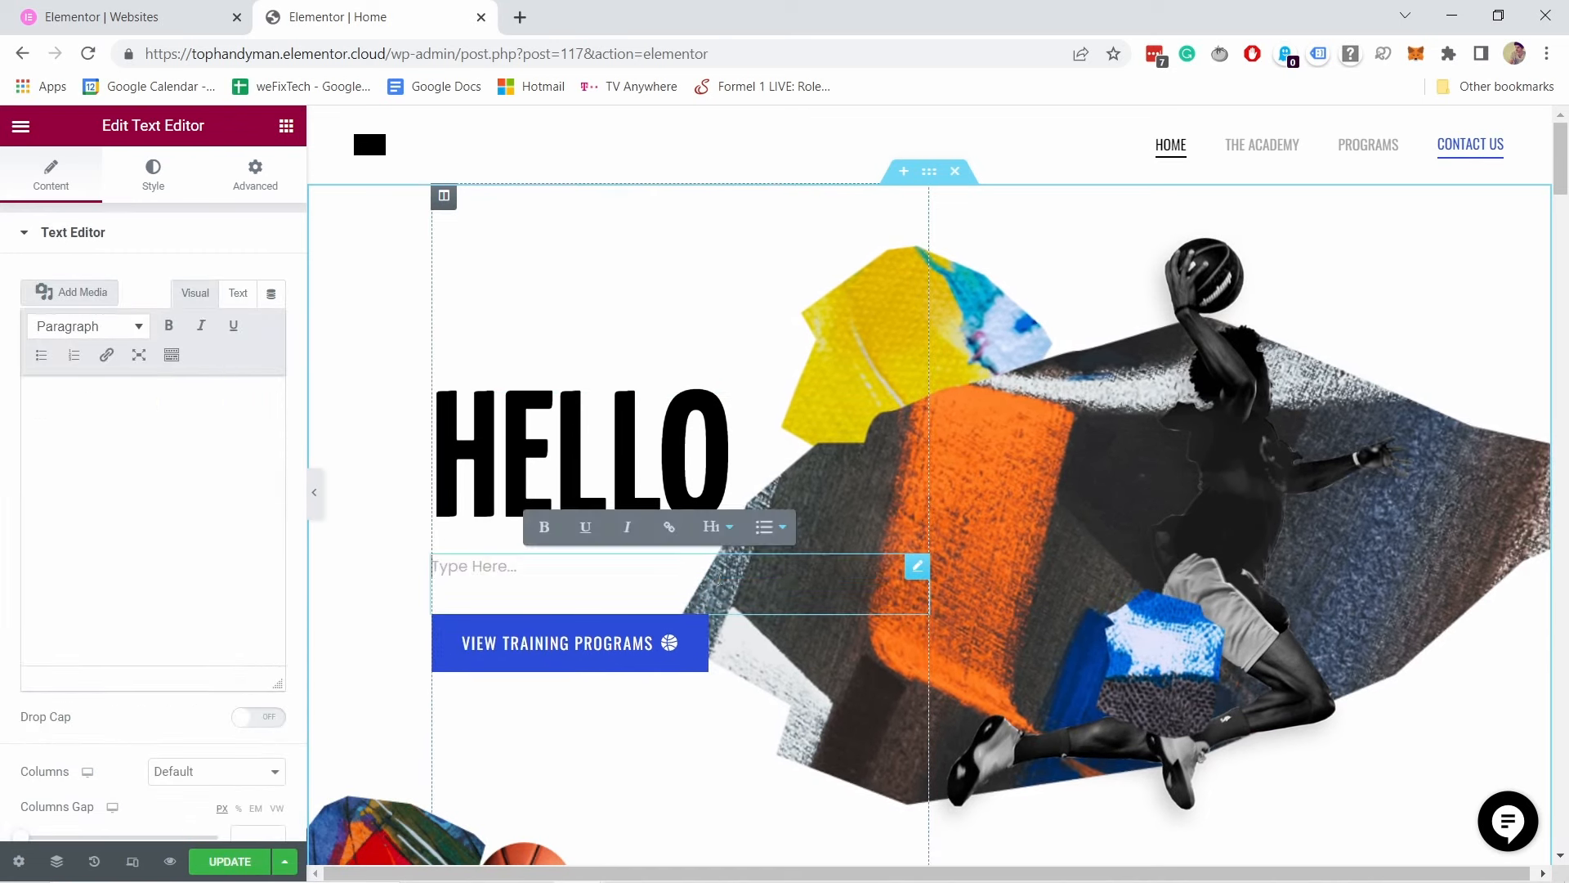
{"action": "type", "text": "This is a tutorial"}
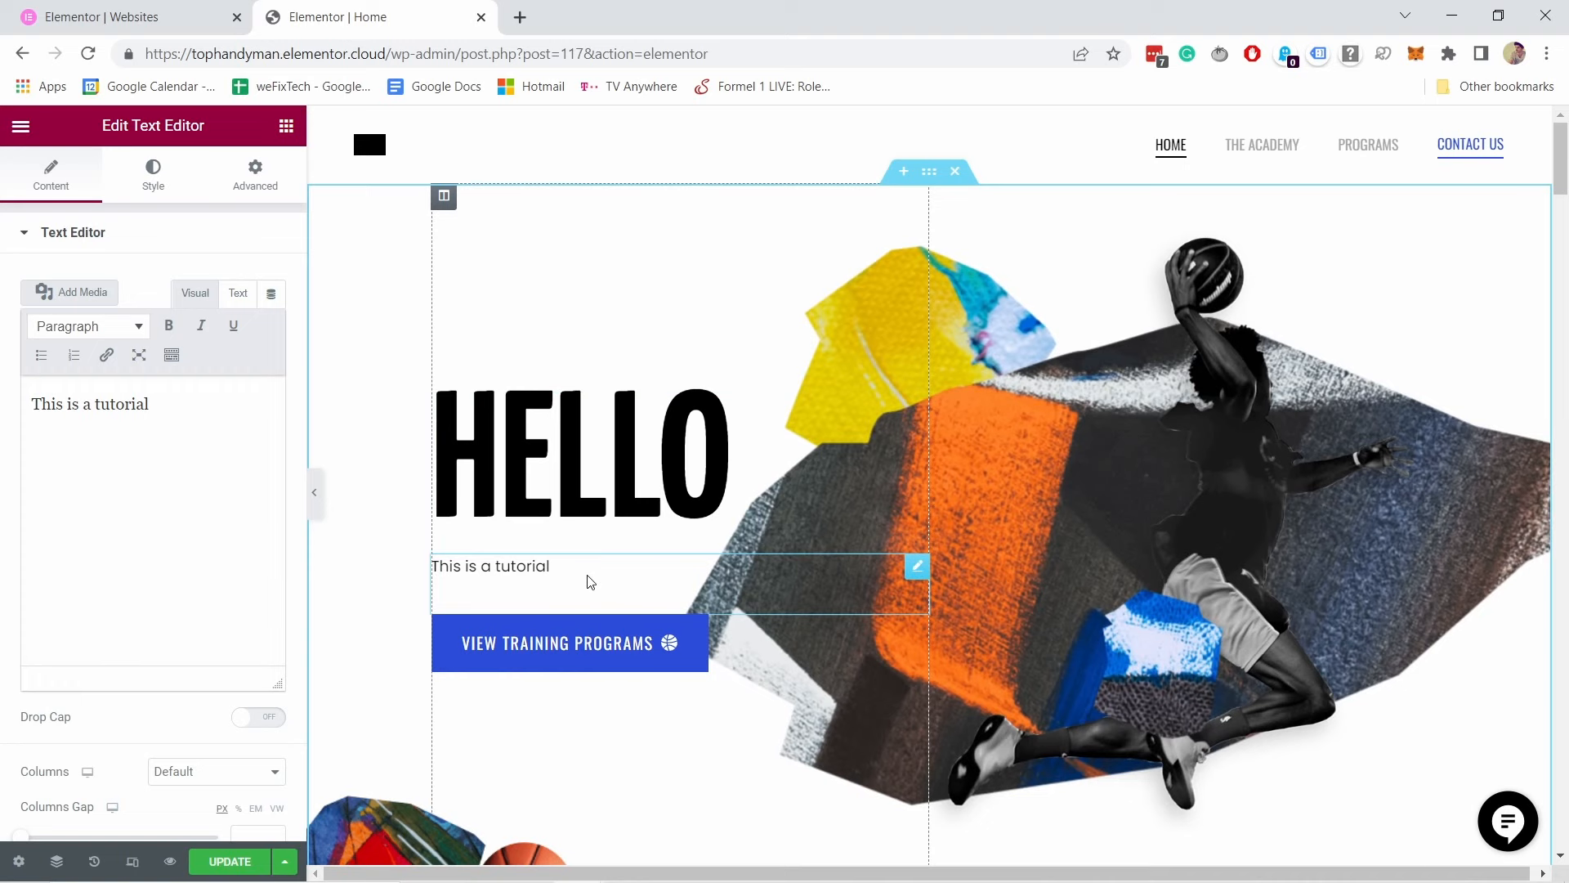
Step: Open the image chooser for the hero section's basketball player picture and browse the media library for a replacement
{"action": "left_click", "coordinate": [1206, 432]}
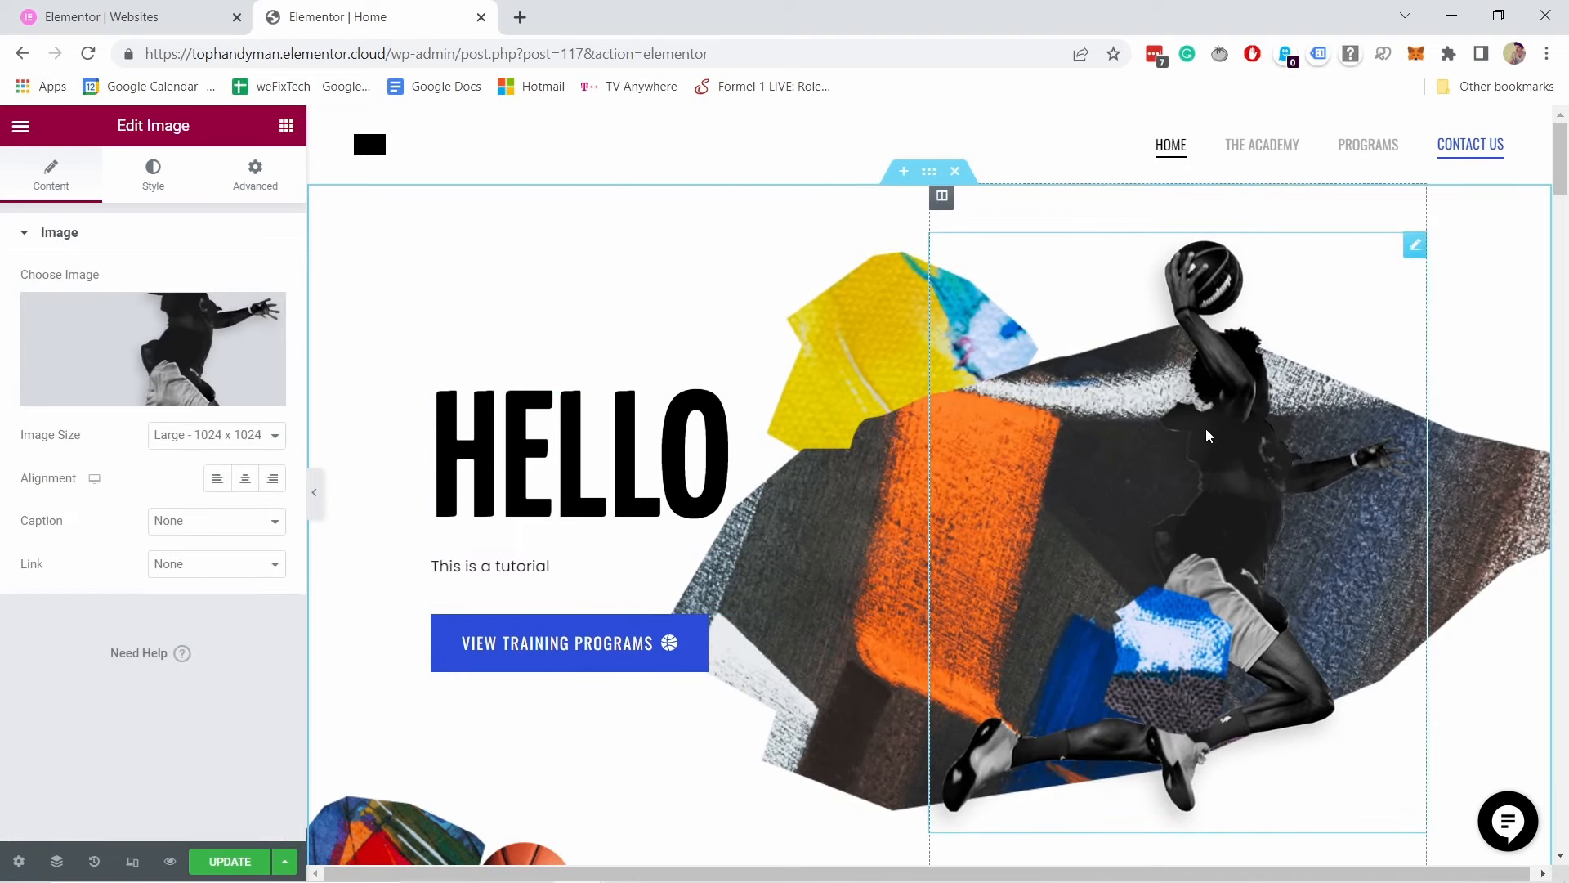
{"action": "mouse_move", "coordinate": [1205, 428]}
{"action": "left_mouse_down"}
{"action": "mouse_move", "coordinate": [1206, 379]}
{"action": "mouse_move", "coordinate": [1261, 455]}
{"action": "mouse_move", "coordinate": [1228, 443]}
{"action": "left_mouse_up"}
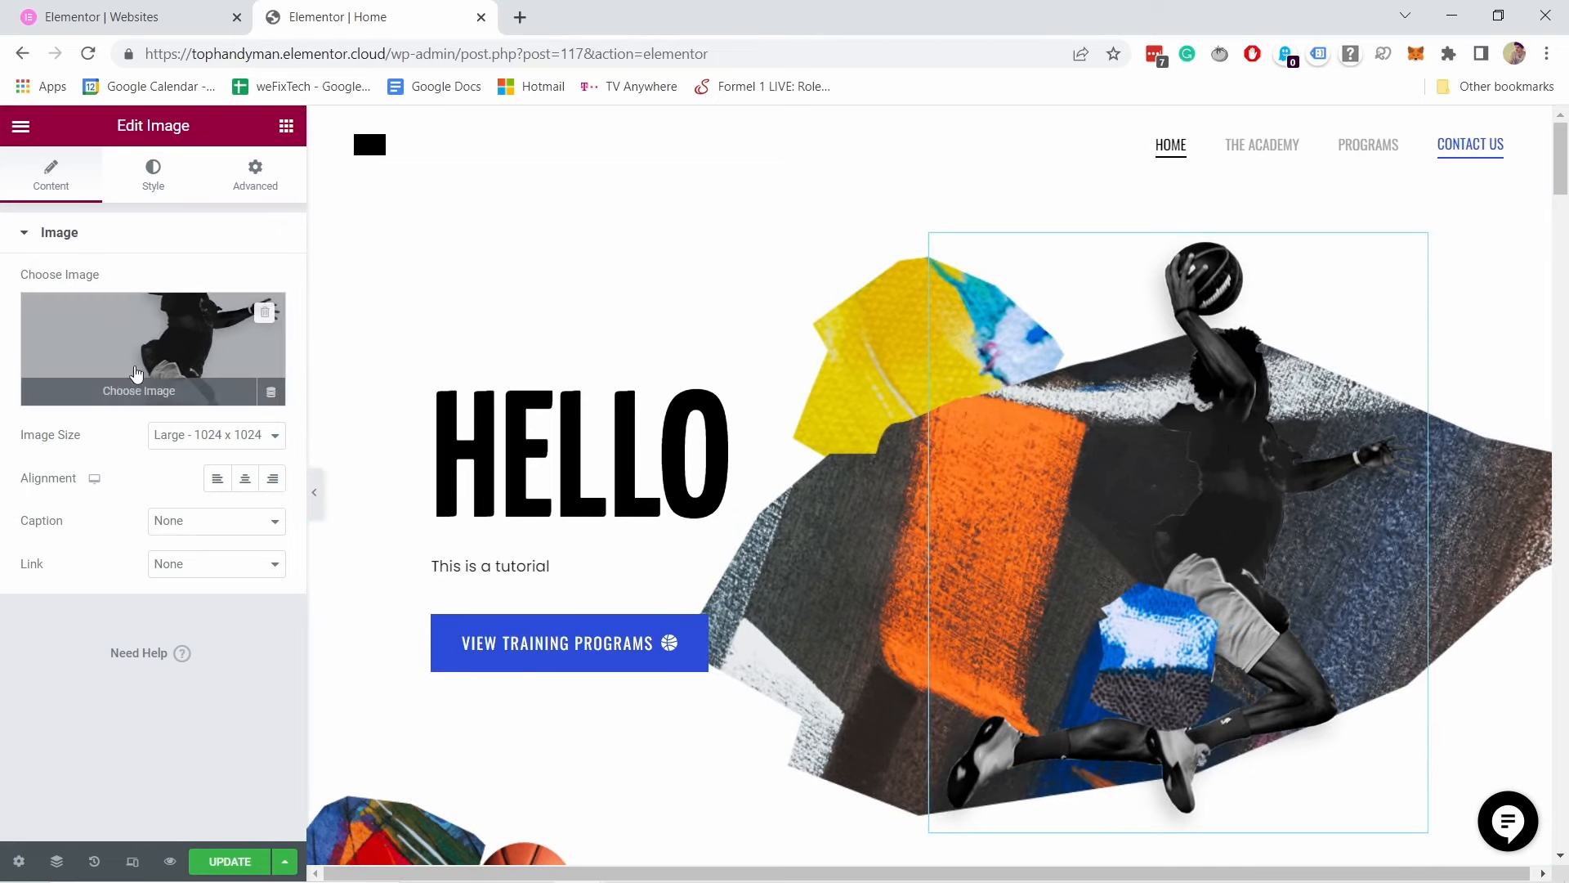
{"action": "left_click", "coordinate": [136, 374]}
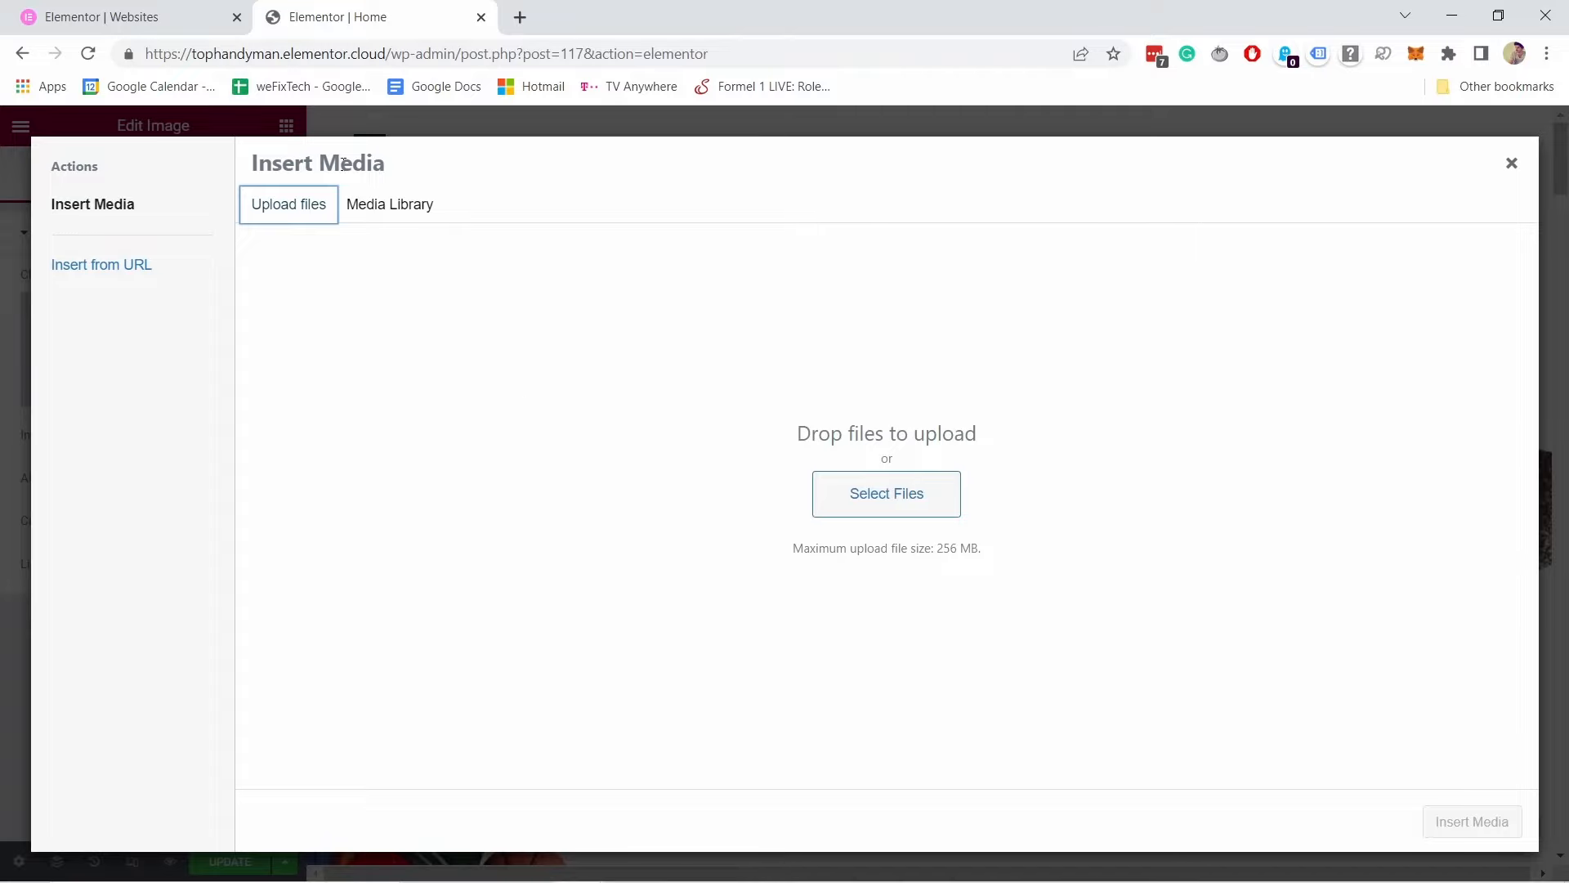
{"action": "left_click", "coordinate": [372, 206]}
{"action": "scroll", "coordinate": [508, 376], "scroll_direction": "down", "scroll_amount": 10}
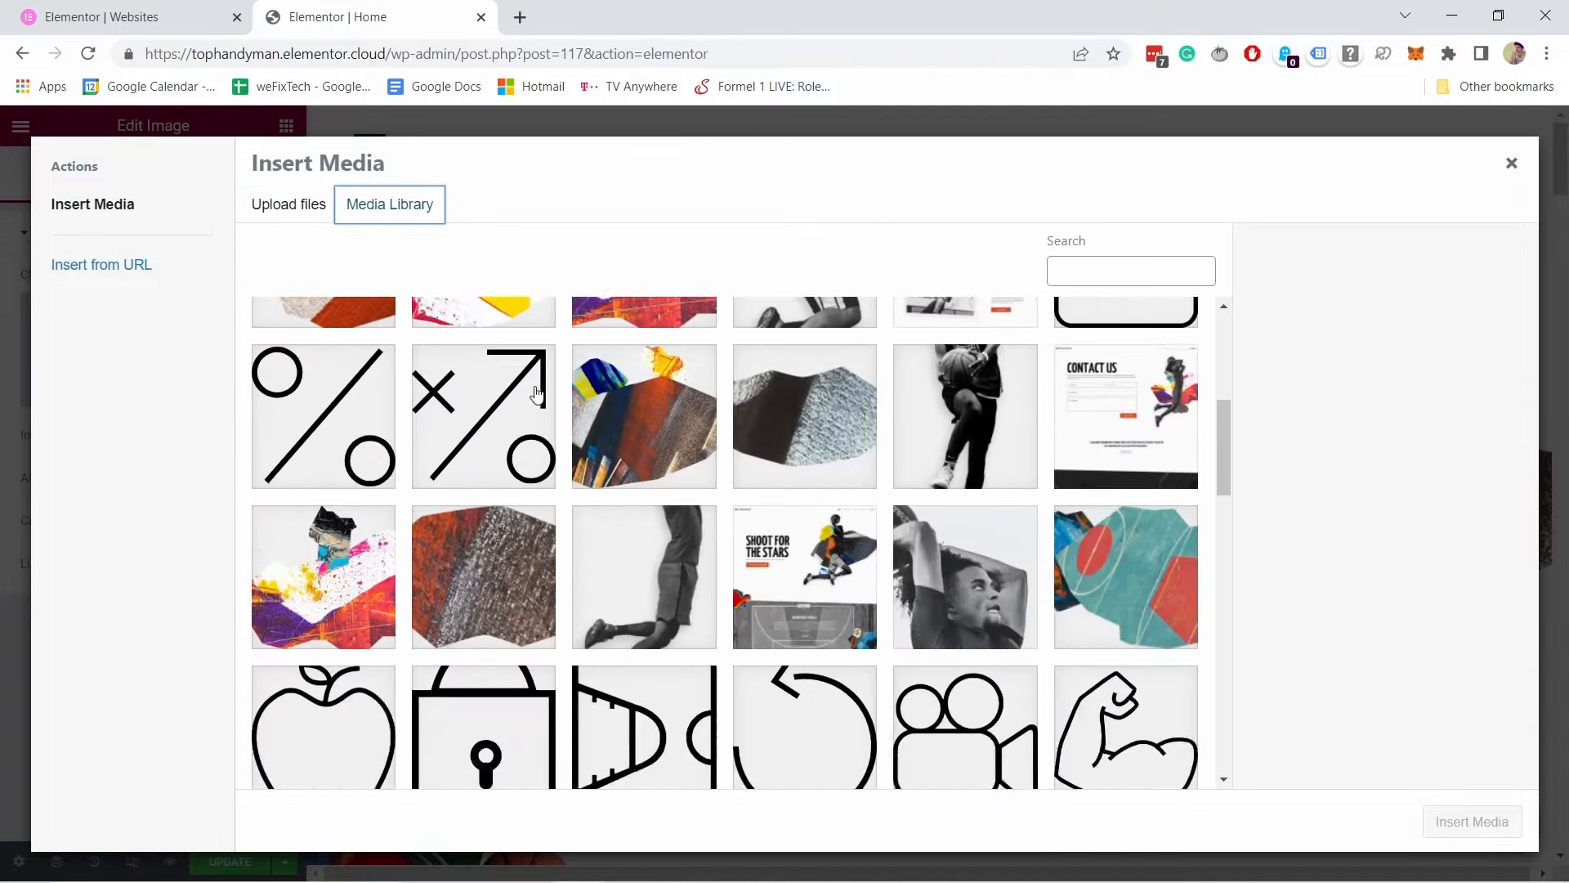
{"action": "scroll", "coordinate": [447, 563], "scroll_direction": "down", "scroll_amount": 10}
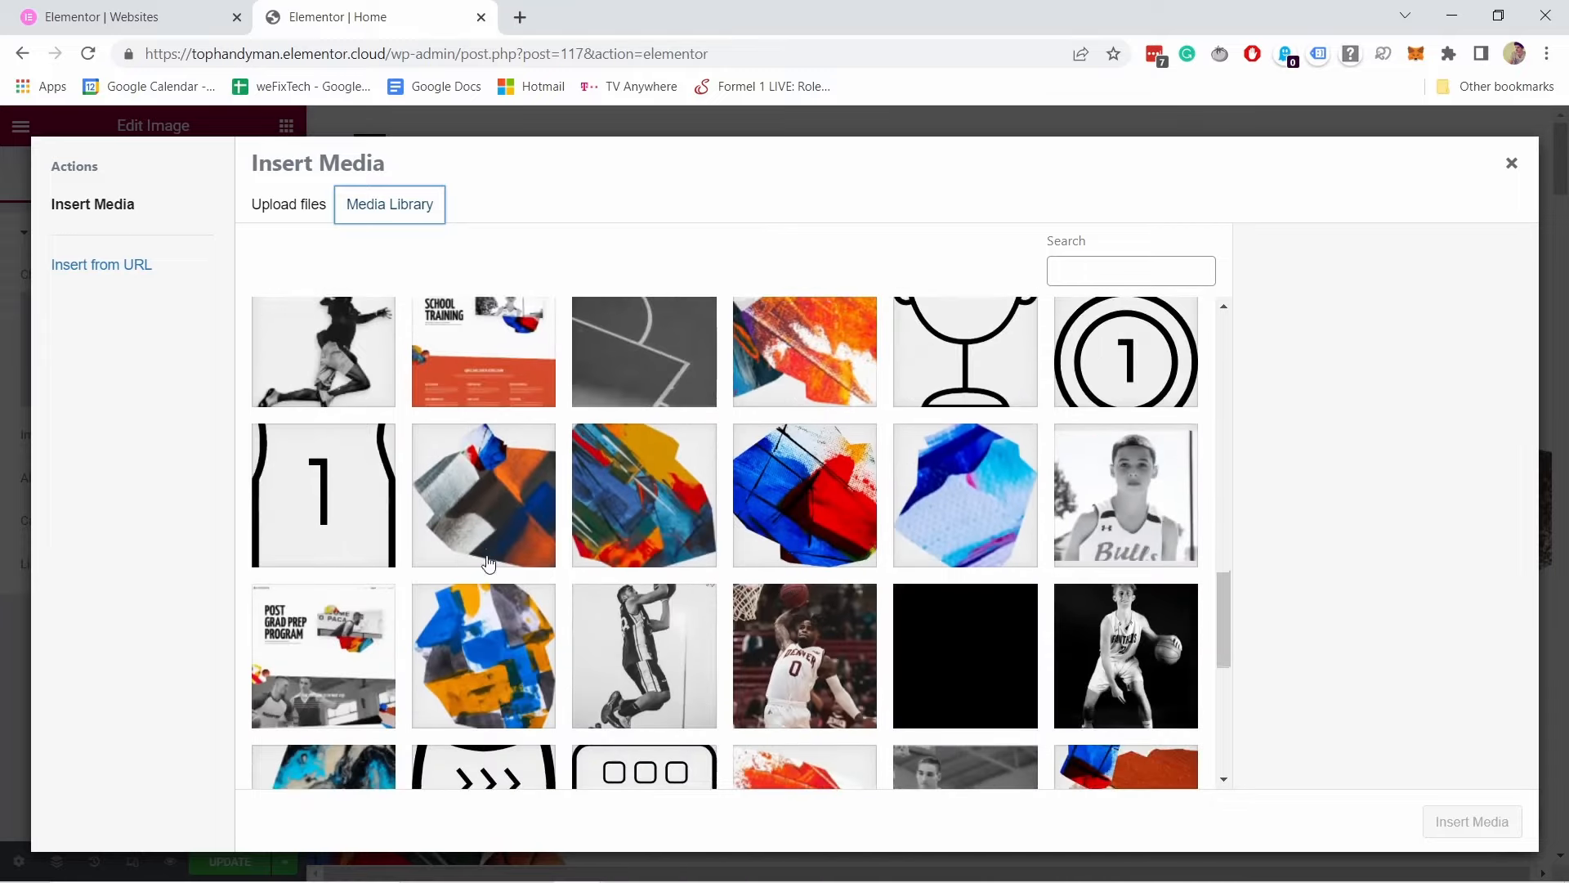
{"action": "scroll", "coordinate": [686, 456], "scroll_direction": "up", "scroll_amount": 5}
{"action": "scroll", "coordinate": [686, 456], "scroll_direction": "up", "scroll_amount": 10}
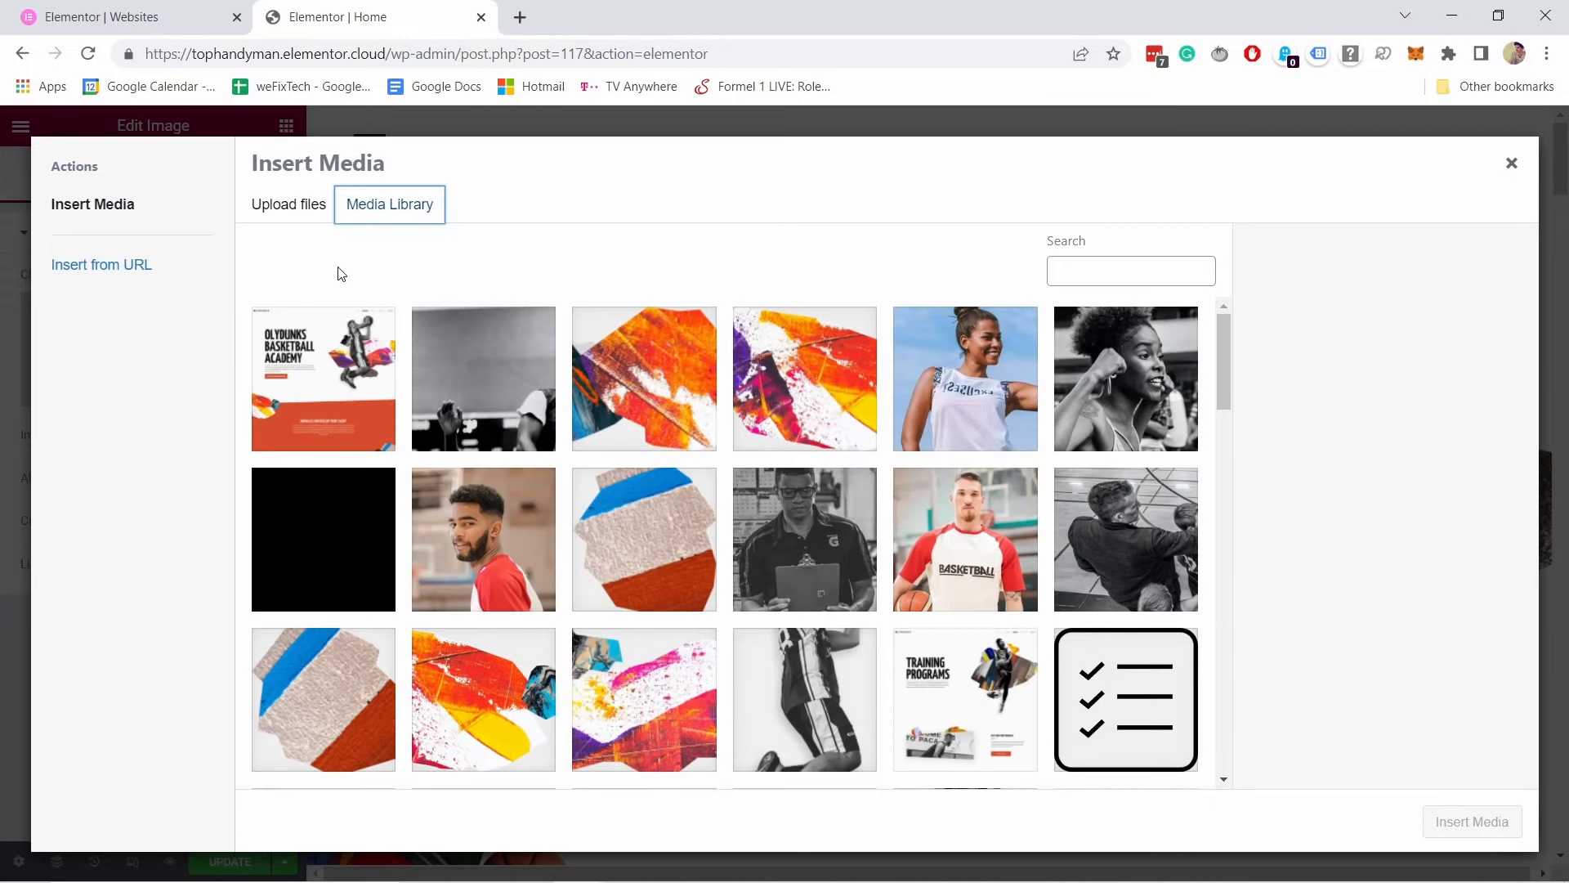
Step: Upload the rr-banner file from the mailerlite-tut folder and insert it as the hero image
{"action": "left_click", "coordinate": [283, 210]}
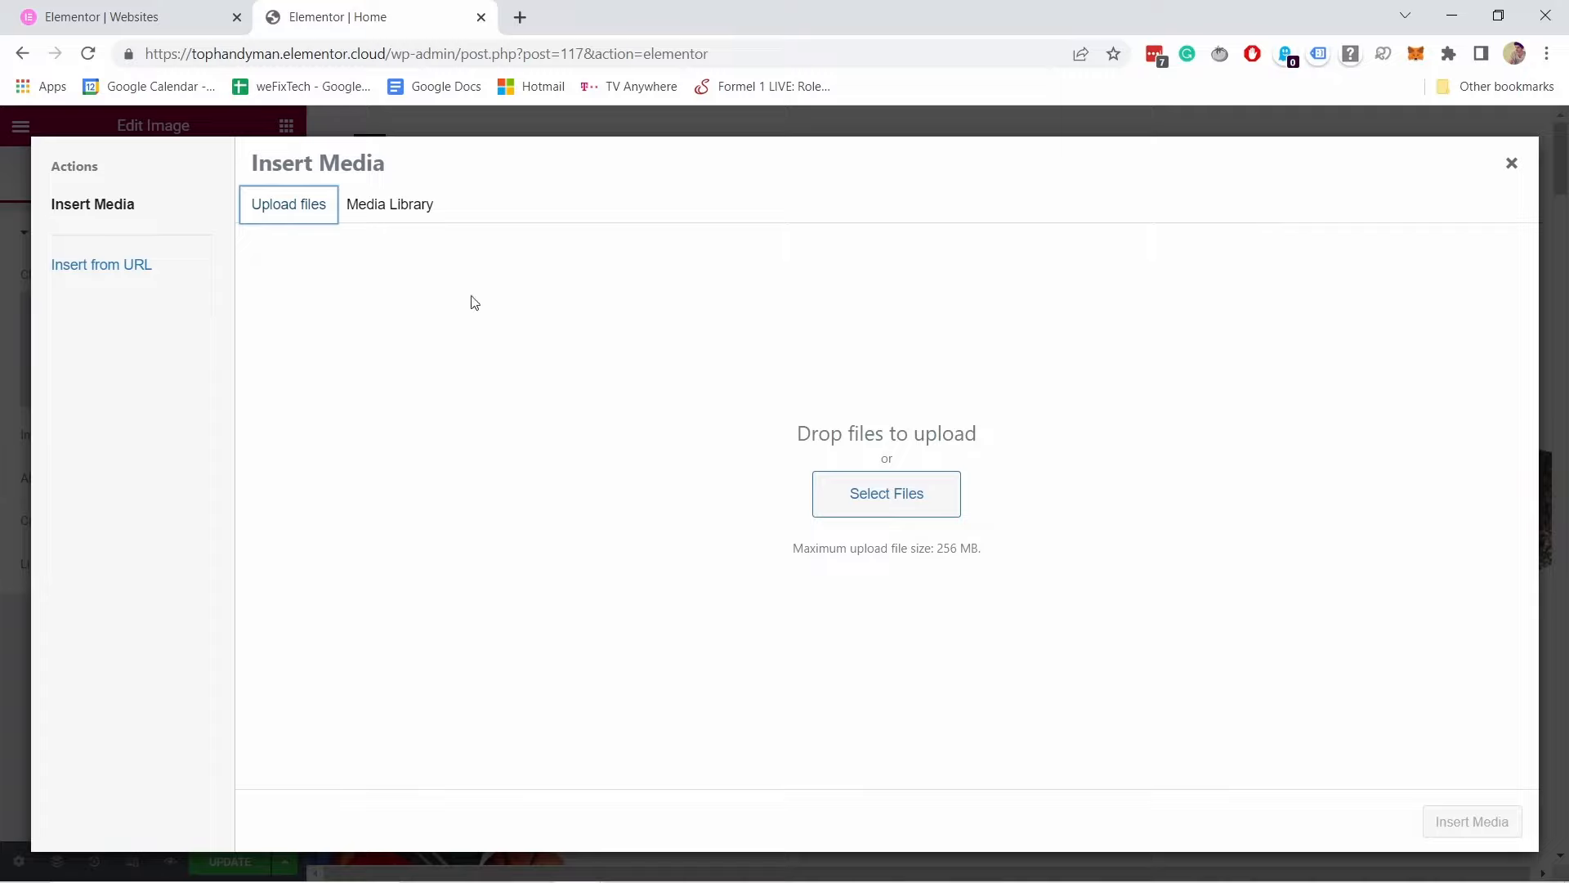
{"action": "left_click", "coordinate": [892, 510]}
{"action": "left_click", "coordinate": [562, 173]}
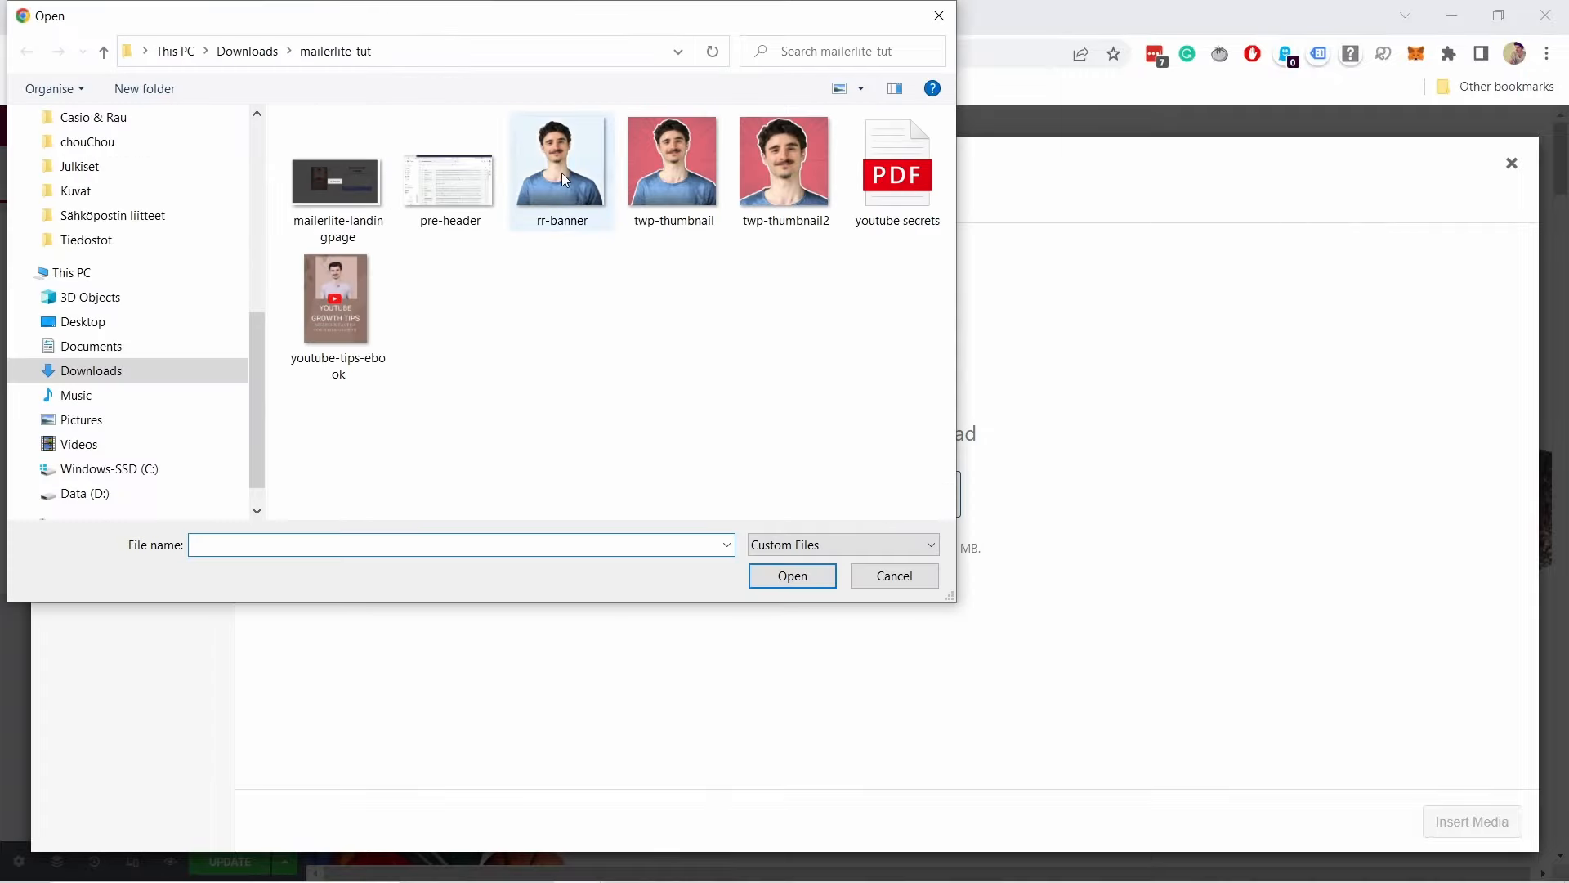
{"action": "left_click", "coordinate": [792, 576]}
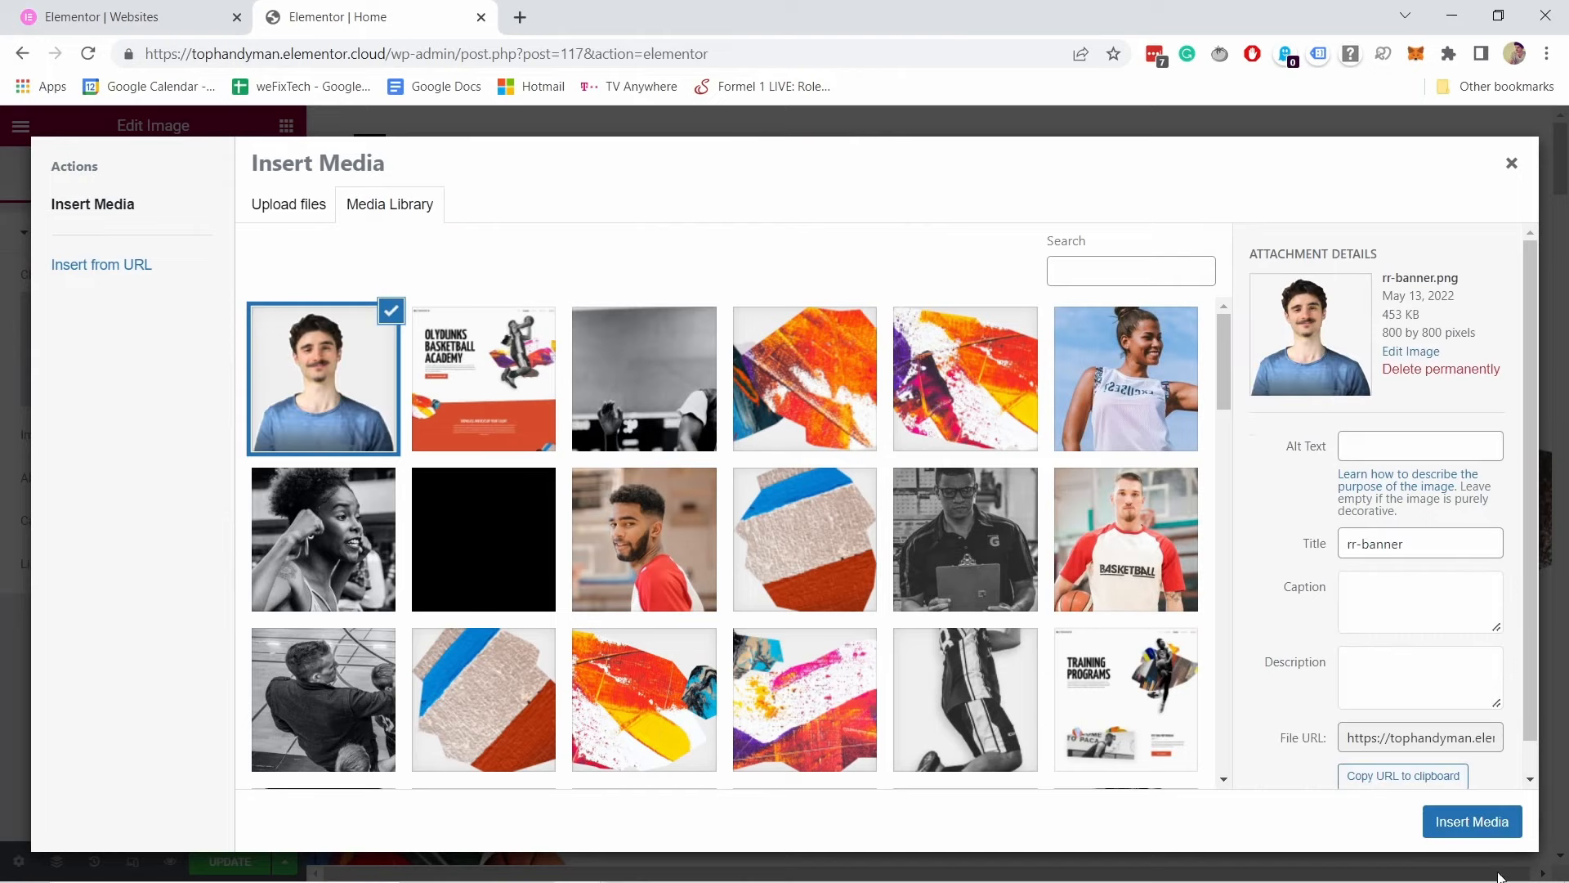
{"action": "left_click", "coordinate": [1461, 826]}
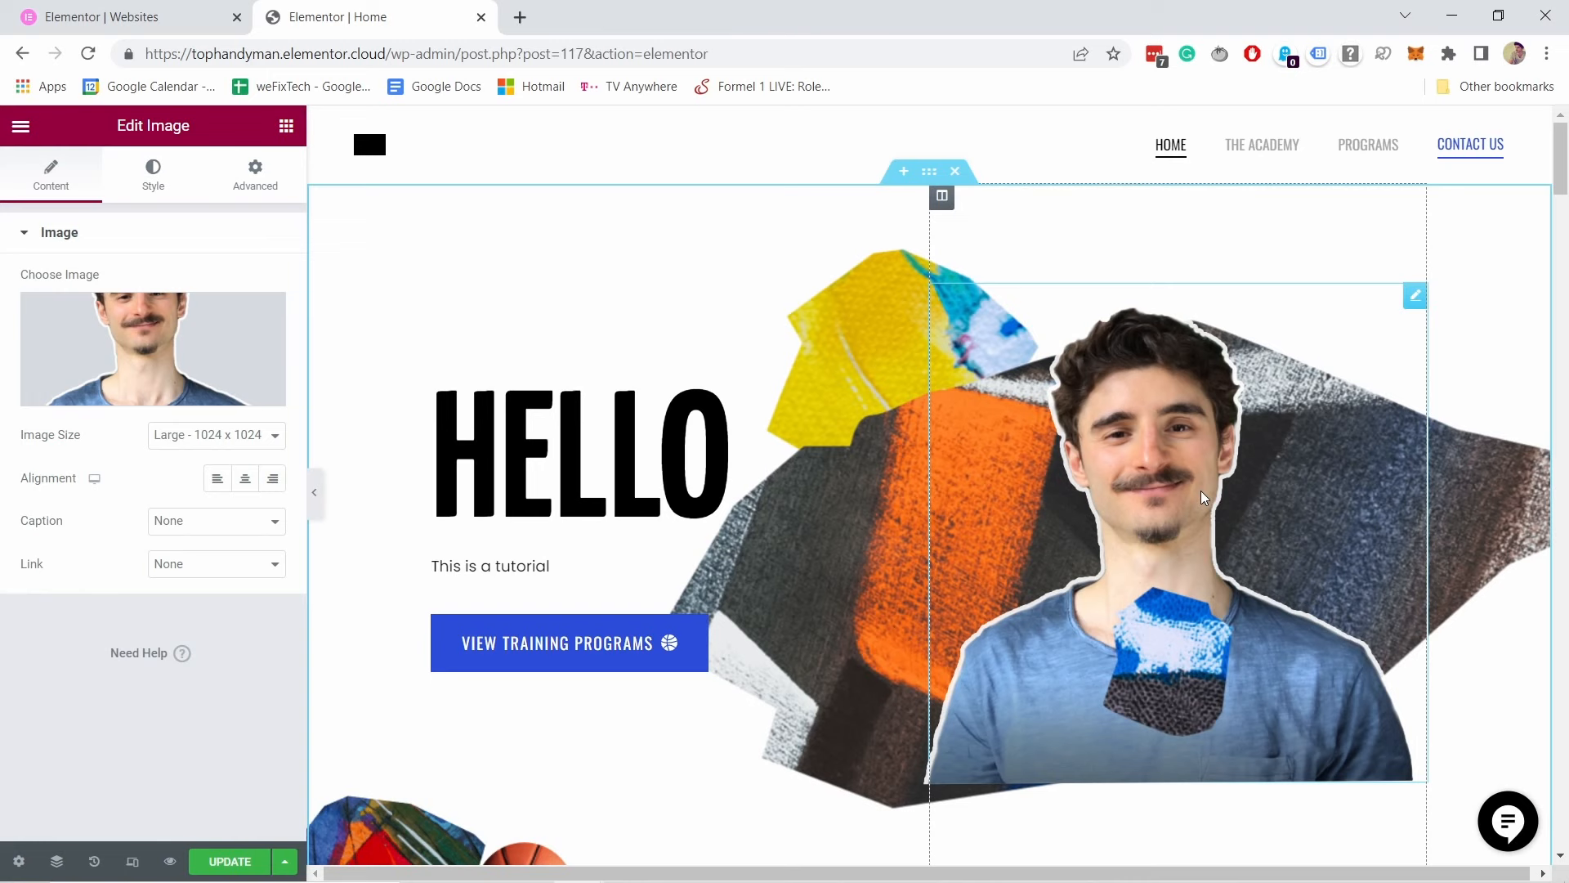
Step: Try the Medium - 300 x 300 size on the hero image and restore Large - 1024 x 1024
{"action": "left_click", "coordinate": [187, 439]}
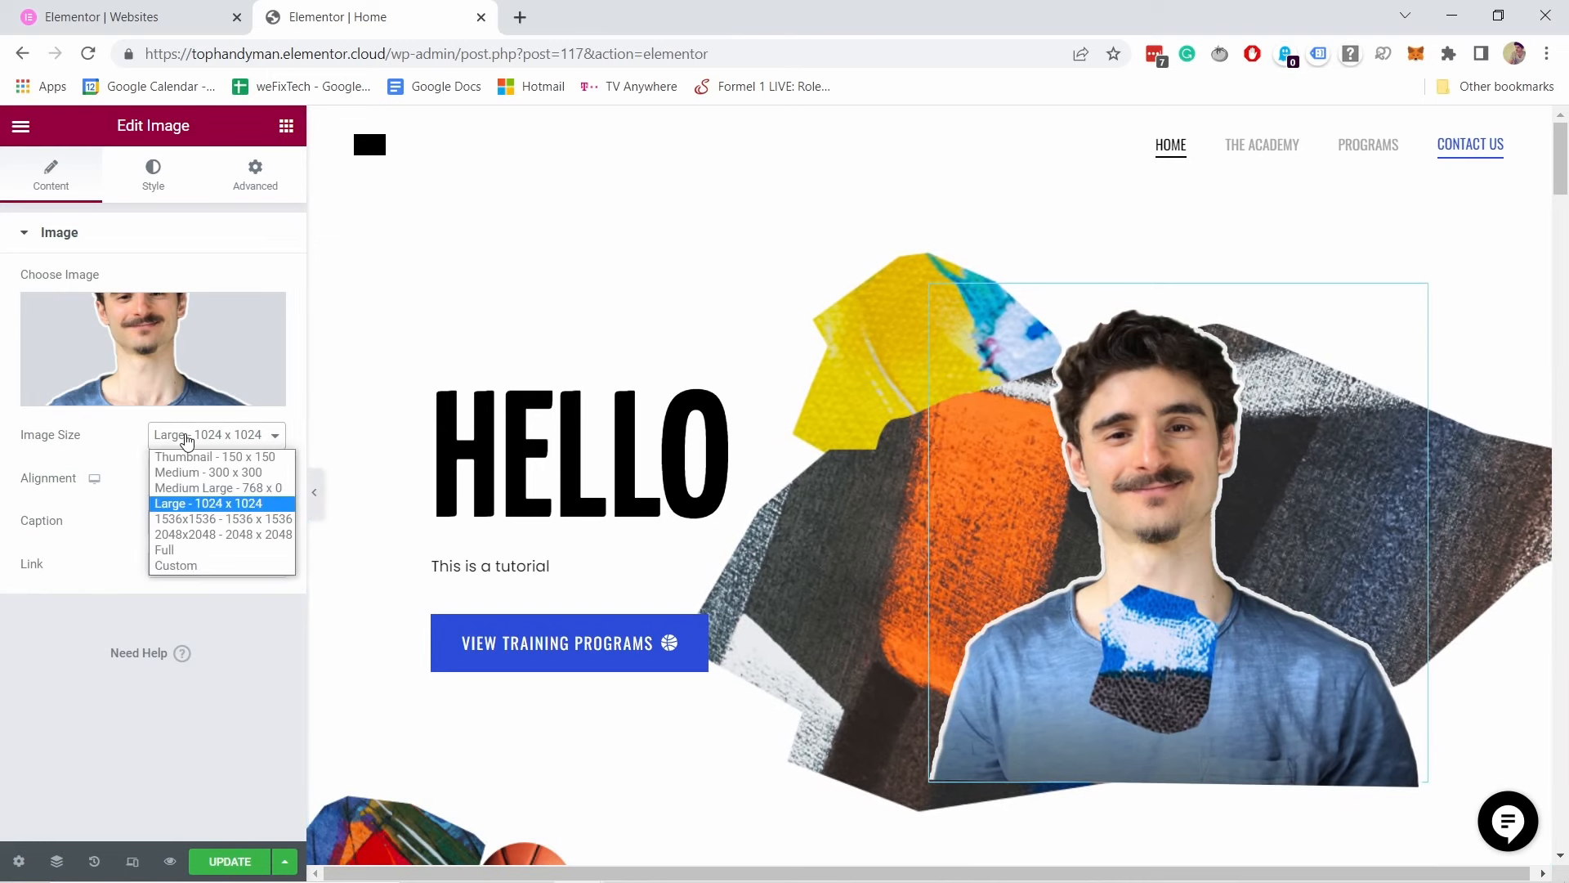
{"action": "left_click", "coordinate": [208, 471]}
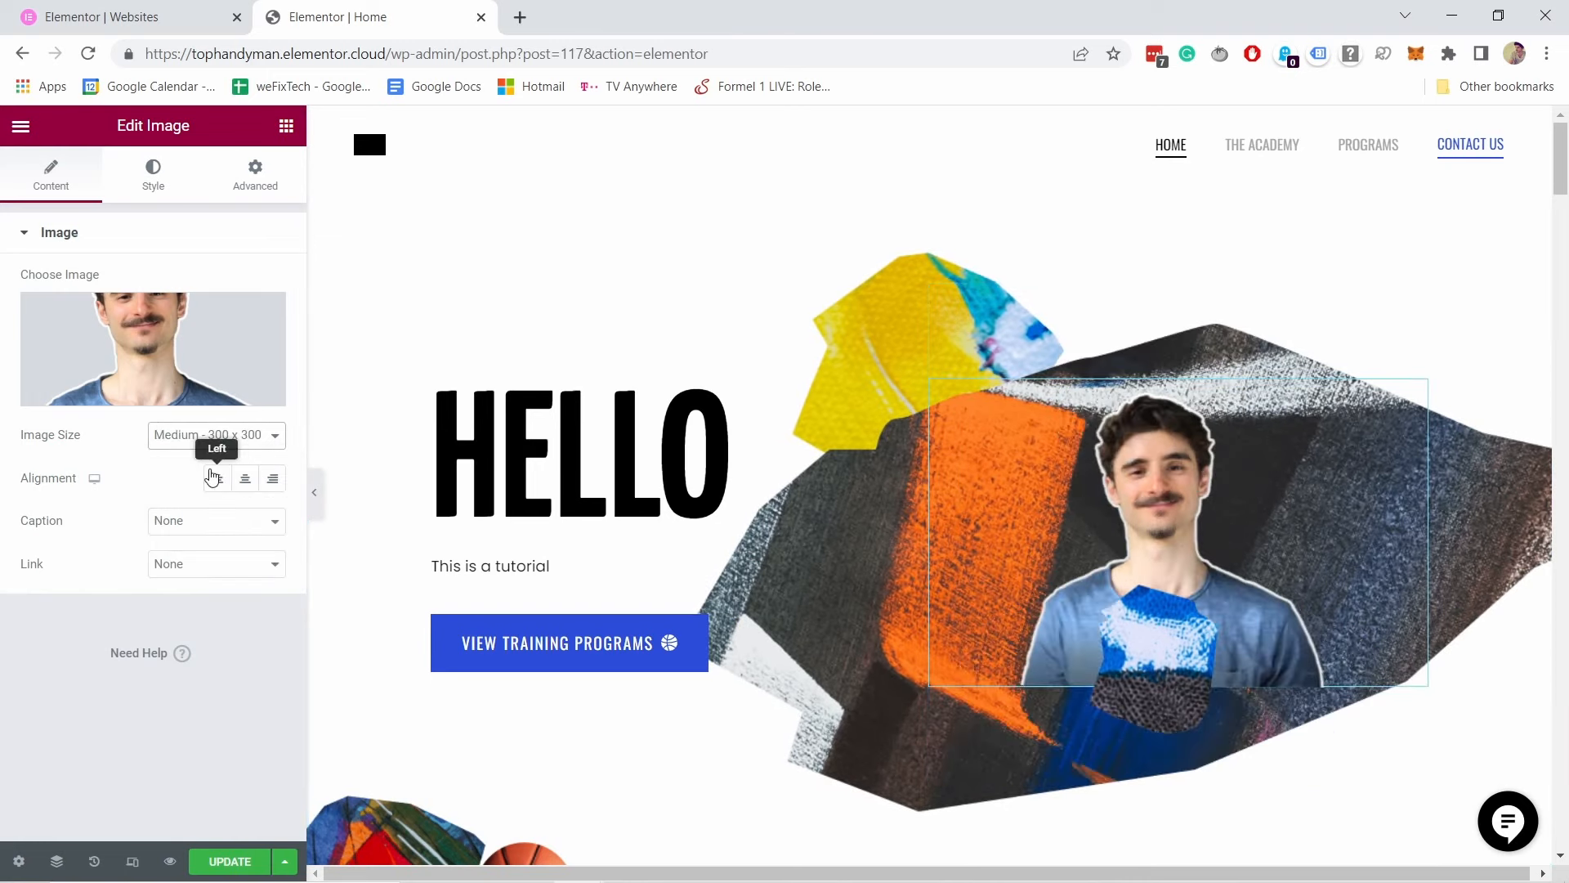
{"action": "left_click", "coordinate": [197, 441]}
{"action": "left_click", "coordinate": [195, 503]}
Step: Try a custom size of 200 x 200 on the hero image and switch back to Large - 1024 x 1024
{"action": "left_click", "coordinate": [187, 434]}
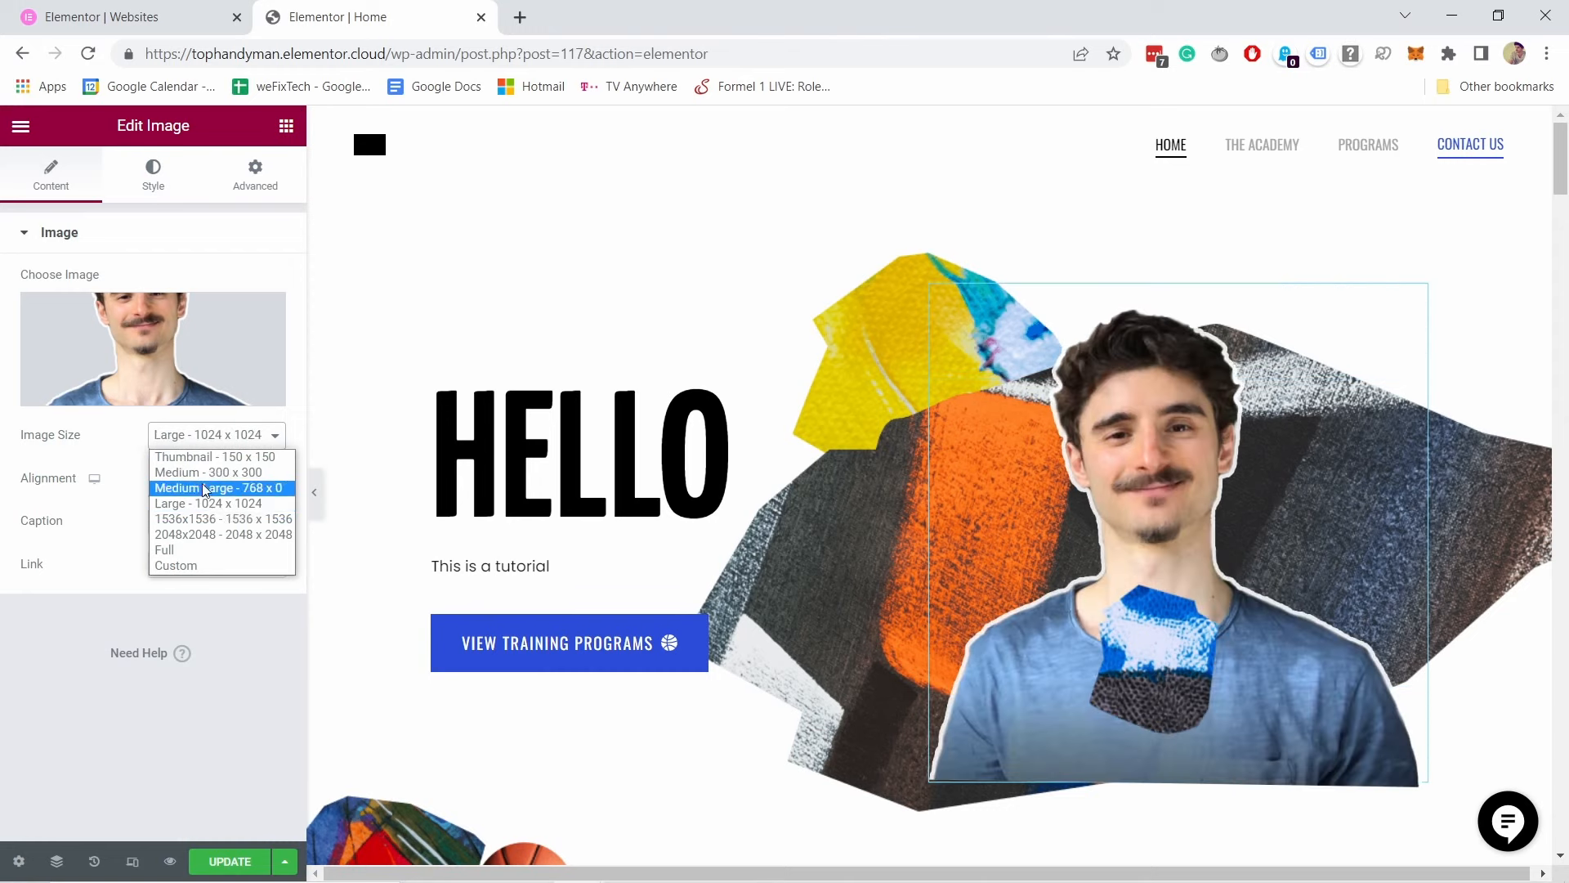
{"action": "left_click", "coordinate": [186, 566]}
{"action": "left_click", "coordinate": [66, 546]}
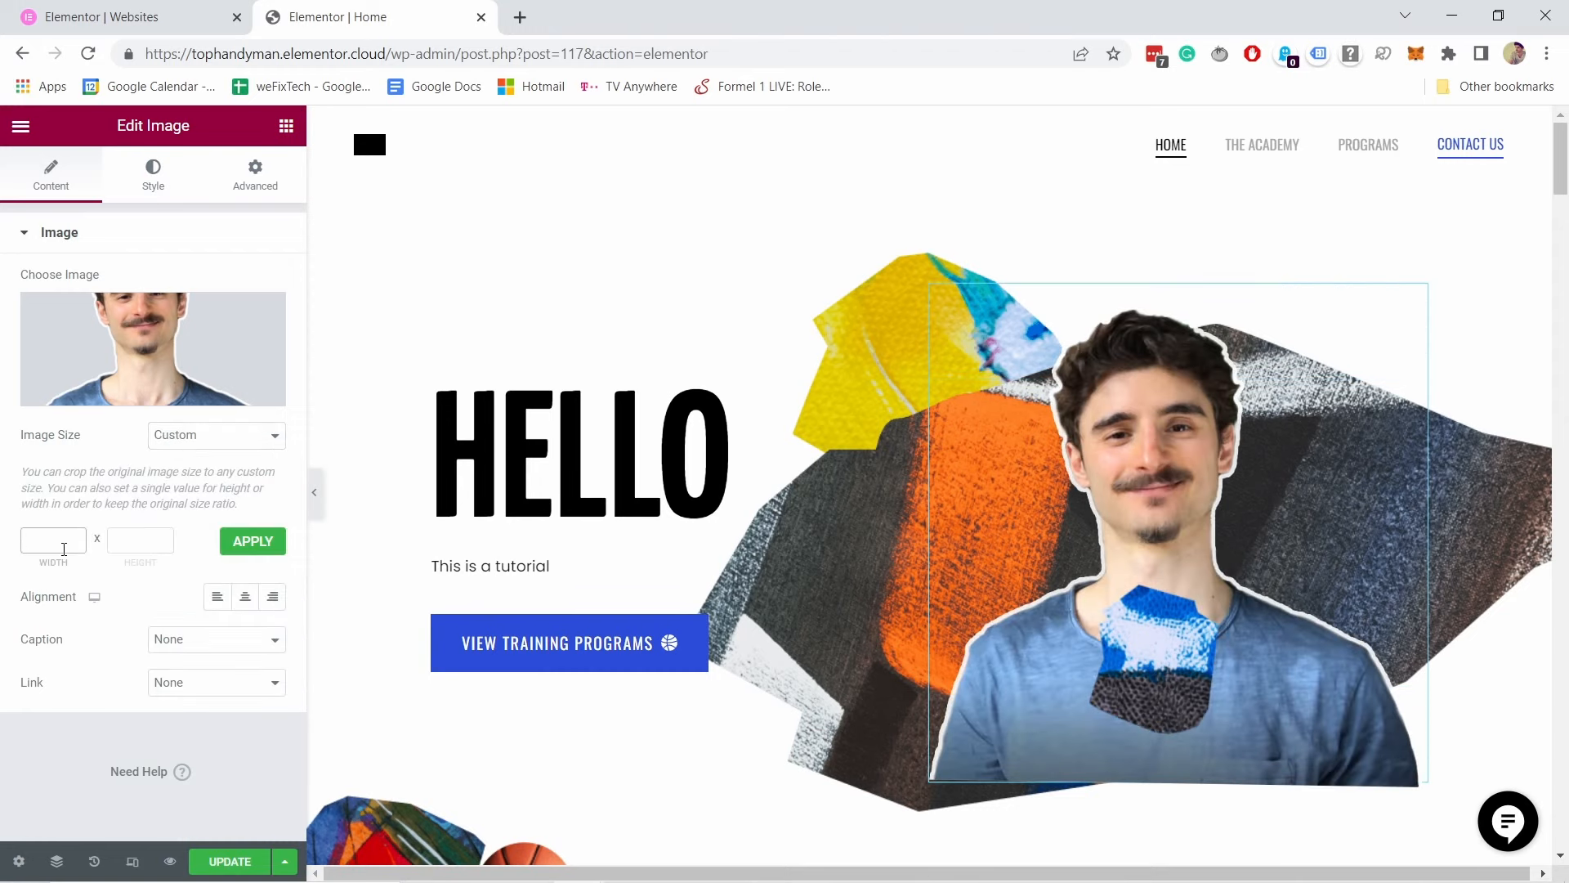
{"action": "left_click", "coordinate": [147, 542]}
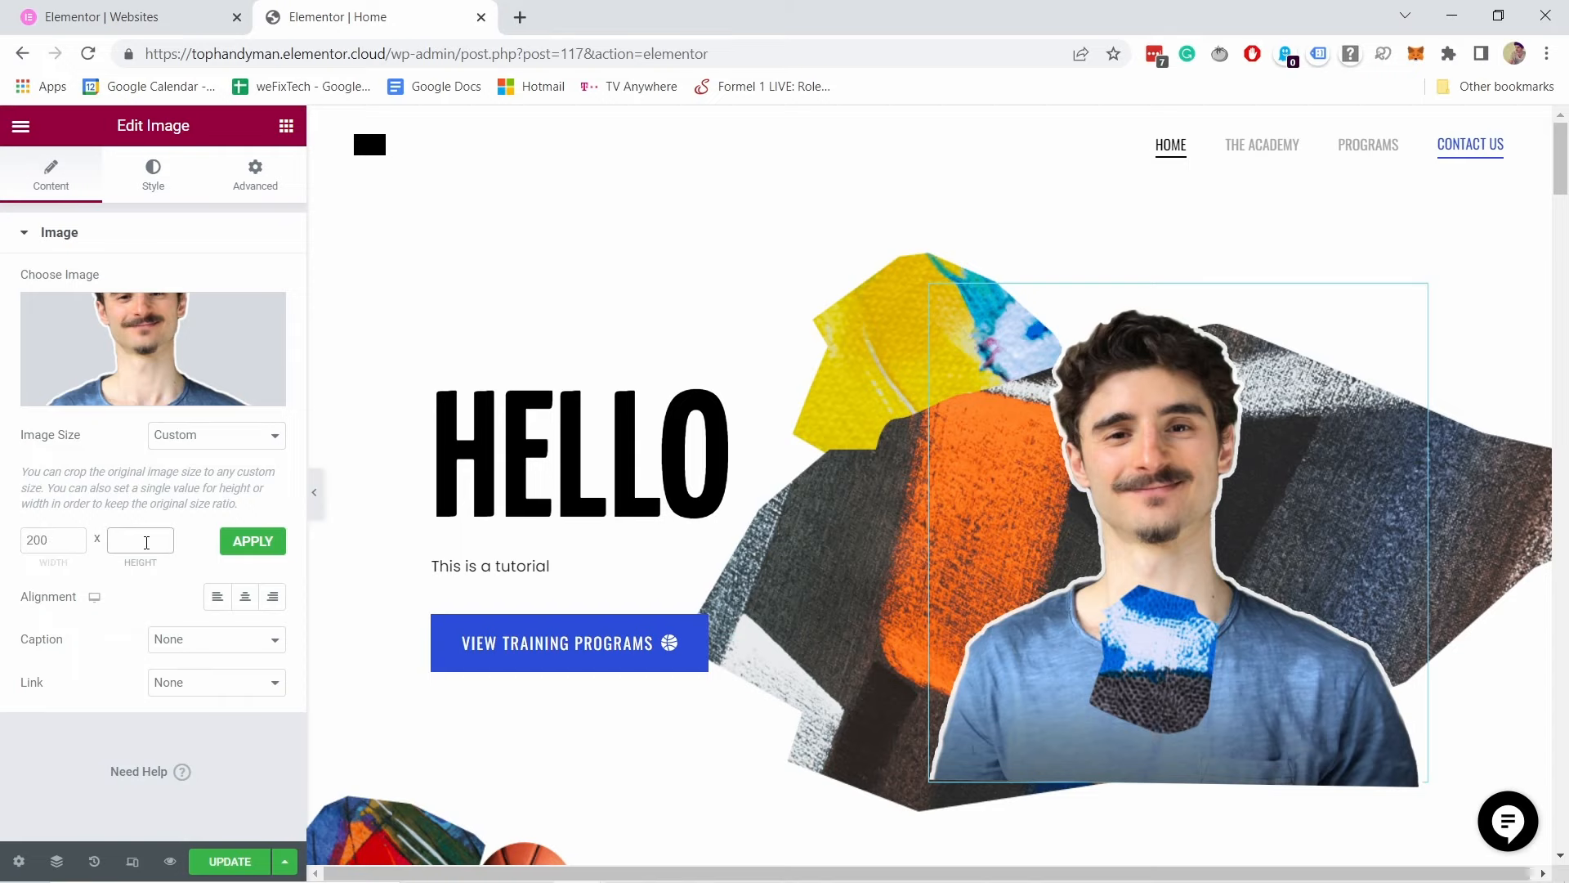
{"action": "left_click", "coordinate": [258, 543]}
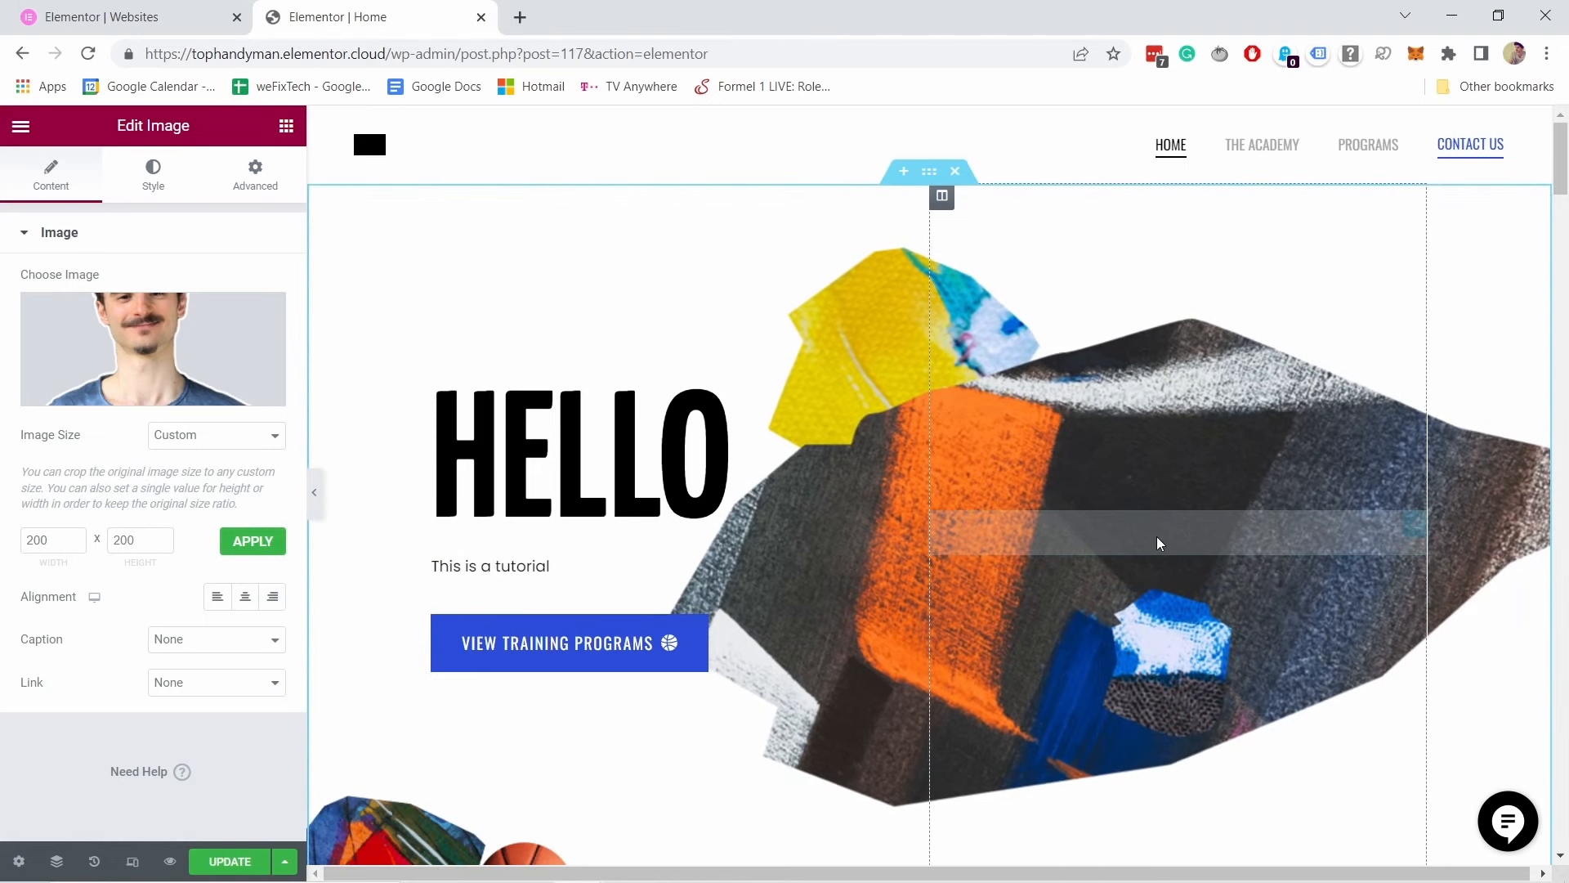
{"action": "scroll", "coordinate": [1159, 546], "scroll_direction": "down", "scroll_amount": 5}
{"action": "scroll", "coordinate": [1166, 592], "scroll_direction": "up", "scroll_amount": 5}
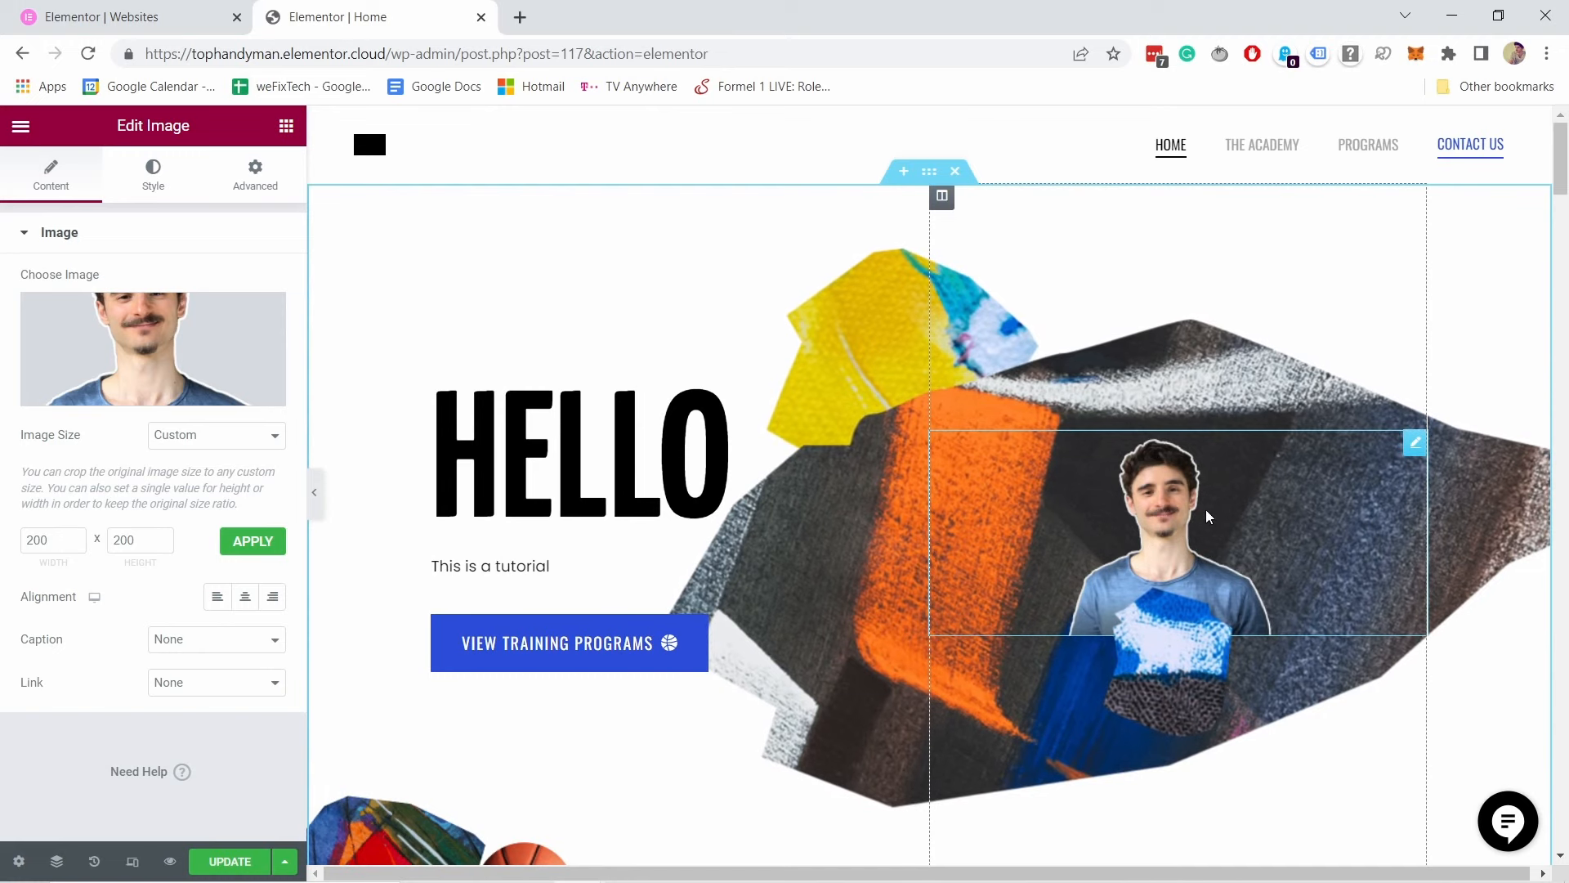
{"action": "left_click", "coordinate": [206, 434]}
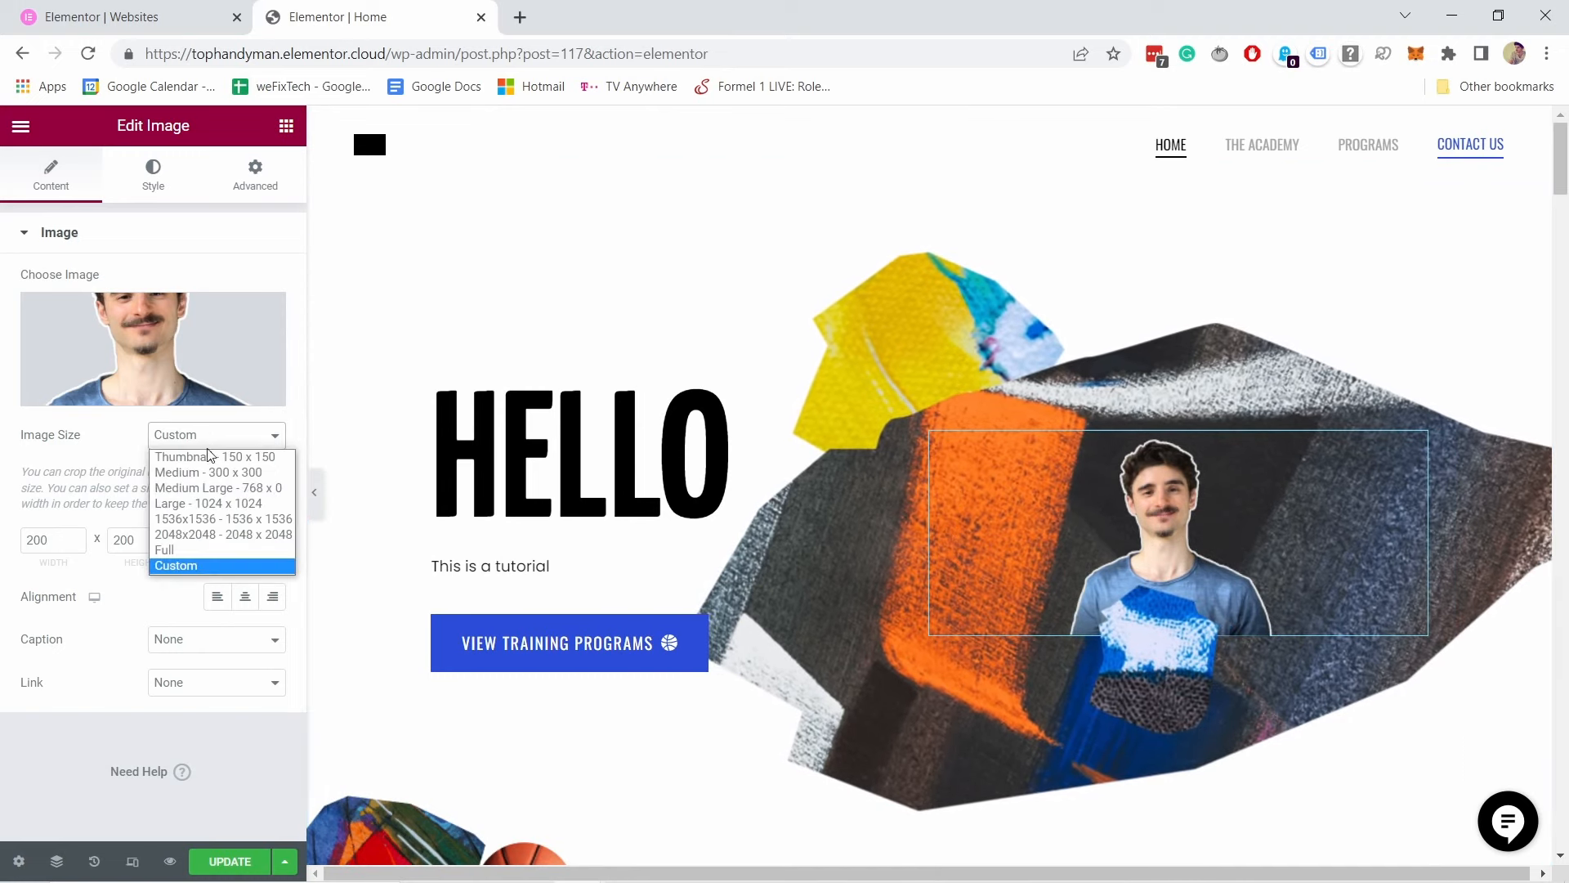
{"action": "left_click", "coordinate": [205, 503]}
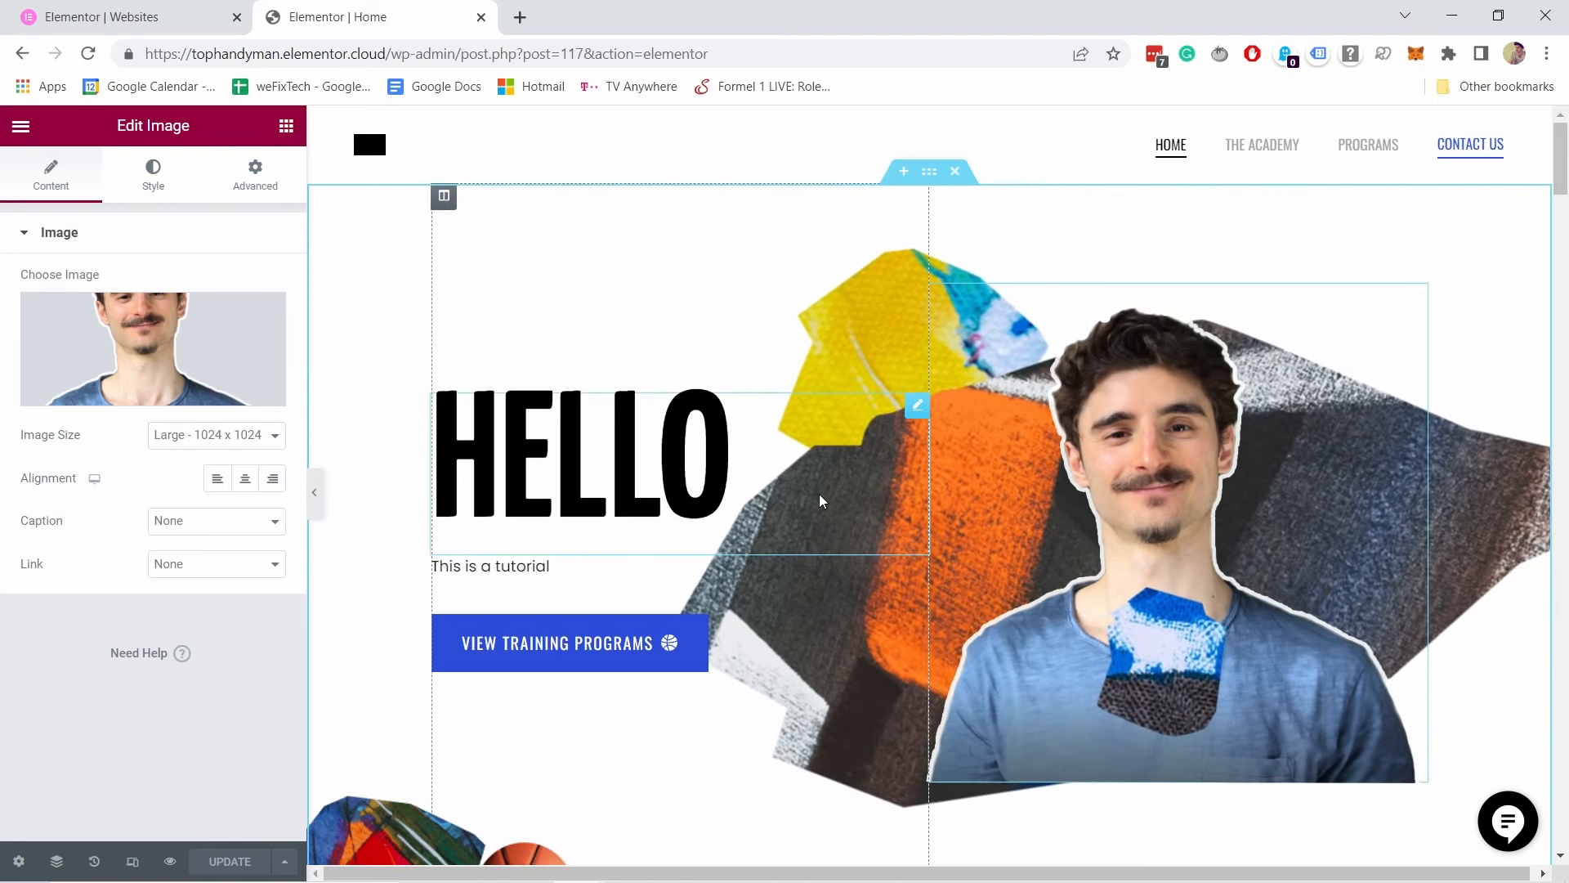
Step: Add an empty section area directly above the "Basketball for All" section
{"action": "scroll", "coordinate": [819, 494], "scroll_direction": "down", "scroll_amount": 3}
{"action": "scroll", "coordinate": [956, 546], "scroll_direction": "down", "scroll_amount": 3}
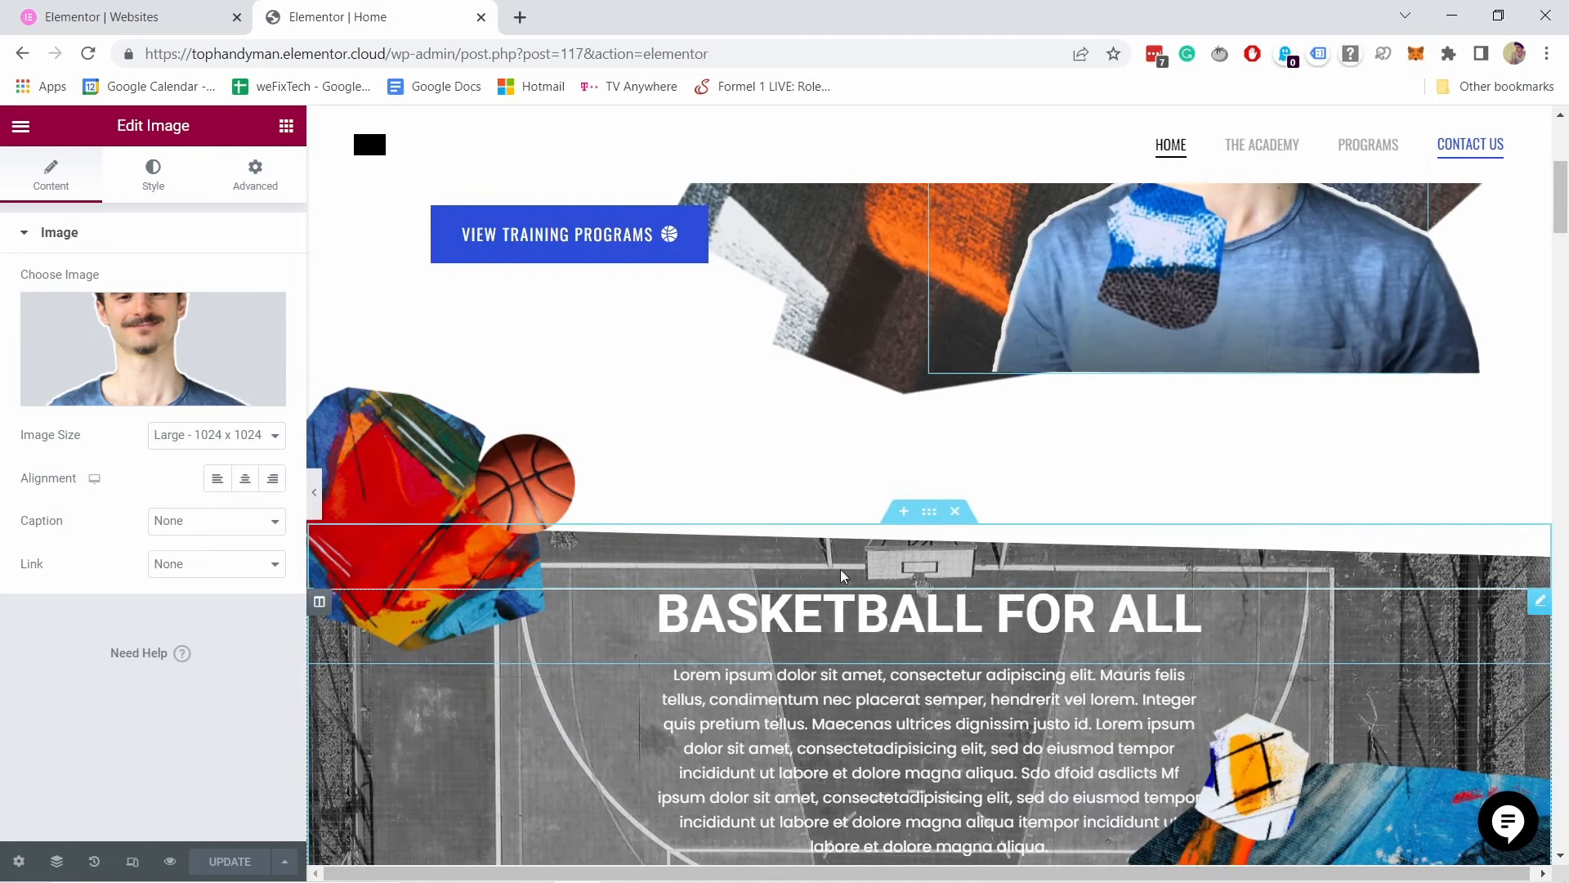
{"action": "mouse_move", "coordinate": [841, 528]}
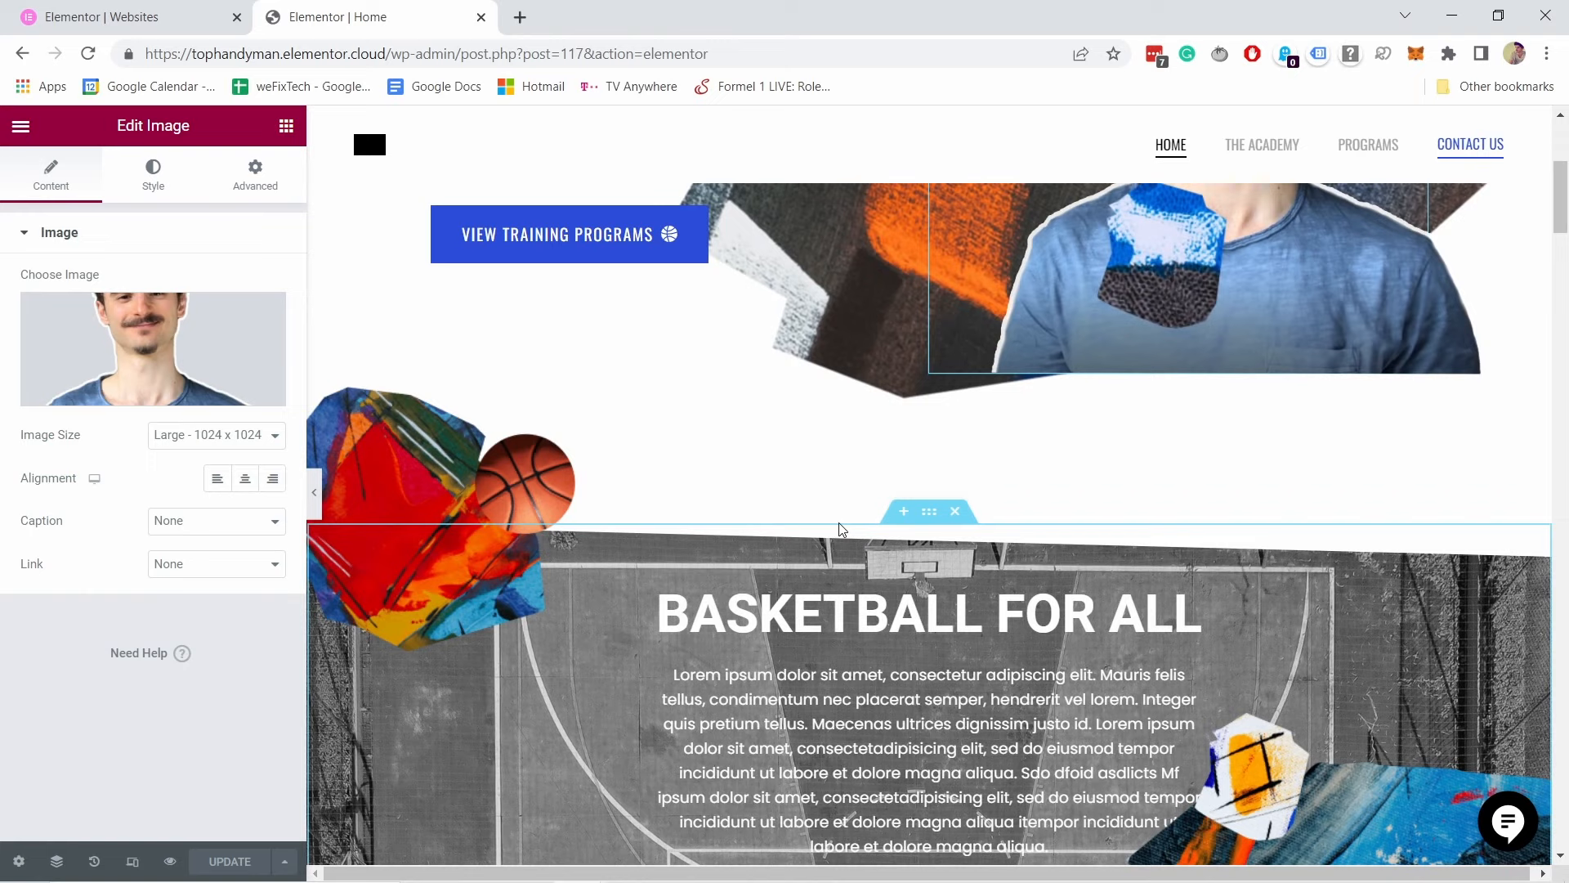
{"action": "left_click", "coordinate": [905, 520]}
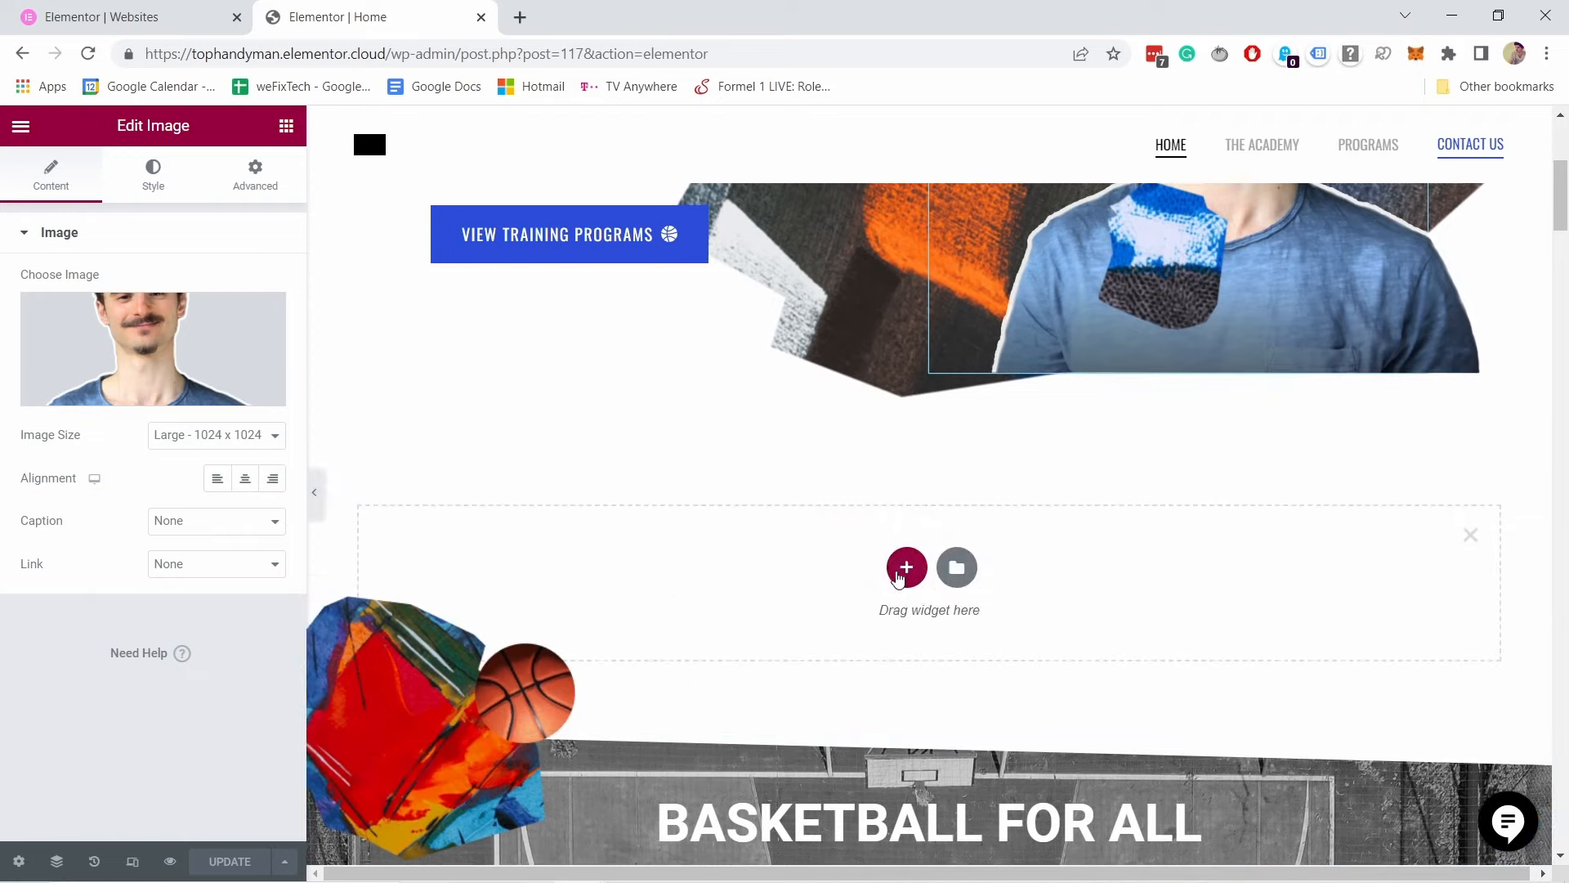
Step: Give the new section above "Basketball for All" a single-column structure
{"action": "left_click", "coordinate": [904, 566]}
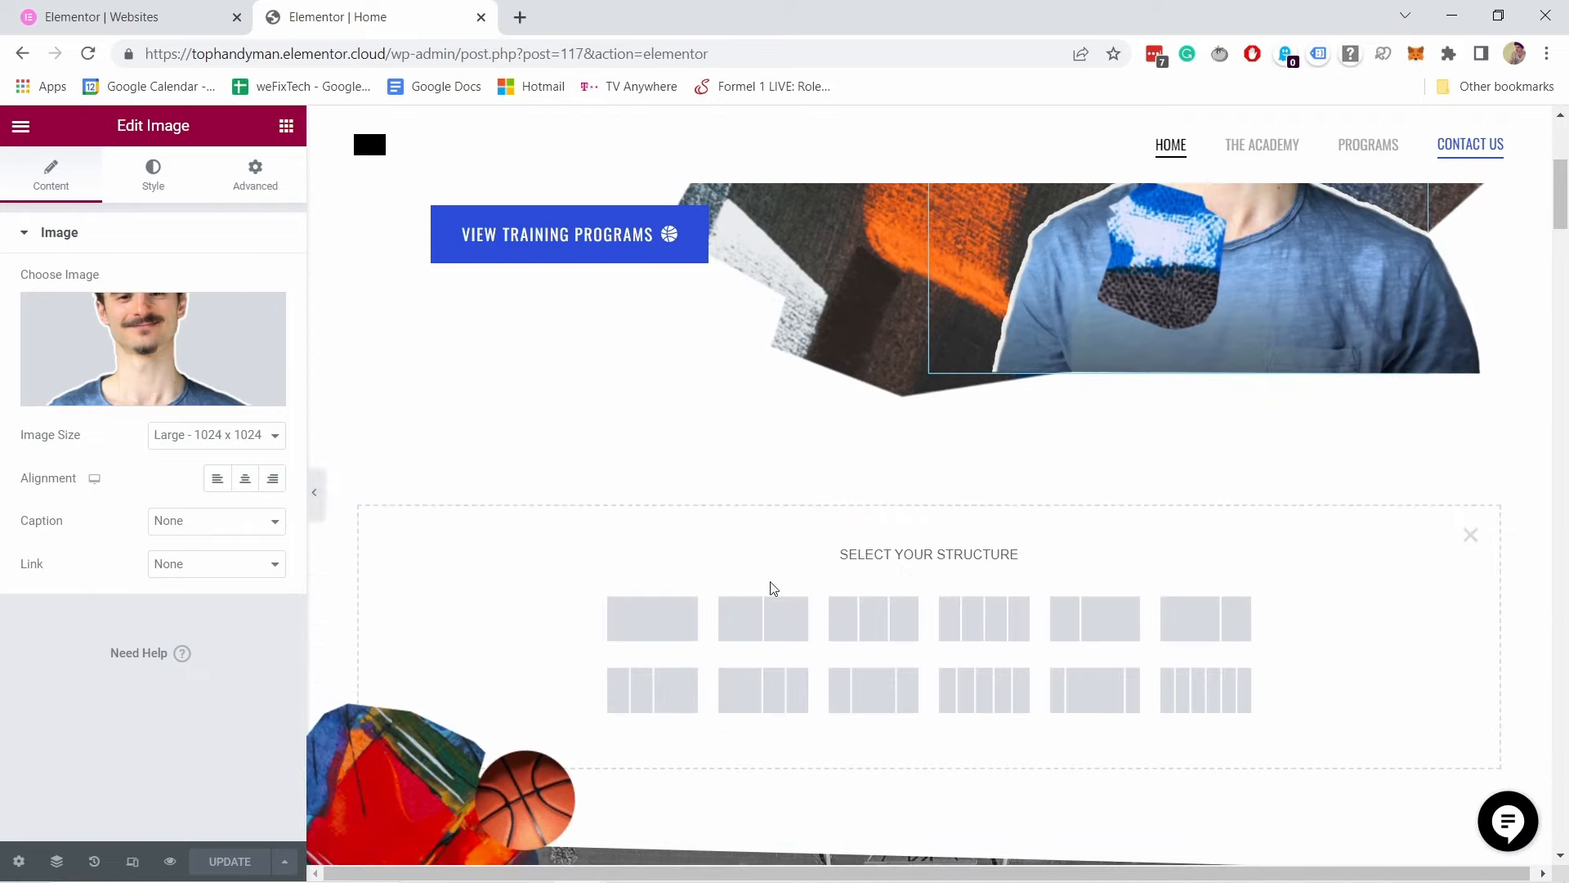
{"action": "left_click", "coordinate": [639, 628]}
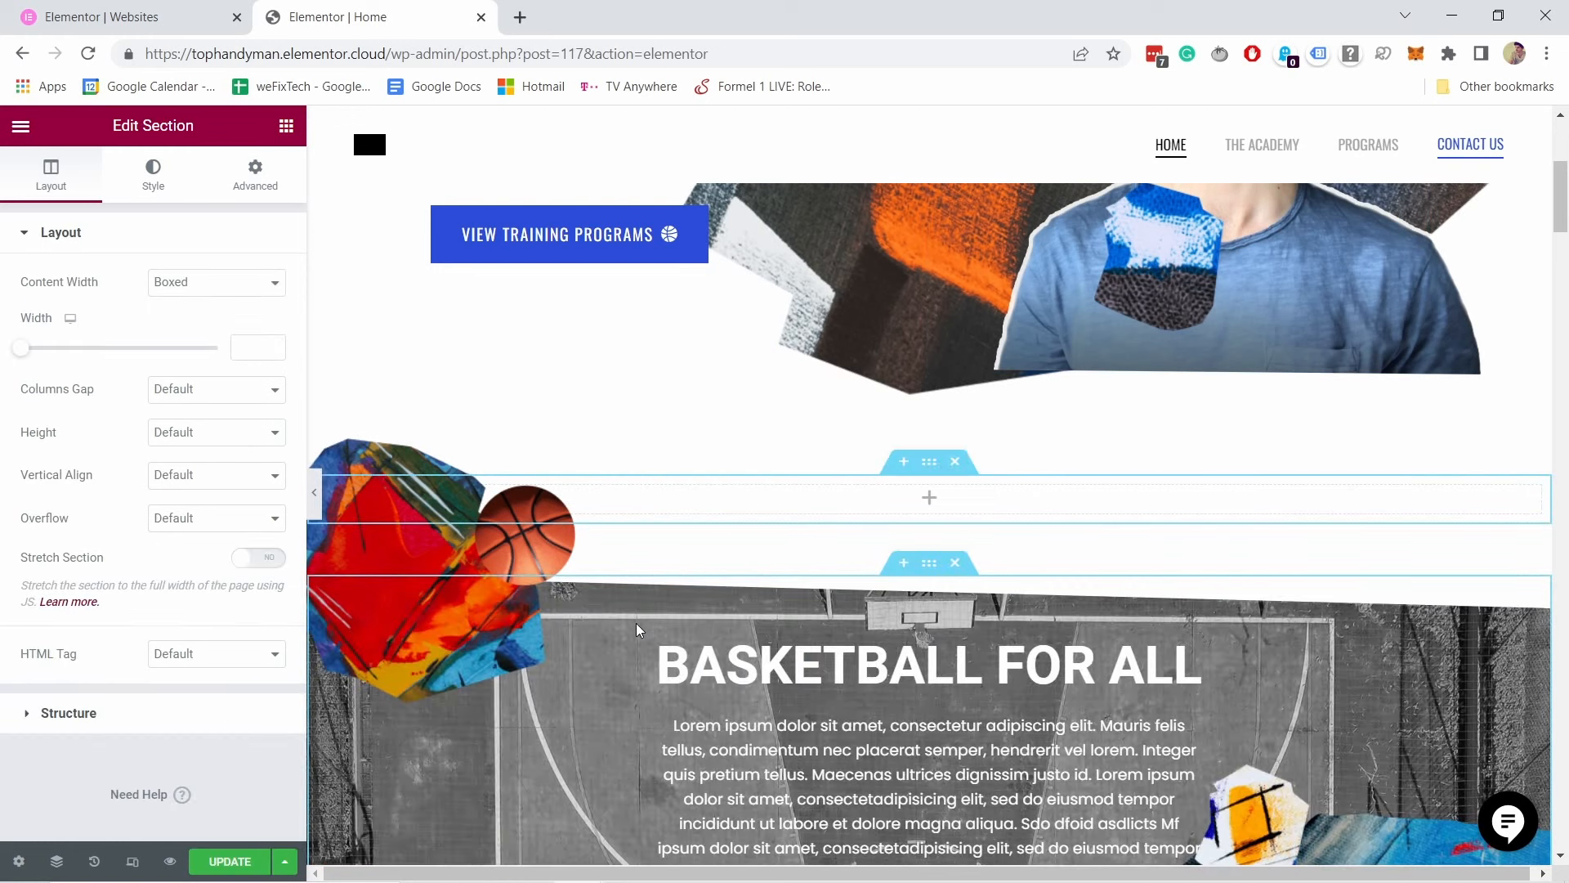
Step: Browse the available Elementor widgets in the Basic, Pro and General categories for something to place in the new section
{"action": "left_click", "coordinate": [287, 129]}
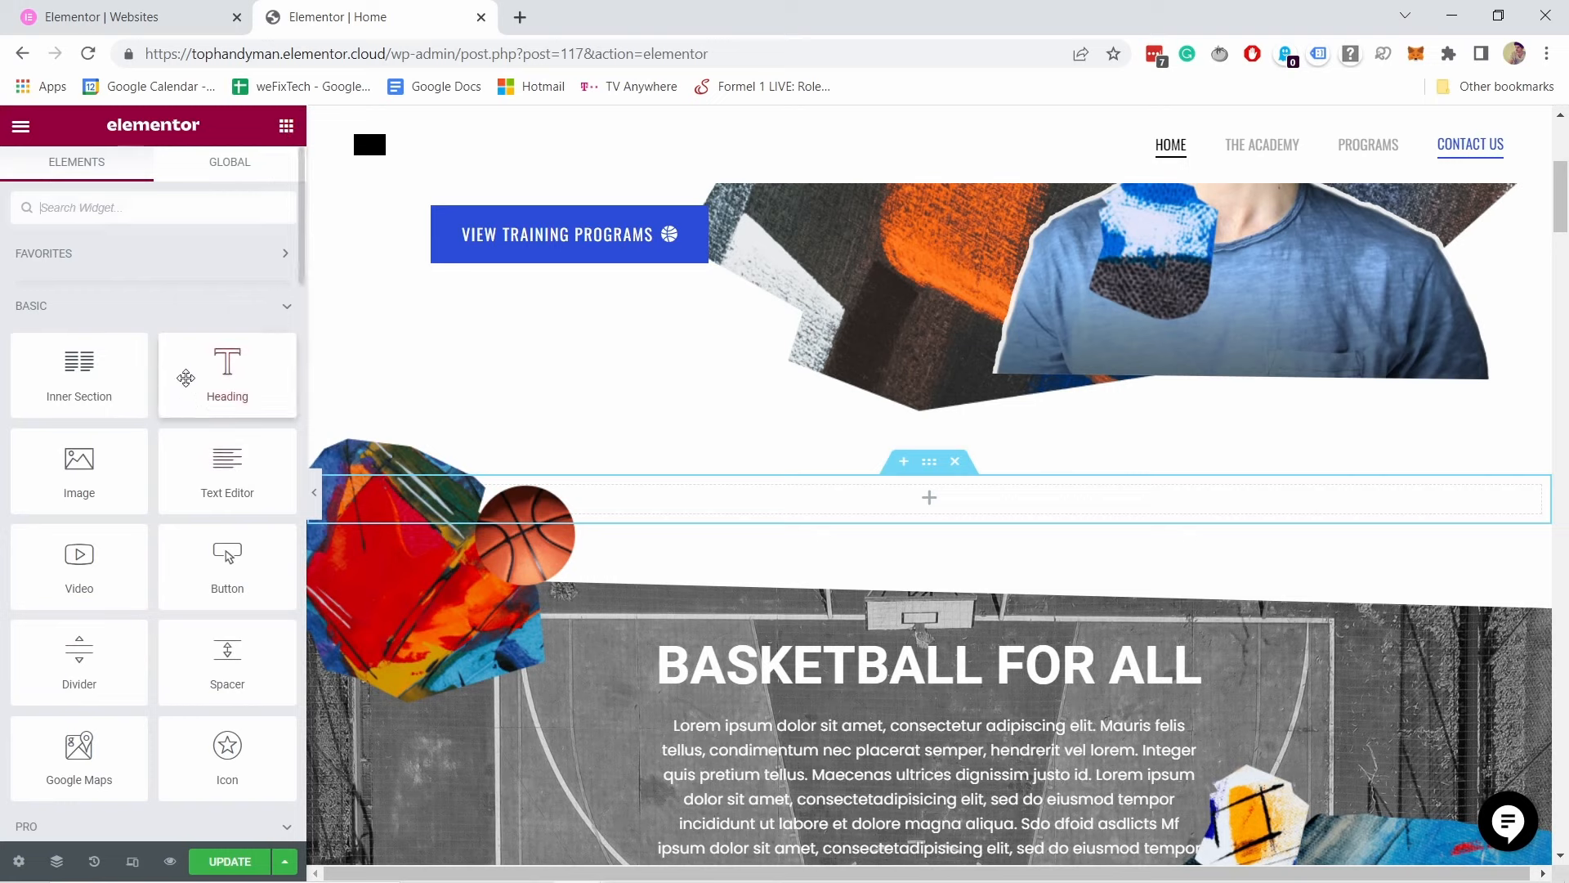
{"action": "scroll", "coordinate": [187, 377], "scroll_direction": "down", "scroll_amount": 10}
{"action": "scroll", "coordinate": [167, 472], "scroll_direction": "down", "scroll_amount": 10}
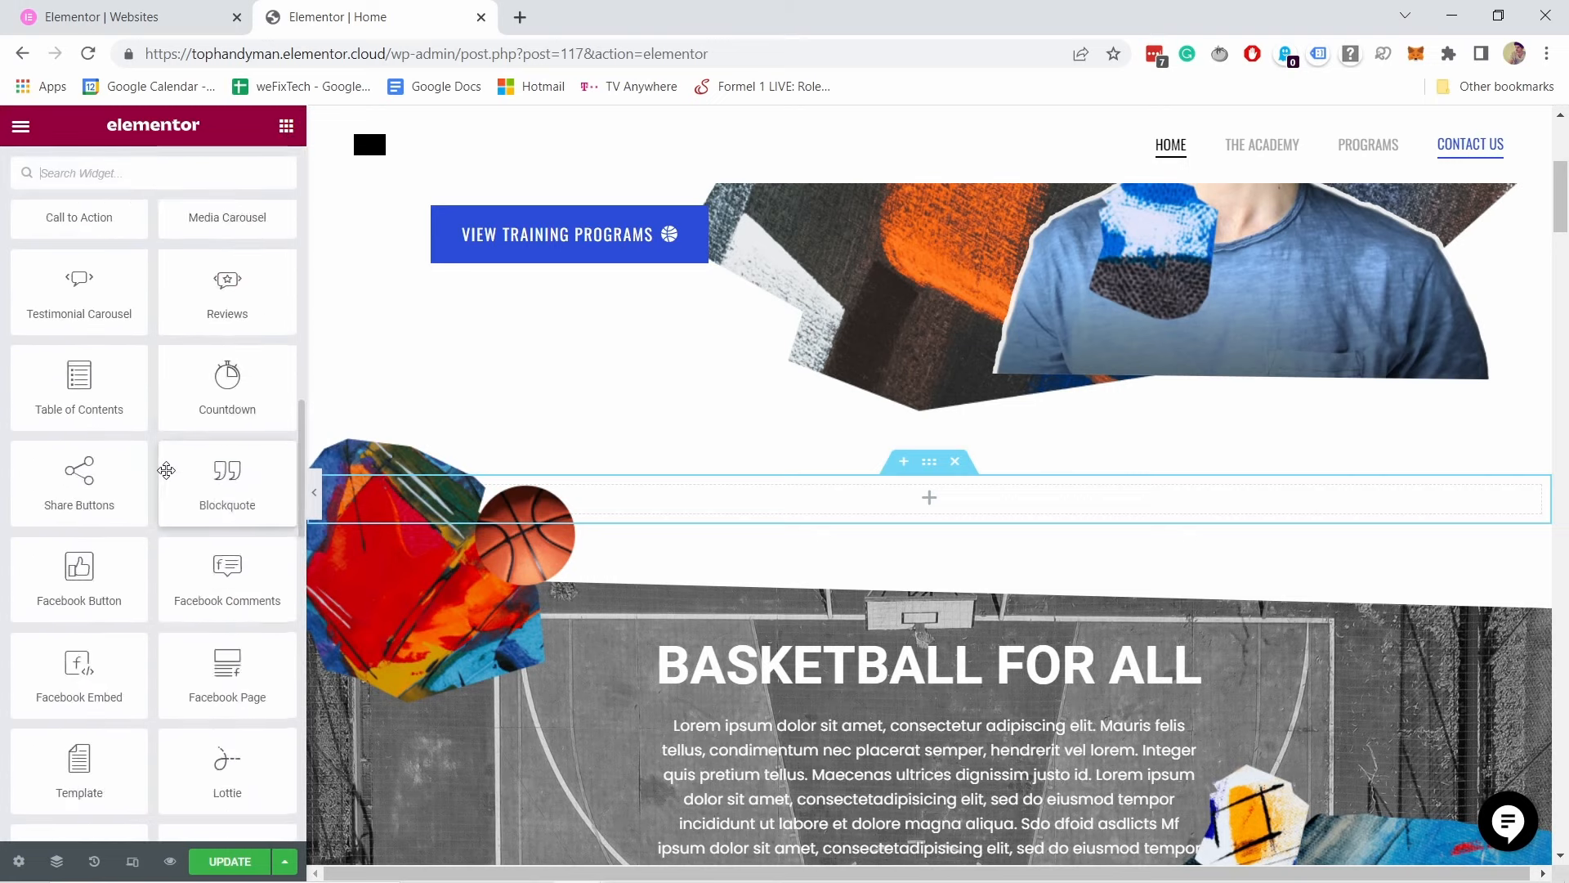
{"action": "scroll", "coordinate": [174, 418], "scroll_direction": "down", "scroll_amount": 5}
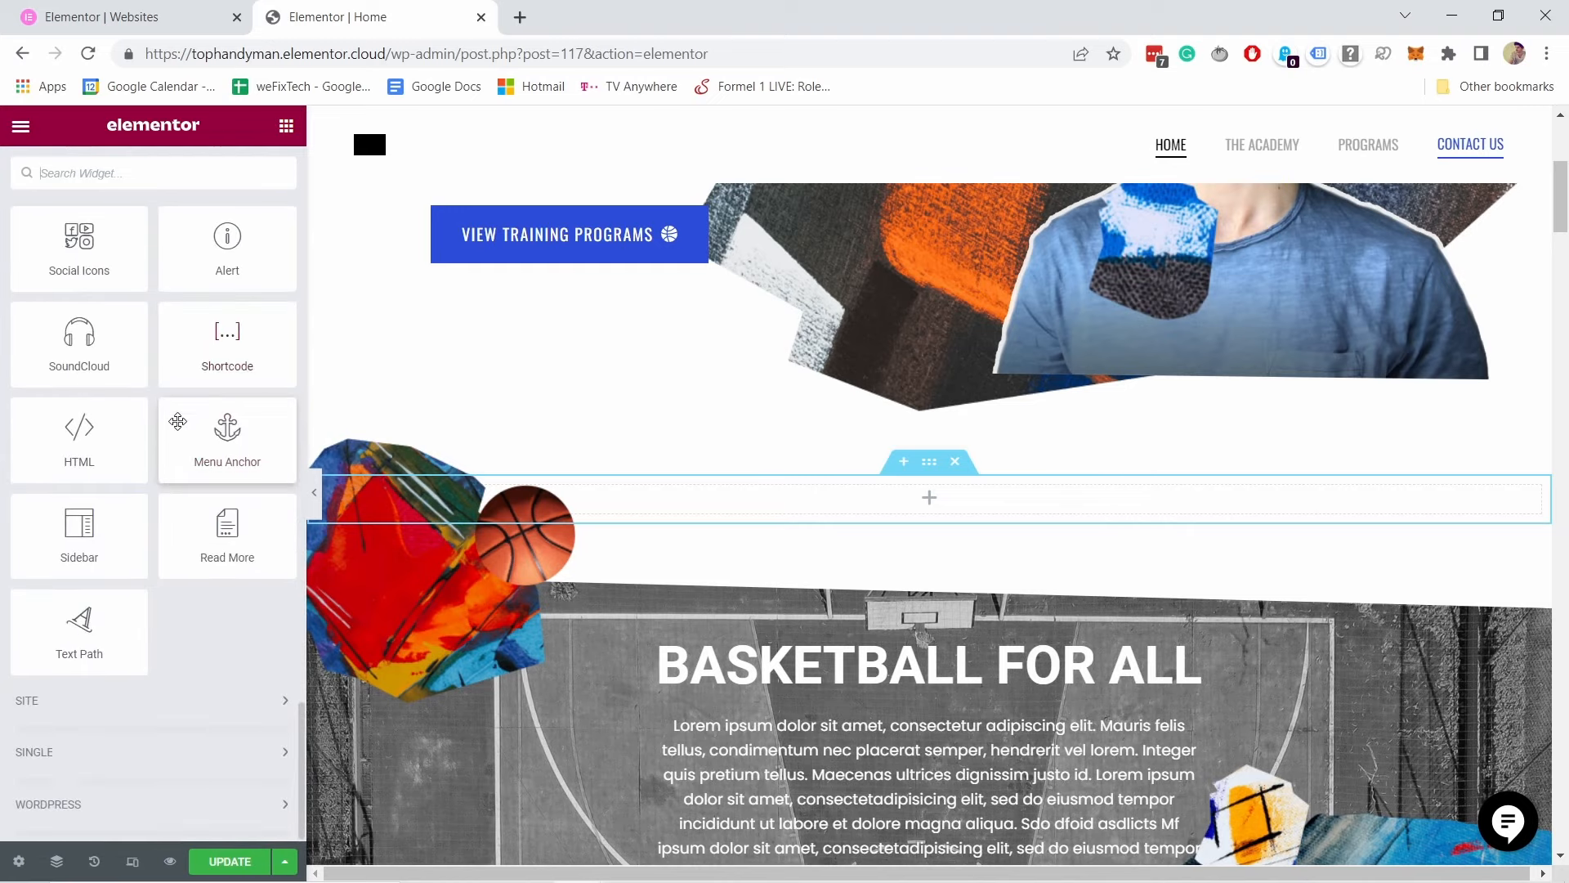
{"action": "scroll", "coordinate": [176, 421], "scroll_direction": "up", "scroll_amount": 20}
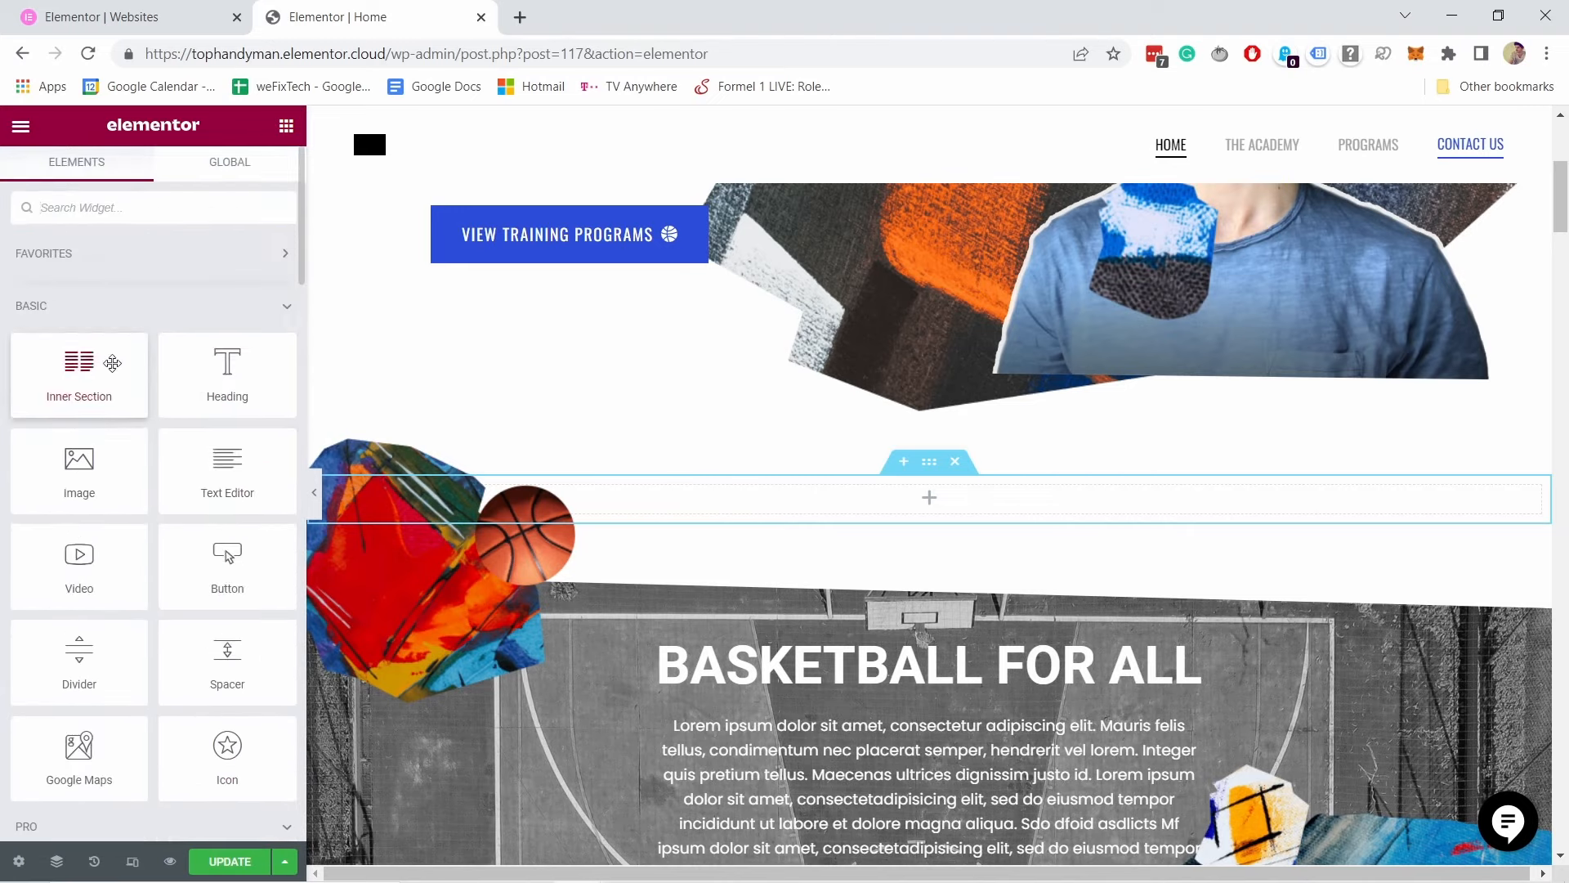
{"action": "scroll", "coordinate": [115, 371], "scroll_direction": "down", "scroll_amount": 2}
{"action": "scroll", "coordinate": [237, 282], "scroll_direction": "down", "scroll_amount": 5}
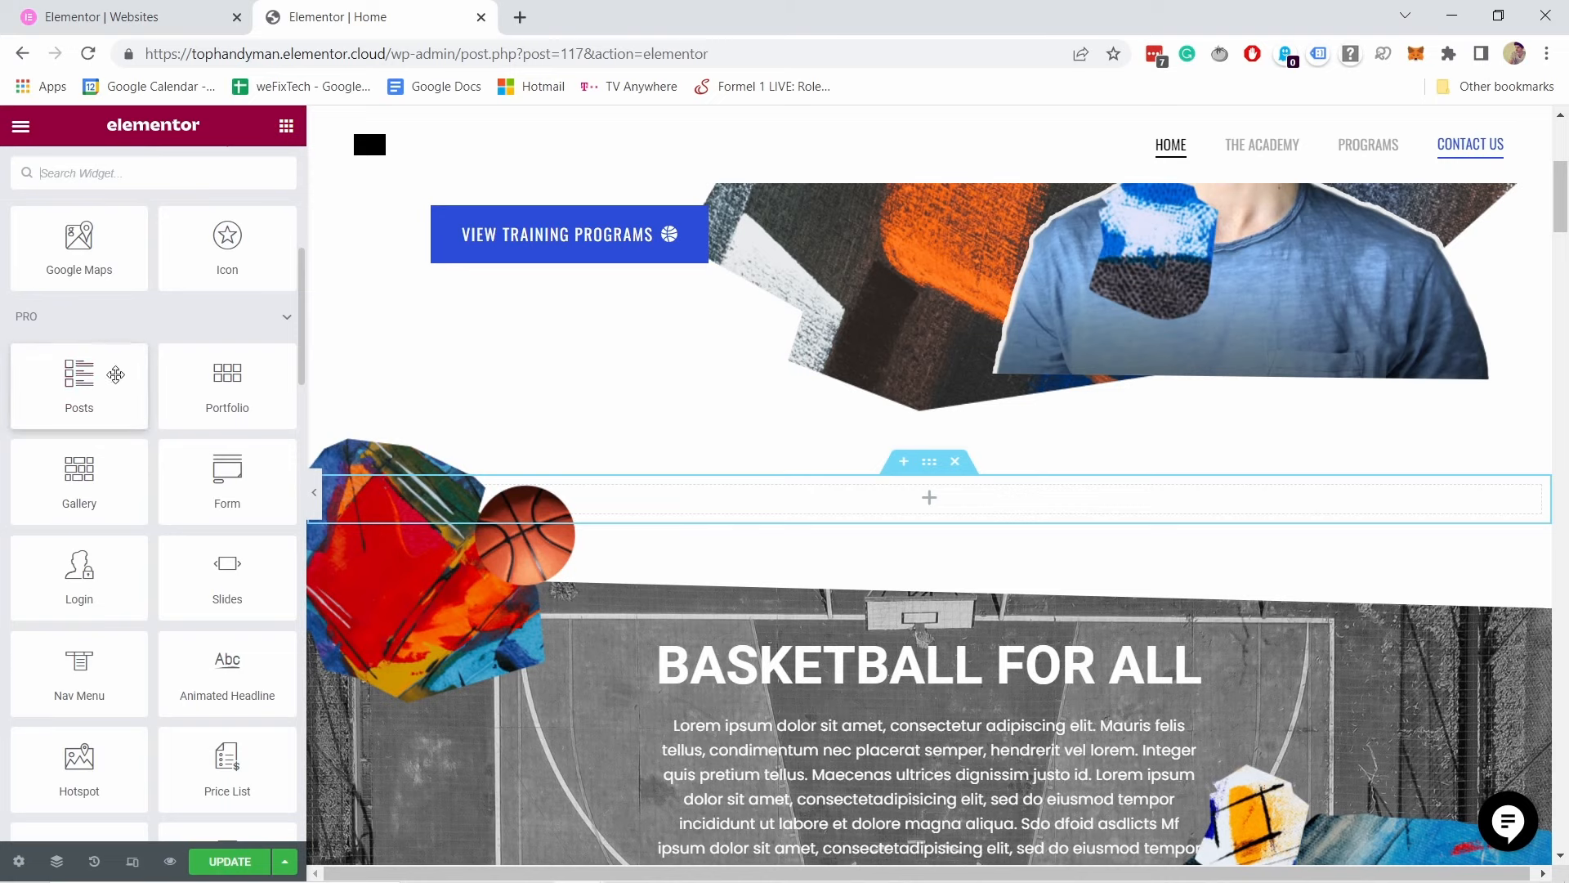
{"action": "scroll", "coordinate": [147, 340], "scroll_direction": "down", "scroll_amount": 3}
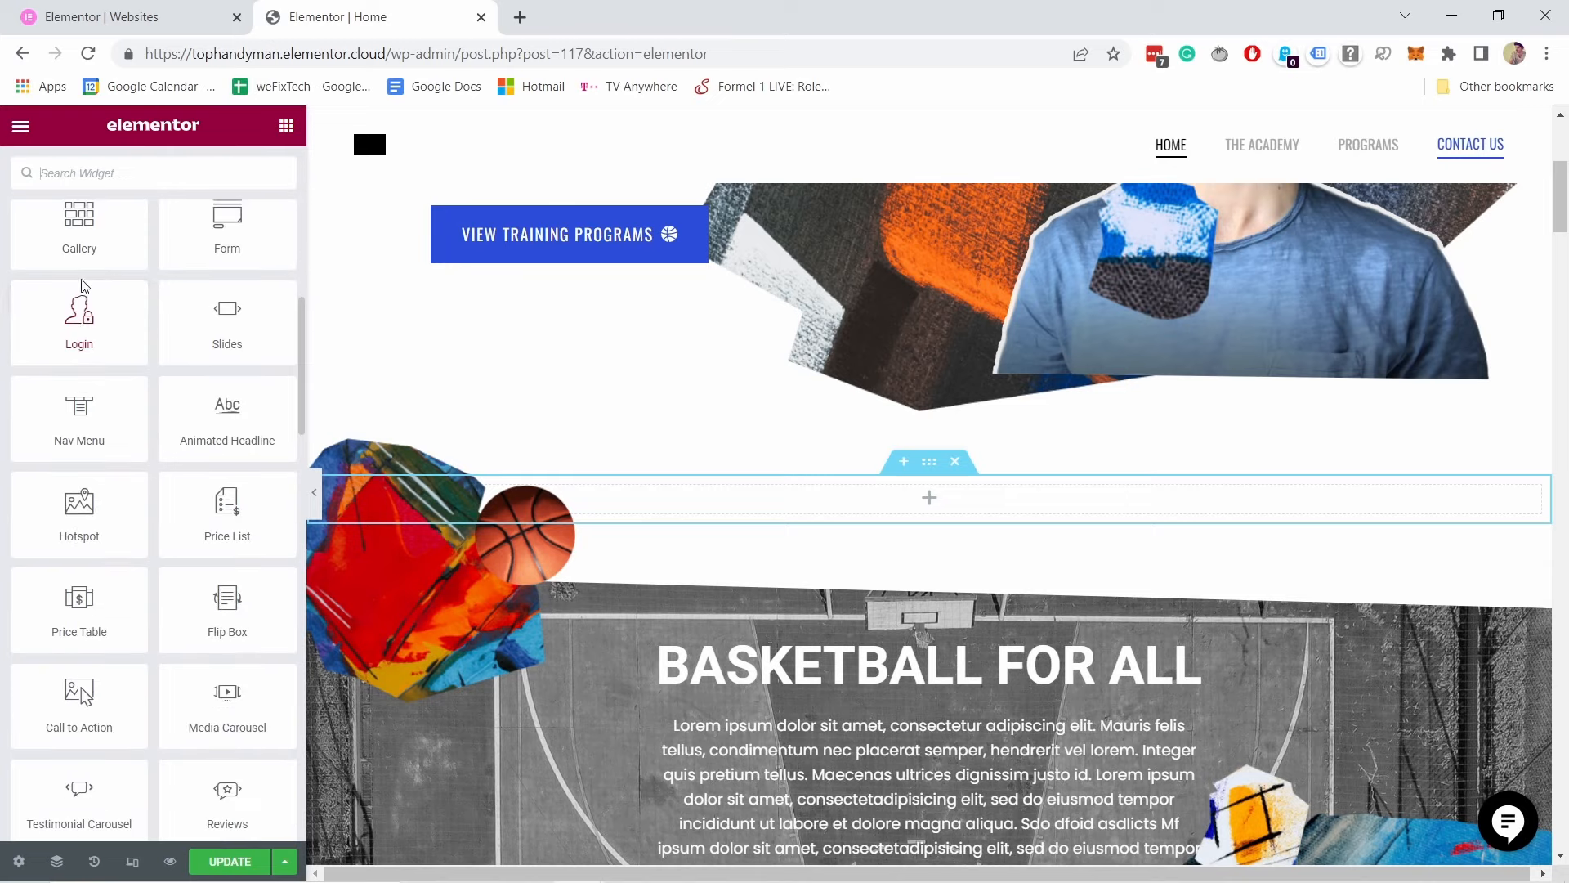
{"action": "scroll", "coordinate": [138, 326], "scroll_direction": "up", "scroll_amount": 2}
{"action": "scroll", "coordinate": [109, 480], "scroll_direction": "down", "scroll_amount": 5}
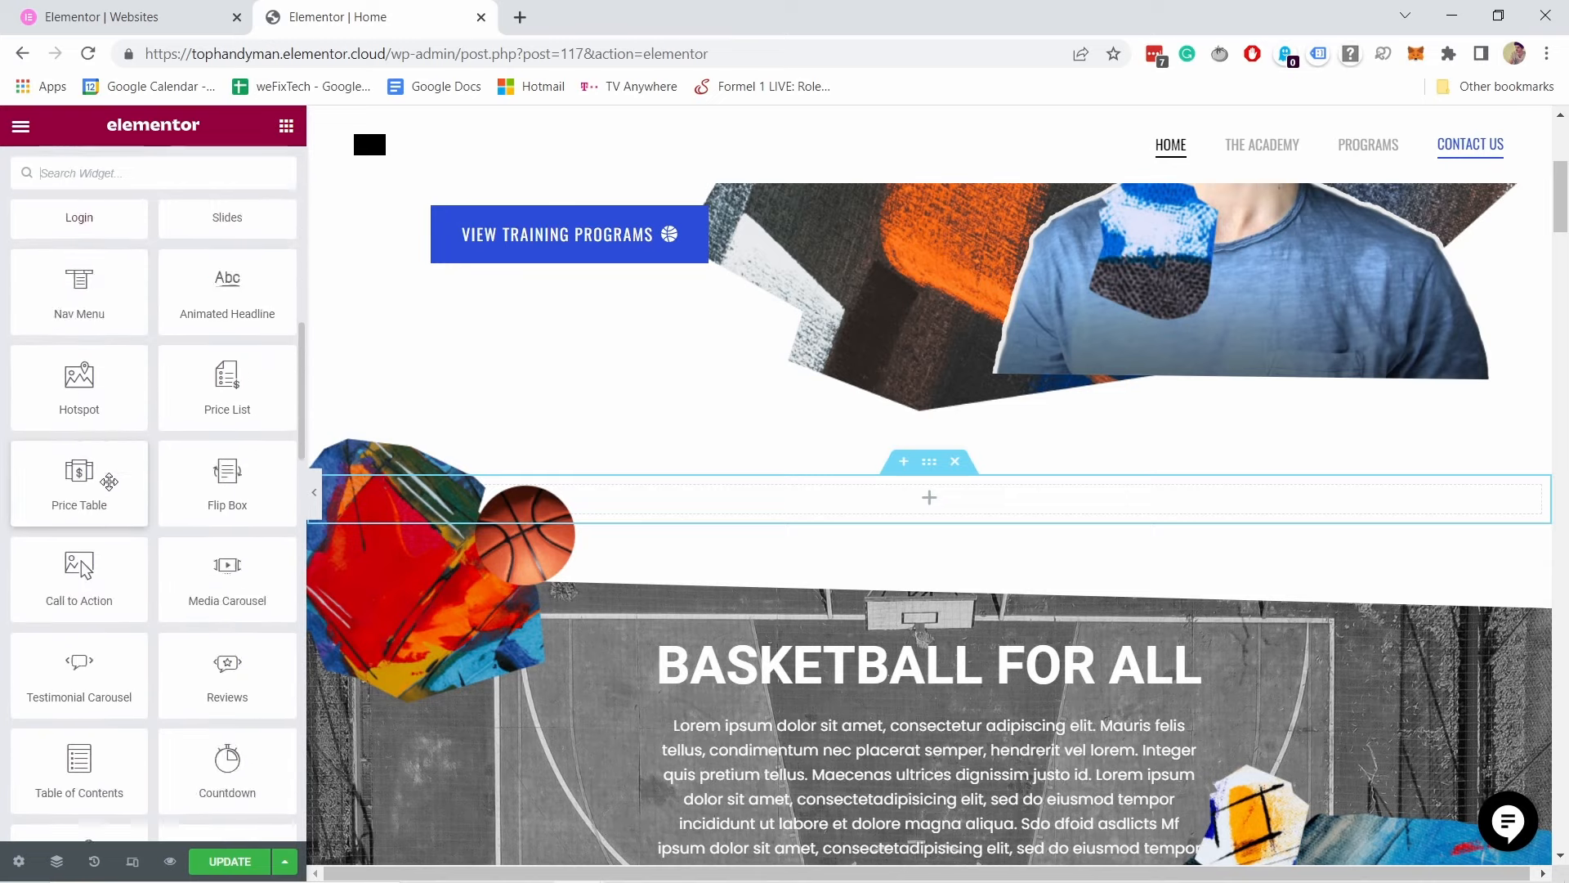
{"action": "scroll", "coordinate": [171, 638], "scroll_direction": "down", "scroll_amount": 7}
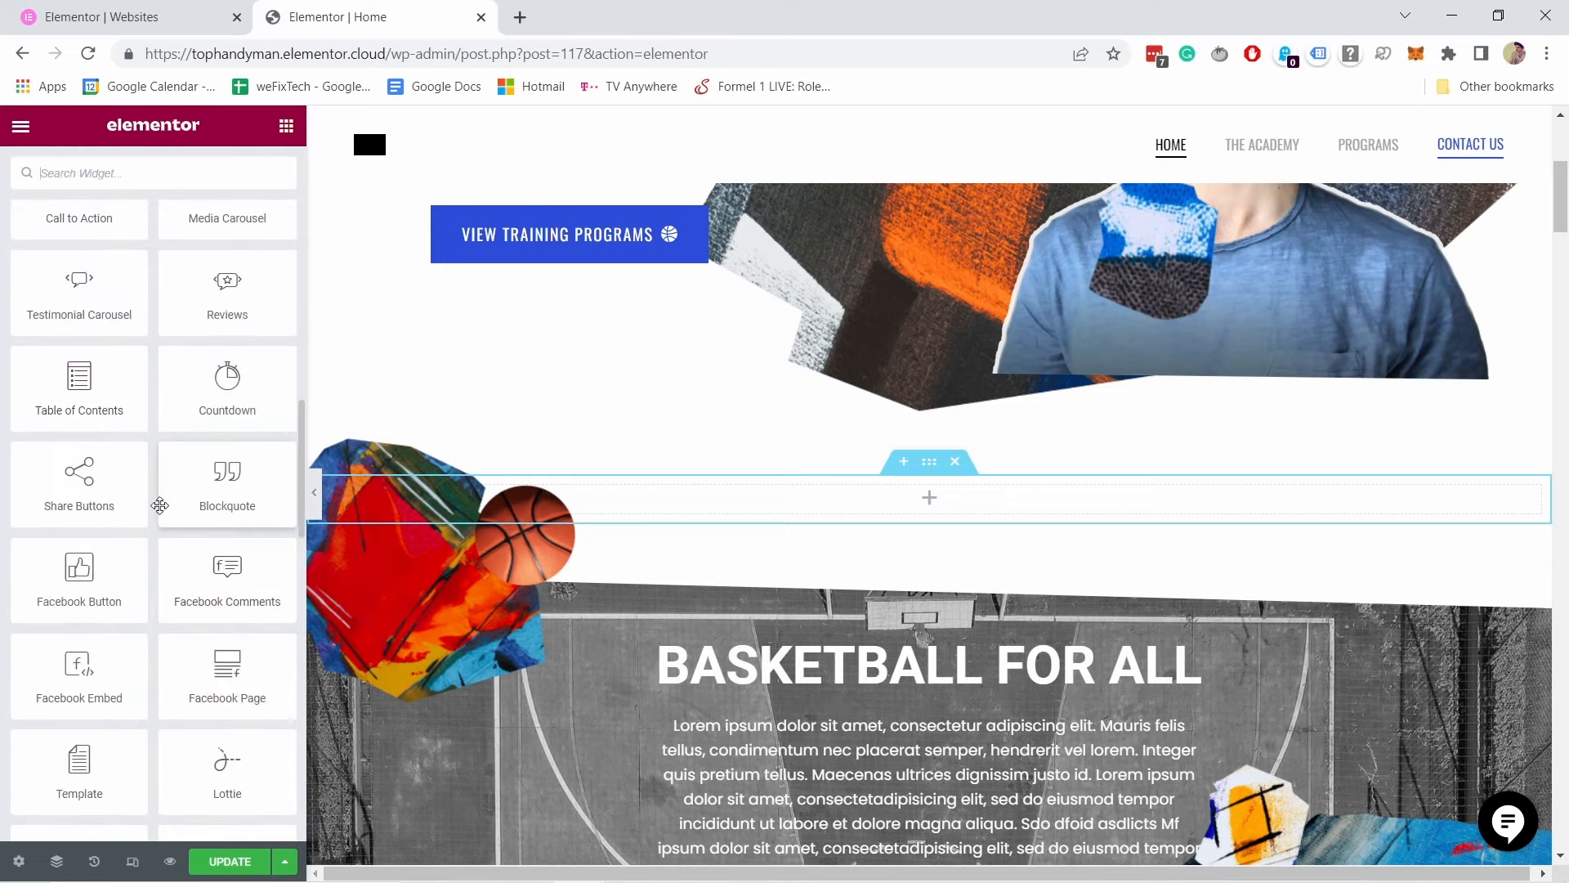
{"action": "scroll", "coordinate": [123, 589], "scroll_direction": "down", "scroll_amount": 7}
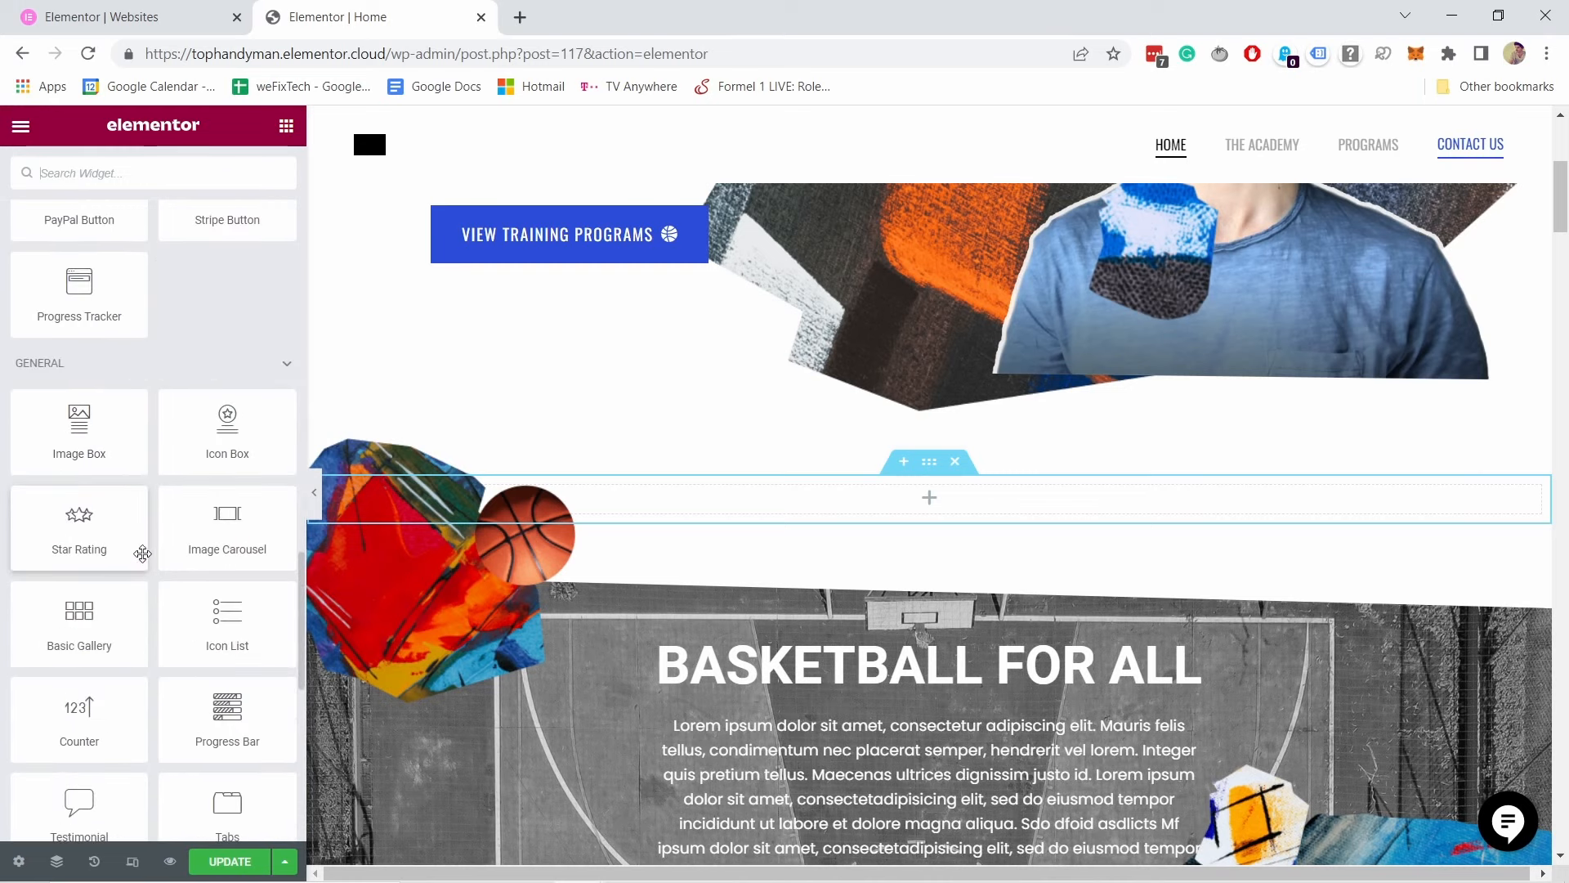
{"action": "scroll", "coordinate": [196, 500], "scroll_direction": "down", "scroll_amount": 2}
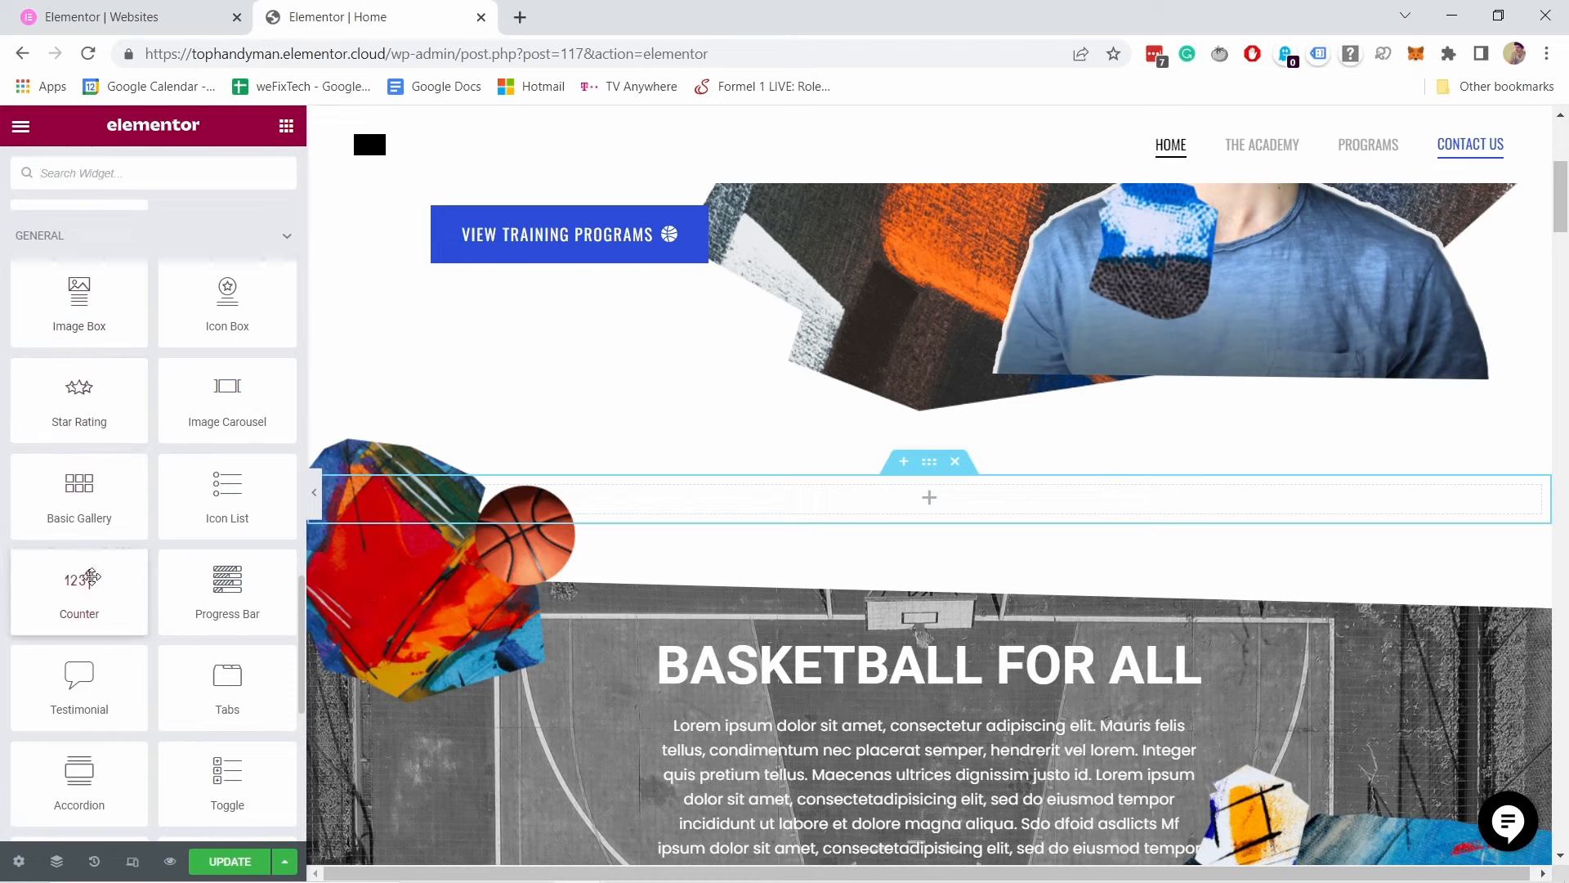
{"action": "scroll", "coordinate": [111, 605], "scroll_direction": "down", "scroll_amount": 2}
{"action": "scroll", "coordinate": [98, 642], "scroll_direction": "down", "scroll_amount": 2}
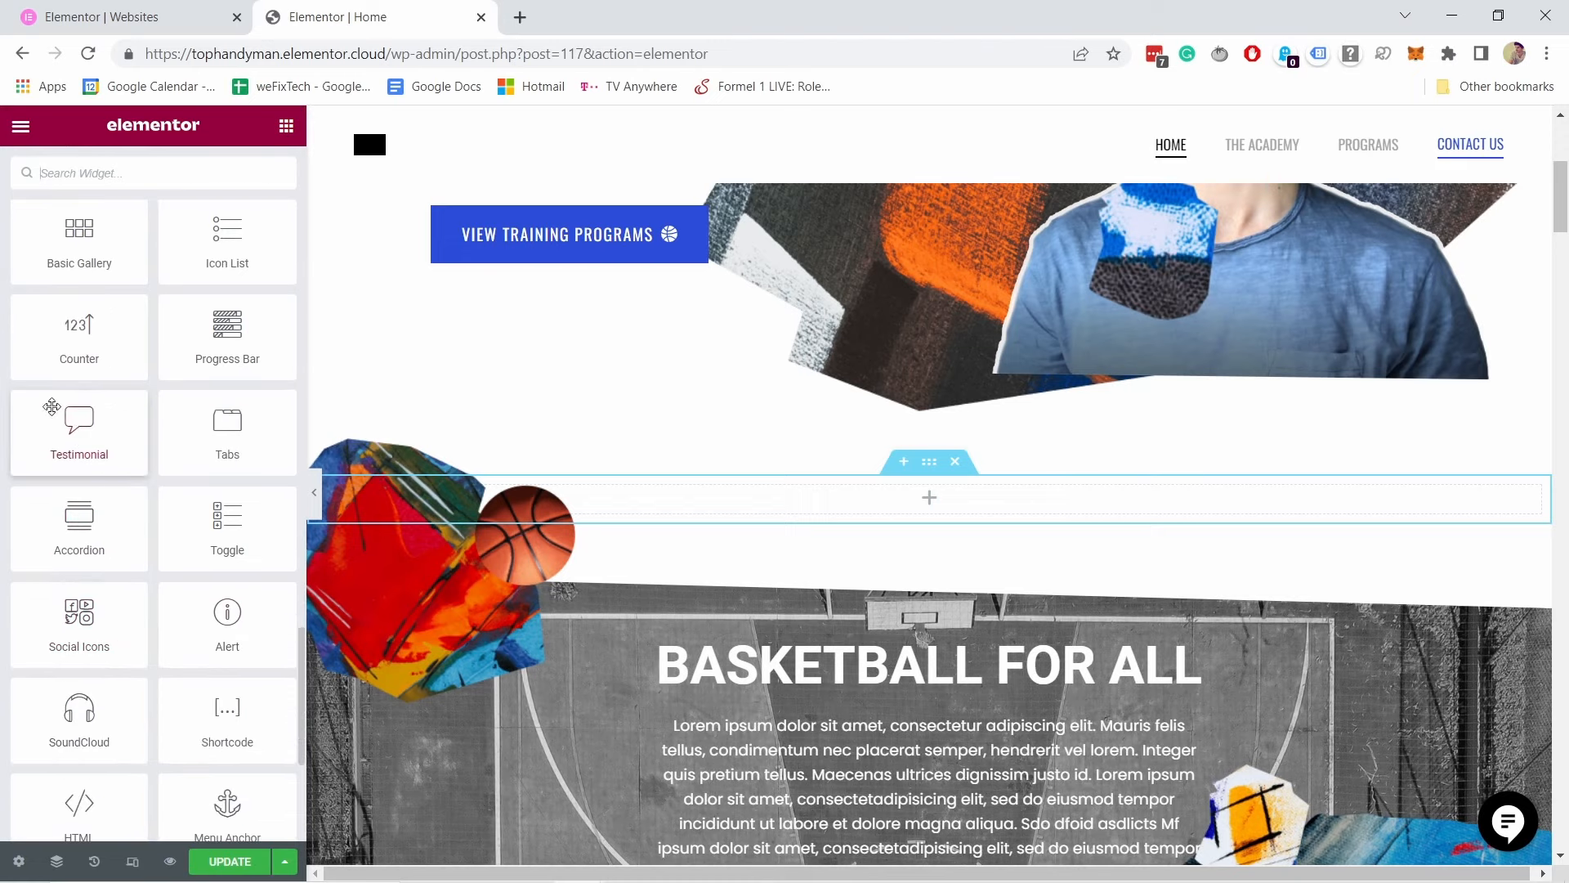
{"action": "scroll", "coordinate": [98, 421], "scroll_direction": "down", "scroll_amount": 2}
{"action": "scroll", "coordinate": [86, 419], "scroll_direction": "up", "scroll_amount": 20}
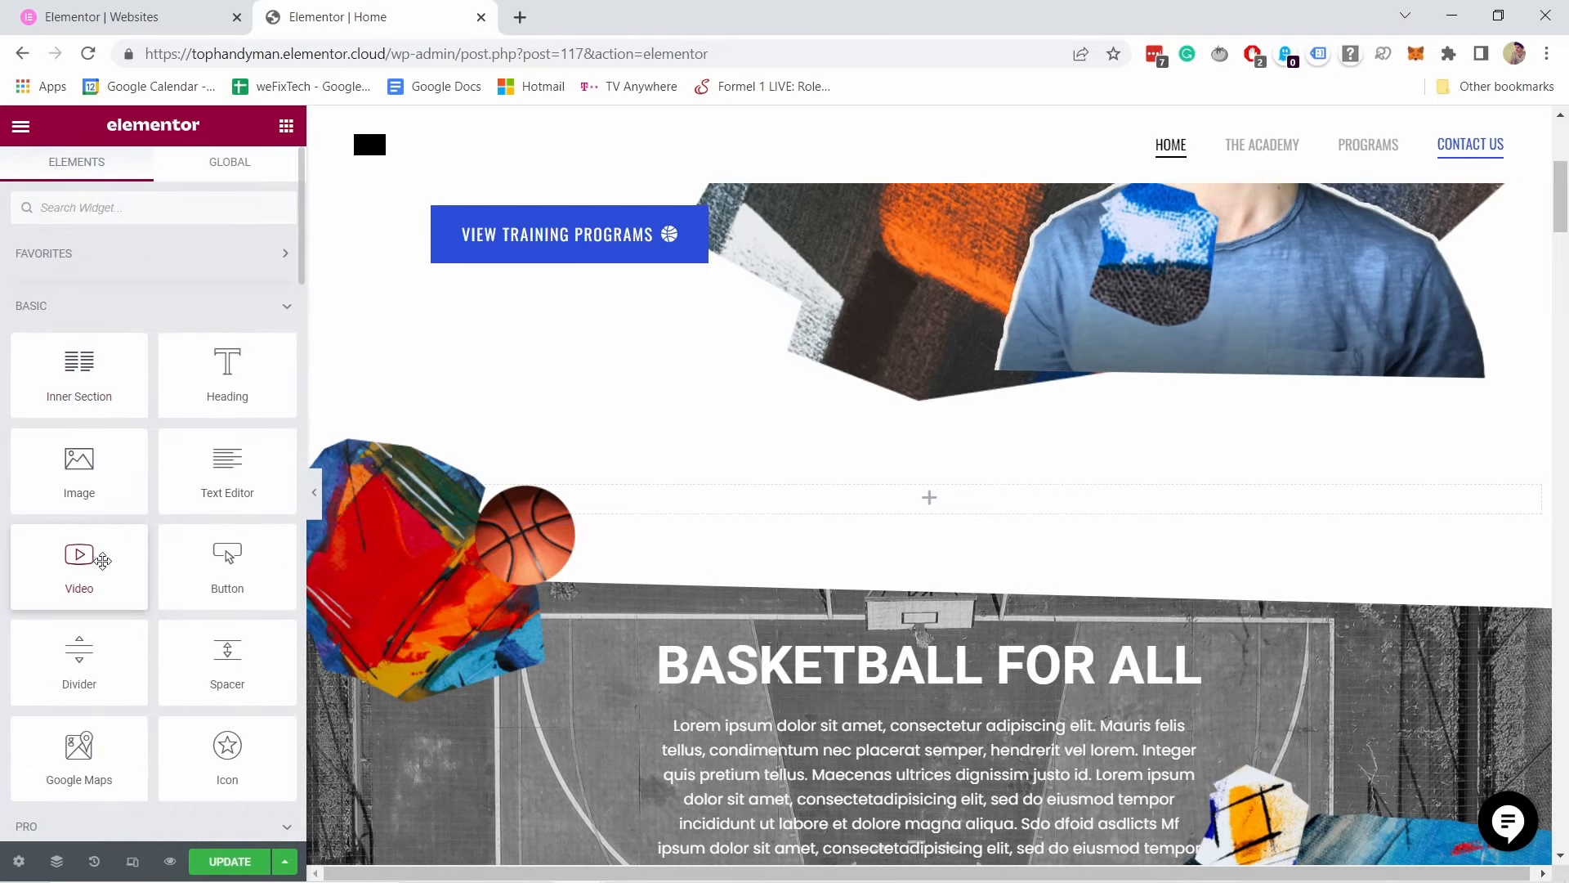
Step: Place a Video widget in the empty single-column section above "Basketball for All"
{"action": "left_click_drag", "start_coordinate": [87, 559], "coordinate": [809, 505]}
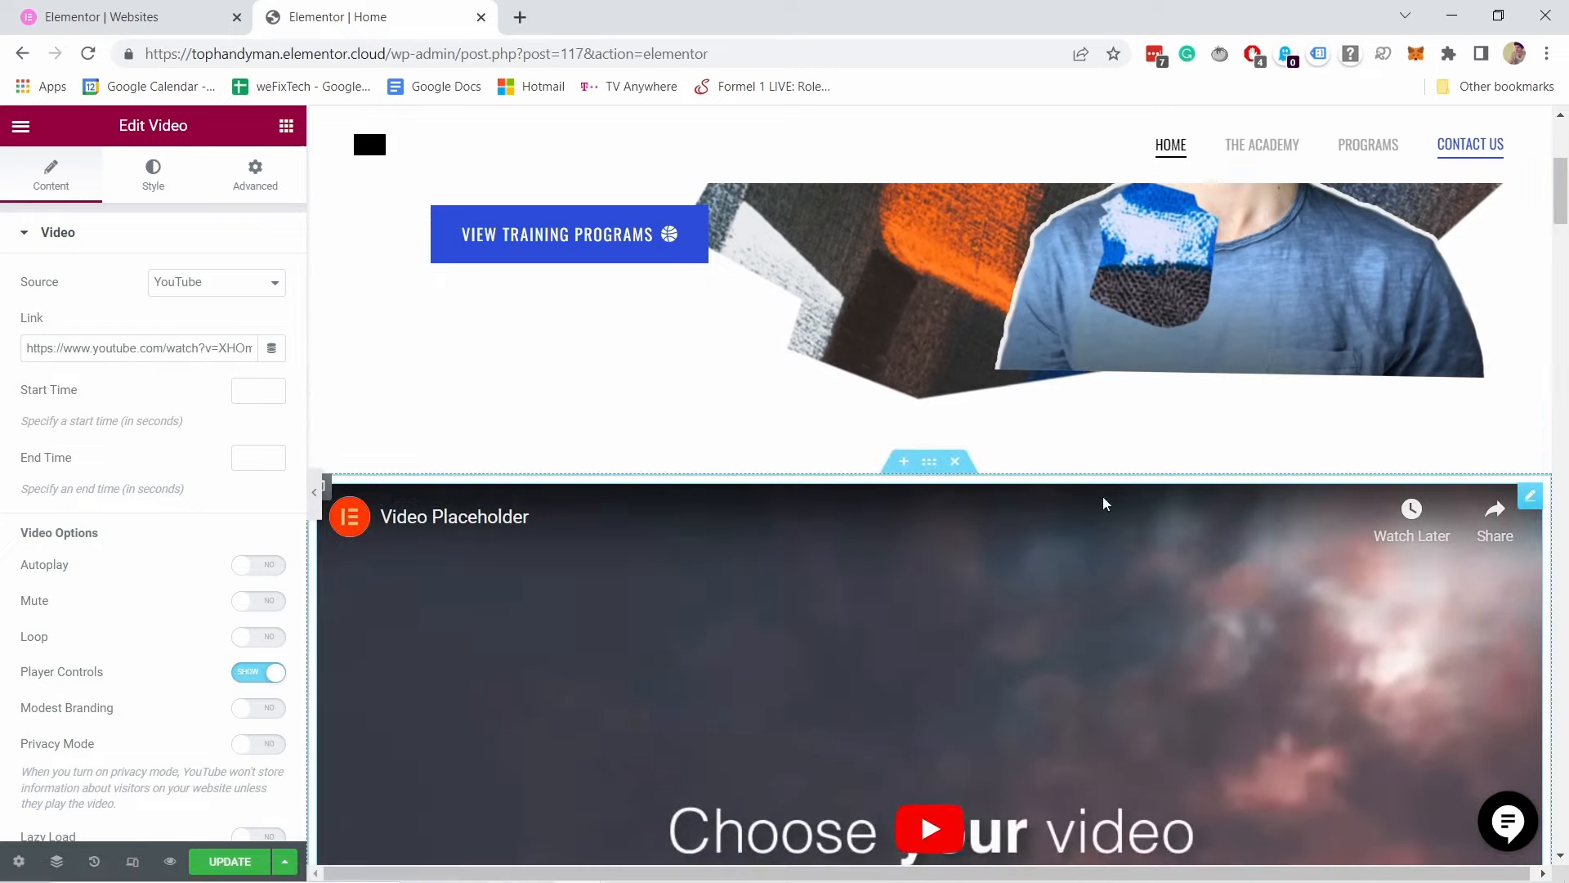
{"action": "scroll", "coordinate": [1102, 504], "scroll_direction": "down", "scroll_amount": 3}
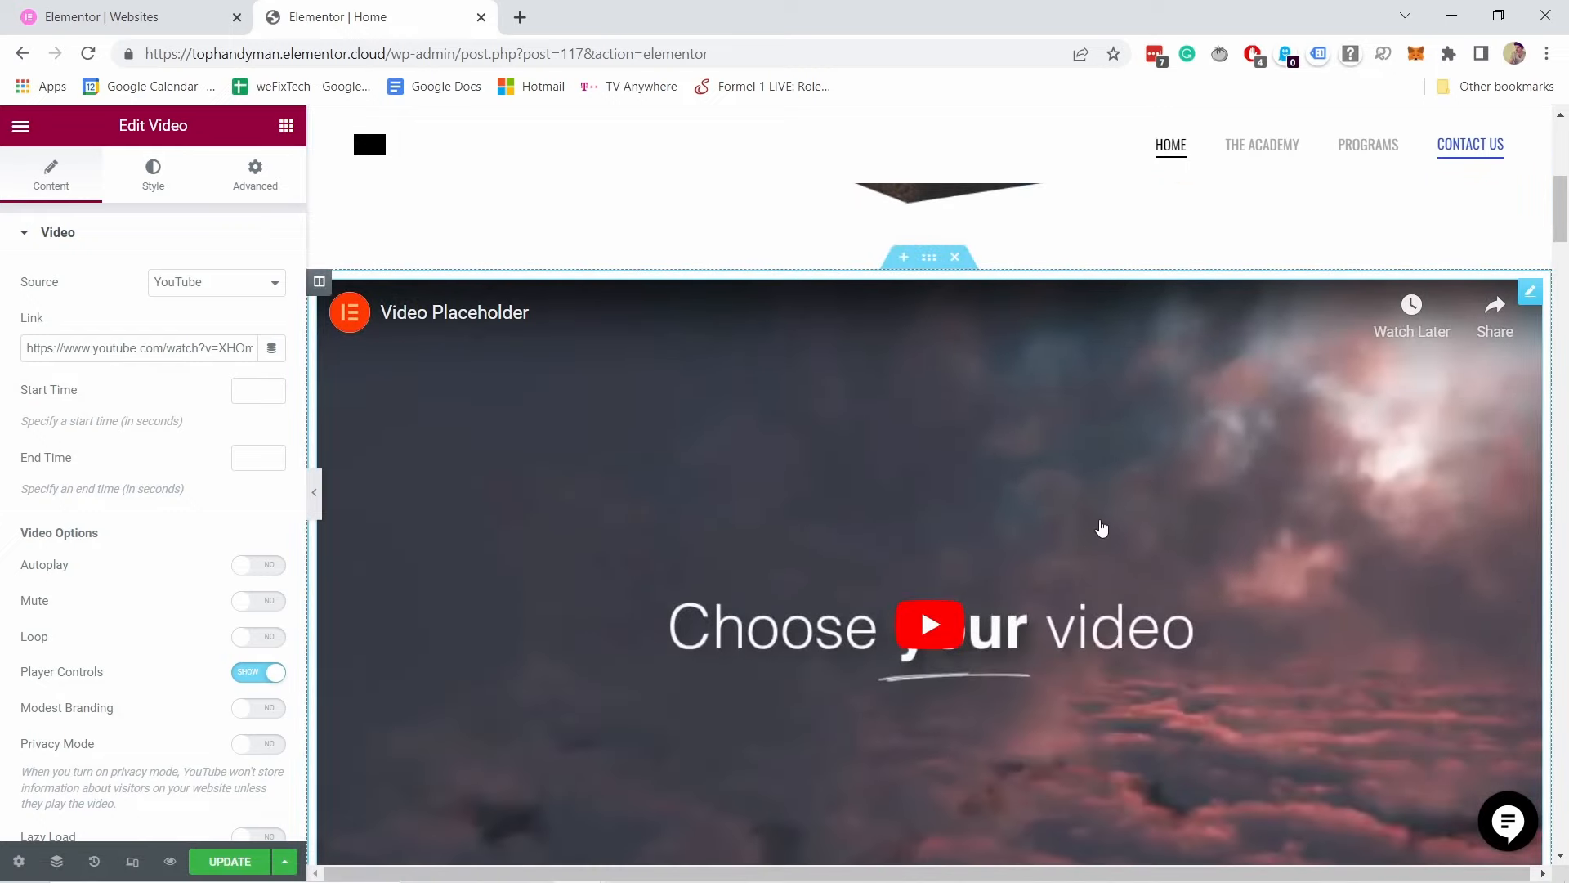
{"action": "scroll", "coordinate": [777, 332], "scroll_direction": "up", "scroll_amount": 2}
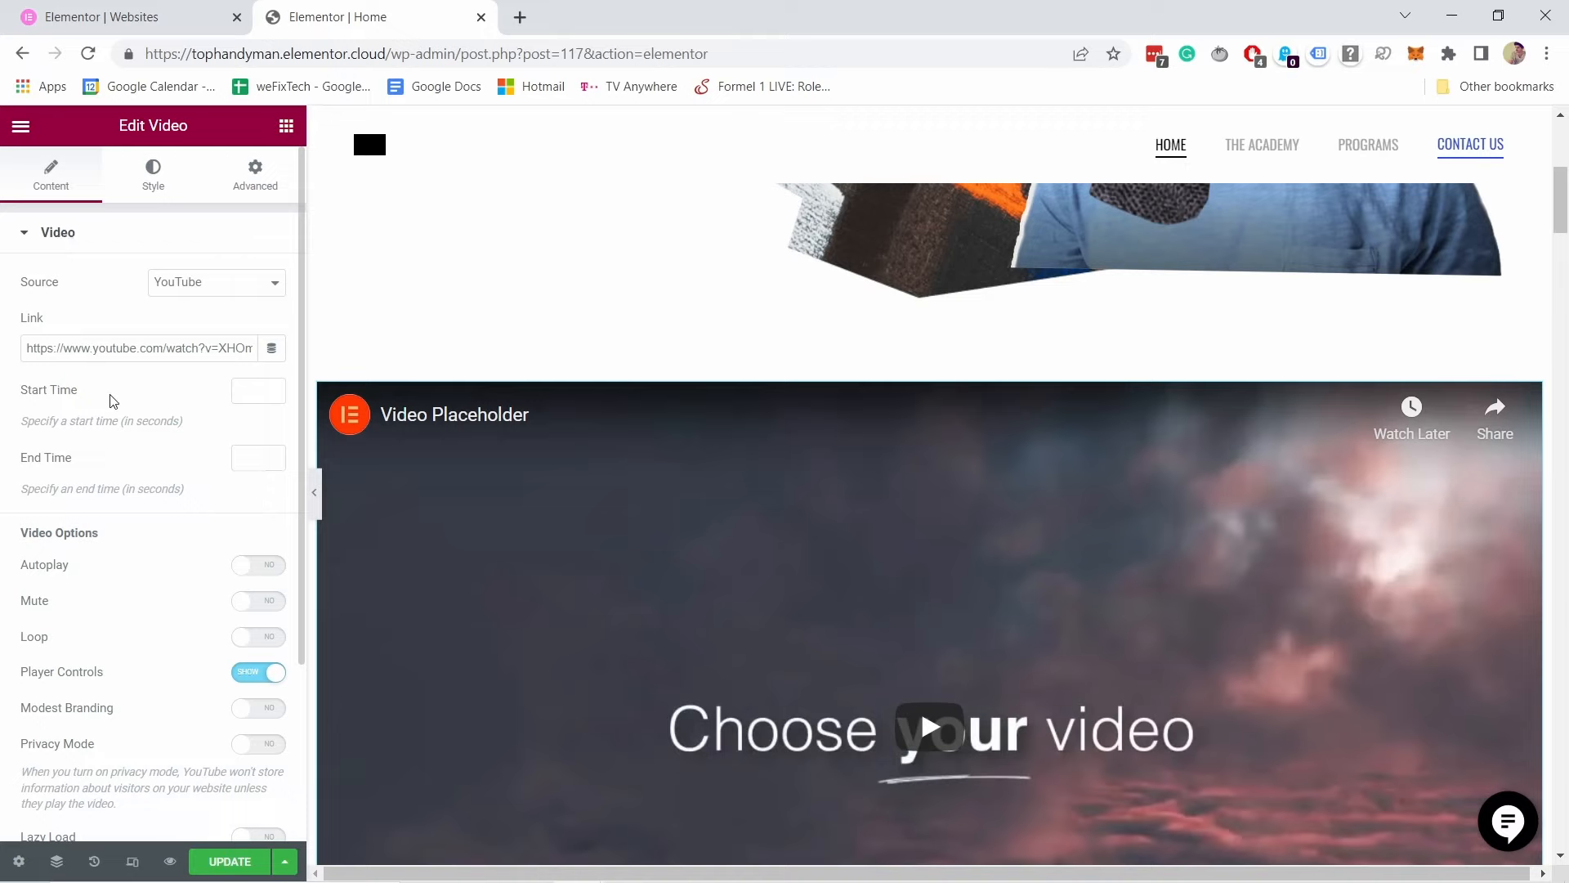
Step: Examine the Video widget's content, style and advanced settings, including its YouTube link
{"action": "scroll", "coordinate": [113, 401], "scroll_direction": "down", "scroll_amount": 2}
{"action": "scroll", "coordinate": [112, 286], "scroll_direction": "up", "scroll_amount": 2}
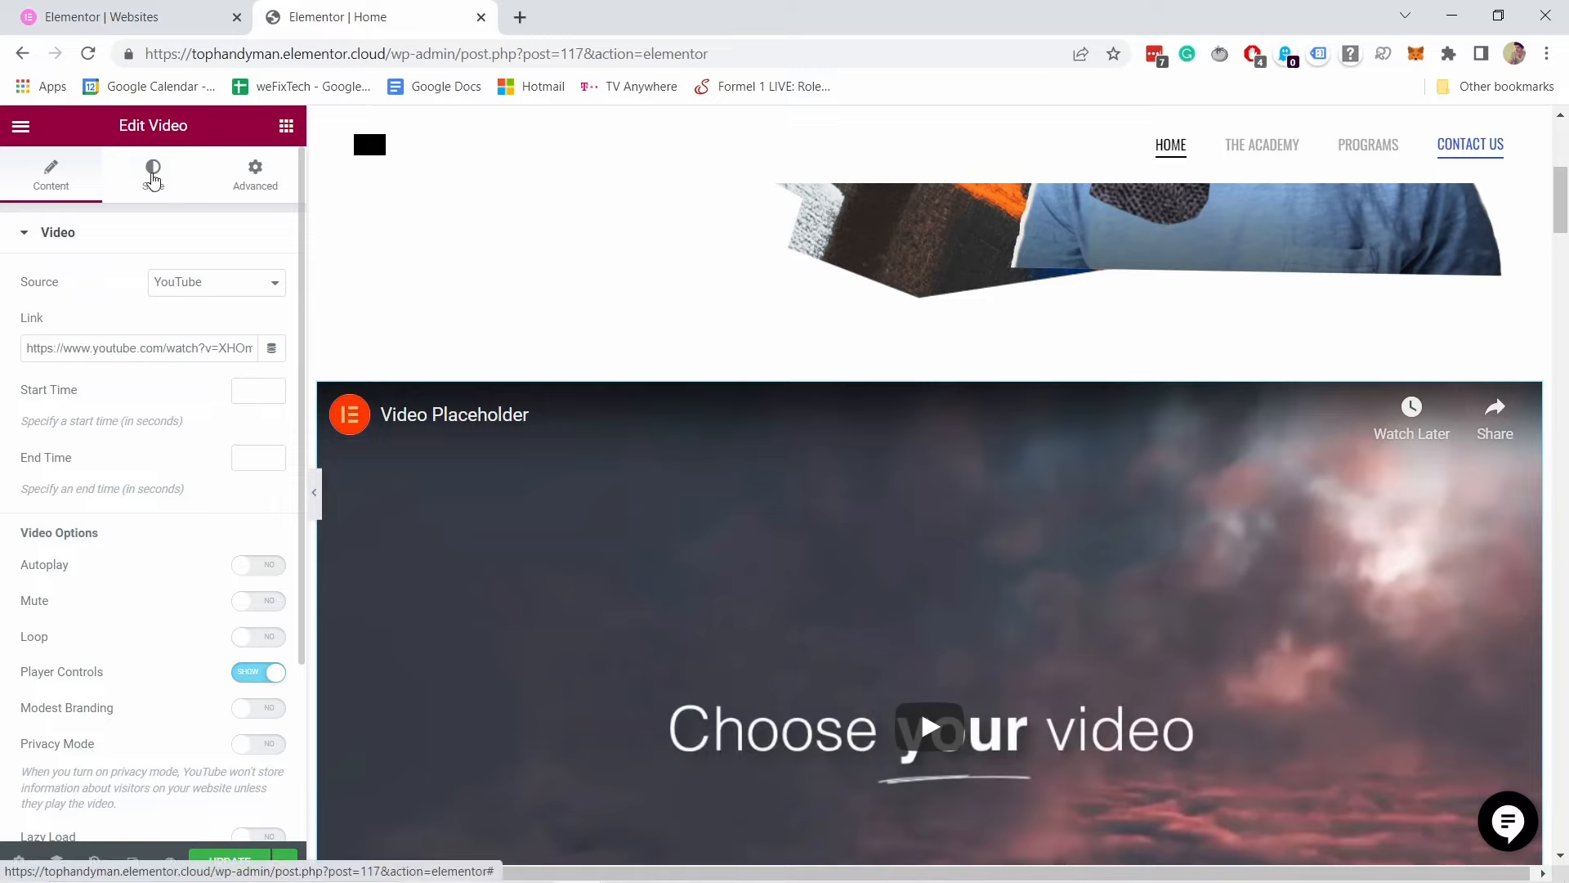
{"action": "left_click", "coordinate": [154, 182]}
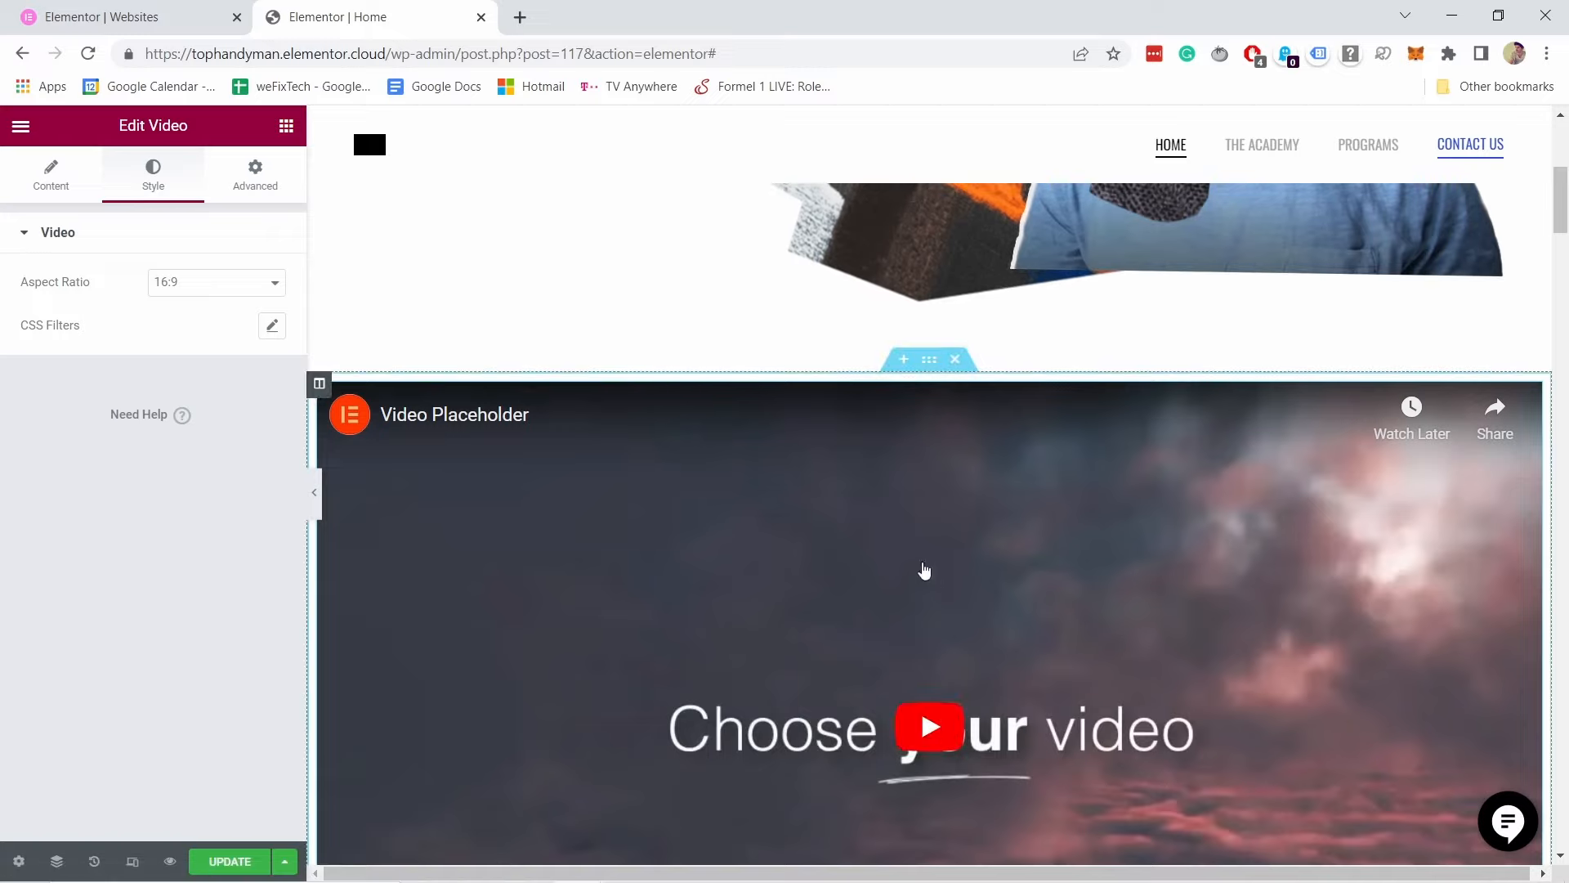
{"action": "left_click", "coordinate": [239, 187]}
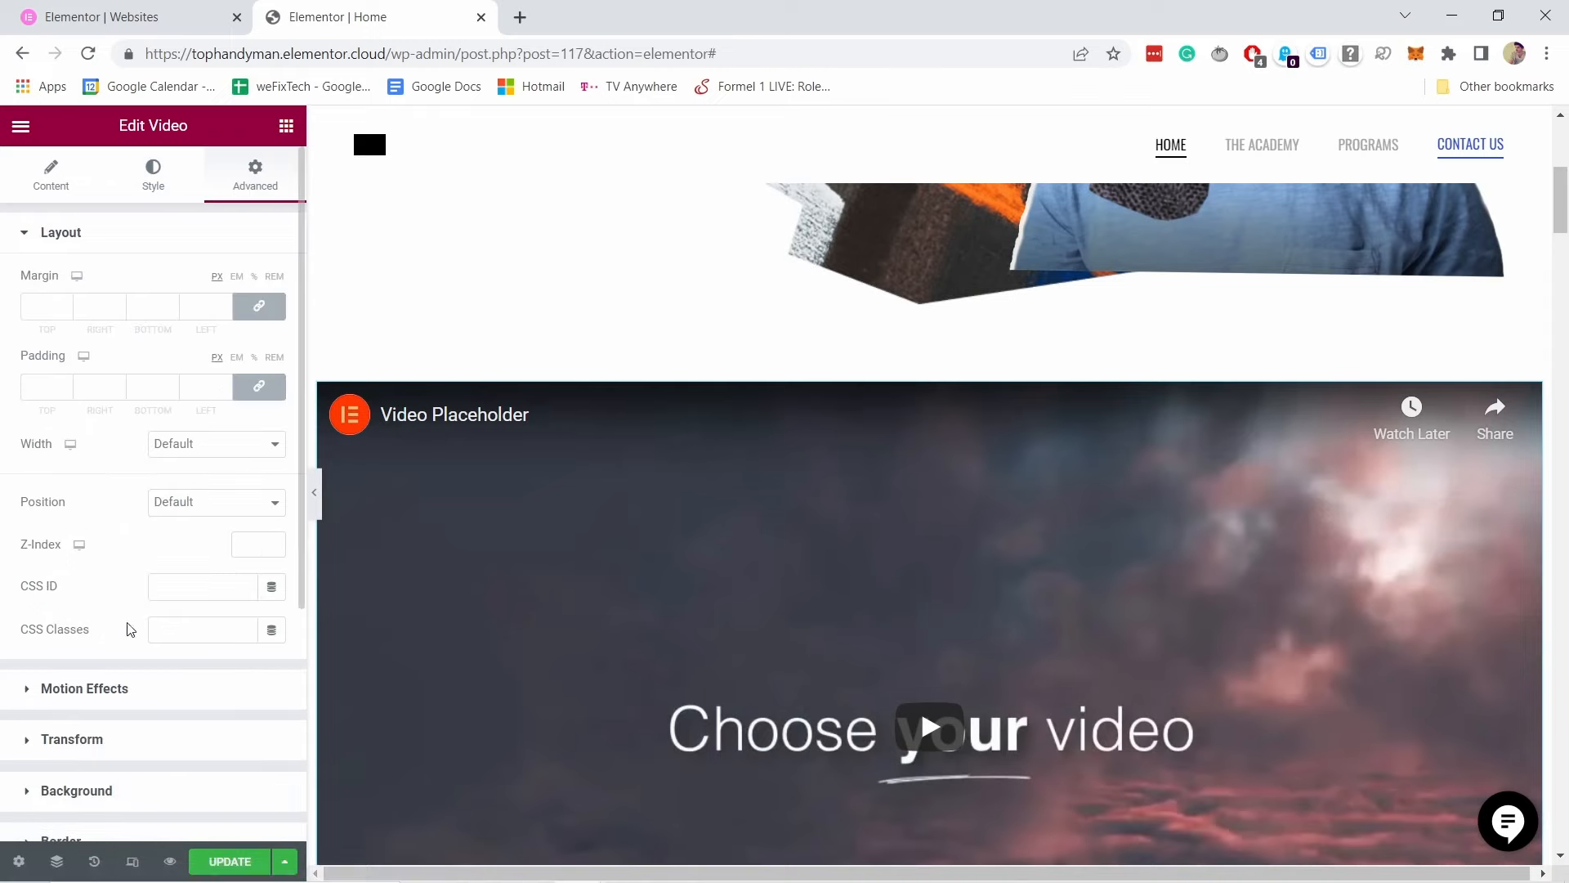
{"action": "scroll", "coordinate": [144, 704], "scroll_direction": "down", "scroll_amount": 2}
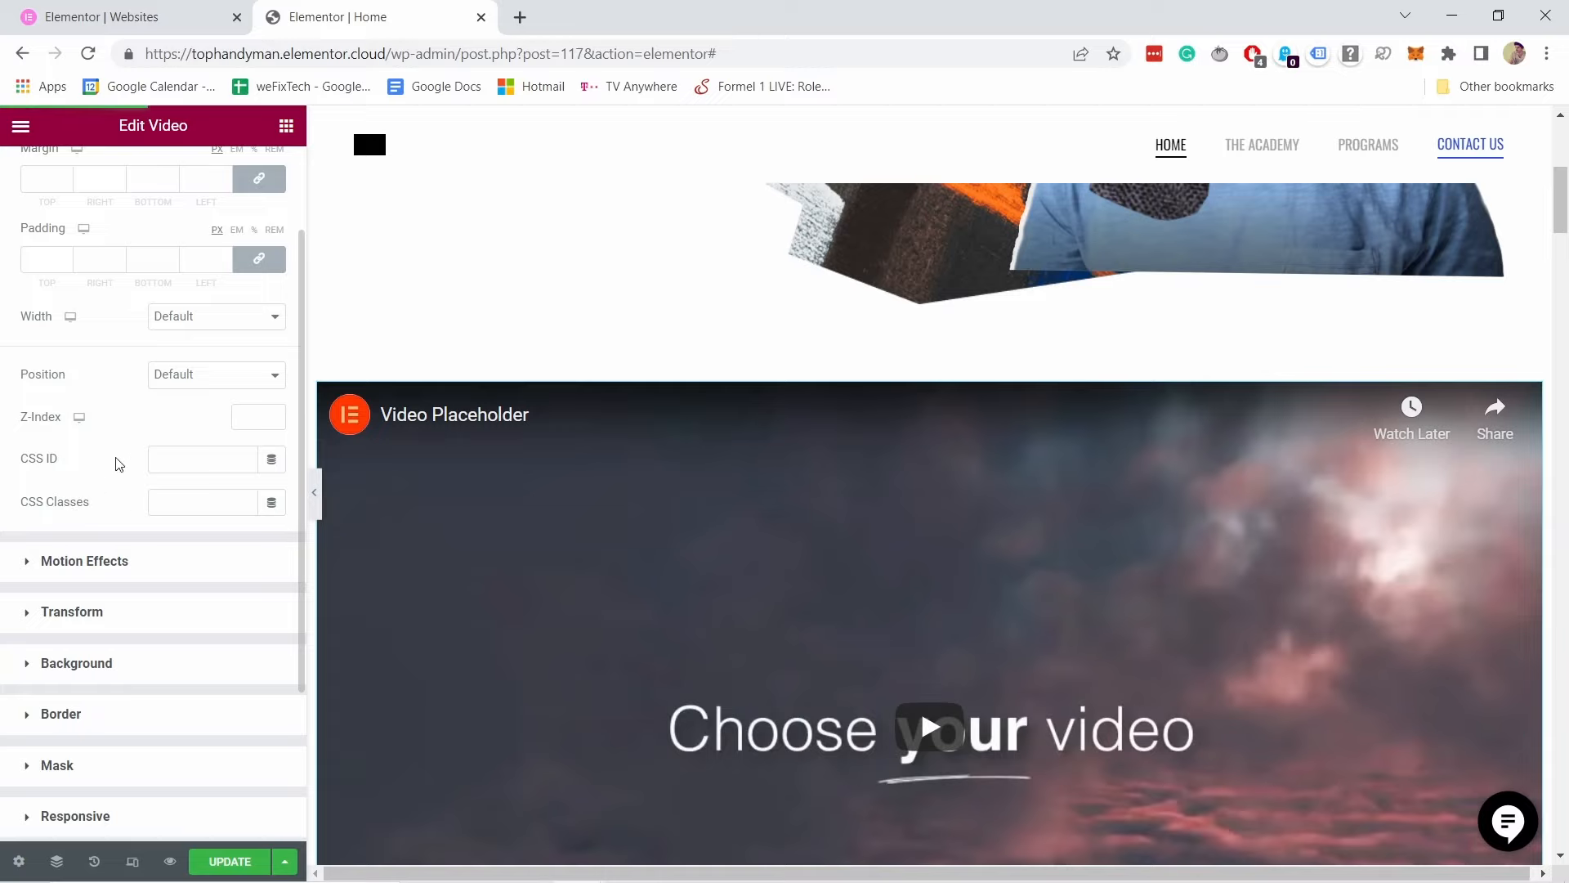
{"action": "scroll", "coordinate": [119, 463], "scroll_direction": "up", "scroll_amount": 3}
{"action": "left_click", "coordinate": [36, 176]}
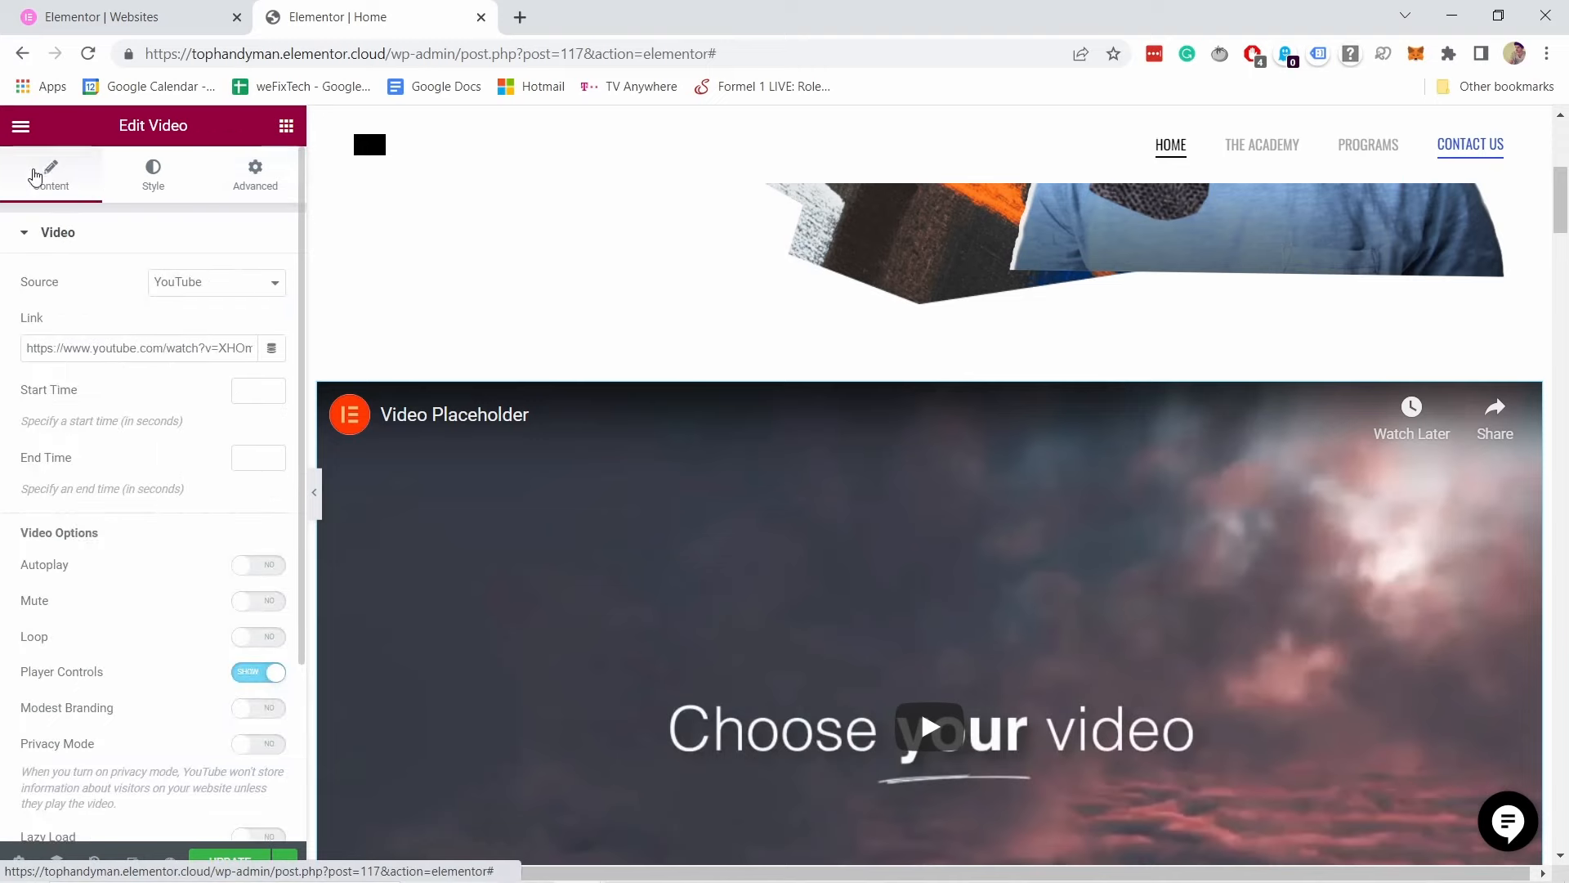
{"action": "left_click", "coordinate": [147, 343]}
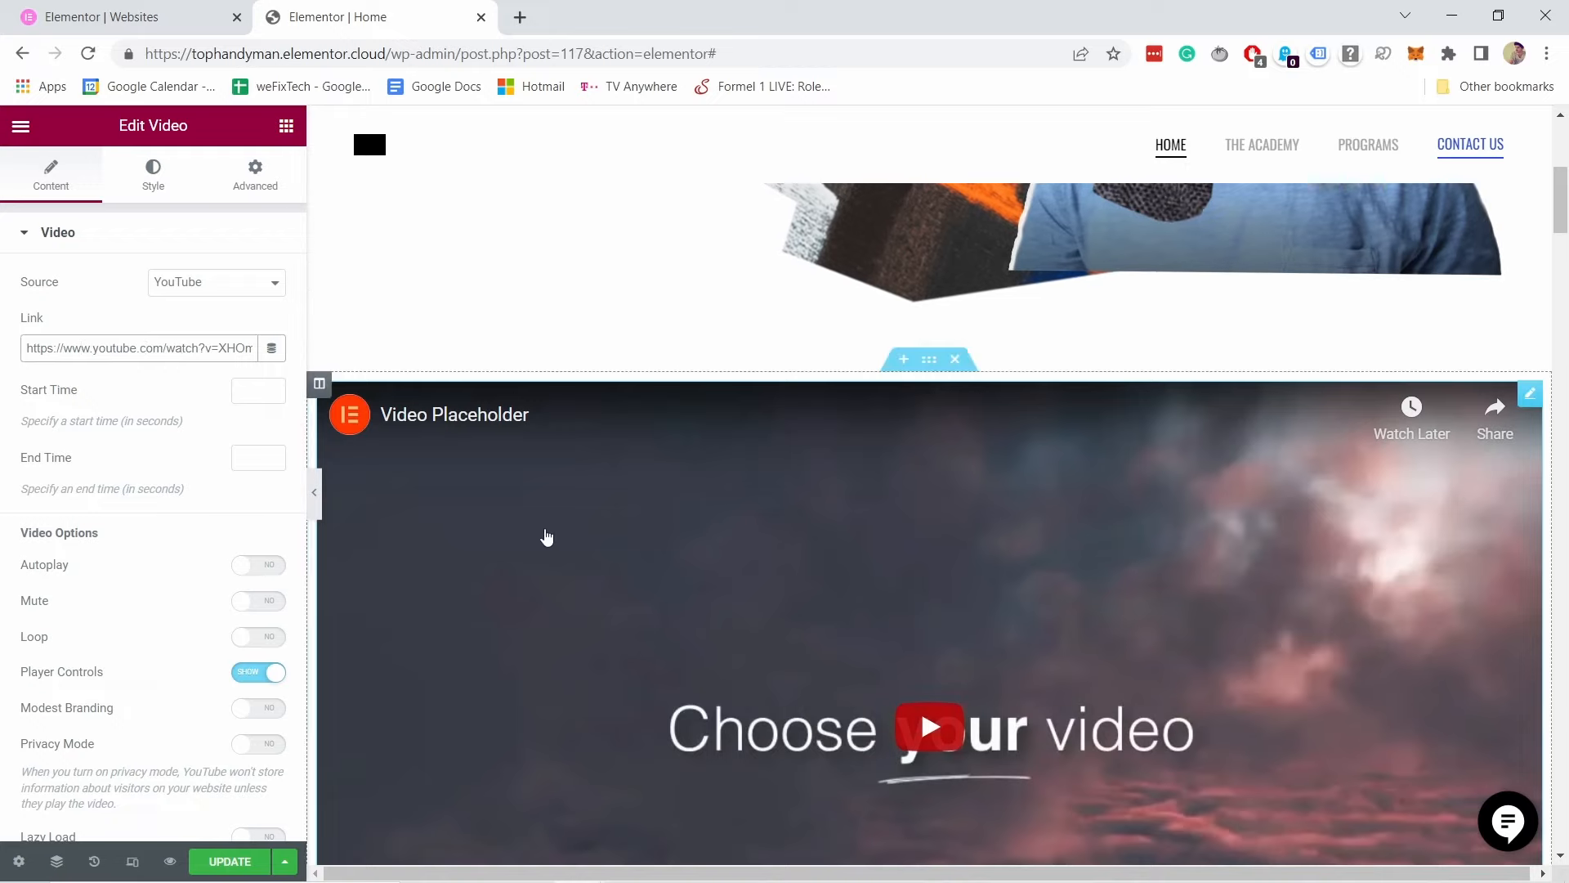
Step: Delete the Video widget from the new section and place an Image widget there instead
{"action": "scroll", "coordinate": [1272, 474], "scroll_direction": "down", "scroll_amount": 4}
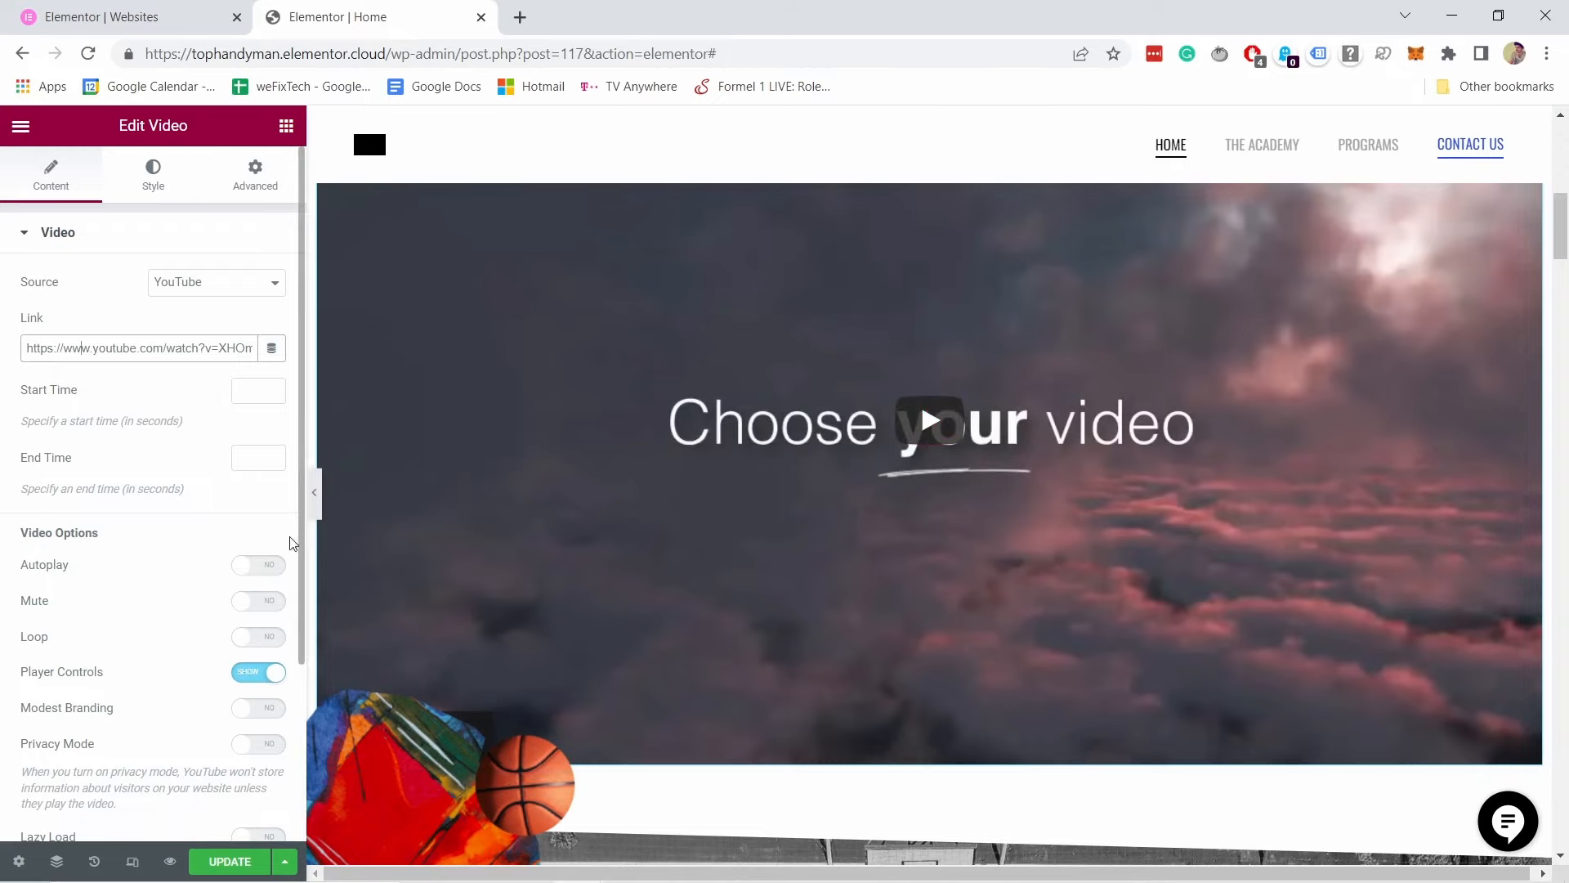
{"action": "scroll", "coordinate": [692, 438], "scroll_direction": "up", "scroll_amount": 3}
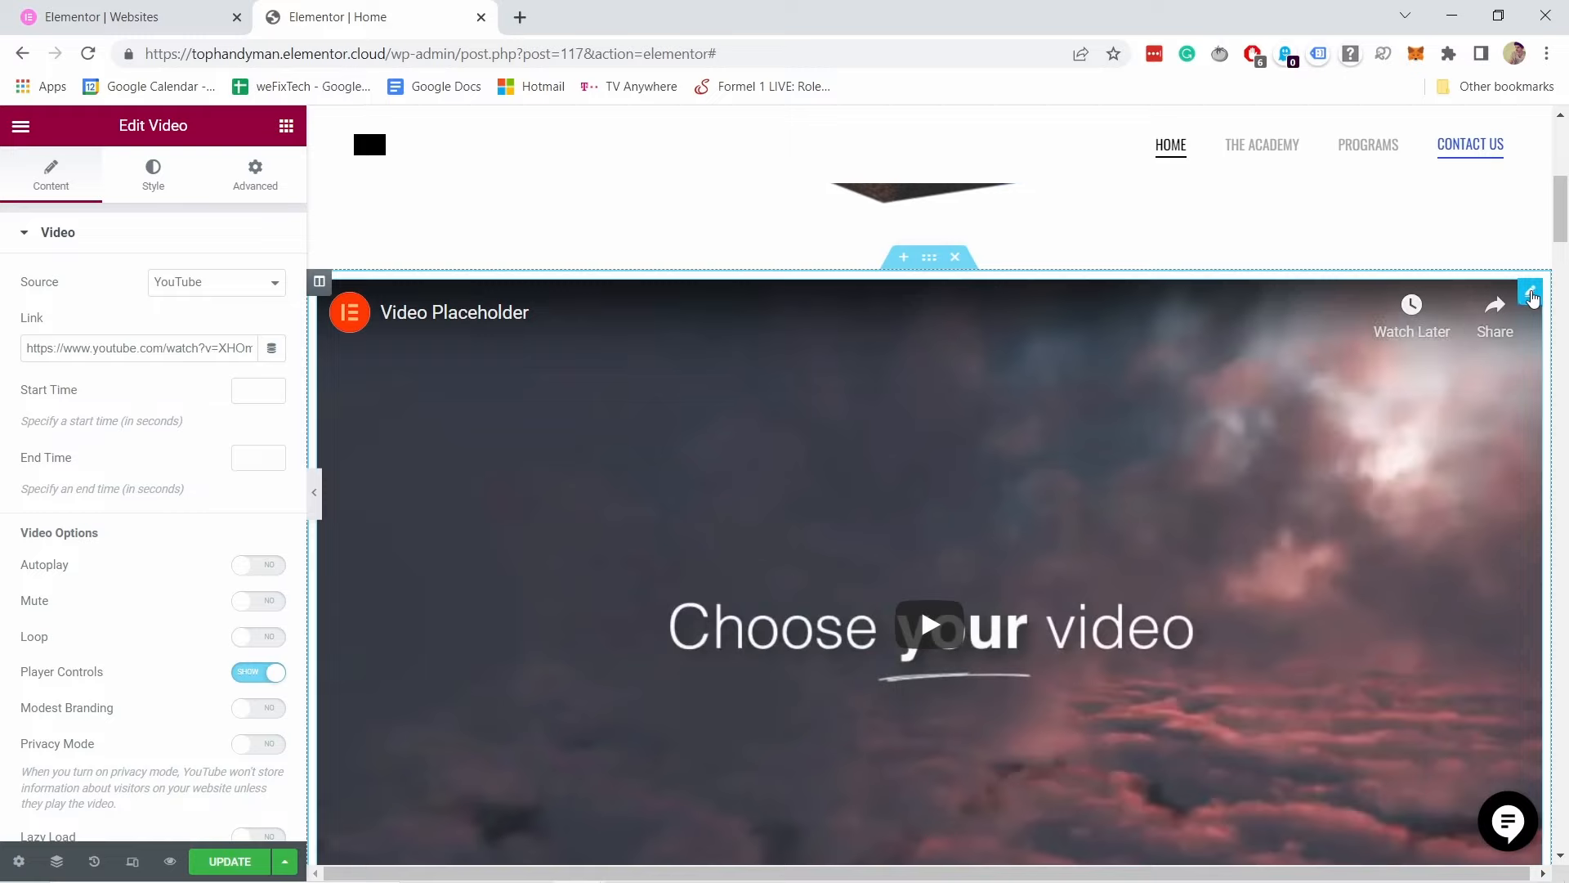
{"action": "right_click", "coordinate": [1531, 300]}
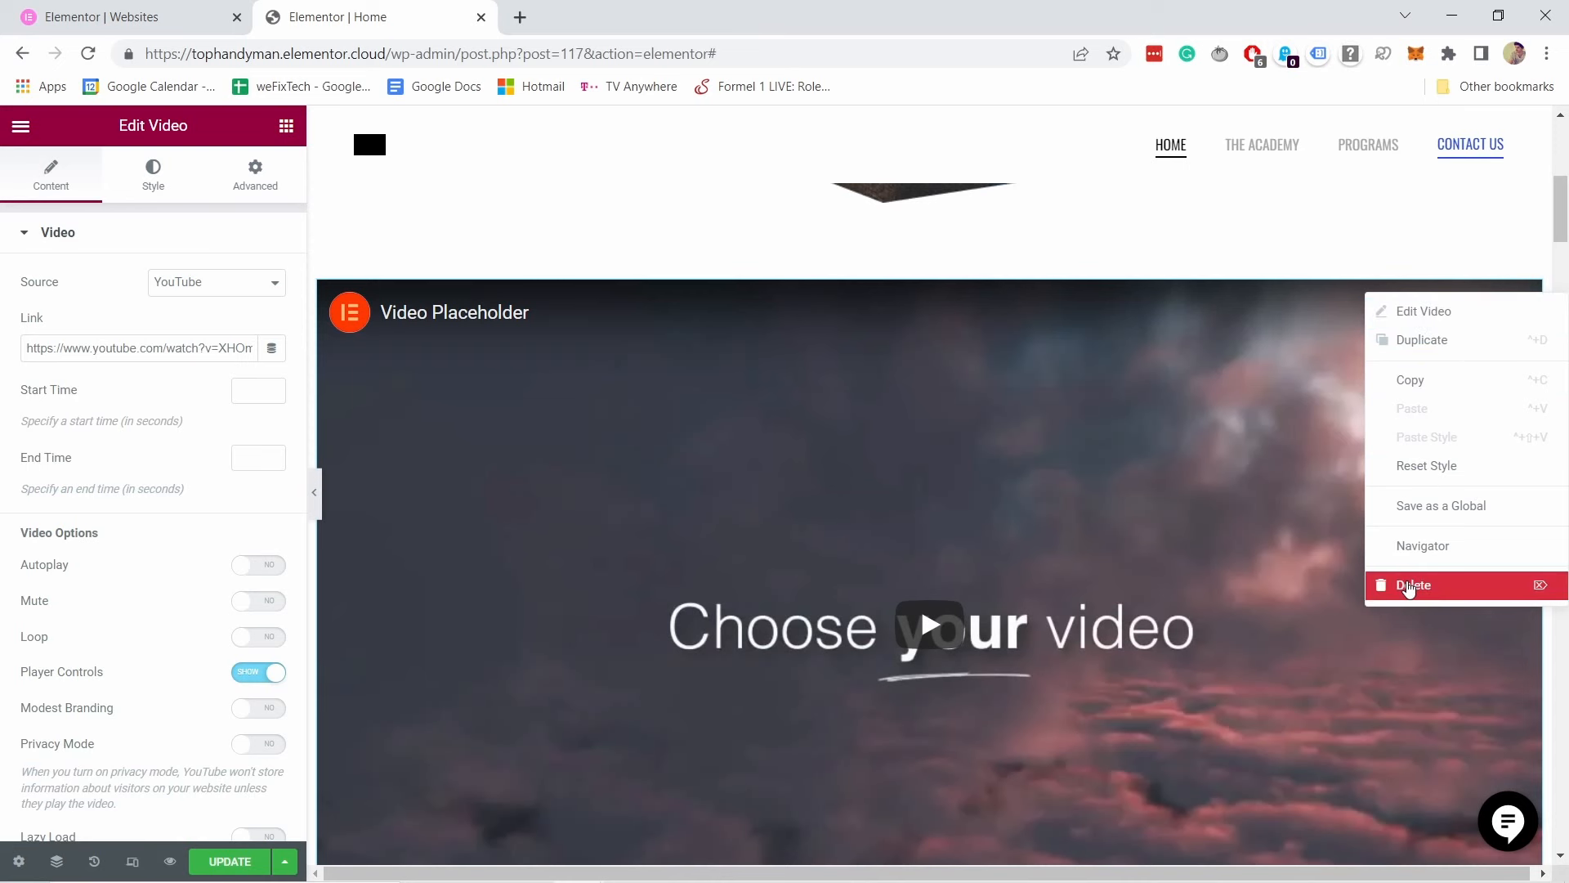
{"action": "left_click", "coordinate": [1408, 582]}
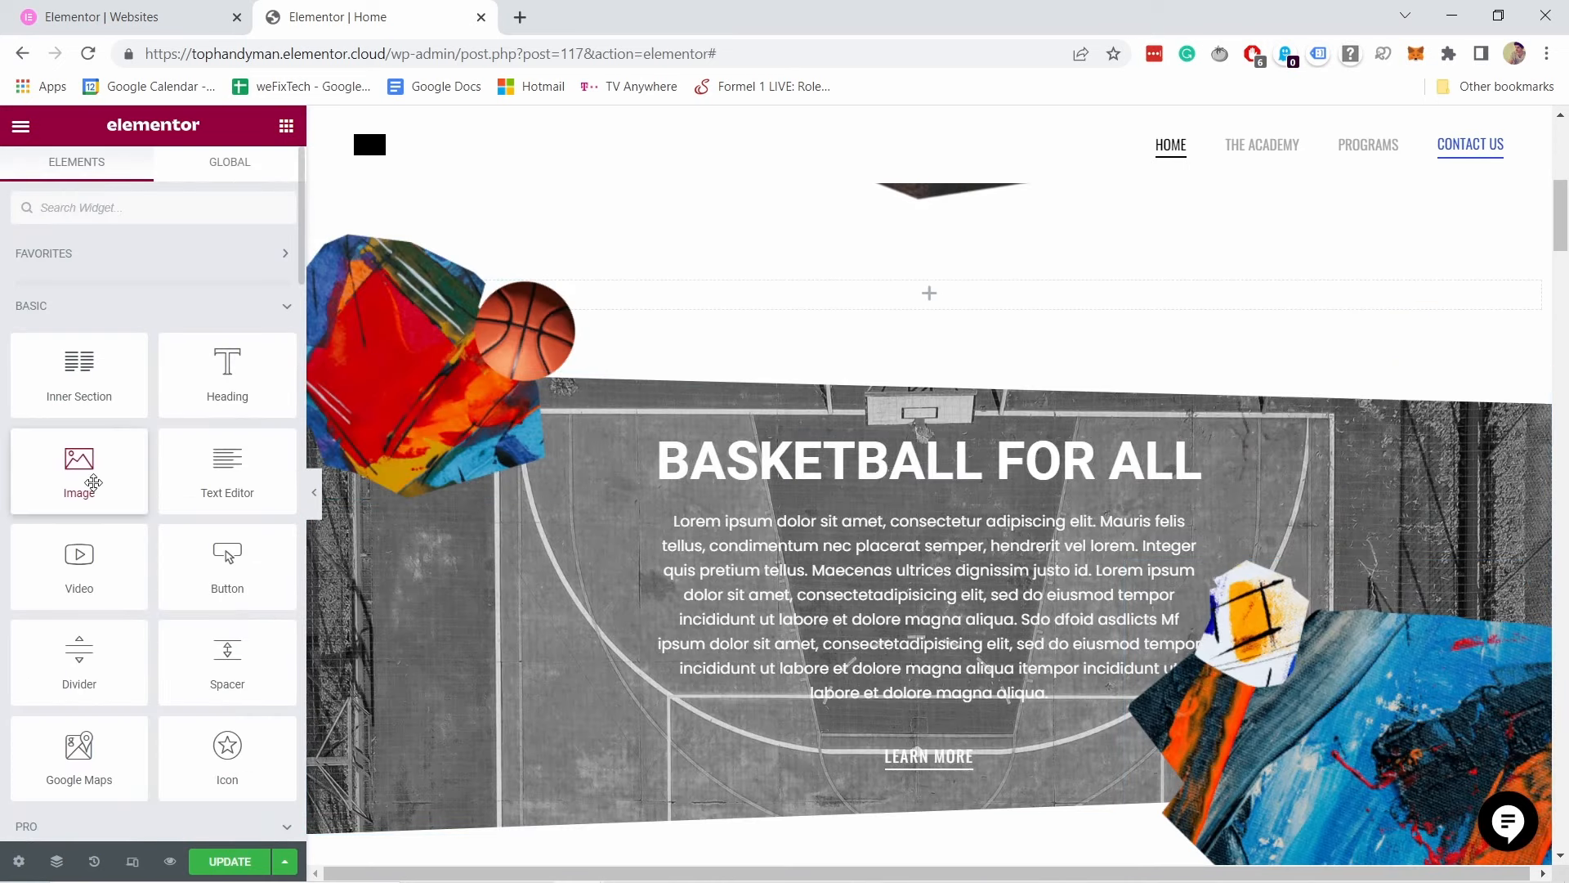
{"action": "left_click_drag", "start_coordinate": [79, 473], "coordinate": [939, 303]}
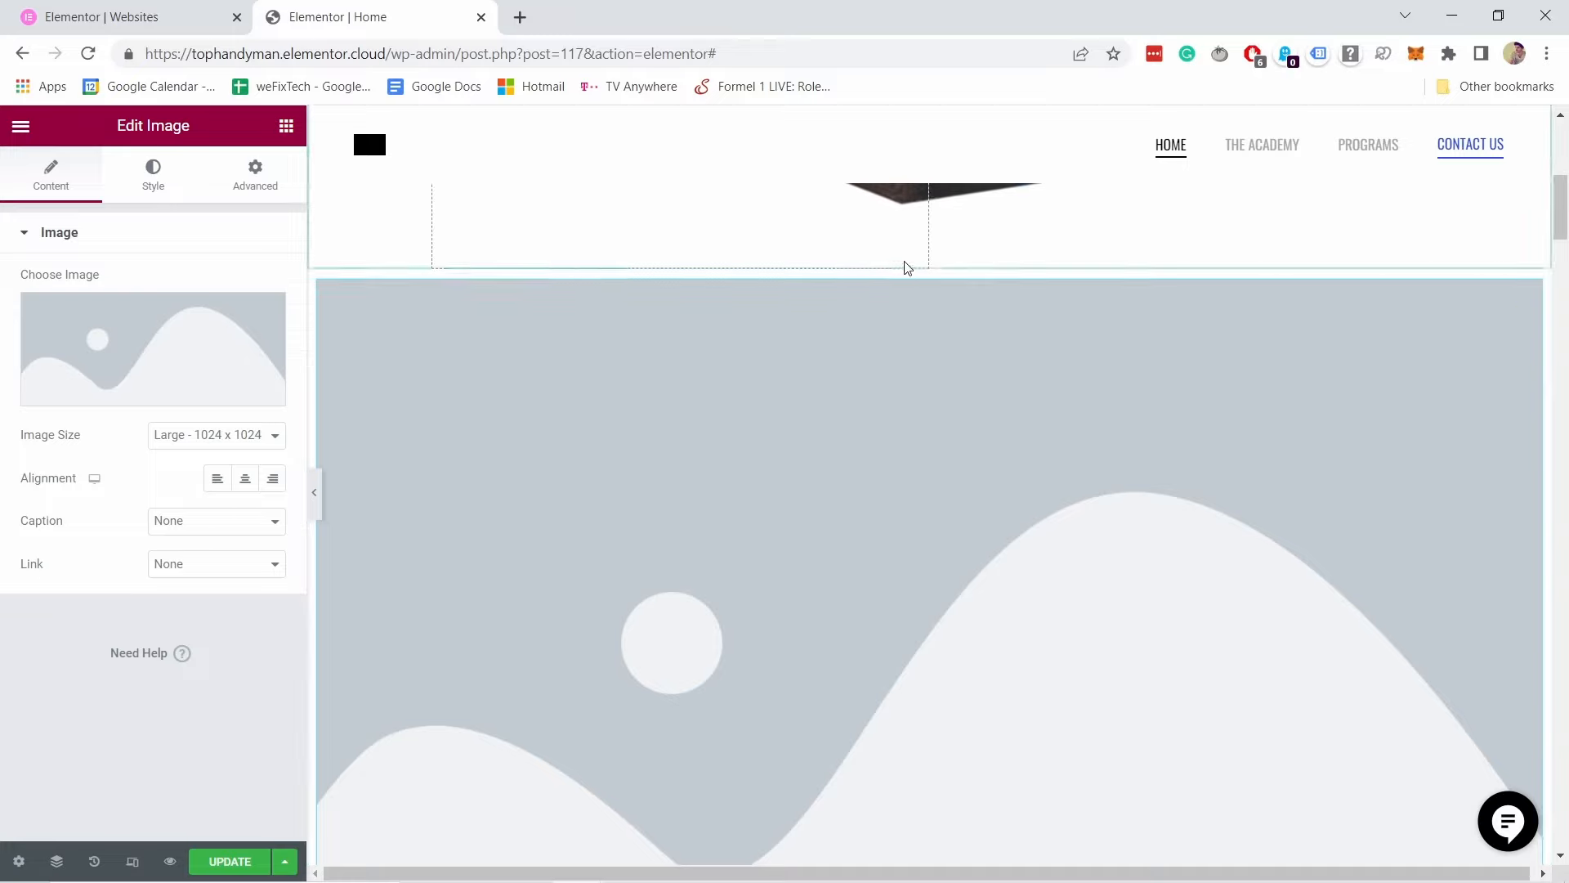
Step: Add a two-column section directly above the image placeholder section and browse the widgets available for it
{"action": "left_click", "coordinate": [903, 258]}
{"action": "left_click", "coordinate": [904, 362]}
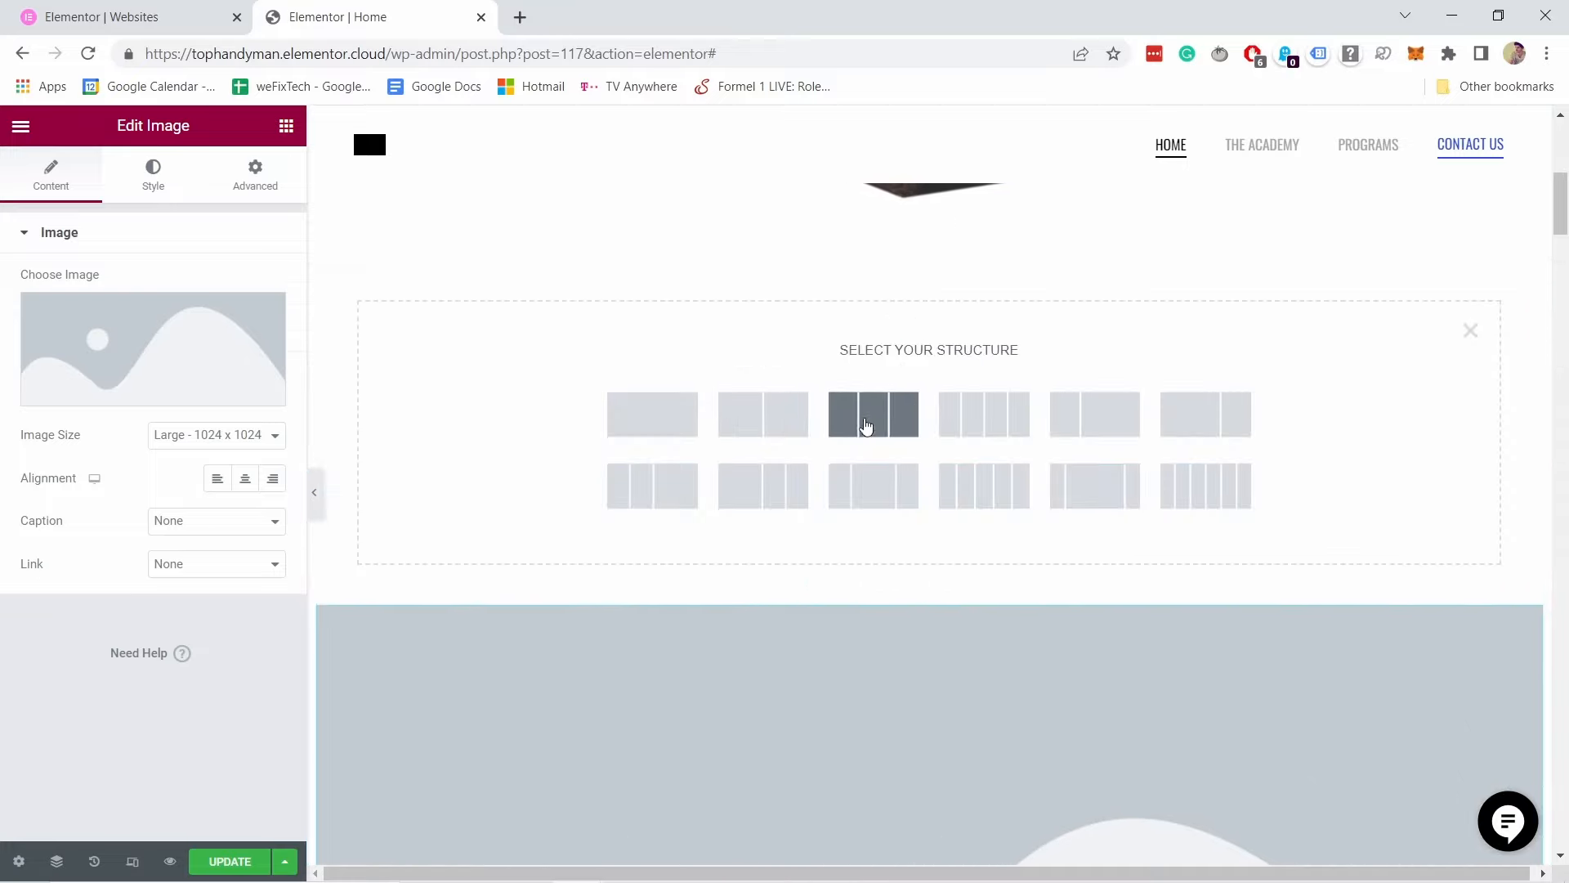
{"action": "left_click", "coordinate": [756, 418]}
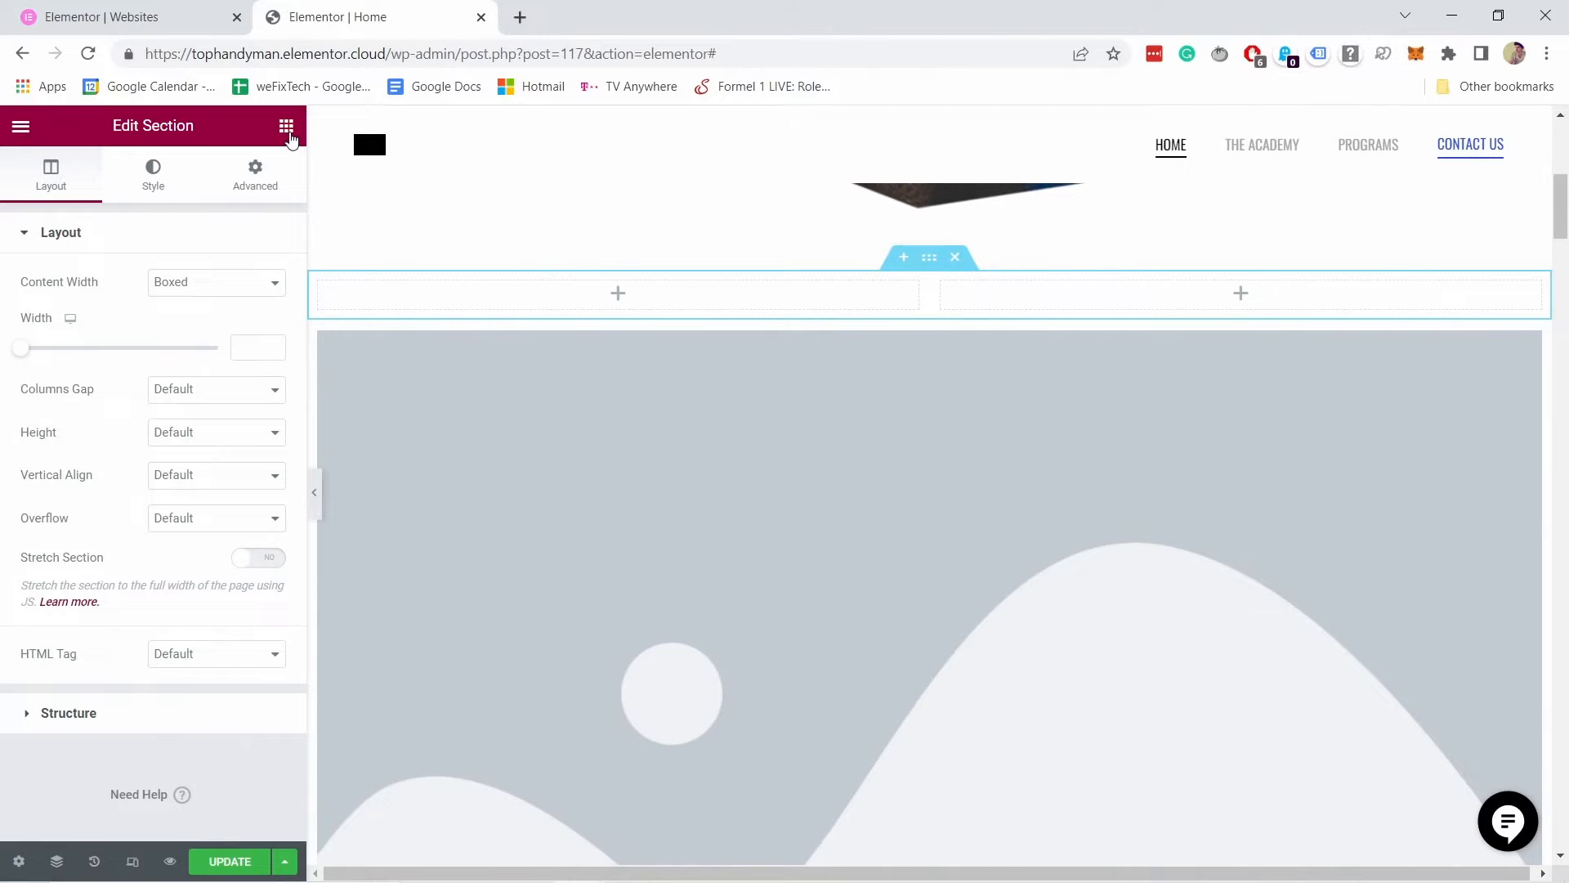
{"action": "left_click", "coordinate": [286, 127]}
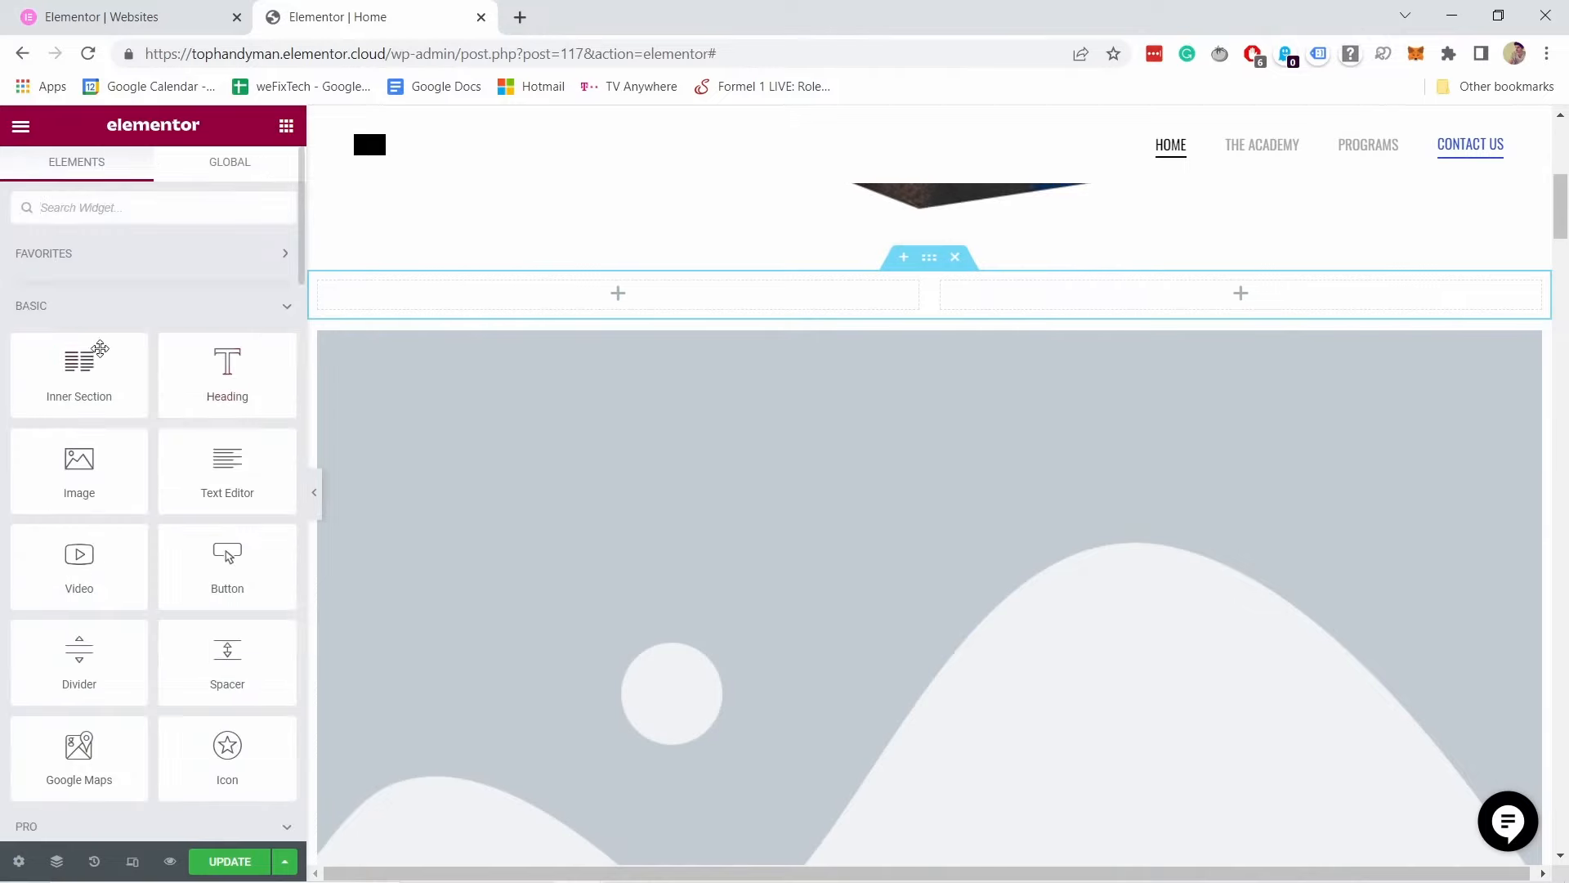
{"action": "scroll", "coordinate": [77, 646], "scroll_direction": "down", "scroll_amount": 3}
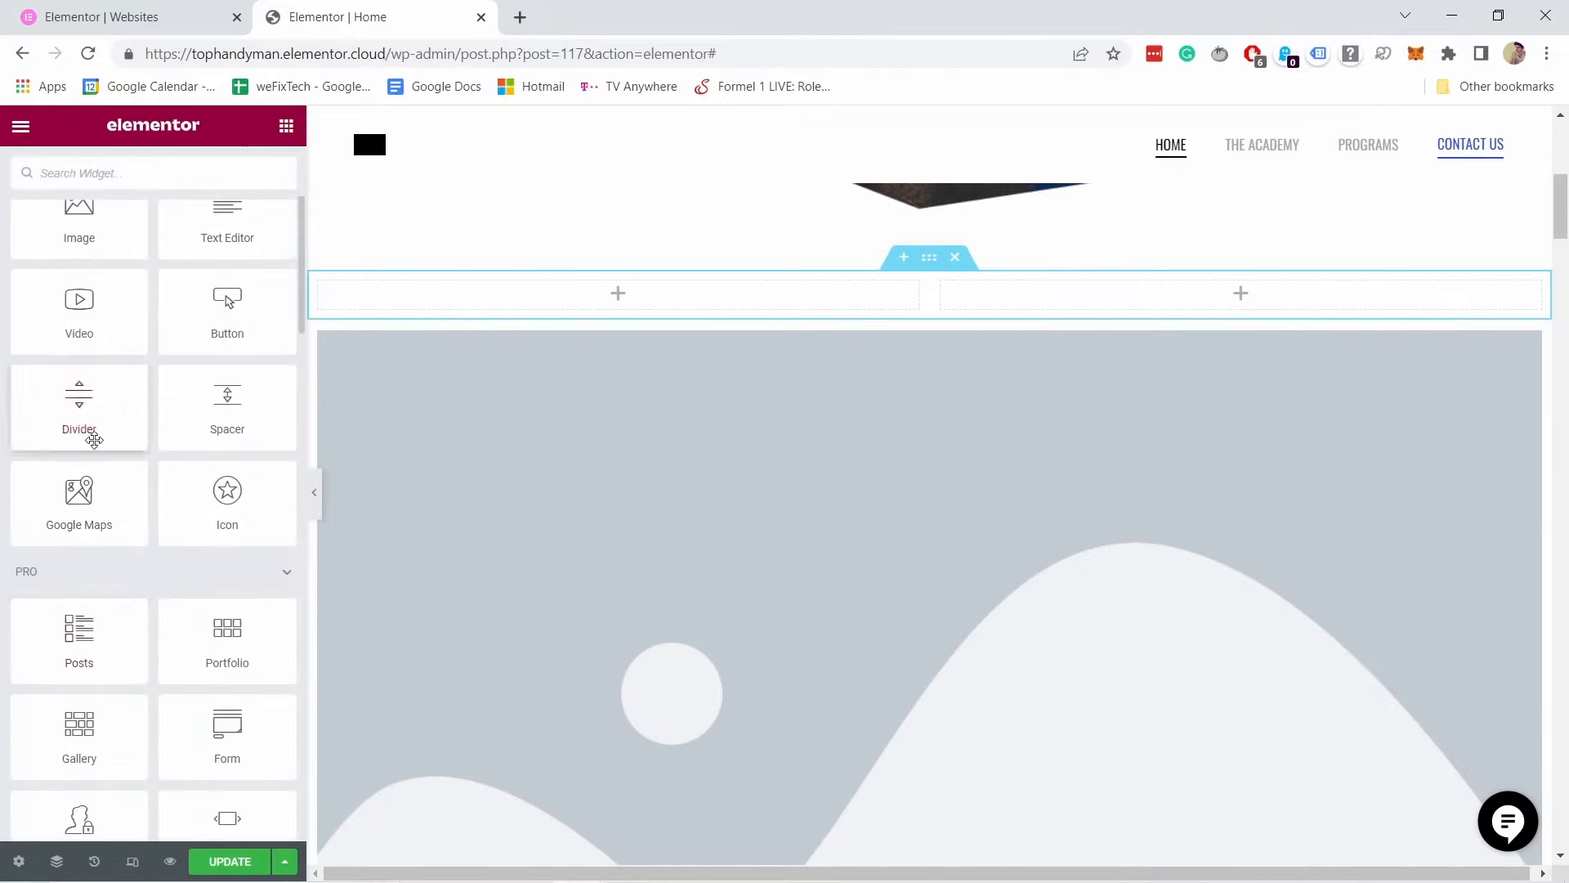
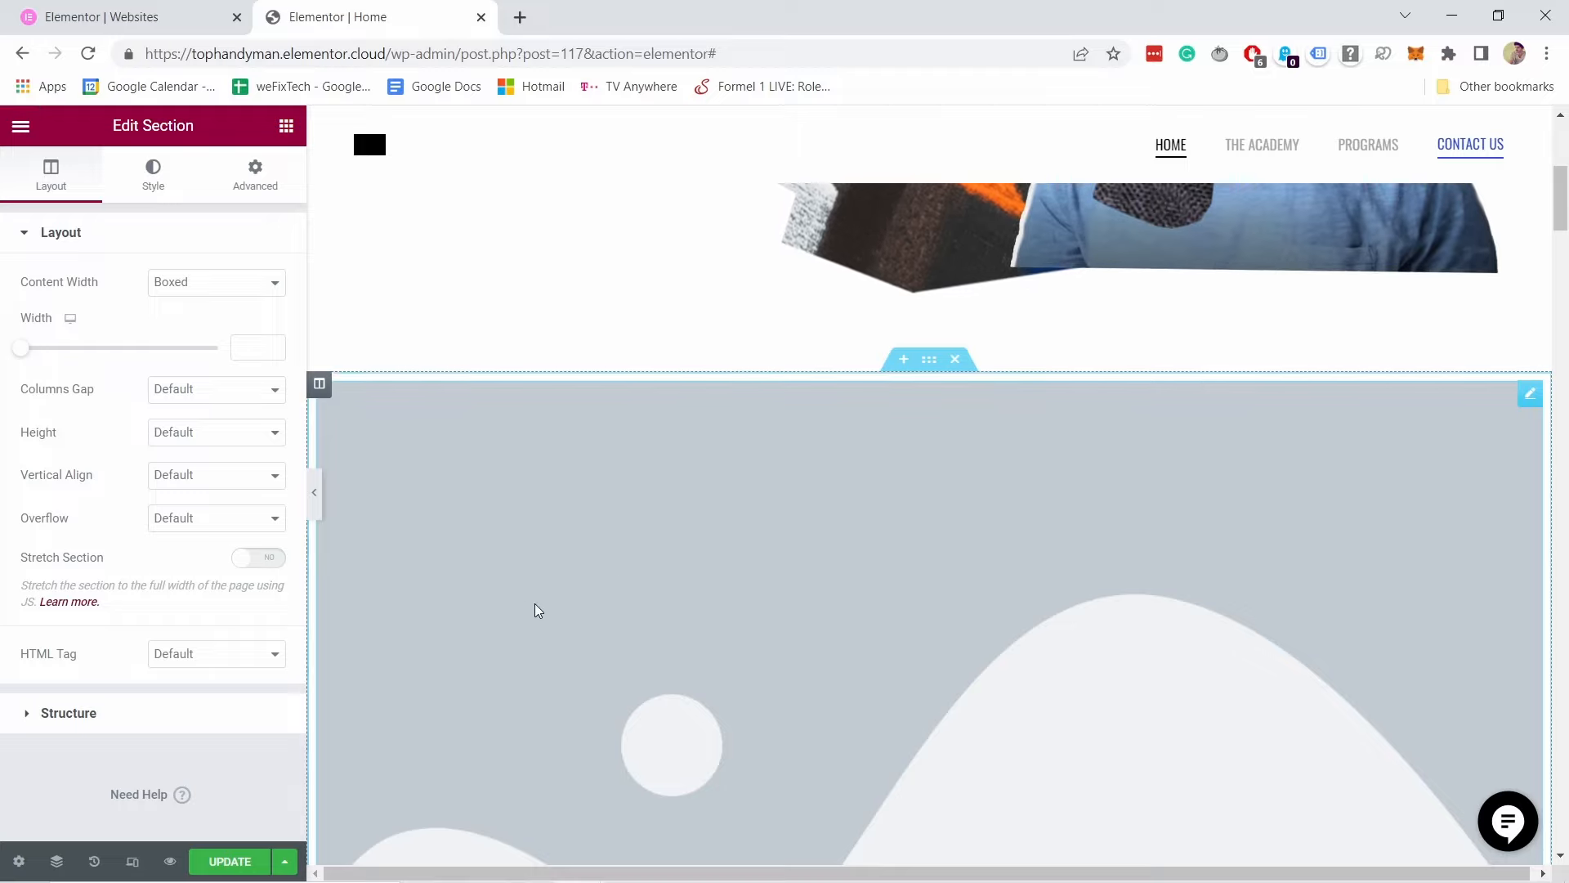
Step: Open the Navigator and examine the page's structure, starting with the Hero section and its columns
{"action": "left_click", "coordinate": [56, 861]}
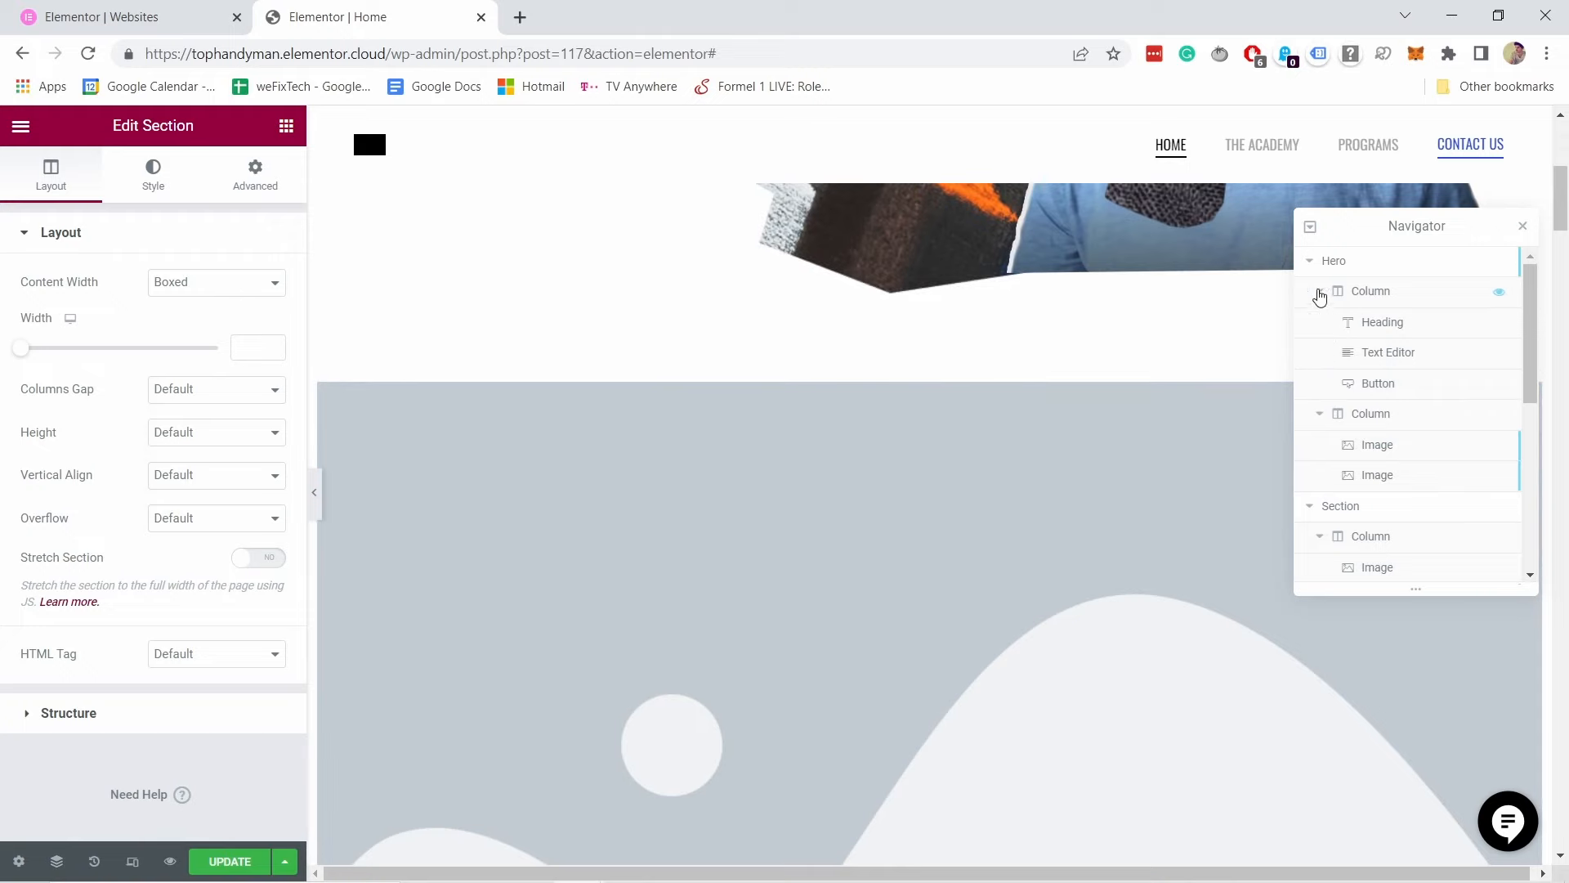
{"action": "scroll", "coordinate": [1065, 336], "scroll_direction": "up", "scroll_amount": 6}
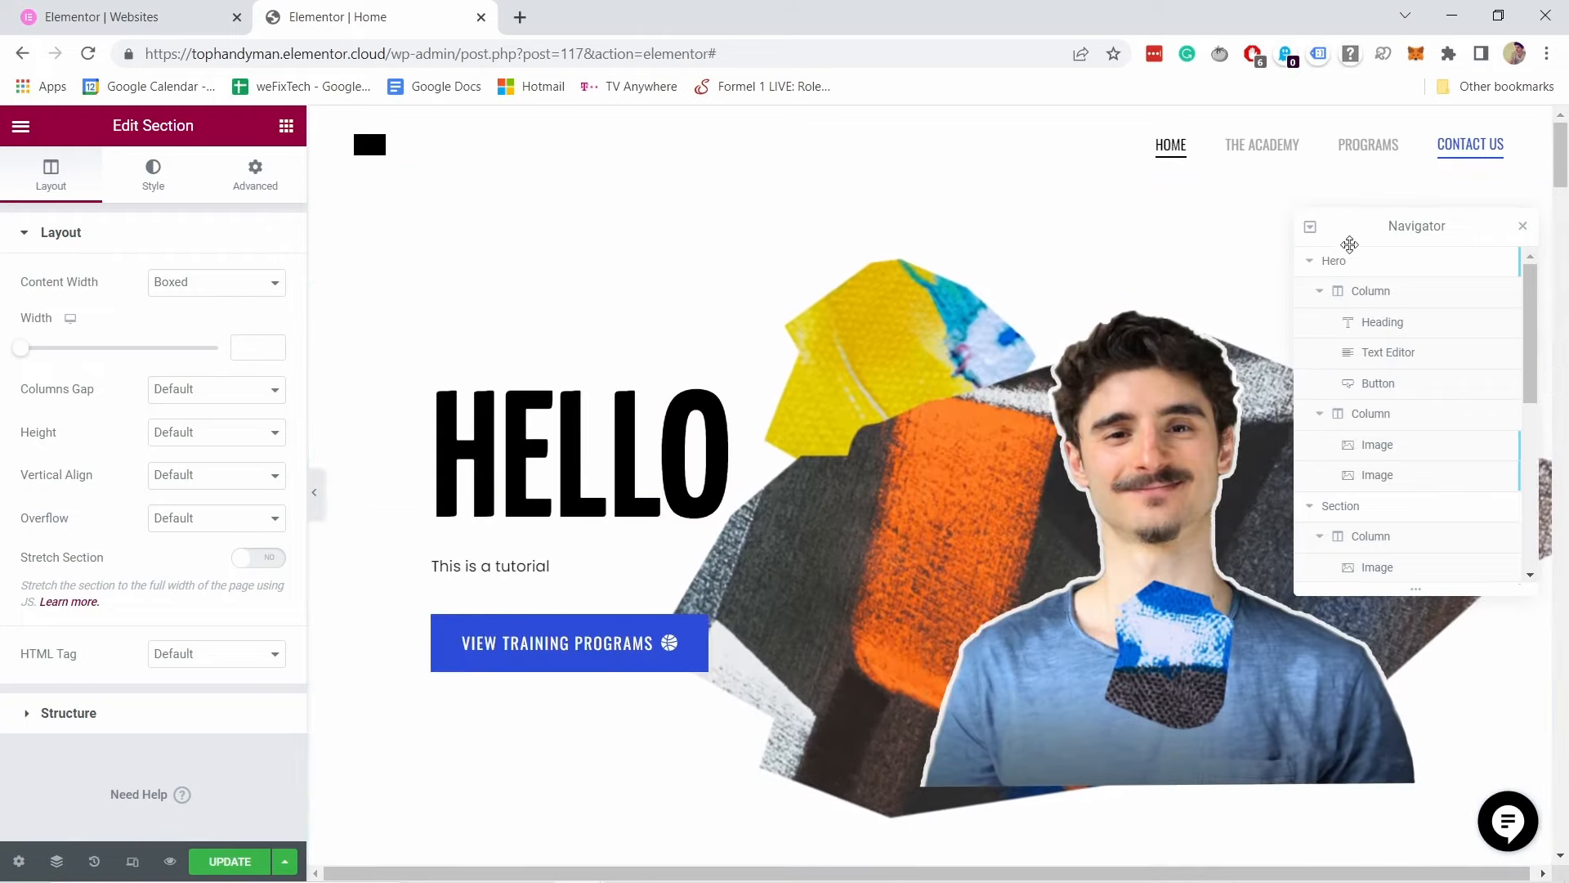
Step: Examine the Hero section's two columns and both images through the Navigator, then close it and check the portrait image's context options
{"action": "left_click", "coordinate": [1374, 299]}
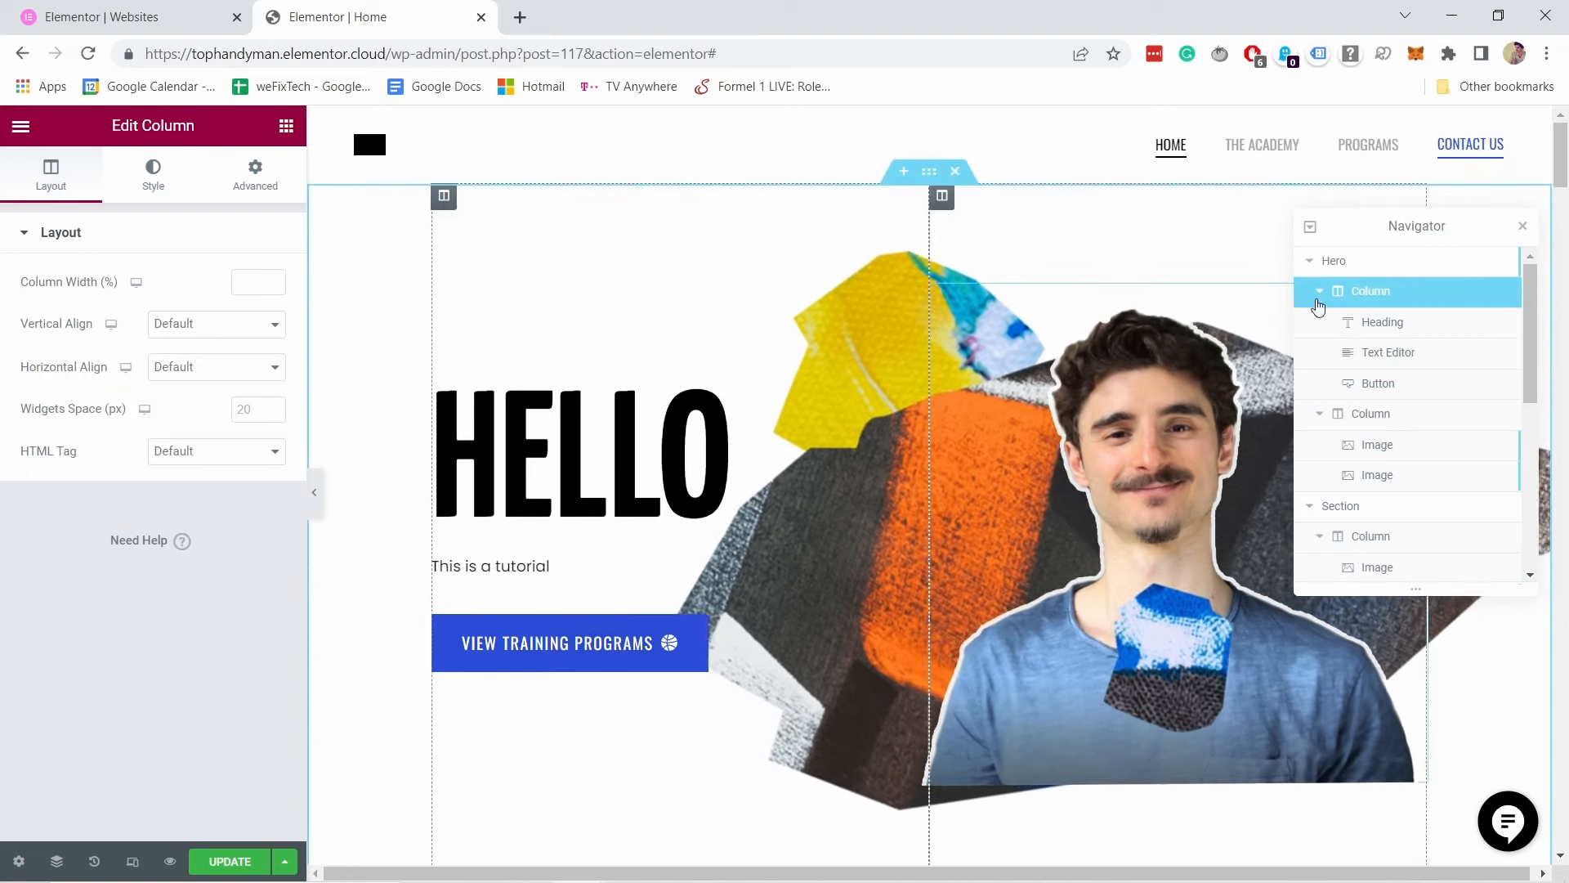
{"action": "left_click", "coordinate": [1363, 417]}
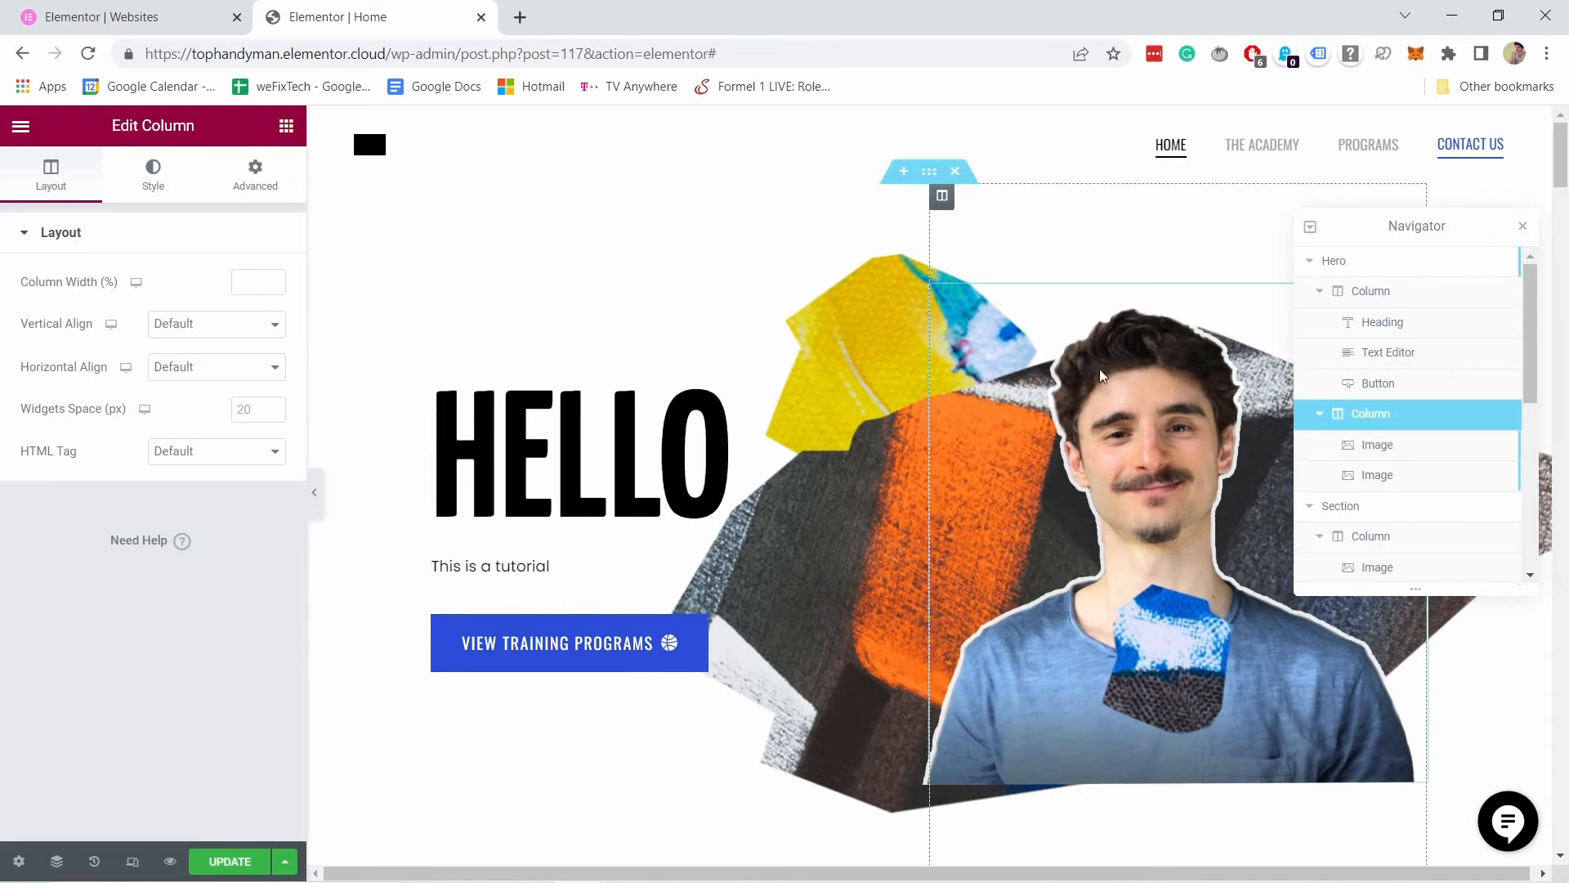
{"action": "left_click", "coordinate": [1377, 447]}
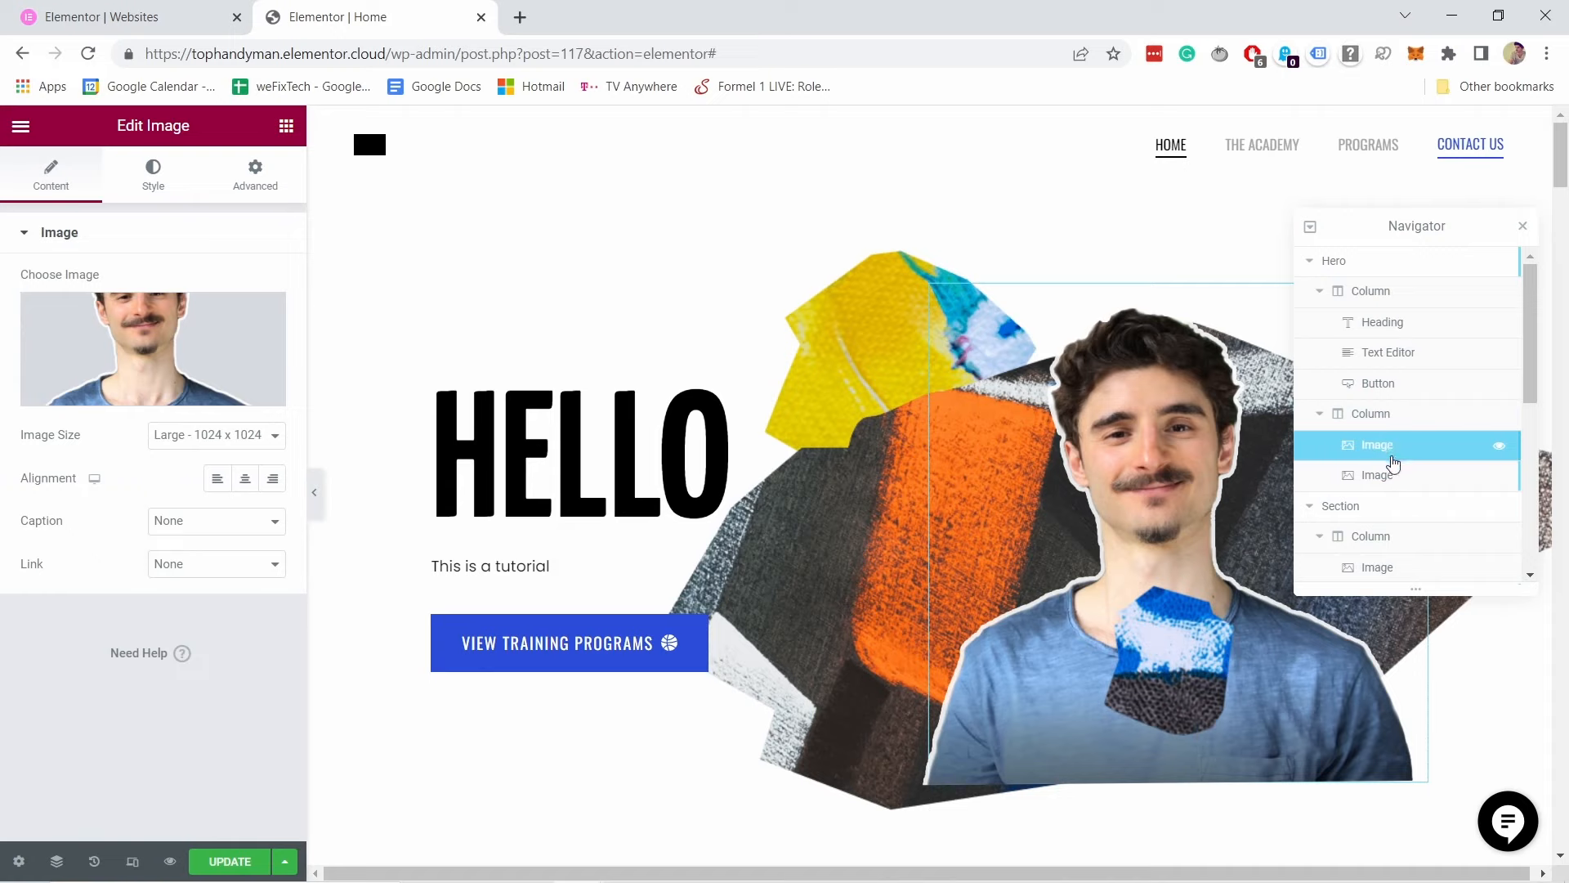
{"action": "left_click", "coordinate": [1387, 475]}
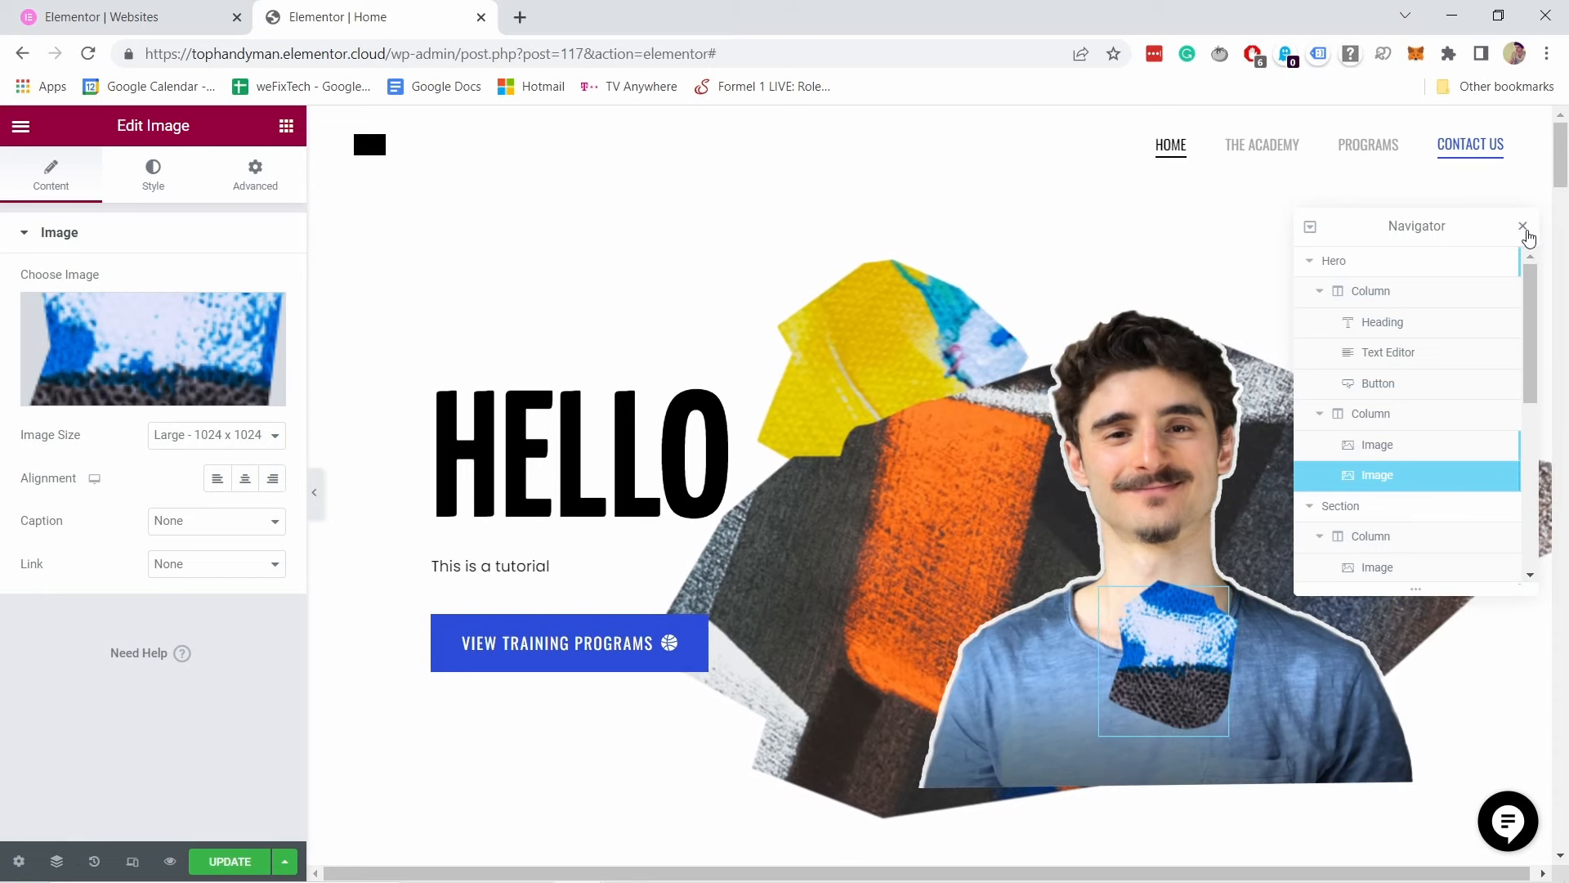
{"action": "left_click", "coordinate": [1520, 229]}
{"action": "right_click", "coordinate": [1120, 413]}
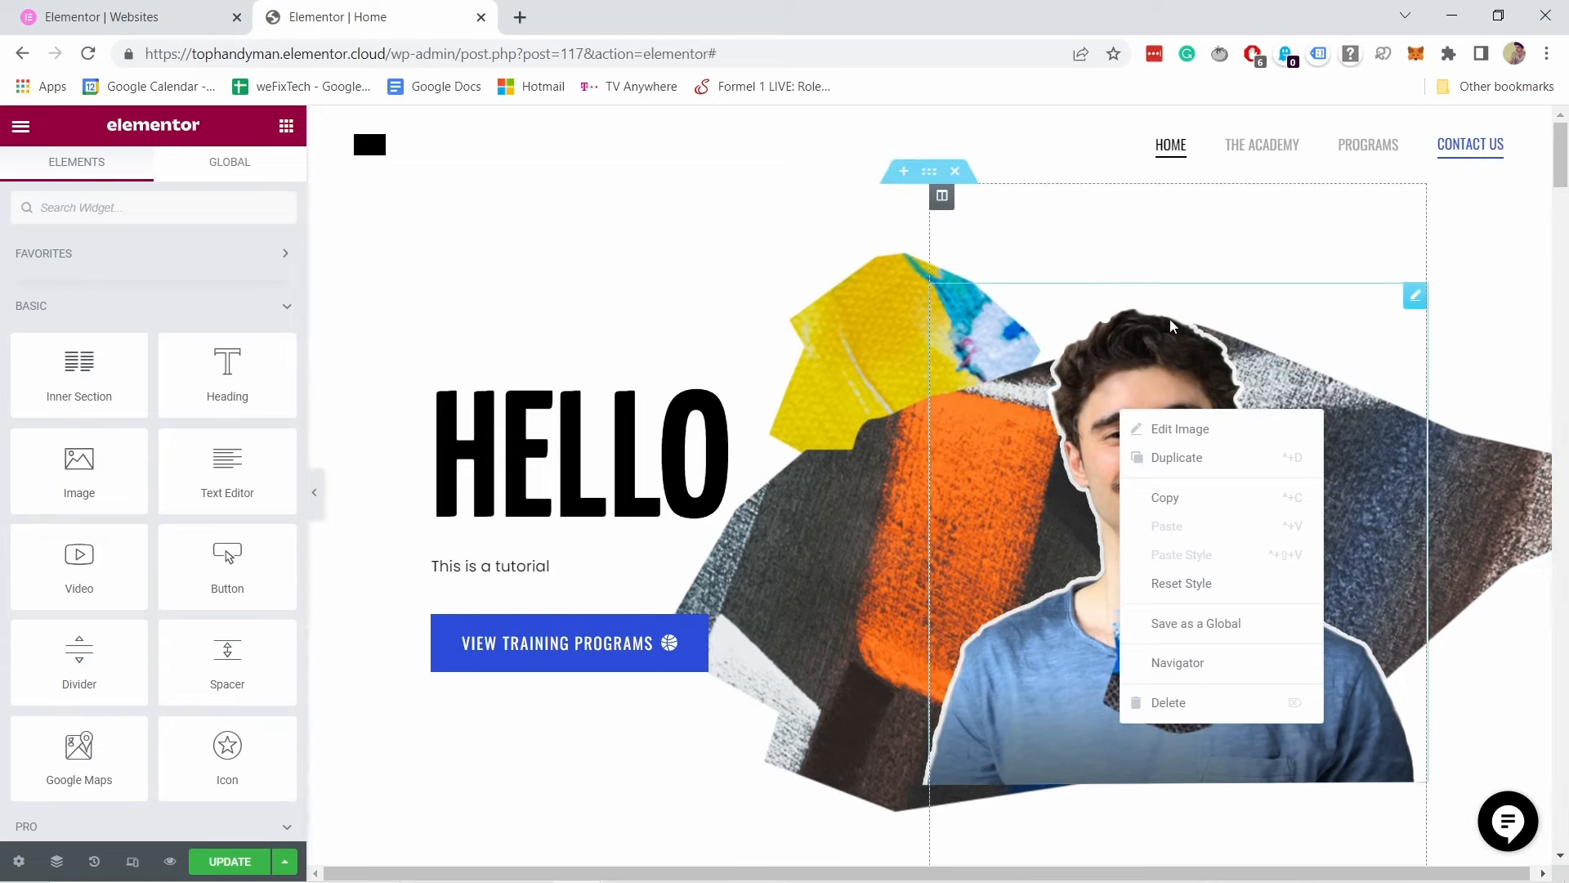
{"action": "left_click", "coordinate": [1140, 348]}
Step: Delete the image placeholder section below the Hero section
{"action": "scroll", "coordinate": [1100, 449], "scroll_direction": "down", "scroll_amount": 1}
{"action": "scroll", "coordinate": [1100, 449], "scroll_direction": "down", "scroll_amount": 6}
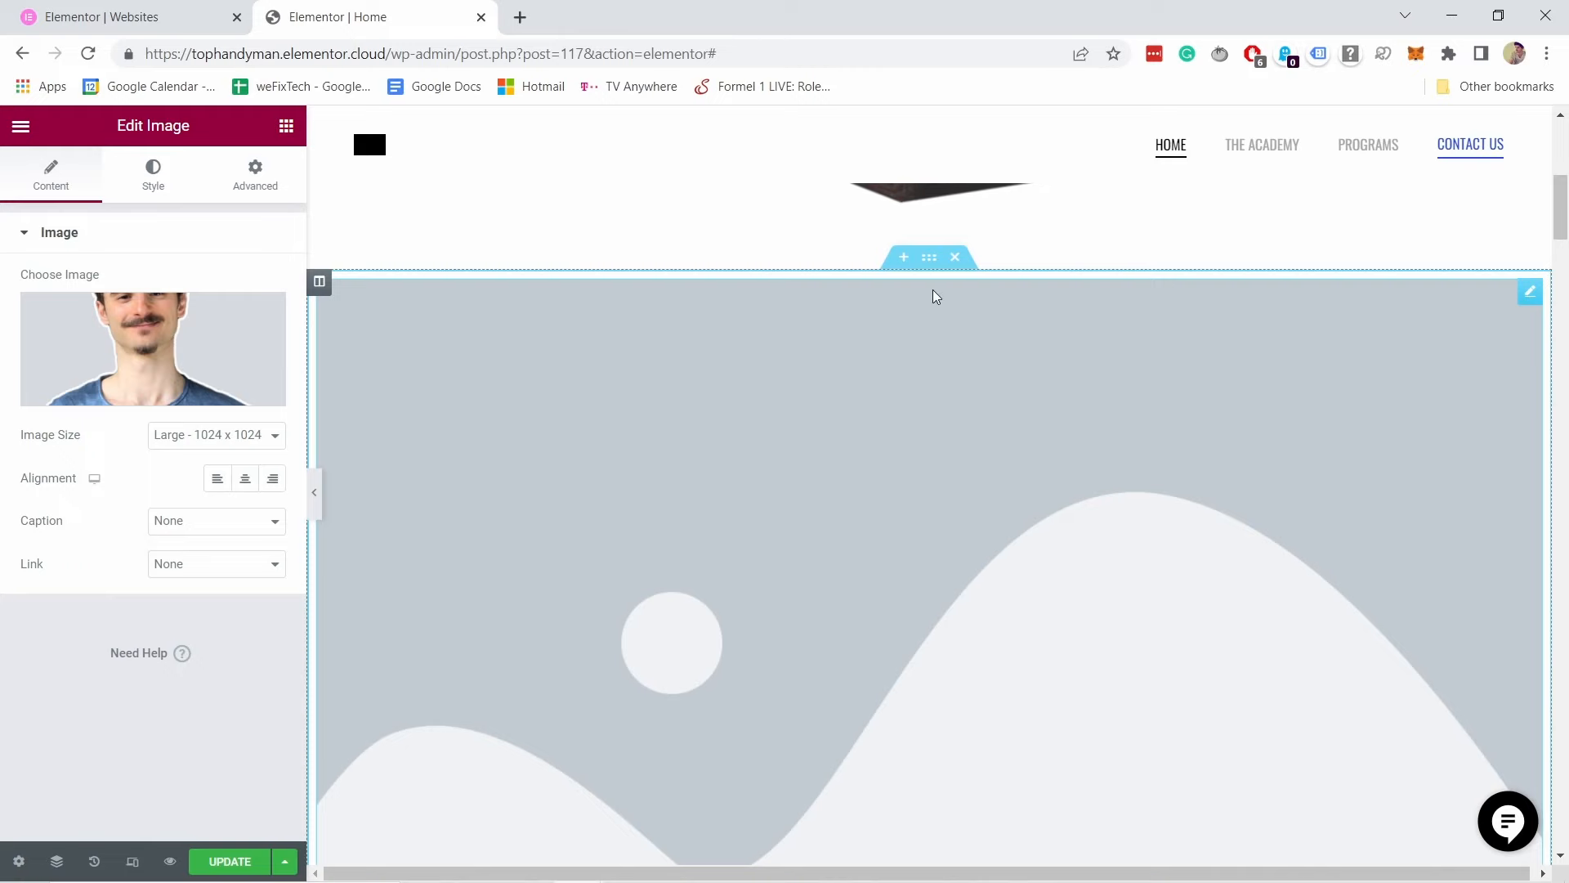
{"action": "left_click", "coordinate": [958, 260]}
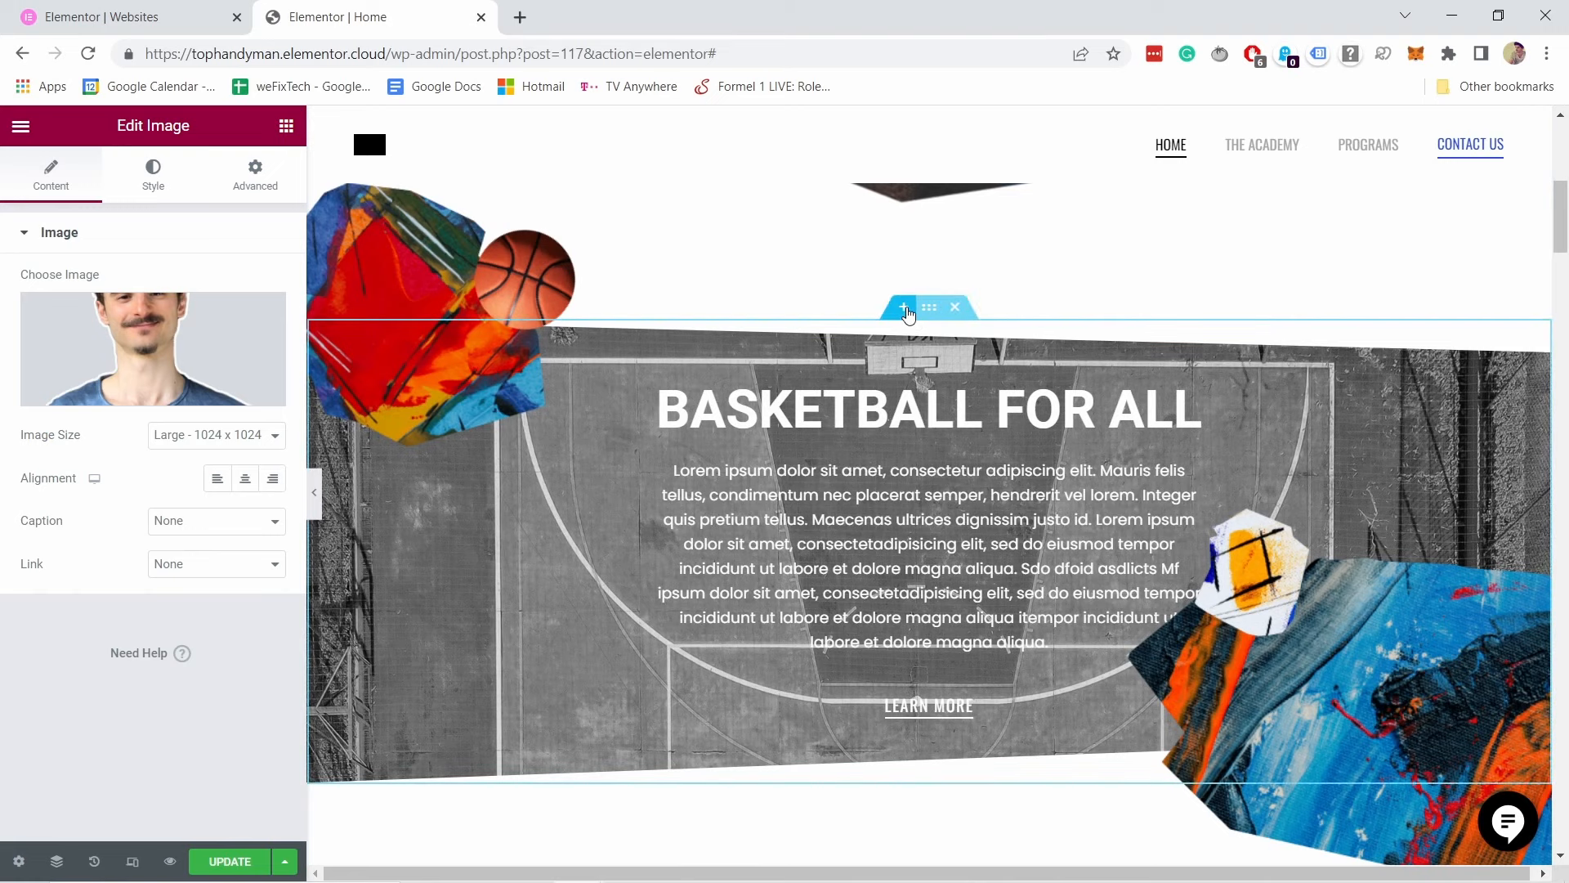
Step: Start a new section directly above the Basketball for All section and browse the library's page templates for it
{"action": "left_click", "coordinate": [904, 308]}
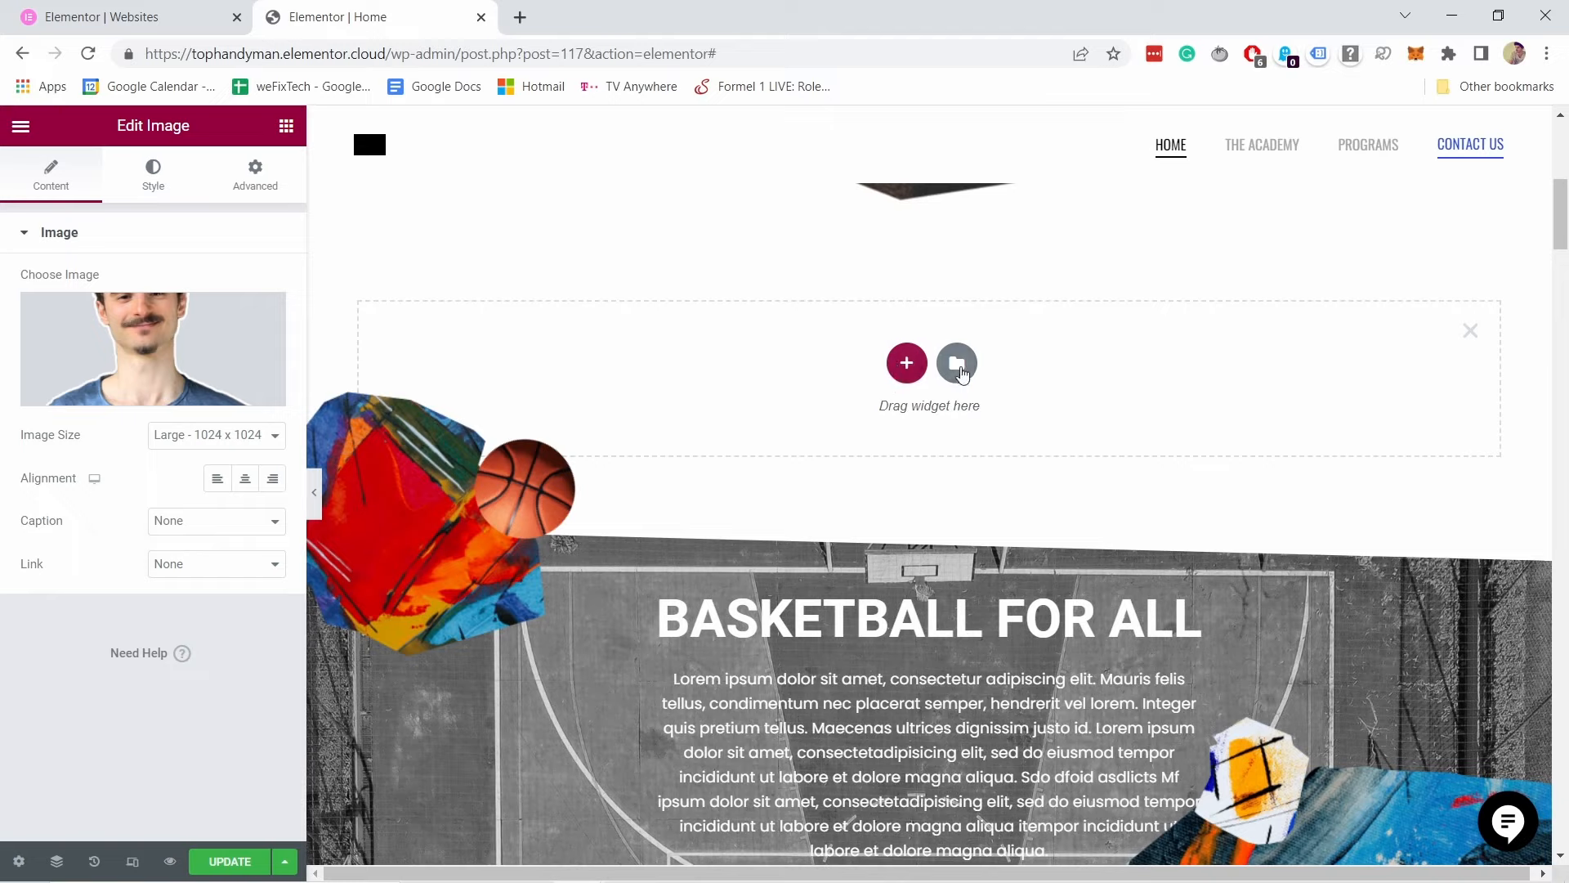
{"action": "left_click", "coordinate": [957, 364]}
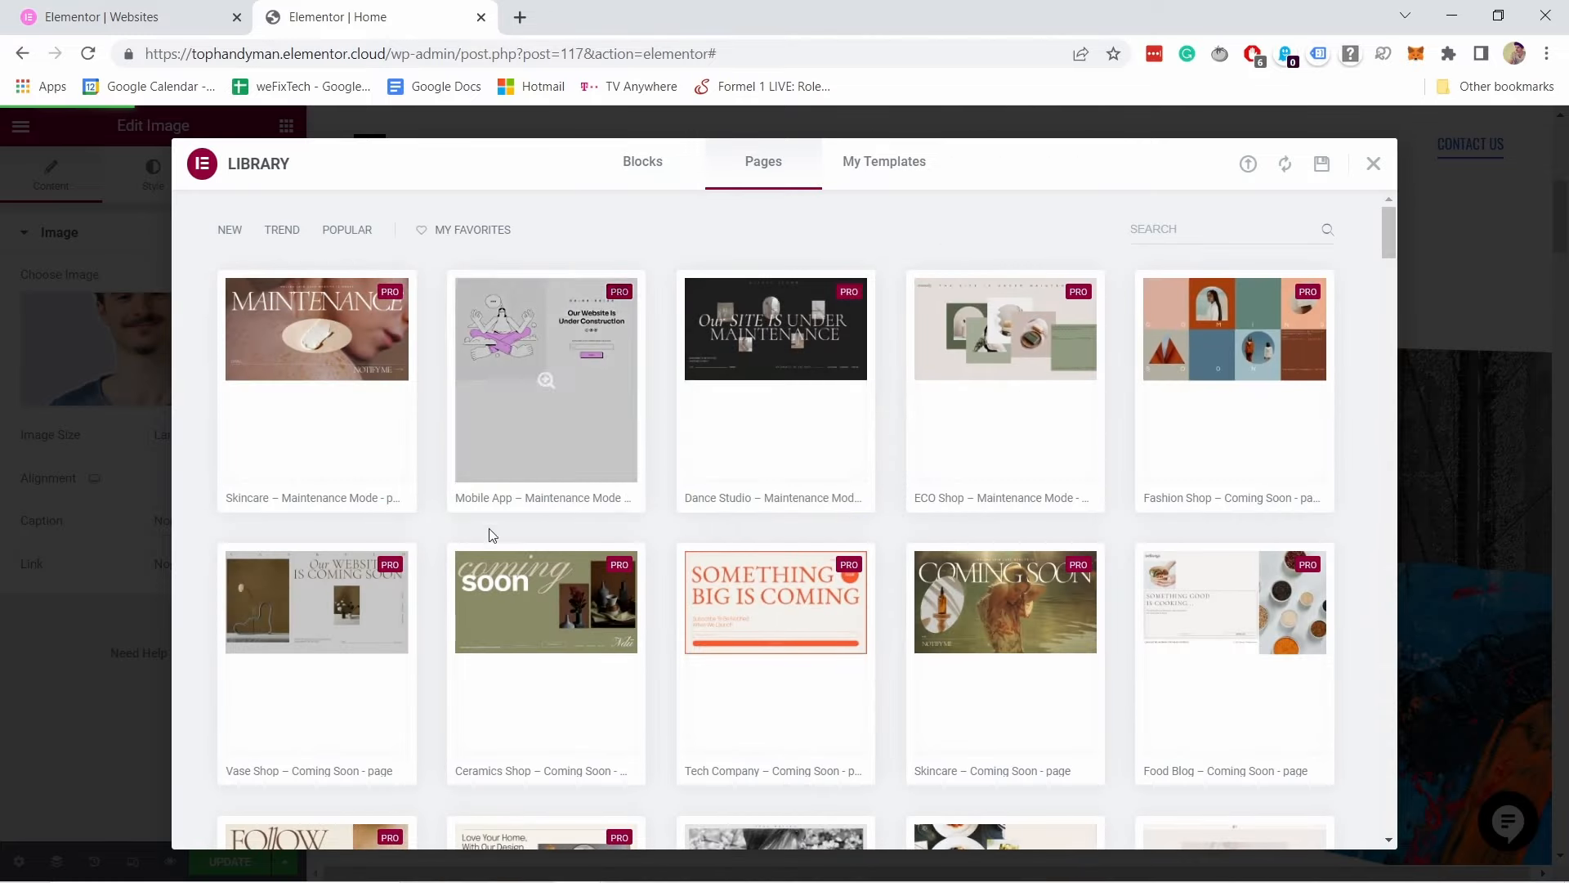
{"action": "scroll", "coordinate": [570, 495], "scroll_direction": "down", "scroll_amount": 7}
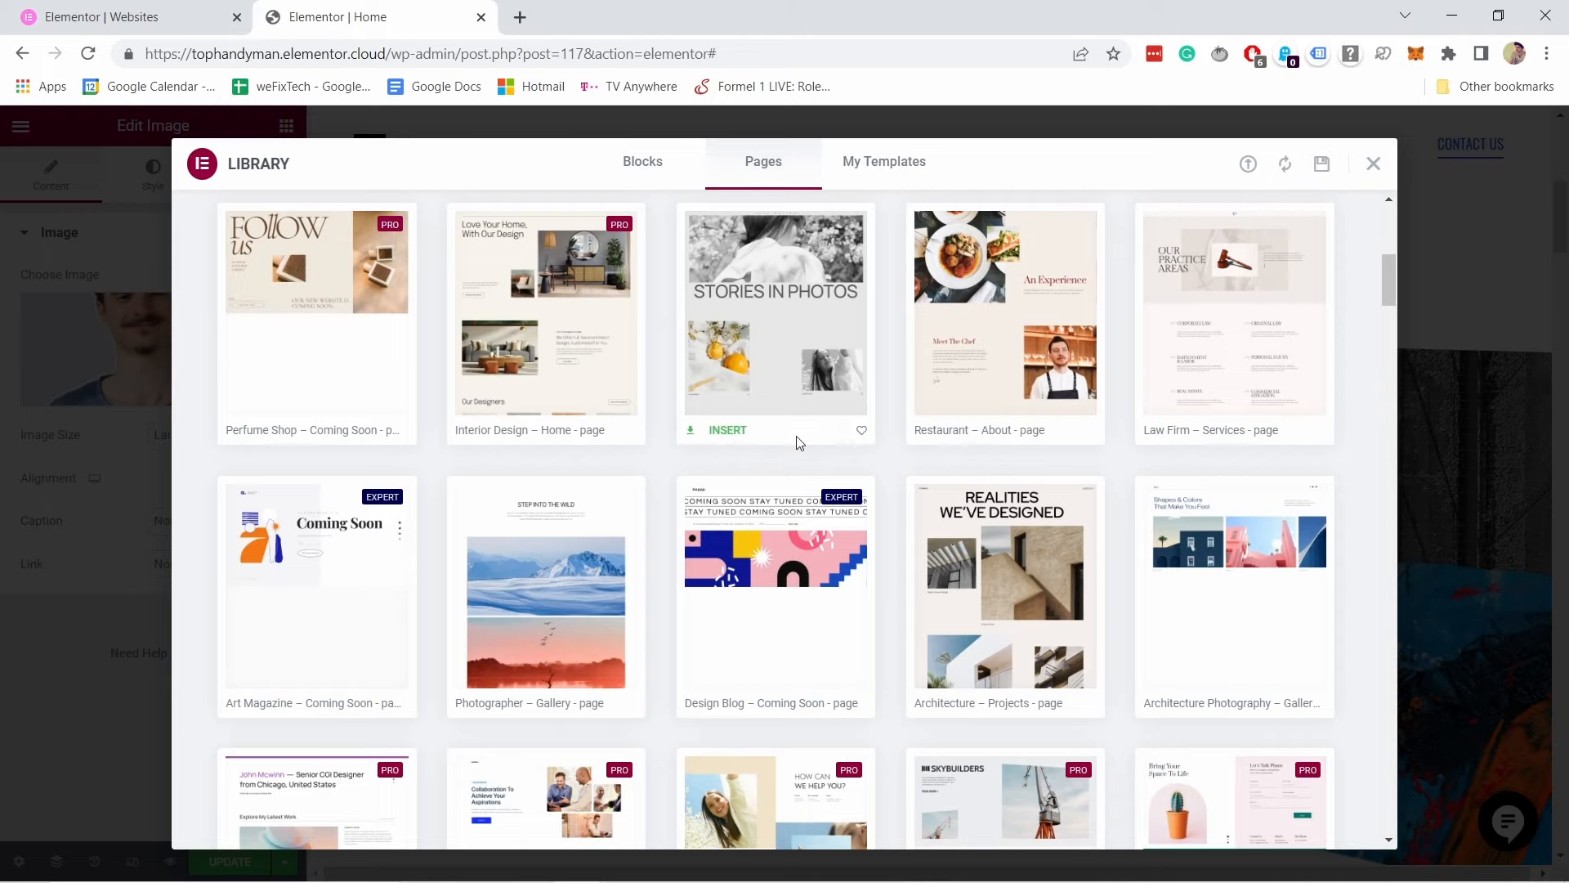
{"action": "scroll", "coordinate": [791, 442], "scroll_direction": "up", "scroll_amount": 7}
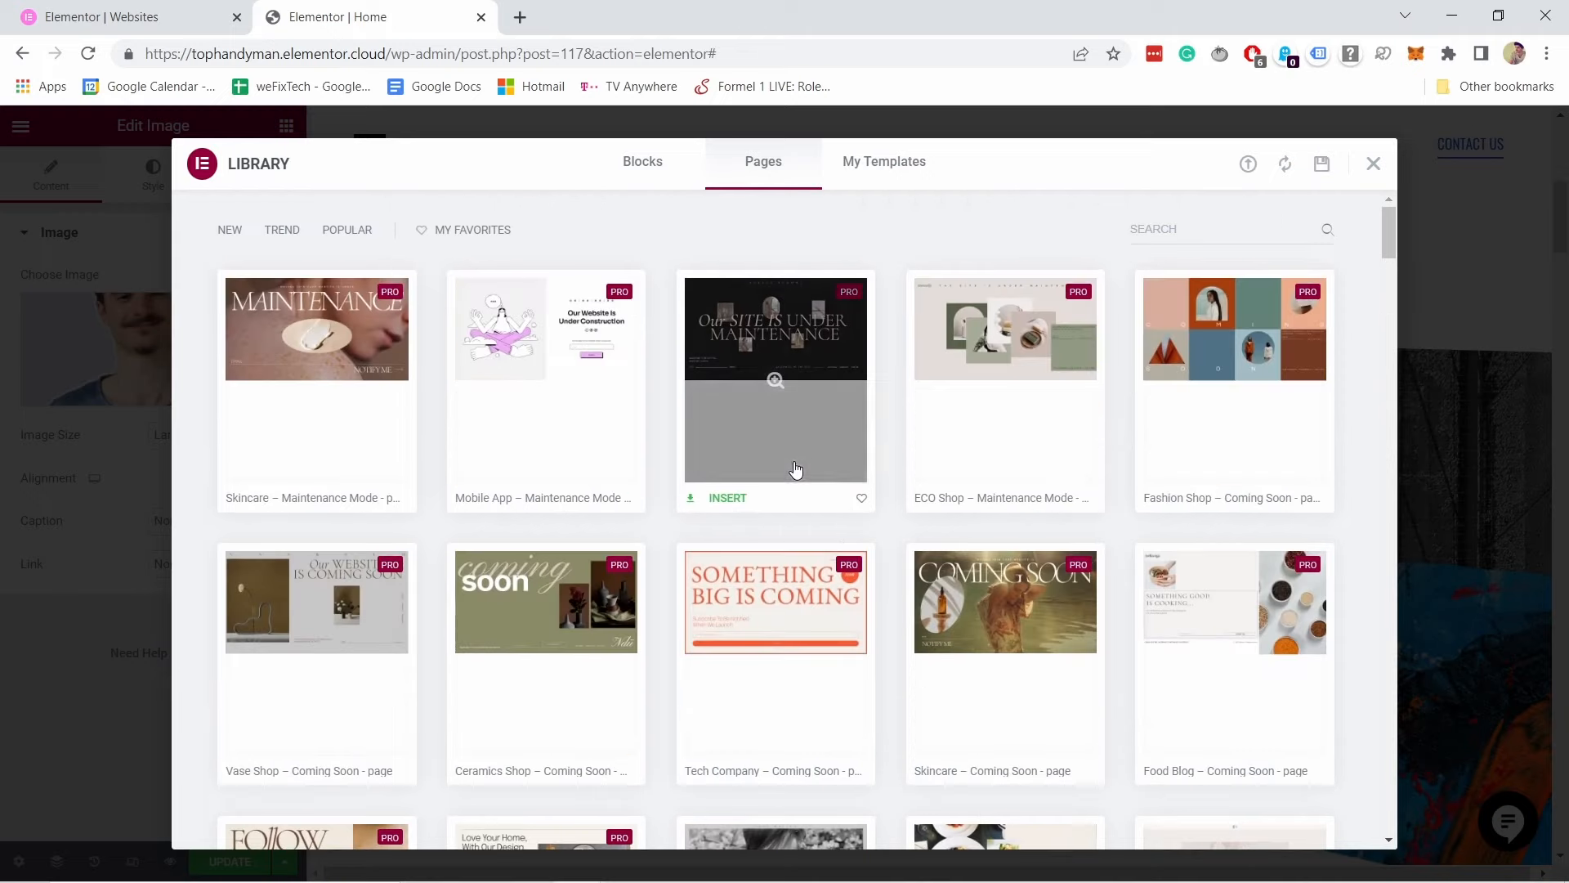
Step: Examine the block templates offered in the template library, from the 404 pages through the Archives layouts
{"action": "left_click", "coordinate": [635, 170]}
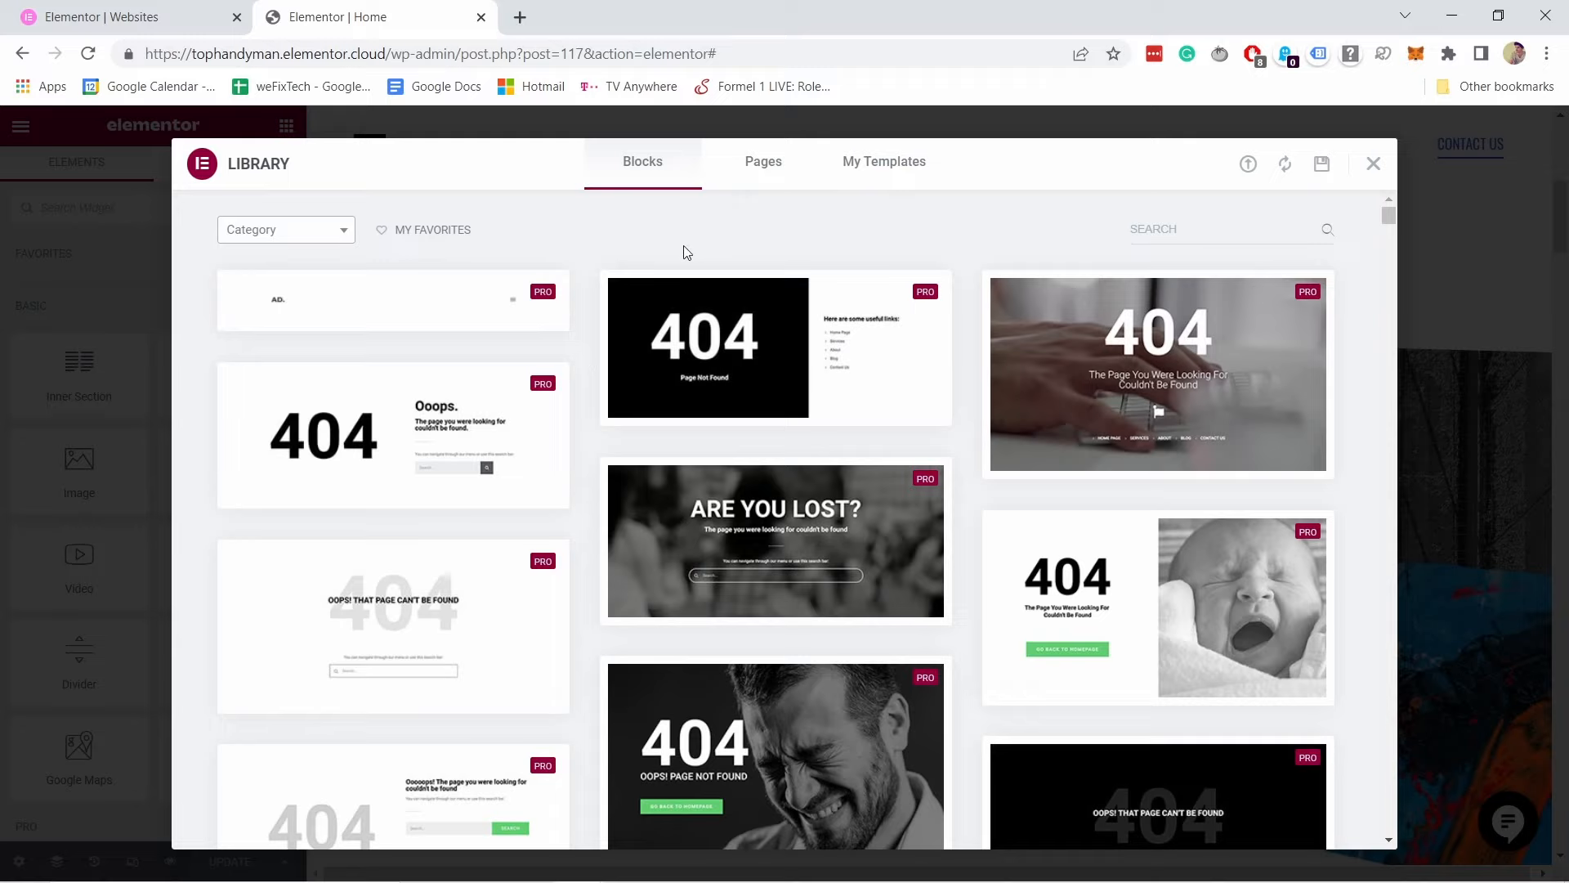
{"action": "scroll", "coordinate": [684, 251], "scroll_direction": "down", "scroll_amount": 20}
{"action": "scroll", "coordinate": [868, 374], "scroll_direction": "down", "scroll_amount": 3}
{"action": "scroll", "coordinate": [480, 371], "scroll_direction": "down", "scroll_amount": 5}
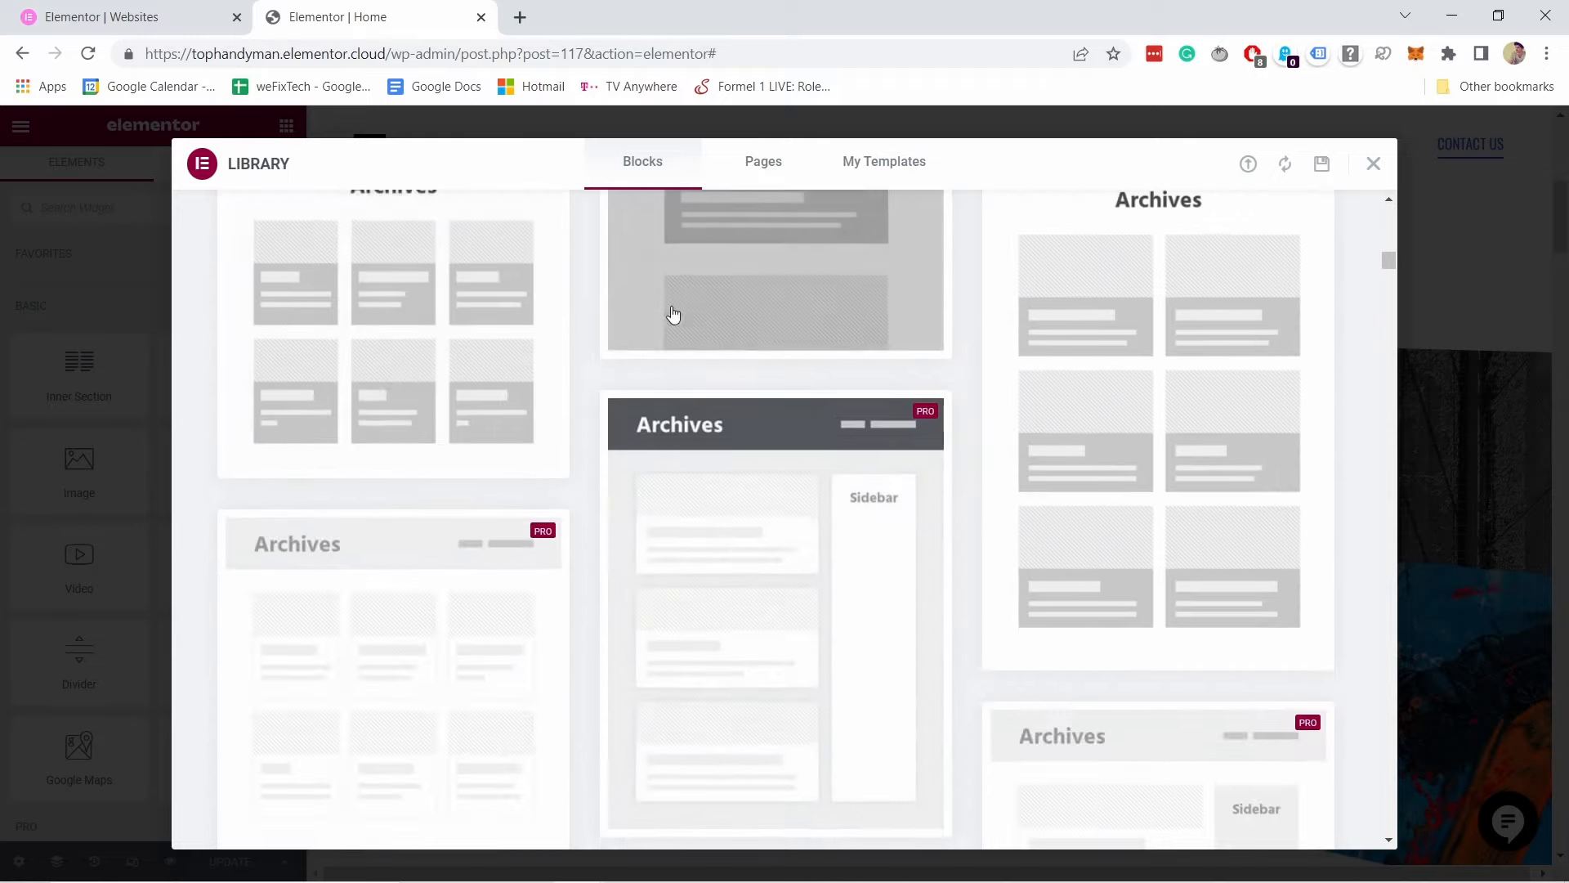
{"action": "scroll", "coordinate": [761, 637], "scroll_direction": "down", "scroll_amount": 10}
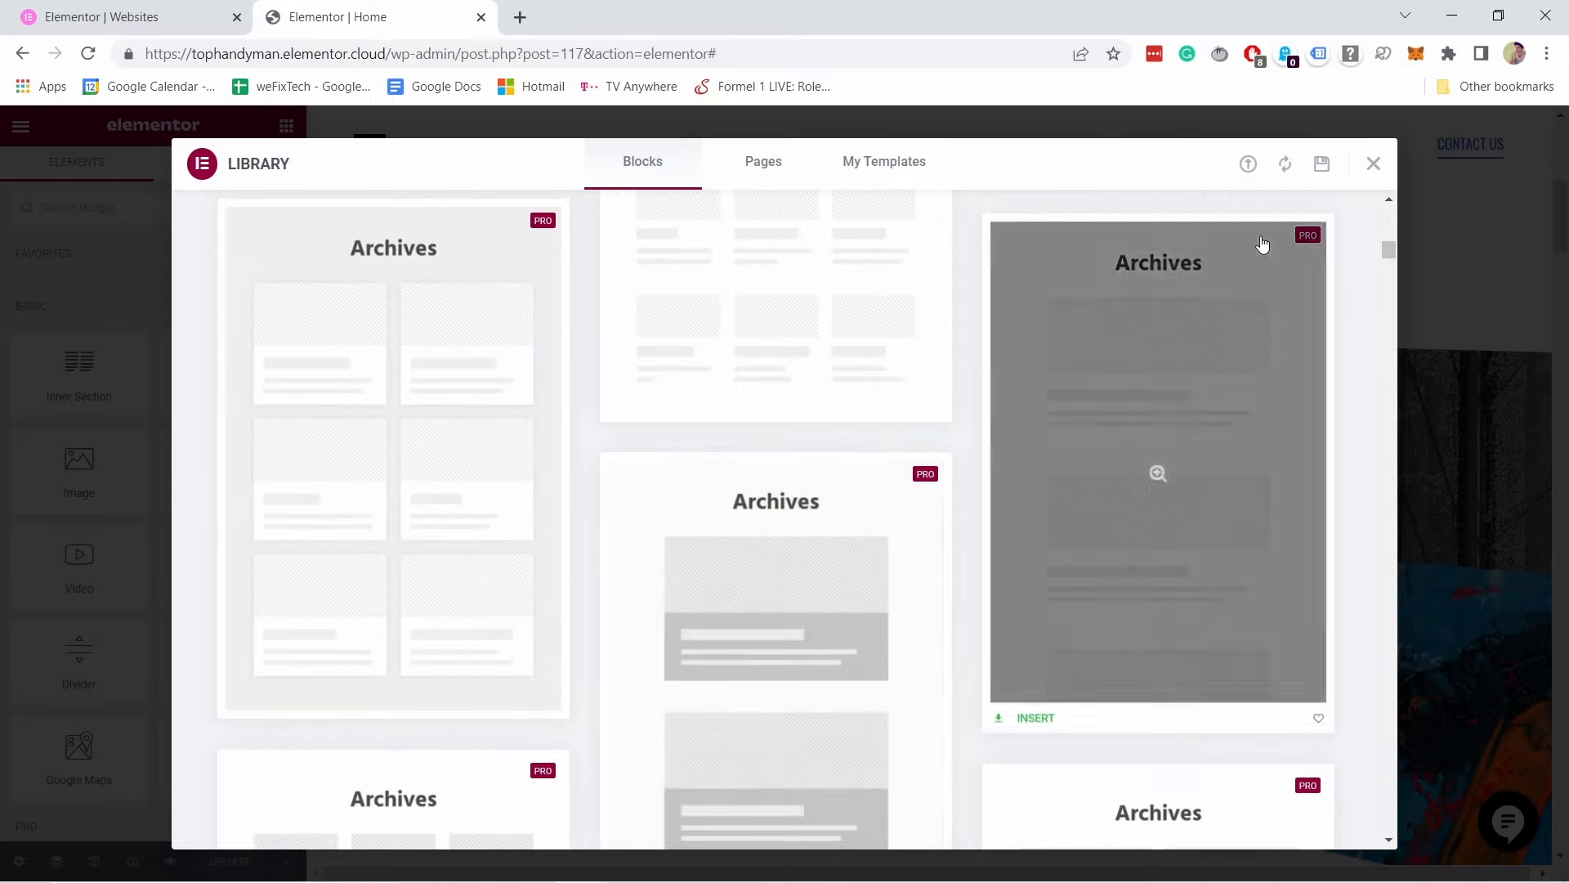
{"action": "scroll", "coordinate": [837, 433], "scroll_direction": "down", "scroll_amount": 5}
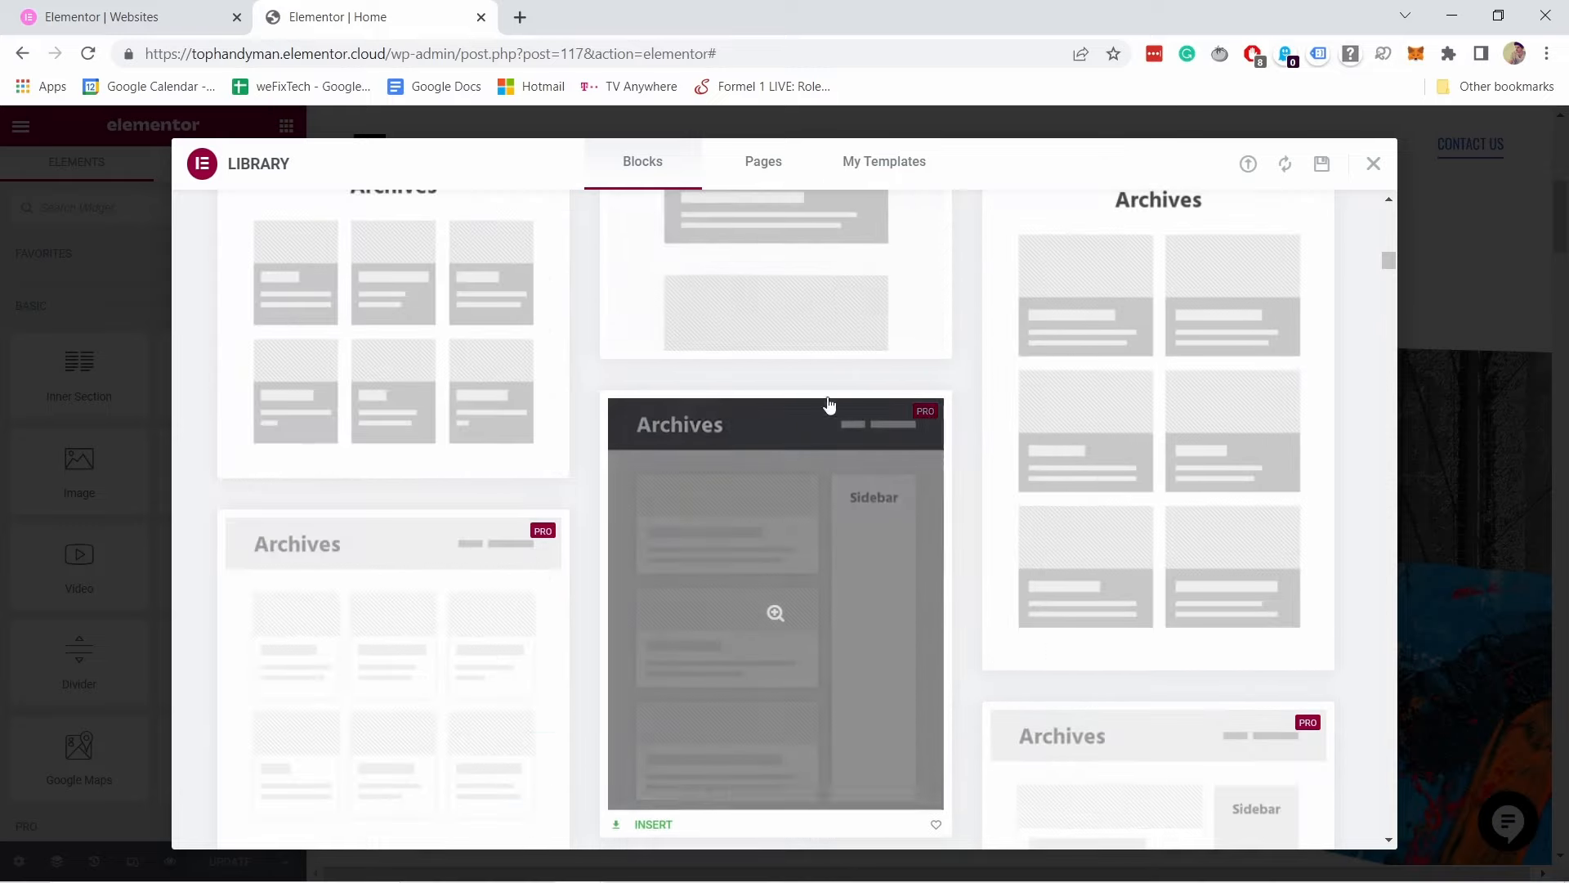
{"action": "scroll", "coordinate": [357, 518], "scroll_direction": "down", "scroll_amount": 6}
{"action": "scroll", "coordinate": [740, 446], "scroll_direction": "up", "scroll_amount": 8}
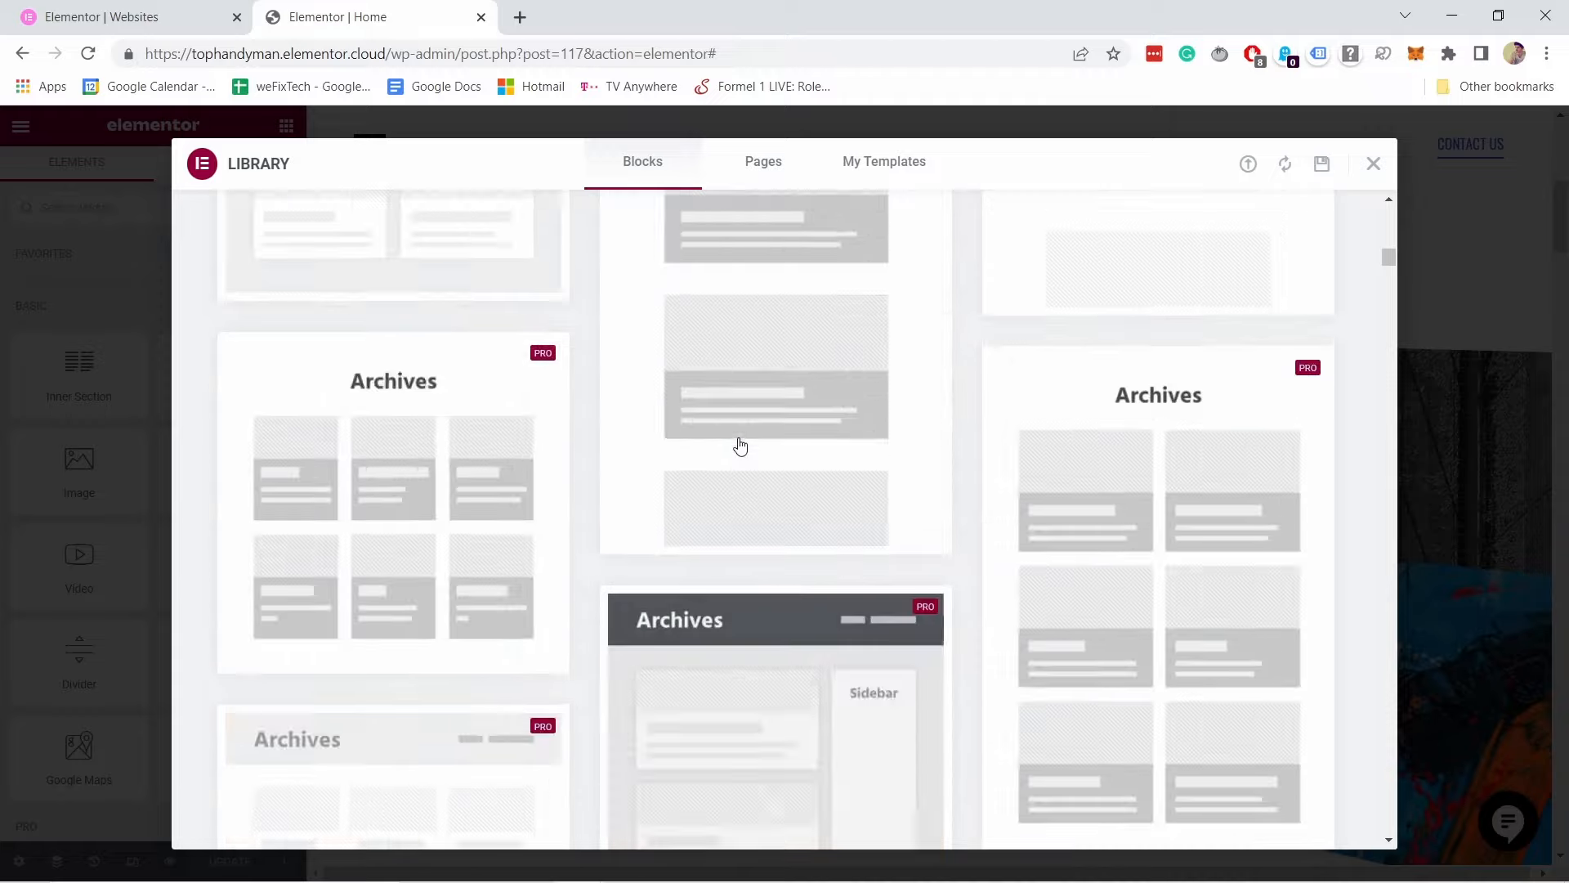
{"action": "scroll", "coordinate": [741, 446], "scroll_direction": "up", "scroll_amount": 15}
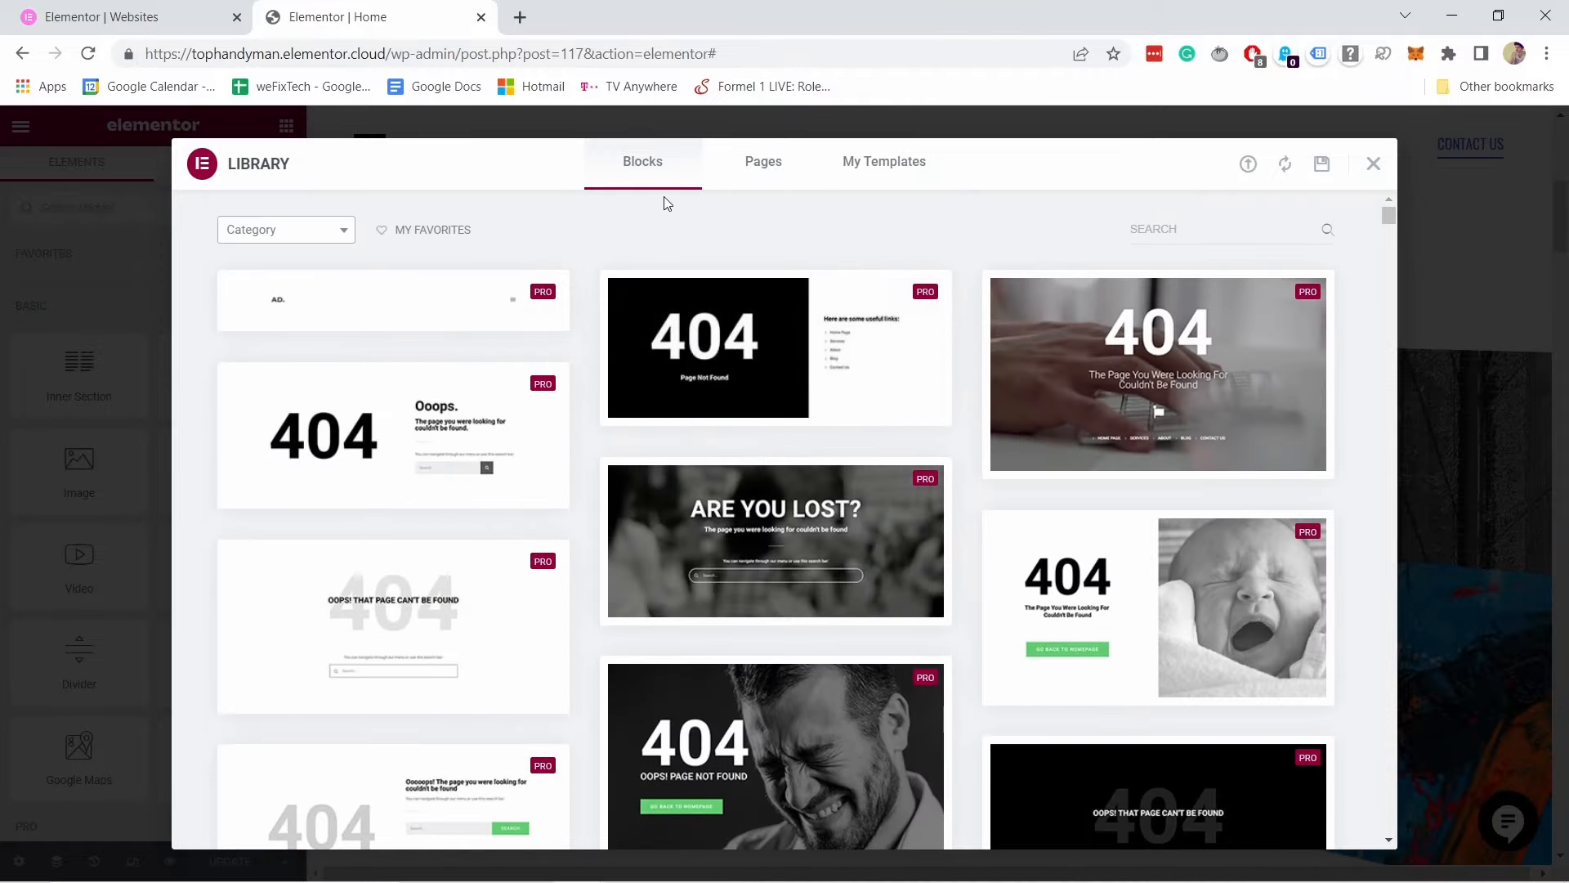
Step: Filter the block templates by the Portfolio category and browse the matching Check Out Our Work designs
{"action": "left_click", "coordinate": [255, 232]}
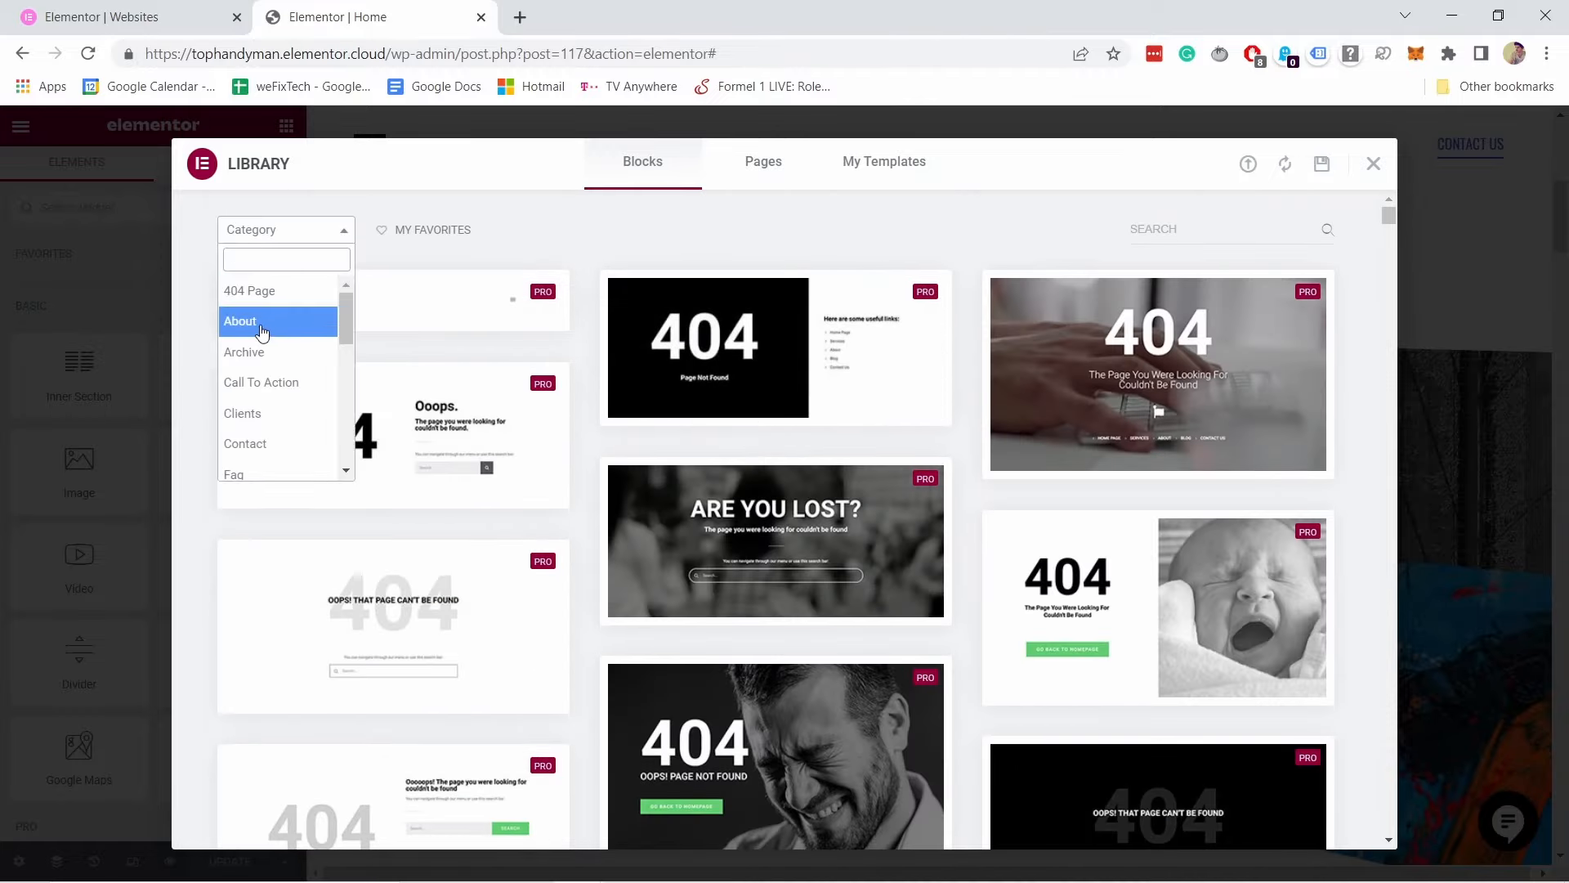
{"action": "scroll", "coordinate": [261, 331], "scroll_direction": "down", "scroll_amount": 5}
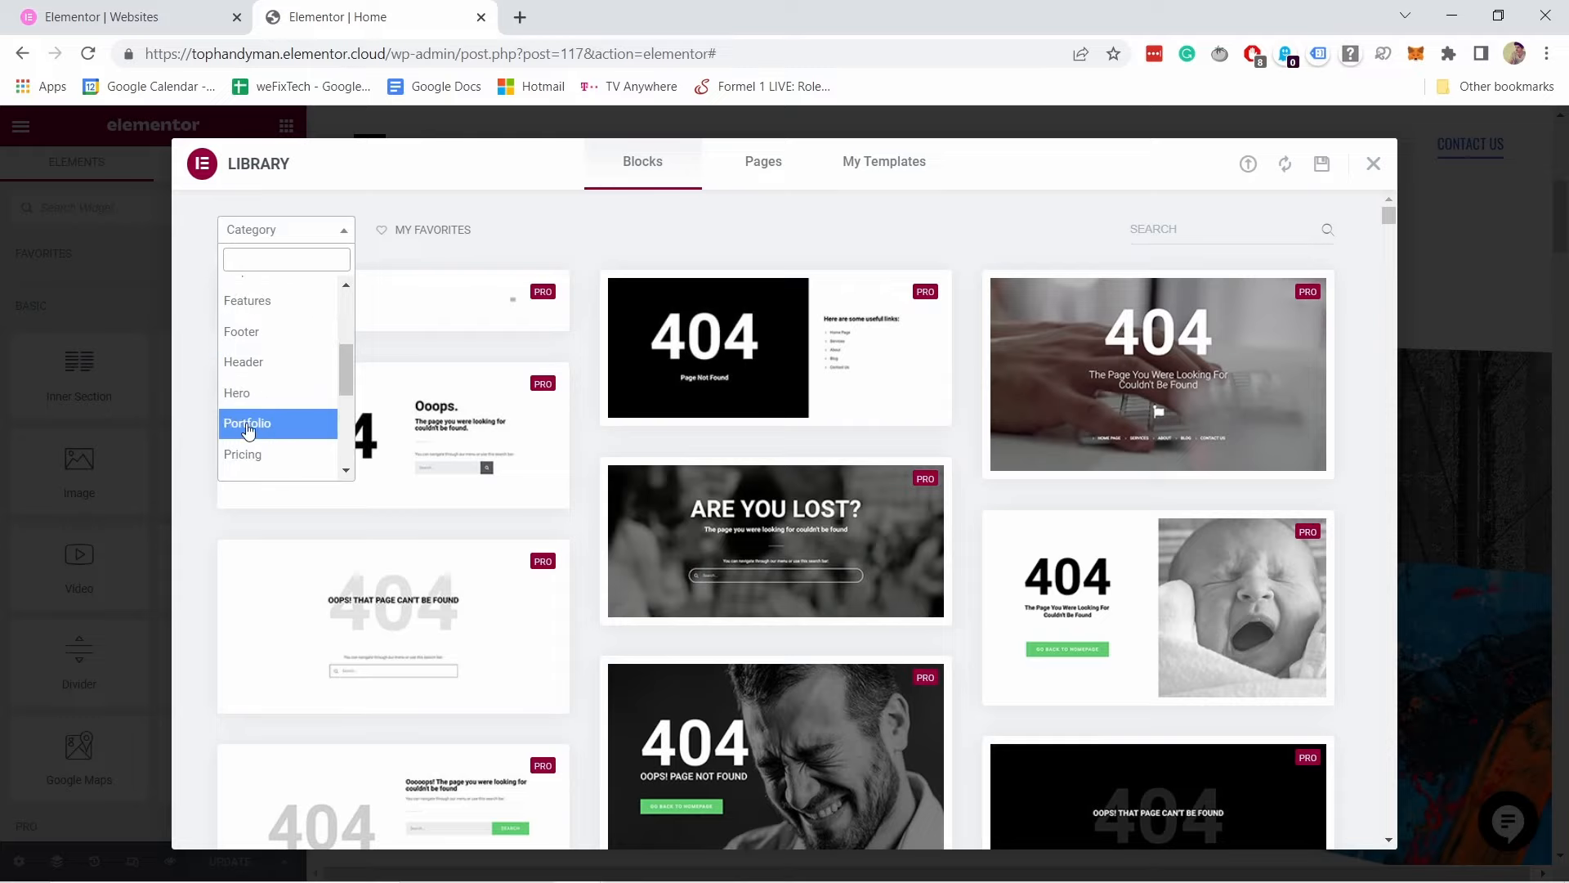
{"action": "left_click", "coordinate": [244, 424]}
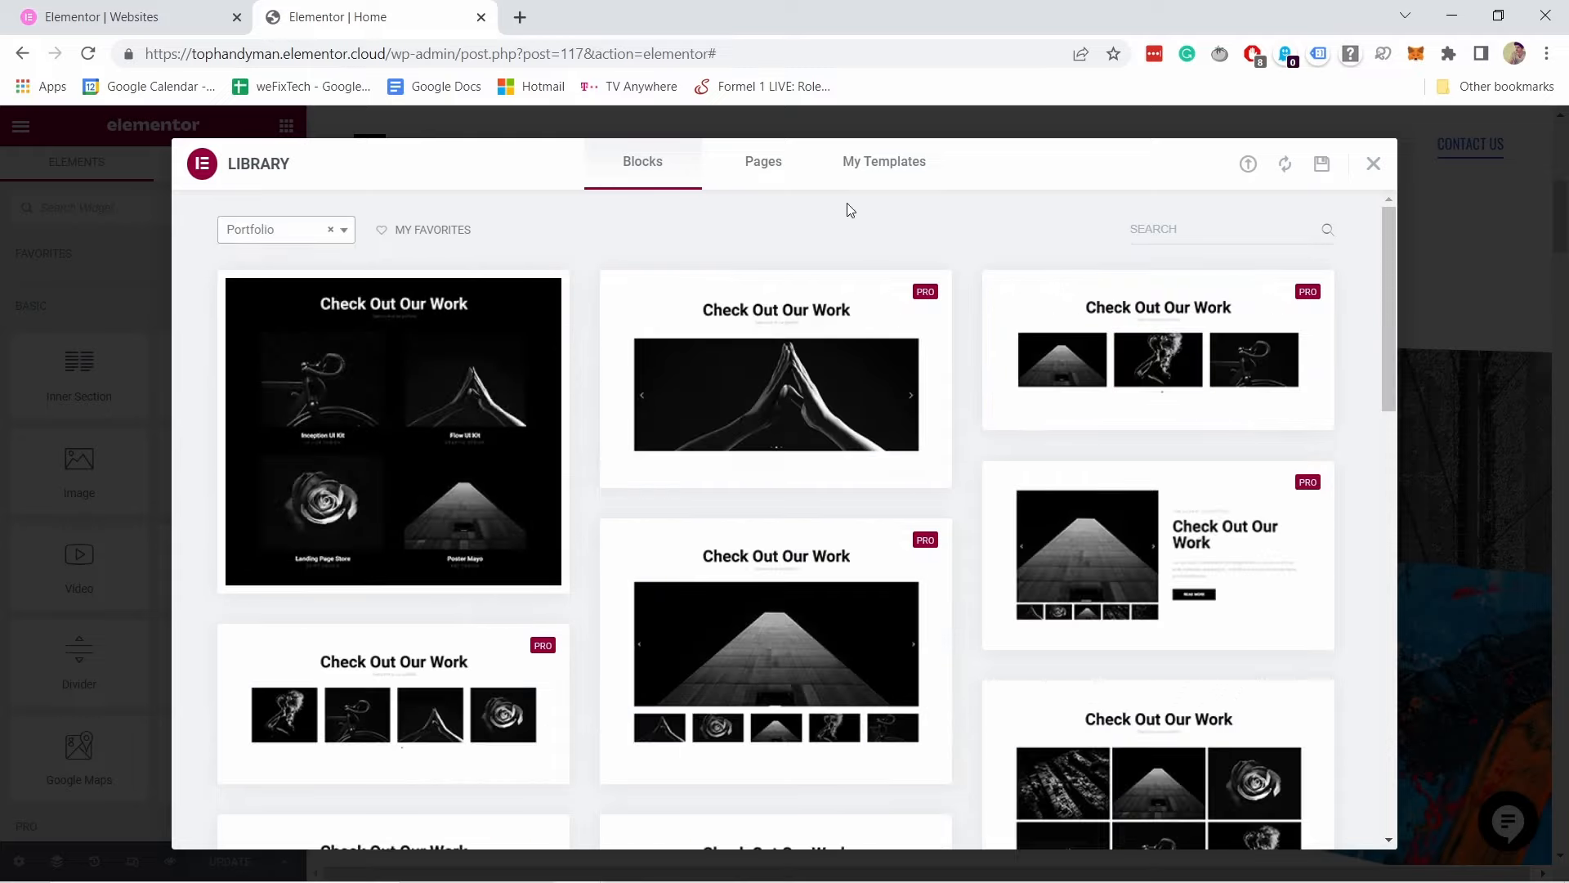
{"action": "scroll", "coordinate": [801, 278], "scroll_direction": "down", "scroll_amount": 1}
{"action": "scroll", "coordinate": [799, 277], "scroll_direction": "down", "scroll_amount": 12}
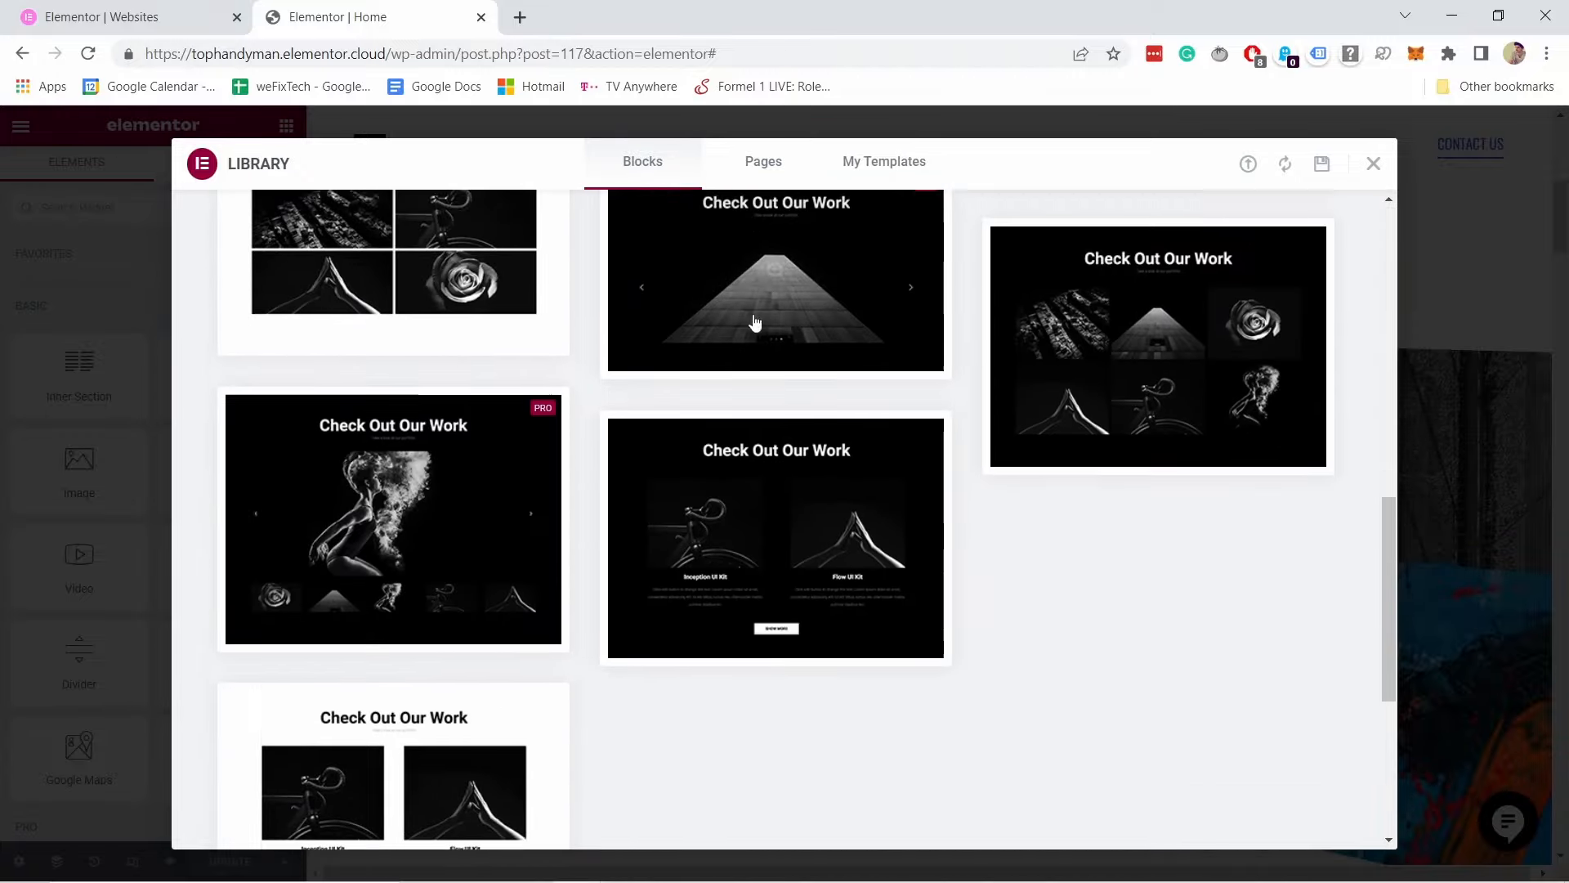
{"action": "scroll", "coordinate": [773, 408], "scroll_direction": "up", "scroll_amount": 4}
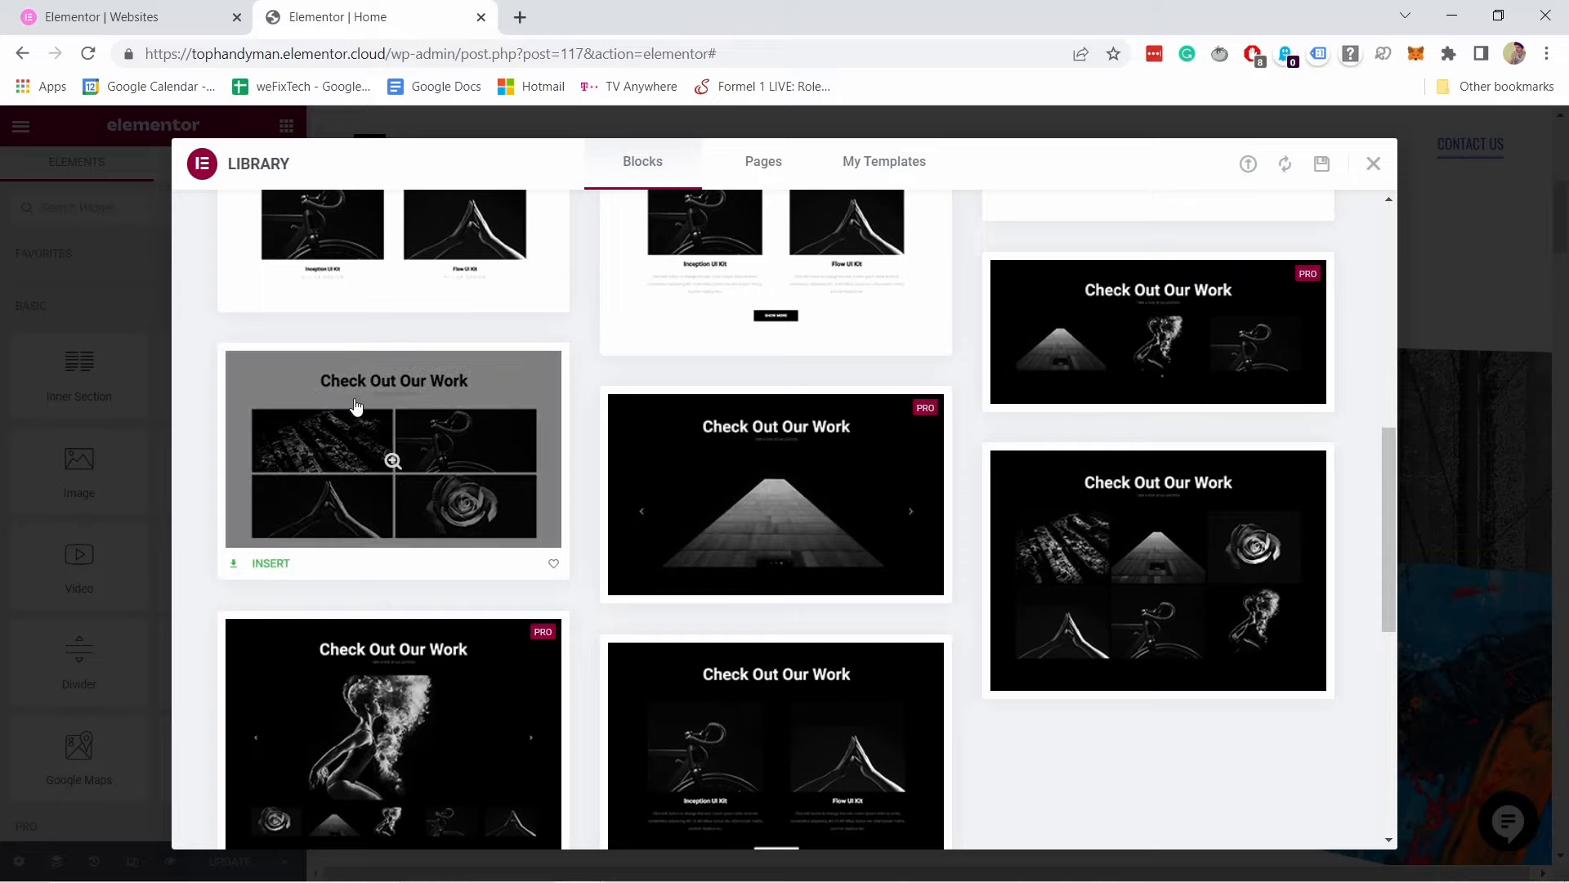
Step: Preview the white Check Out Our Work block with the four-image grid, including its lightbox images, and insert it into the page
{"action": "left_click", "coordinate": [352, 405]}
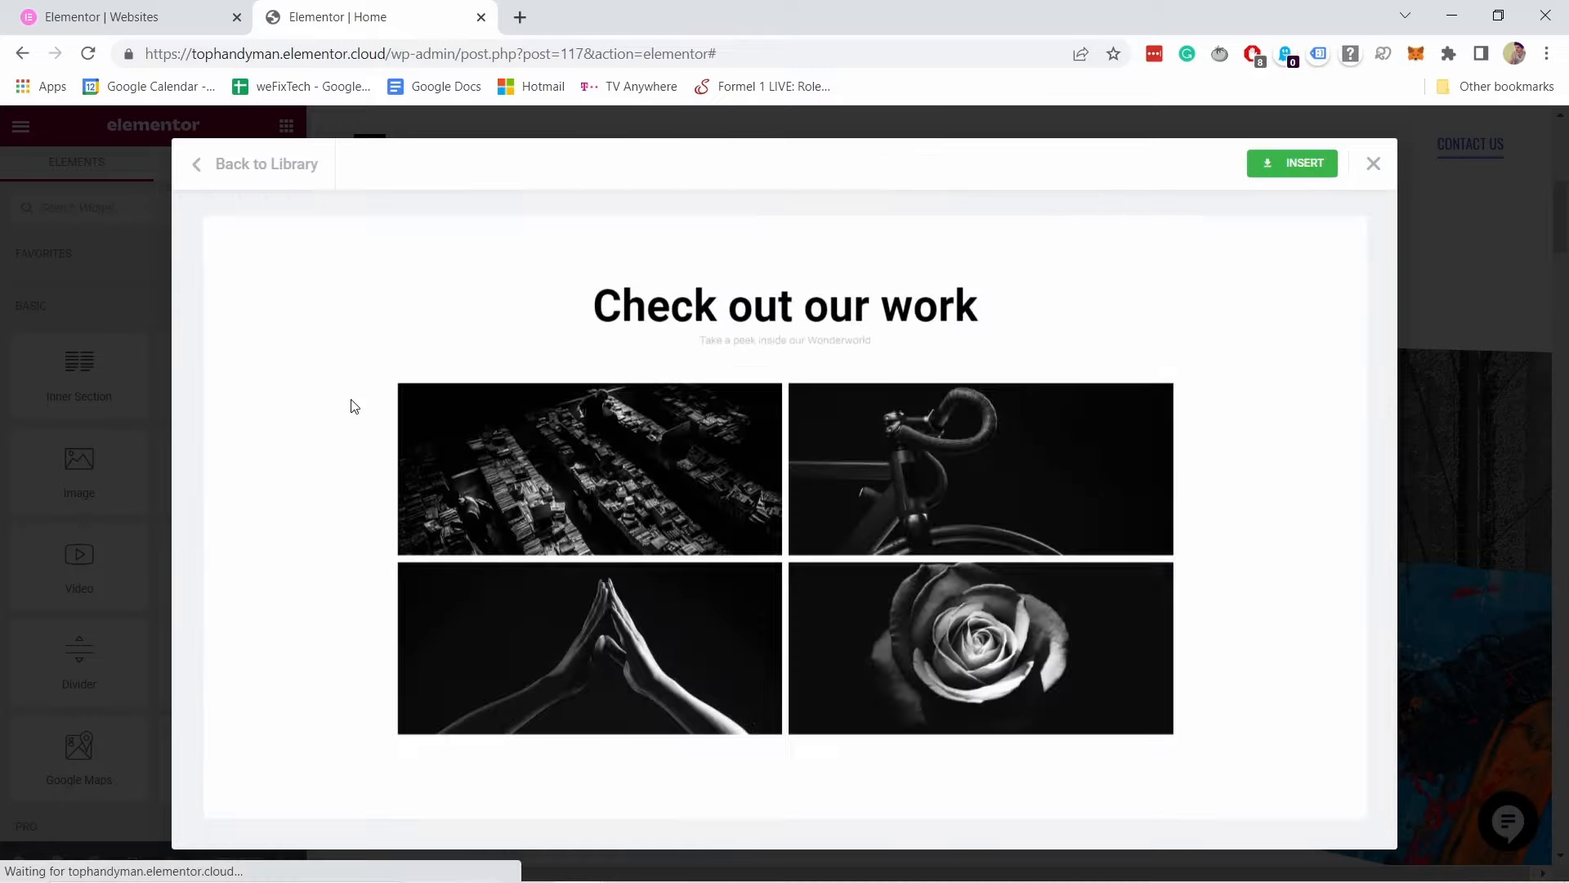
{"action": "left_click", "coordinate": [571, 464]}
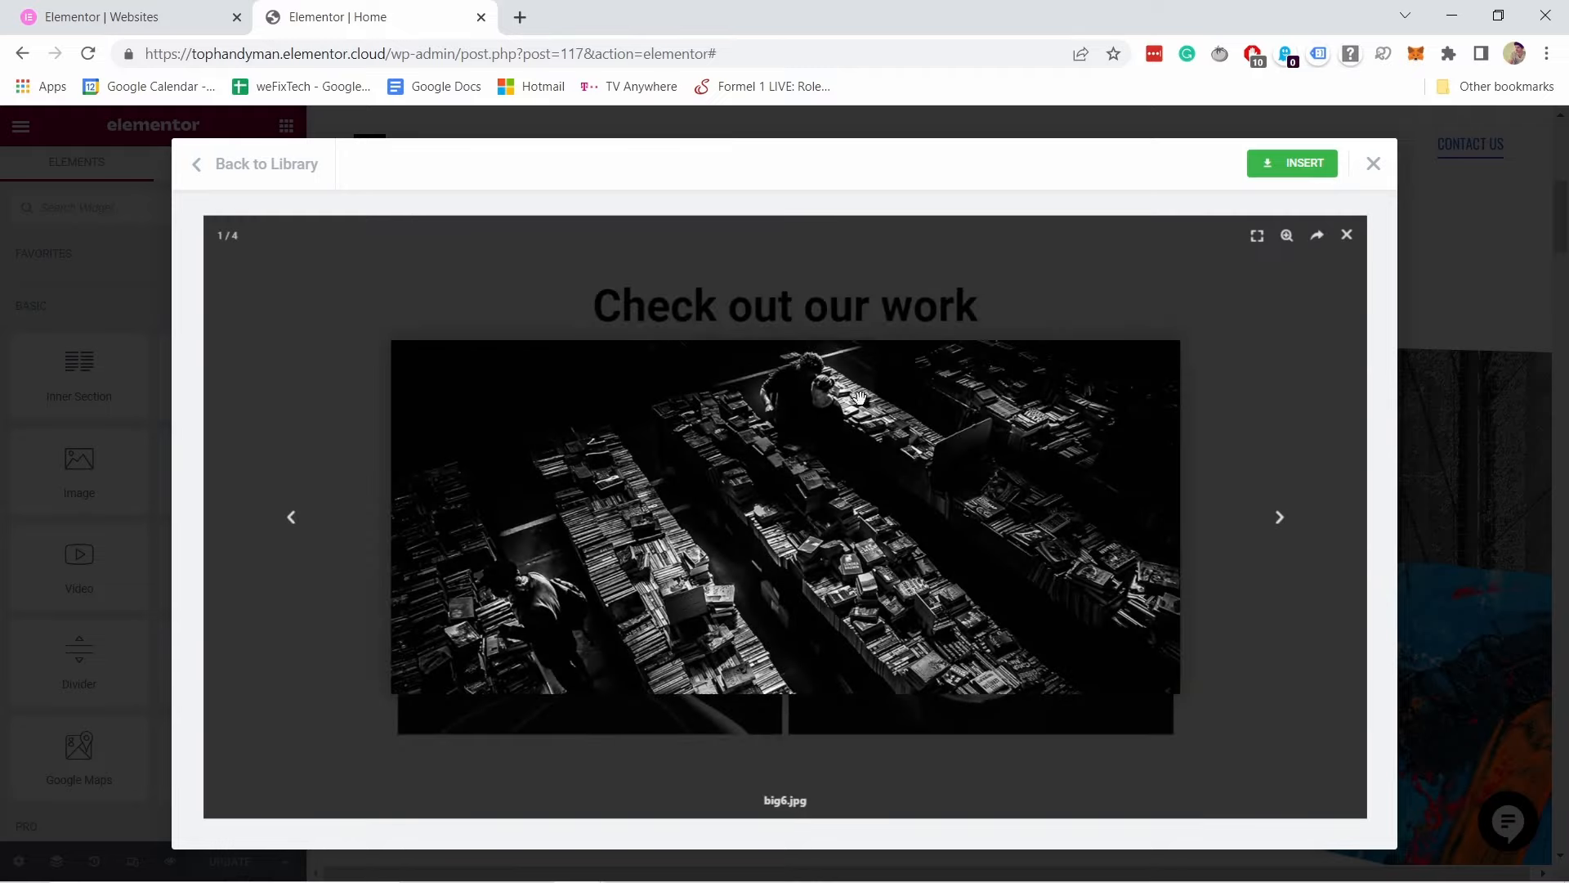
{"action": "left_click", "coordinate": [1282, 520]}
{"action": "left_click", "coordinate": [1283, 520]}
{"action": "left_click", "coordinate": [1284, 521]}
{"action": "left_click", "coordinate": [1285, 521]}
{"action": "left_click", "coordinate": [1291, 168]}
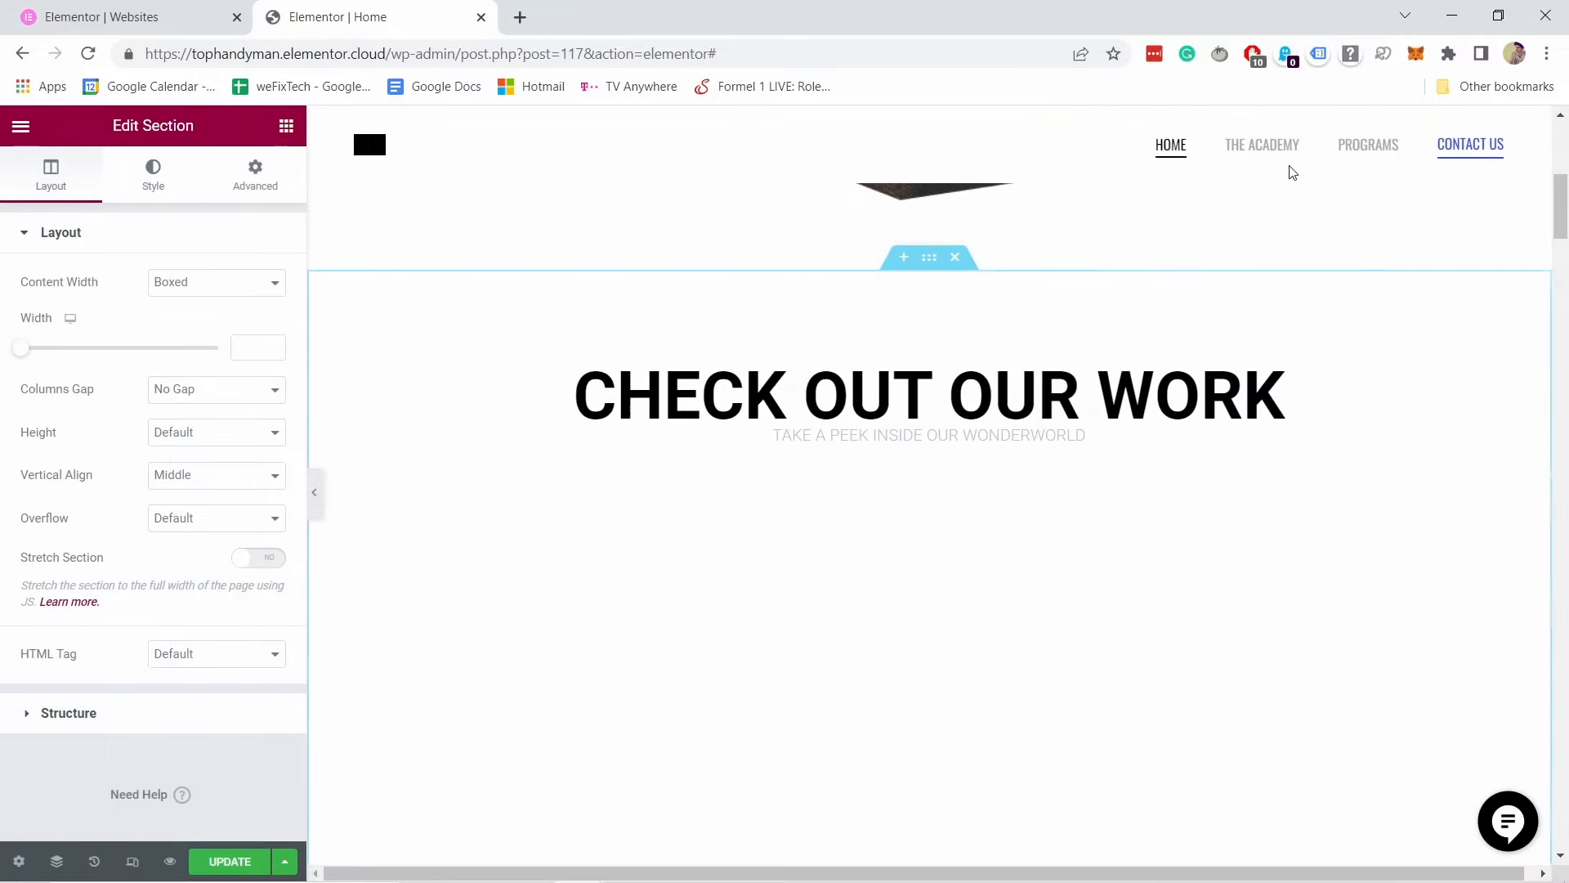
Step: Open the new block's Basic Gallery for editing and remove all four of its images
{"action": "scroll", "coordinate": [1093, 424], "scroll_direction": "down", "scroll_amount": 1}
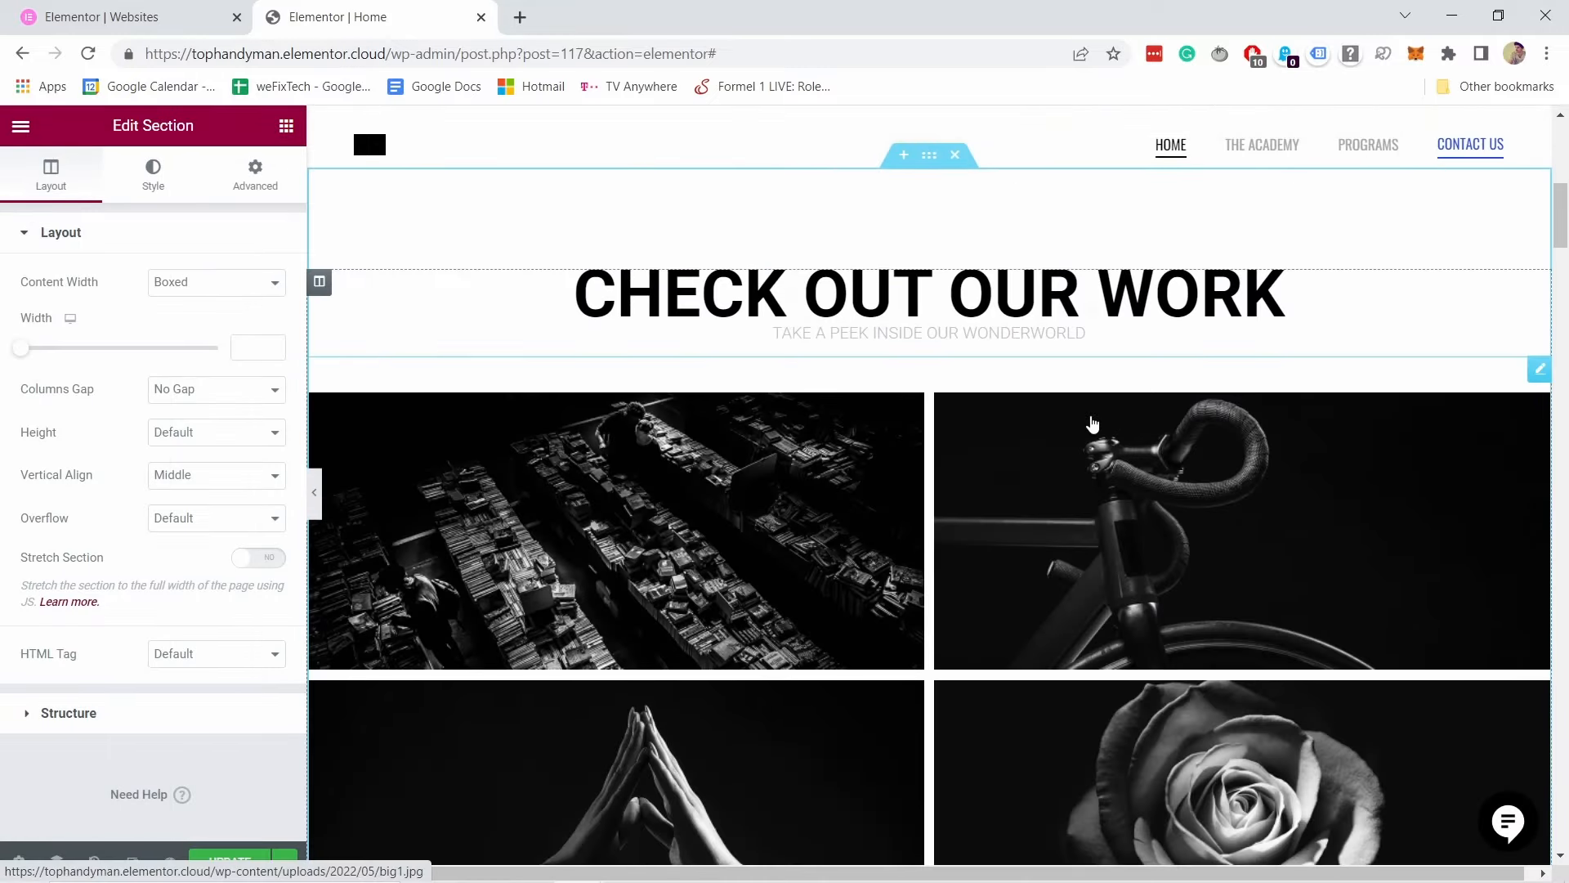
{"action": "scroll", "coordinate": [645, 624], "scroll_direction": "down", "scroll_amount": 5}
{"action": "scroll", "coordinate": [1206, 574], "scroll_direction": "up", "scroll_amount": 4}
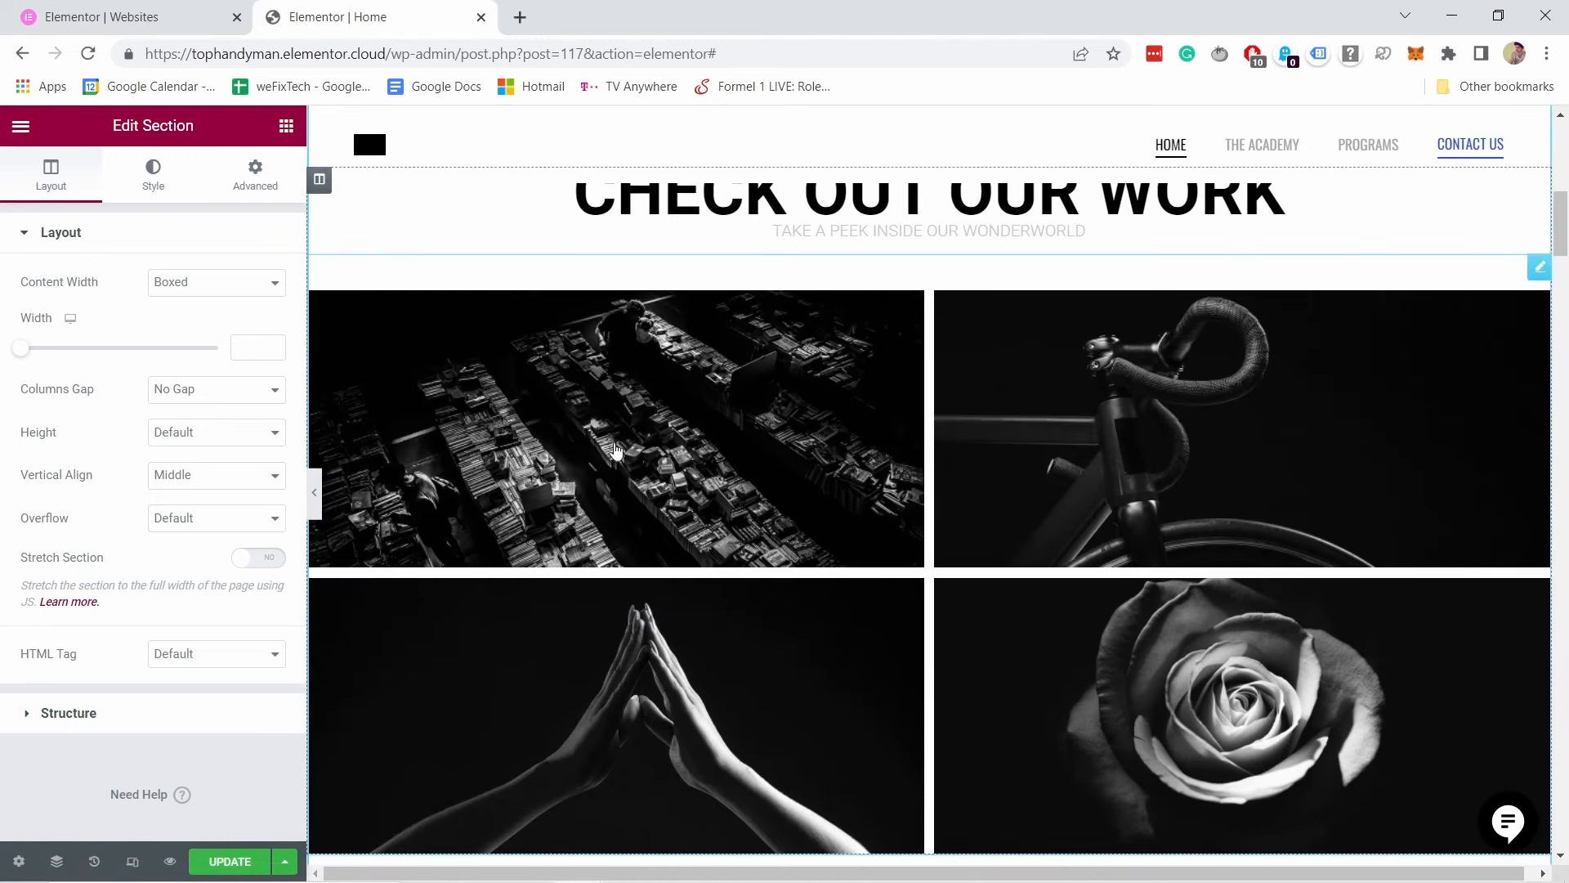
{"action": "left_click", "coordinate": [523, 388]}
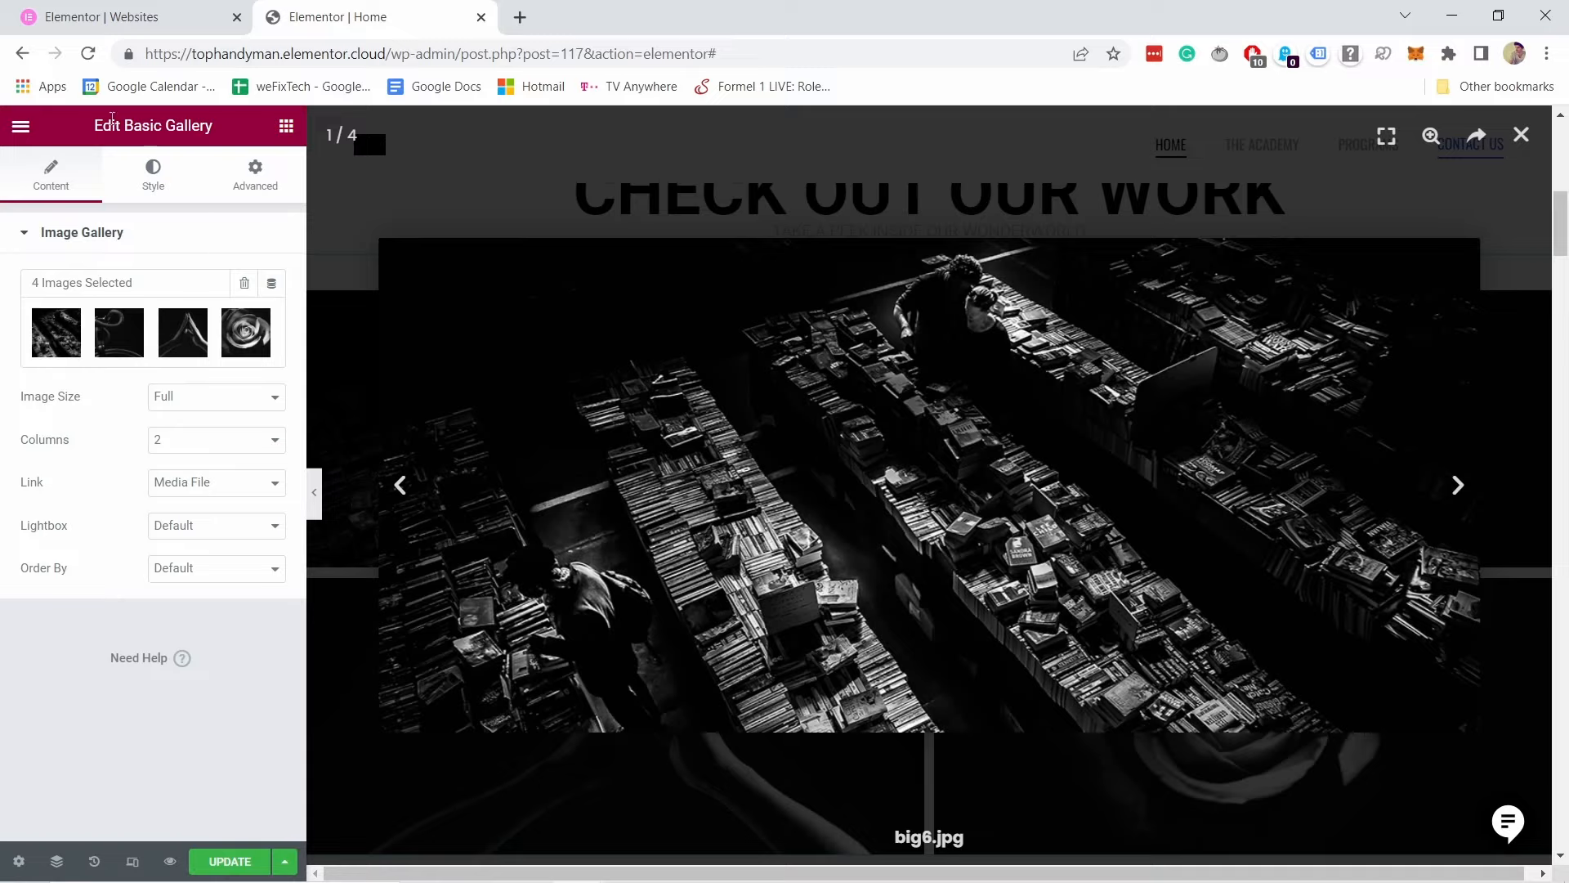
{"action": "left_click", "coordinate": [72, 340]}
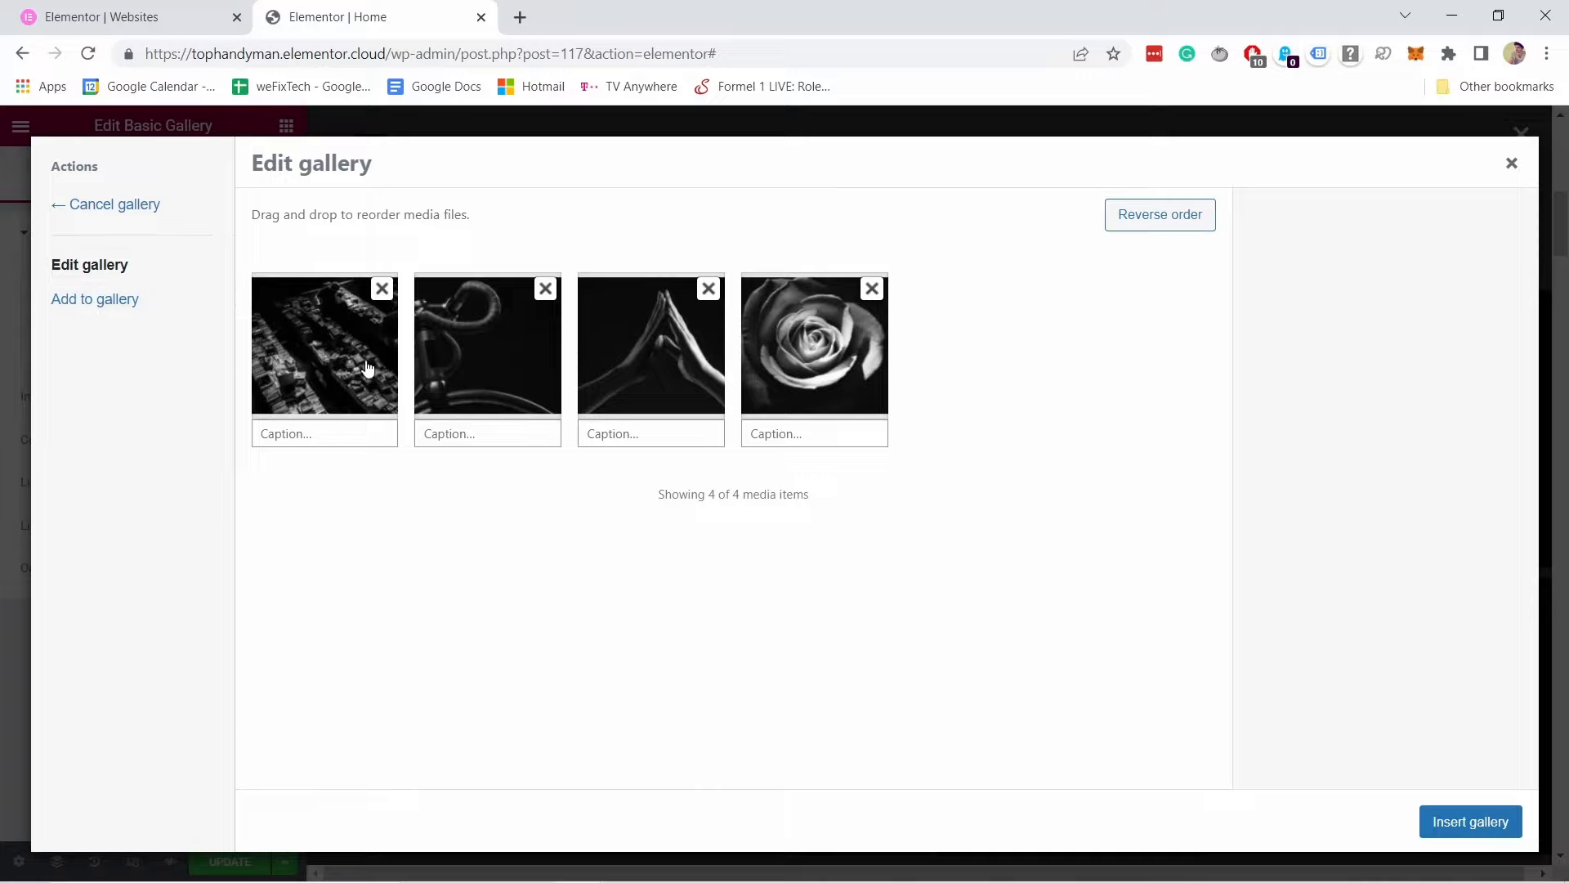
{"action": "left_click", "coordinate": [382, 290]}
{"action": "left_click", "coordinate": [382, 290]}
{"action": "left_click", "coordinate": [382, 289]}
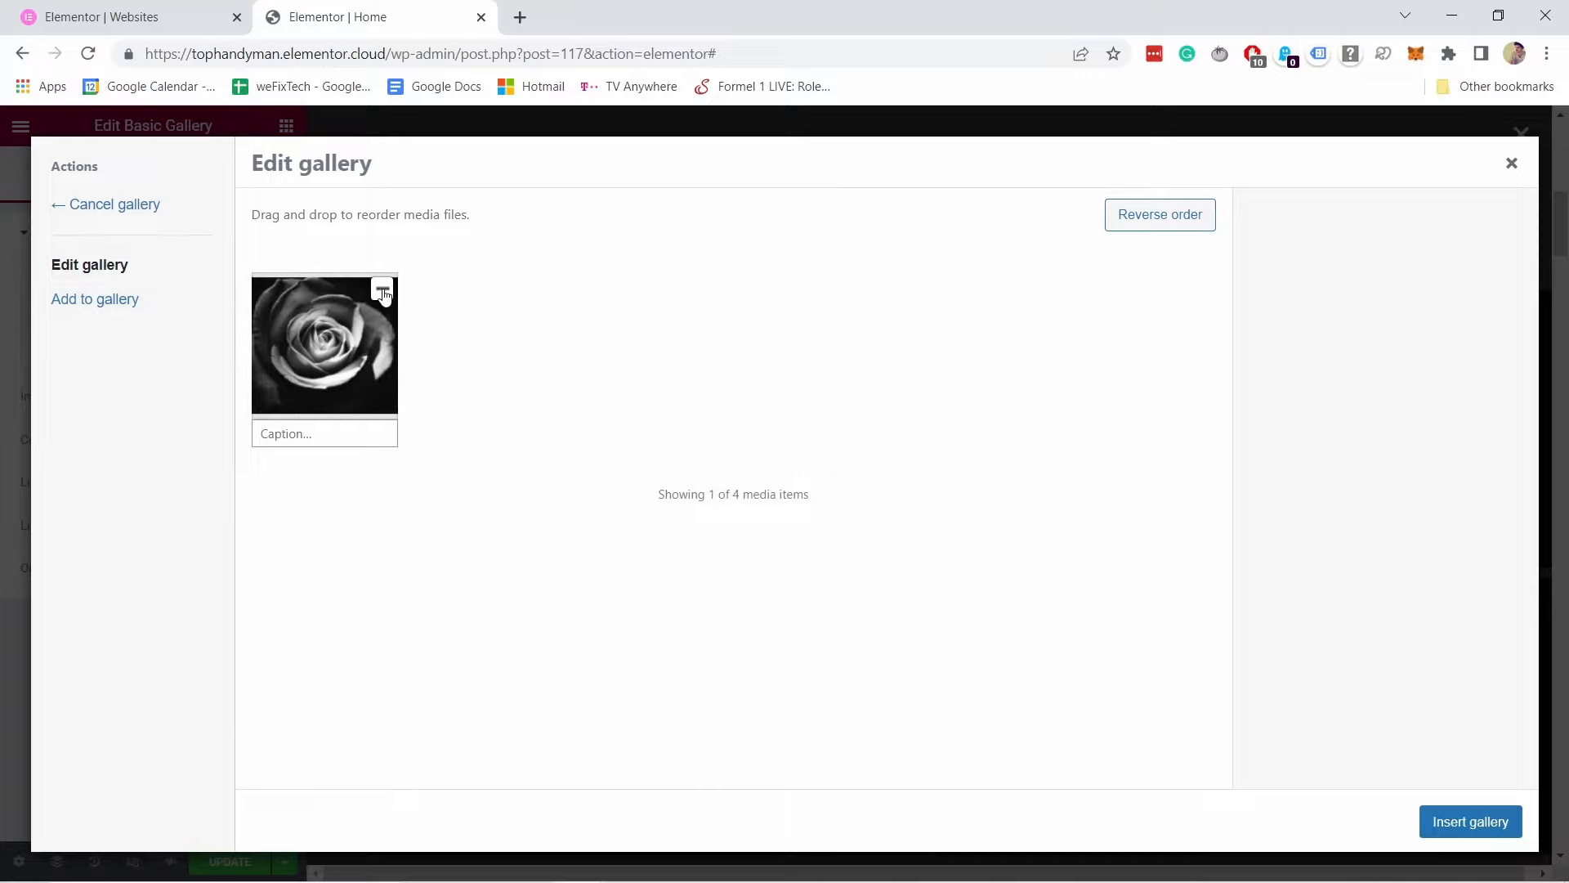
{"action": "left_click", "coordinate": [382, 290]}
Step: Upload rr-banner, twp-thumbnail, twp-thumbnail2 and youtube-tips-ebook from the mailerlite-tut folder to the gallery
{"action": "left_click", "coordinate": [783, 512]}
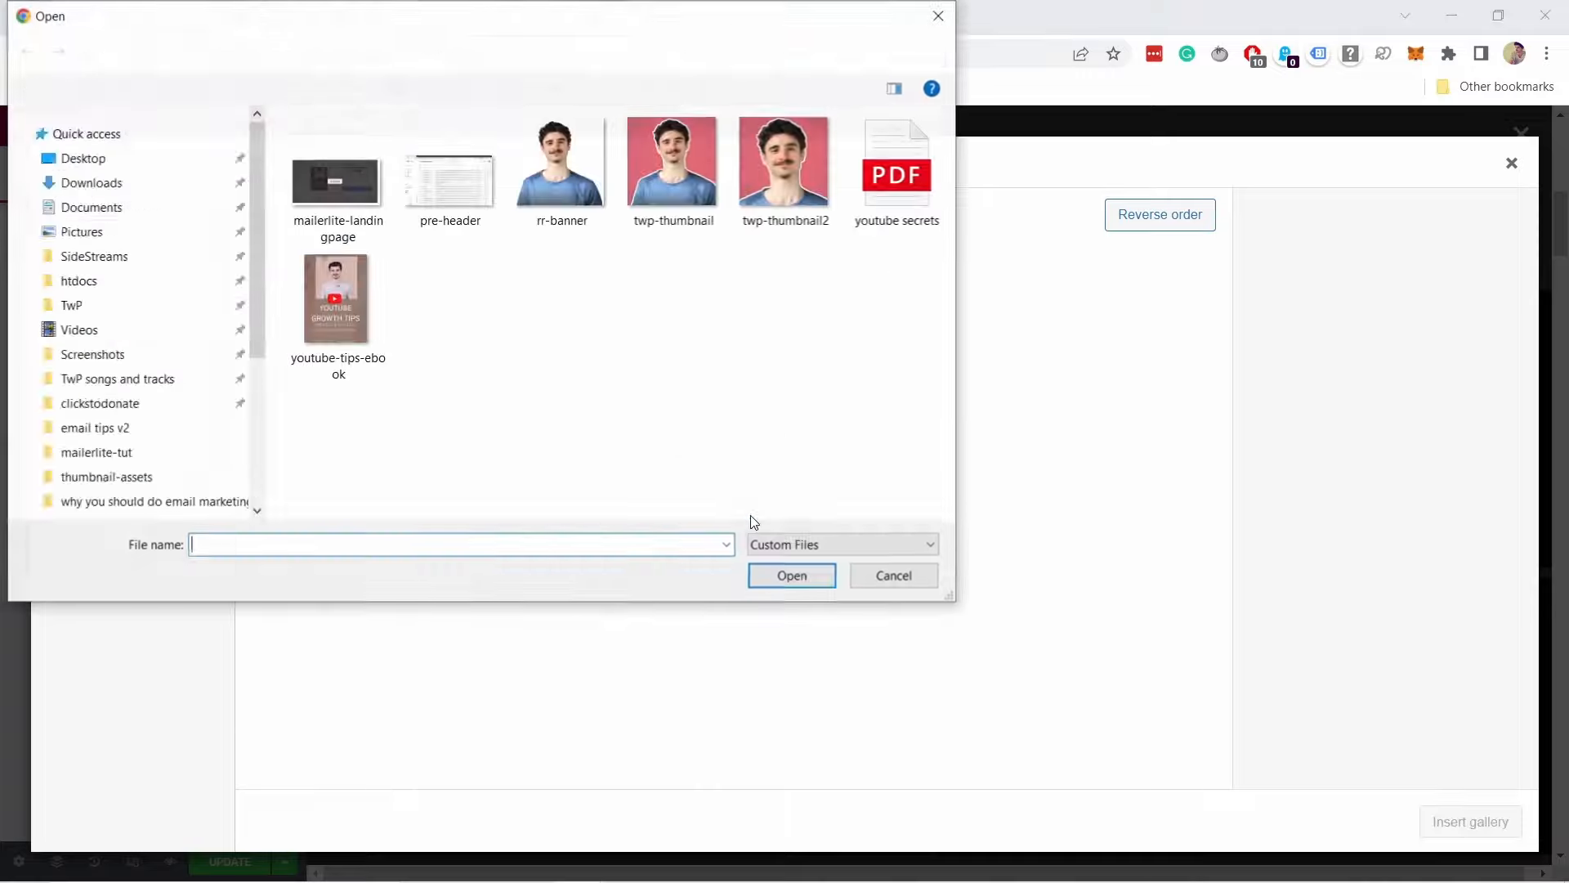
{"action": "left_click", "coordinate": [594, 173]}
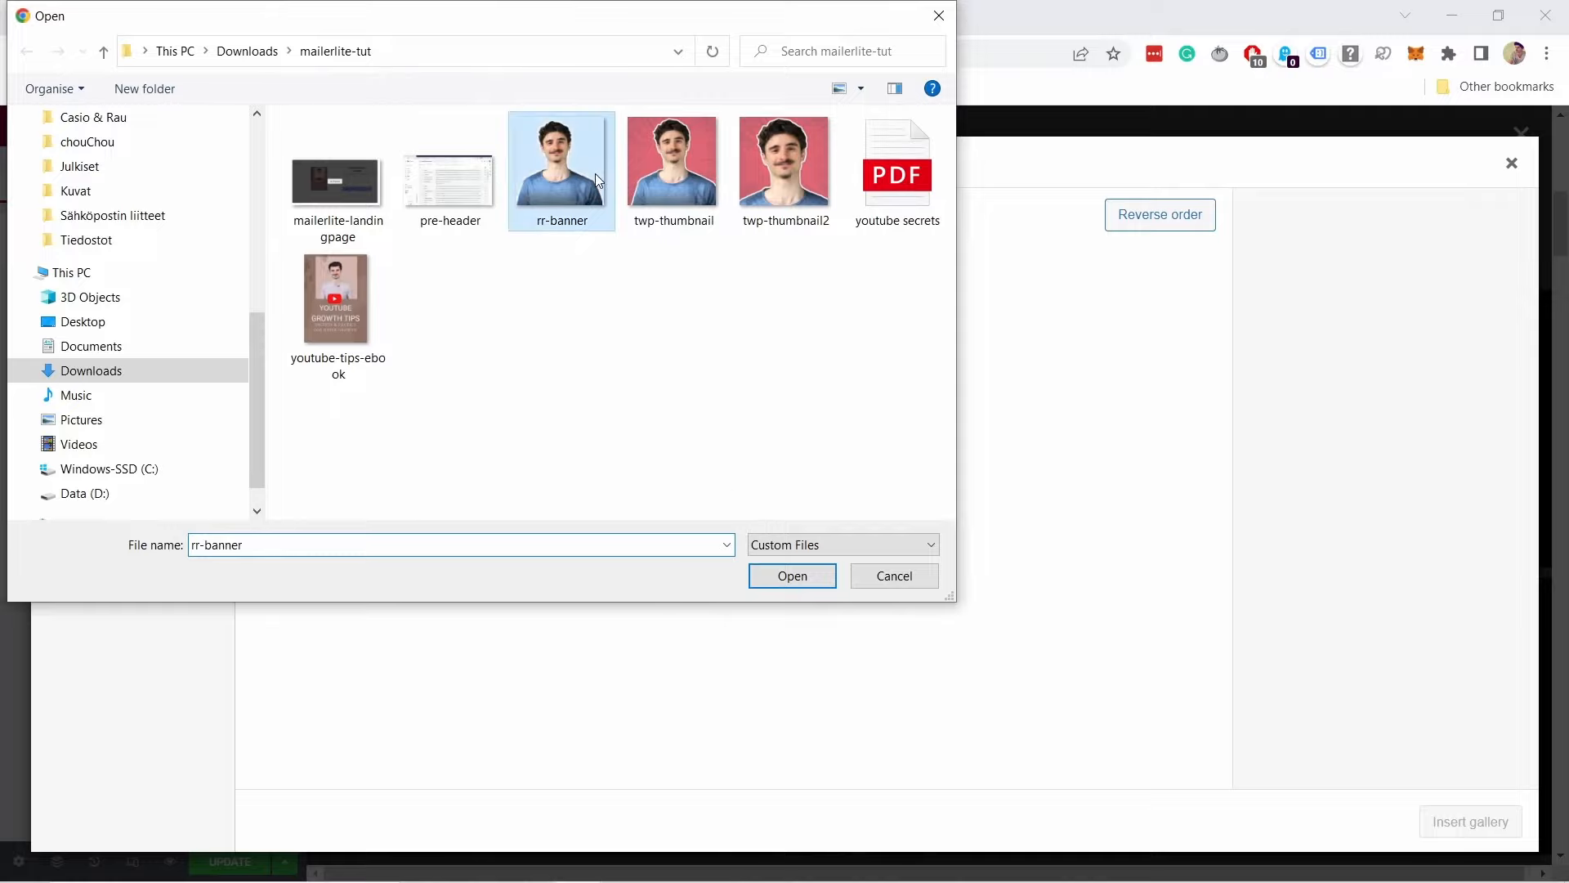
{"action": "left_click", "coordinate": [659, 175], "text": "ctrl"}
{"action": "left_click", "coordinate": [762, 167], "text": "ctrl"}
{"action": "left_click", "coordinate": [365, 300], "text": "ctrl"}
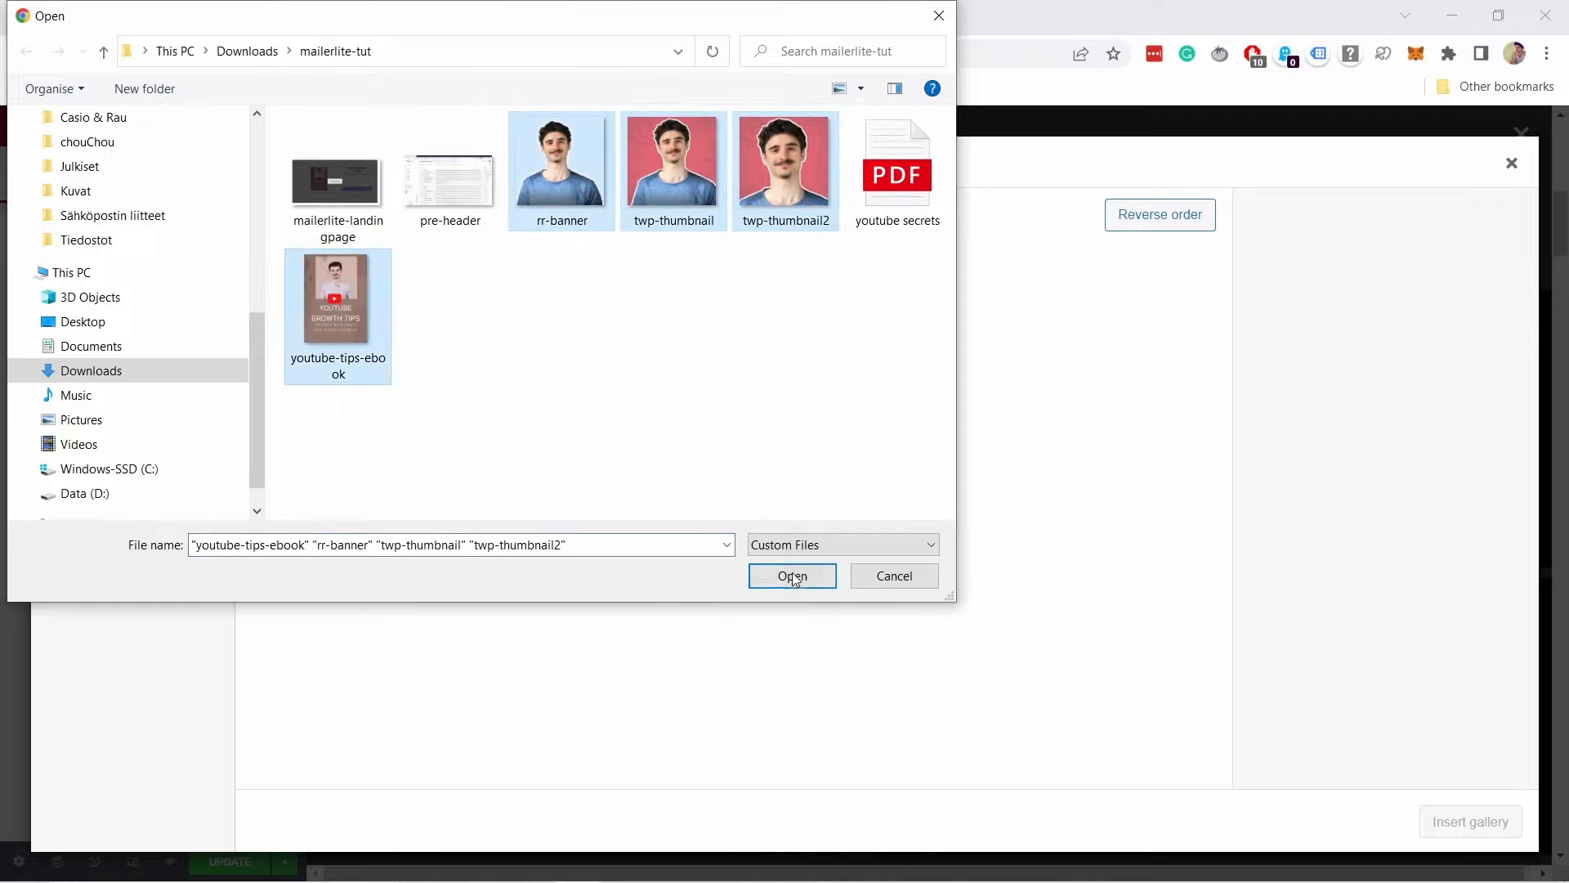
{"action": "left_click", "coordinate": [806, 582]}
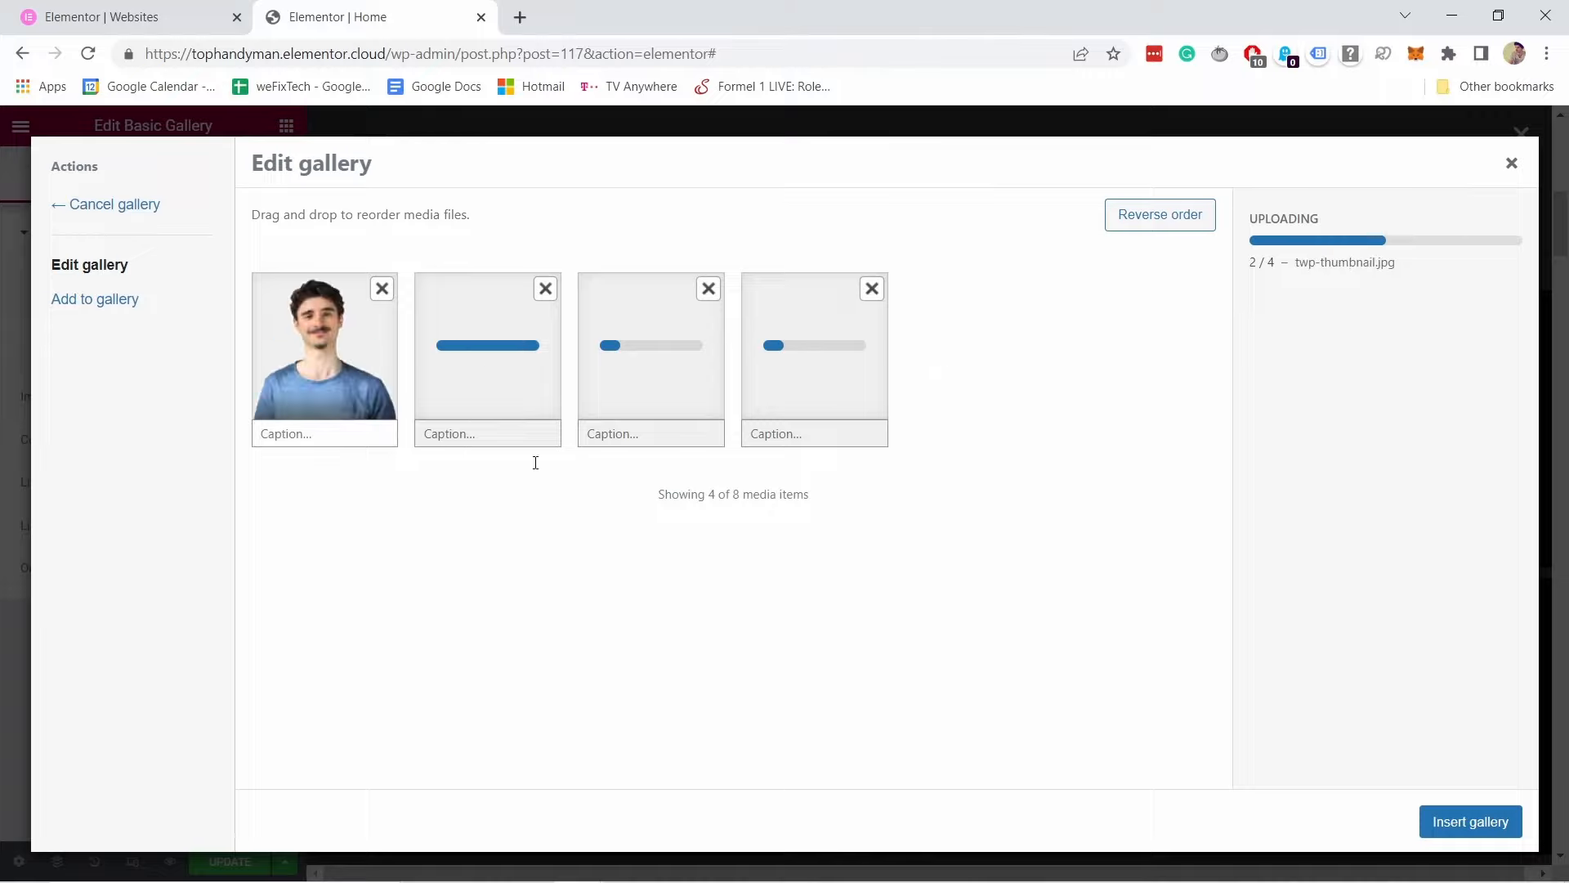
Step: Check the media library for the gallery, then discard the gallery edit and close the open image lightbox
{"action": "left_click", "coordinate": [94, 304]}
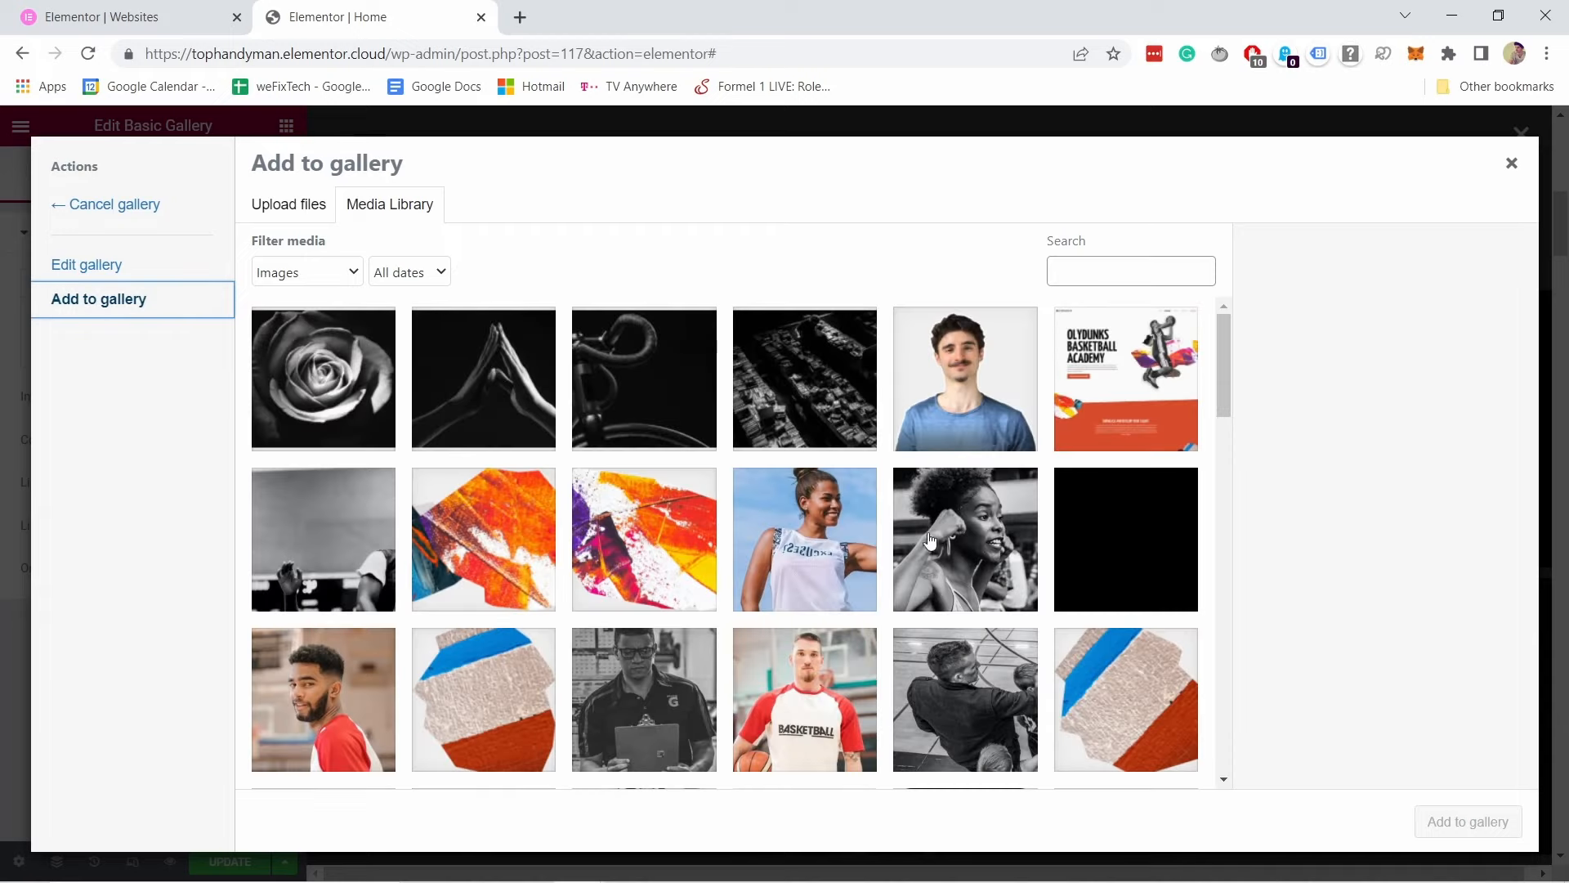
{"action": "left_click", "coordinate": [1525, 164]}
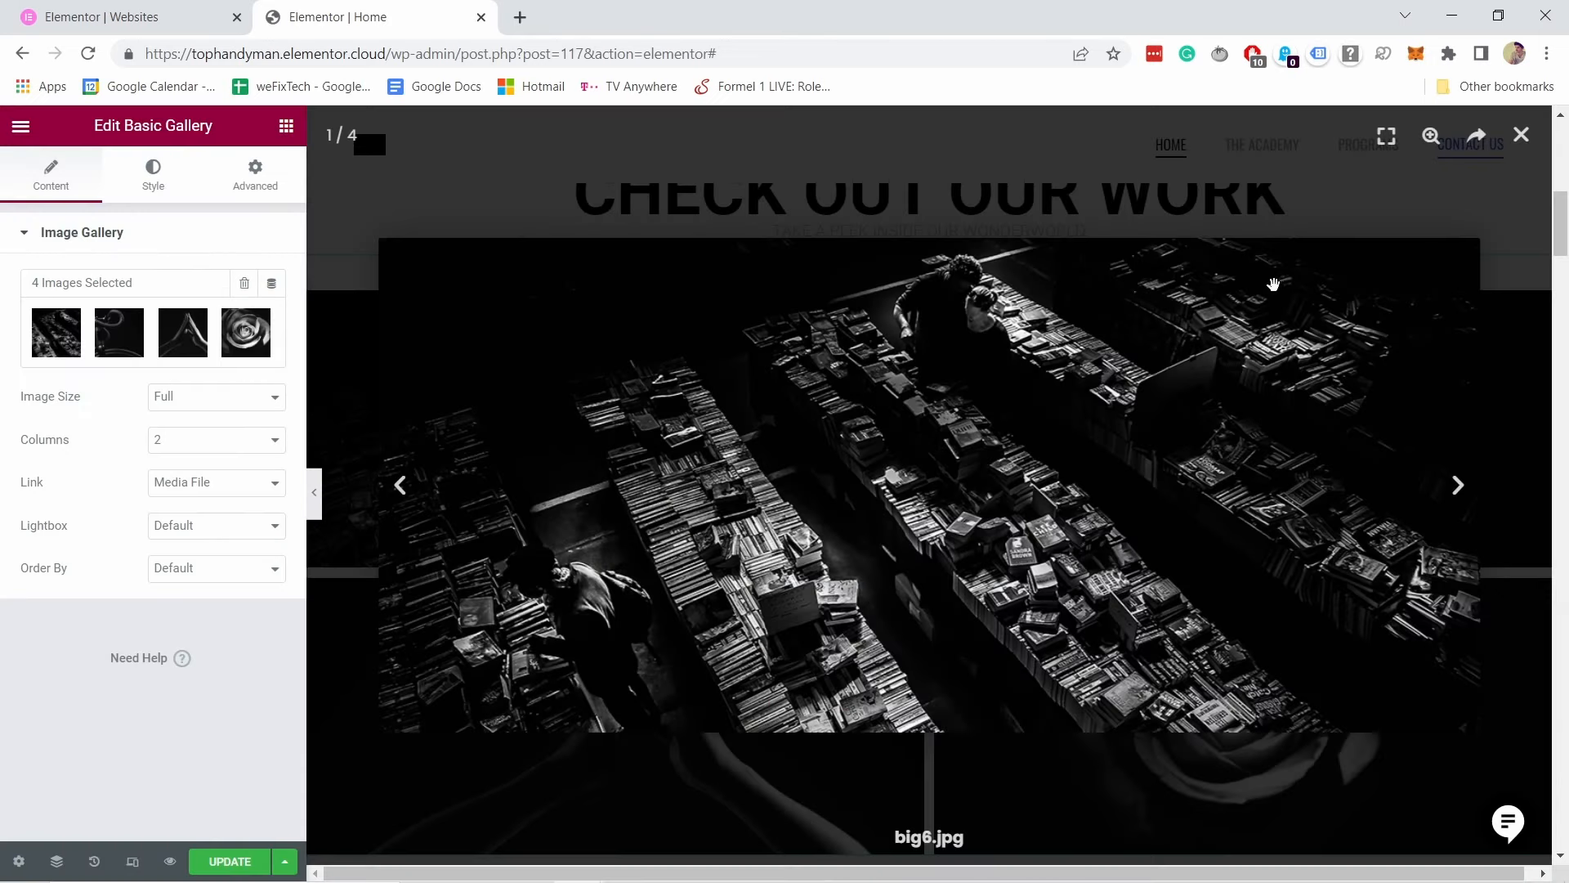
{"action": "left_click", "coordinate": [1521, 137]}
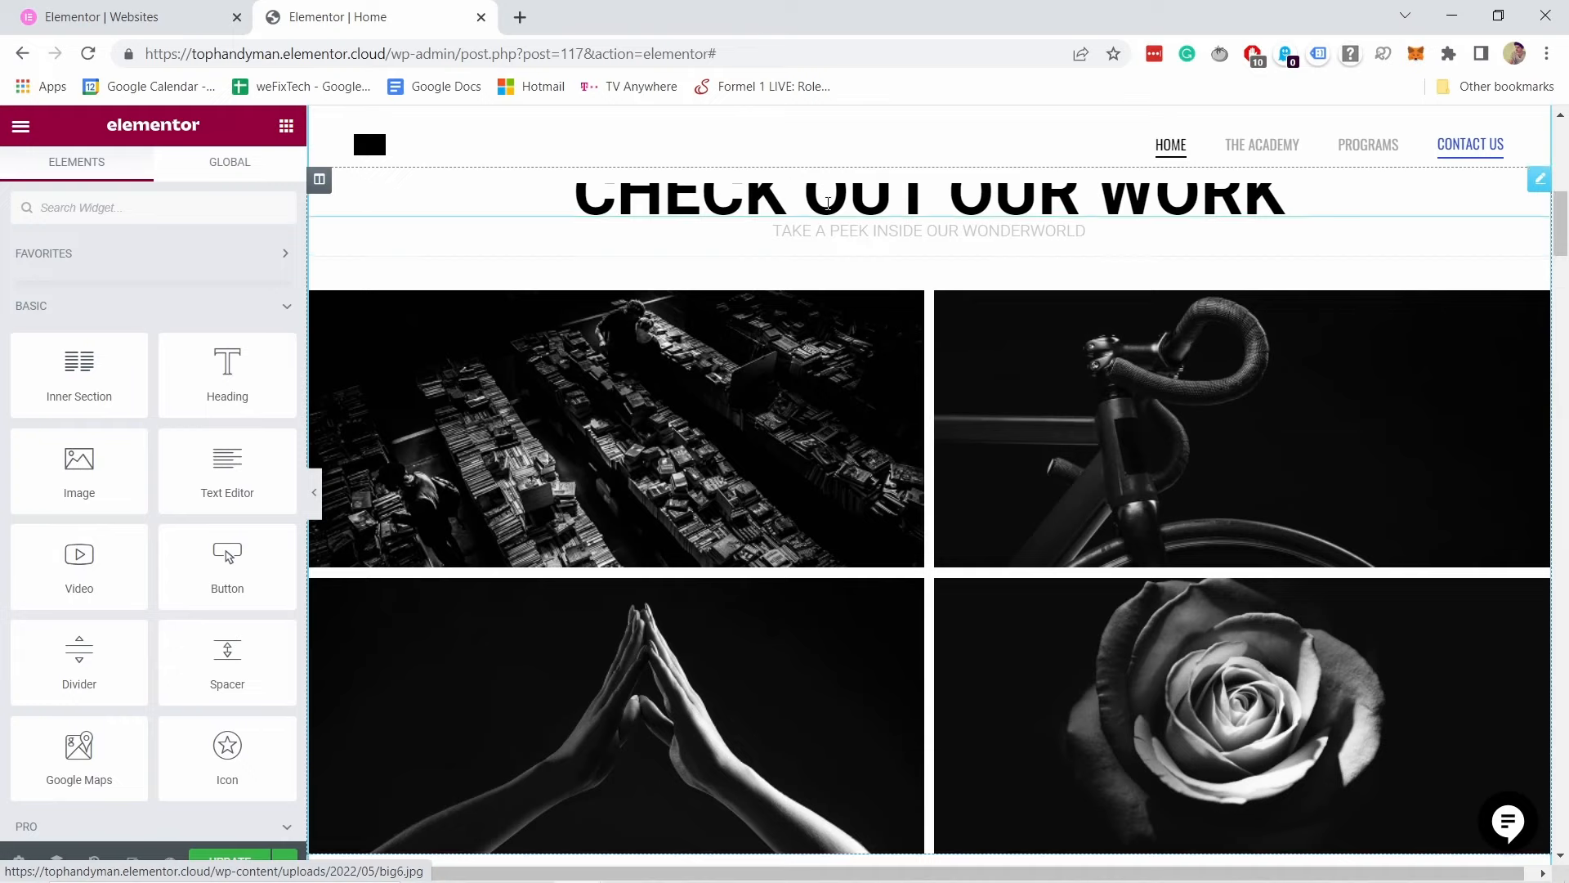
Step: Review the homepage from the hero to the Training Programs section with the editing panel hidden, then restore the panel
{"action": "scroll", "coordinate": [817, 384], "scroll_direction": "up", "scroll_amount": 5}
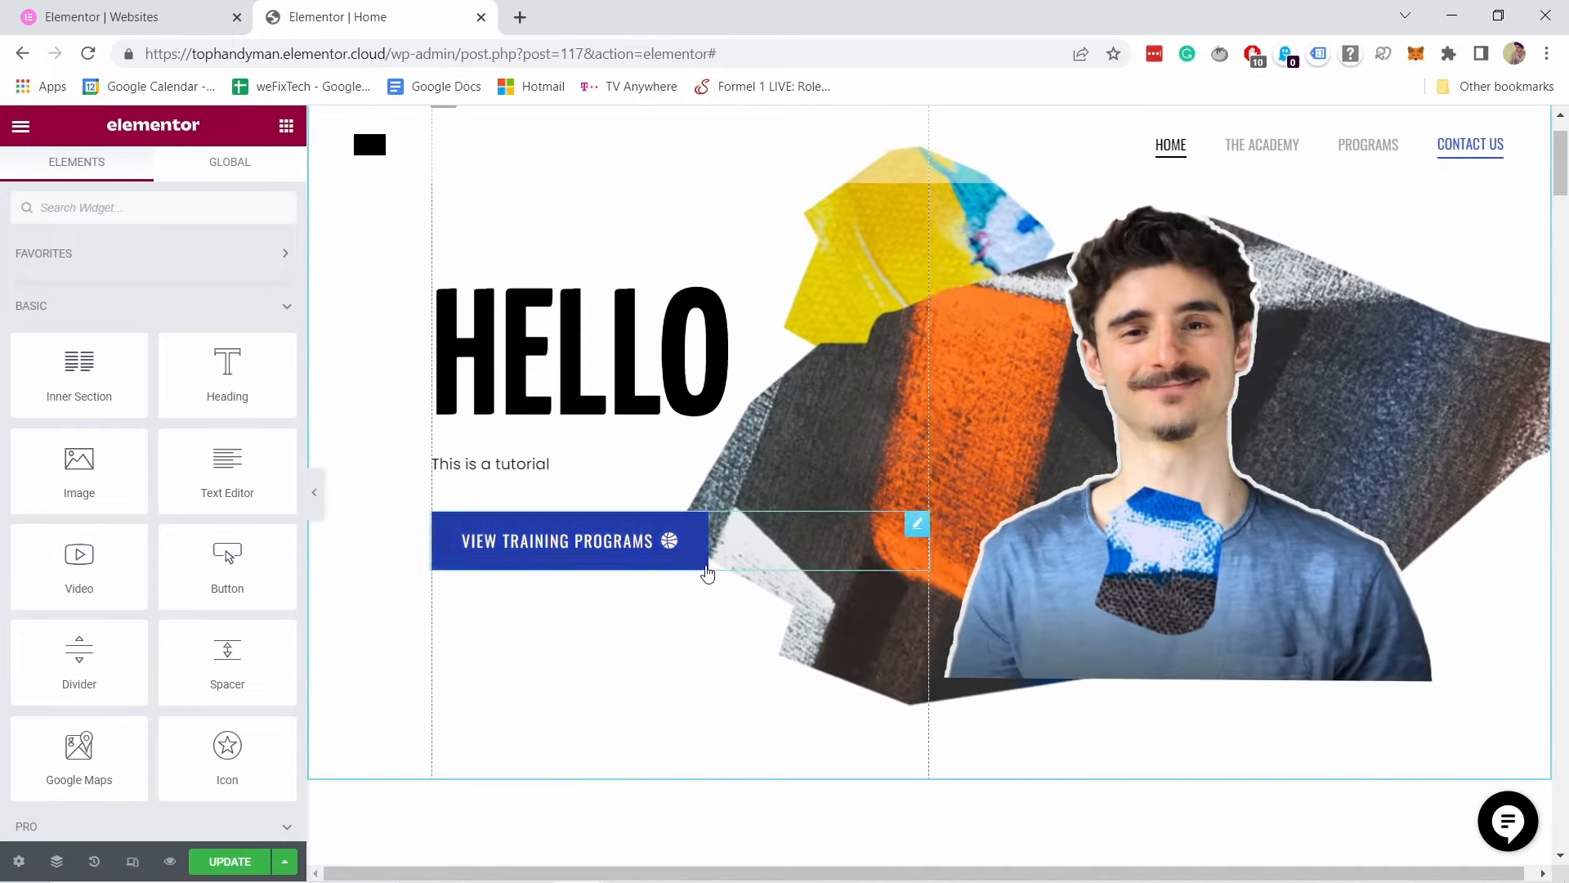
{"action": "scroll", "coordinate": [695, 548], "scroll_direction": "down", "scroll_amount": 6}
{"action": "scroll", "coordinate": [398, 390], "scroll_direction": "up", "scroll_amount": 3}
{"action": "scroll", "coordinate": [398, 390], "scroll_direction": "up", "scroll_amount": 4}
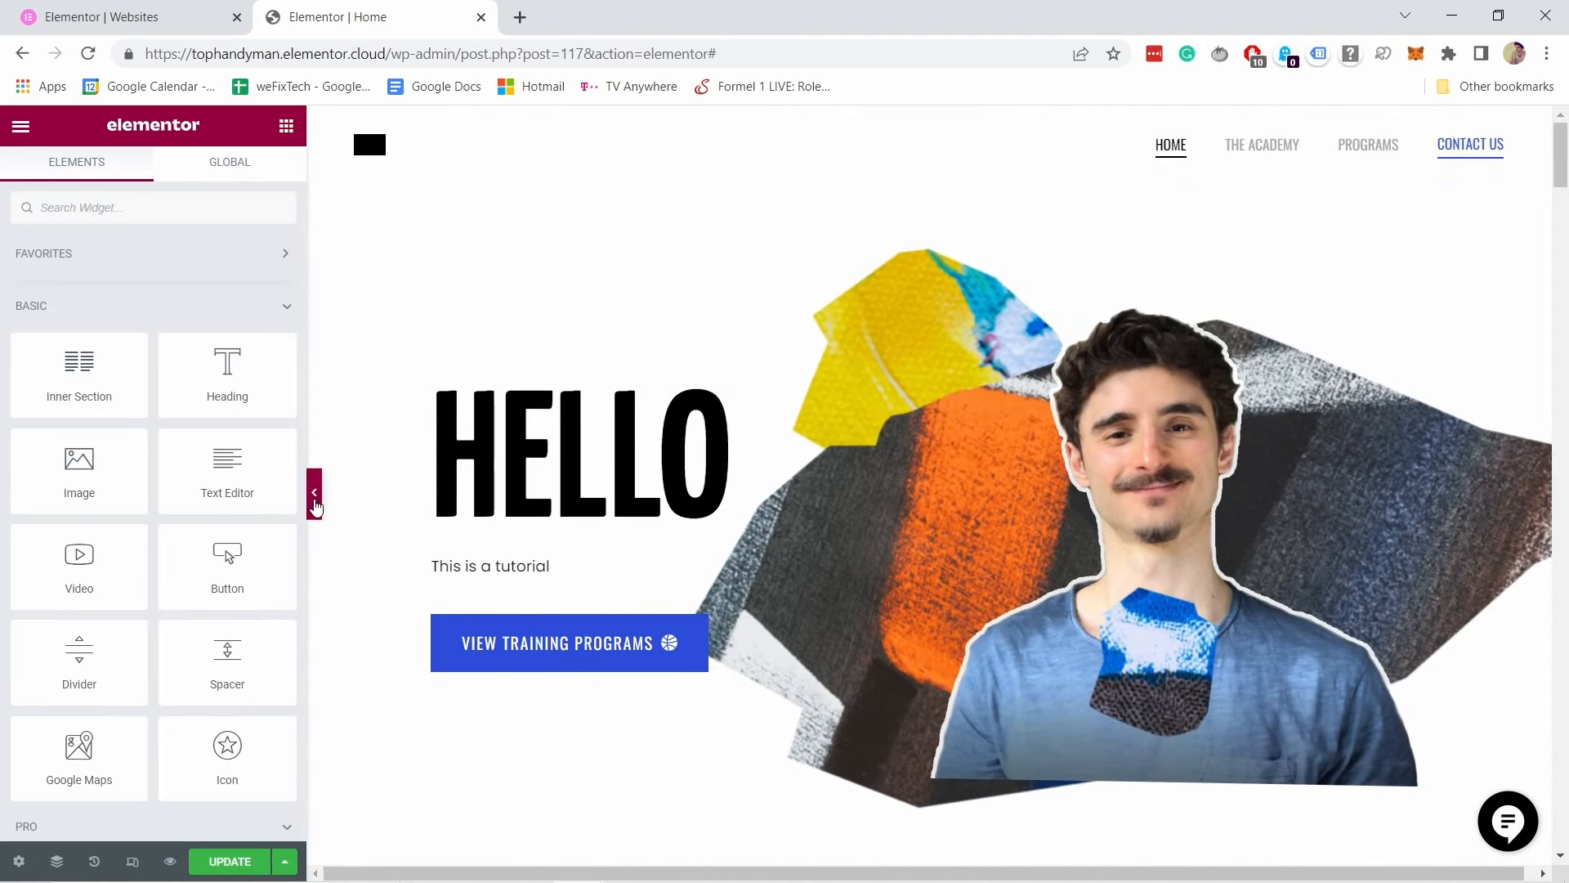
{"action": "left_click", "coordinate": [315, 494]}
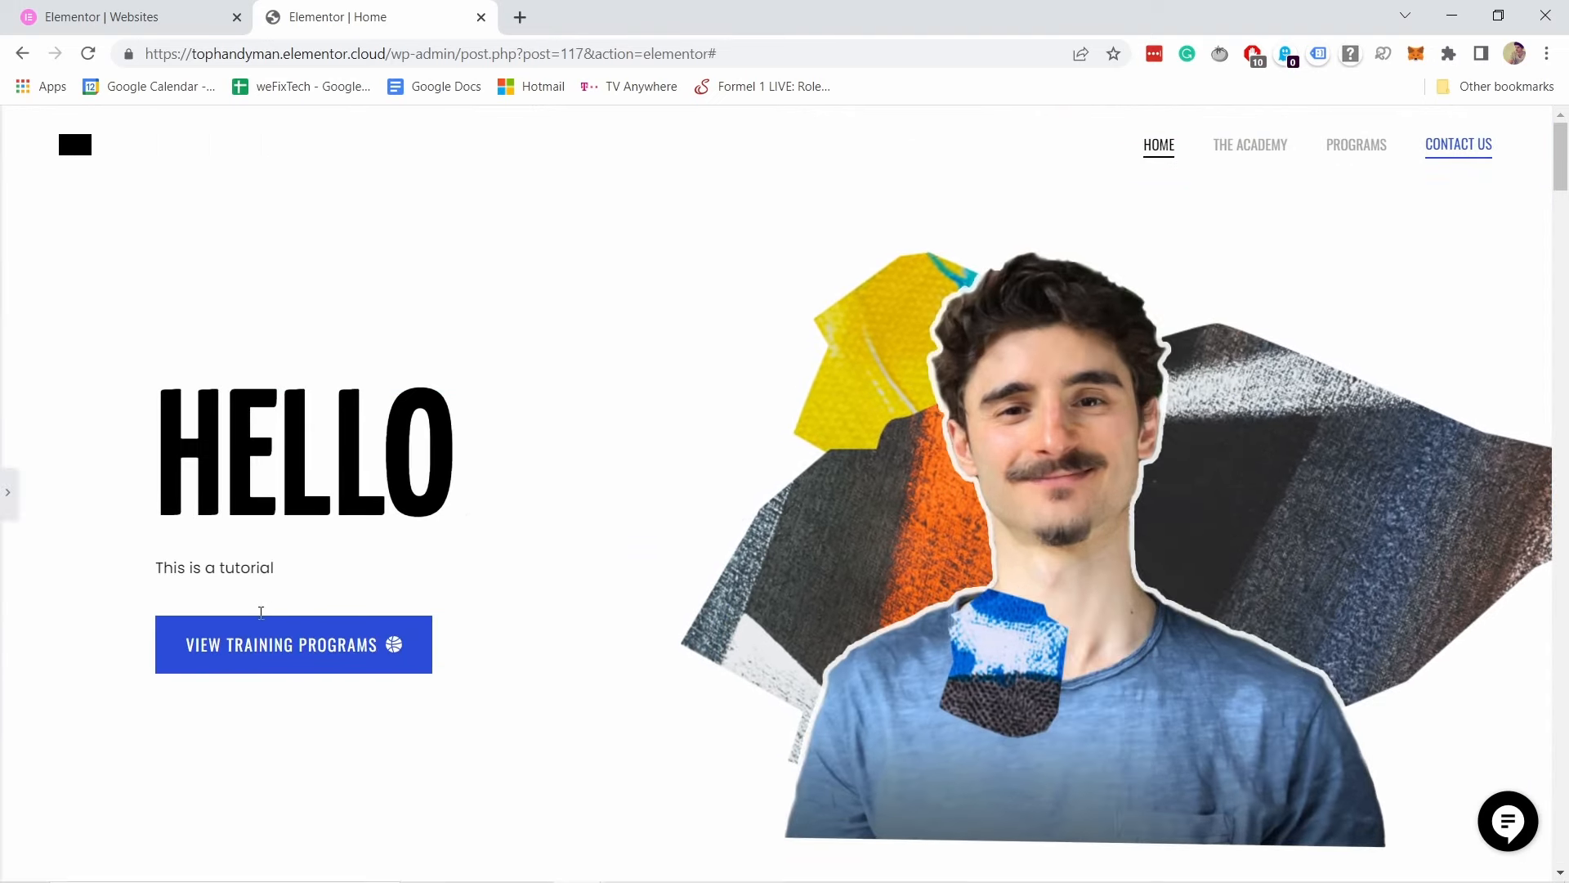
{"action": "scroll", "coordinate": [802, 393], "scroll_direction": "down", "scroll_amount": 12}
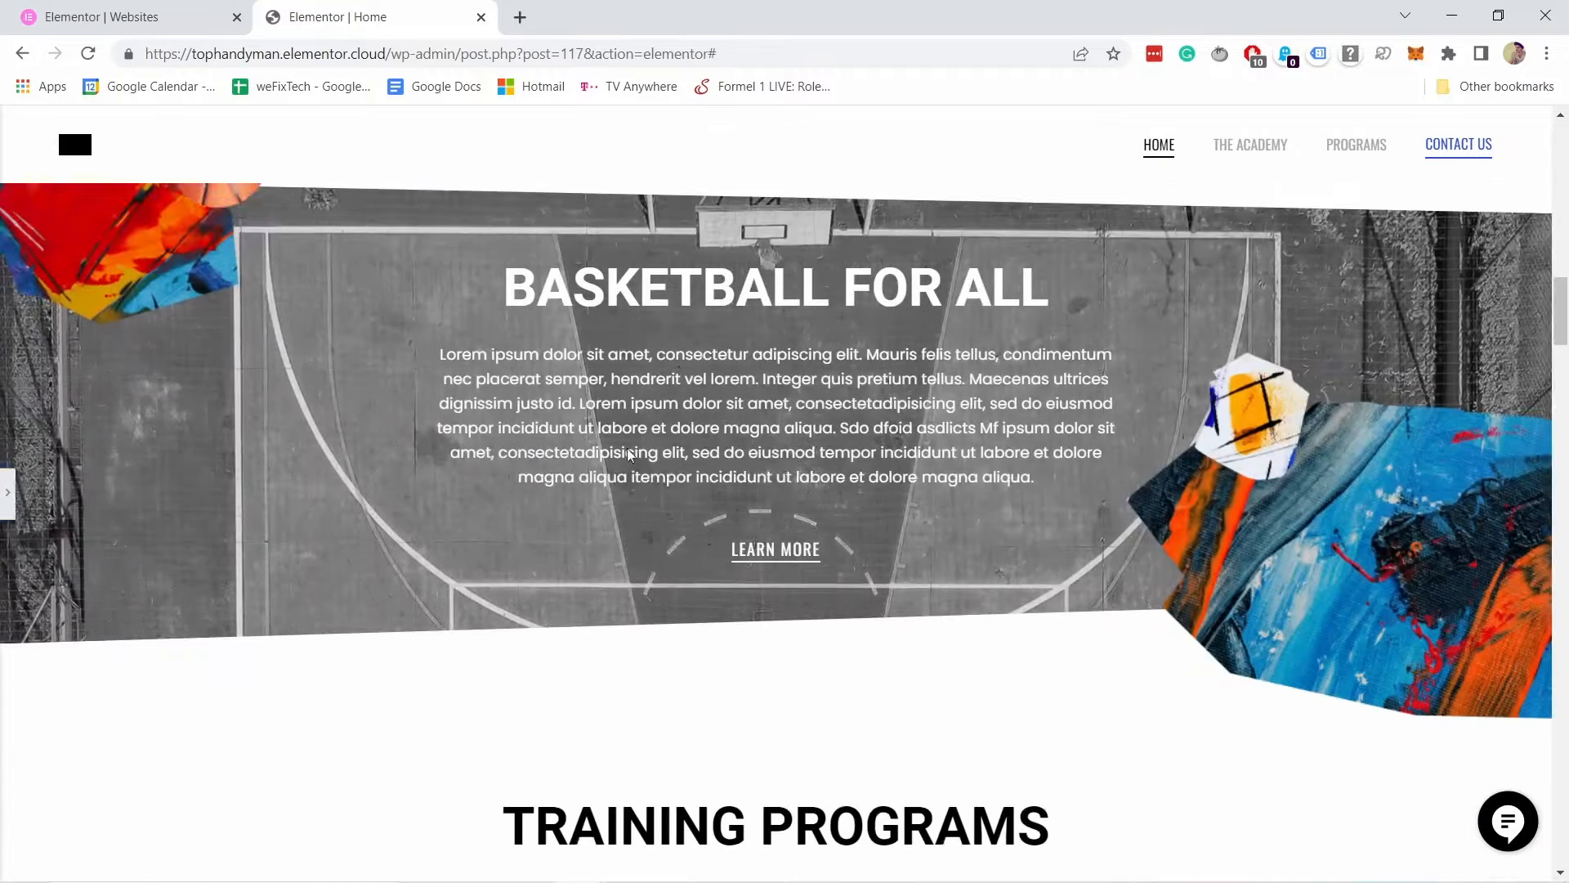
{"action": "scroll", "coordinate": [663, 483], "scroll_direction": "up", "scroll_amount": 12}
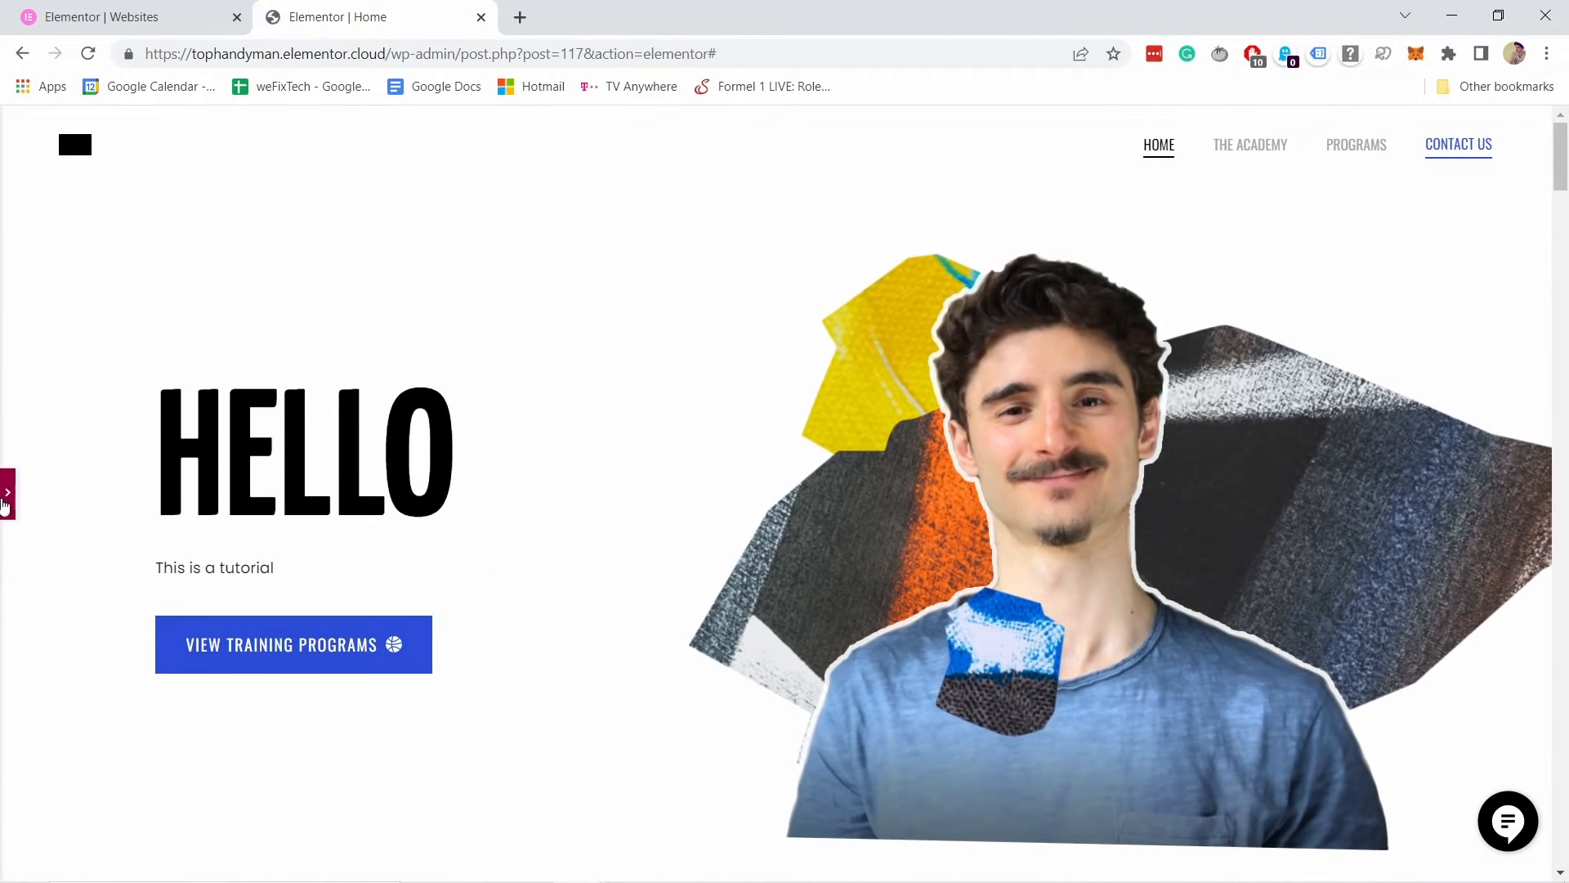
{"action": "left_click", "coordinate": [8, 493]}
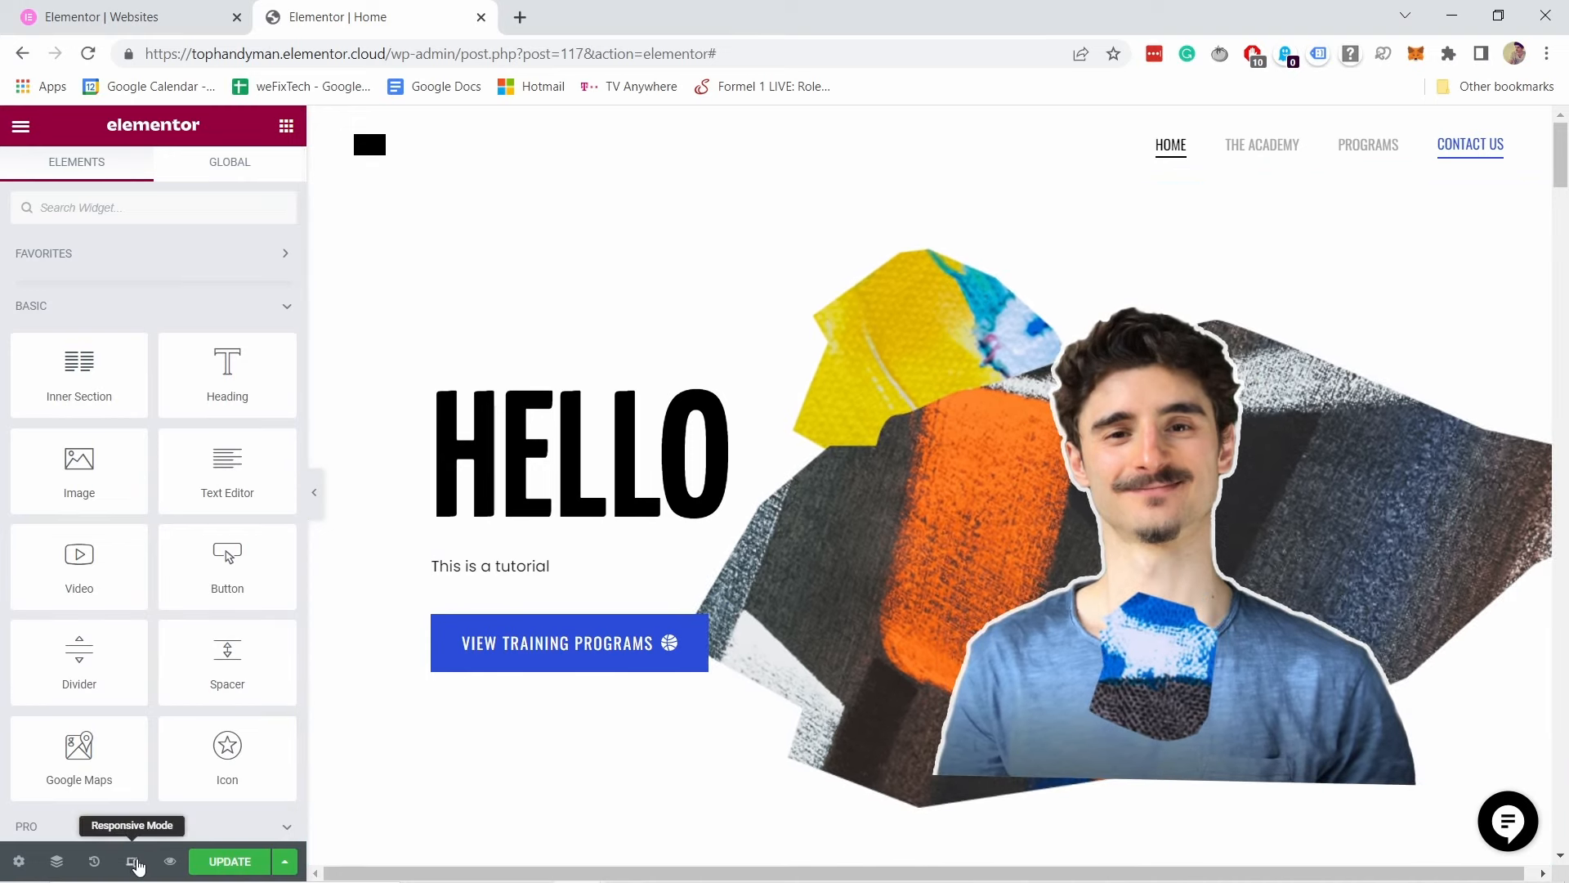
Step: Switch the page to the mobile responsive view and check the hero and Check Out Our Work sections
{"action": "left_click", "coordinate": [132, 863]}
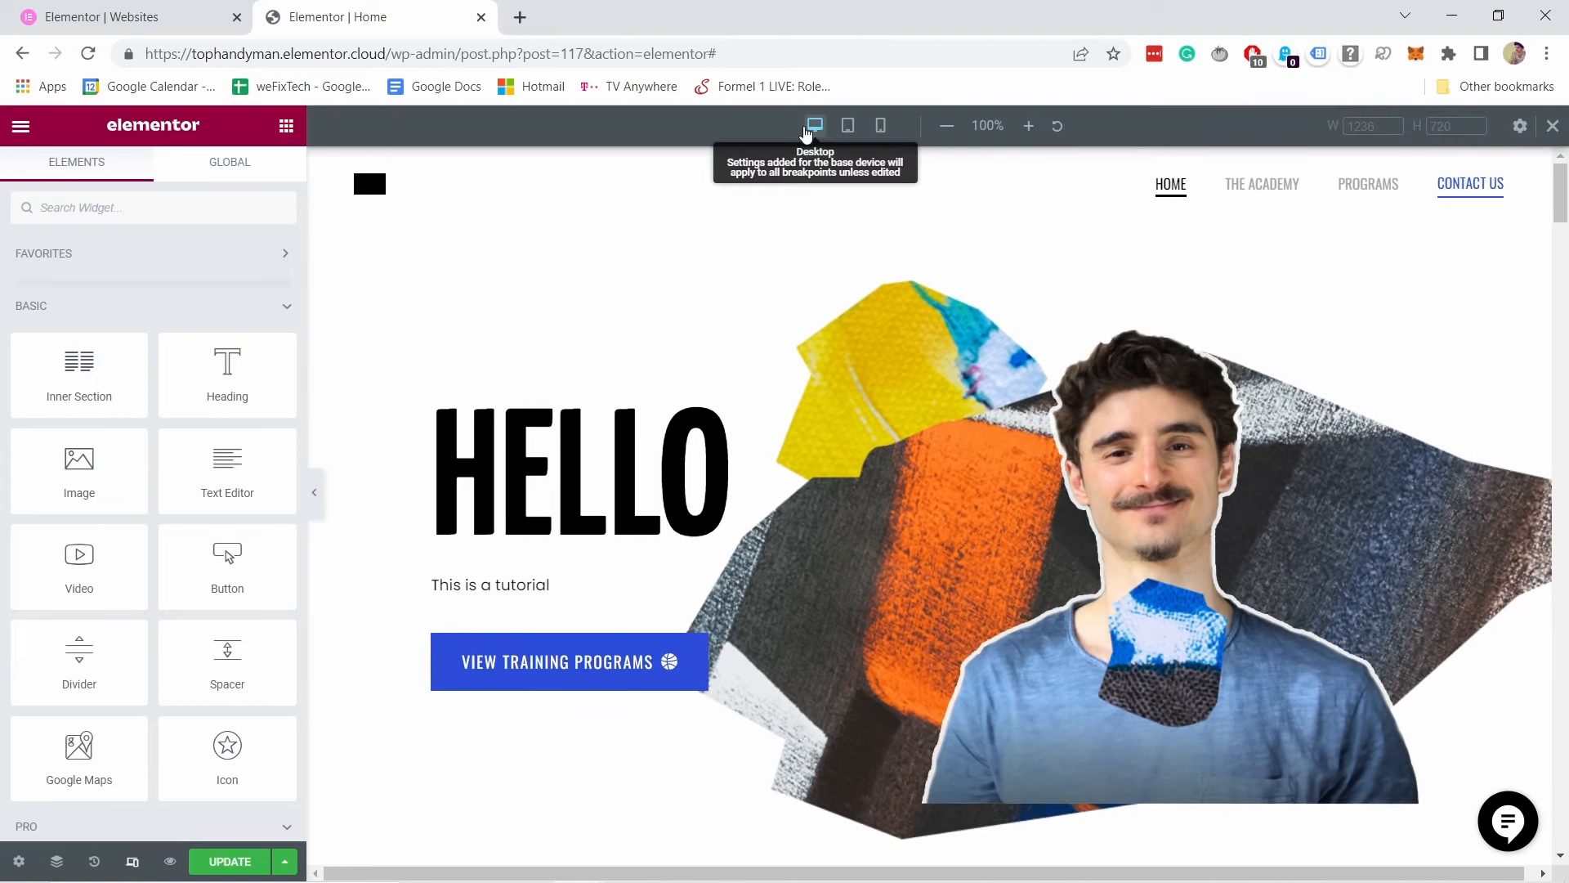
{"action": "left_click", "coordinate": [880, 127]}
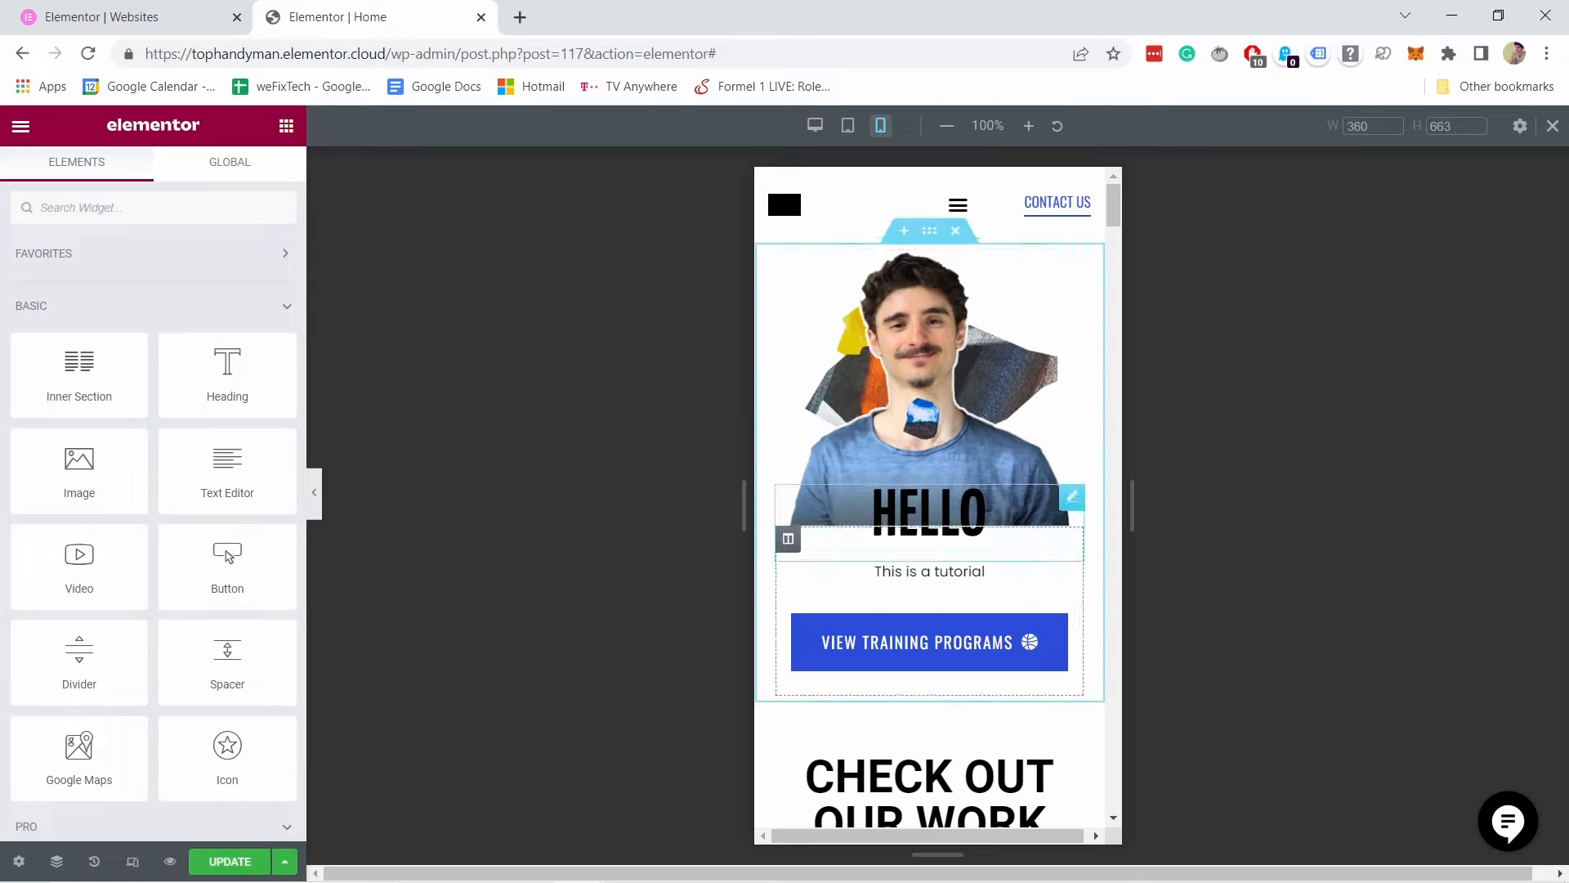
{"action": "left_click_drag", "start_coordinate": [969, 572], "coordinate": [1070, 386]}
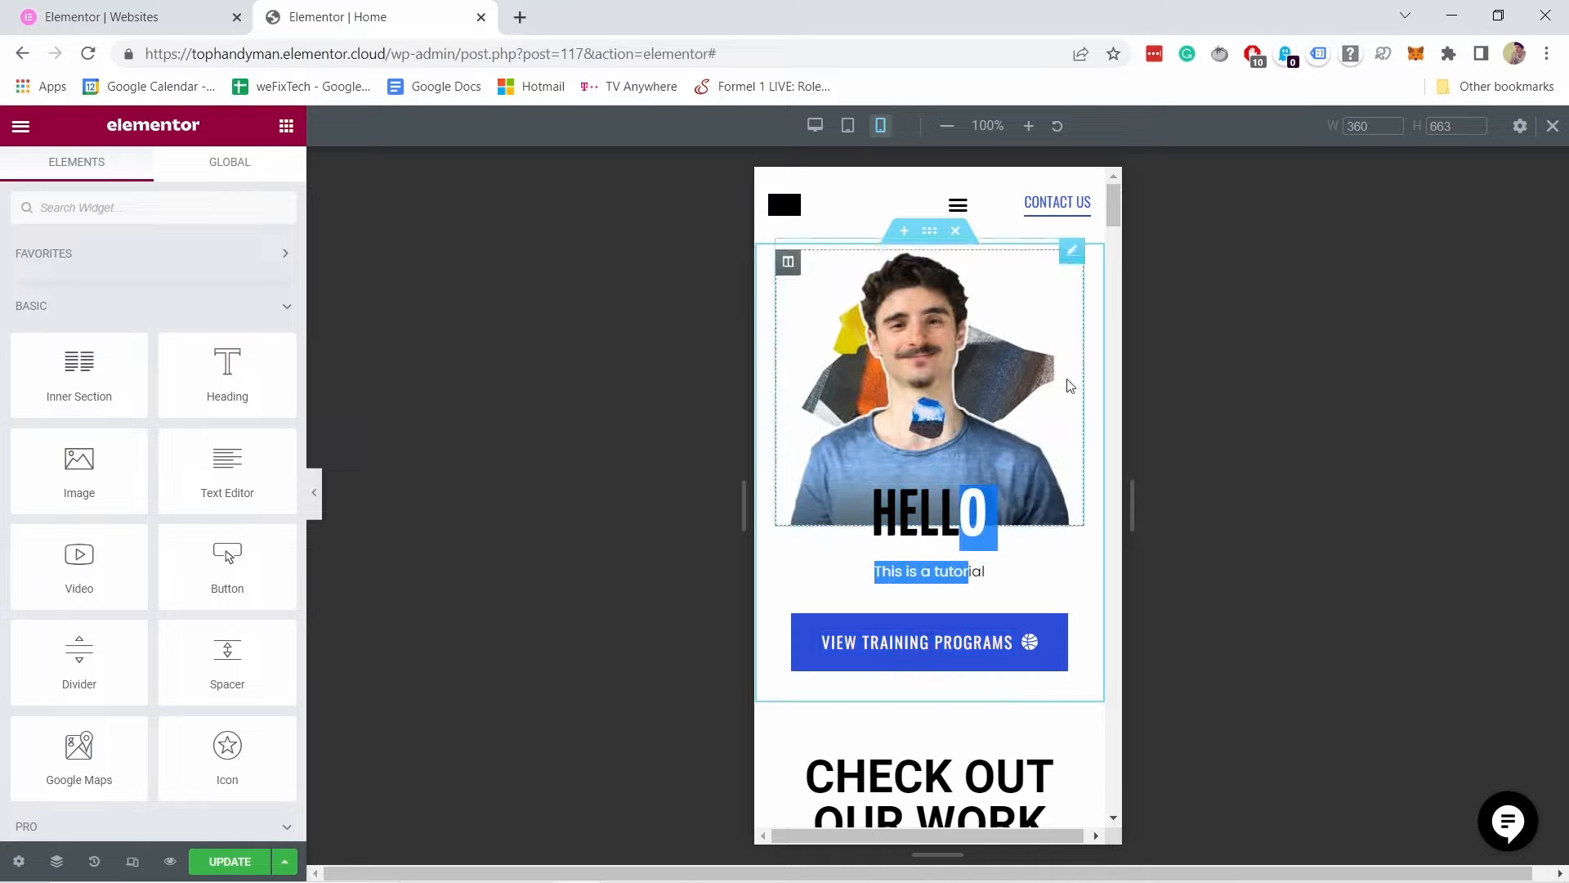
{"action": "mouse_move", "coordinate": [1114, 210]}
{"action": "left_mouse_down"}
{"action": "mouse_move", "coordinate": [1118, 360]}
{"action": "mouse_move", "coordinate": [1117, 241]}
{"action": "left_mouse_up"}
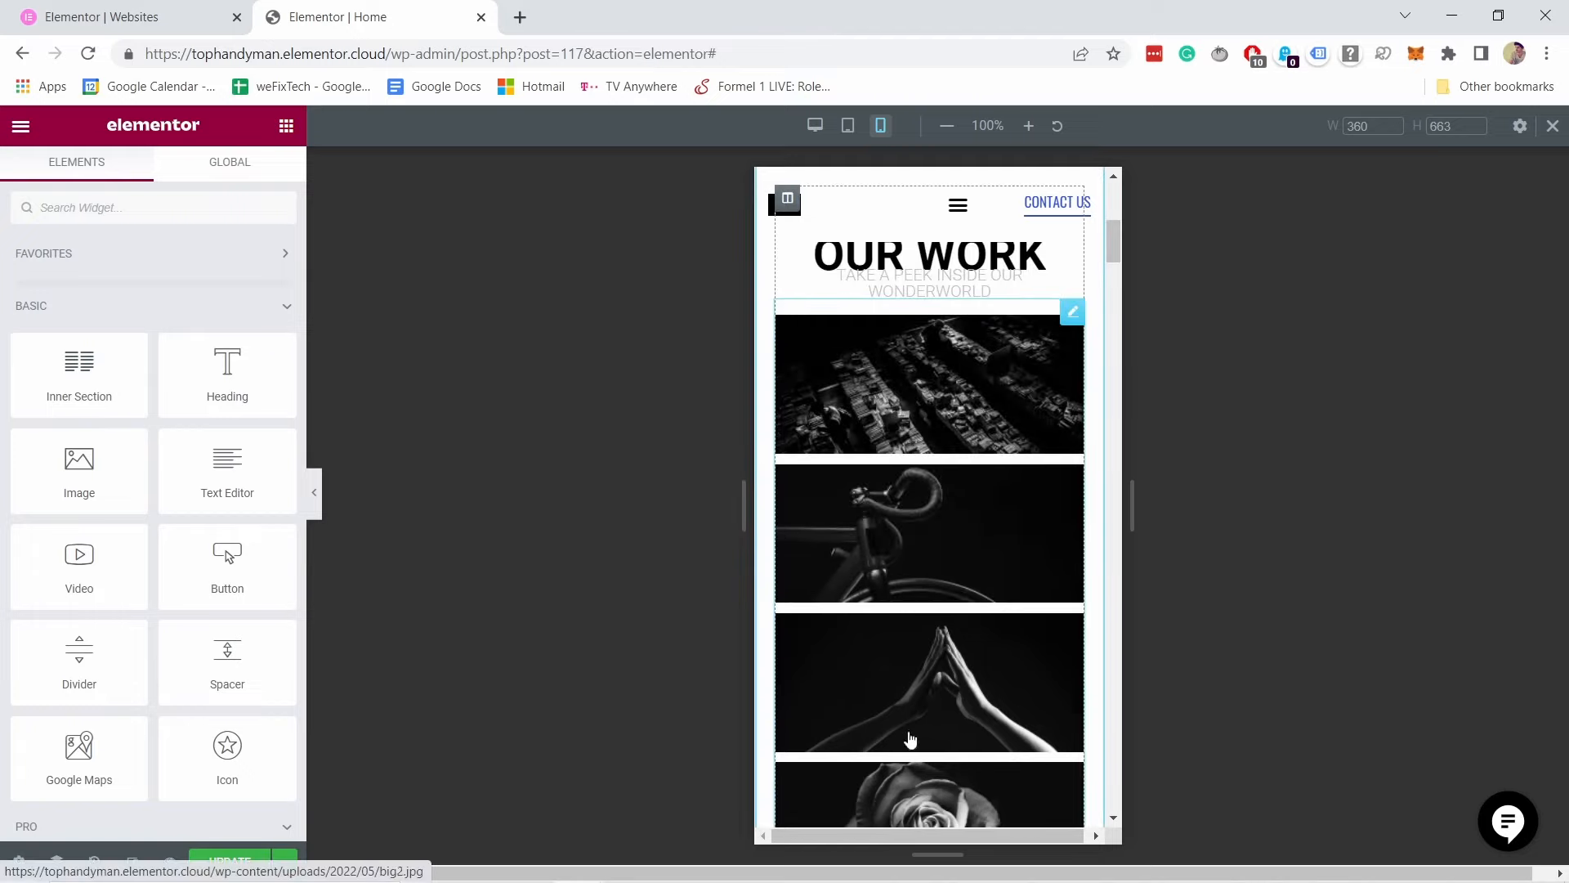
{"action": "left_click", "coordinate": [956, 476]}
{"action": "scroll", "coordinate": [932, 491], "scroll_direction": "up", "scroll_amount": 3}
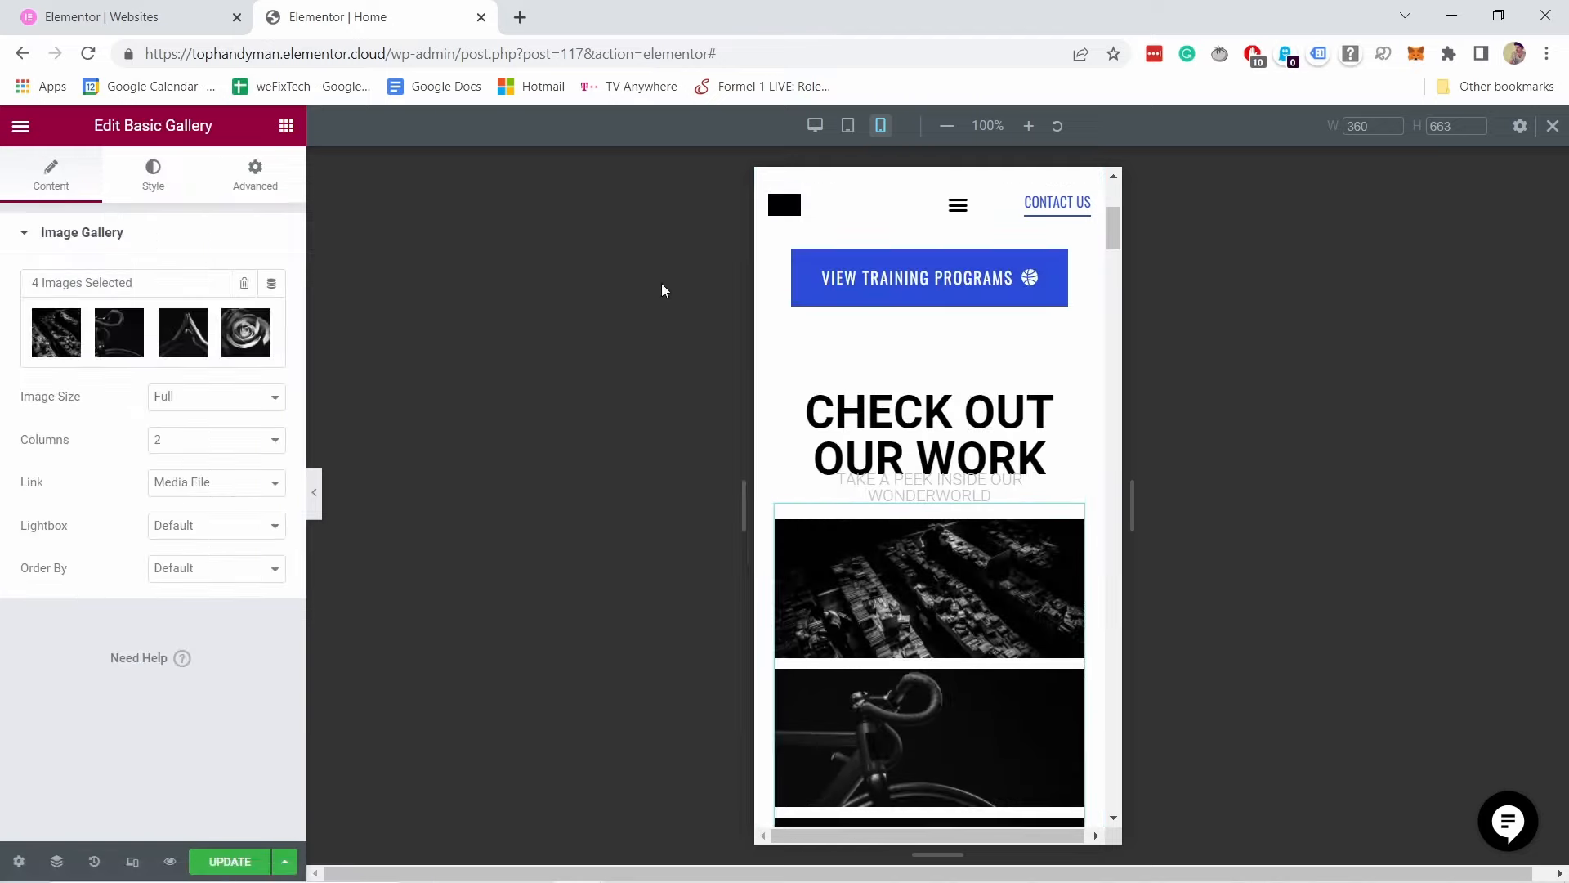
Step: Set the mobile font size of the Check Out Our Work heading to 26 px in its typography settings
{"action": "left_click", "coordinate": [897, 435]}
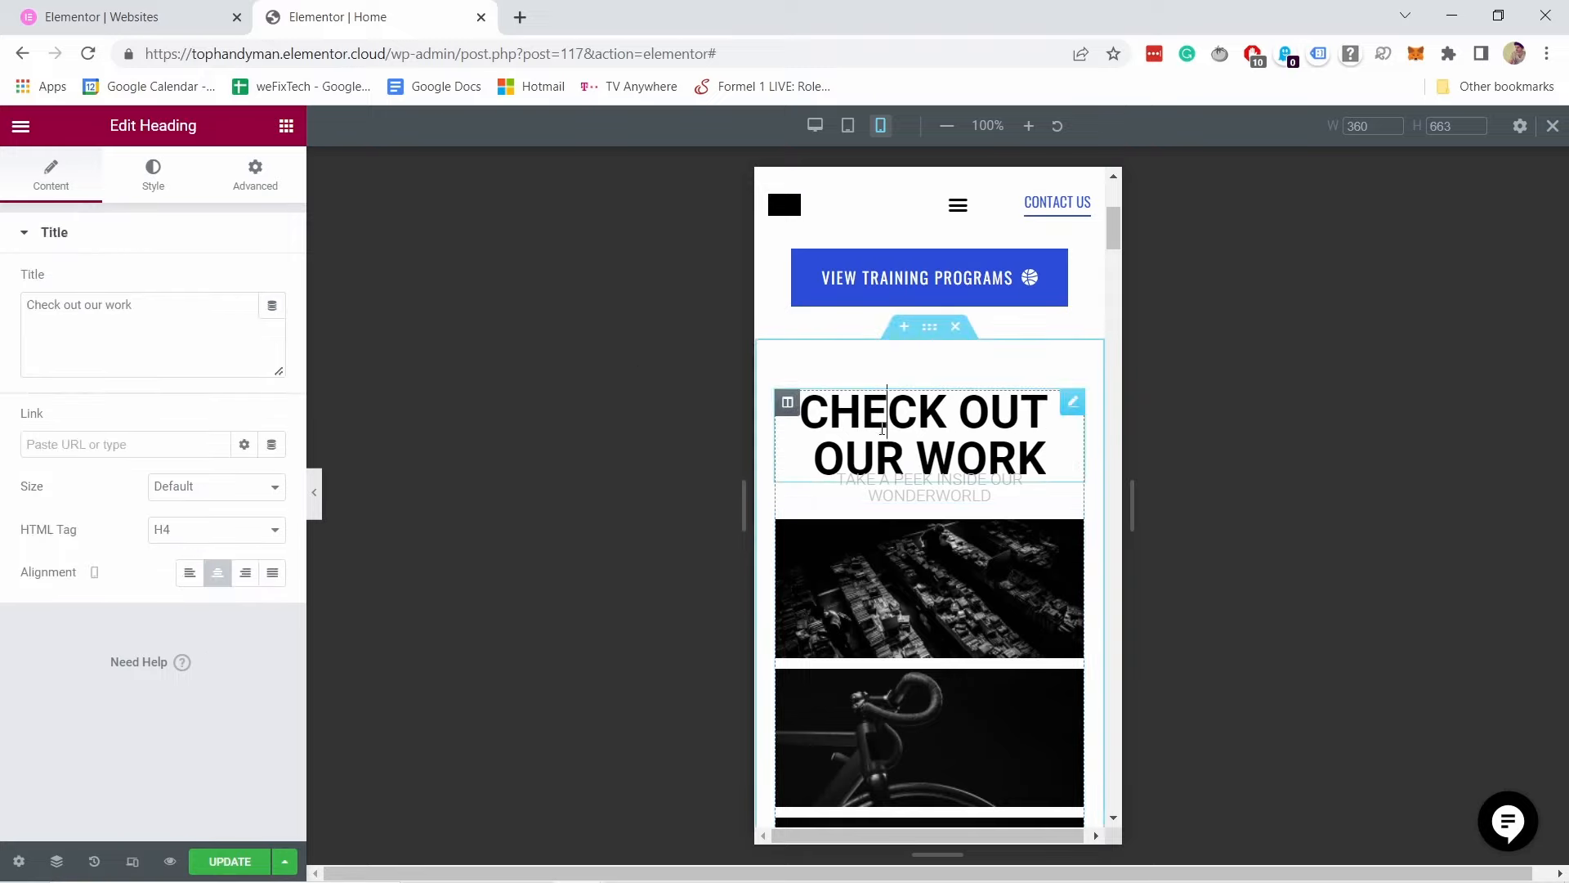
{"action": "left_click_drag", "start_coordinate": [1050, 453], "coordinate": [735, 392]}
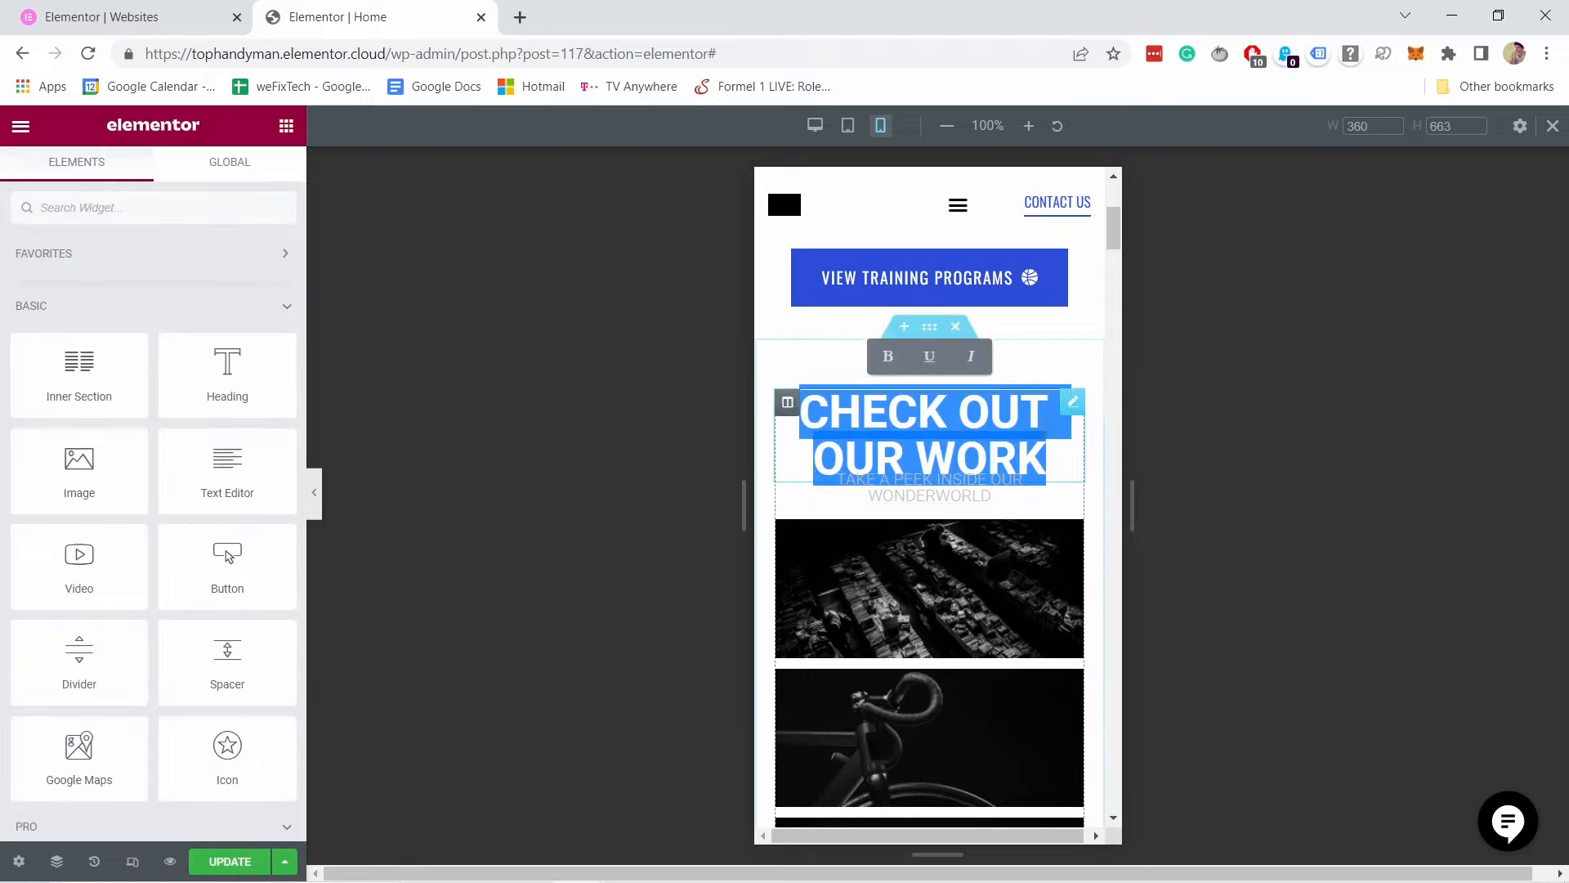
{"action": "left_click", "coordinate": [926, 429]}
{"action": "left_click", "coordinate": [157, 185]}
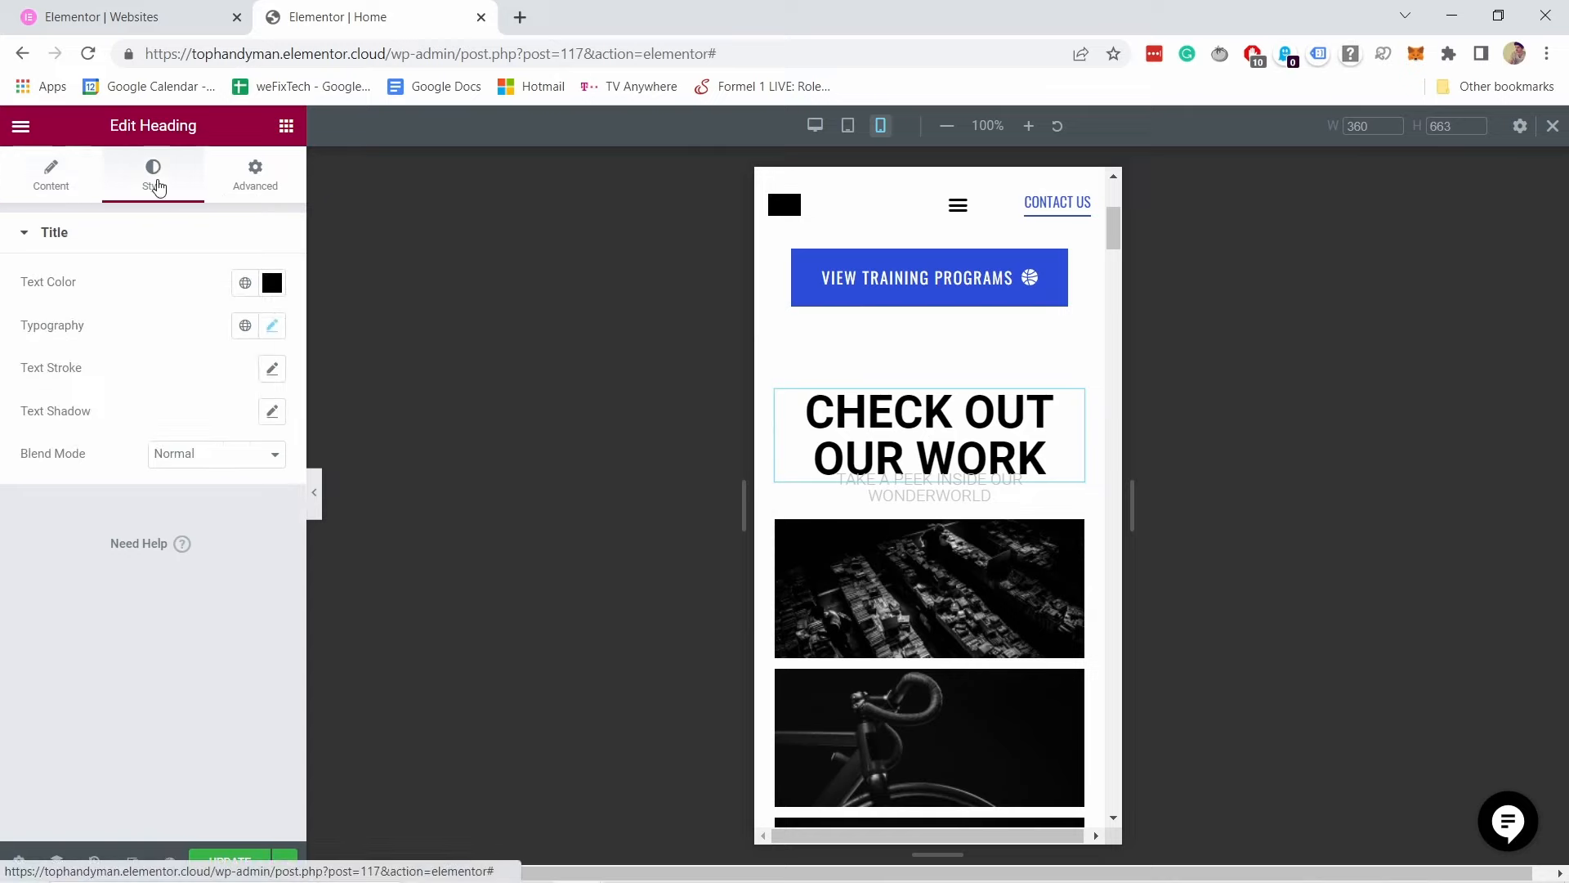
{"action": "left_click", "coordinate": [273, 326]}
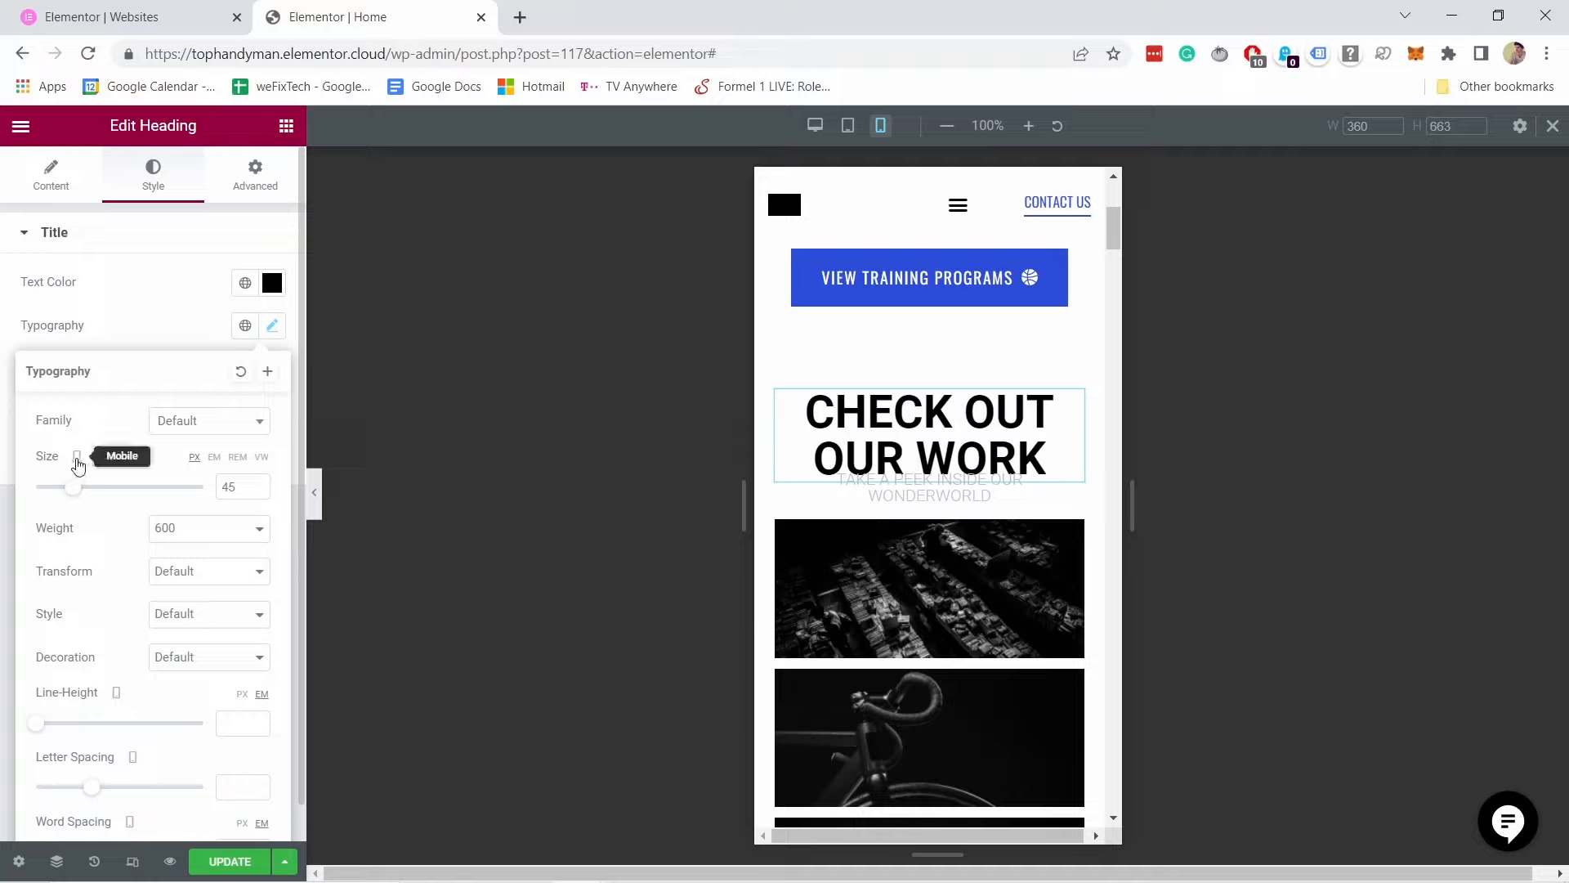
{"action": "left_click", "coordinate": [77, 457]}
{"action": "left_click", "coordinate": [77, 462]}
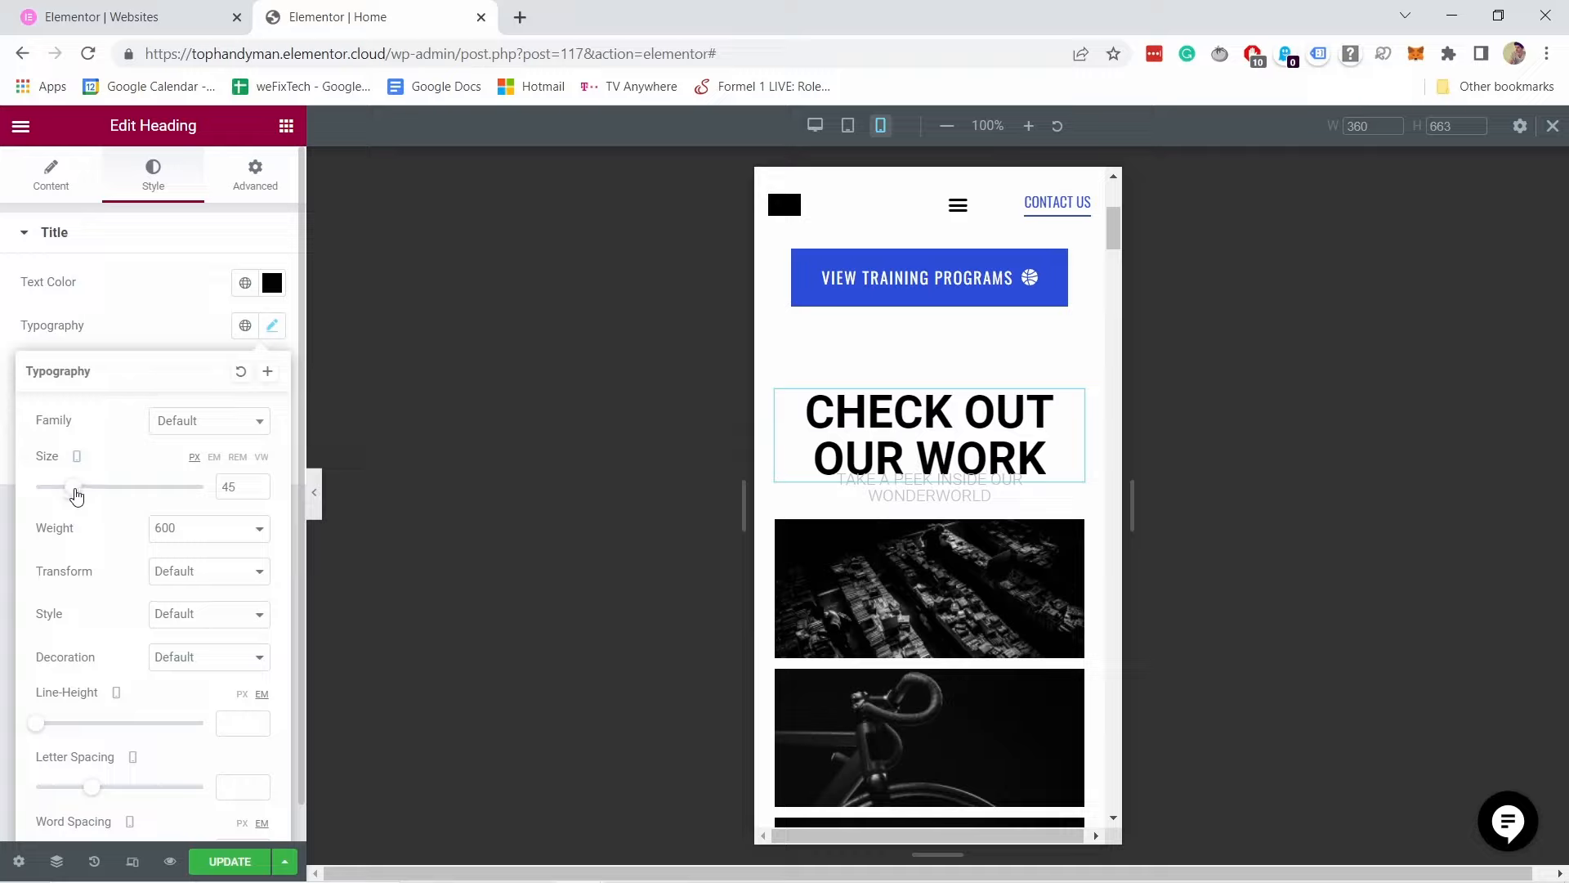
{"action": "left_click_drag", "start_coordinate": [76, 490], "coordinate": [61, 490]}
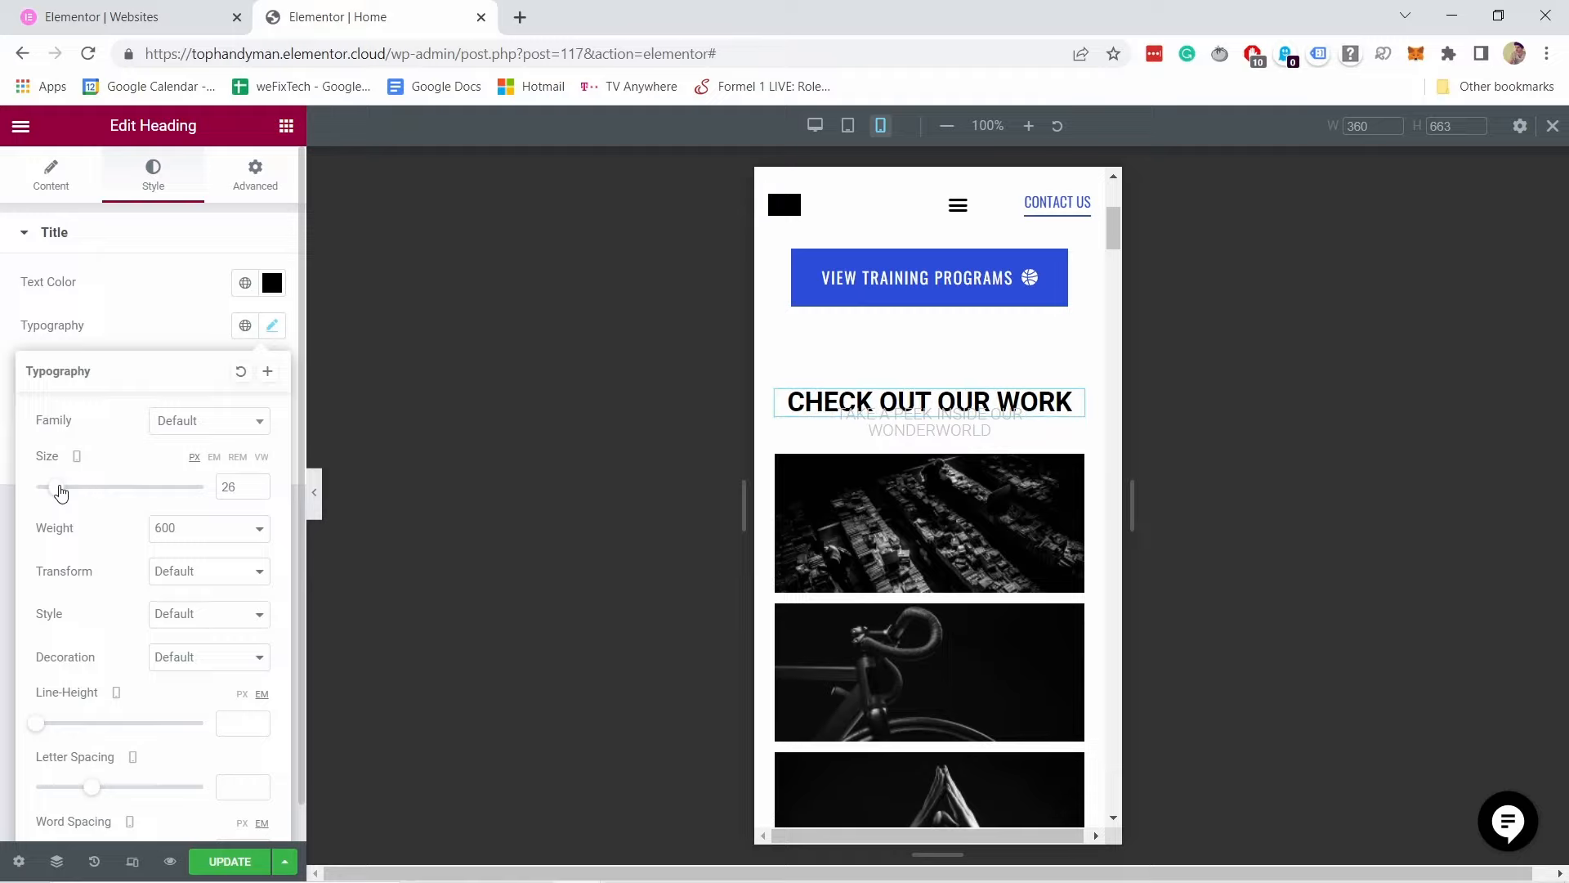
{"action": "left_click", "coordinate": [149, 342]}
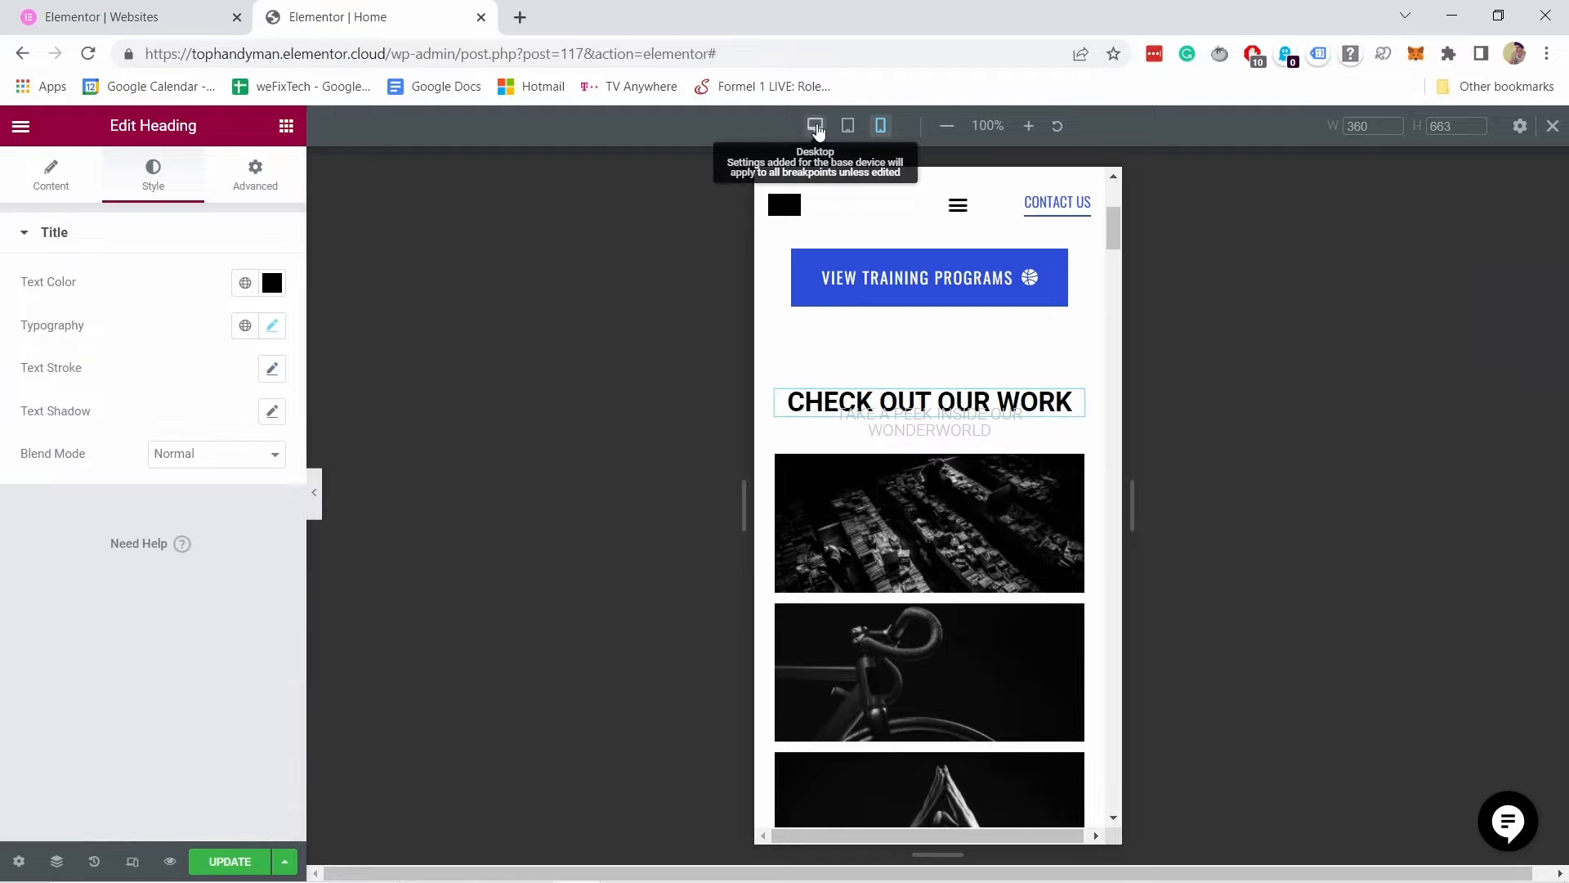
Step: Return to the desktop view and check the Check Out Our Work heading's typography settings there
{"action": "left_click", "coordinate": [816, 128]}
{"action": "left_click", "coordinate": [836, 643]}
{"action": "left_click", "coordinate": [785, 644]}
{"action": "left_click", "coordinate": [700, 642]}
{"action": "left_click", "coordinate": [579, 617]}
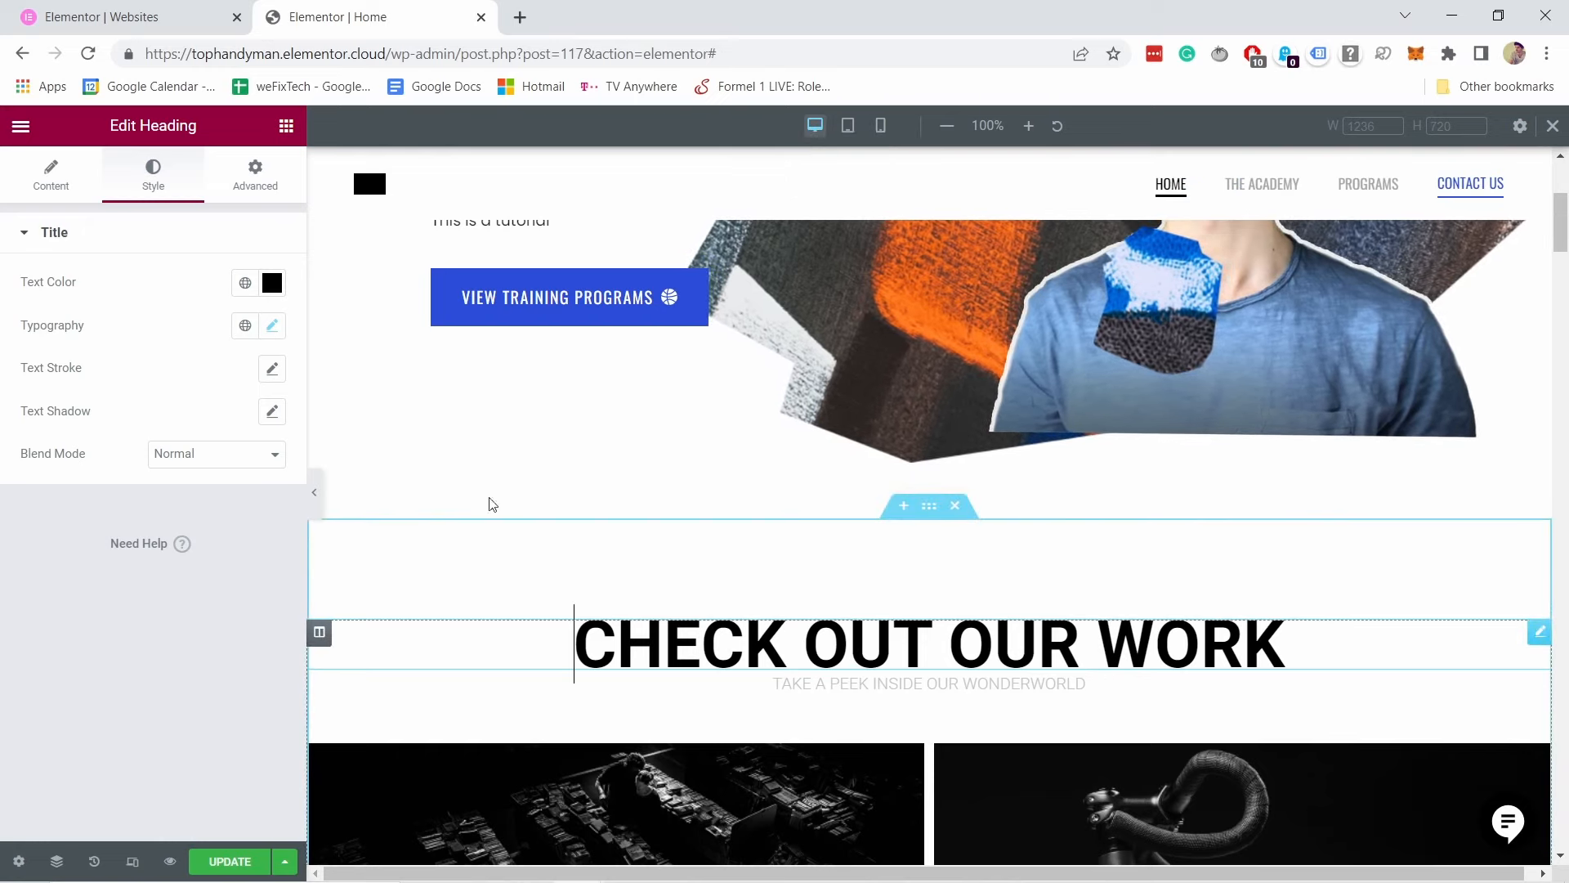
{"action": "left_click", "coordinate": [272, 326]}
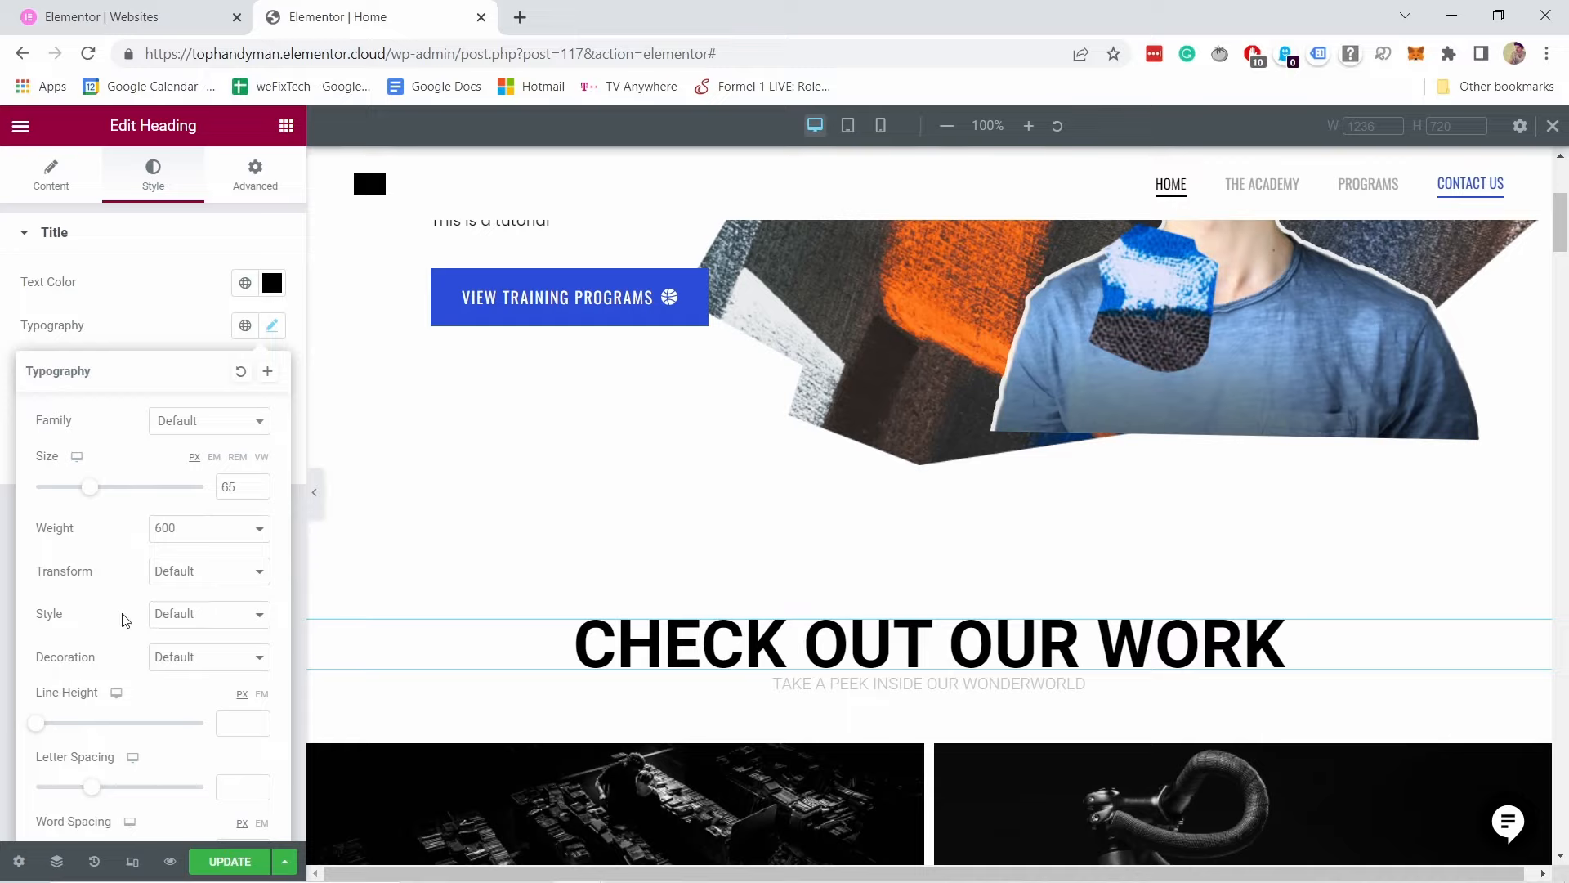
{"action": "scroll", "coordinate": [147, 678], "scroll_direction": "down", "scroll_amount": 1}
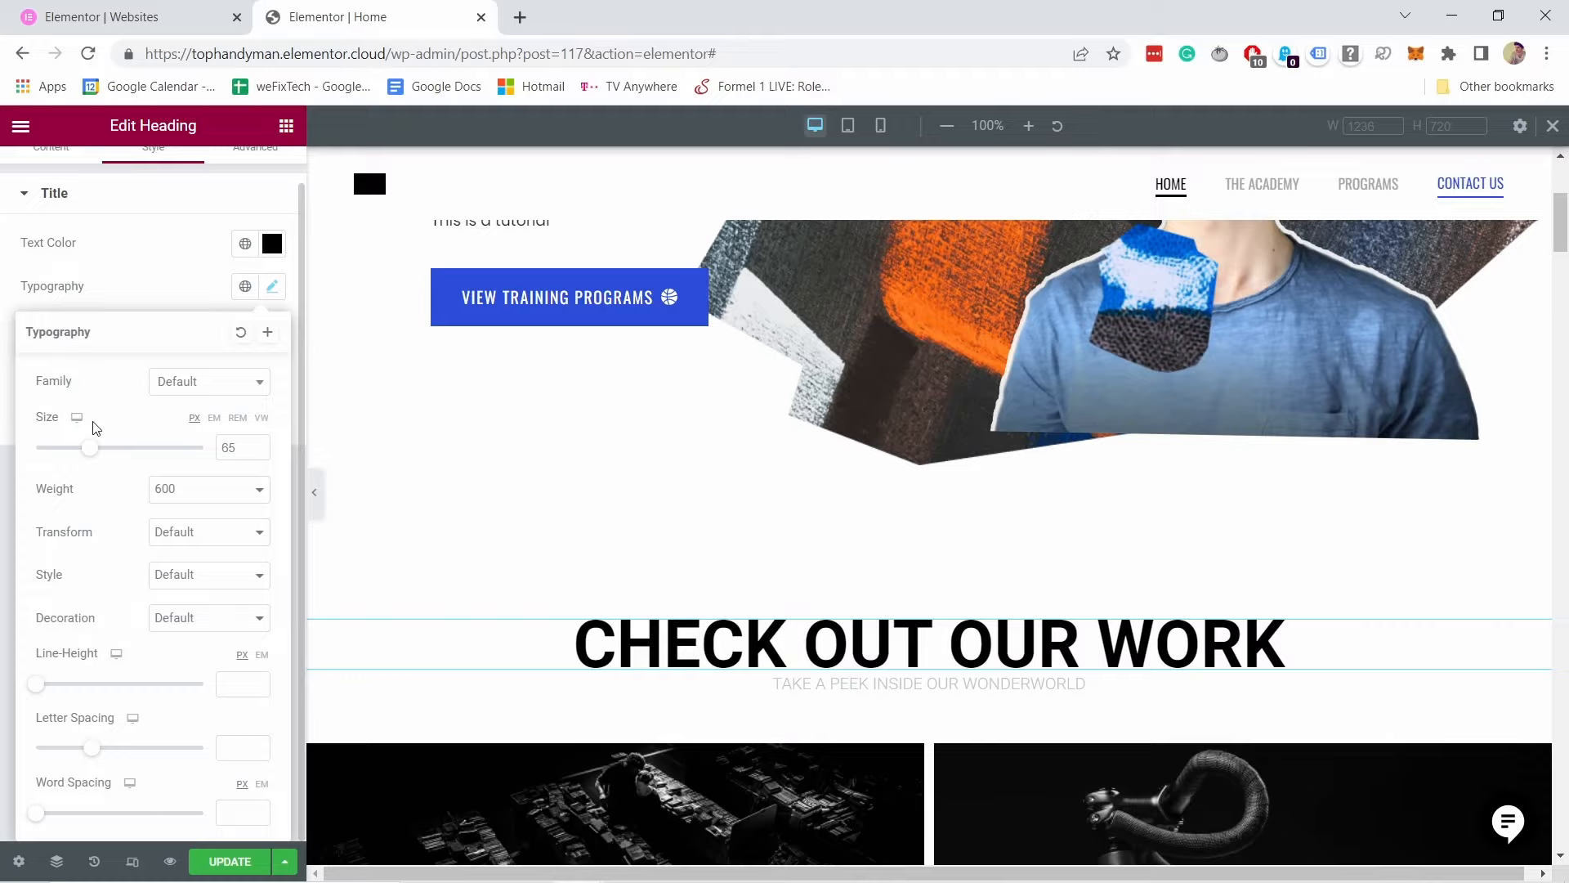
Step: Return to the heading's content settings and update the page to save the changes
{"action": "left_click", "coordinate": [51, 171]}
{"action": "scroll", "coordinate": [663, 395], "scroll_direction": "down", "scroll_amount": 2}
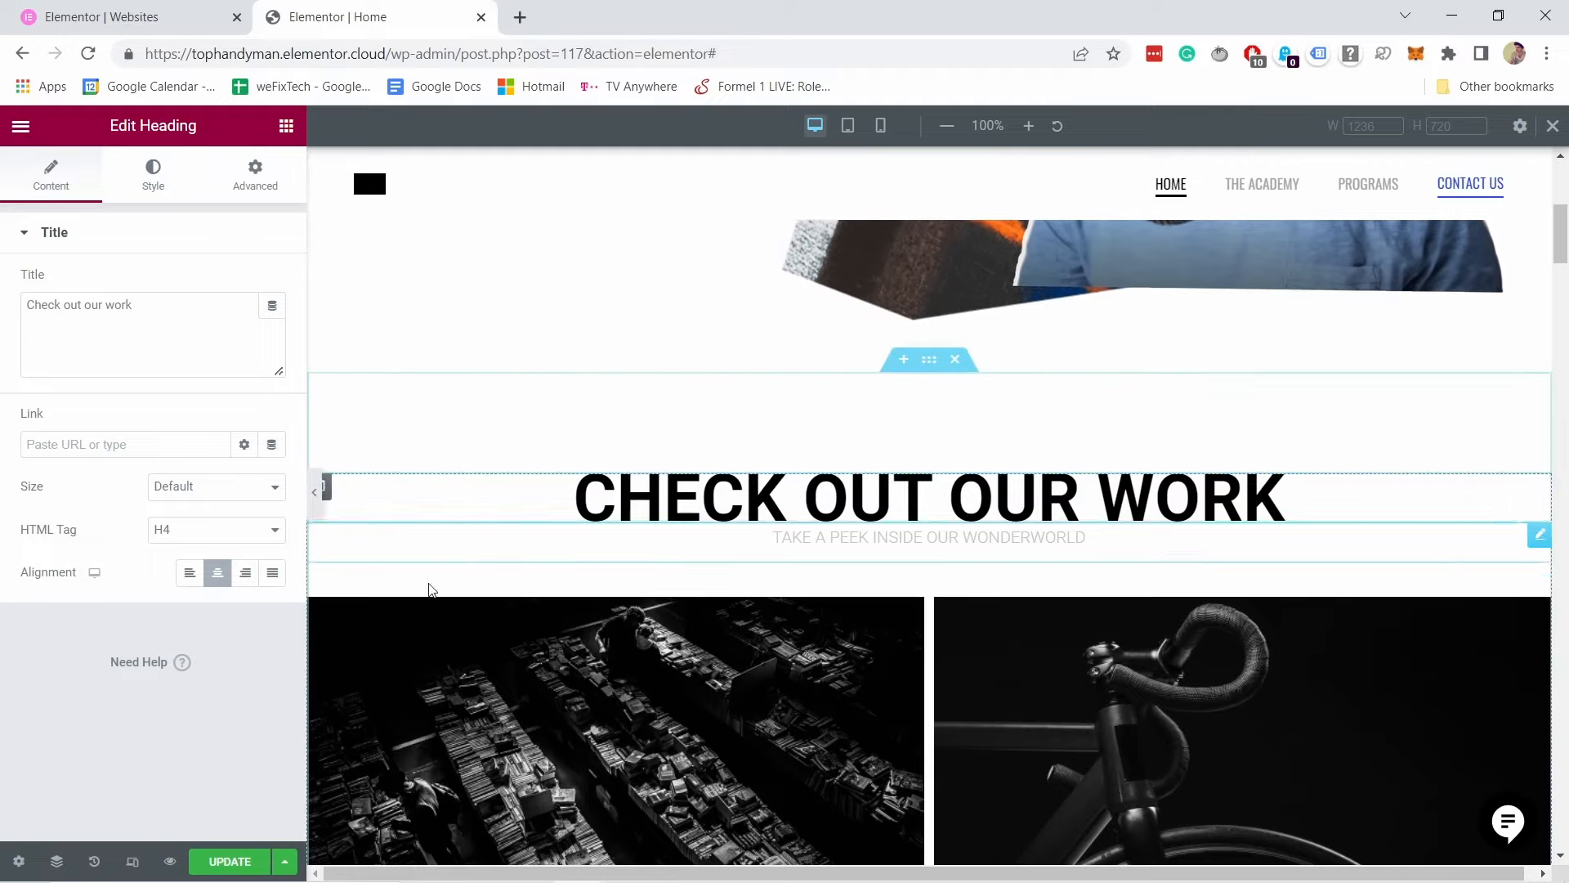
{"action": "left_click", "coordinate": [228, 863]}
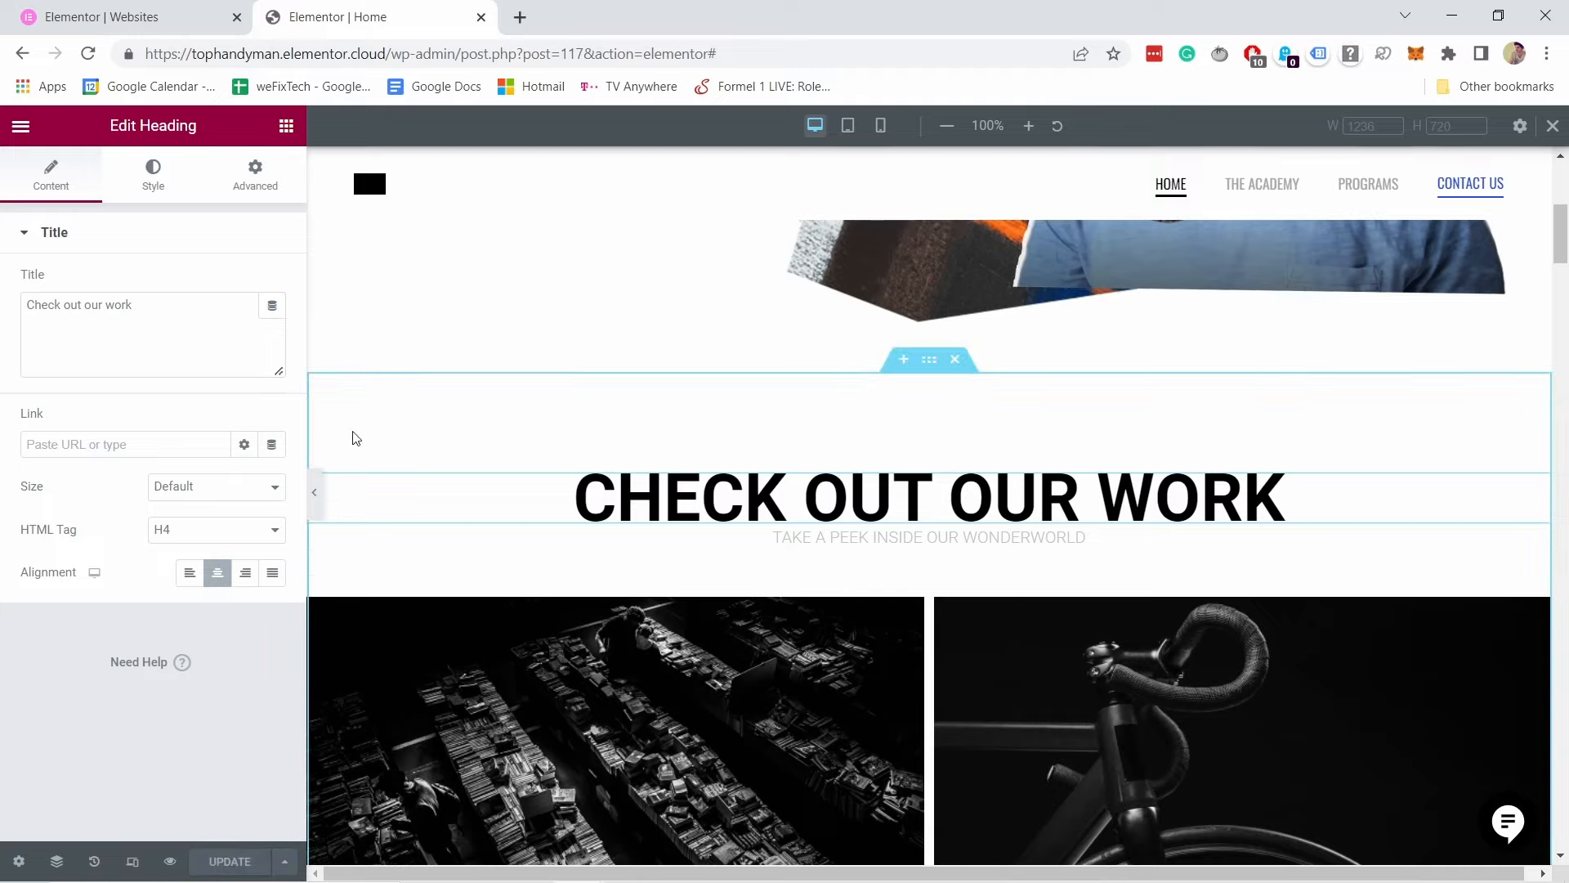
Step: Change the global Accent color to orange #D8810C in the site settings
{"action": "left_click", "coordinate": [20, 131]}
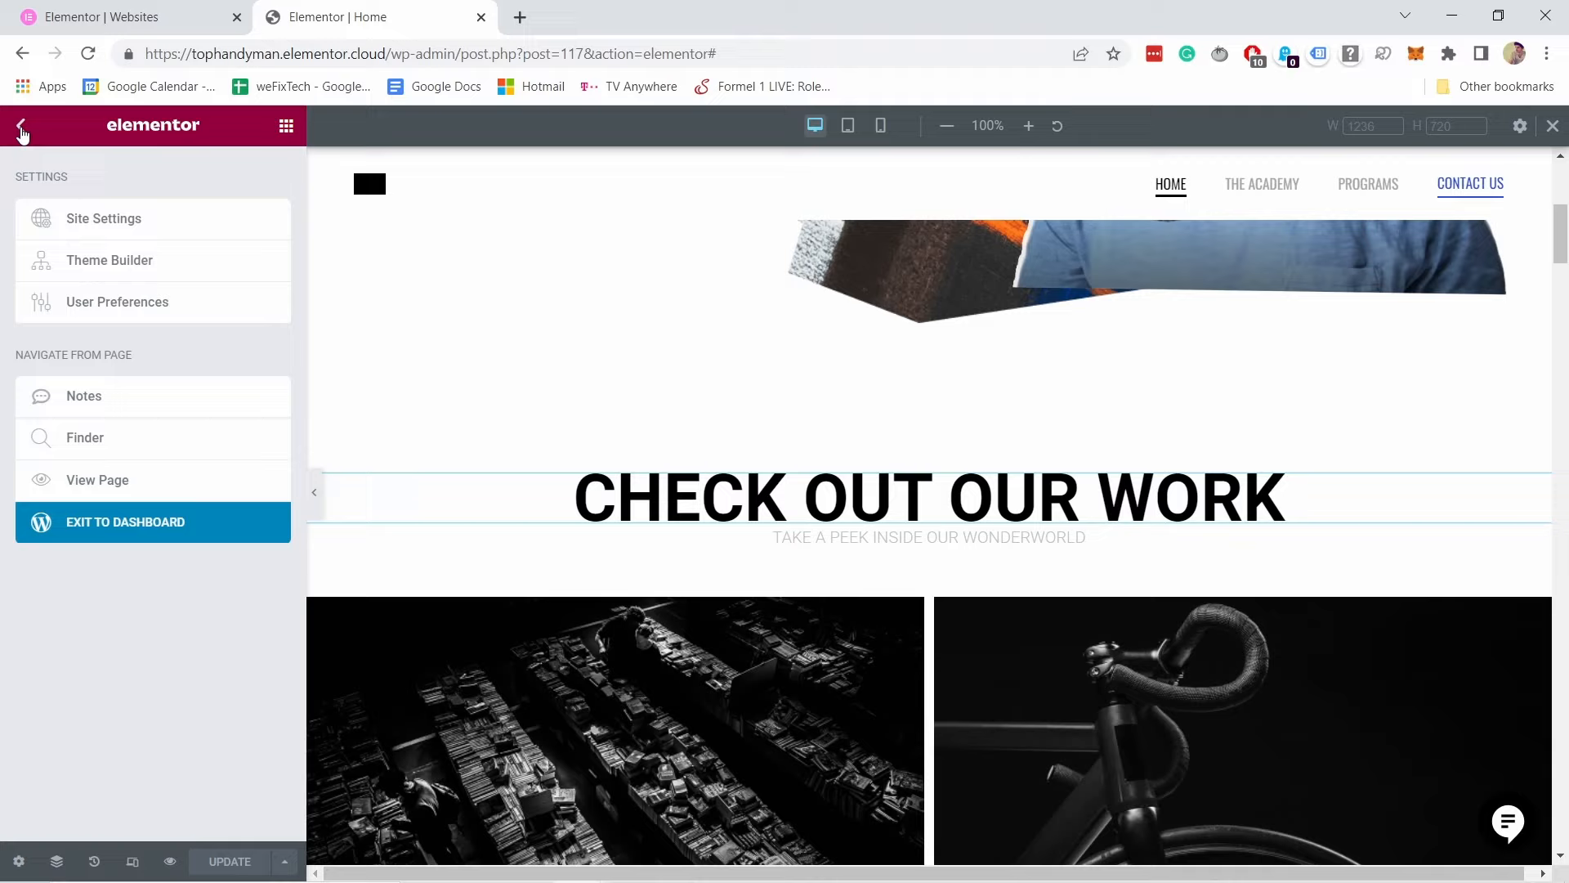
{"action": "left_click", "coordinate": [111, 228]}
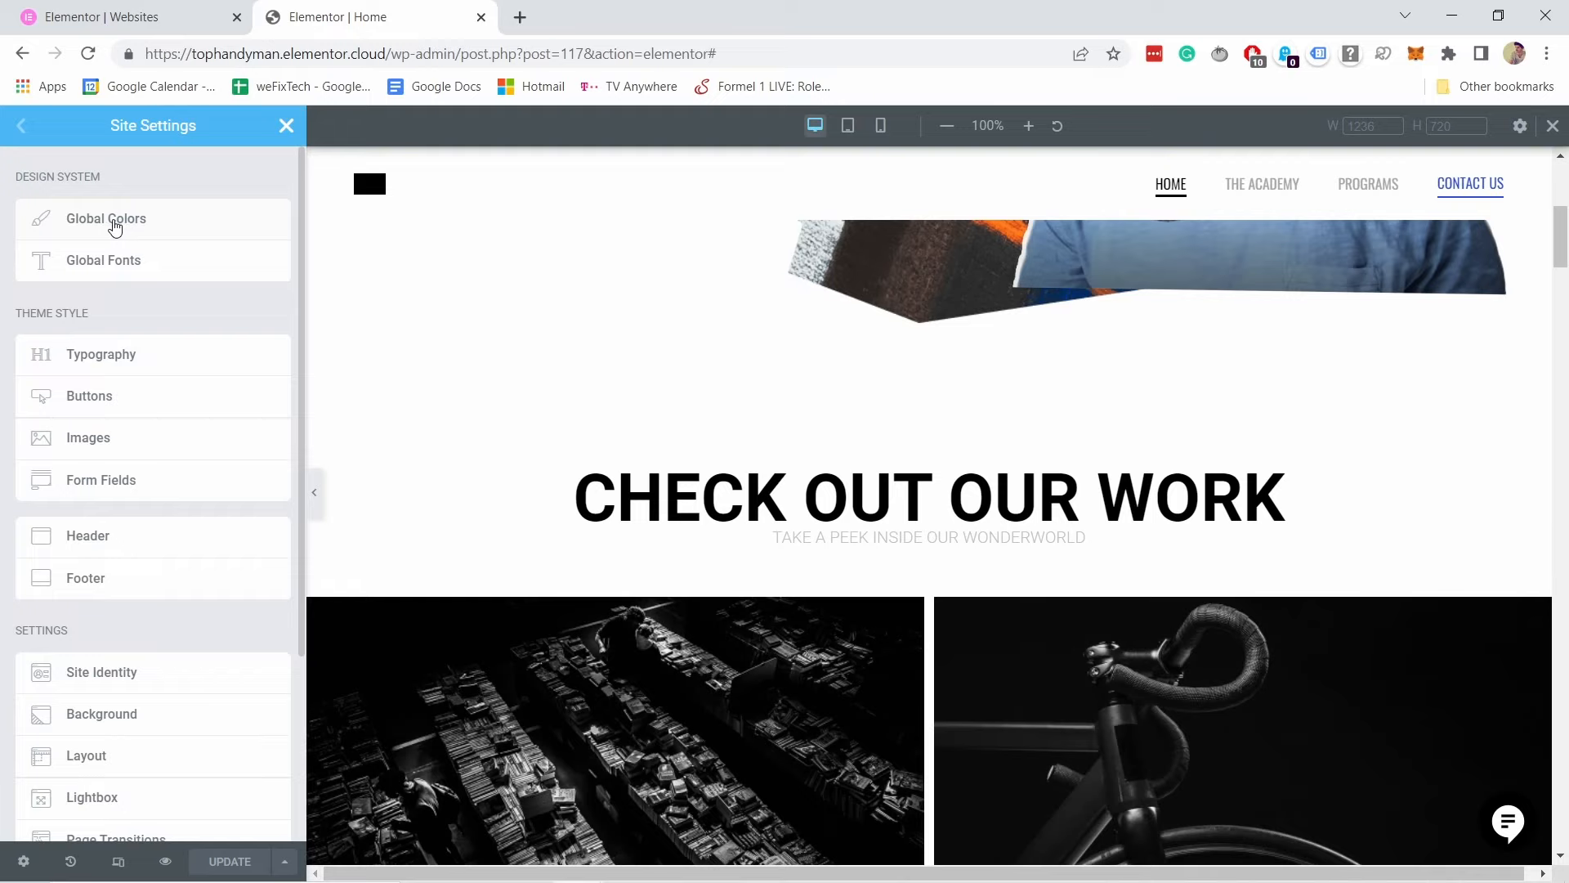
{"action": "left_click", "coordinate": [117, 233]}
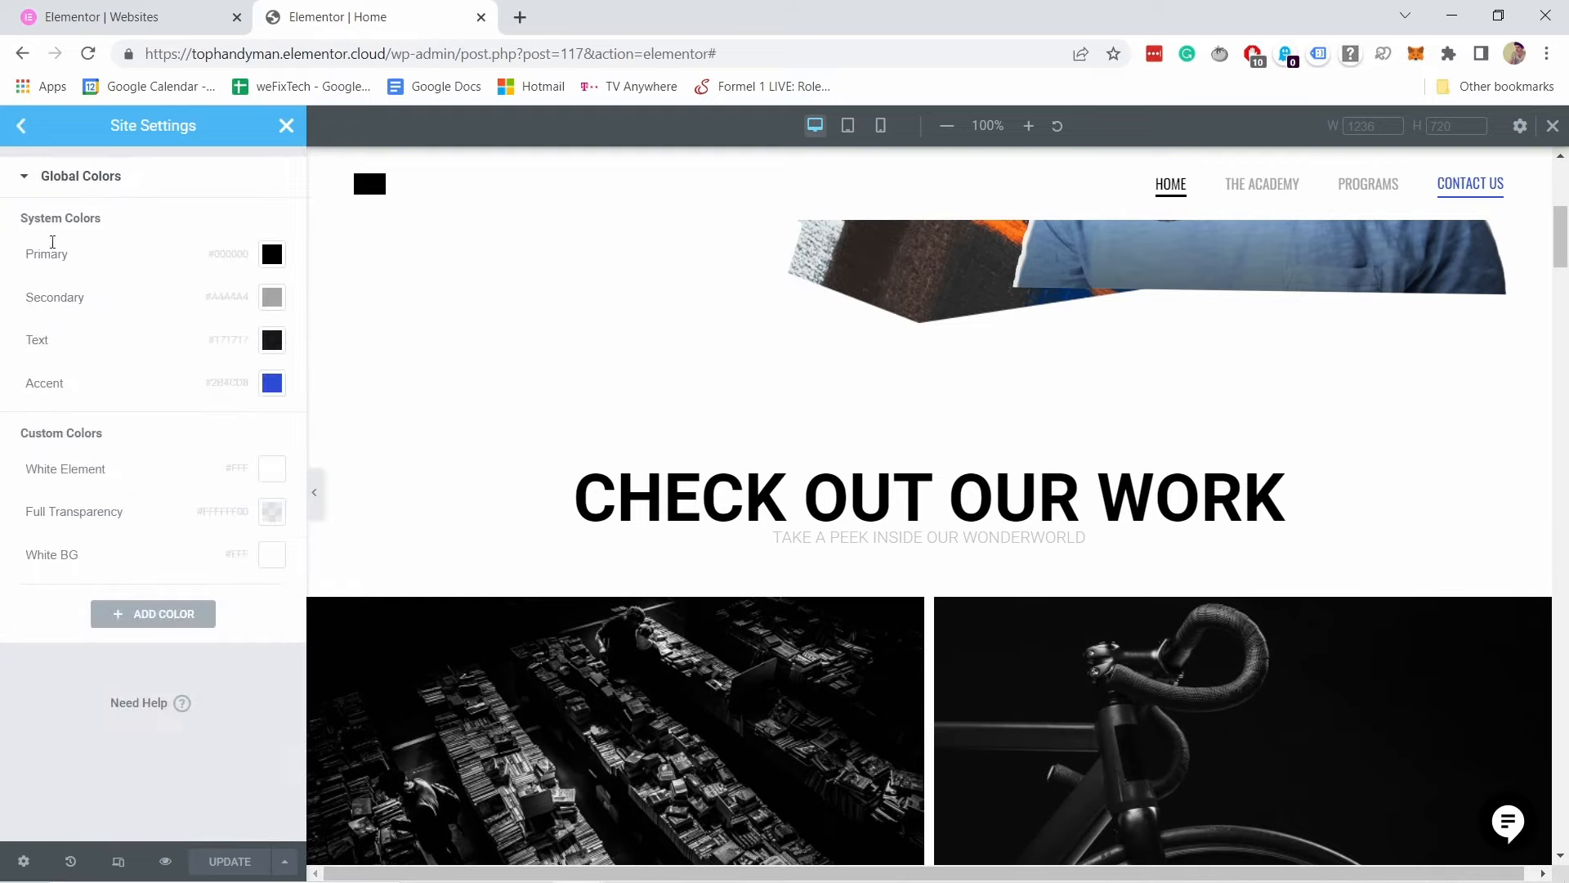
{"action": "scroll", "coordinate": [543, 420], "scroll_direction": "up", "scroll_amount": 6}
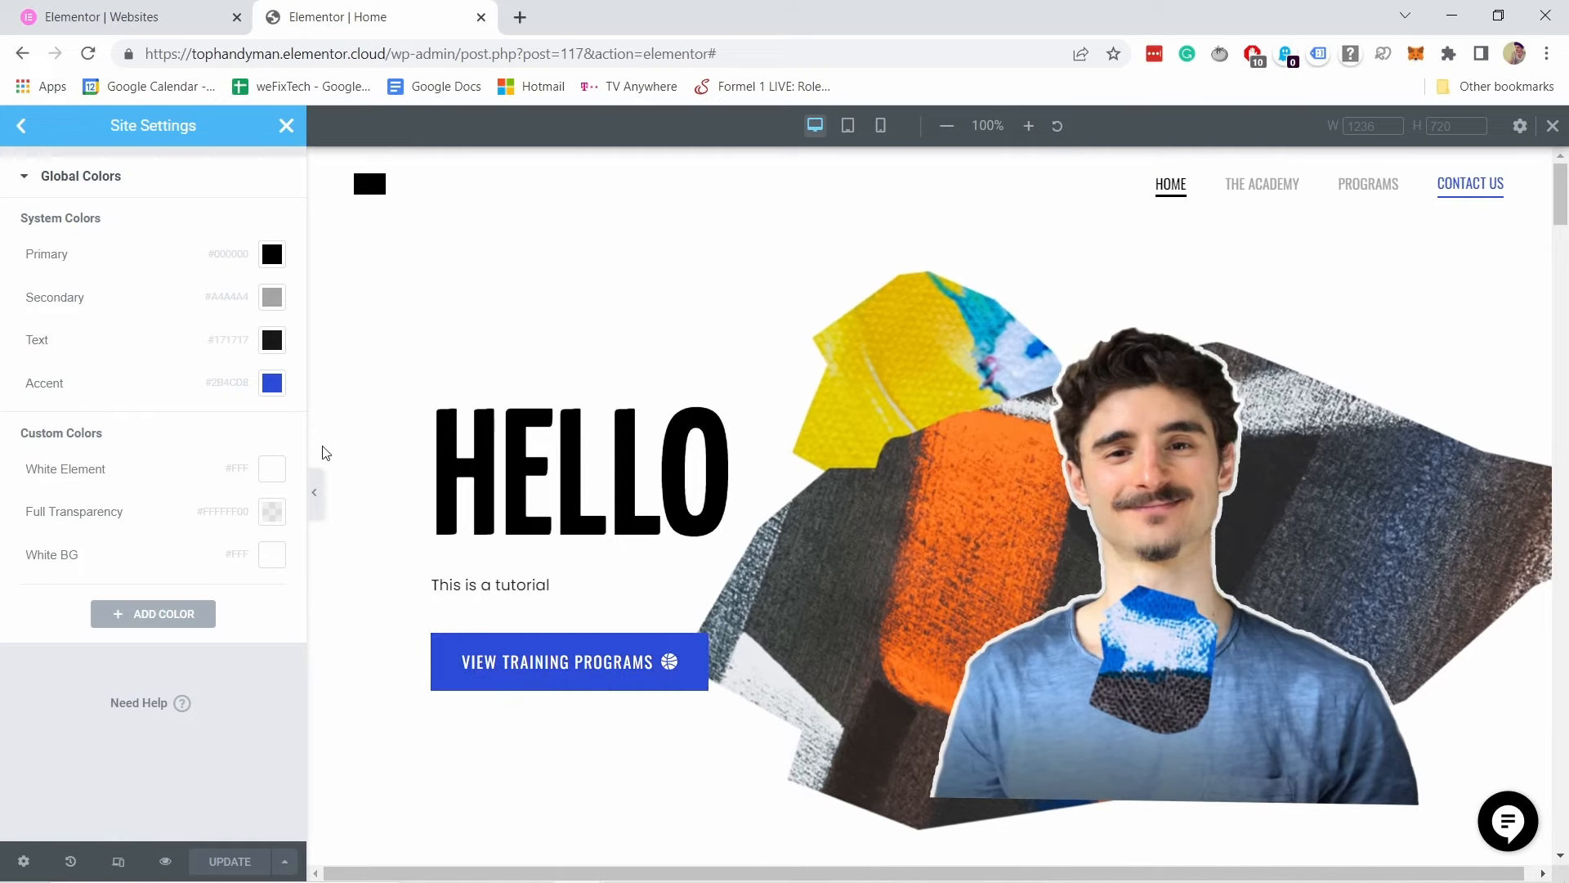
{"action": "scroll", "coordinate": [523, 629], "scroll_direction": "down", "scroll_amount": 3}
{"action": "scroll", "coordinate": [525, 471], "scroll_direction": "up", "scroll_amount": 3}
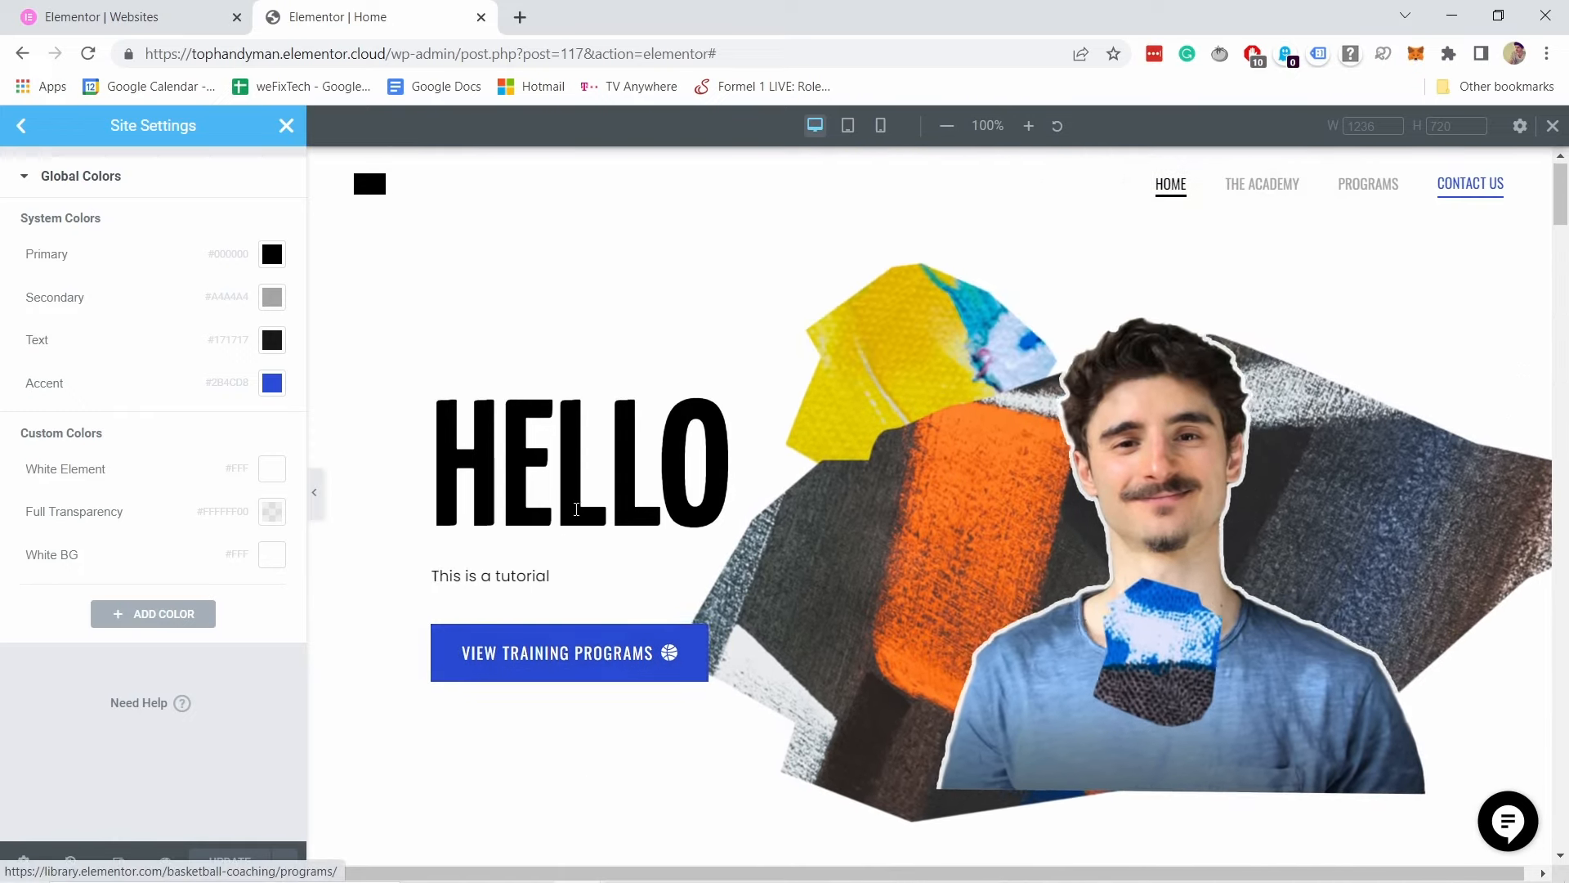
{"action": "left_click", "coordinate": [273, 396]}
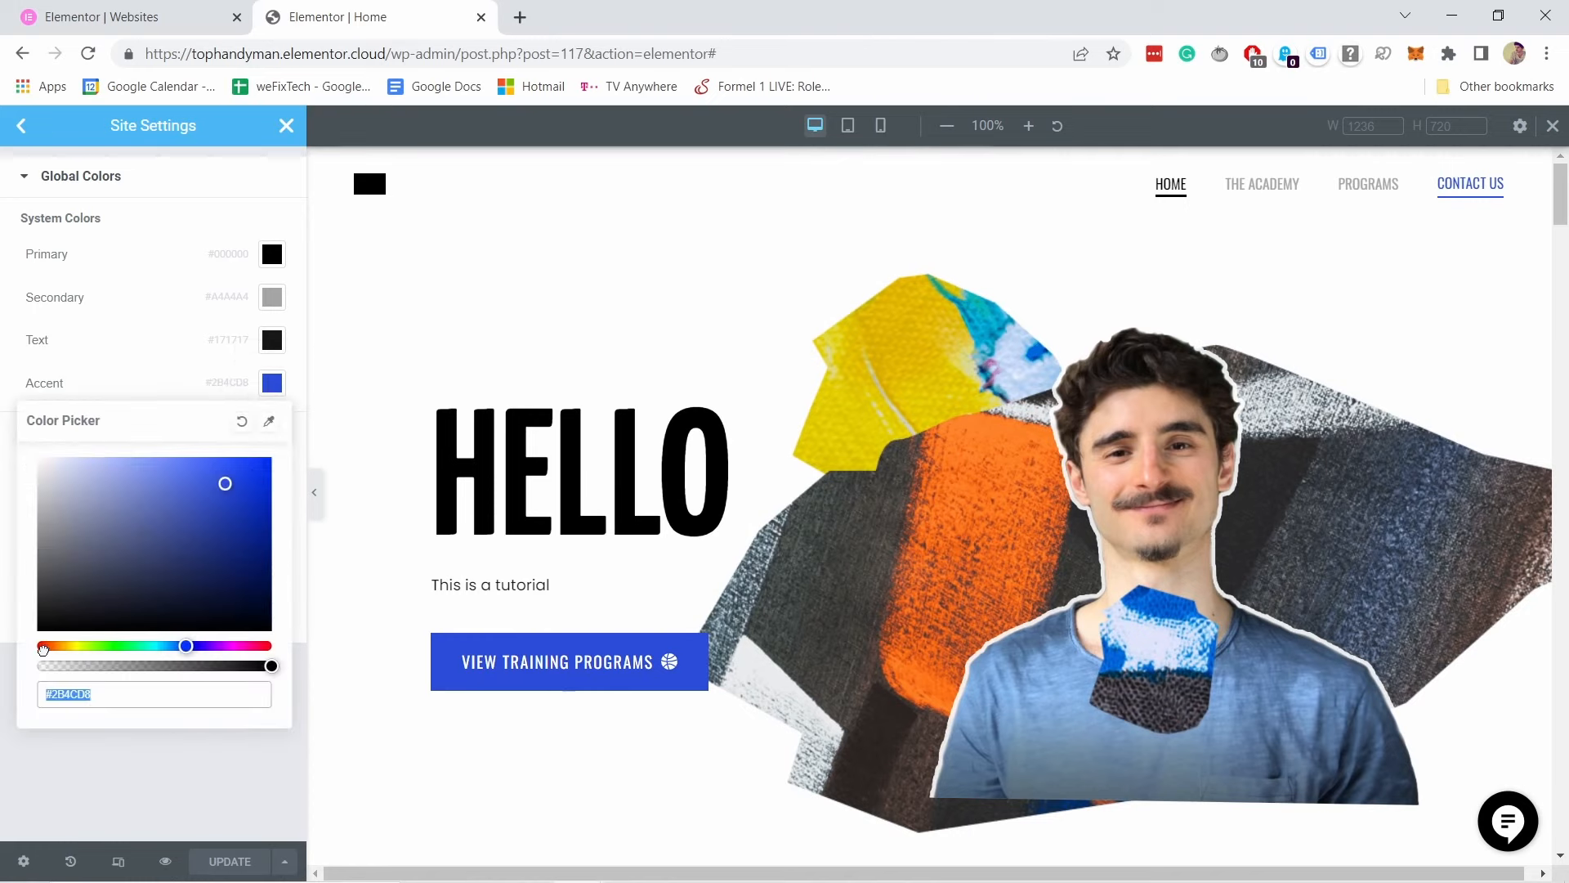
{"action": "left_click_drag", "start_coordinate": [43, 649], "coordinate": [59, 648]}
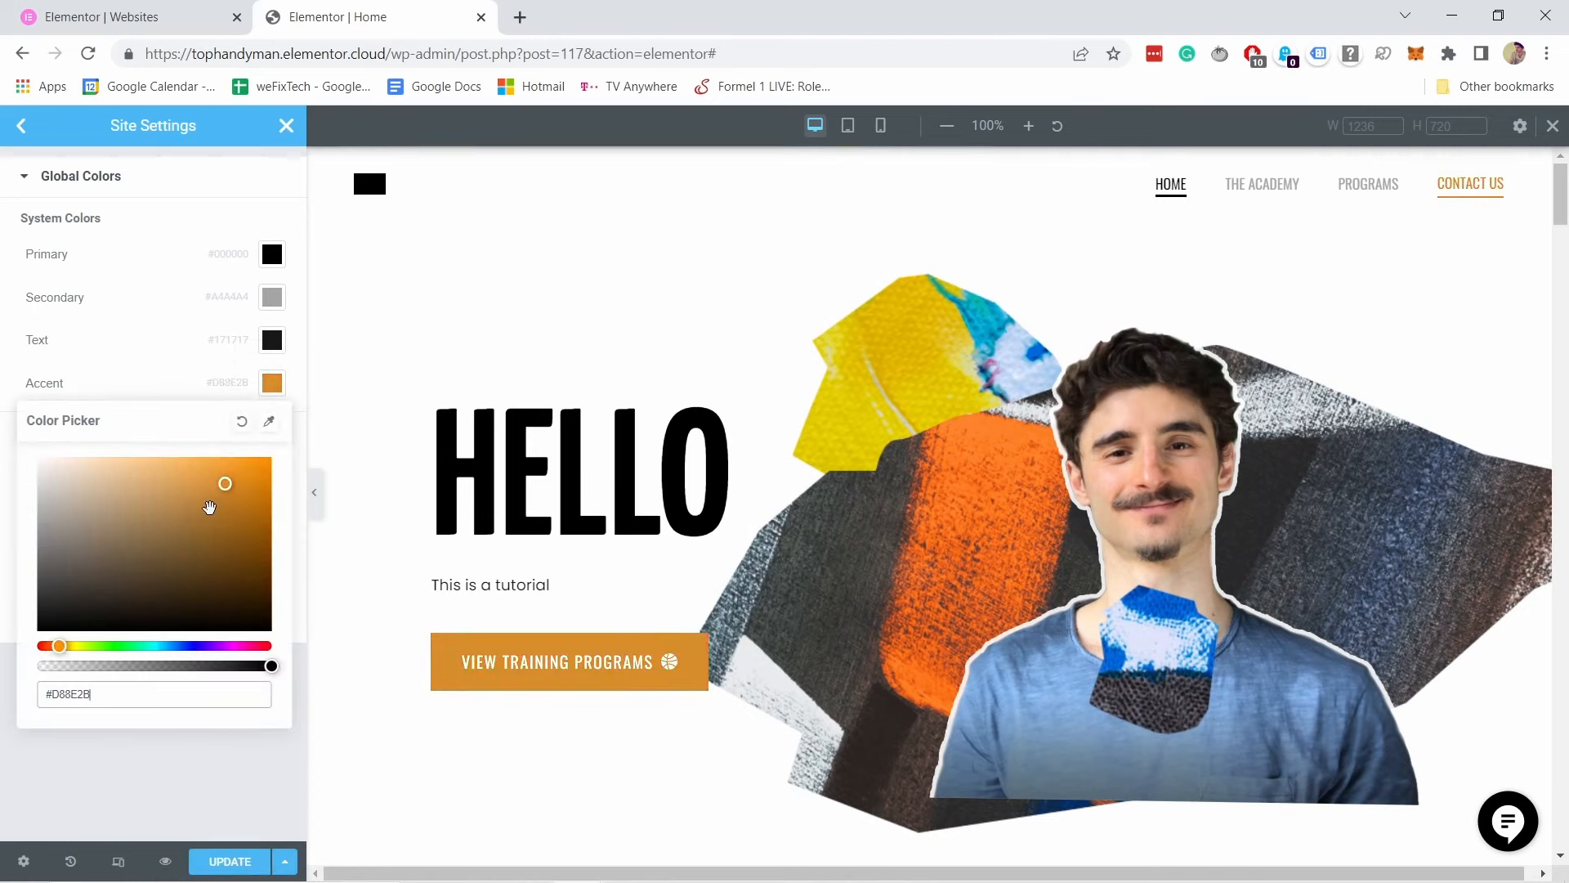
{"action": "left_click_drag", "start_coordinate": [224, 519], "coordinate": [258, 483]}
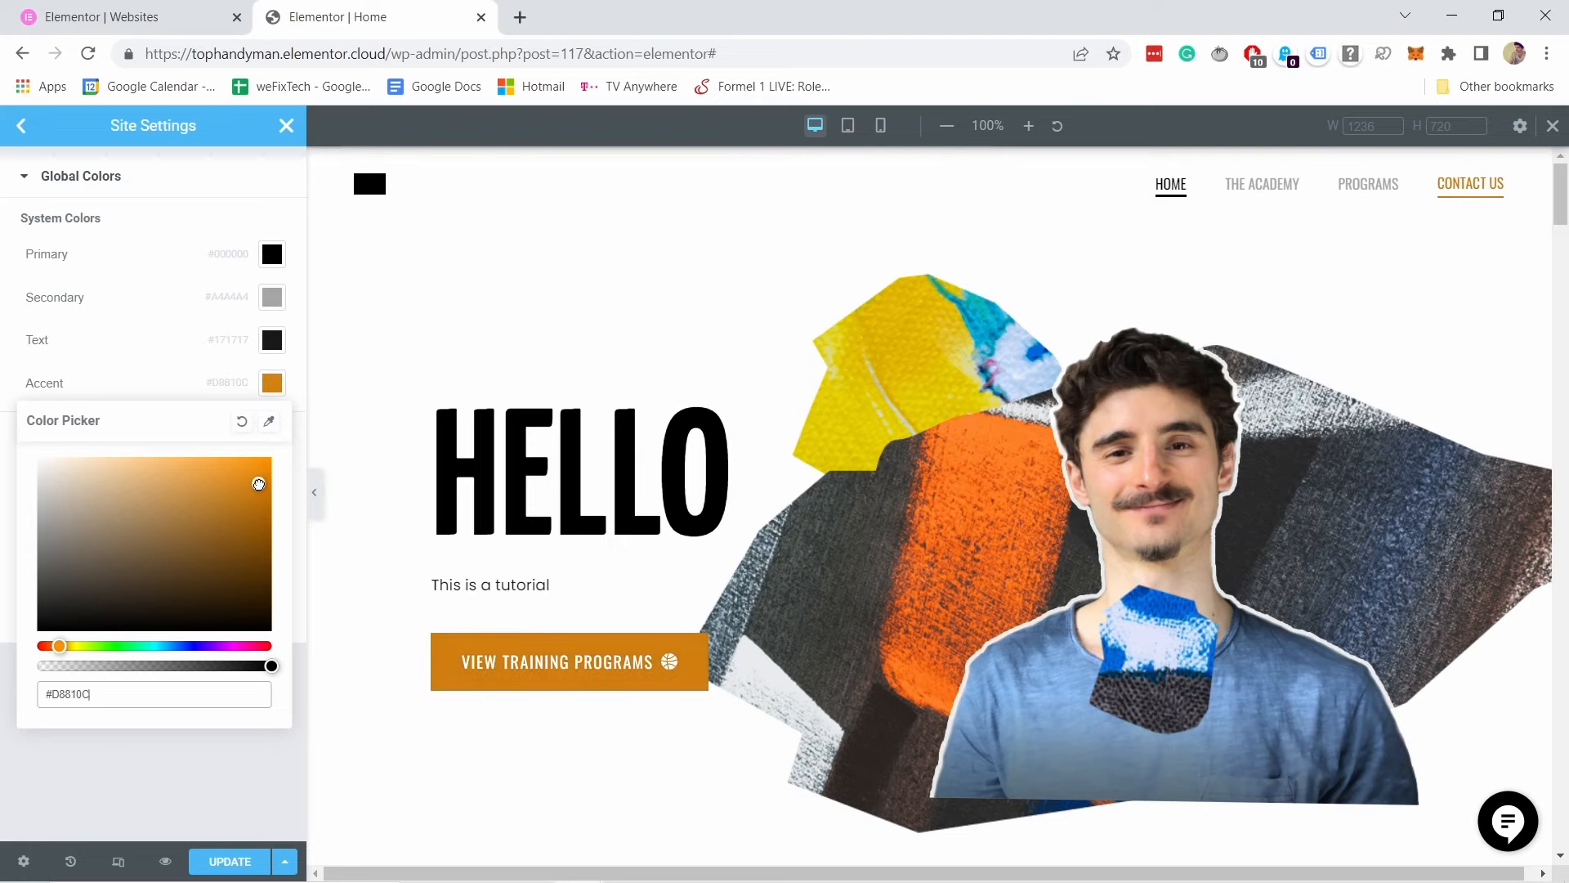
{"action": "left_click", "coordinate": [197, 385]}
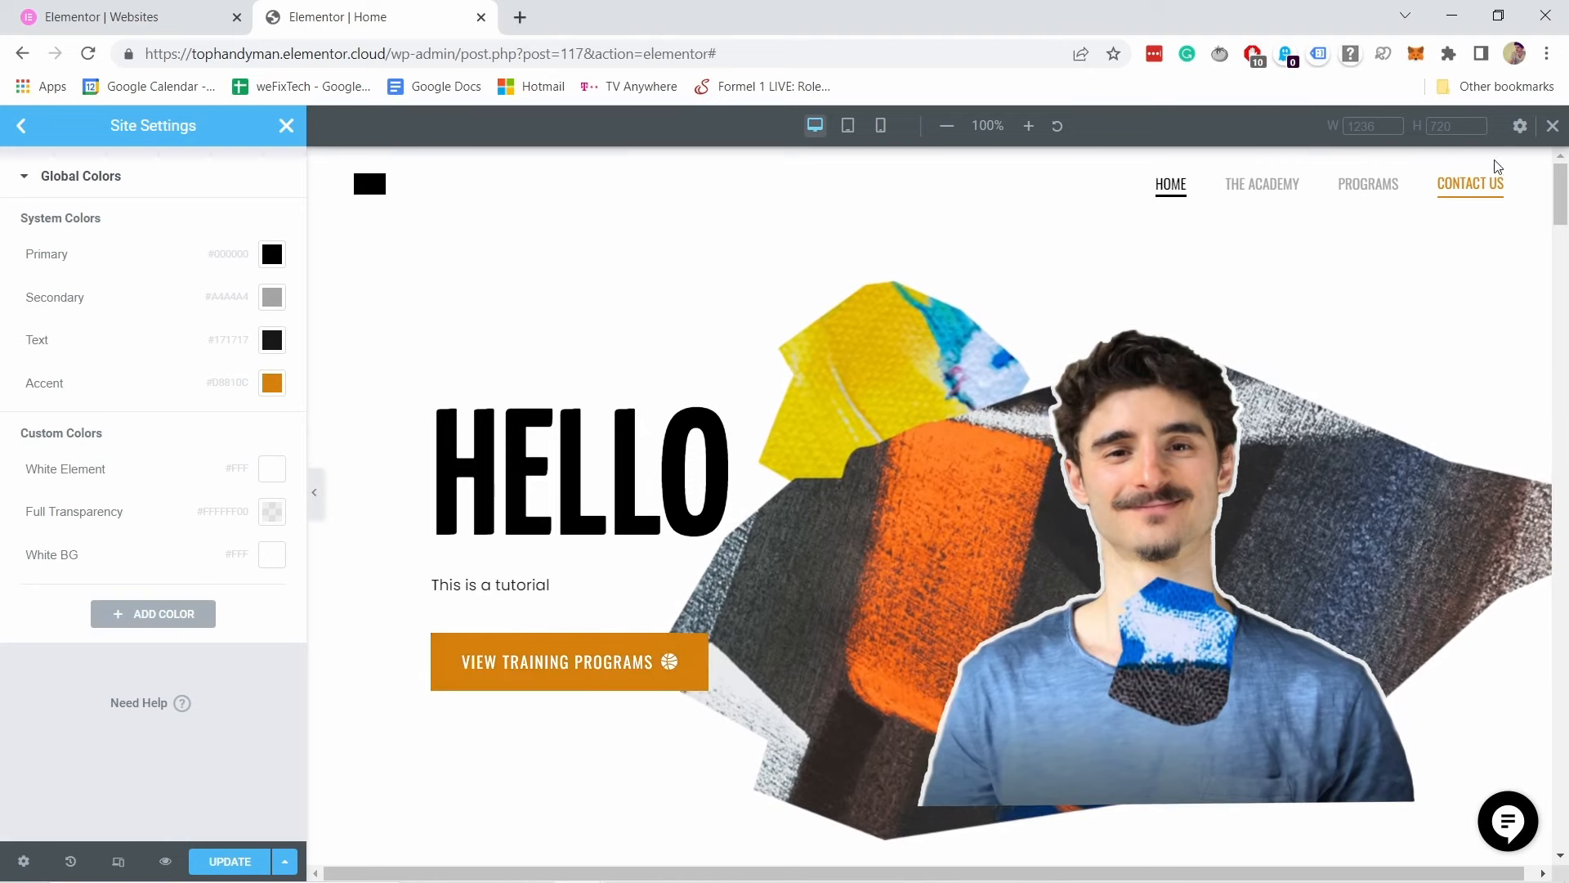
Step: Review the page sections for the new accent color and set the global Text color to black #000000
{"action": "scroll", "coordinate": [1300, 563], "scroll_direction": "down", "scroll_amount": 5}
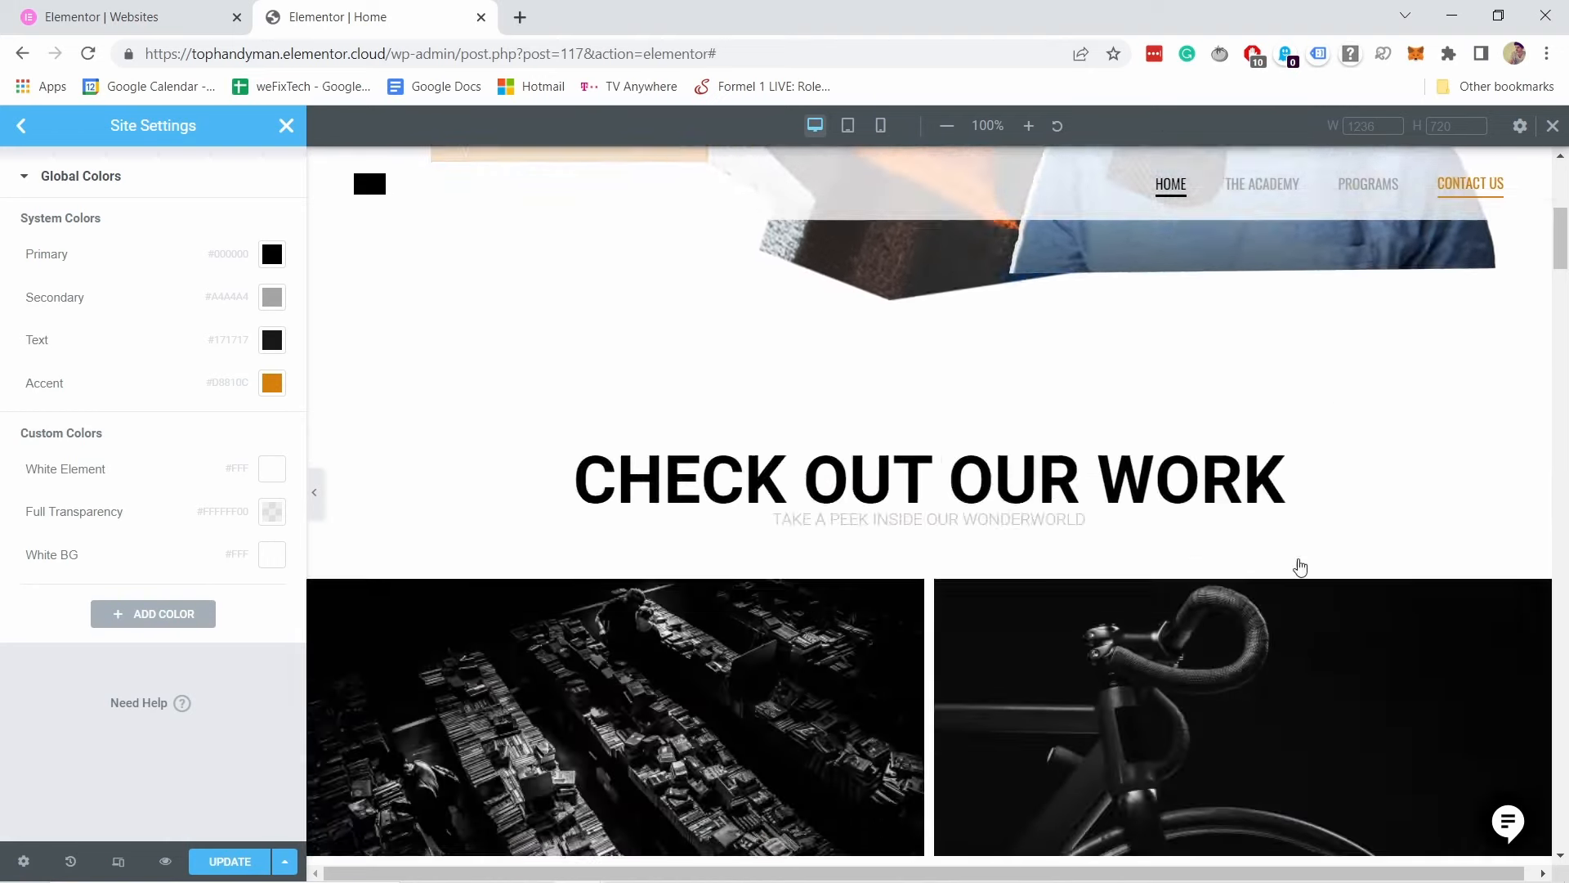
{"action": "scroll", "coordinate": [1299, 567], "scroll_direction": "down", "scroll_amount": 10}
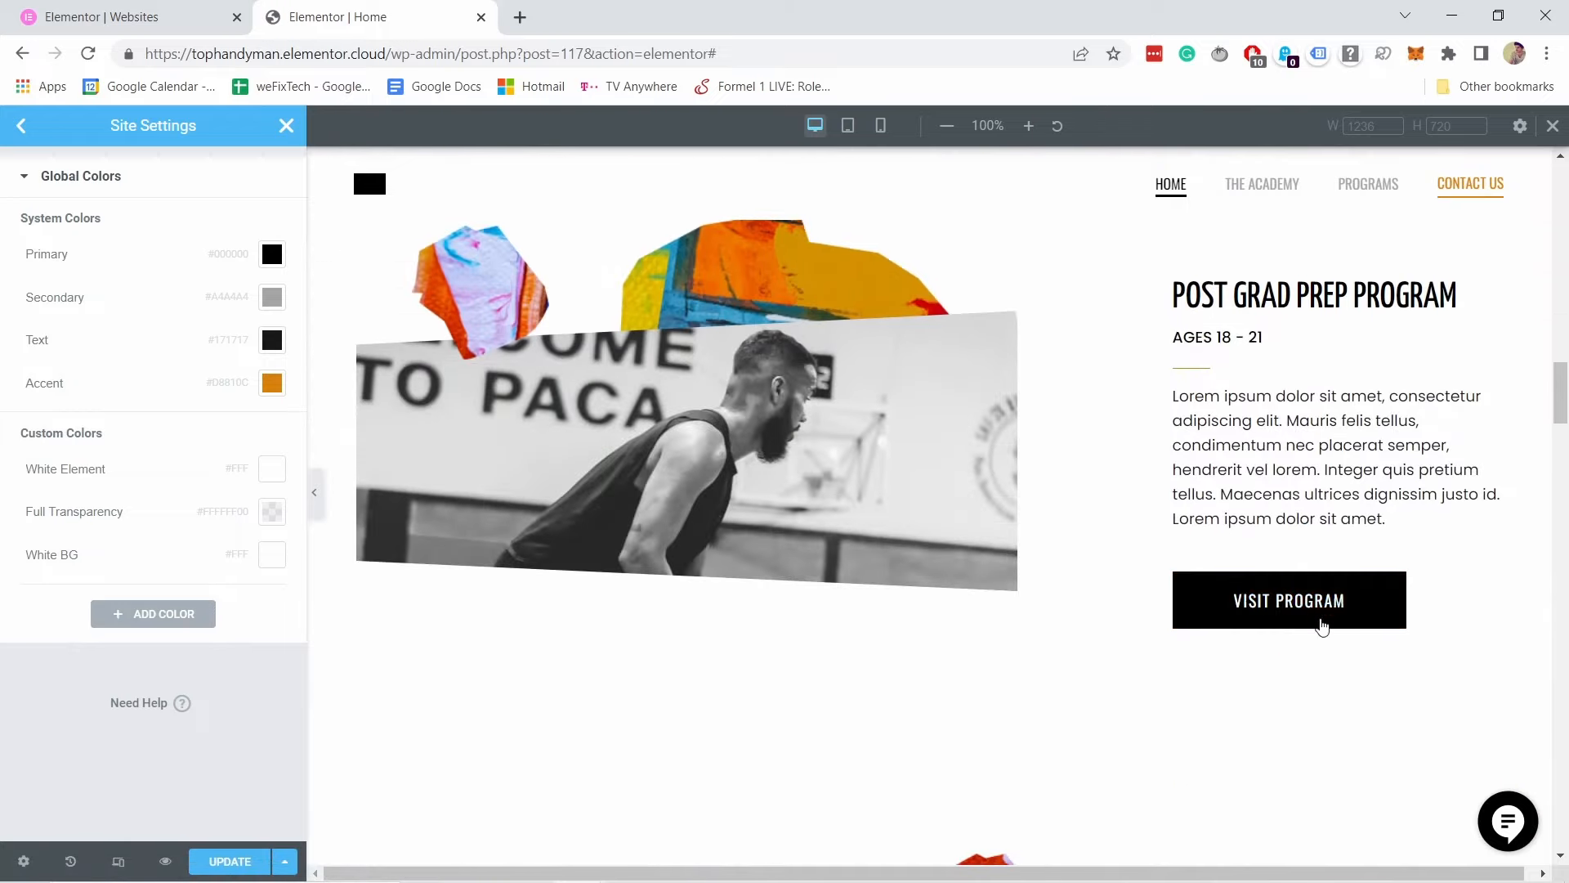
{"action": "scroll", "coordinate": [1045, 701], "scroll_direction": "down", "scroll_amount": 4}
{"action": "scroll", "coordinate": [1067, 472], "scroll_direction": "up", "scroll_amount": 3}
{"action": "scroll", "coordinate": [1063, 504], "scroll_direction": "up", "scroll_amount": 1}
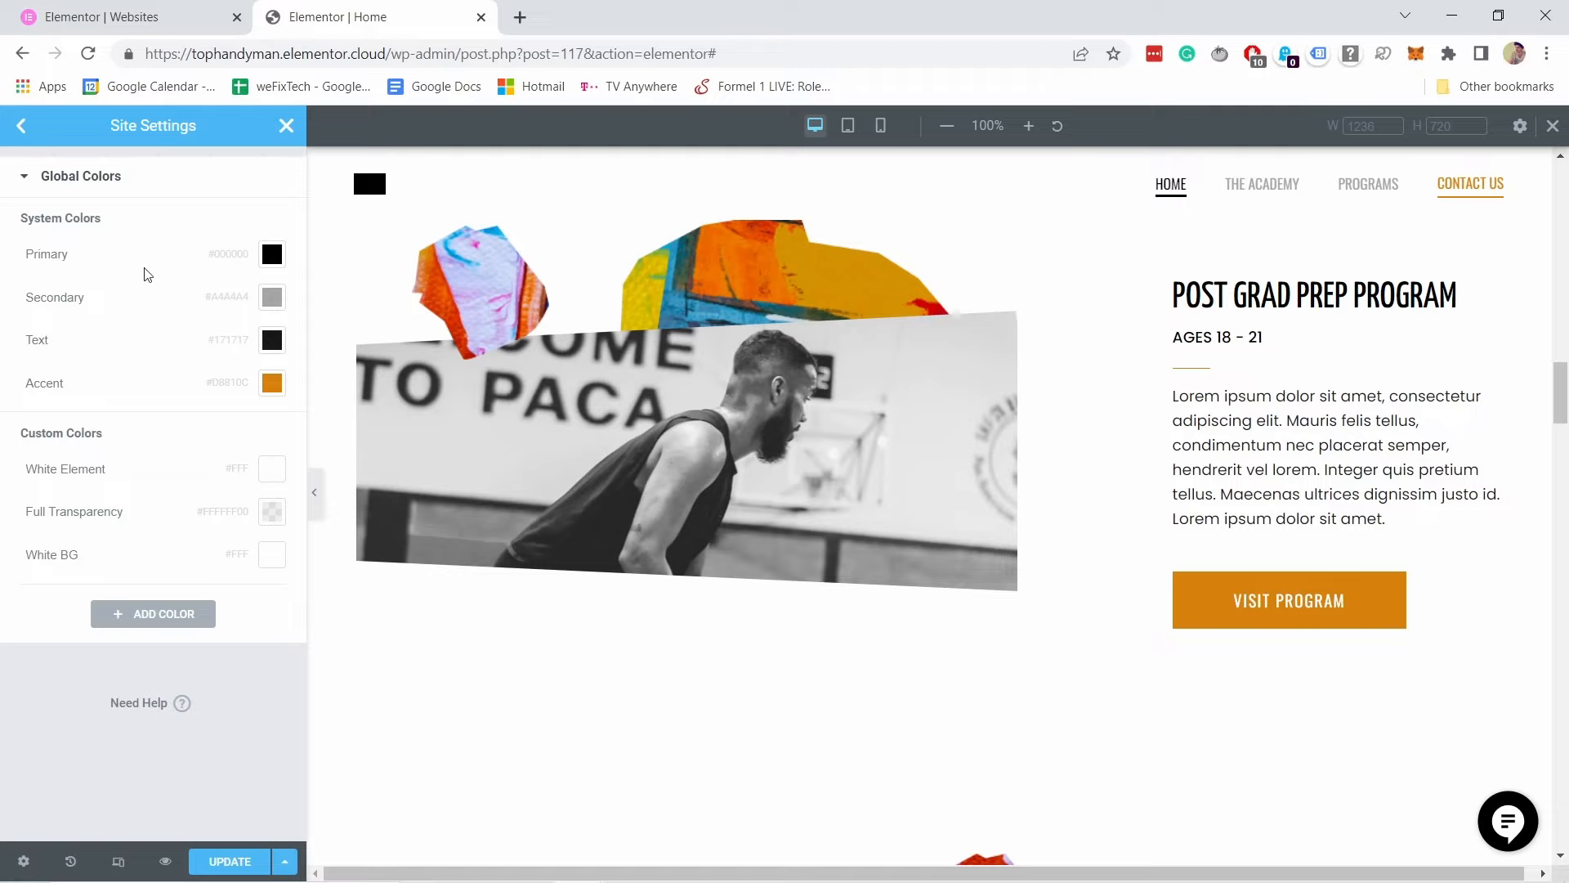
{"action": "left_click", "coordinate": [272, 348]}
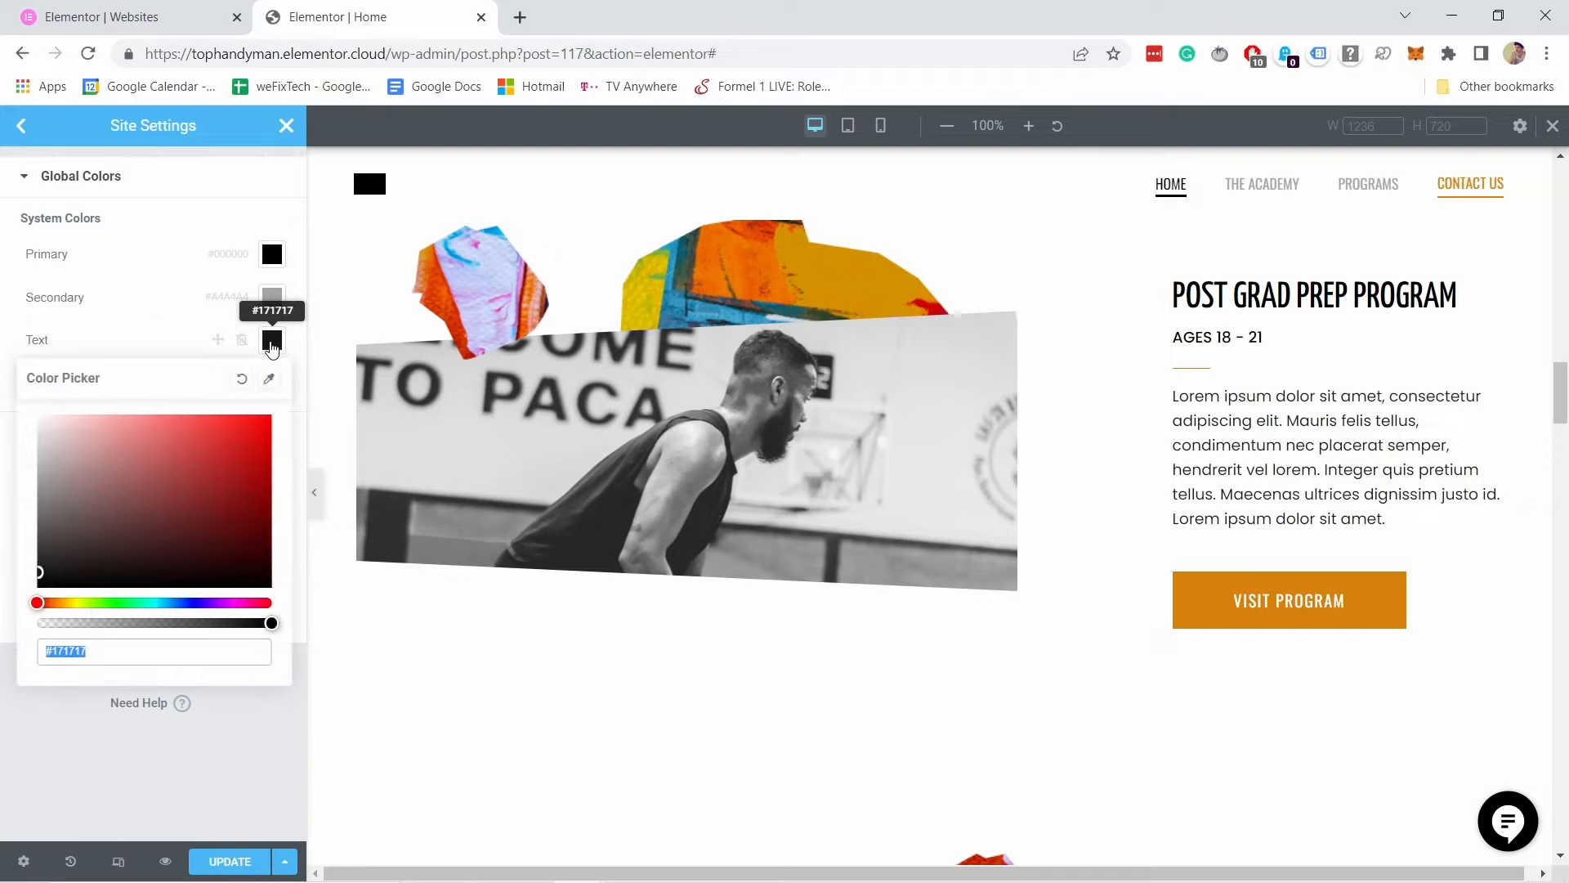
{"action": "left_click", "coordinate": [37, 489]}
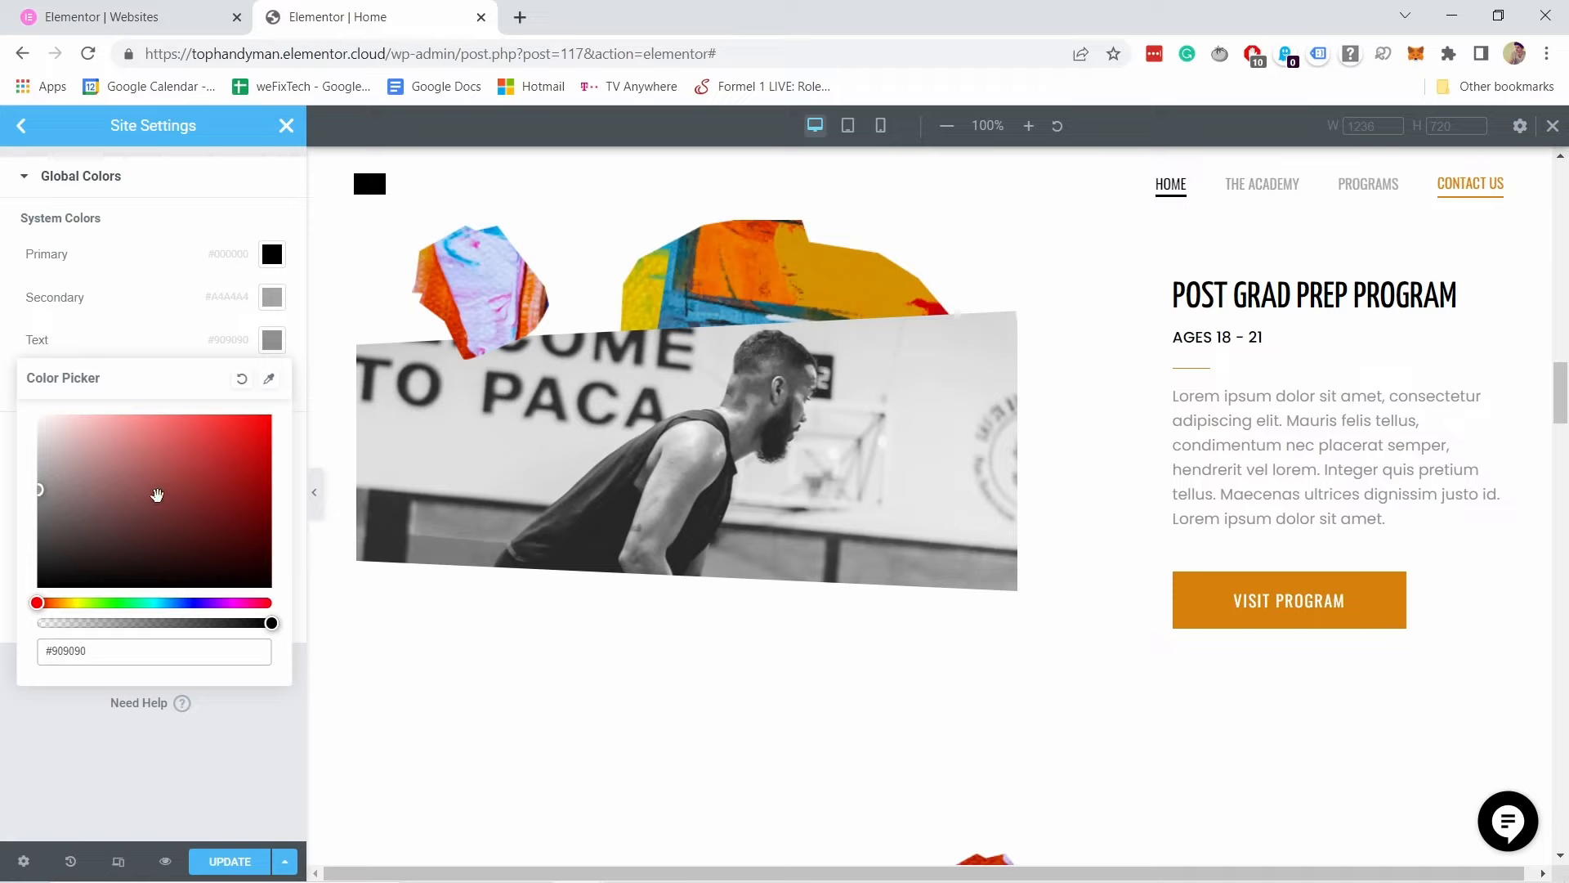
{"action": "left_click_drag", "start_coordinate": [47, 495], "coordinate": [3, 602]}
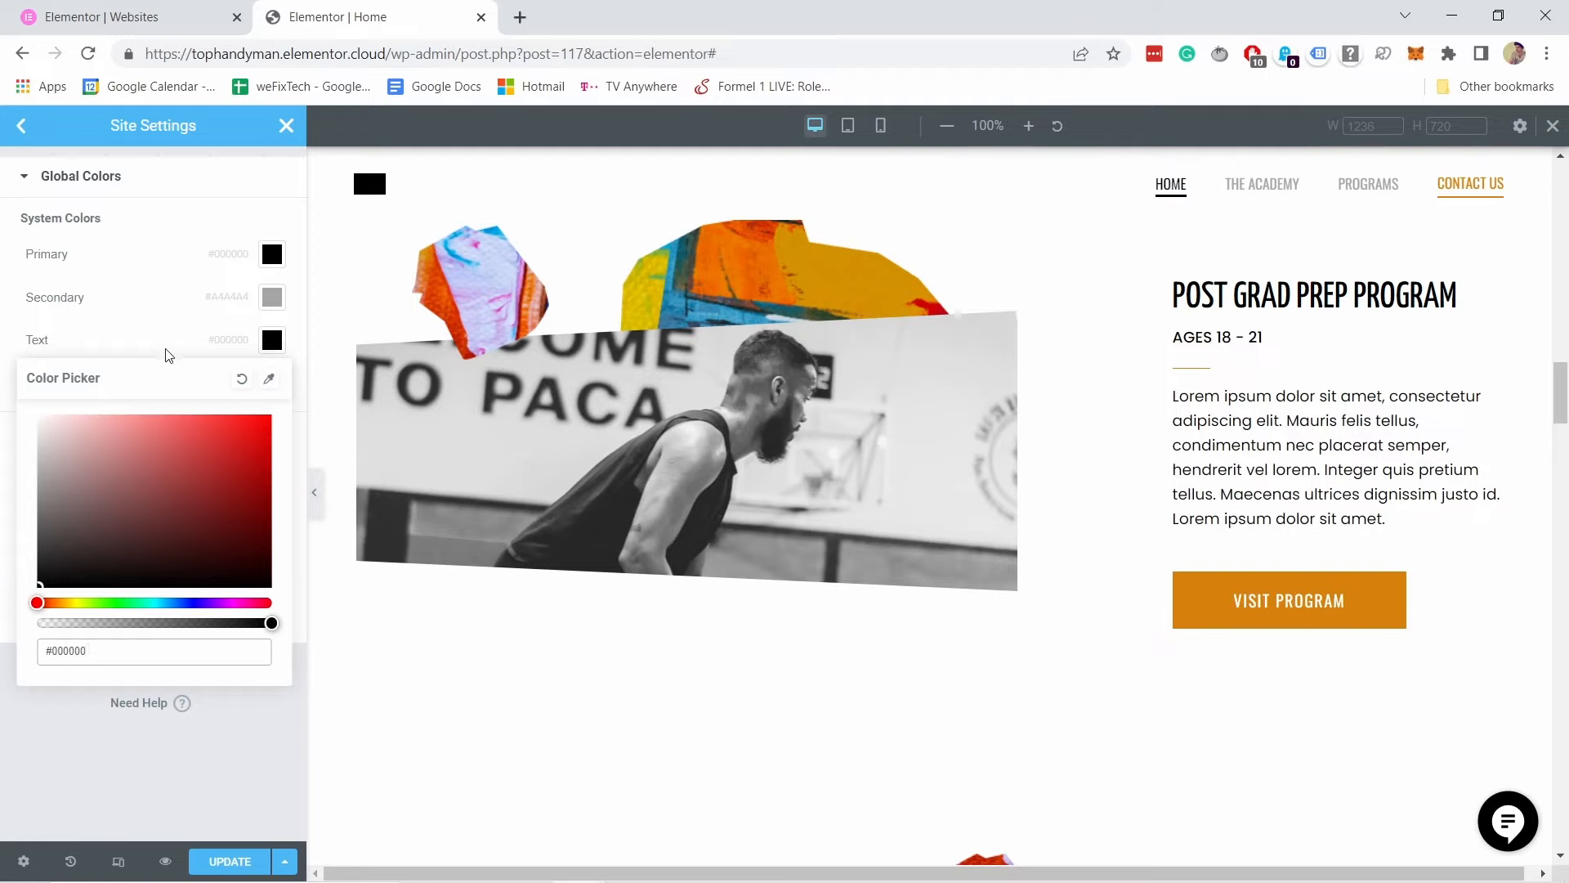
{"action": "left_click", "coordinate": [201, 241]}
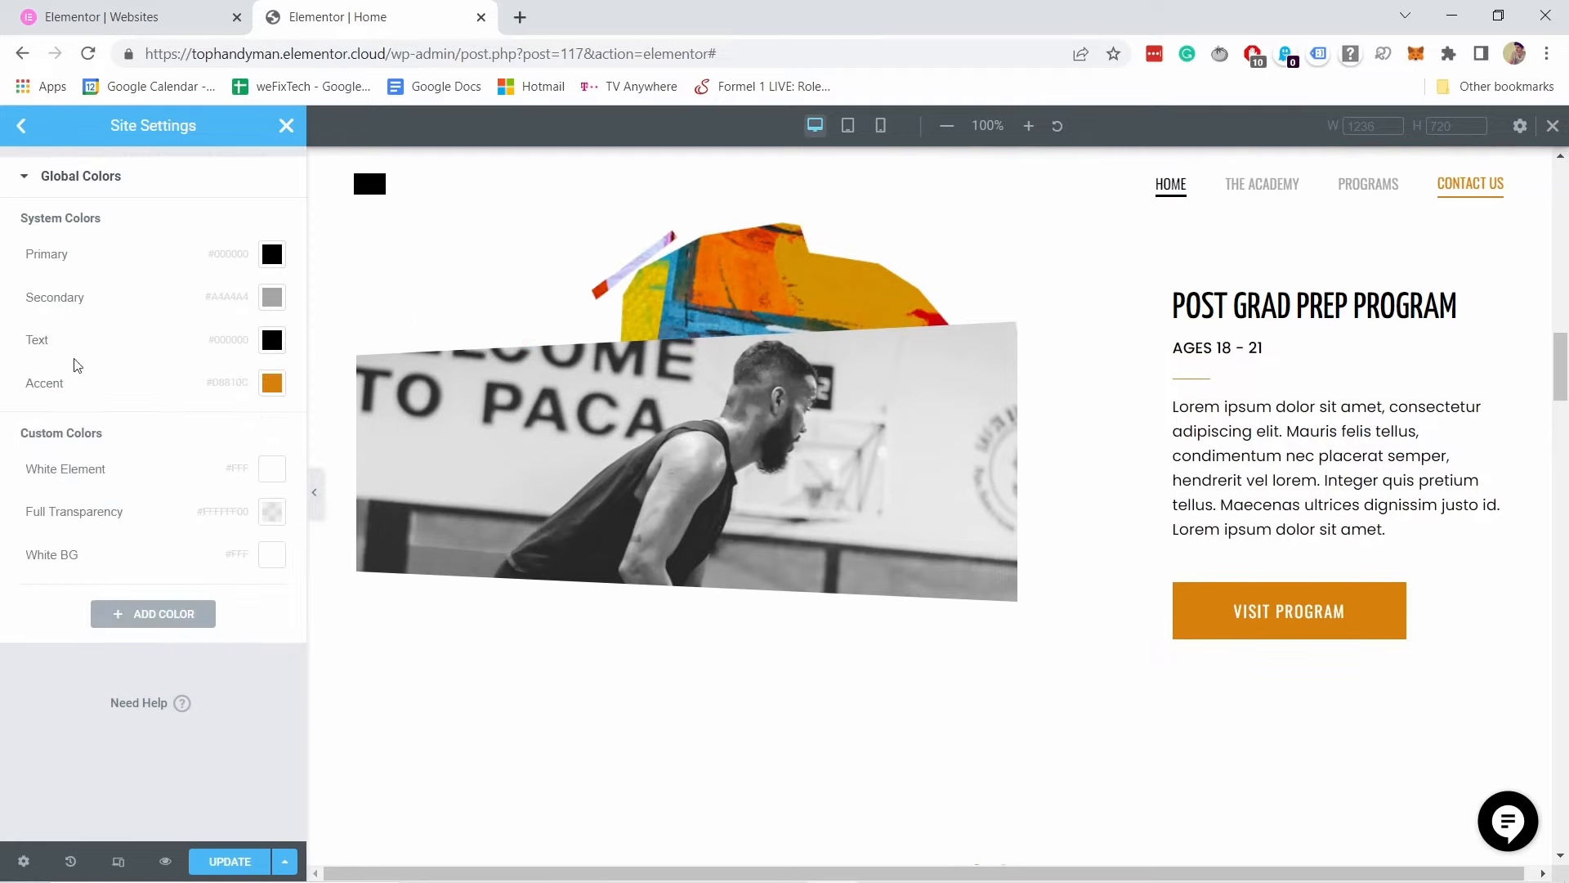
Step: Add a custom global color named Highlight and set it to red #DA3333
{"action": "left_click", "coordinate": [151, 617]}
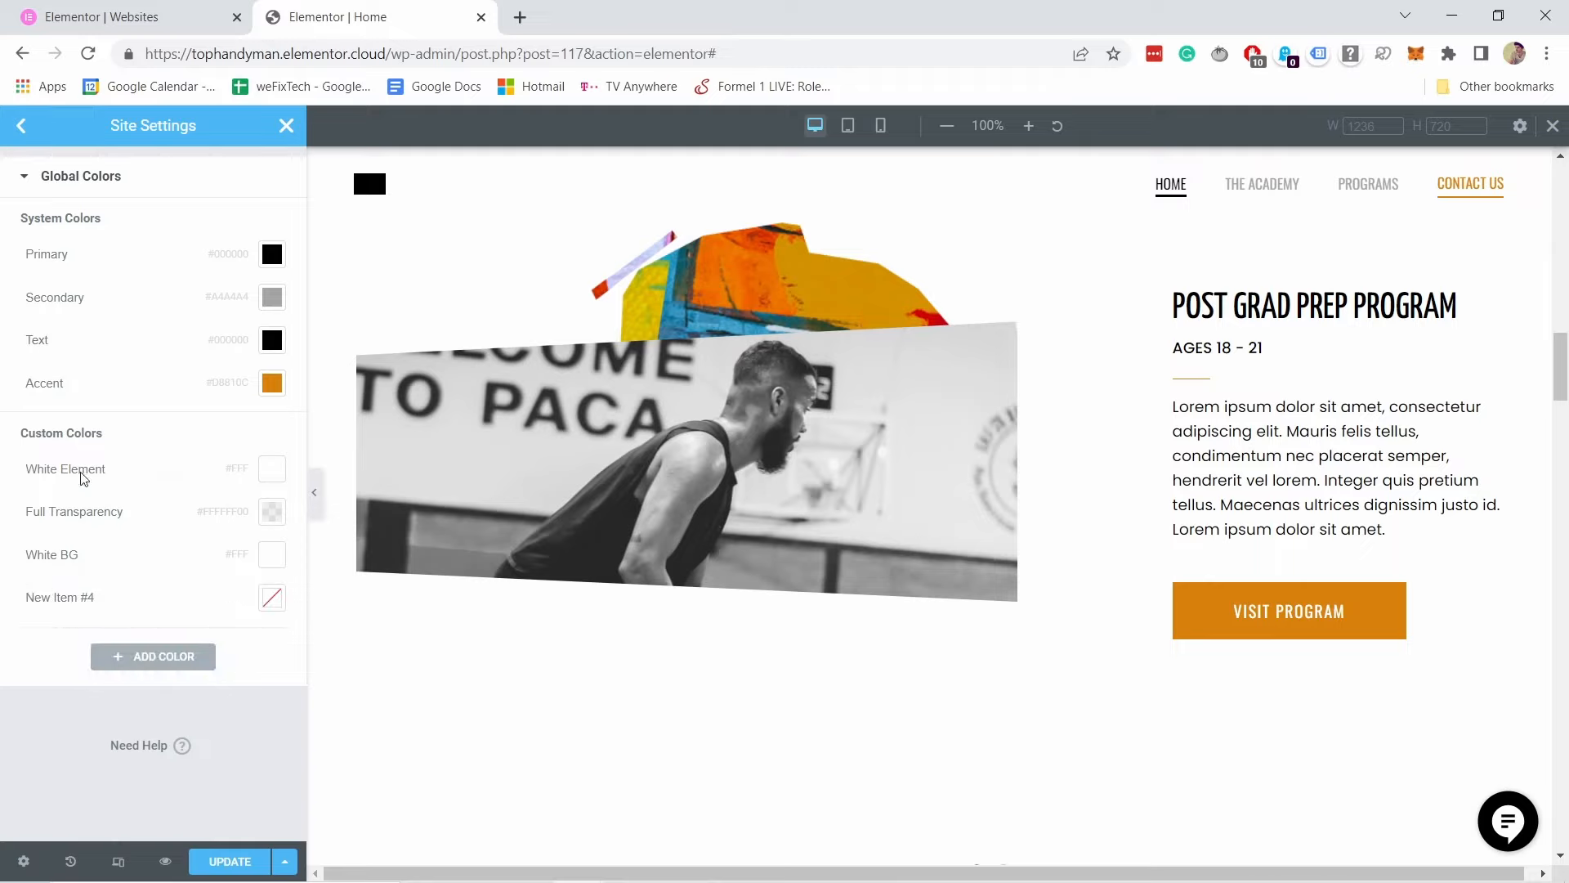
{"action": "left_click", "coordinate": [54, 602]}
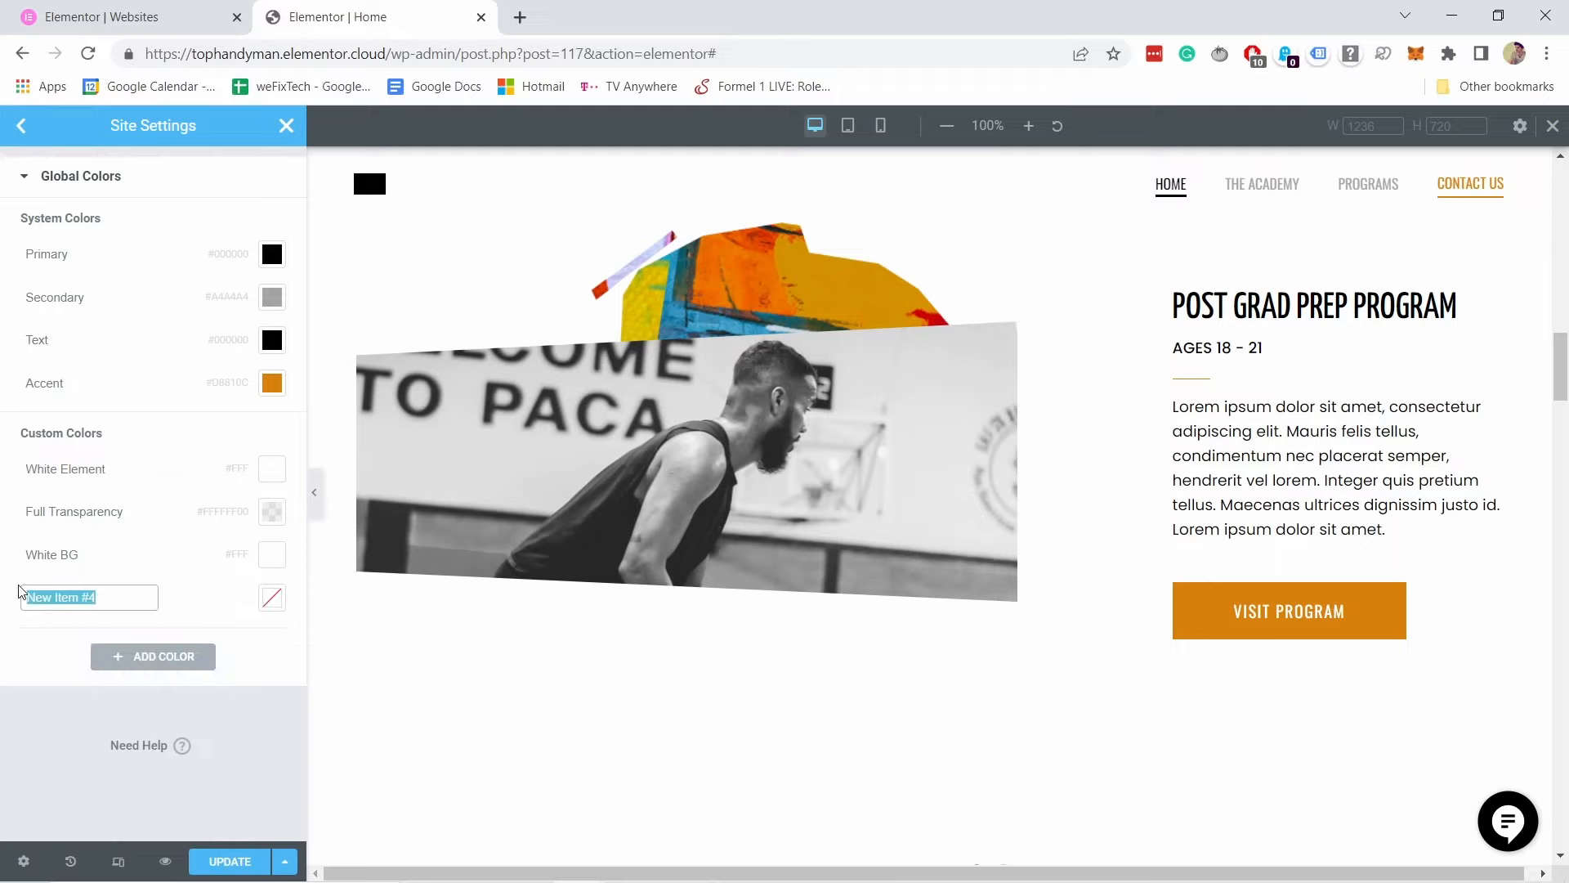
{"action": "type", "text": "Highlight"}
{"action": "left_click", "coordinate": [272, 598]}
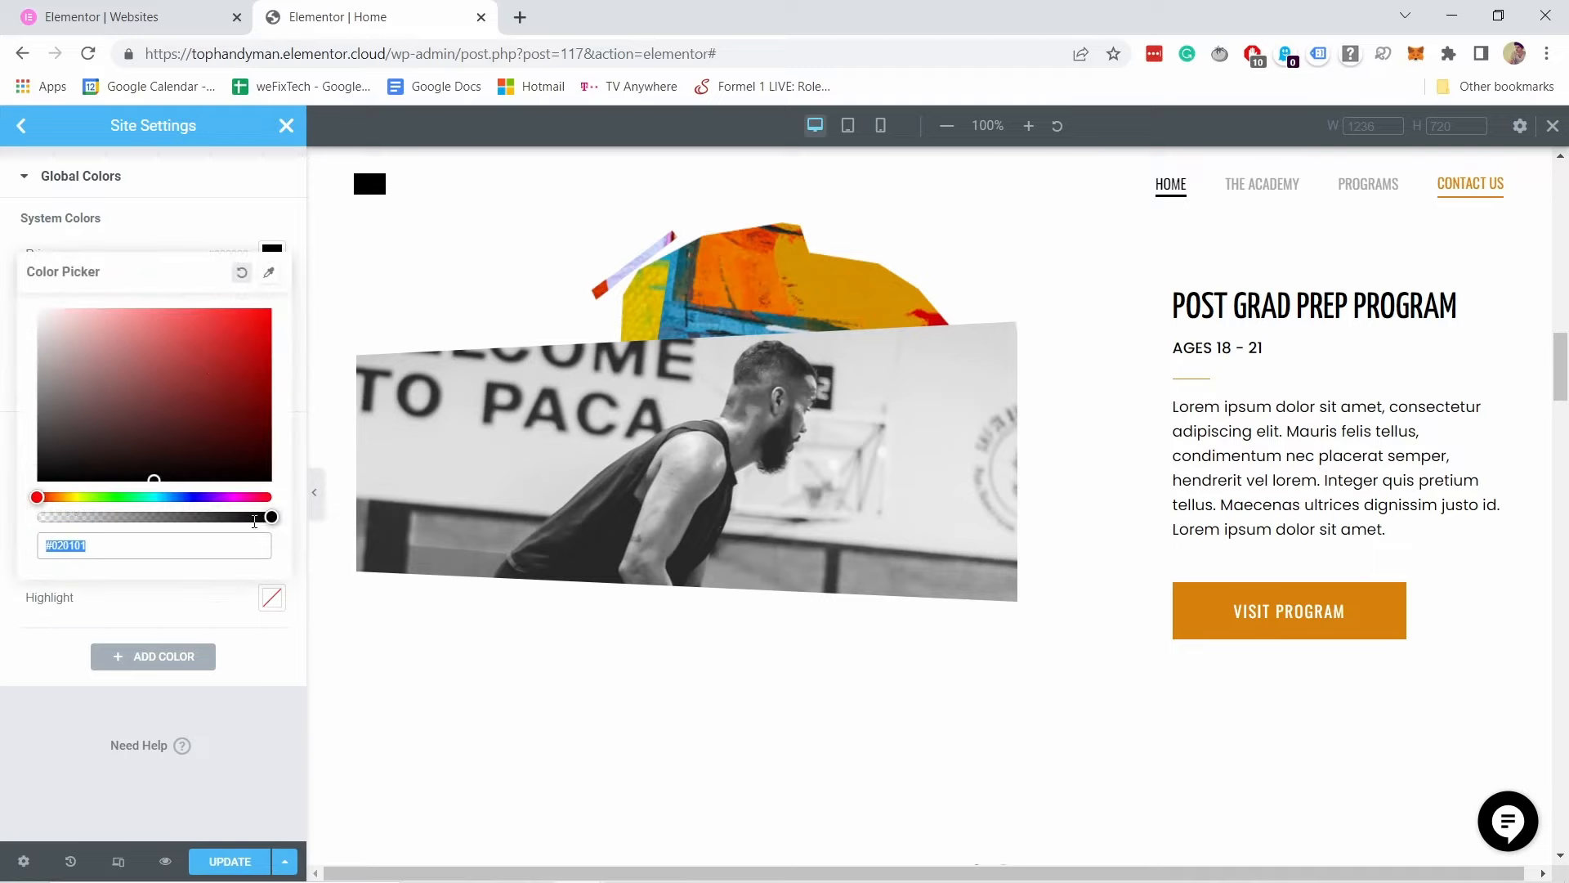
{"action": "left_click", "coordinate": [219, 341]}
{"action": "left_click", "coordinate": [205, 631]}
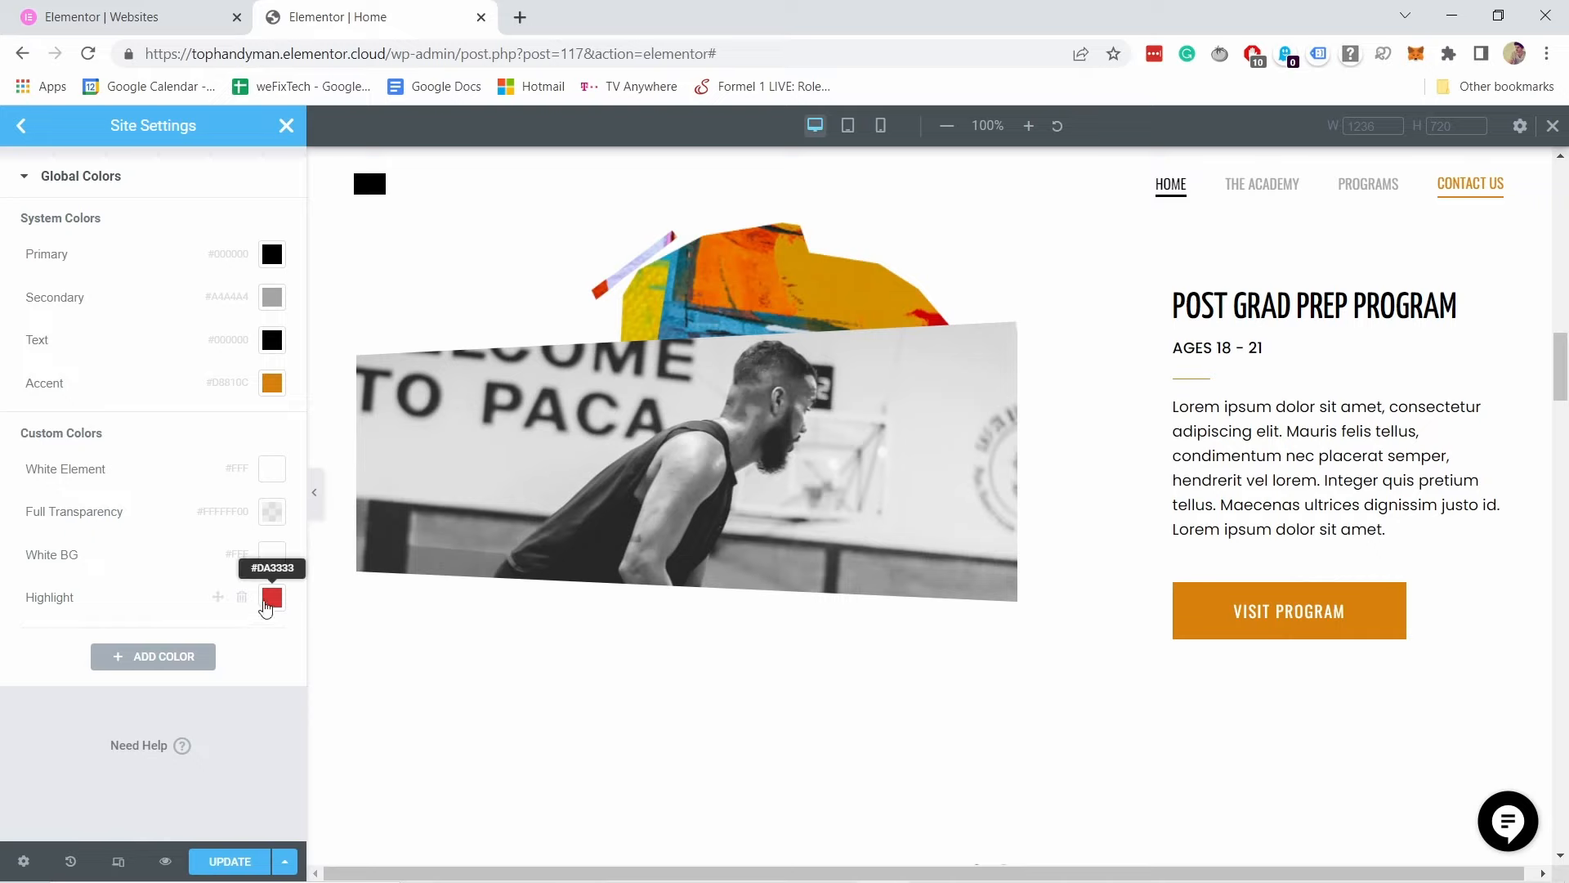
Step: Delete the Highlight color from the custom global colors
{"action": "left_click", "coordinate": [243, 605]}
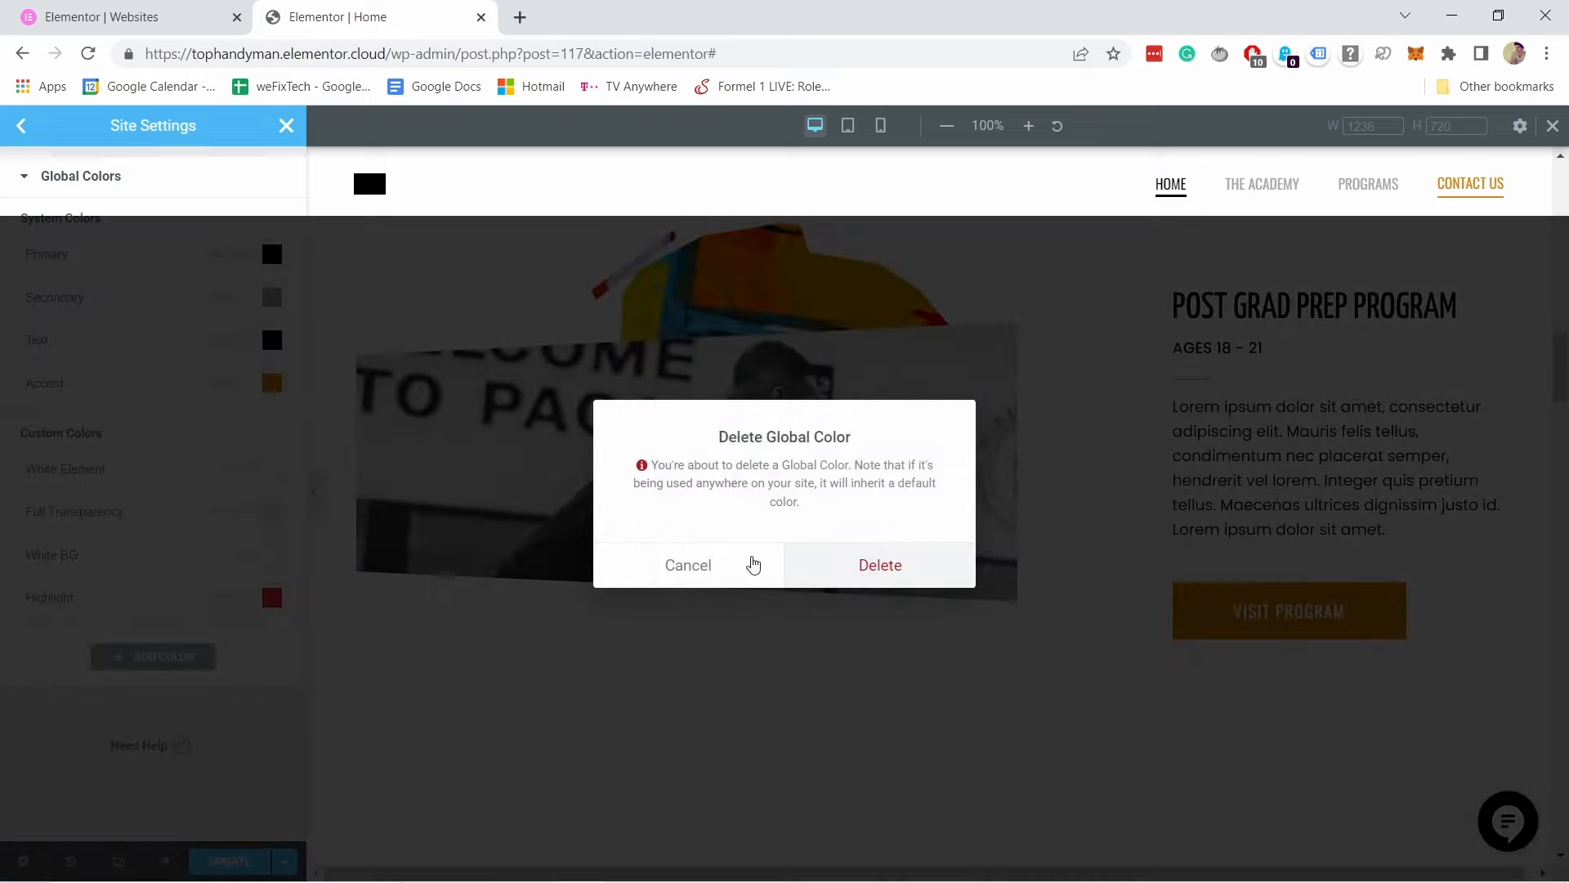
{"action": "left_click", "coordinate": [817, 562]}
Step: View the Global Fonts settings, save the site settings changes and return to the page editor
{"action": "left_click", "coordinate": [22, 127]}
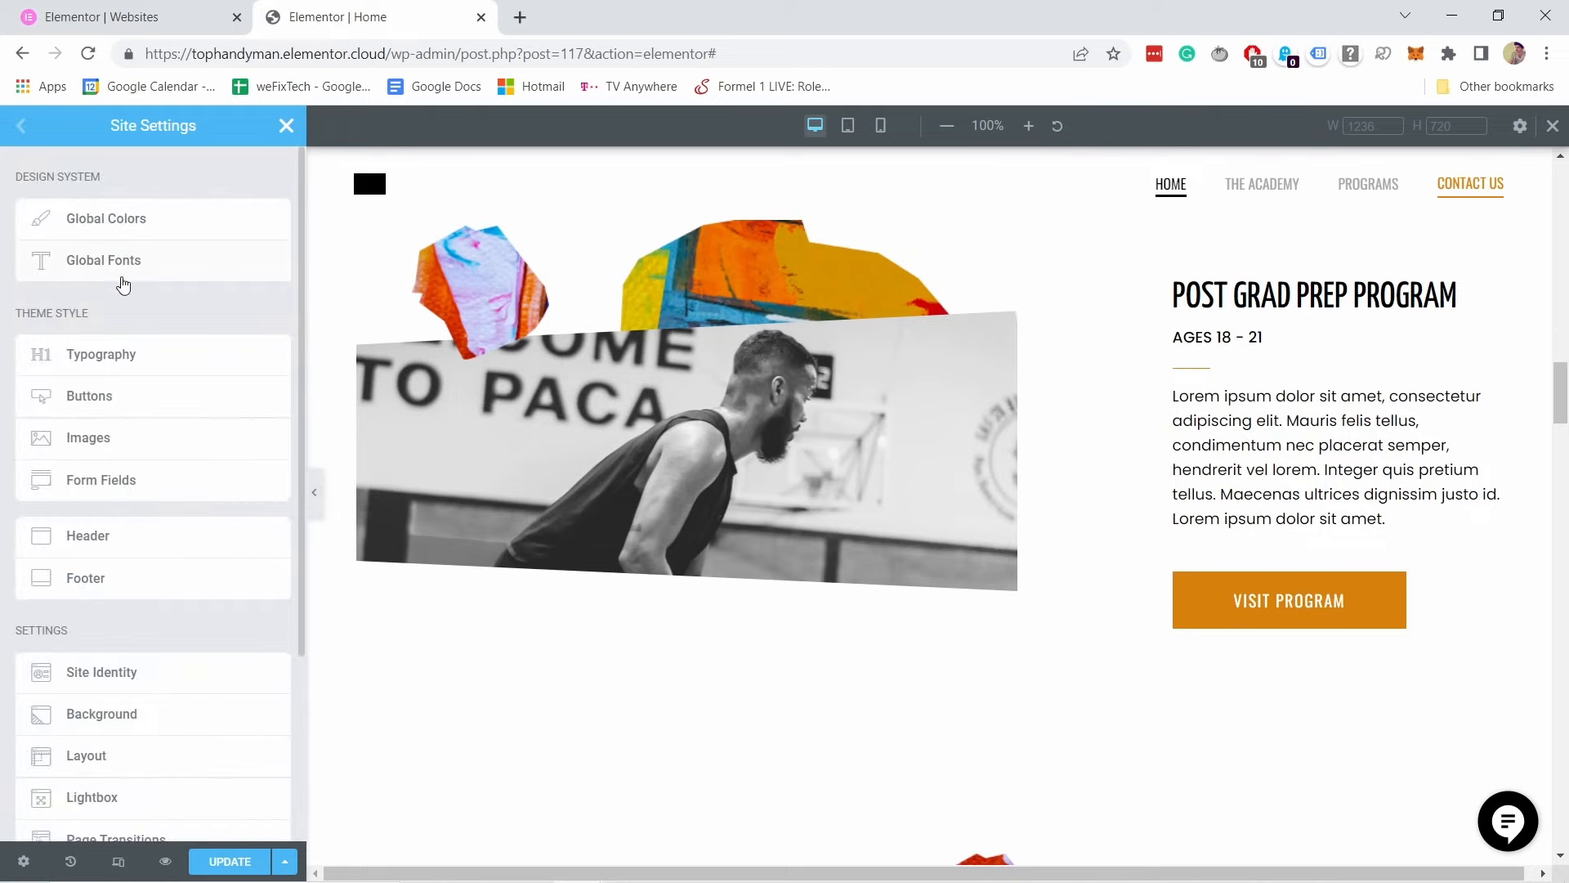
{"action": "left_click", "coordinate": [123, 282]}
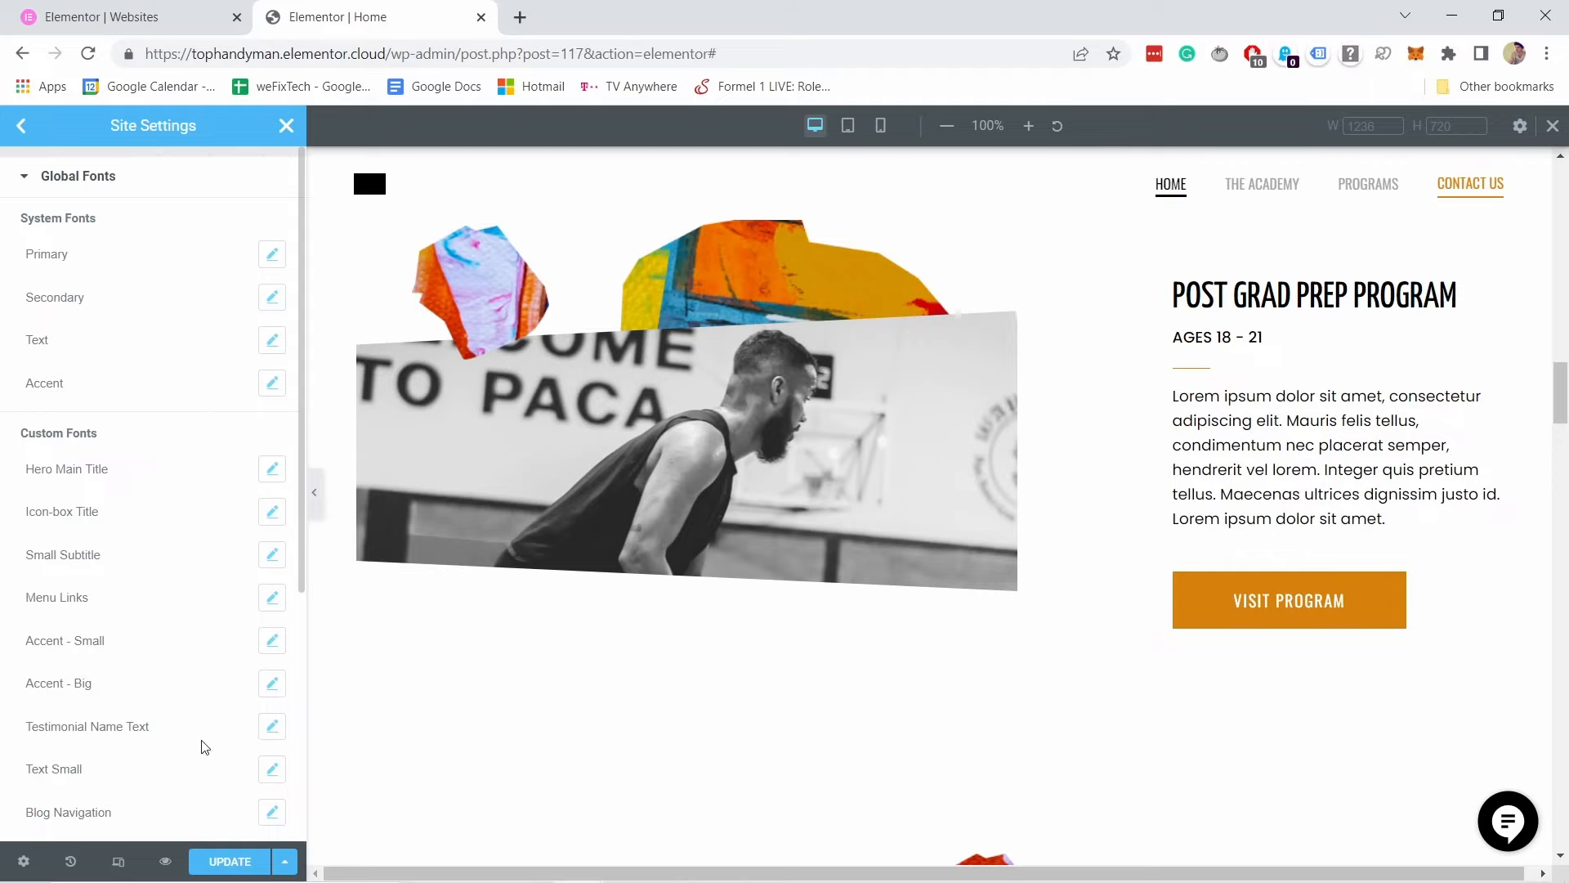
{"action": "left_click", "coordinate": [219, 862]}
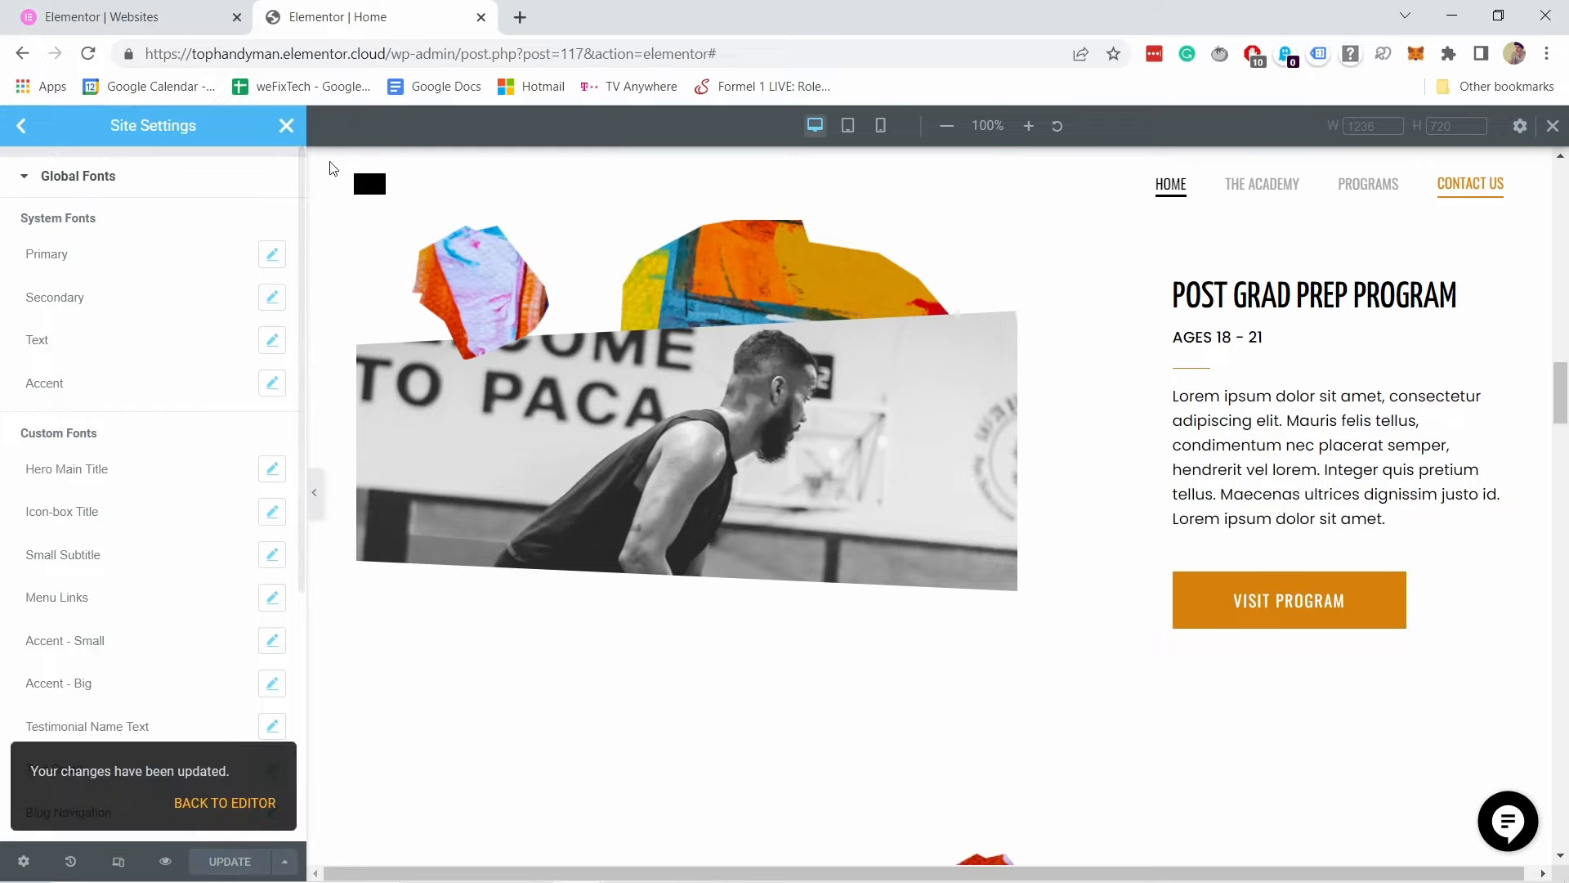
{"action": "left_click", "coordinate": [286, 126]}
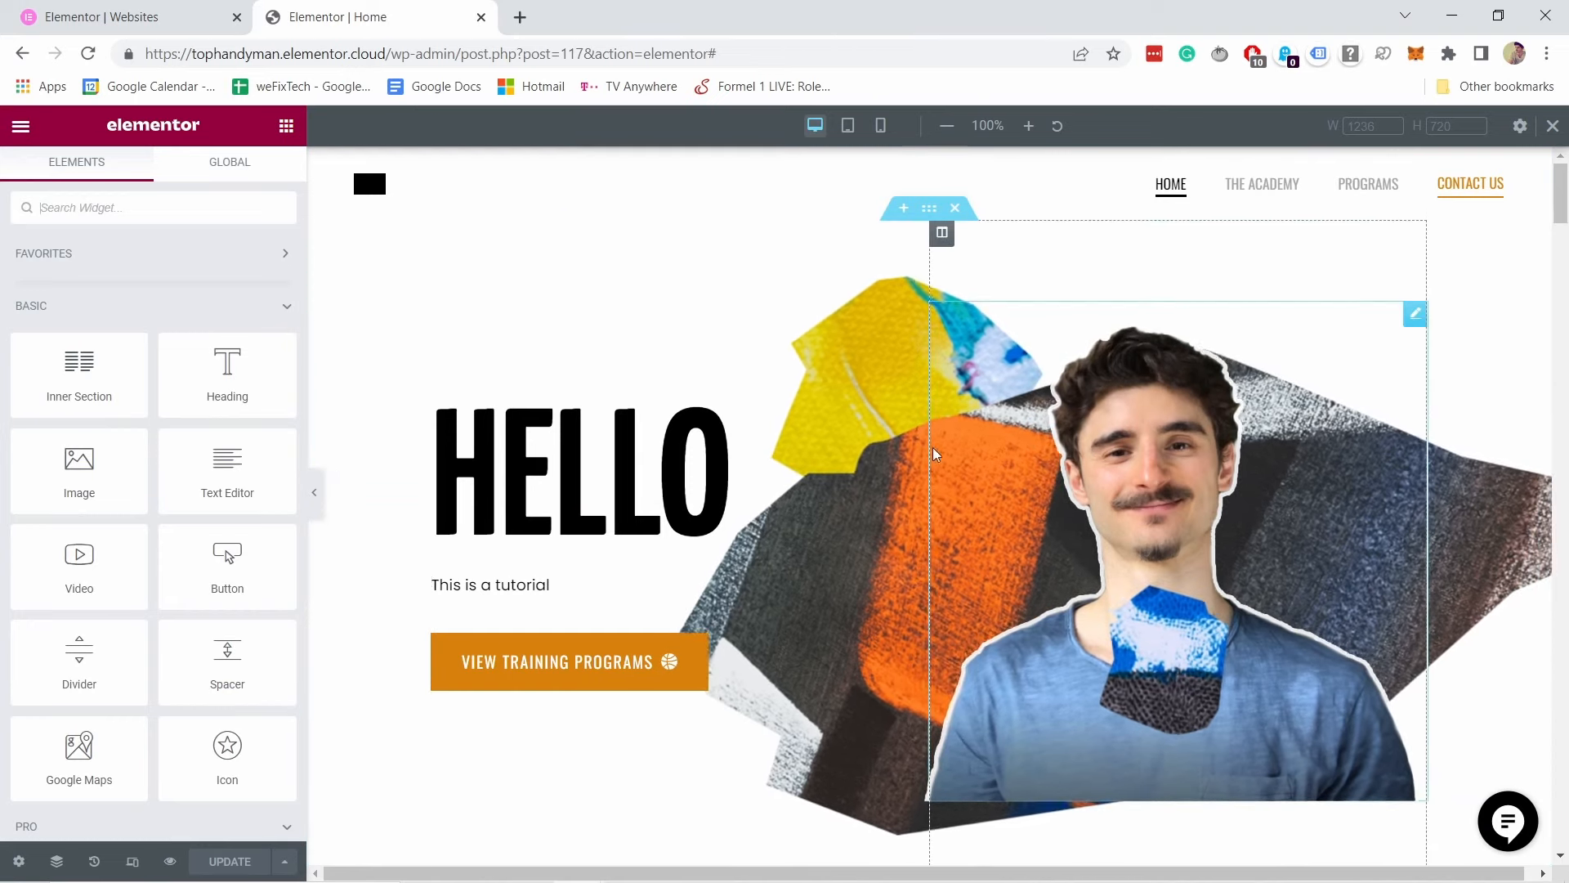
Step: Open the page header for editing and go from its site logo element to the Site Identity settings
{"action": "scroll", "coordinate": [788, 483], "scroll_direction": "down", "scroll_amount": 5}
{"action": "scroll", "coordinate": [777, 494], "scroll_direction": "up", "scroll_amount": 5}
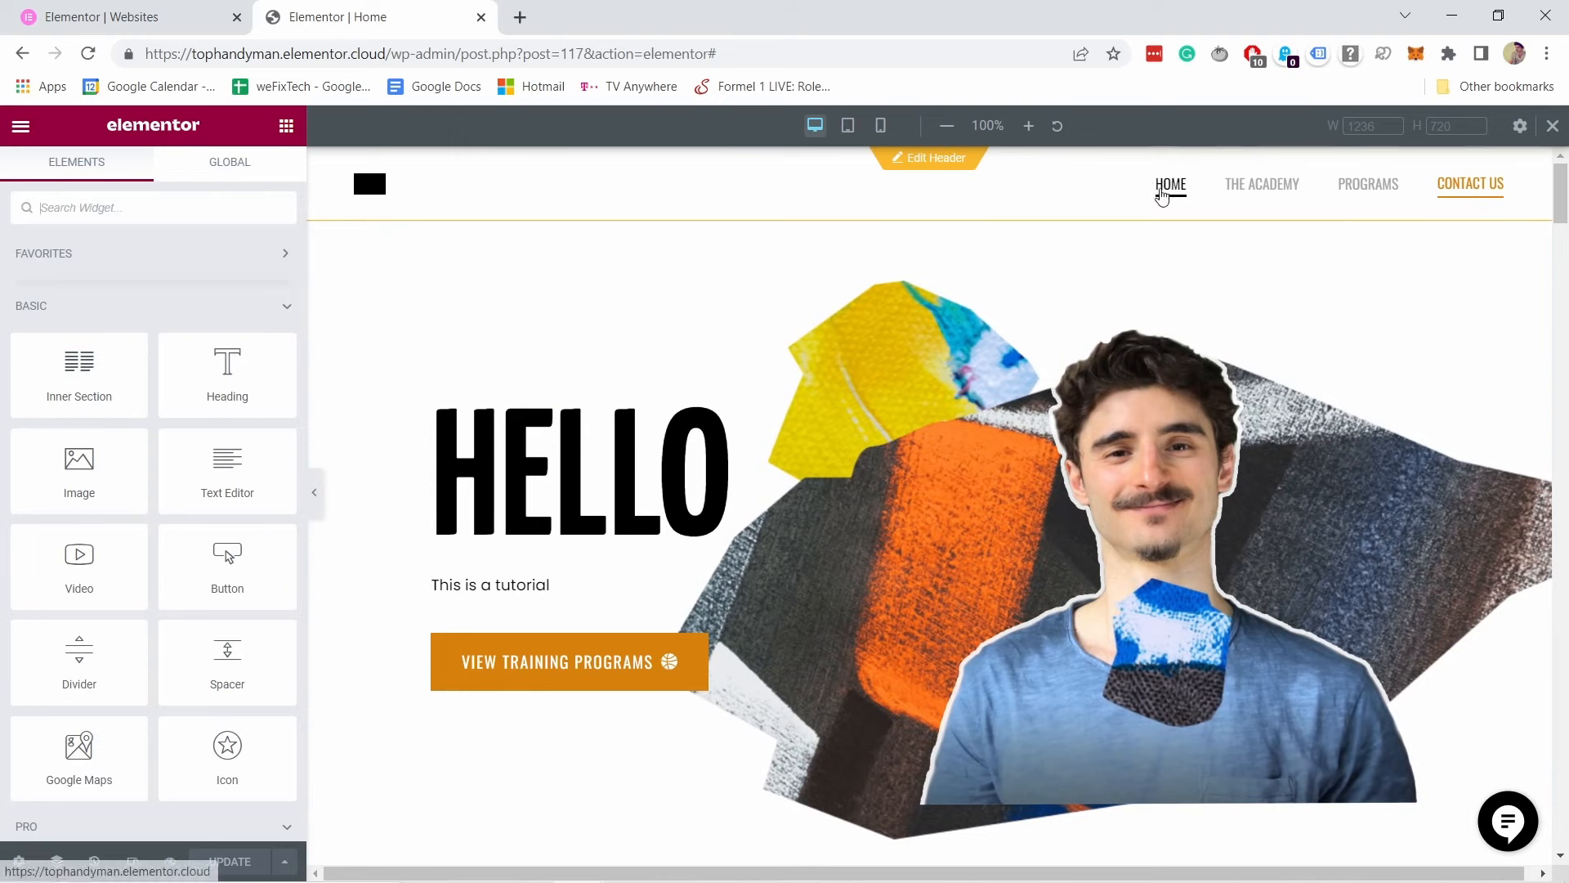
{"action": "left_click", "coordinate": [938, 159]}
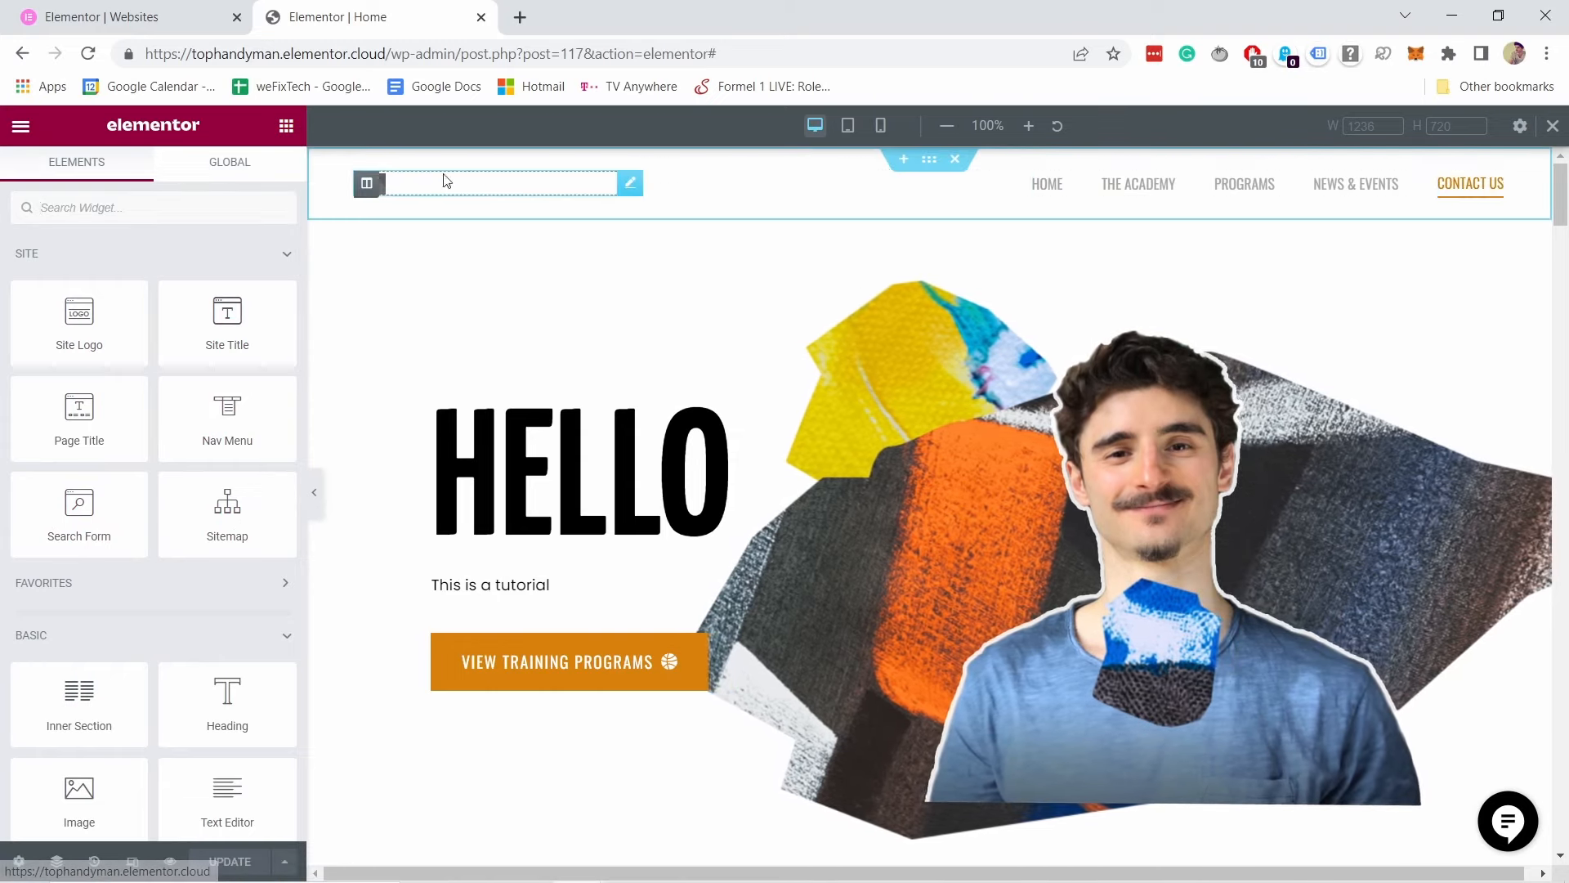
{"action": "left_click", "coordinate": [383, 193]}
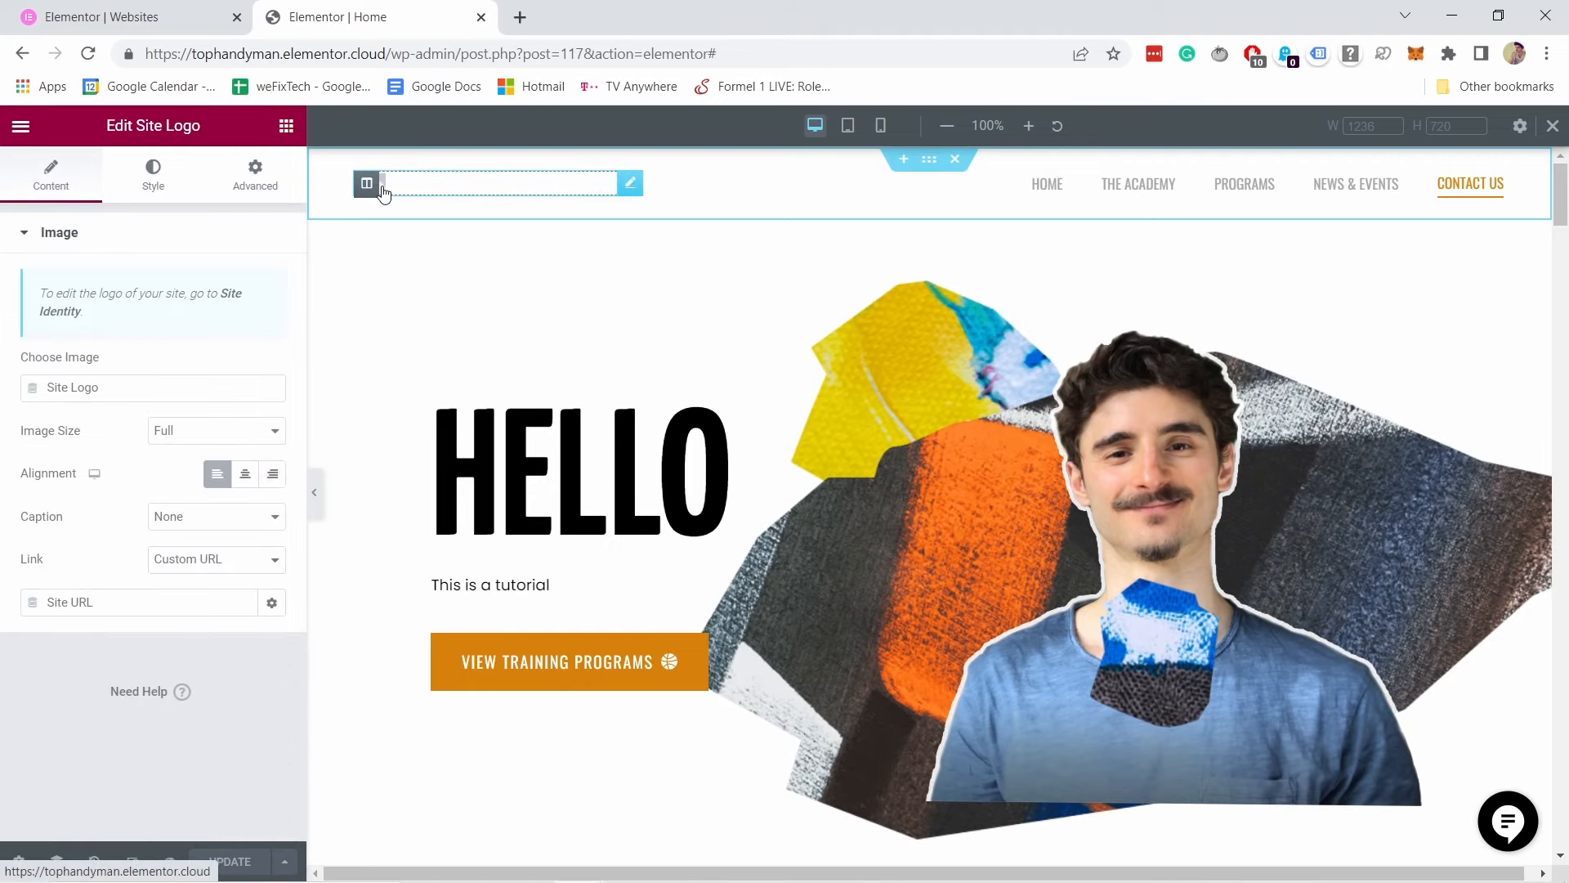
{"action": "left_click", "coordinate": [232, 302]}
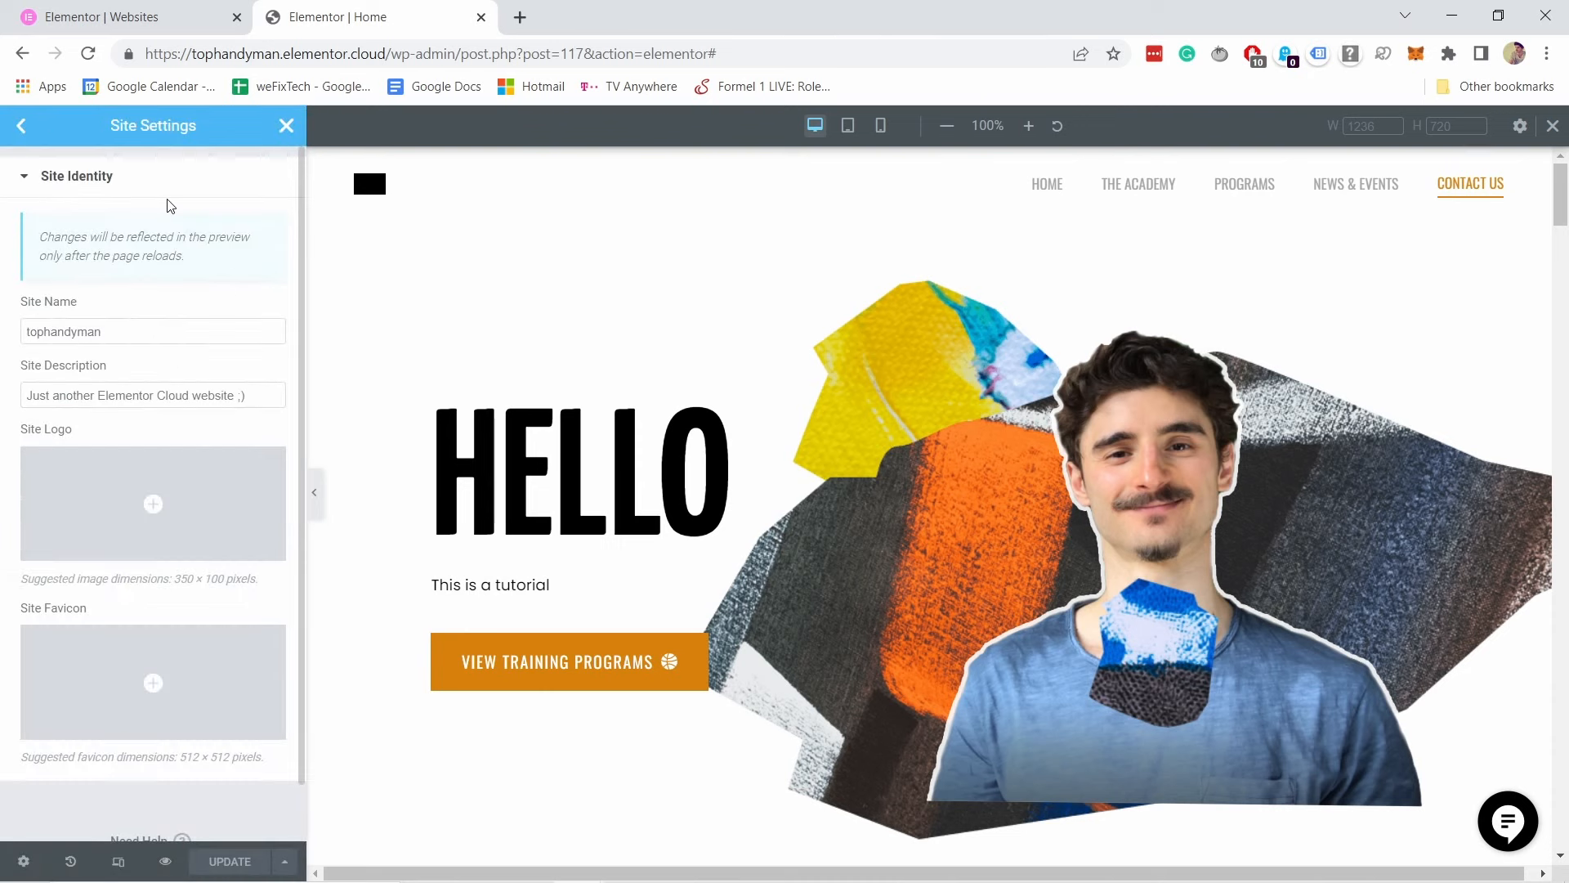
Step: Upload the TOPHANDYMAN-logo-blu image from the mailerlite-tut folder and insert it as the site logo
{"action": "scroll", "coordinate": [103, 327], "scroll_direction": "down", "scroll_amount": 1}
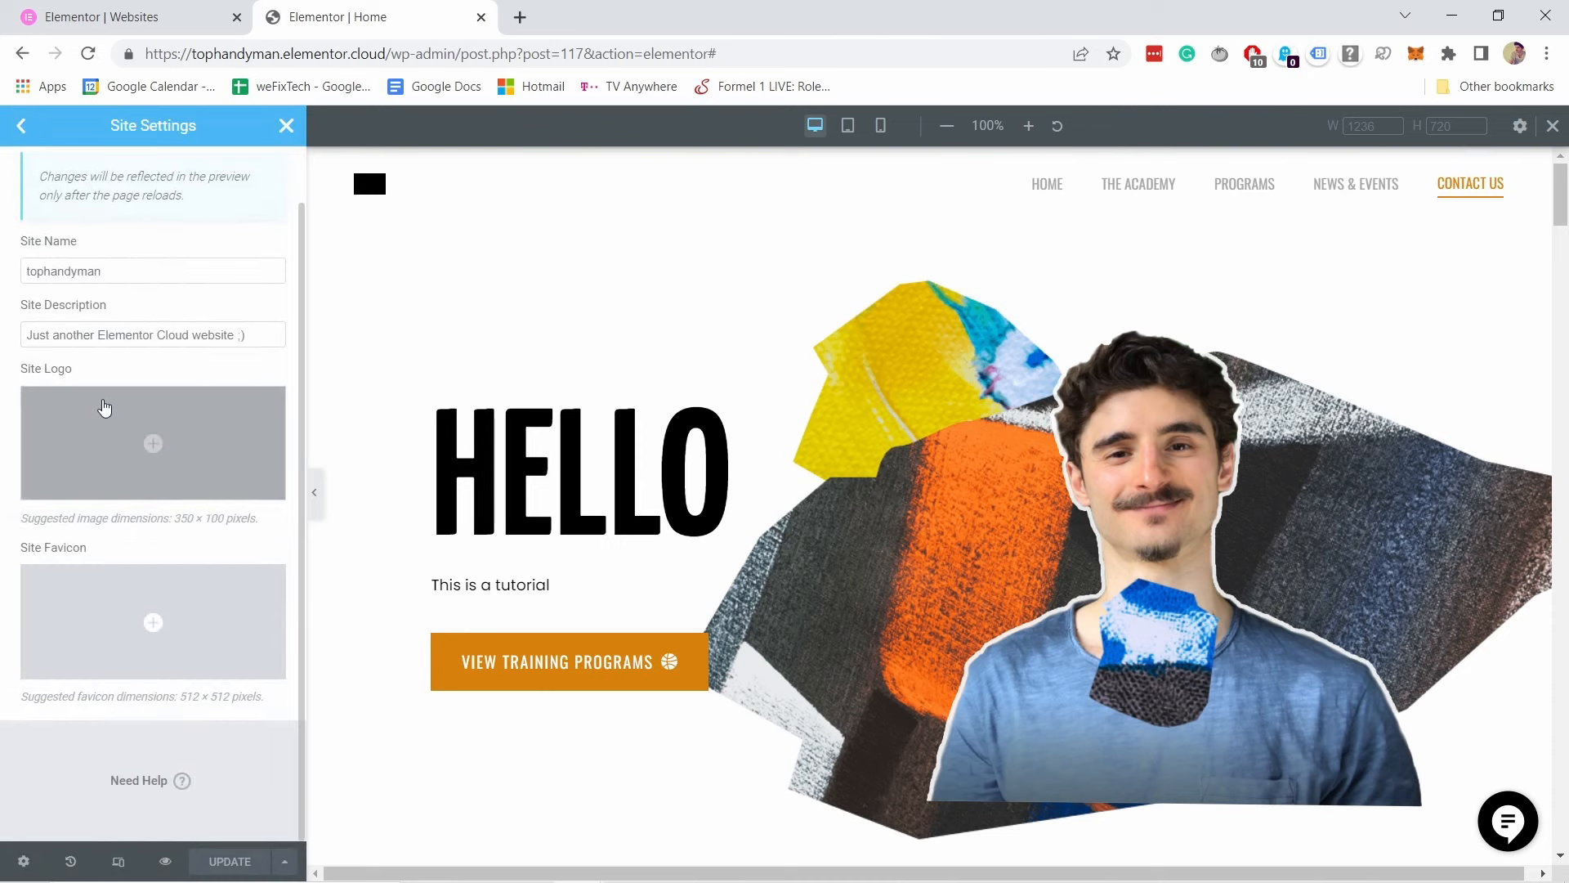
{"action": "left_click", "coordinate": [152, 449]}
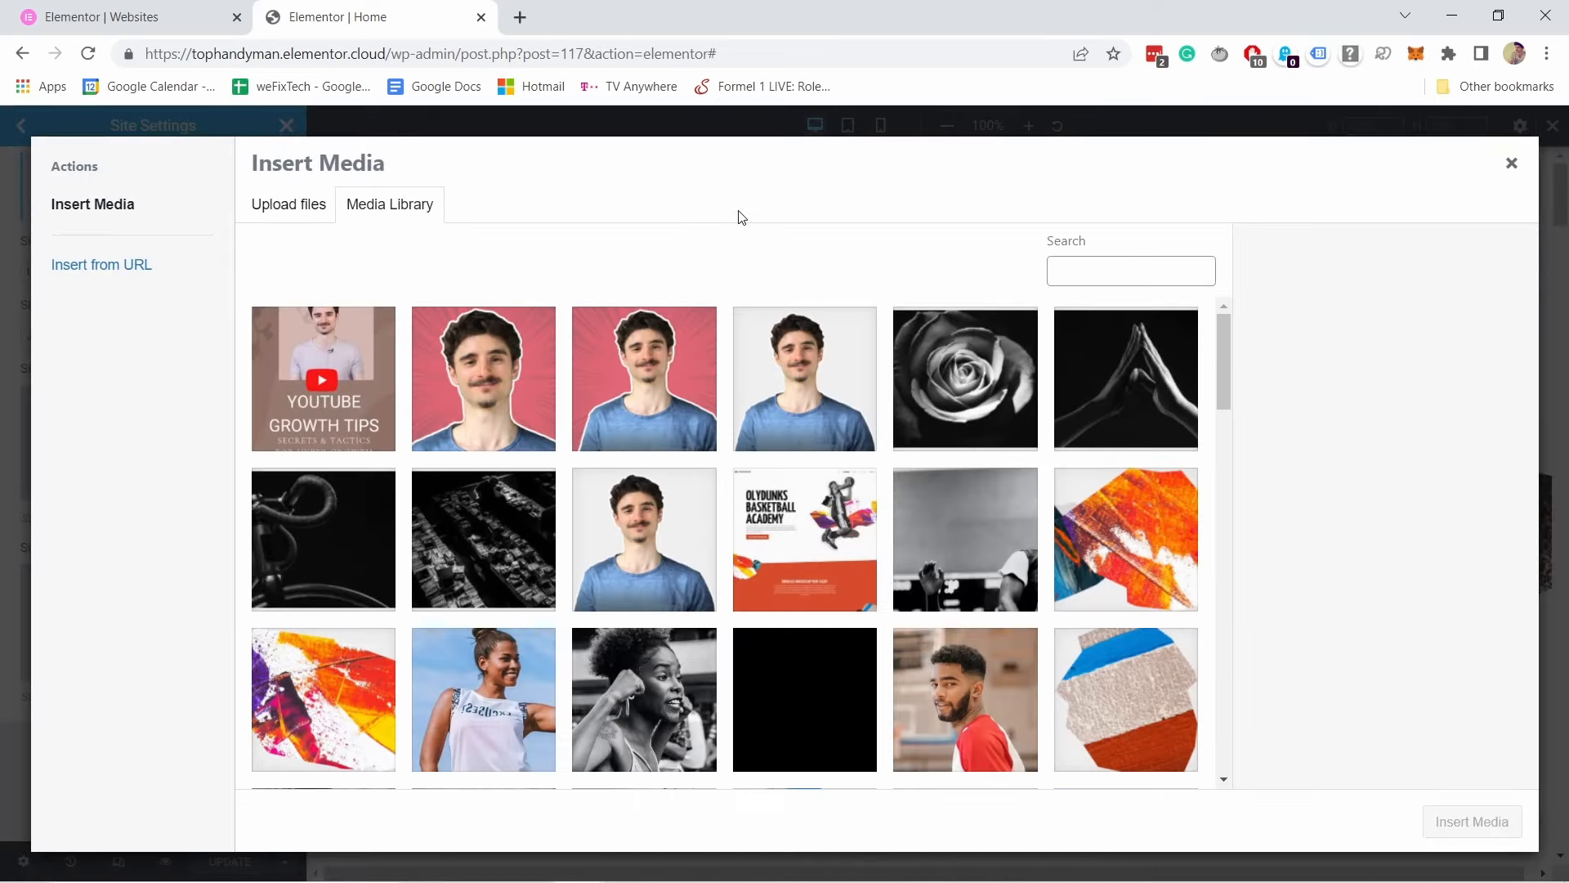
{"action": "left_click", "coordinate": [300, 205]}
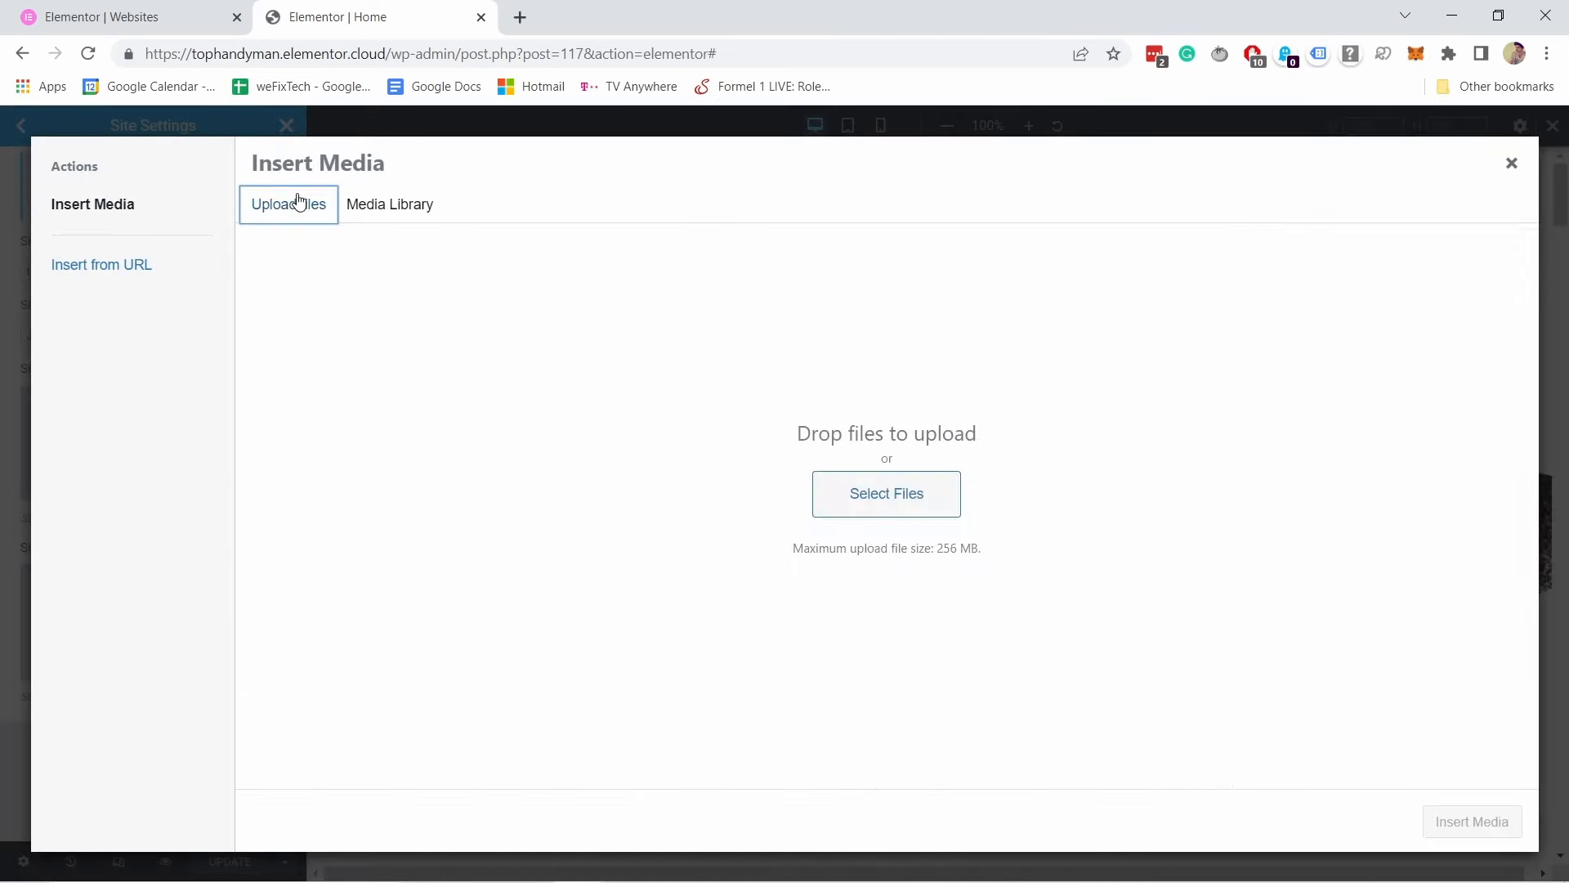
{"action": "left_click", "coordinate": [896, 503]}
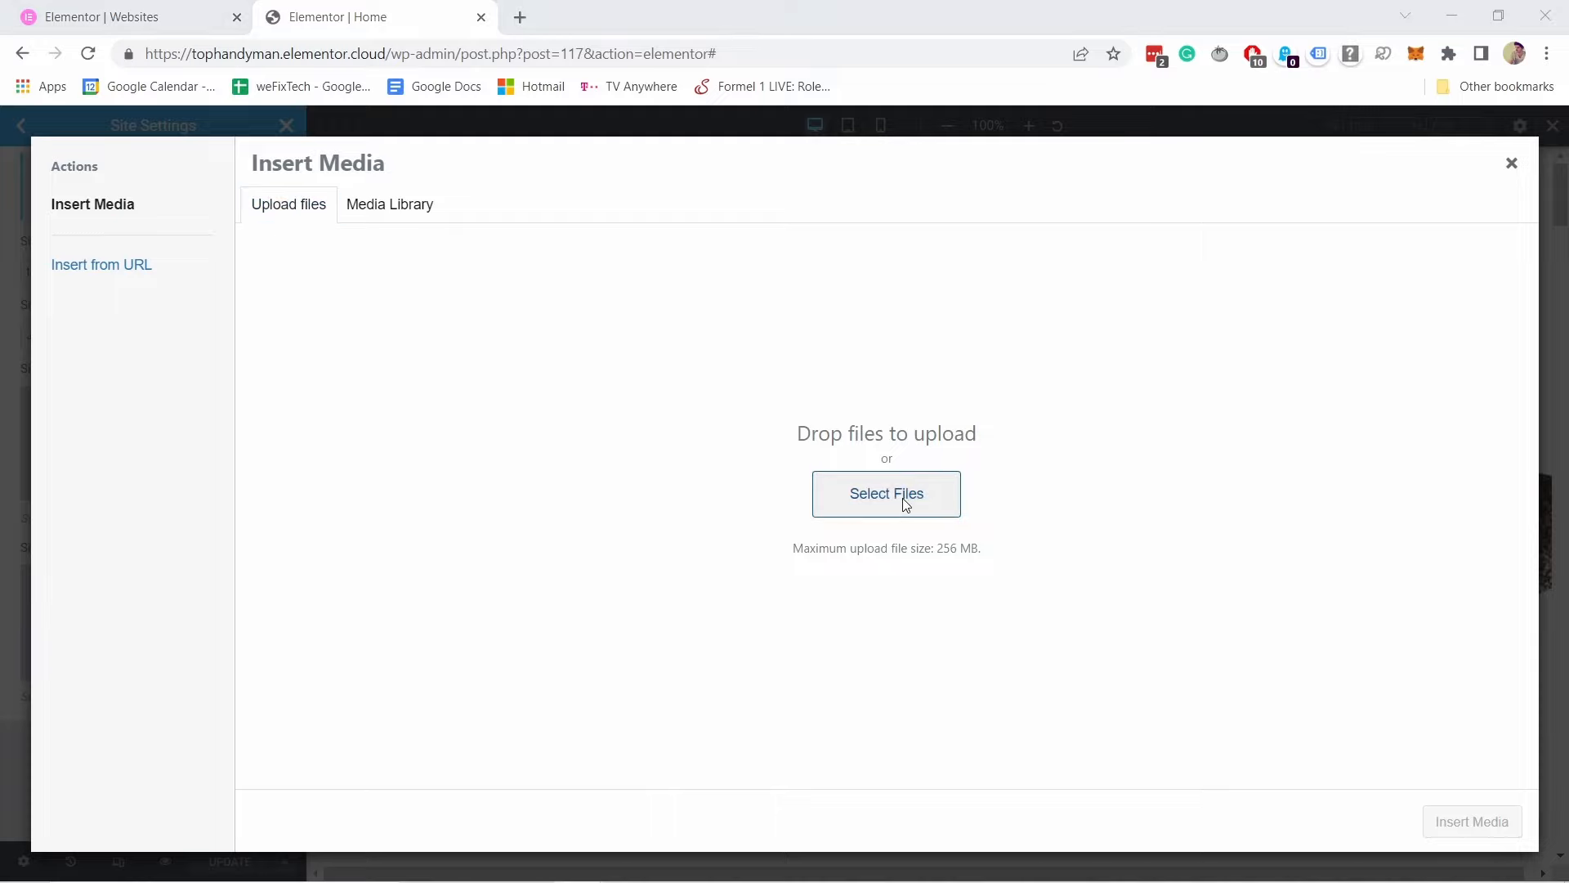
{"action": "left_click", "coordinate": [705, 241]}
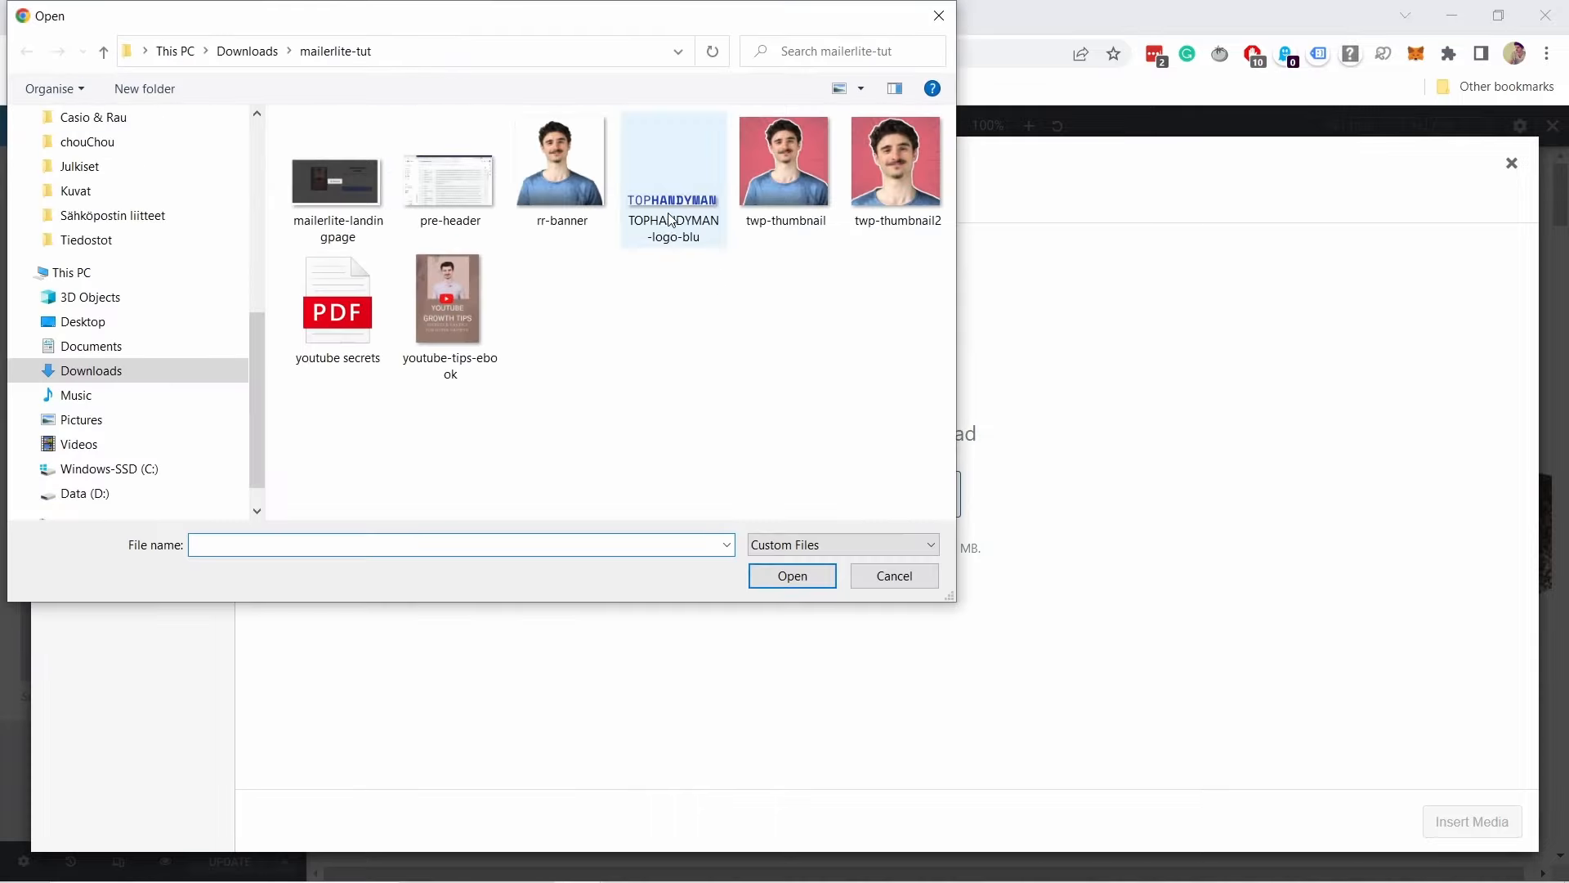
{"action": "left_click", "coordinate": [793, 582]}
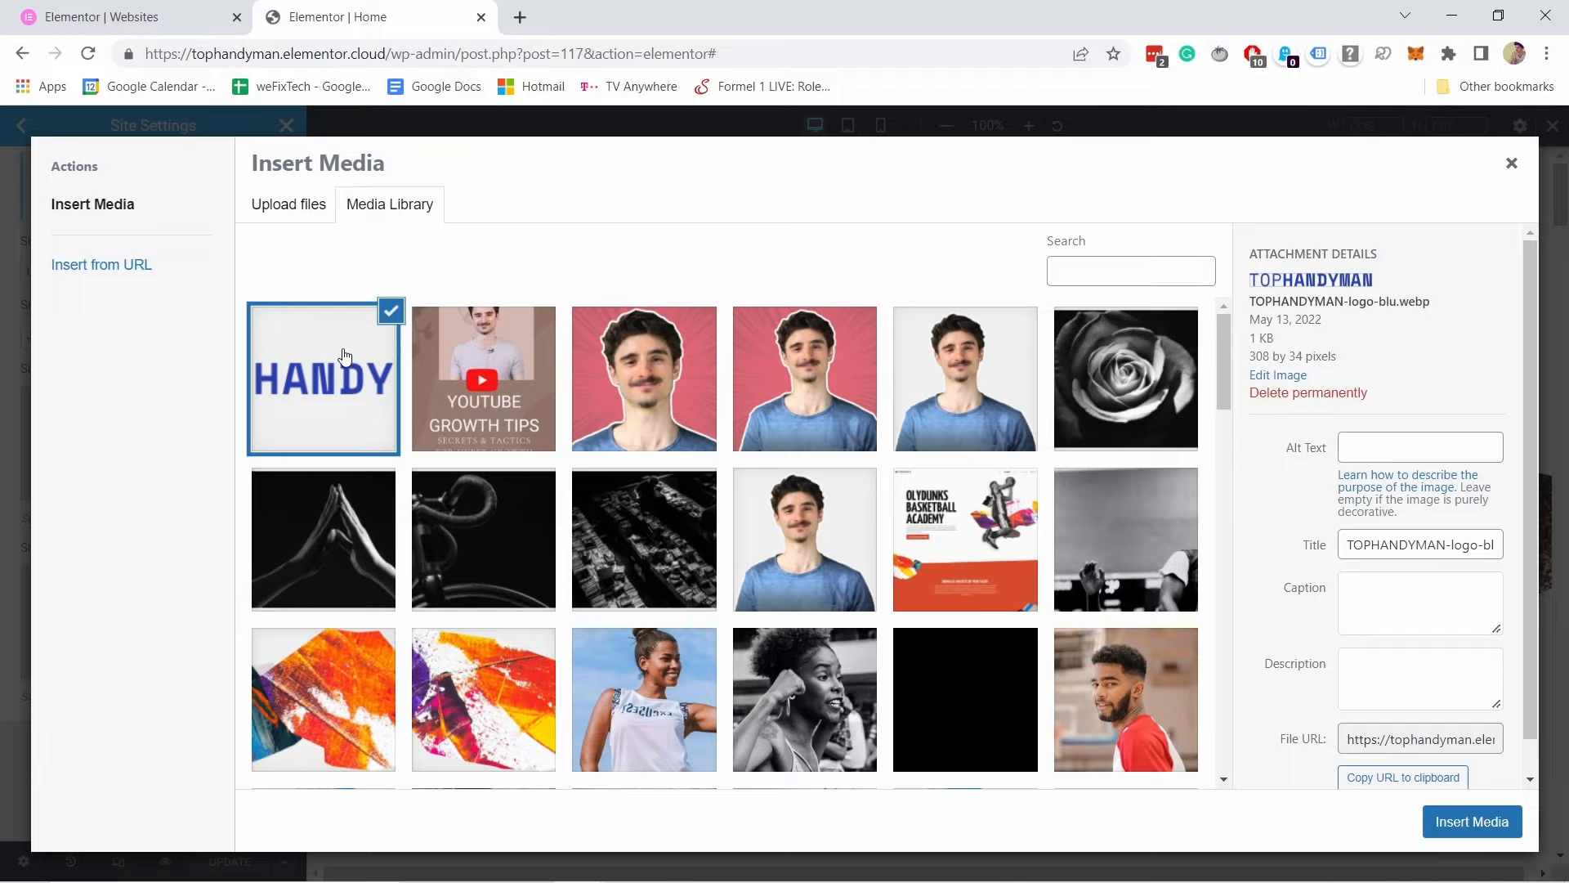
{"action": "left_click", "coordinate": [383, 373]}
{"action": "left_click", "coordinate": [383, 373]}
{"action": "left_click", "coordinate": [1463, 821]}
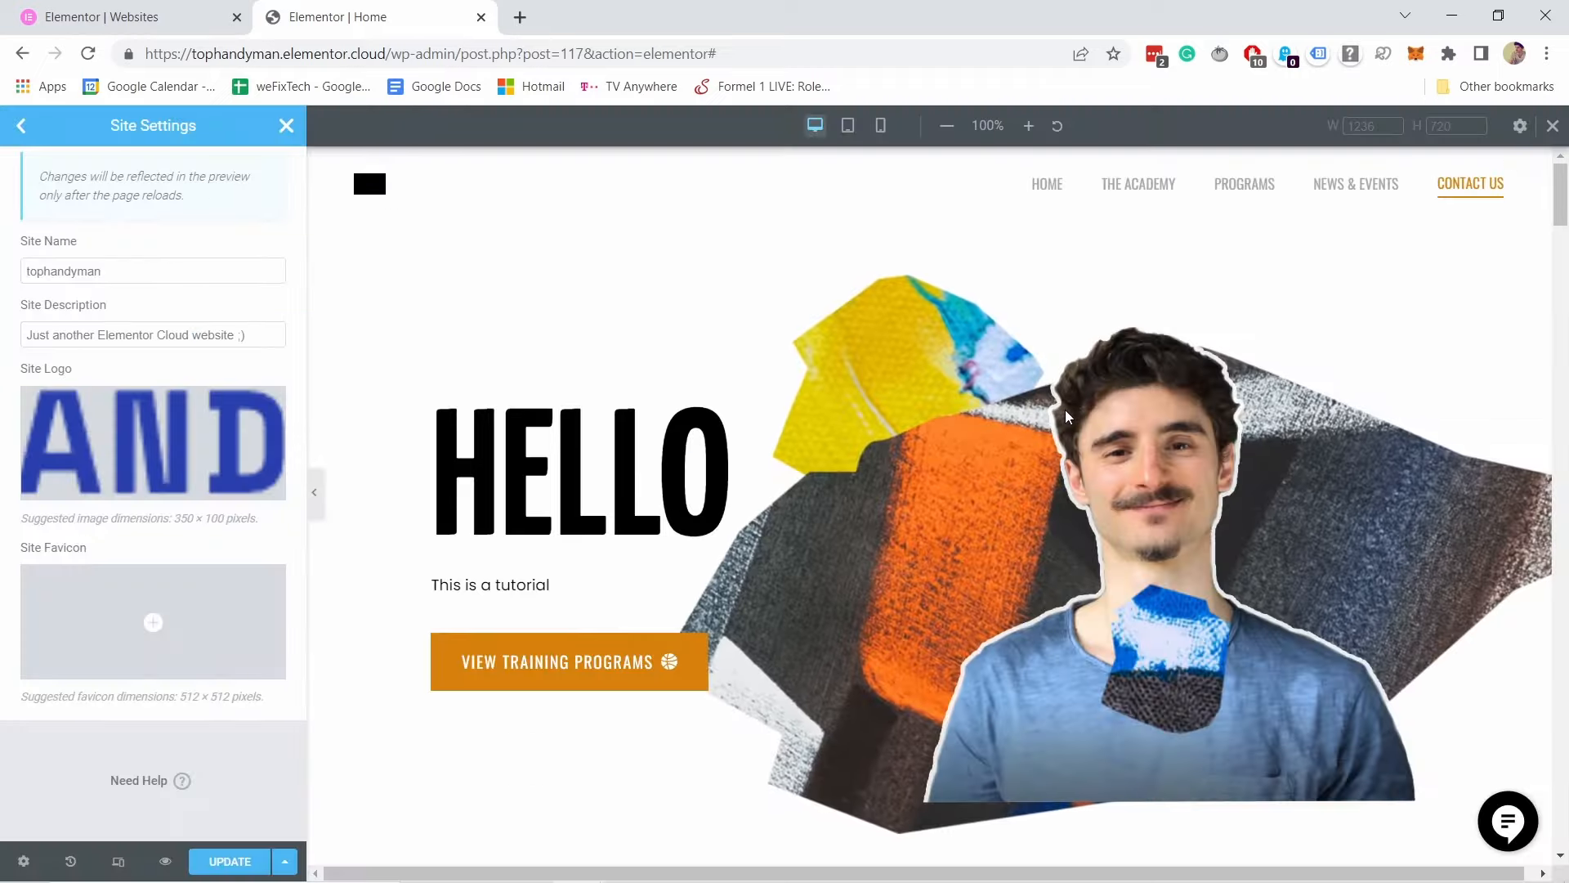
Step: Set the rr-banner portrait image from the media library as the site favicon and update the site settings
{"action": "mouse_move", "coordinate": [96, 449]}
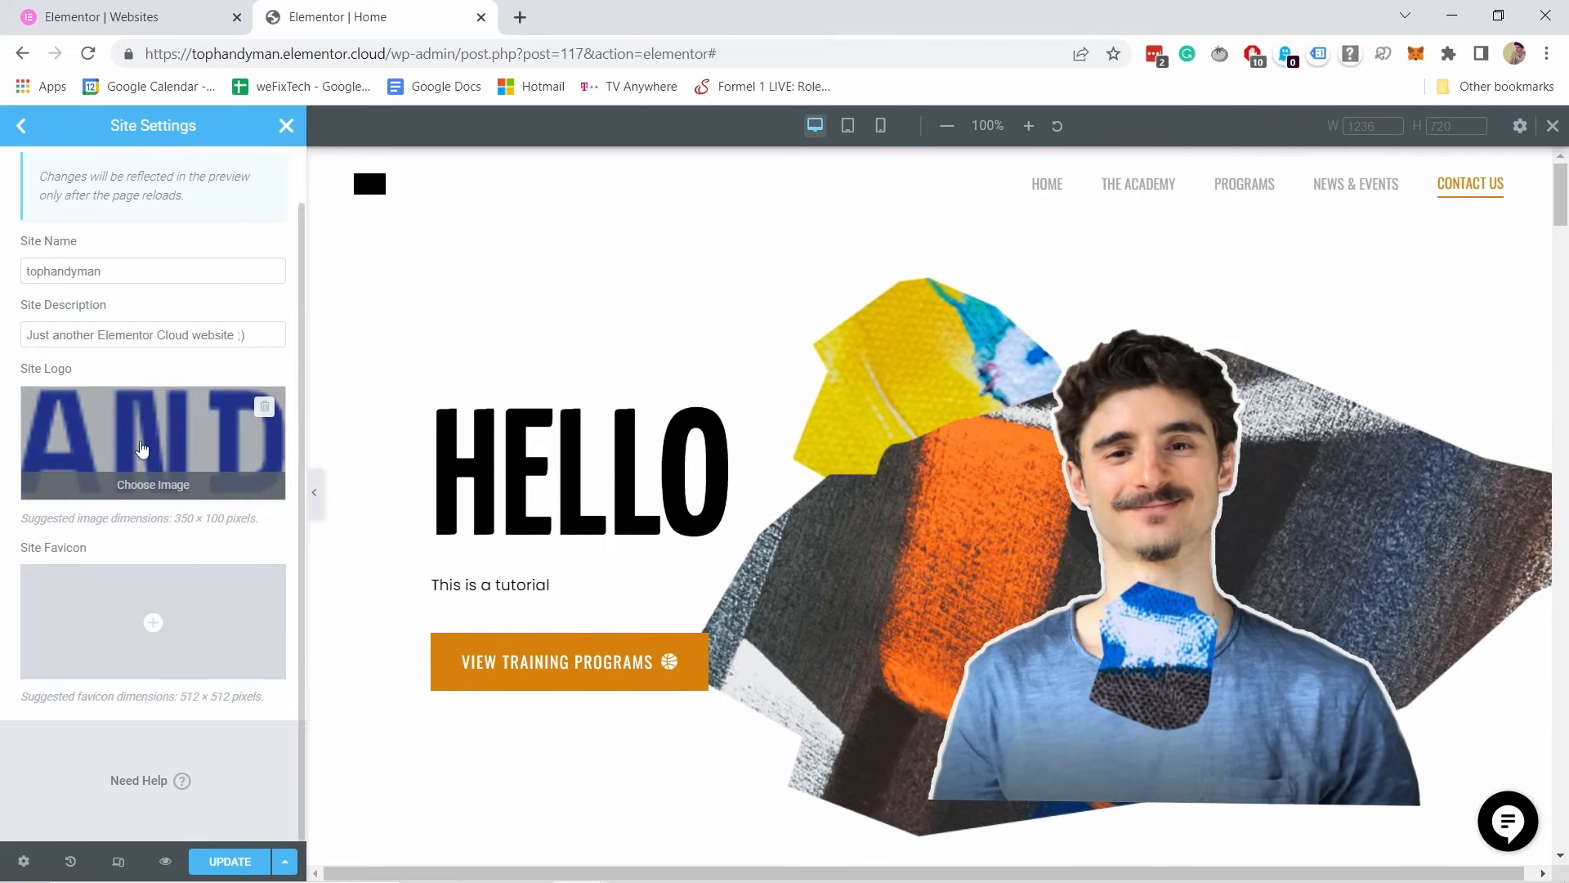
{"action": "mouse_move", "coordinate": [149, 626]}
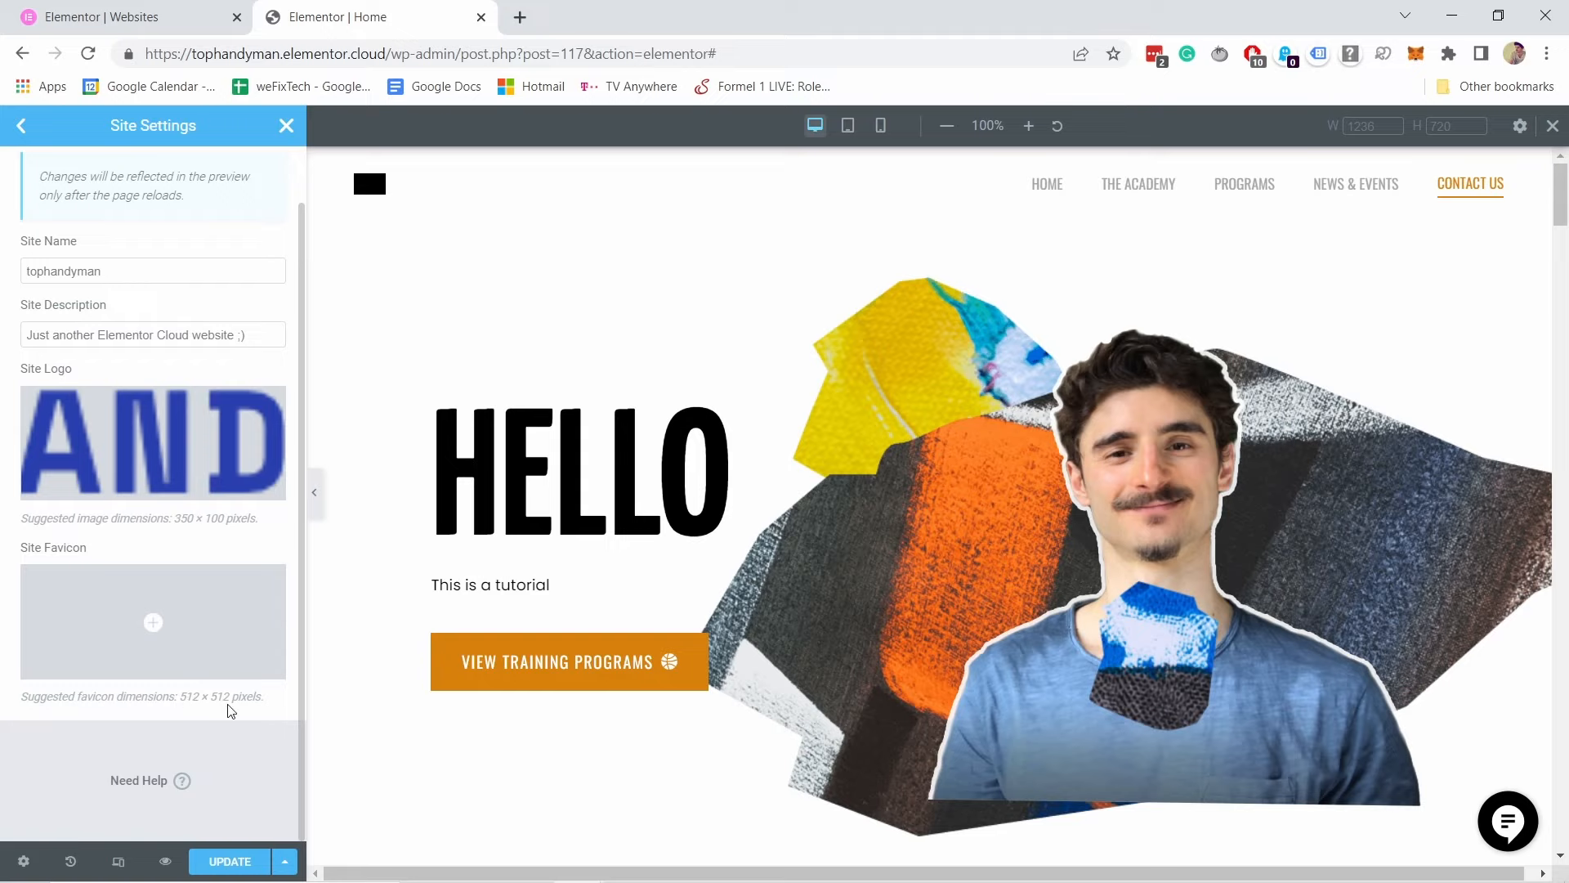
{"action": "left_click", "coordinate": [152, 624]}
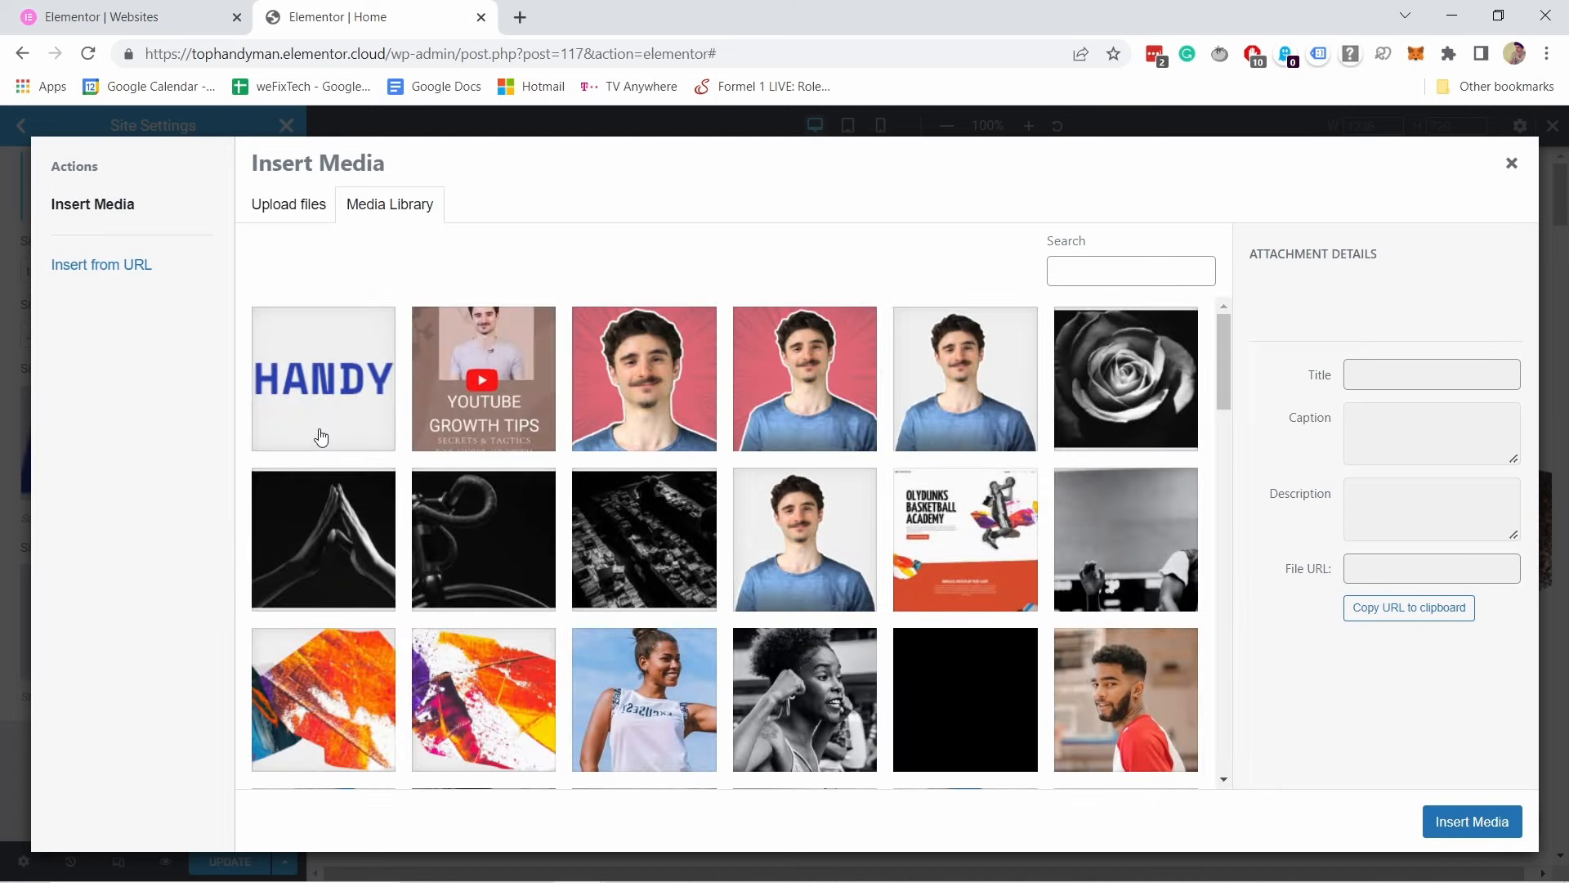
{"action": "left_click", "coordinate": [953, 385]}
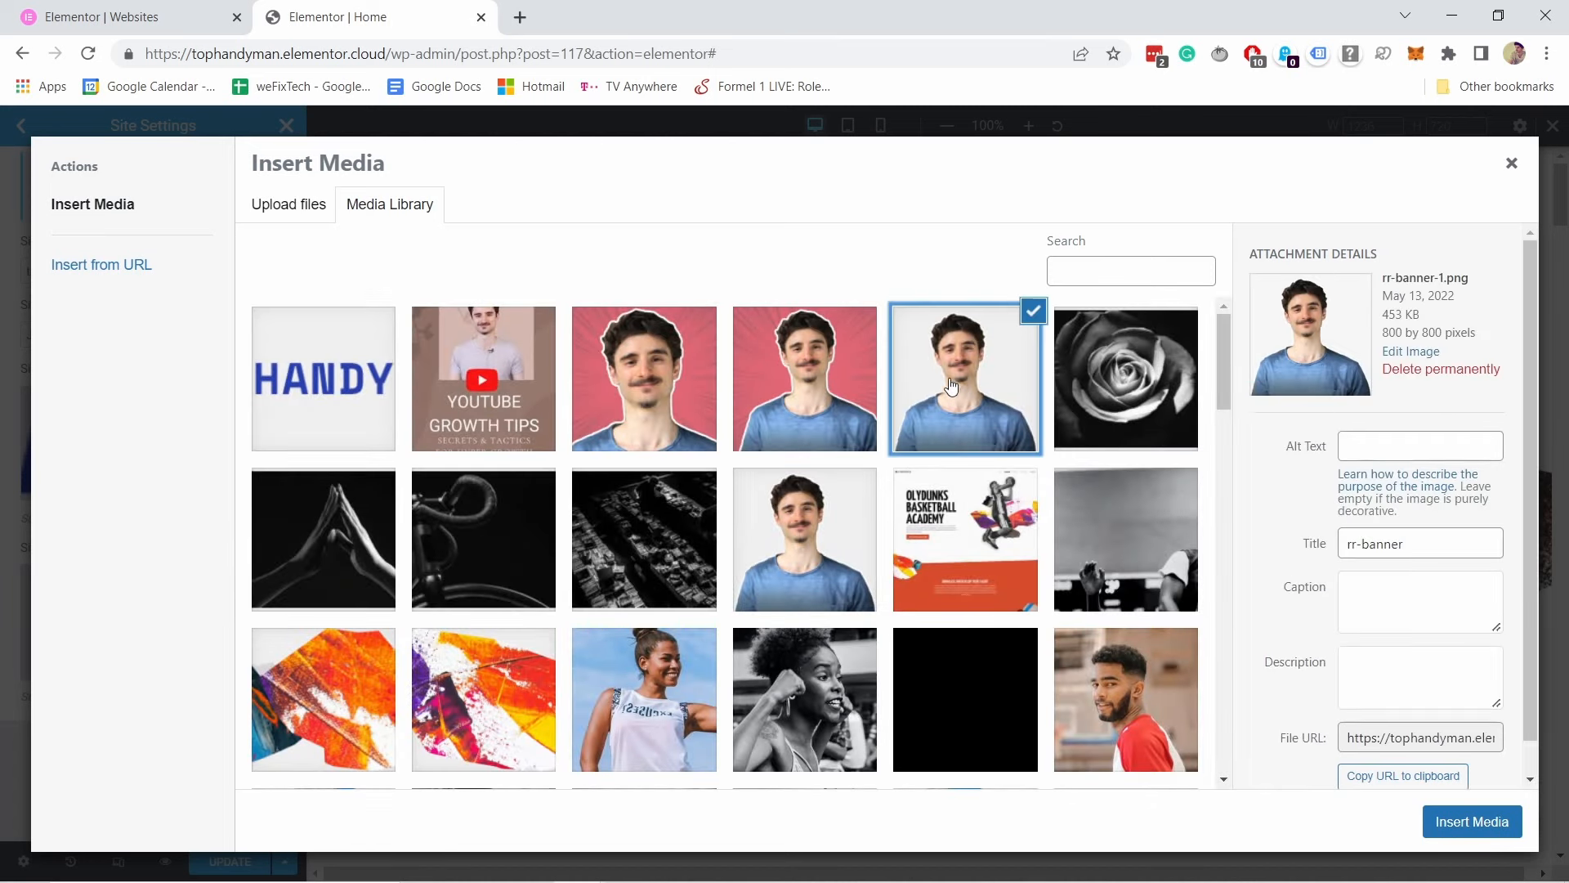
{"action": "left_click", "coordinate": [1429, 816]}
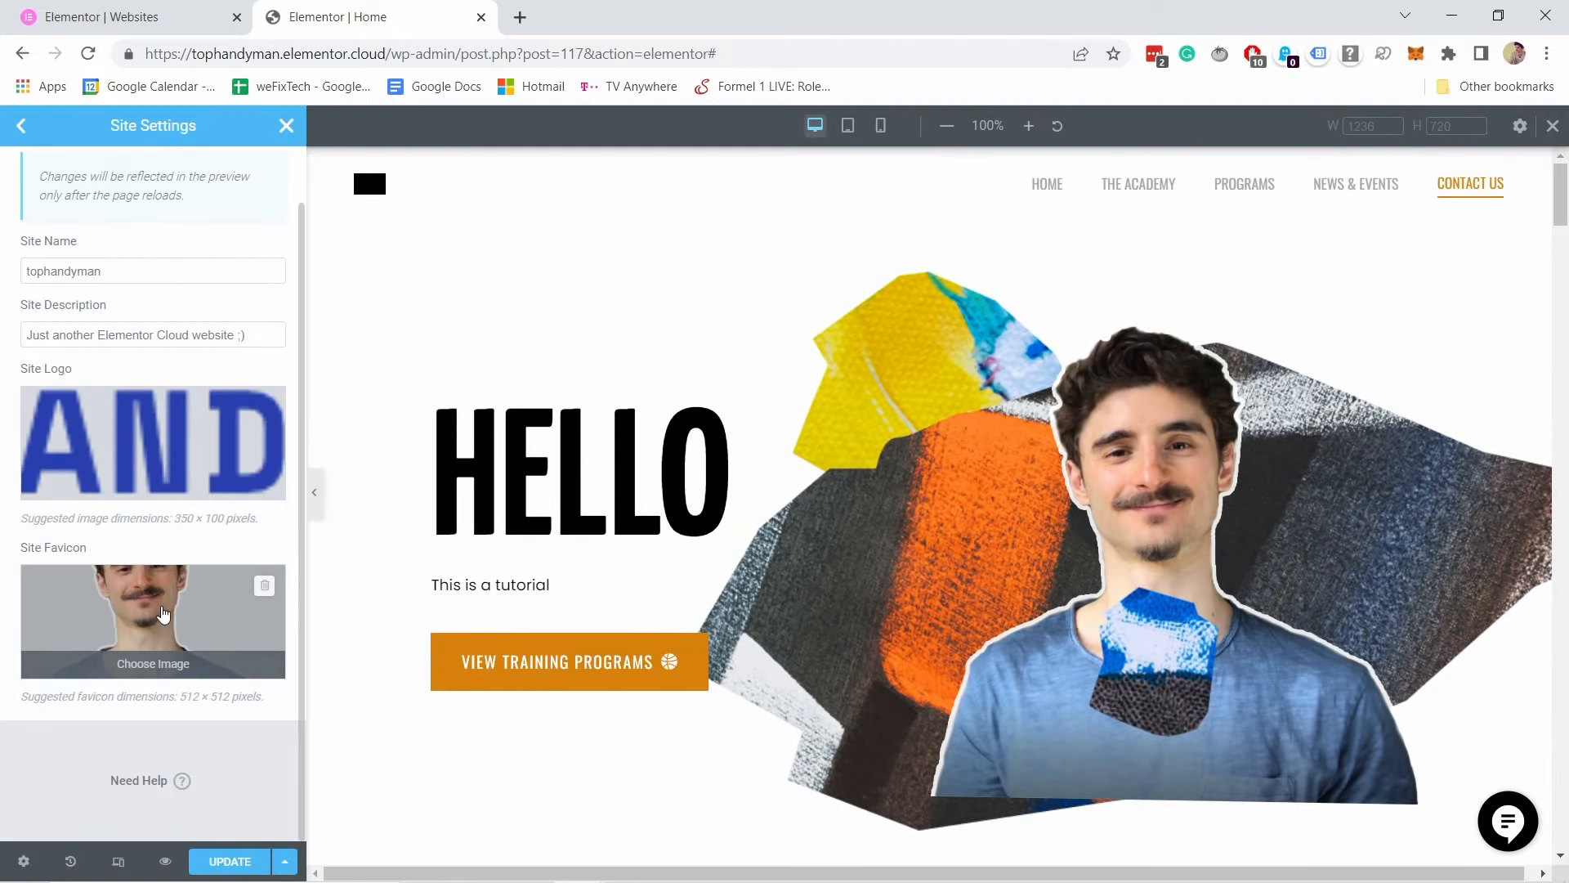
{"action": "left_click", "coordinate": [229, 862]}
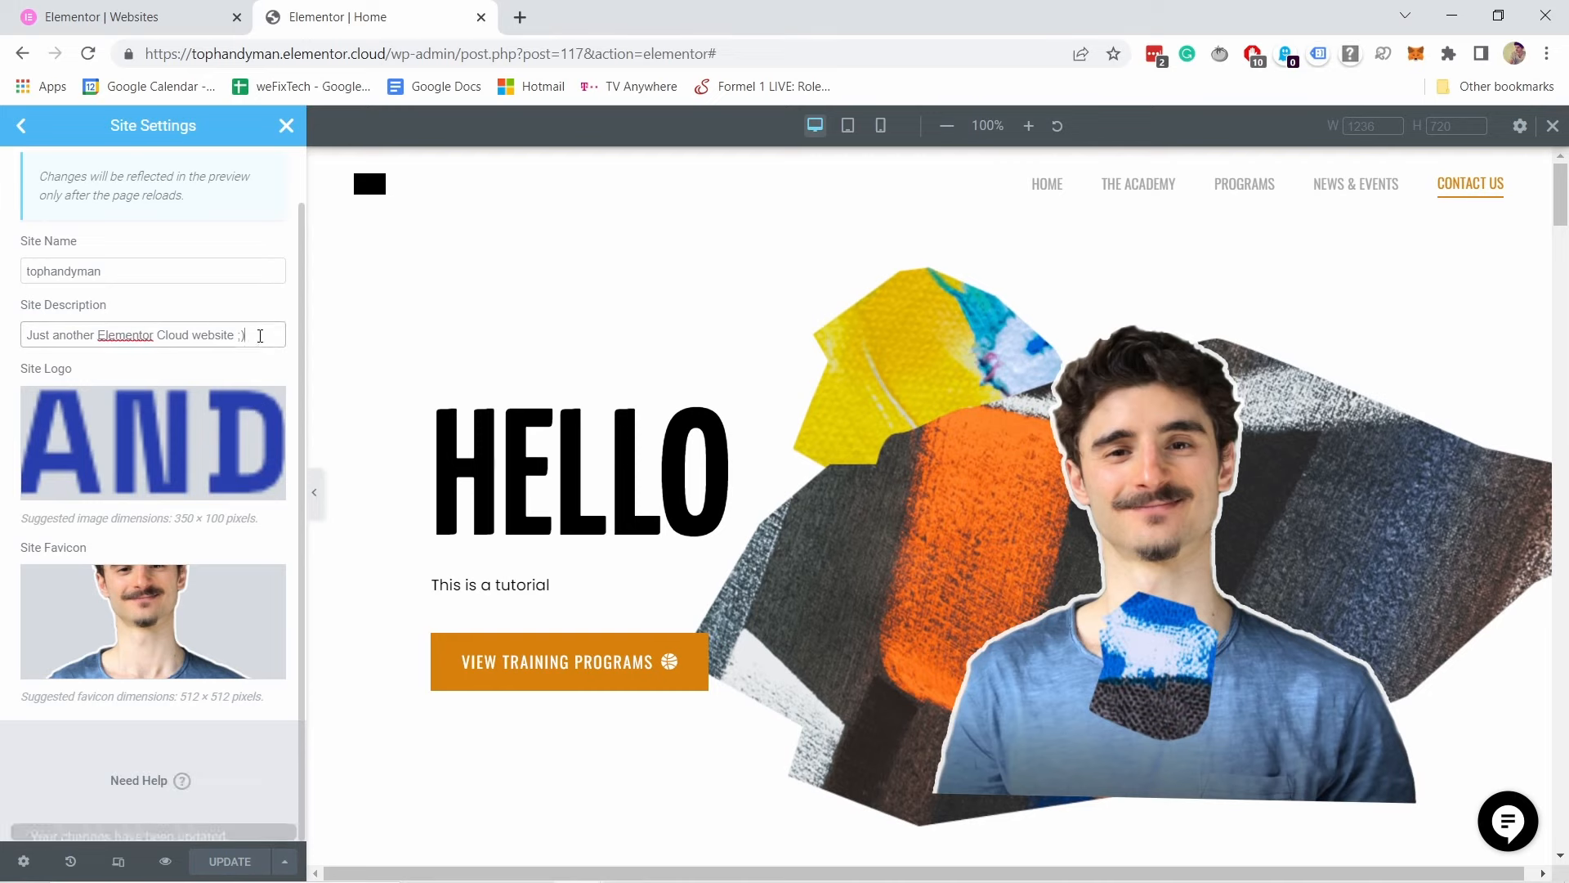
Step: Replace the site description with "Your reliable Handyman"
{"action": "left_click_drag", "start_coordinate": [262, 339], "coordinate": [29, 330]}
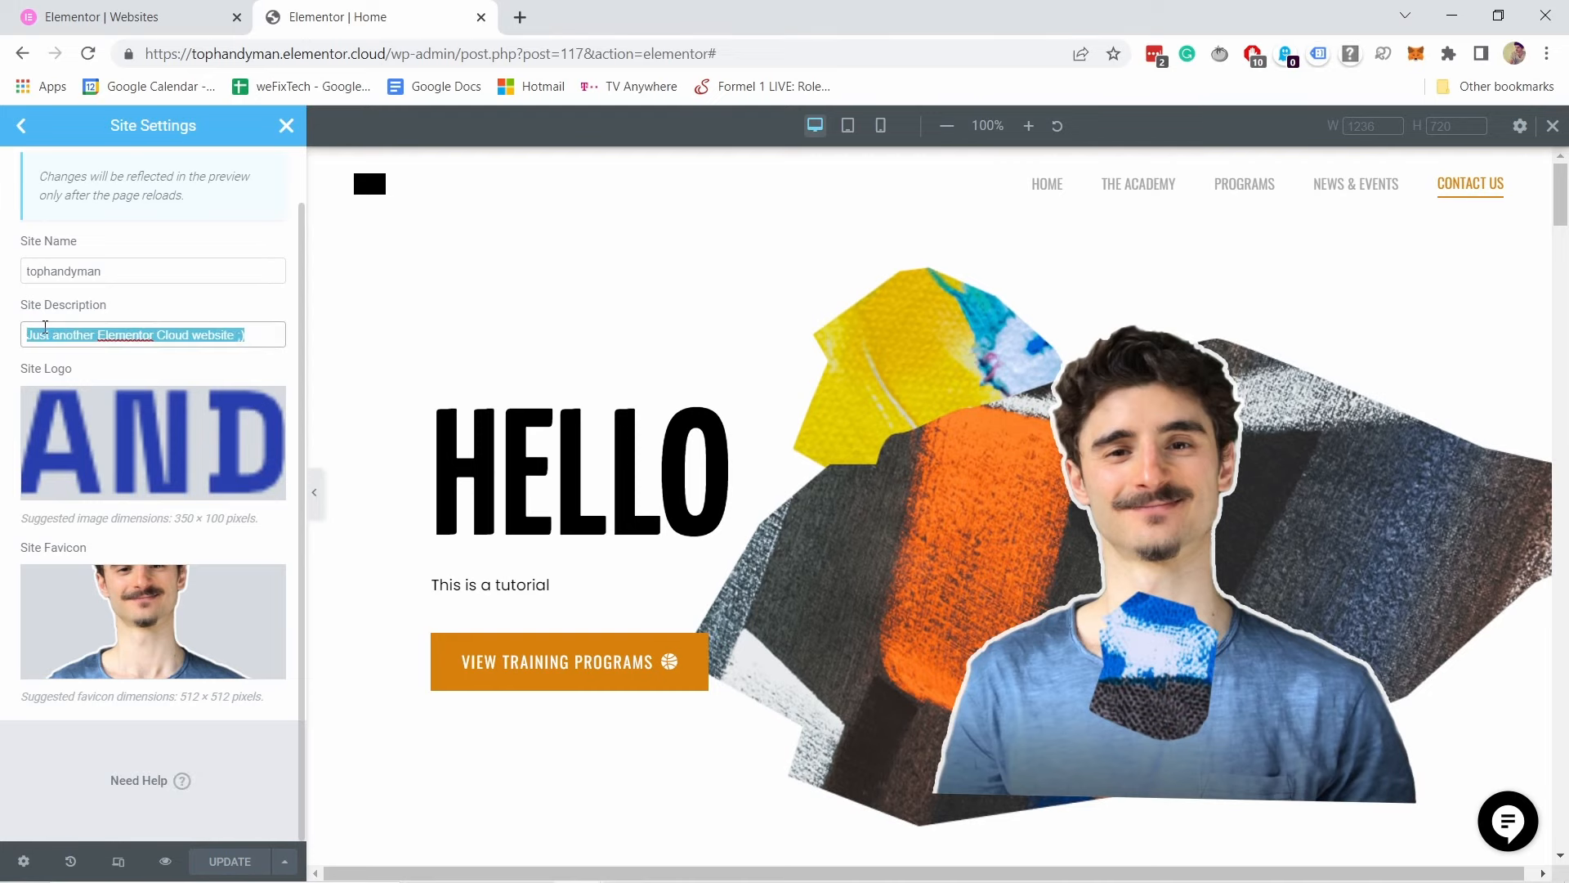
{"action": "type", "text": "Your reliable Handyman"}
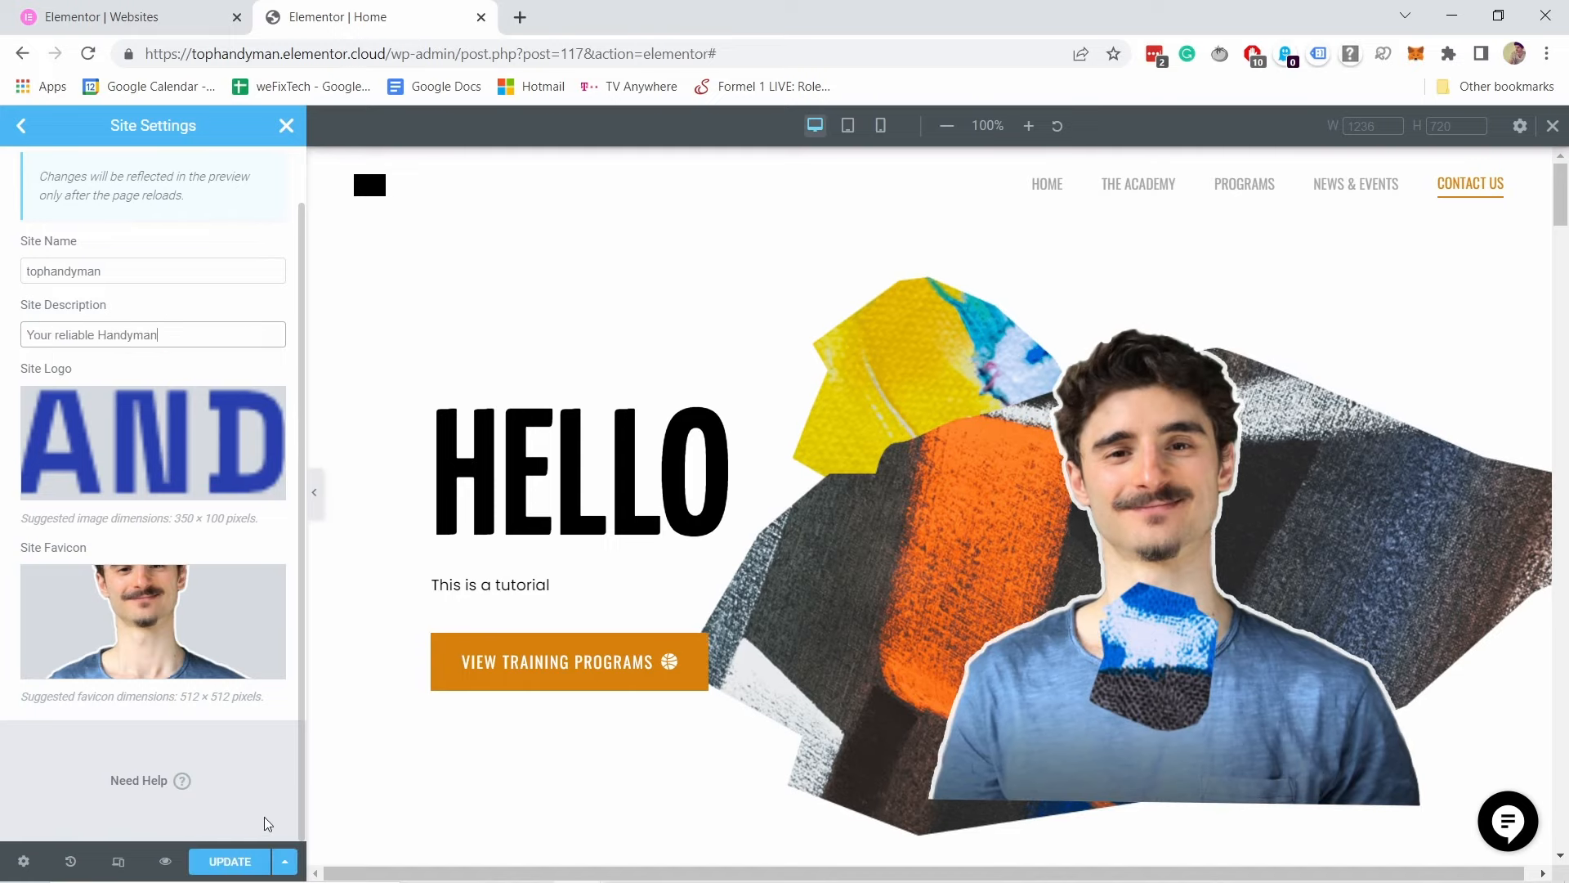
Step: Save the updated site identity settings, close them and reload the home page editor
{"action": "left_click", "coordinate": [235, 856]}
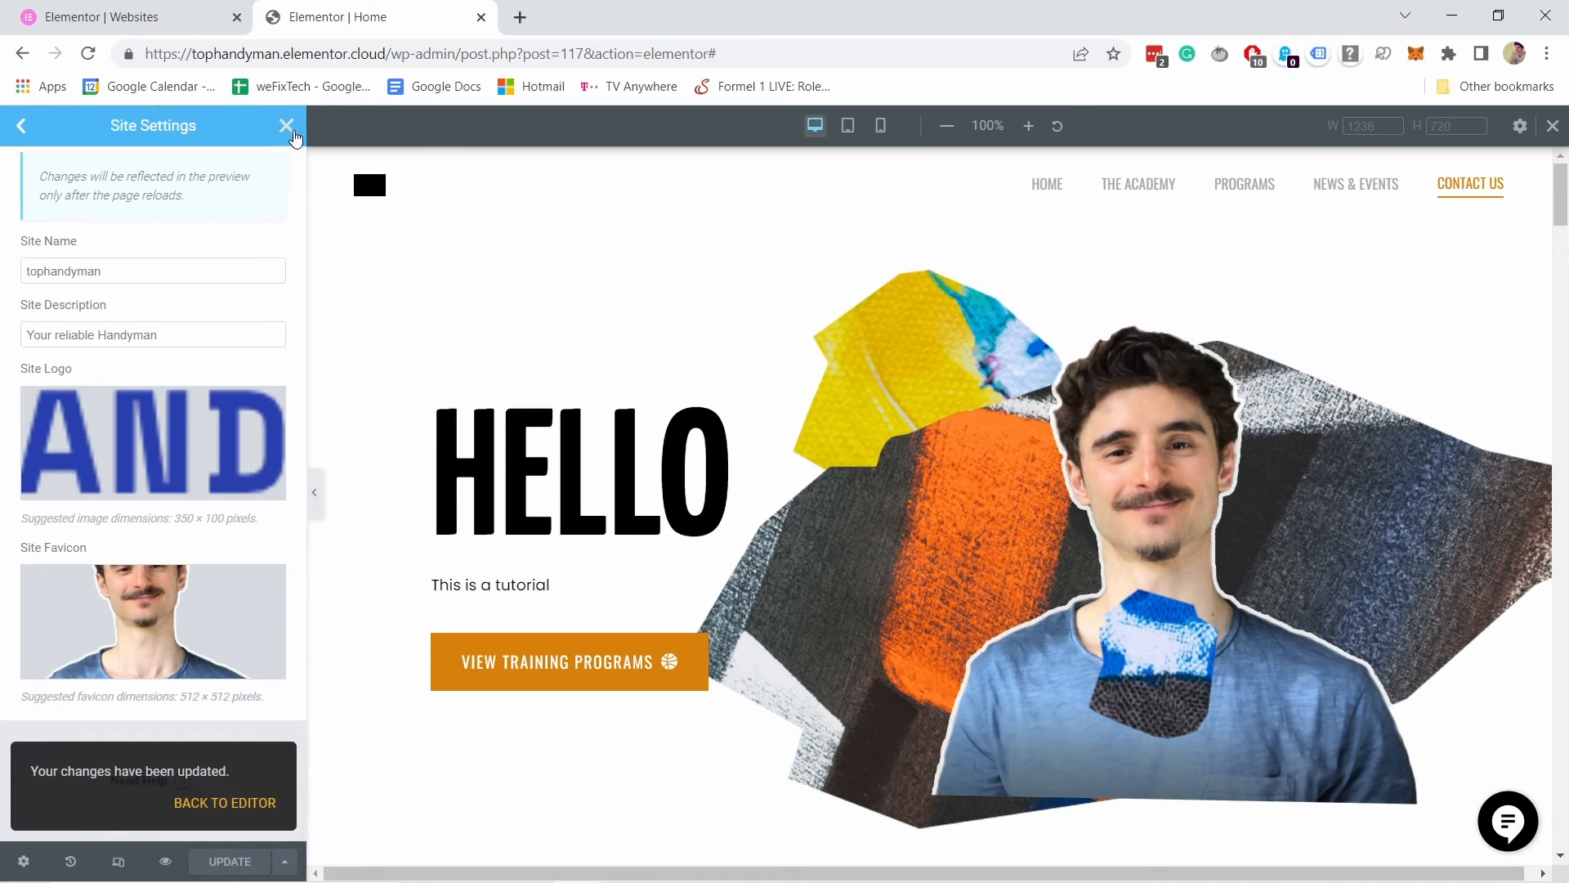
{"action": "left_click", "coordinate": [286, 127]}
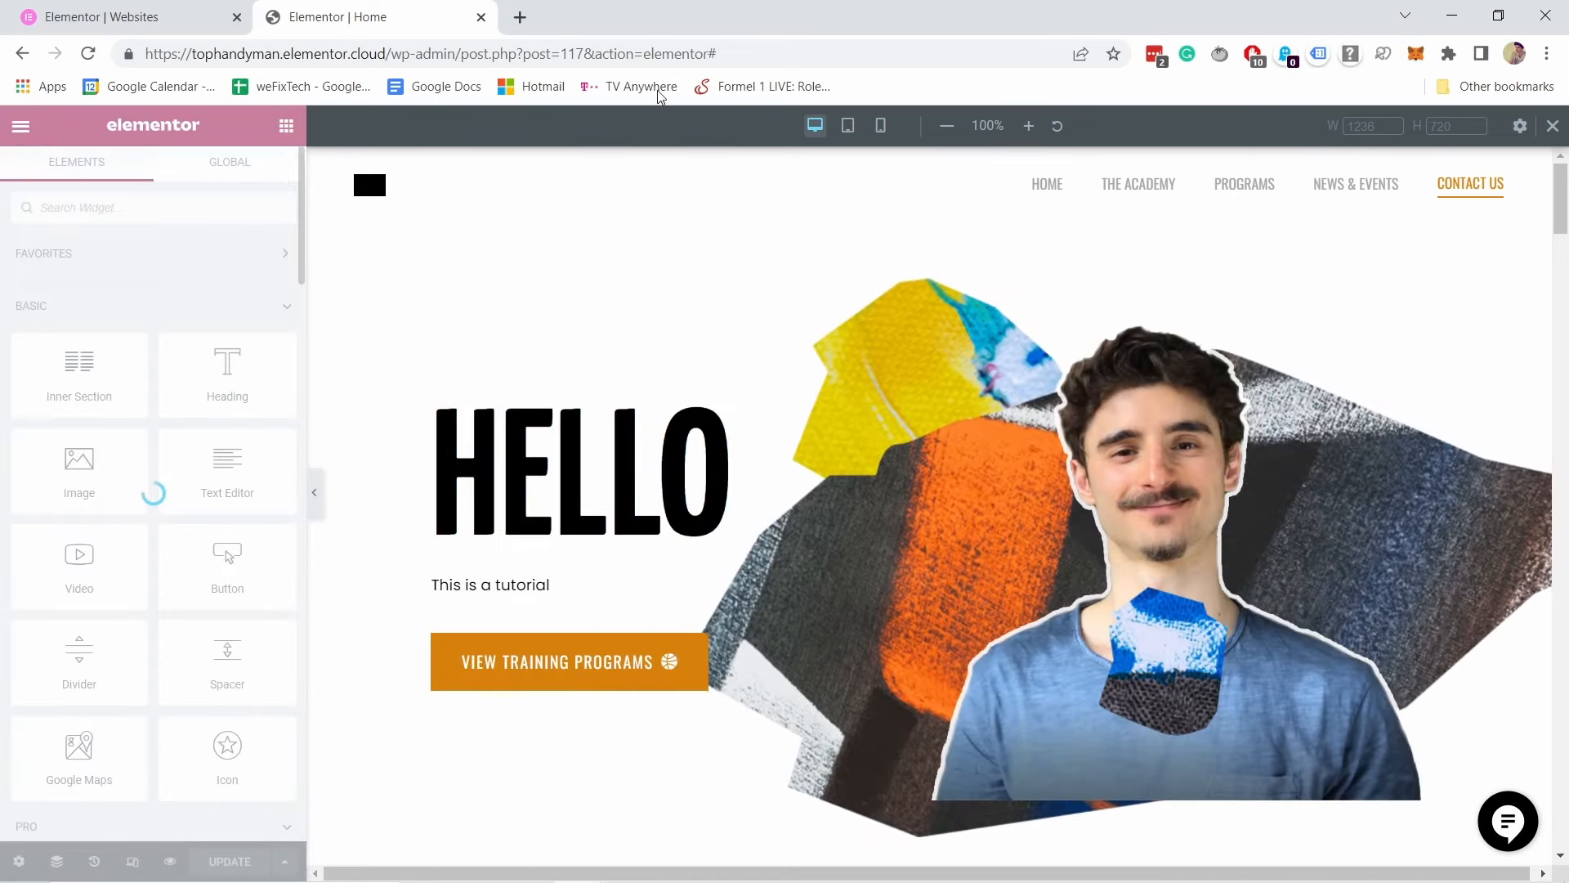
{"action": "left_click", "coordinate": [733, 54]}
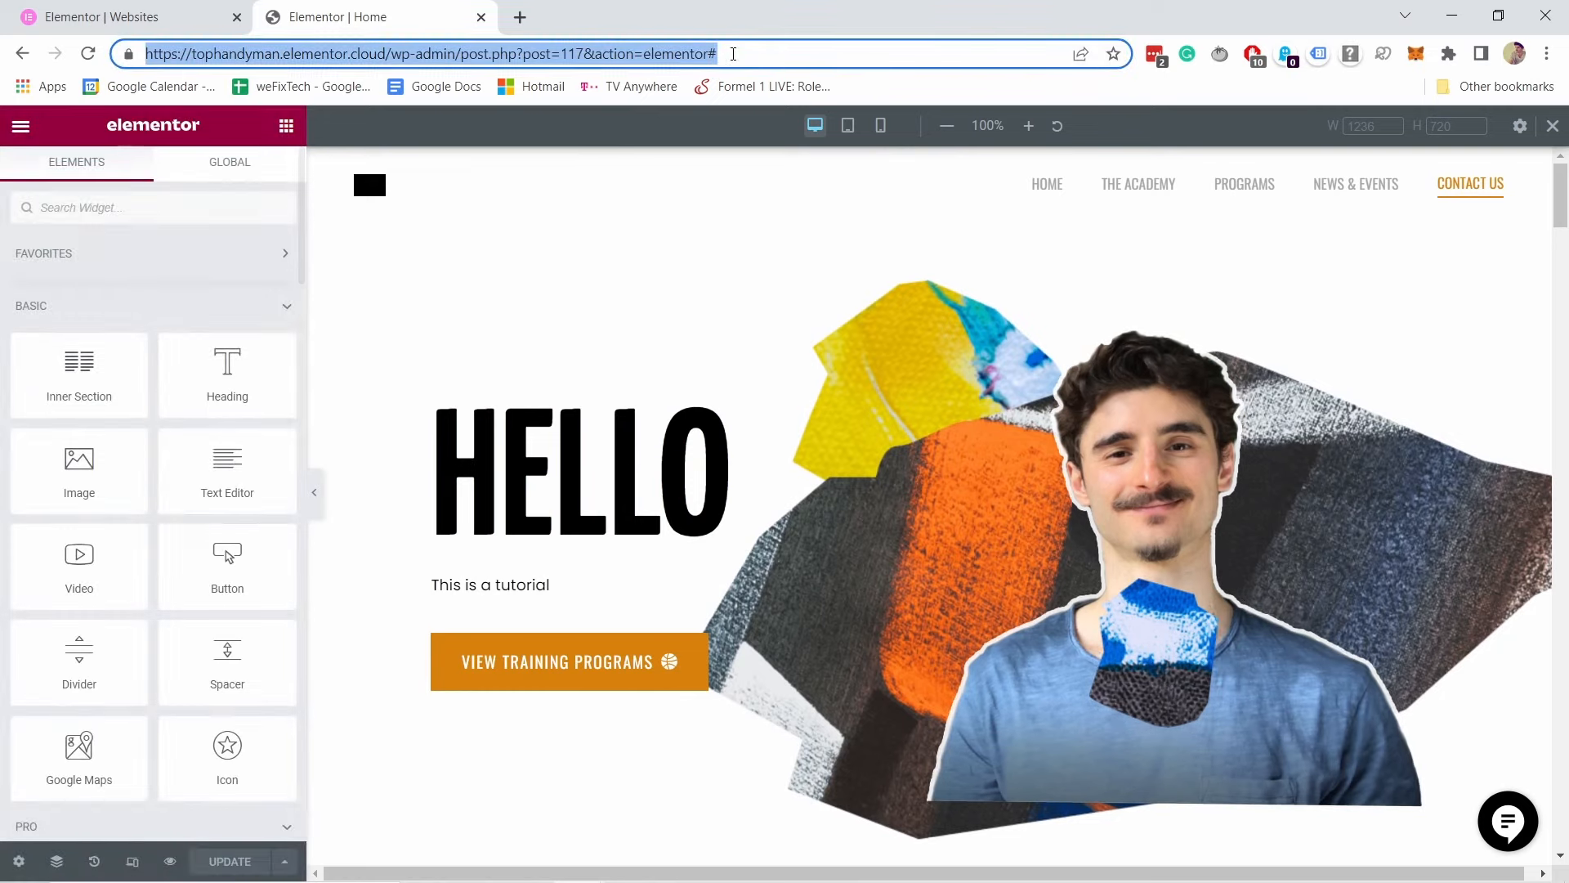
{"action": "key", "text": "Return"}
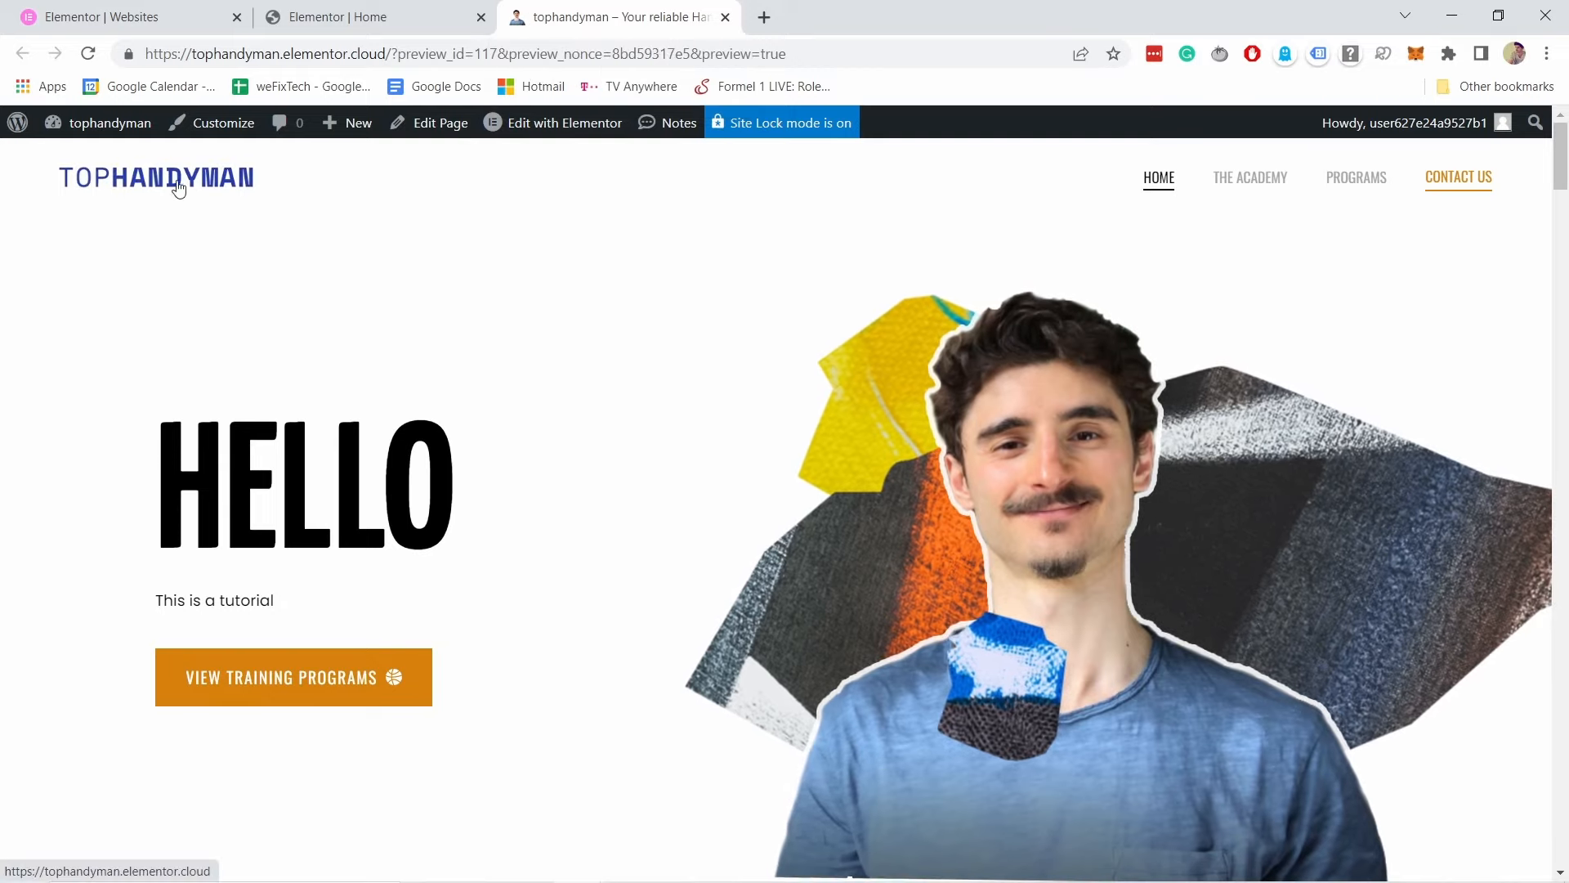
Step: Review the home page preview with the new logo, dismiss the mailing list popup and close the preview
{"action": "scroll", "coordinate": [482, 356], "scroll_direction": "down", "scroll_amount": 15}
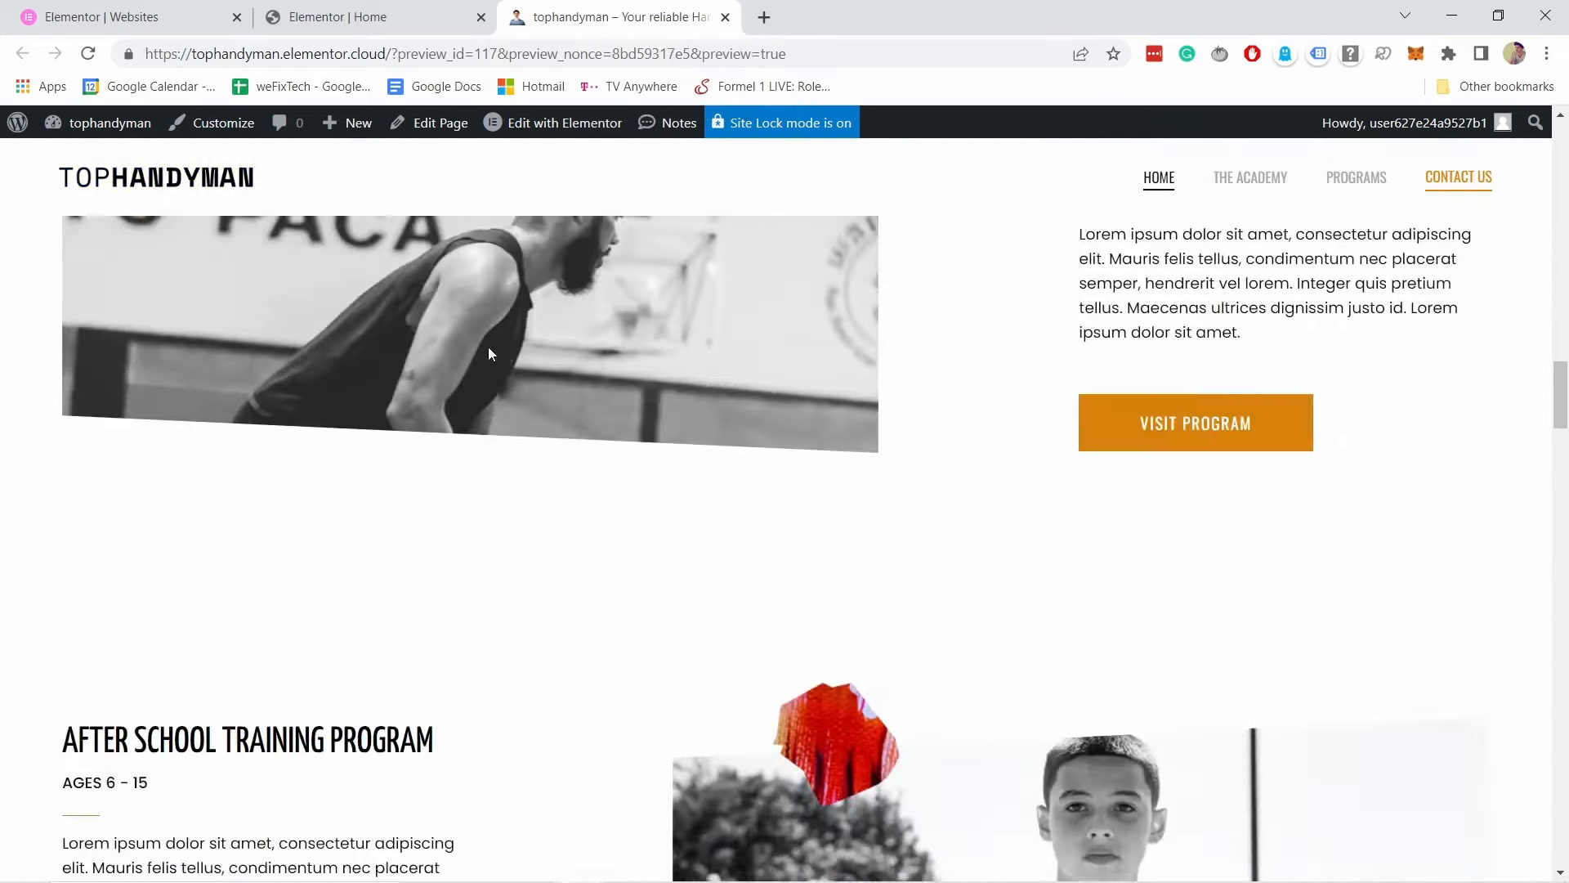
{"action": "scroll", "coordinate": [492, 355], "scroll_direction": "down", "scroll_amount": 20}
{"action": "left_click_drag", "start_coordinate": [1562, 584], "coordinate": [1562, 155]}
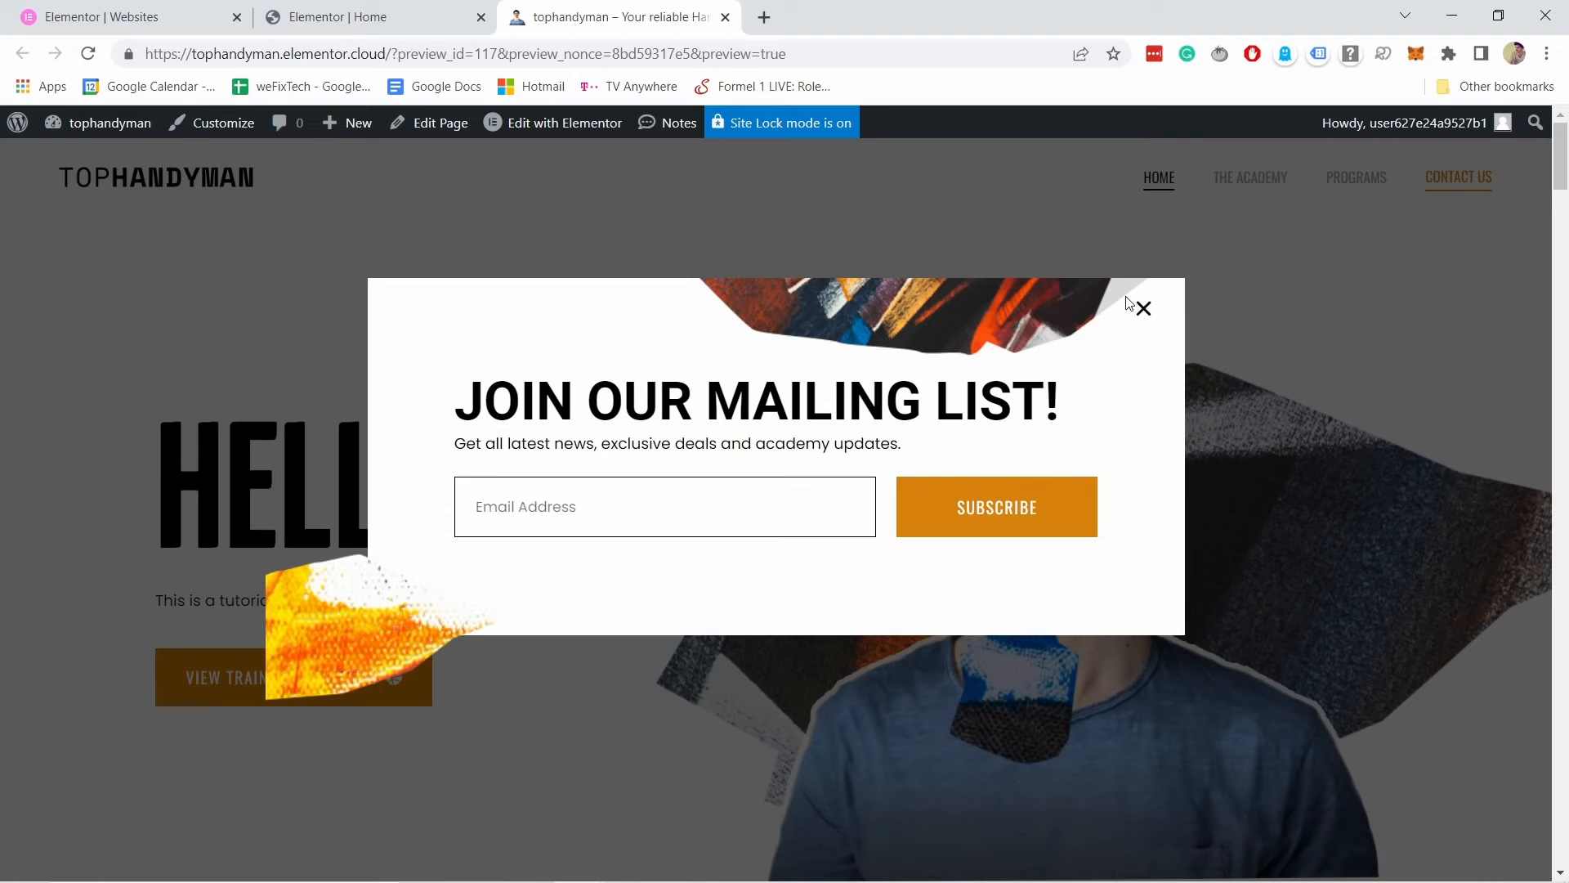
{"action": "left_click", "coordinate": [1143, 308]}
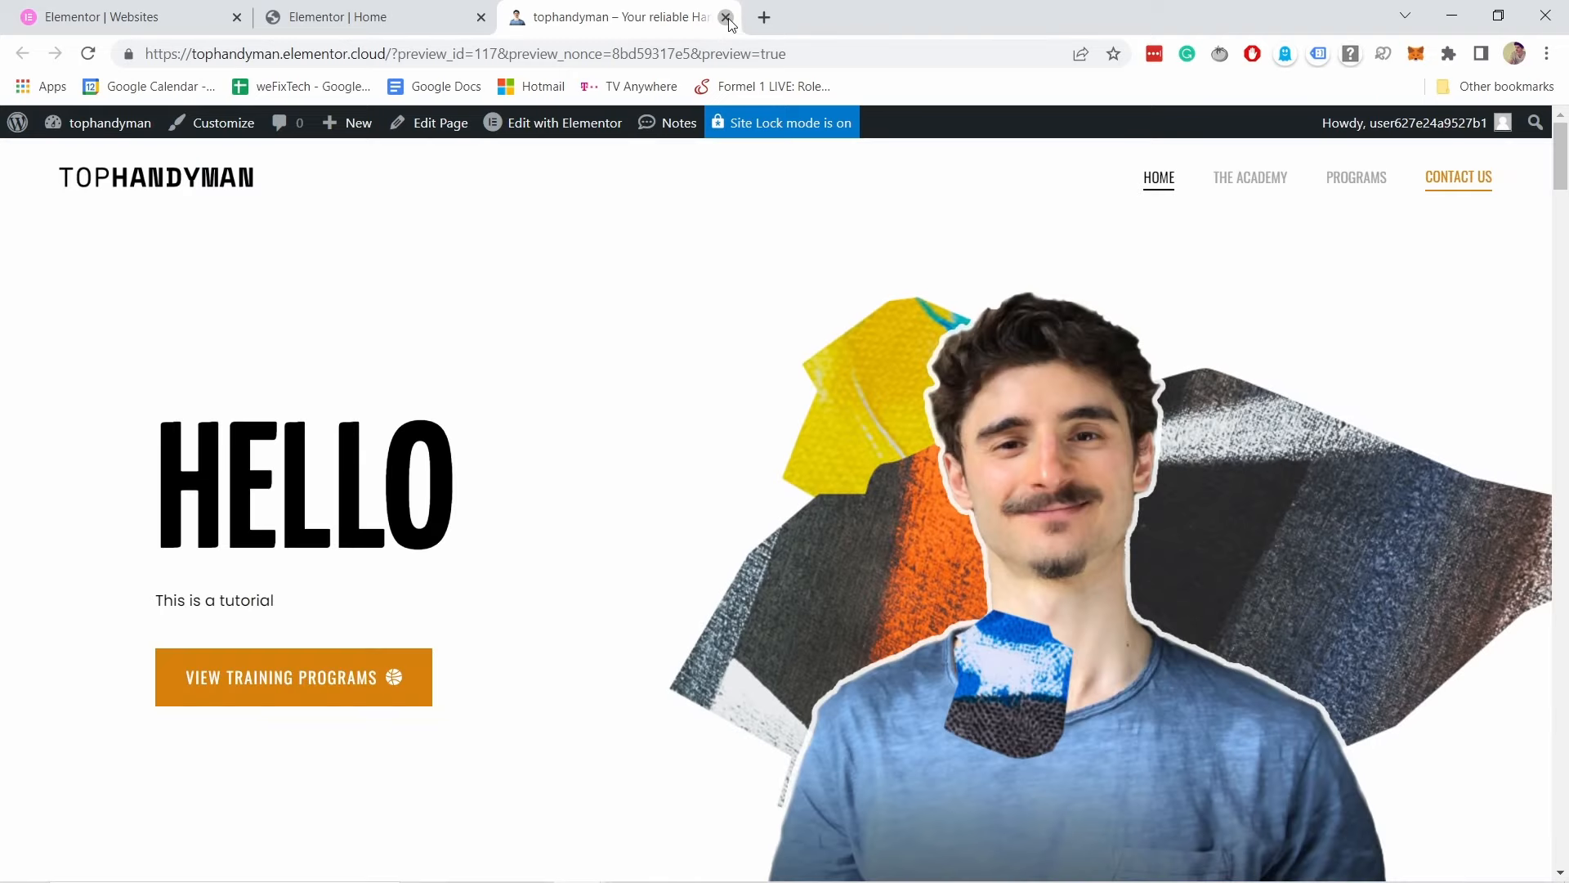
{"action": "left_click", "coordinate": [726, 17]}
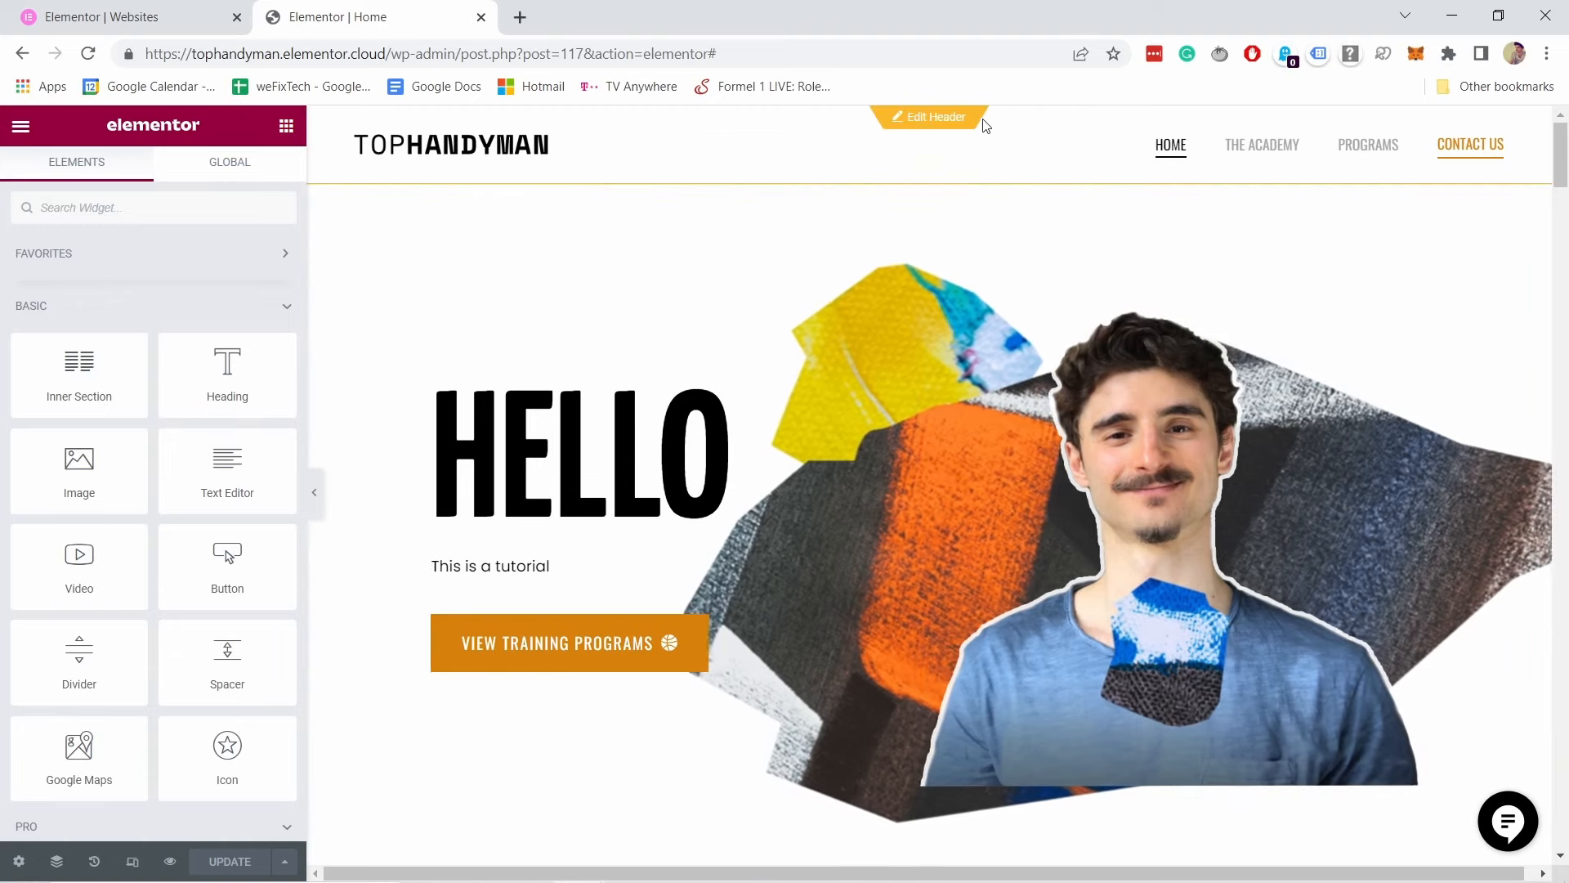
Step: Open the header section for editing and set its boxed content width to 1600
{"action": "left_click", "coordinate": [930, 128]}
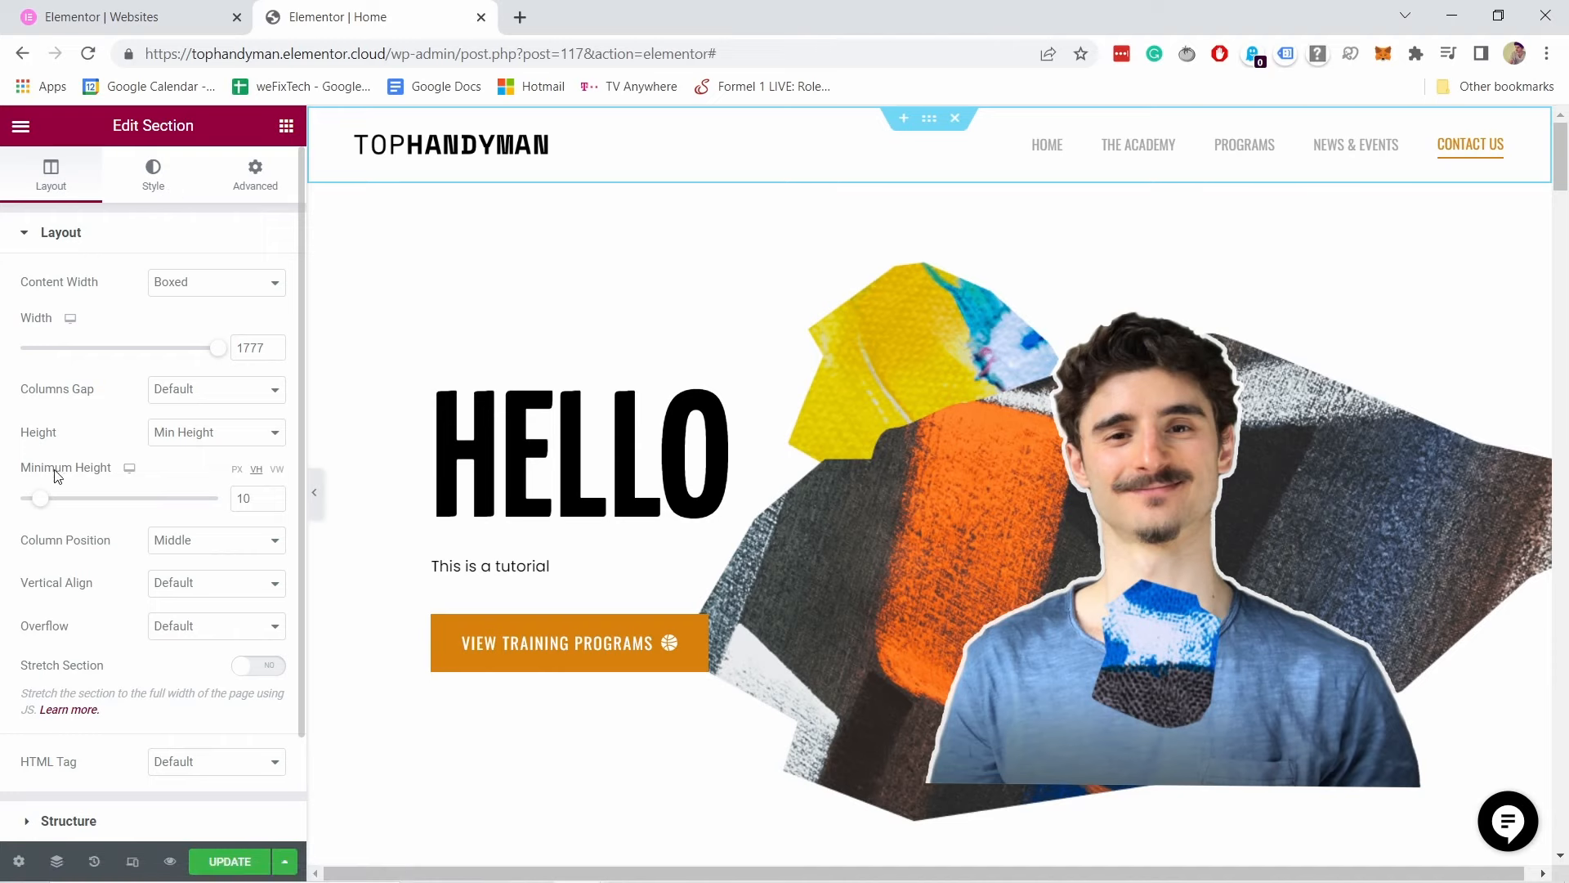
{"action": "left_click_drag", "start_coordinate": [218, 349], "coordinate": [293, 351]}
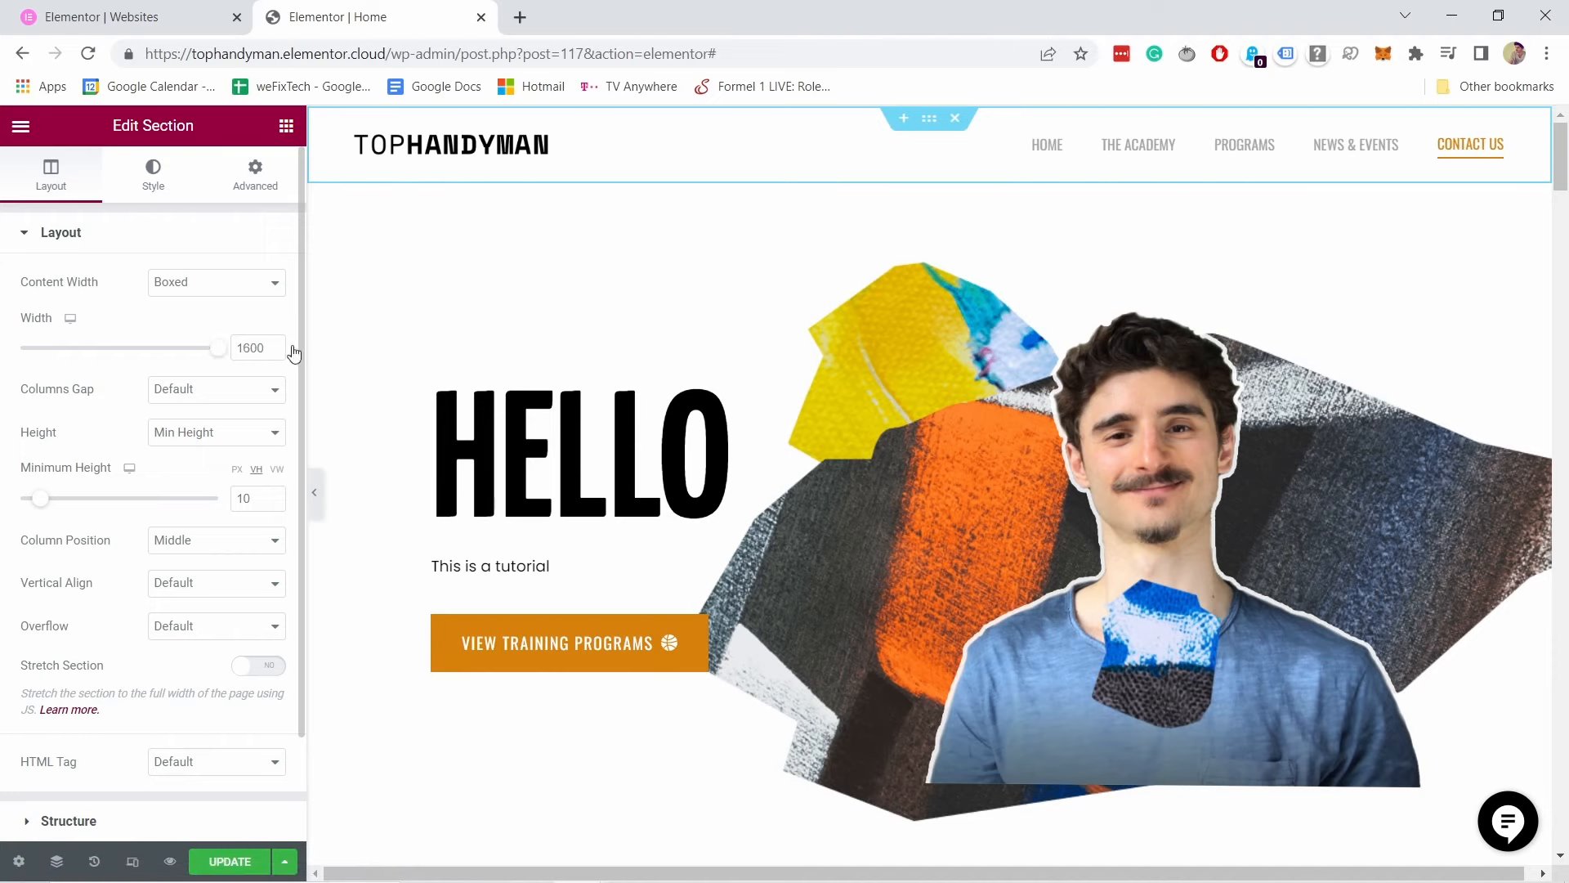
Step: Turn the header background's scrolling effects off and back on, comparing how the header looks while the page scrolls
{"action": "left_click", "coordinate": [152, 171]}
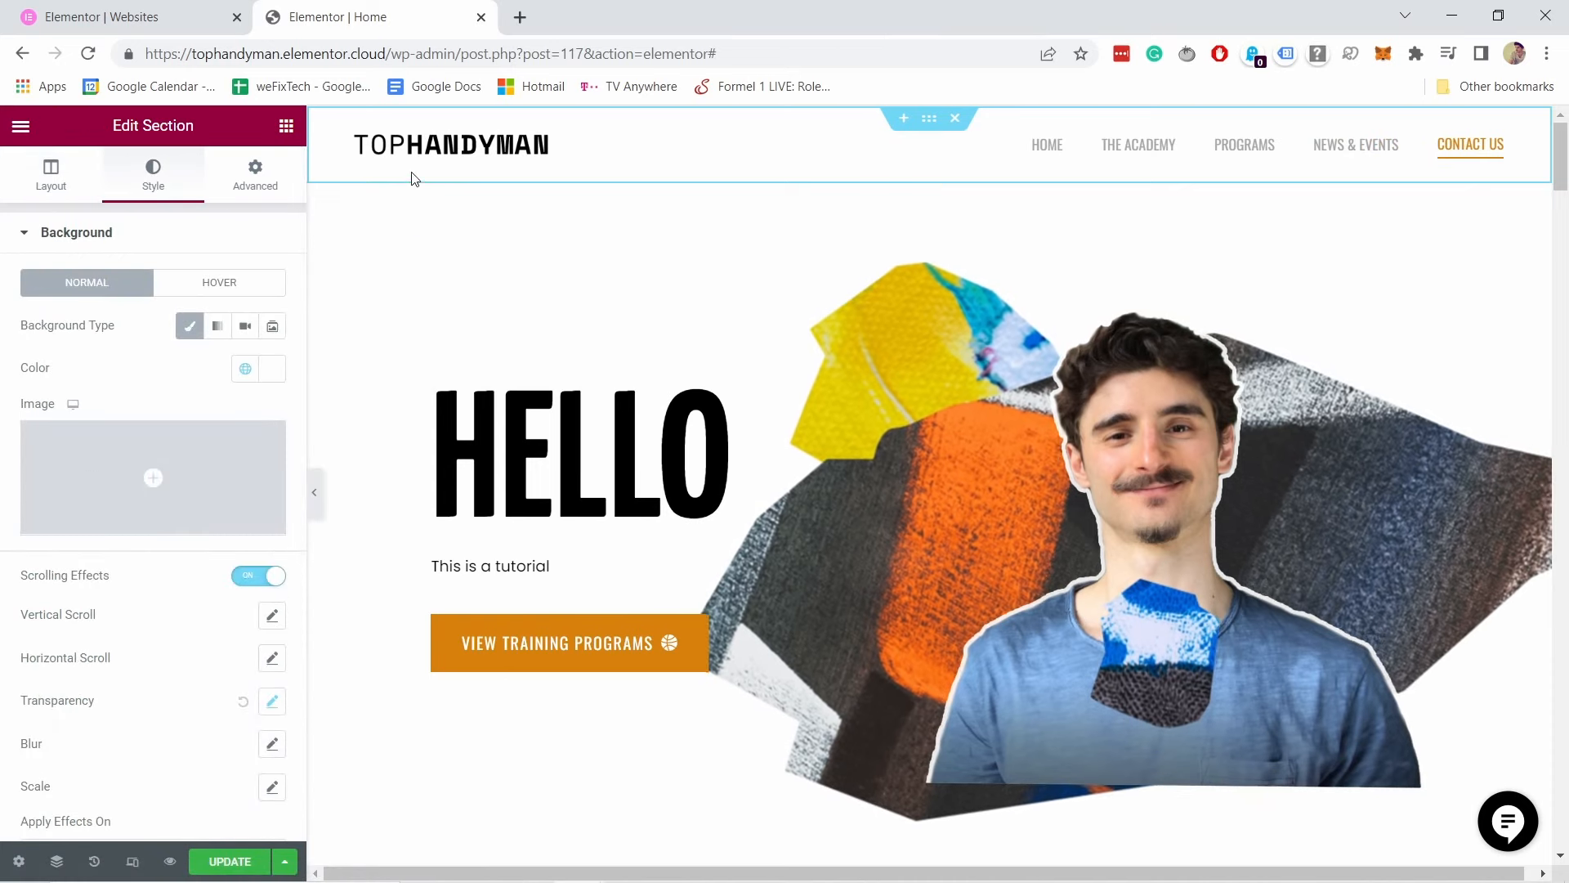
{"action": "scroll", "coordinate": [450, 245], "scroll_direction": "down", "scroll_amount": 4}
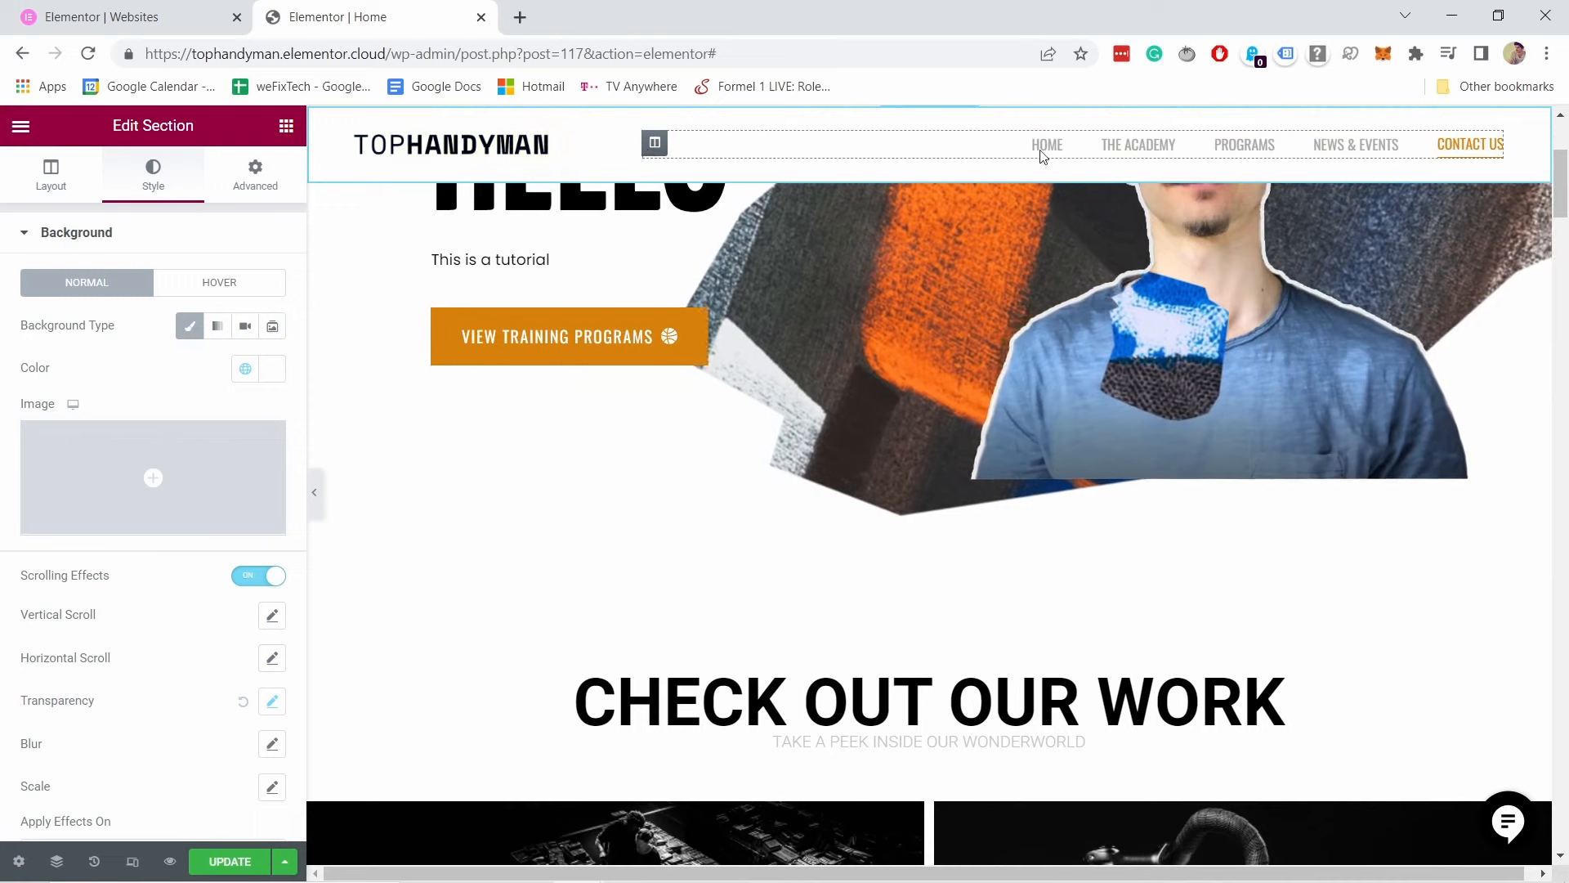
{"action": "scroll", "coordinate": [578, 322], "scroll_direction": "up", "scroll_amount": 4}
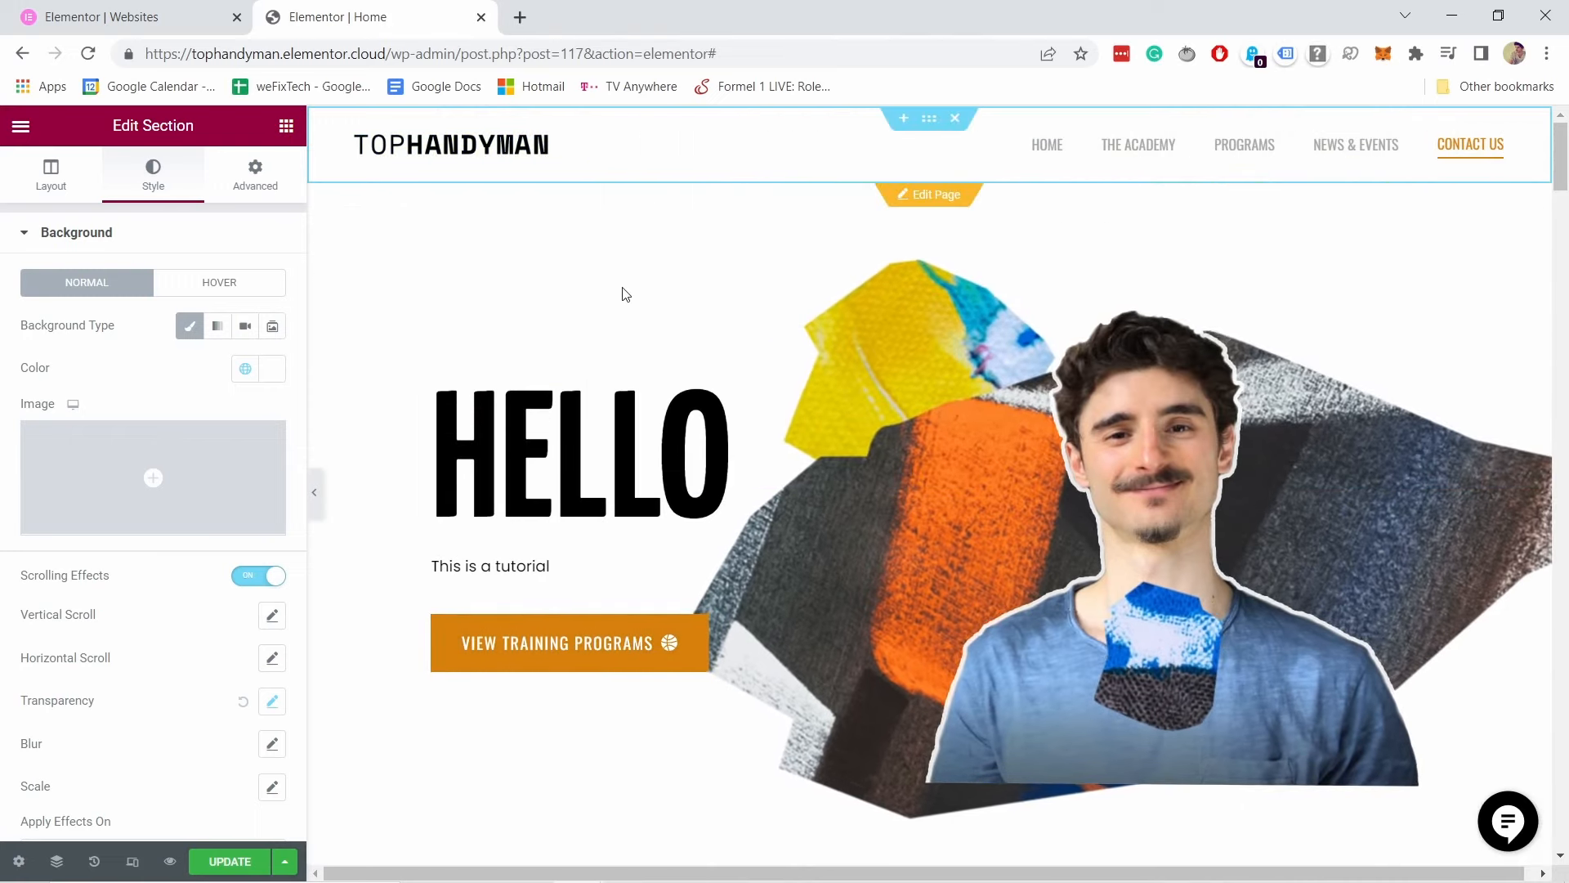
{"action": "scroll", "coordinate": [613, 296], "scroll_direction": "down", "scroll_amount": 4}
{"action": "scroll", "coordinate": [581, 350], "scroll_direction": "up", "scroll_amount": 4}
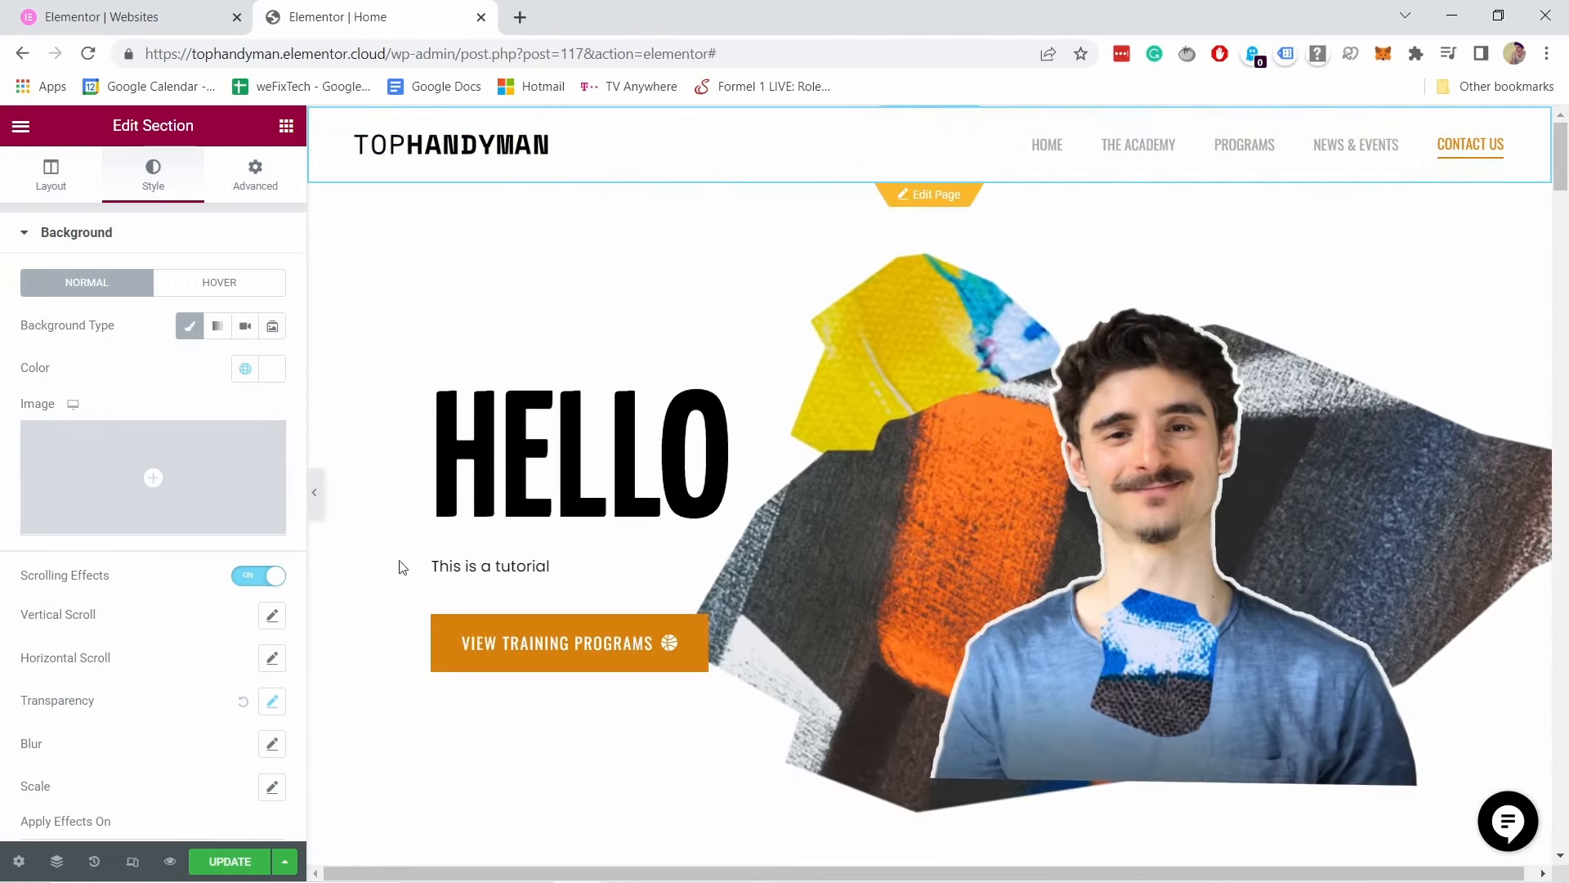
{"action": "left_click", "coordinate": [271, 584]}
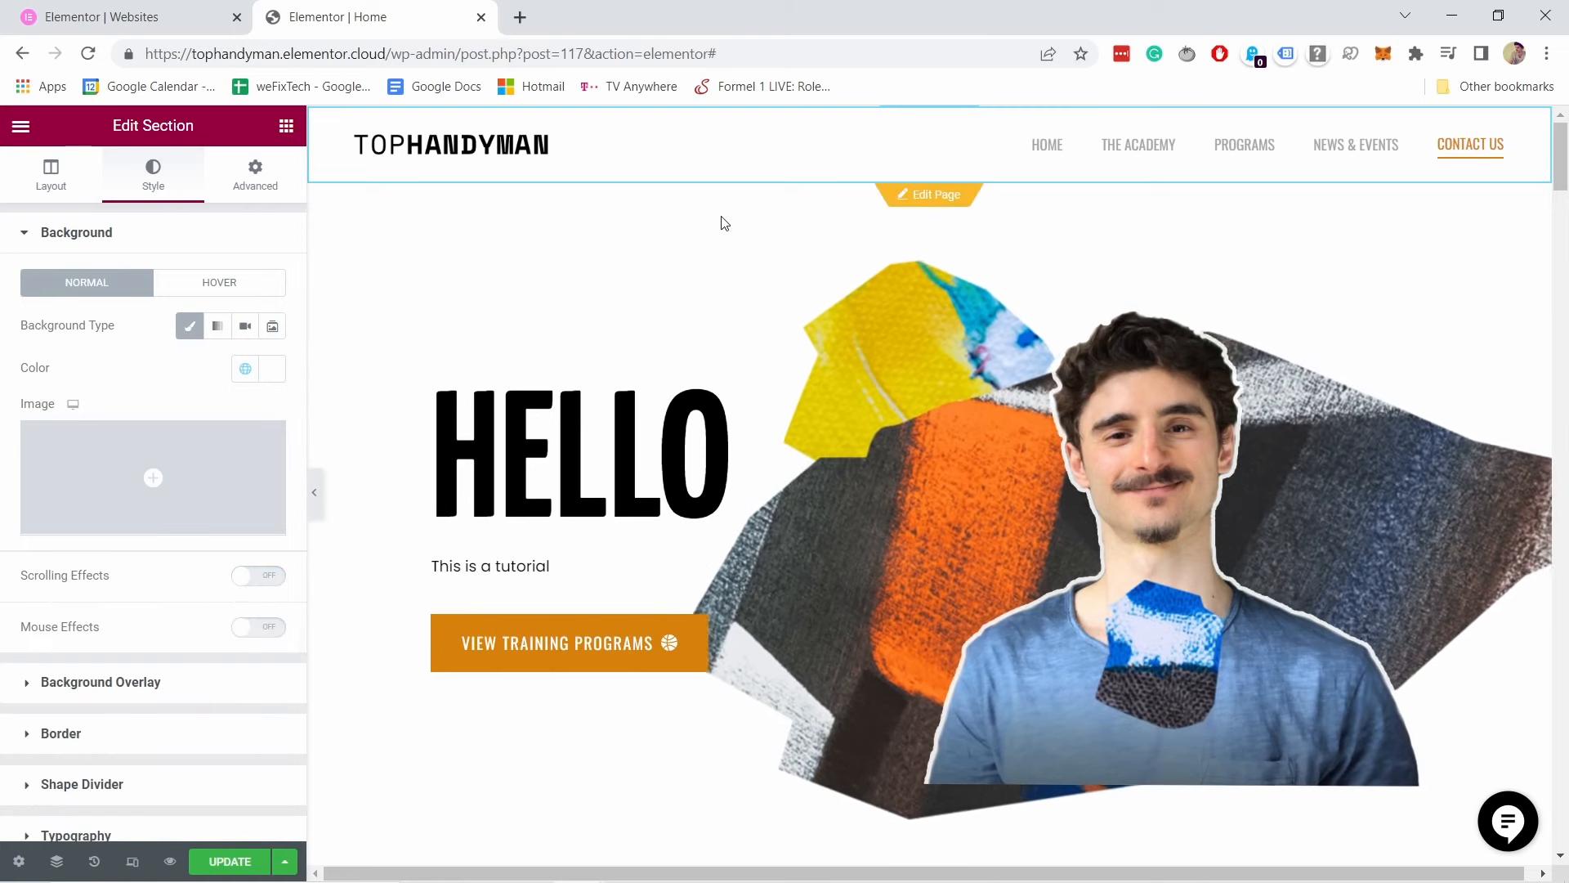
{"action": "scroll", "coordinate": [715, 221], "scroll_direction": "down", "scroll_amount": 4}
{"action": "scroll", "coordinate": [731, 262], "scroll_direction": "up", "scroll_amount": 3}
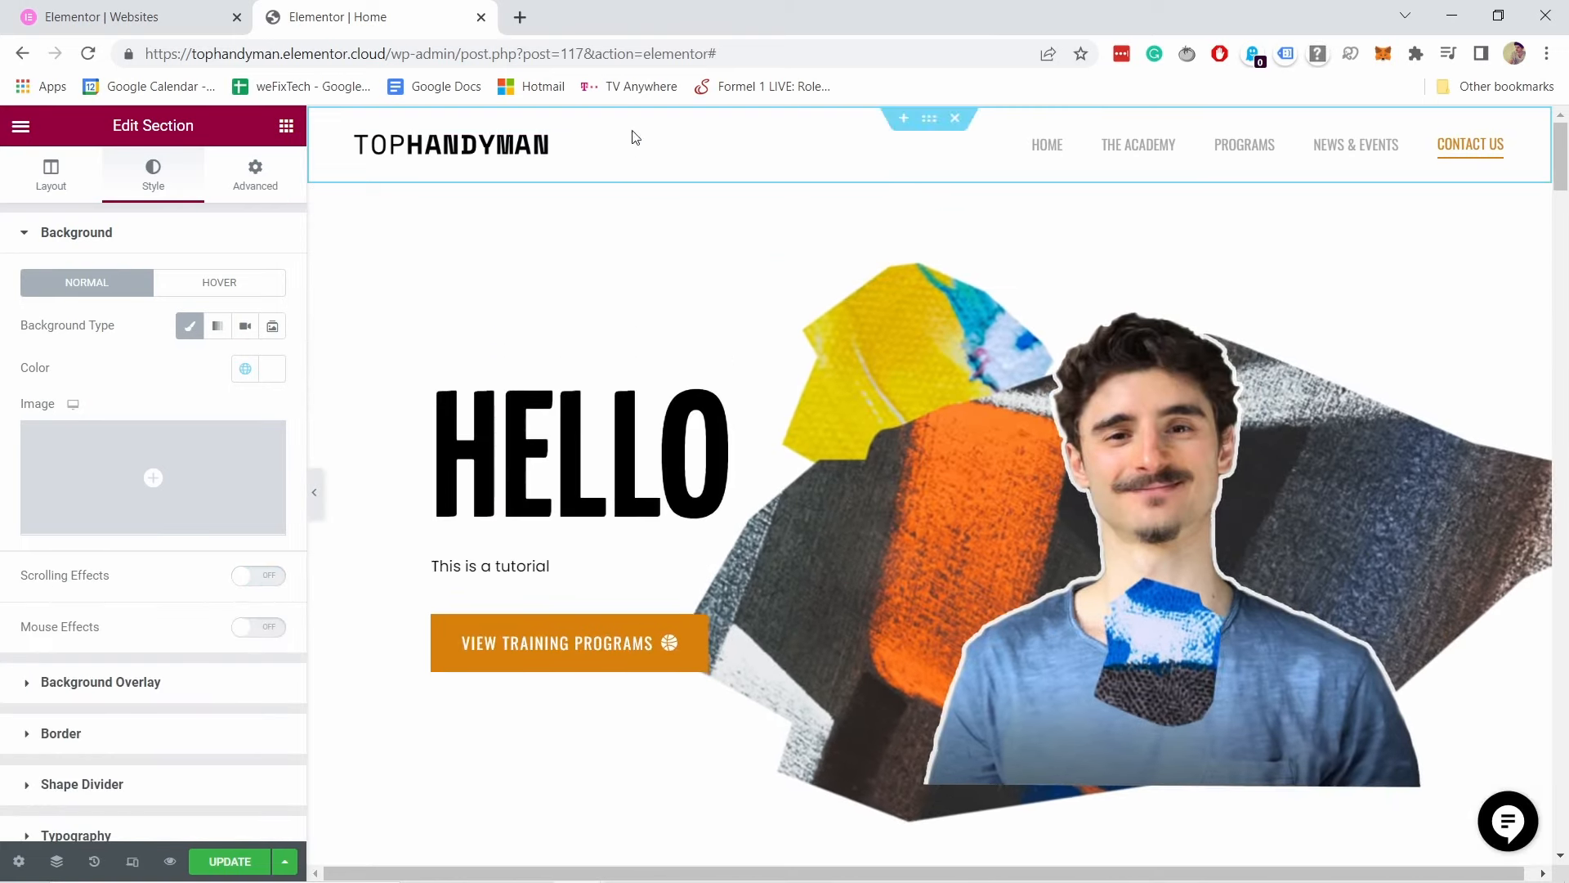
{"action": "scroll", "coordinate": [686, 255], "scroll_direction": "down", "scroll_amount": 5}
{"action": "scroll", "coordinate": [690, 264], "scroll_direction": "up", "scroll_amount": 5}
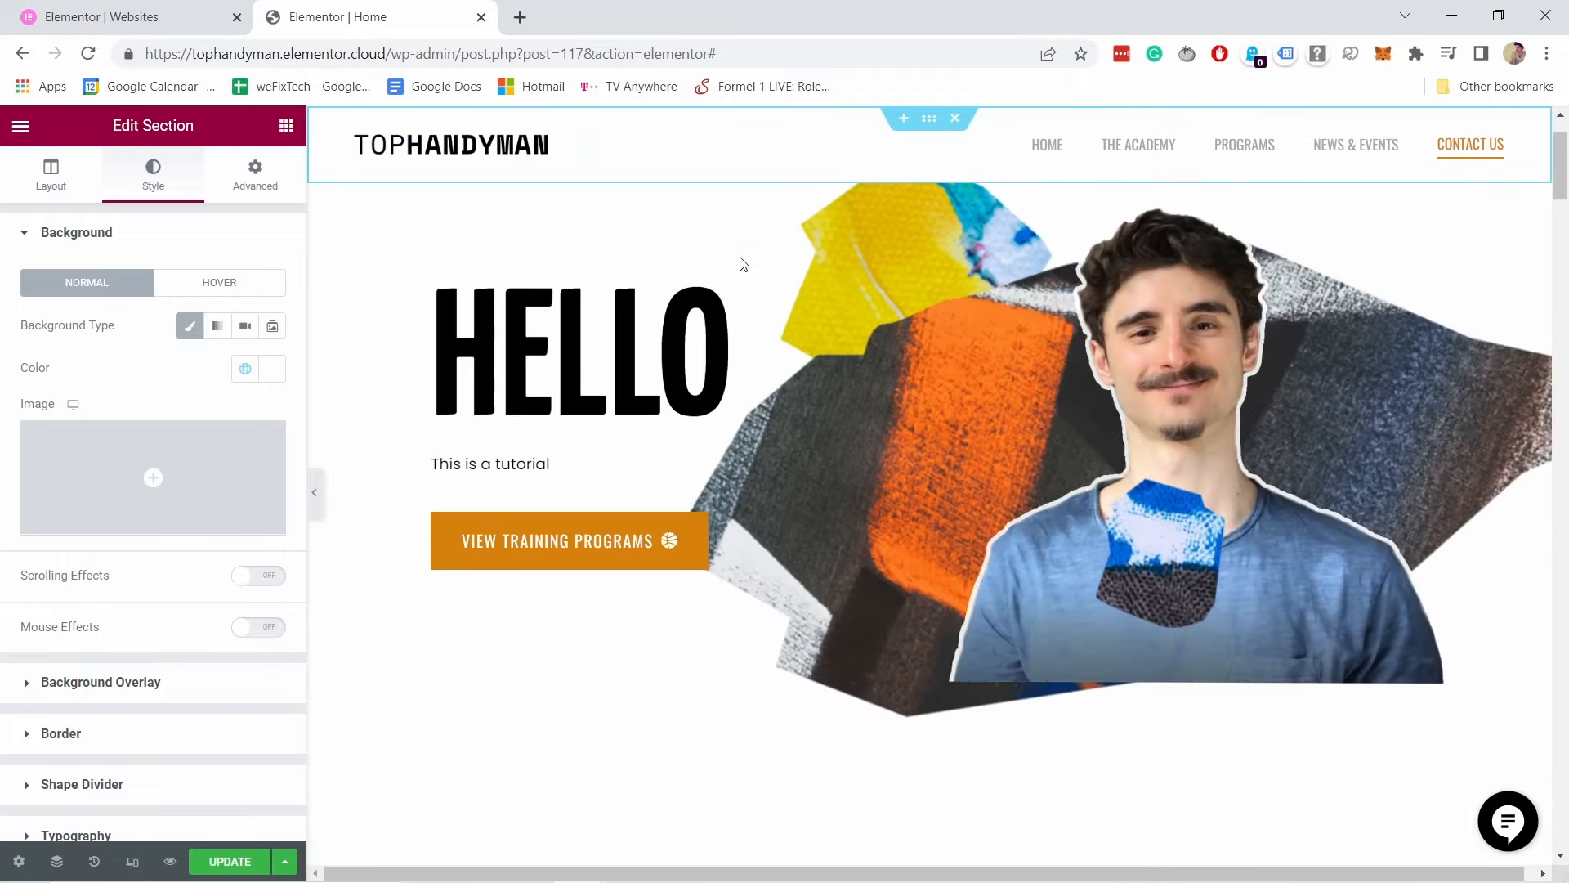
{"action": "left_click", "coordinate": [244, 579]}
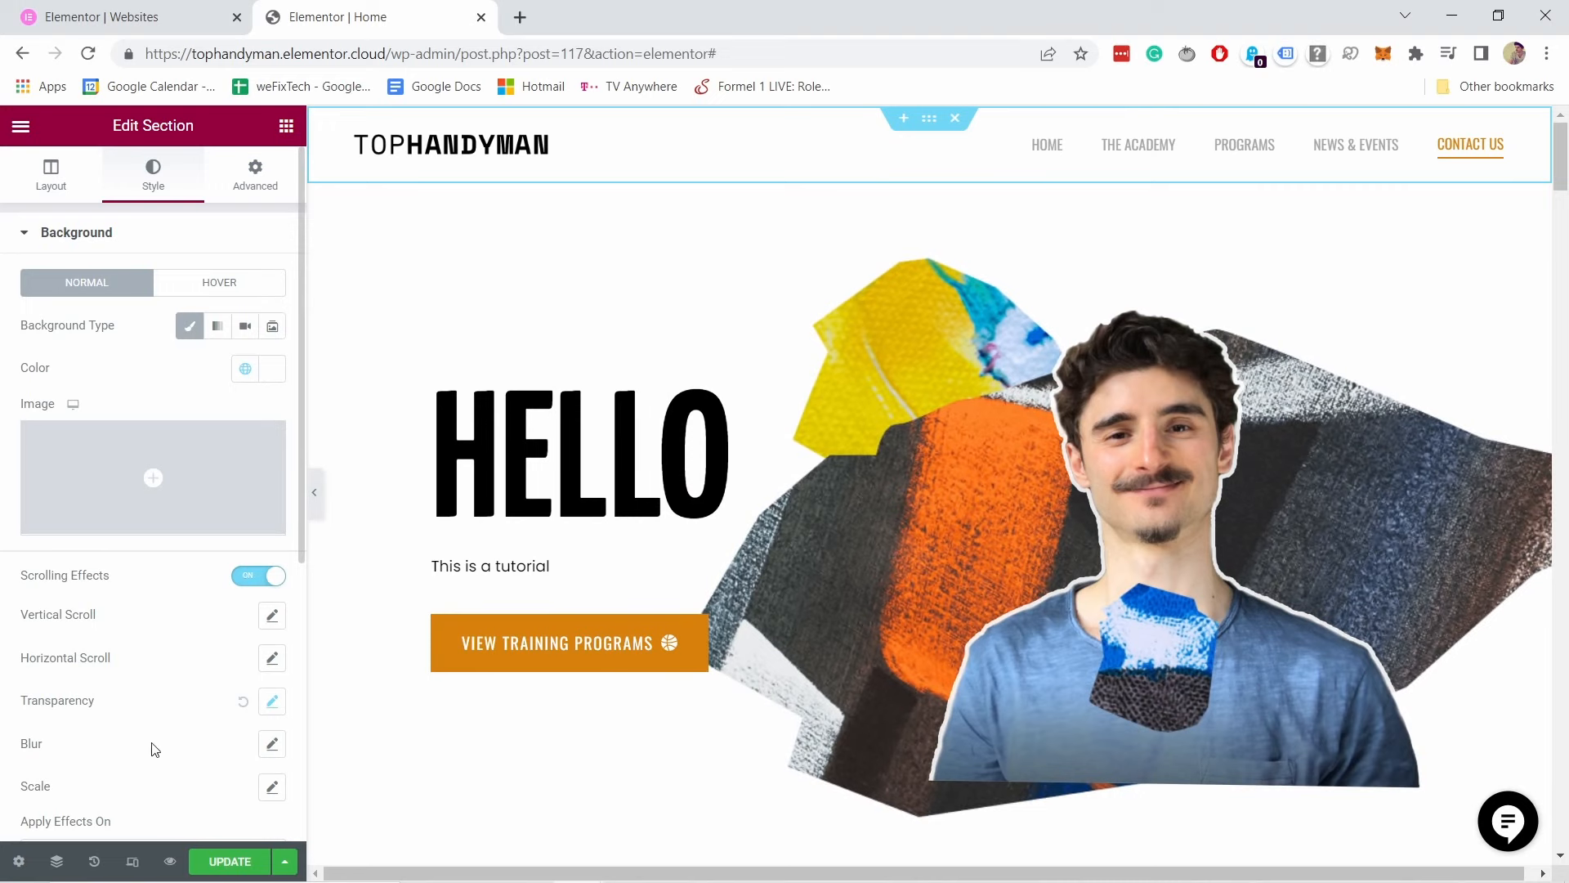
Step: Try a red #FF1D1D background color on the header section and return it to white
{"action": "left_click", "coordinate": [266, 372]}
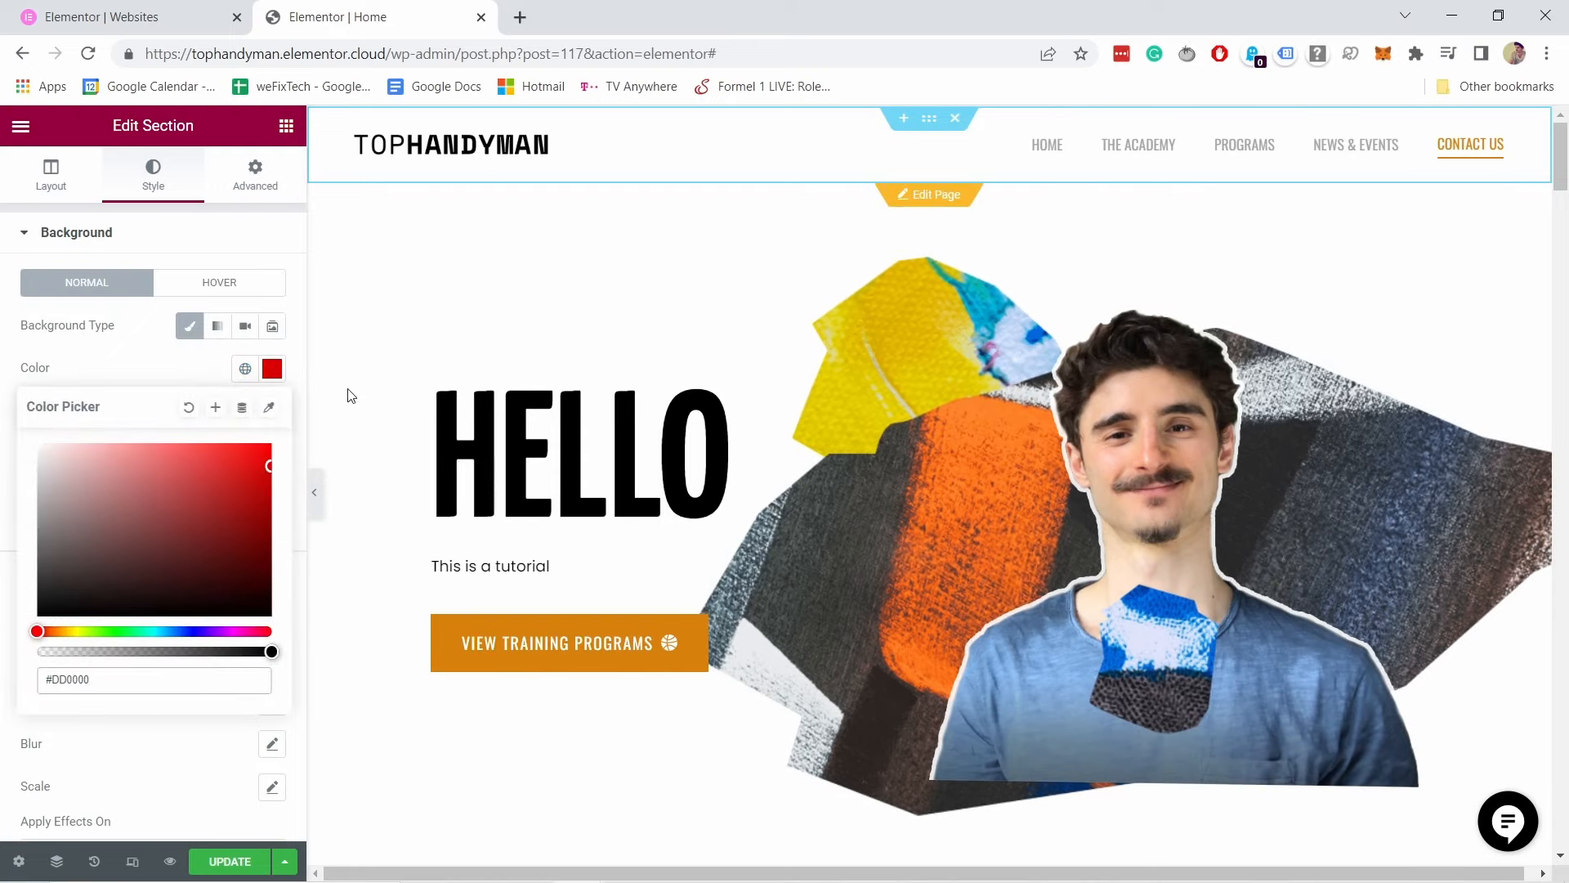
{"action": "left_click_drag", "start_coordinate": [268, 466], "coordinate": [241, 359]}
{"action": "scroll", "coordinate": [486, 260], "scroll_direction": "down", "scroll_amount": 5}
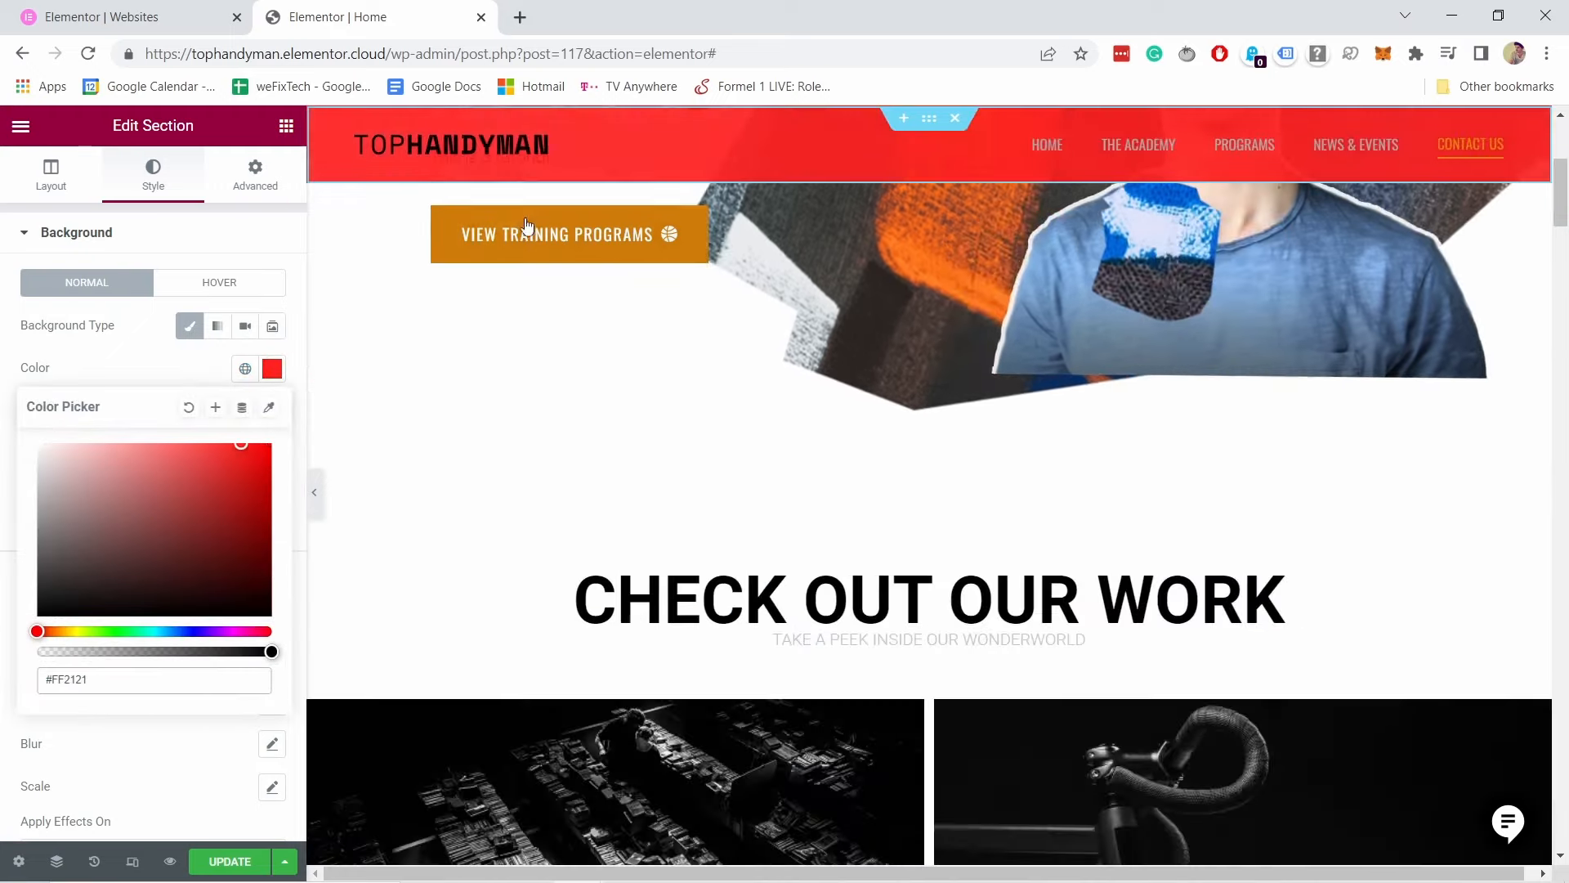
{"action": "left_click_drag", "start_coordinate": [487, 260], "coordinate": [247, 370]}
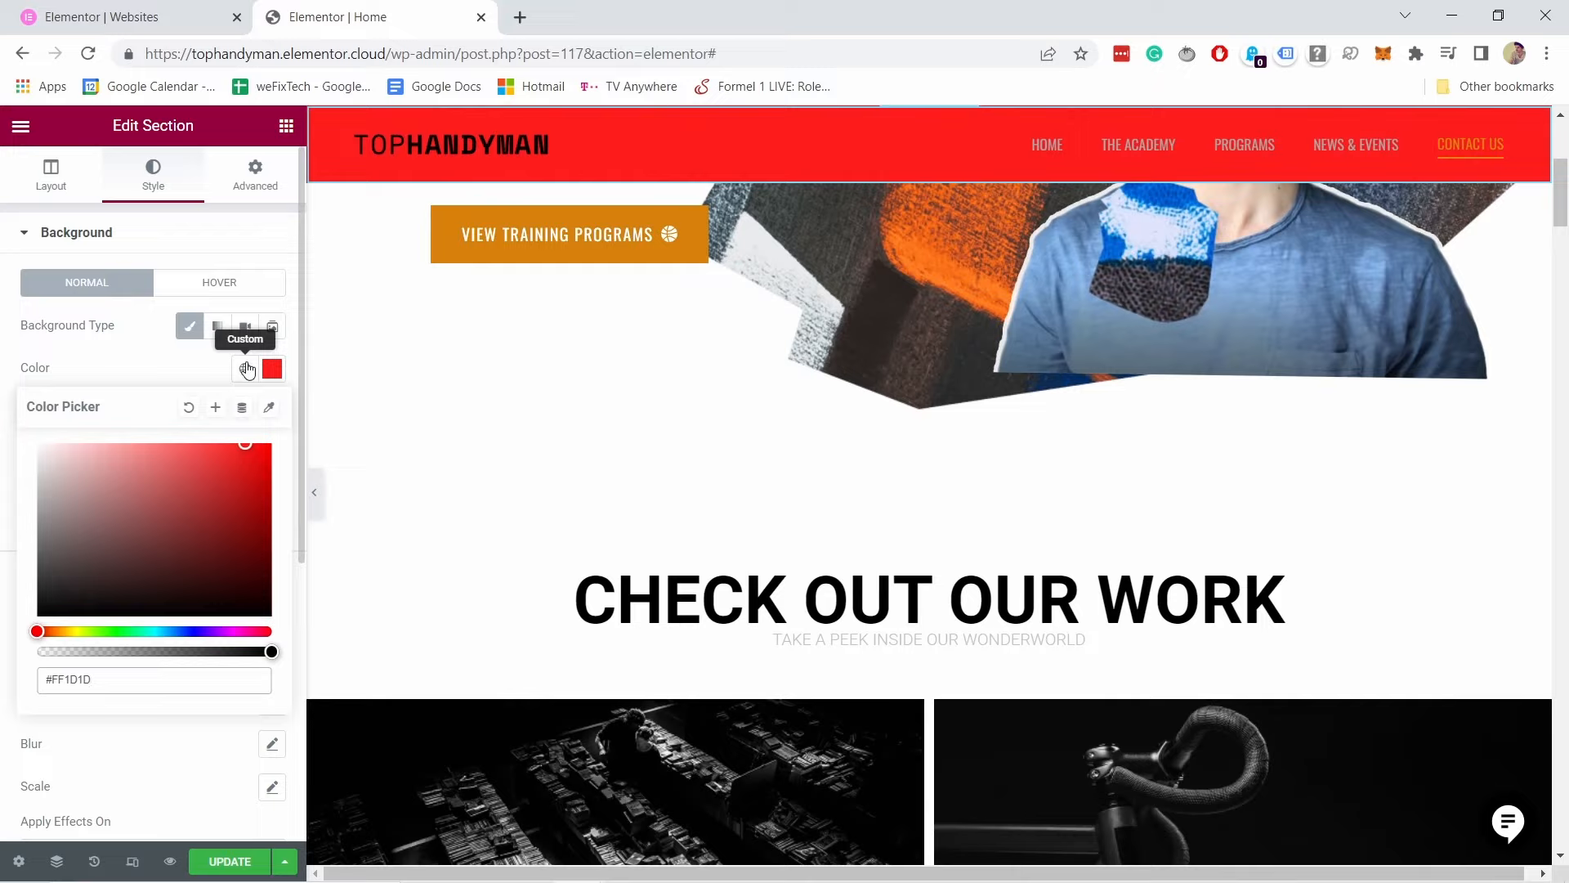
{"action": "left_click_drag", "start_coordinate": [57, 507], "coordinate": [31, 445]}
{"action": "left_click", "coordinate": [71, 368]}
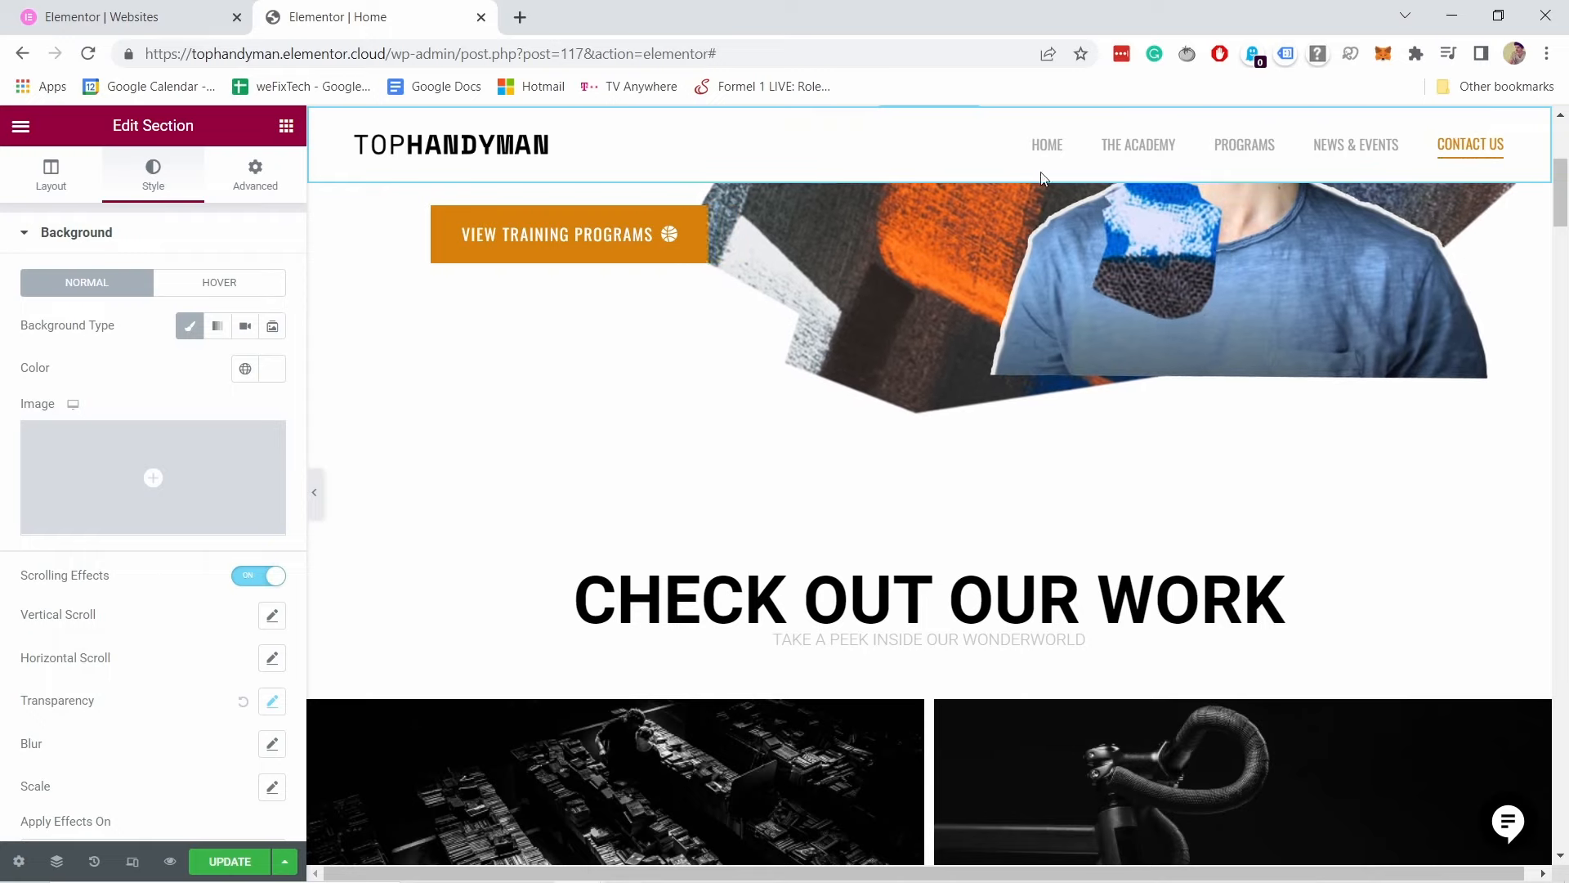
Step: Examine the header section's margin and padding, motion effects and responsive visibility settings
{"action": "left_click", "coordinate": [258, 168]}
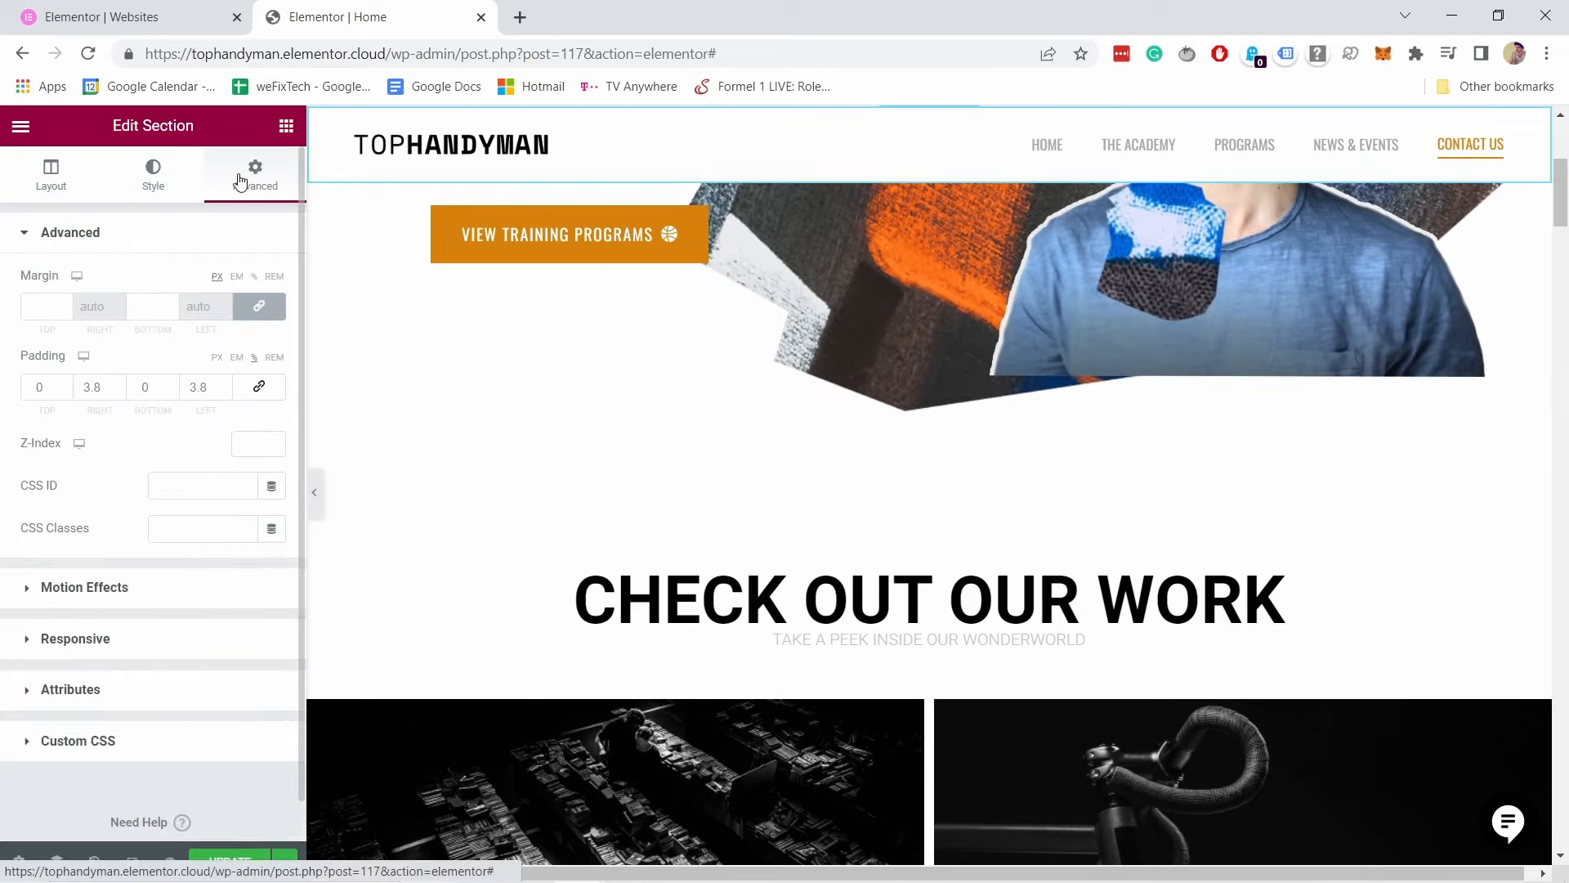
{"action": "left_click", "coordinate": [78, 587]}
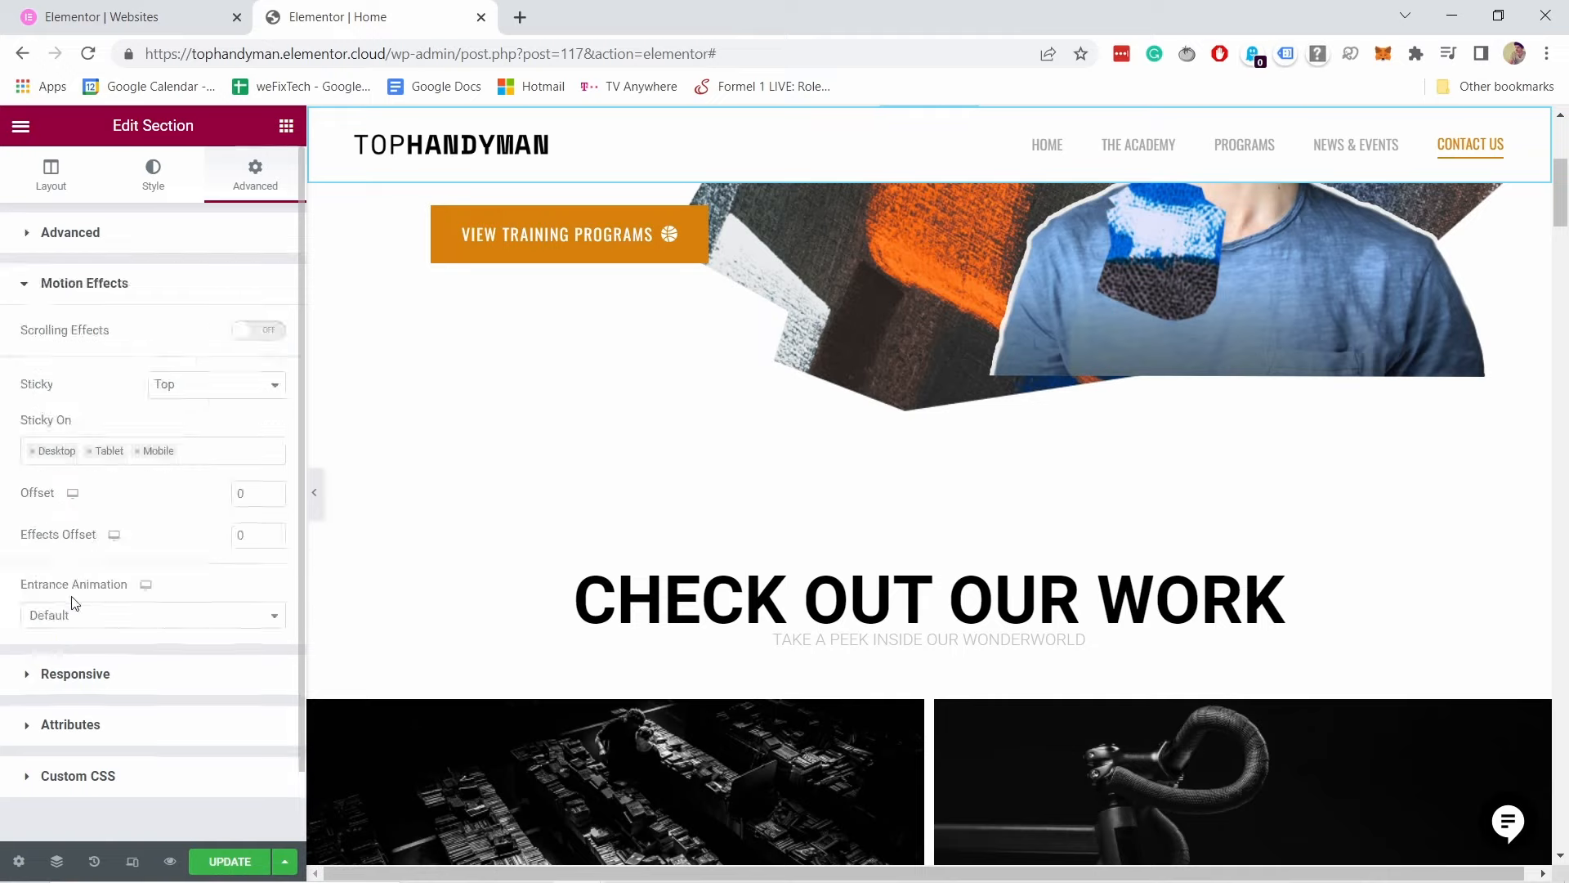
{"action": "left_click", "coordinate": [81, 676]}
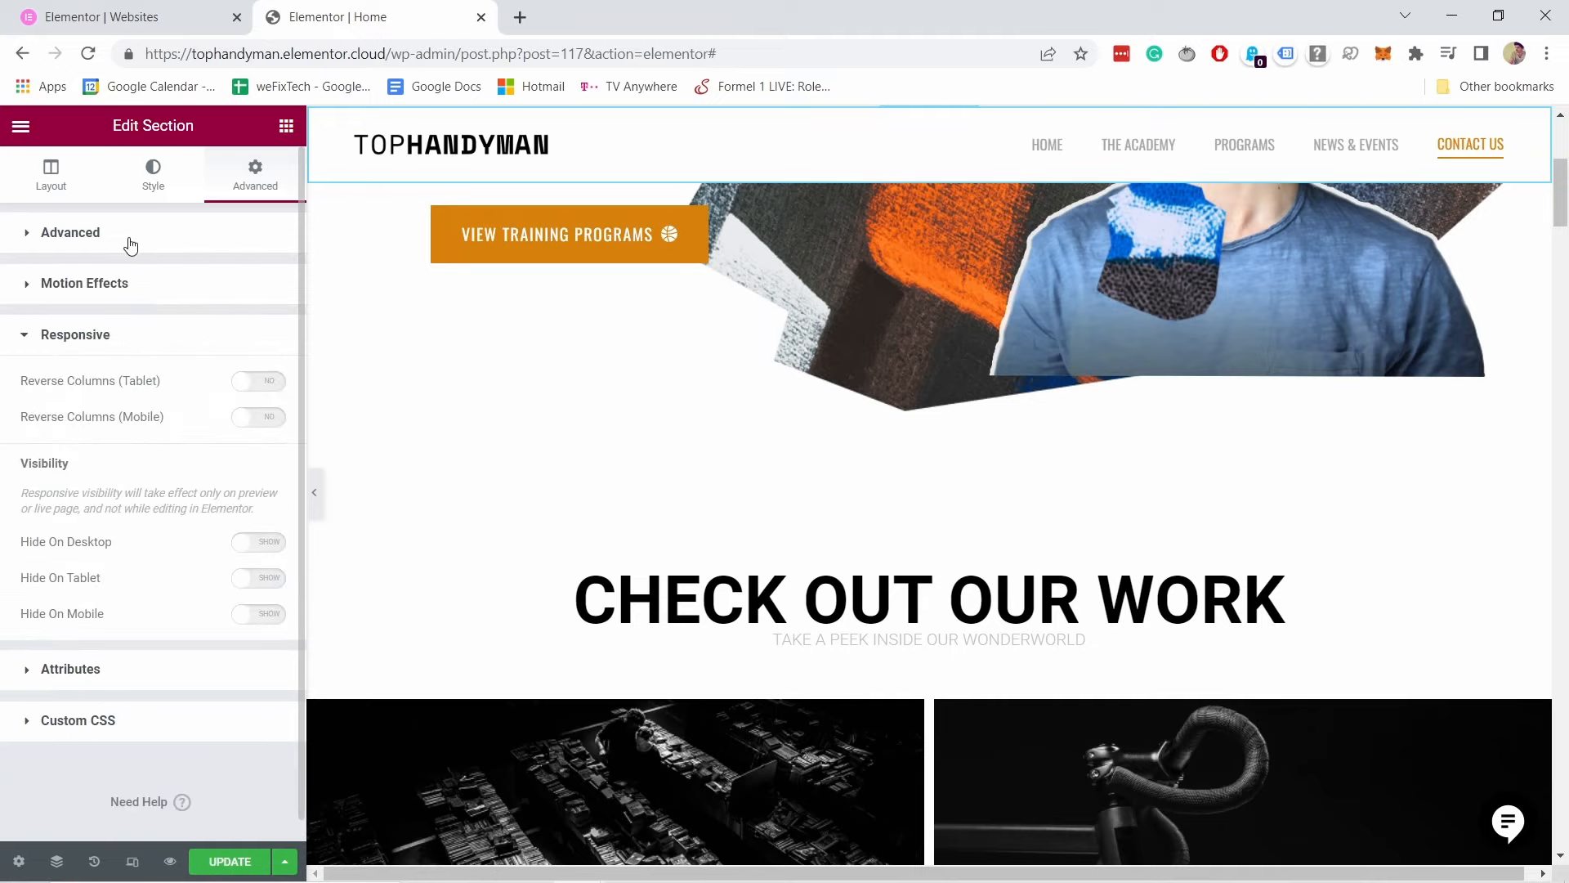
{"action": "left_click", "coordinate": [78, 237]}
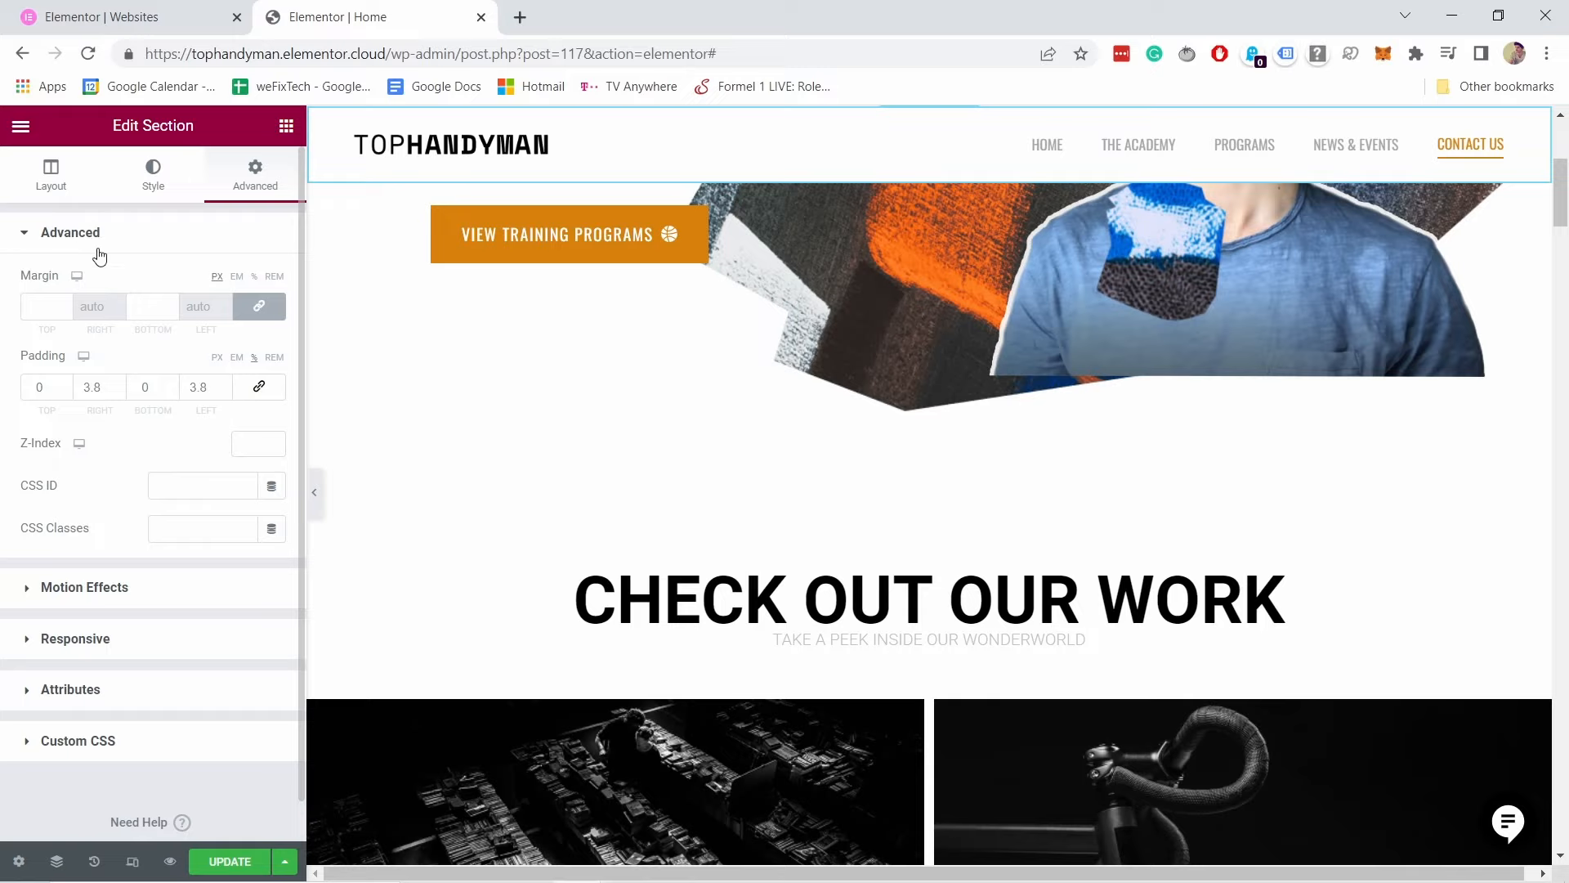
{"action": "scroll", "coordinate": [886, 144], "scroll_direction": "down", "scroll_amount": 3}
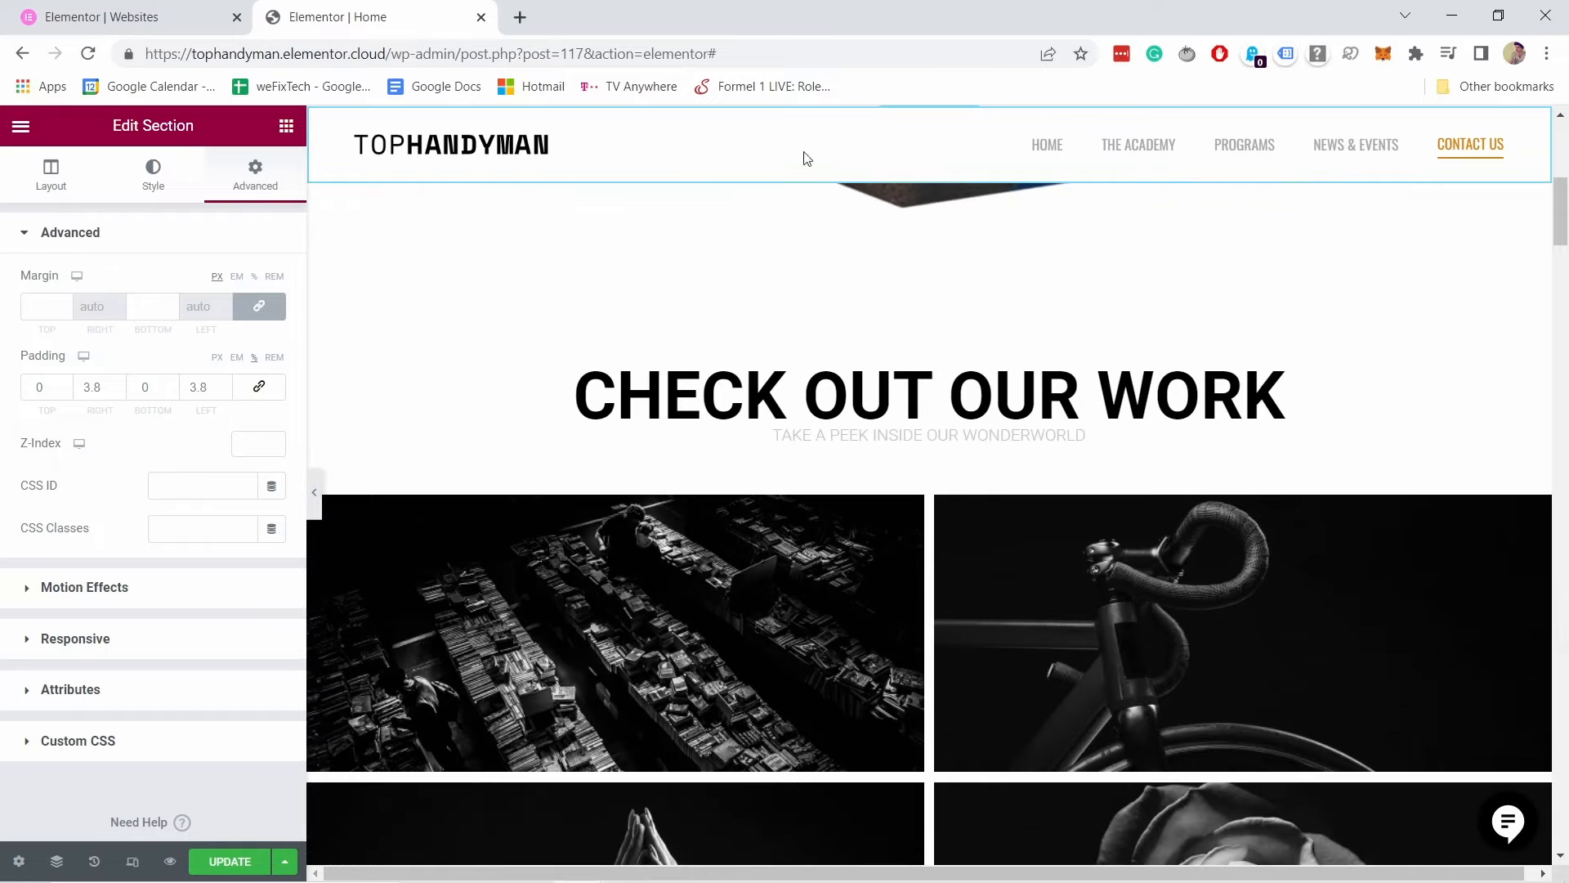
Step: Try adding a Site Title widget to the header's menu column and undo the addition
{"action": "left_click", "coordinate": [286, 127]}
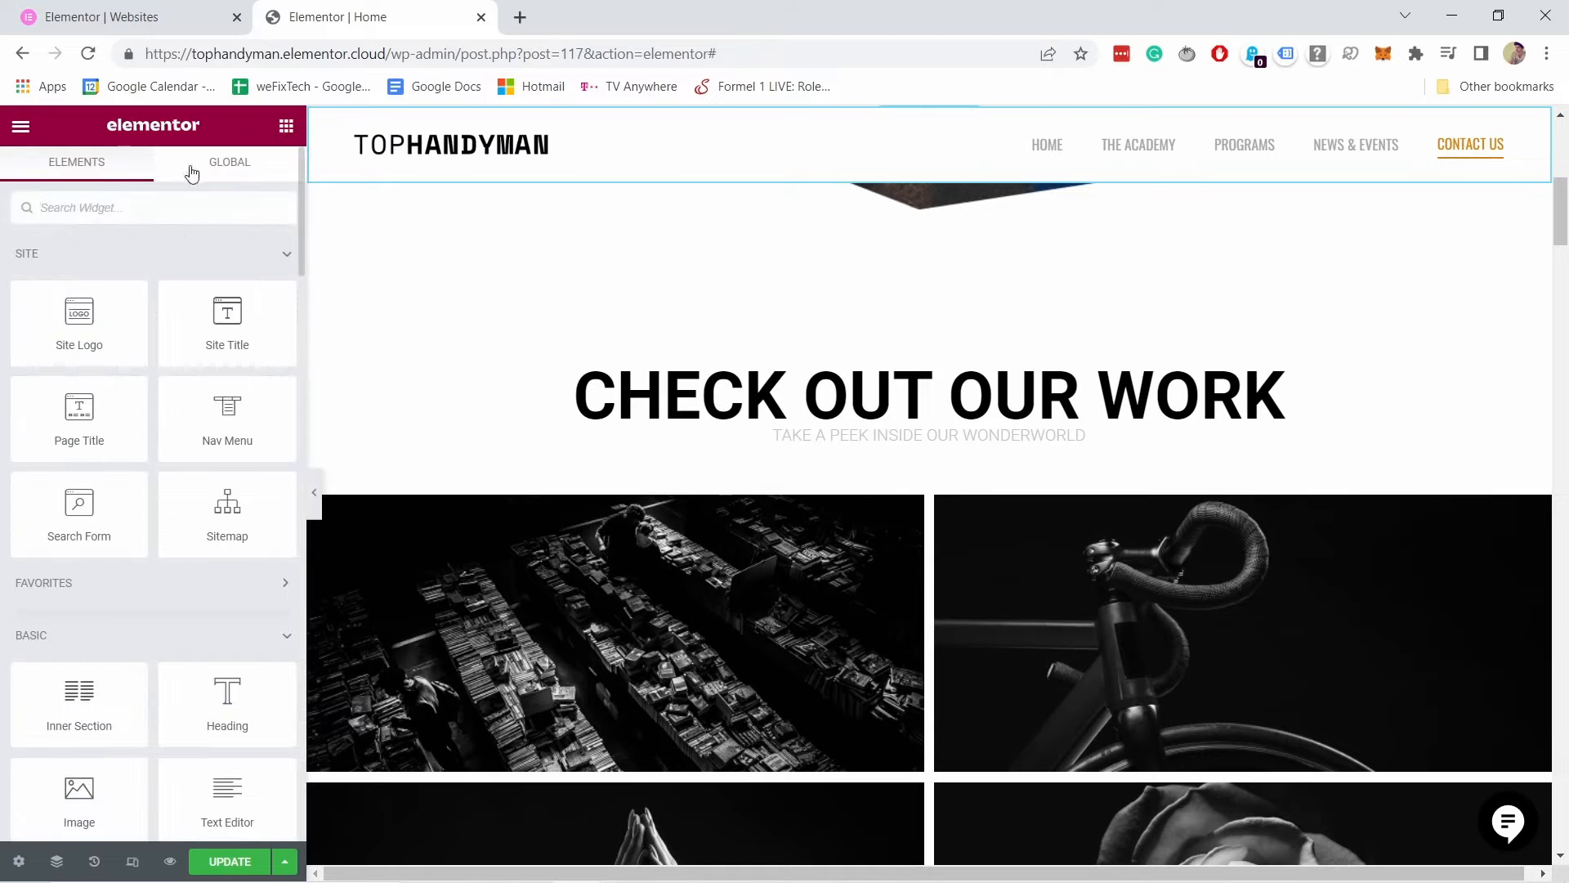
{"action": "left_click_drag", "start_coordinate": [241, 331], "coordinate": [1069, 161]}
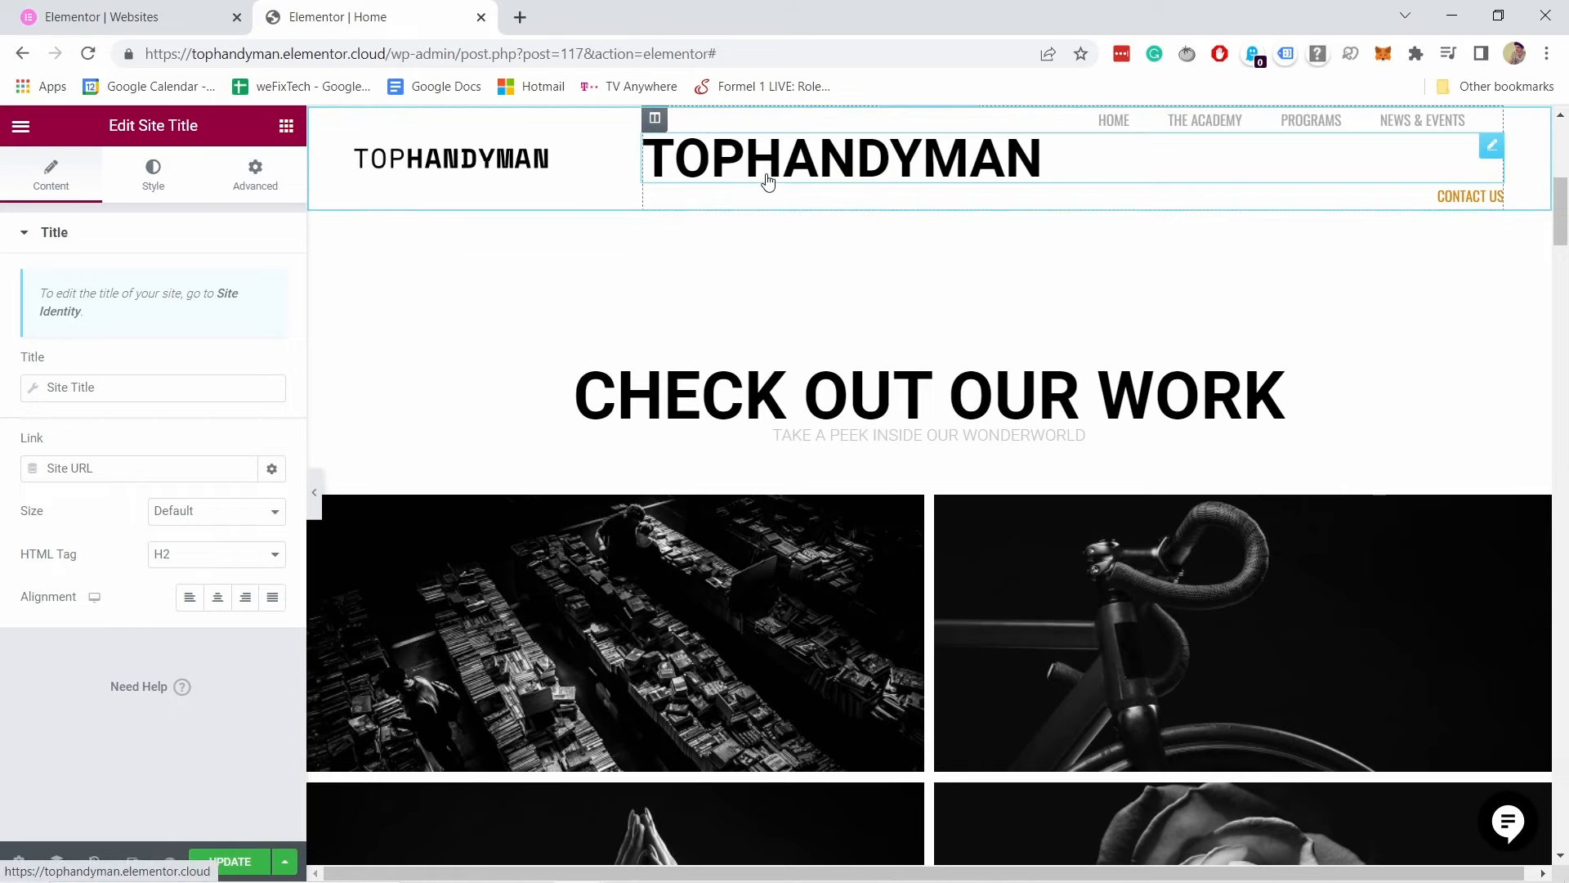
{"action": "key", "text": "ctrl+z"}
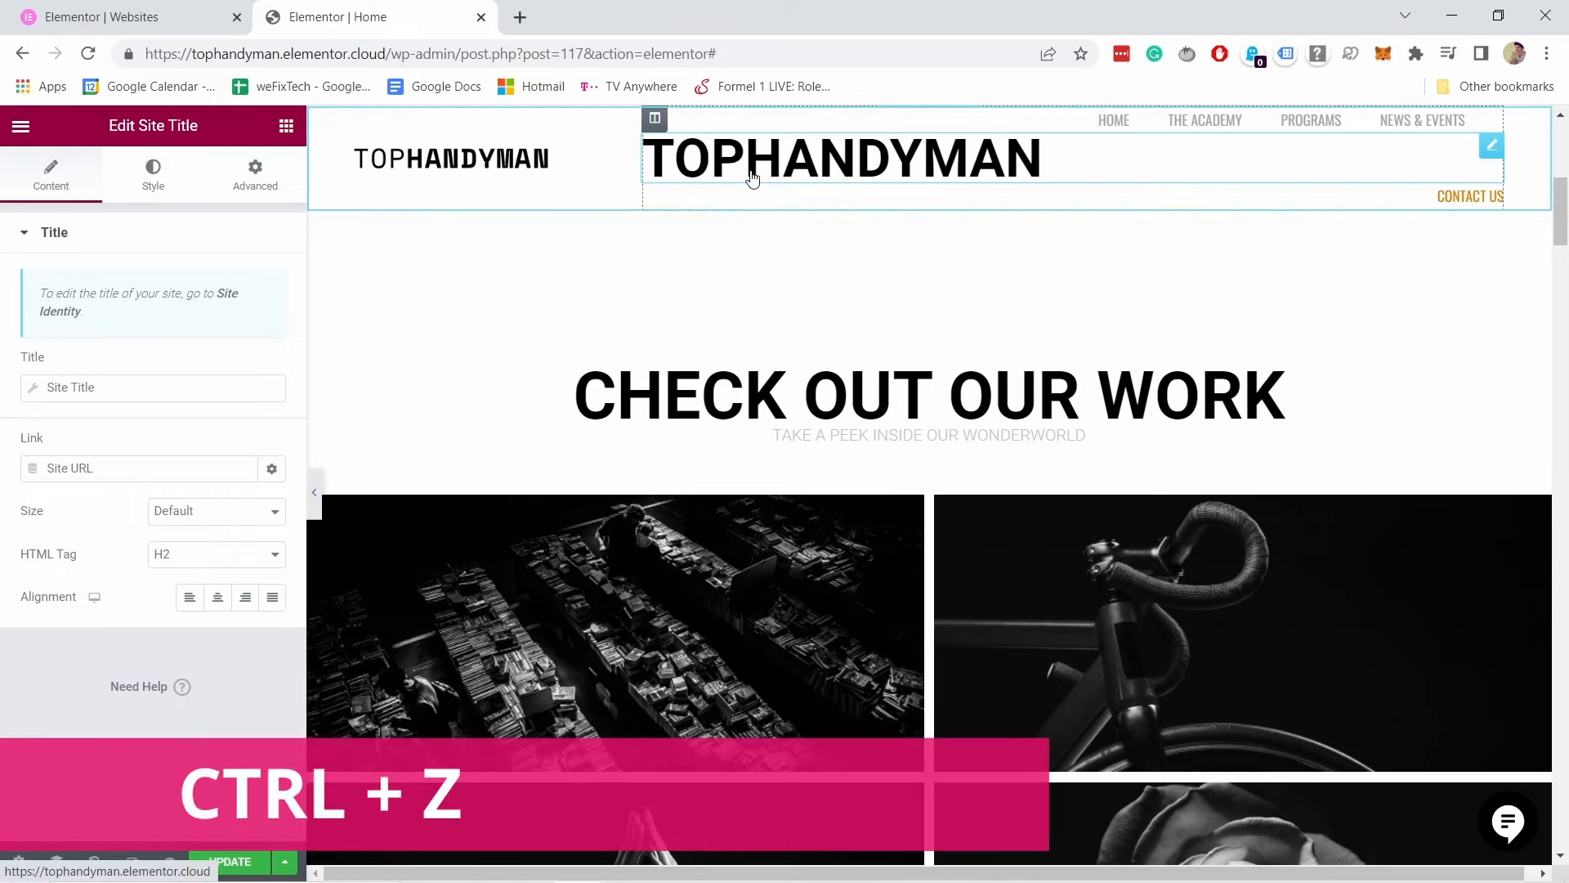
{"action": "key", "text": "ctrl+z"}
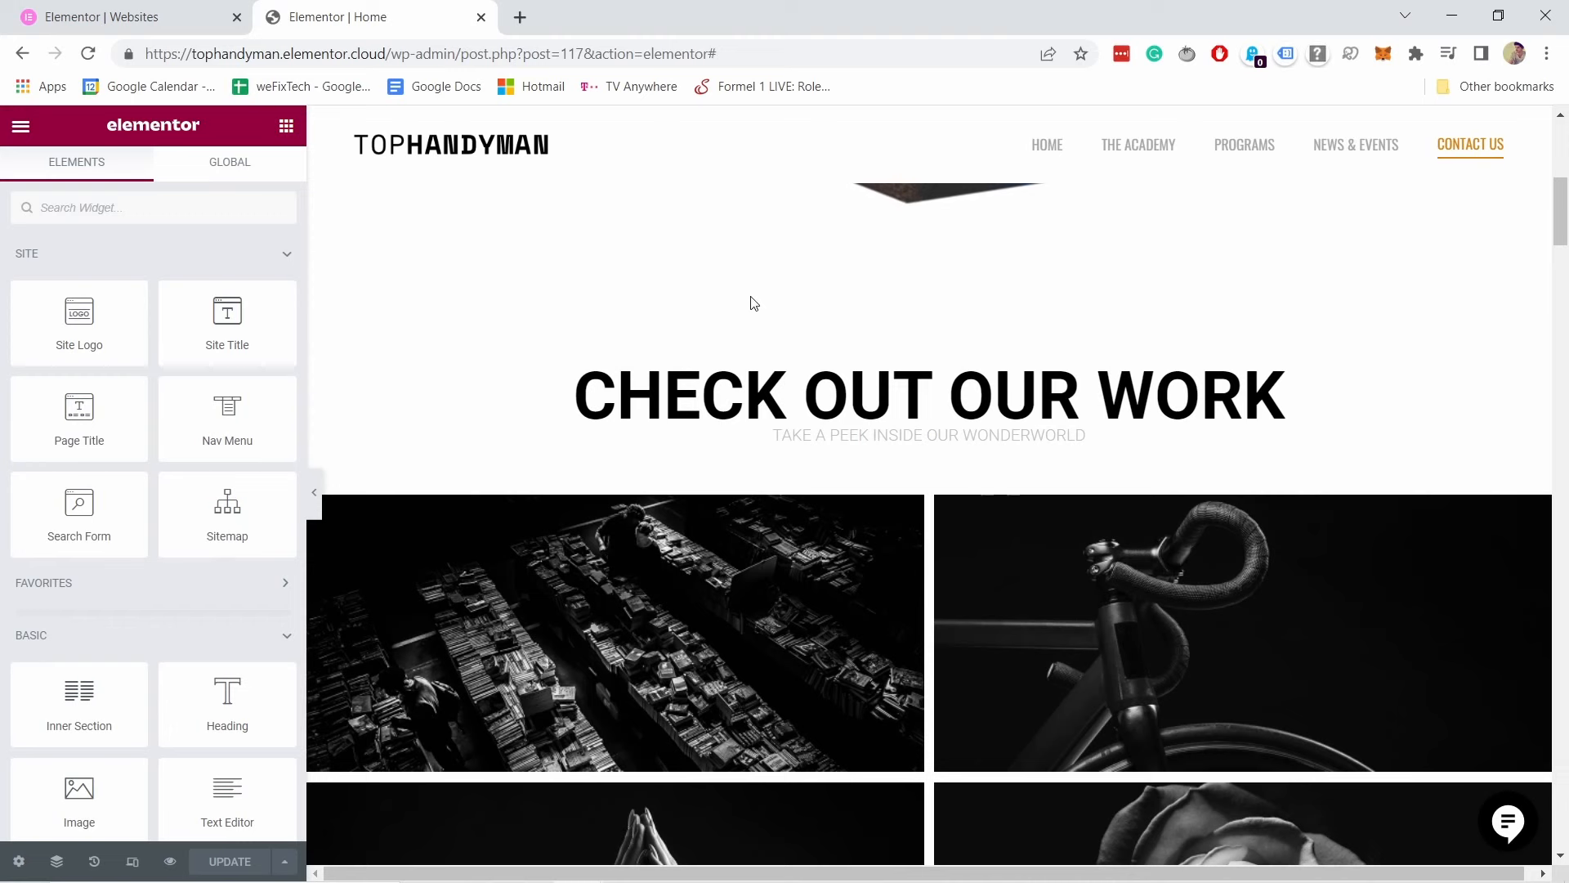
Step: Exit the page editor to WordPress and go to the main Dashboard
{"action": "scroll", "coordinate": [752, 303], "scroll_direction": "up", "scroll_amount": 7}
{"action": "scroll", "coordinate": [457, 573], "scroll_direction": "down", "scroll_amount": 3}
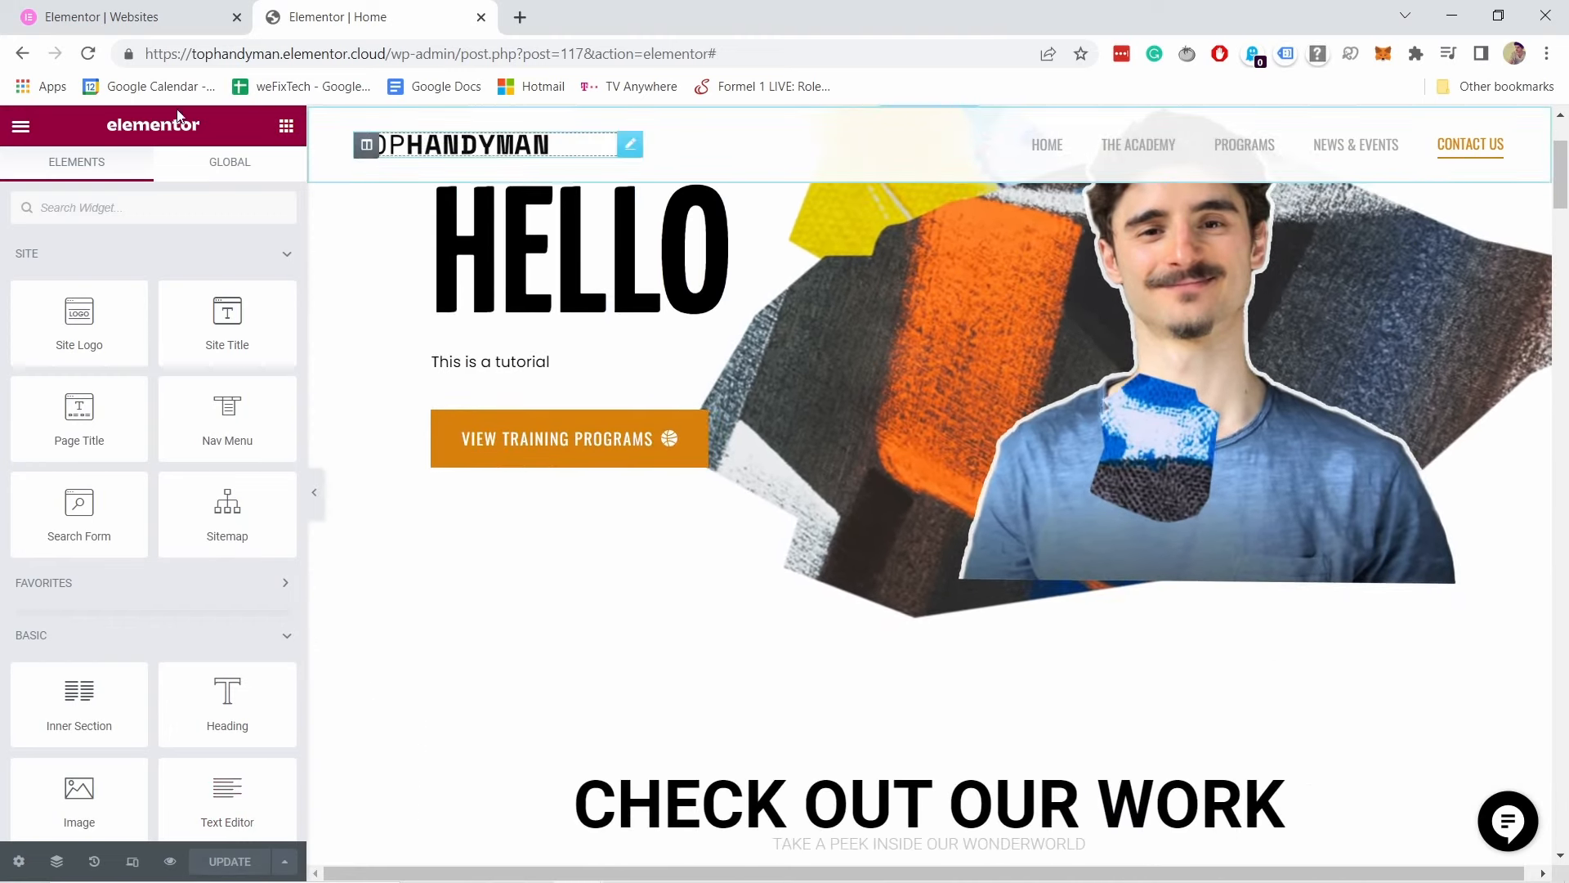
{"action": "left_click", "coordinate": [20, 127]}
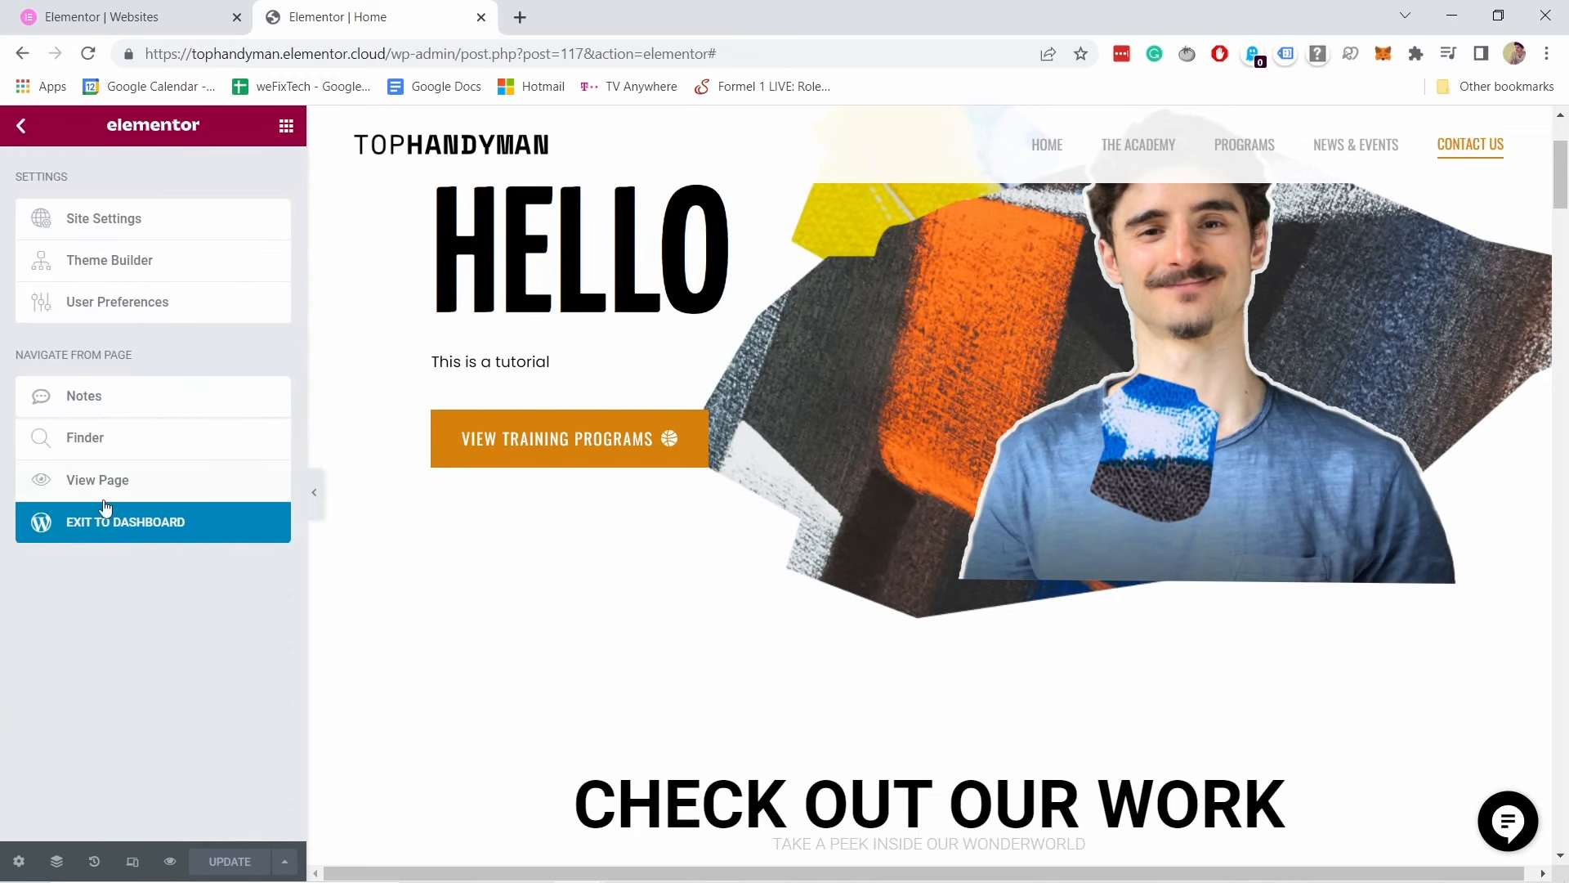
{"action": "left_click", "coordinate": [129, 530]}
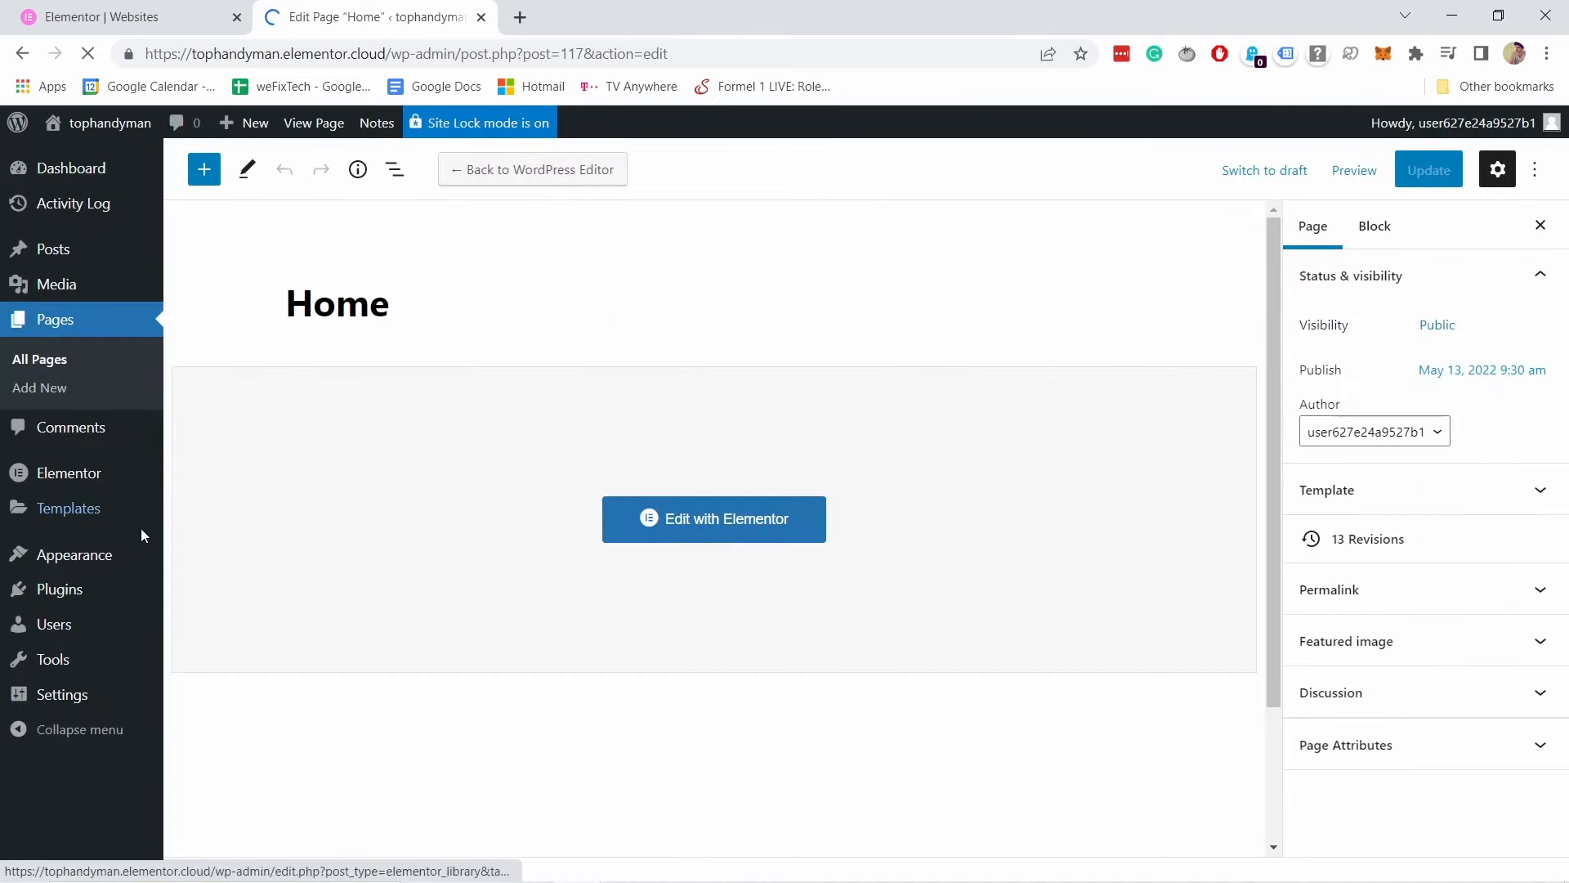
{"action": "mouse_move", "coordinate": [54, 174]}
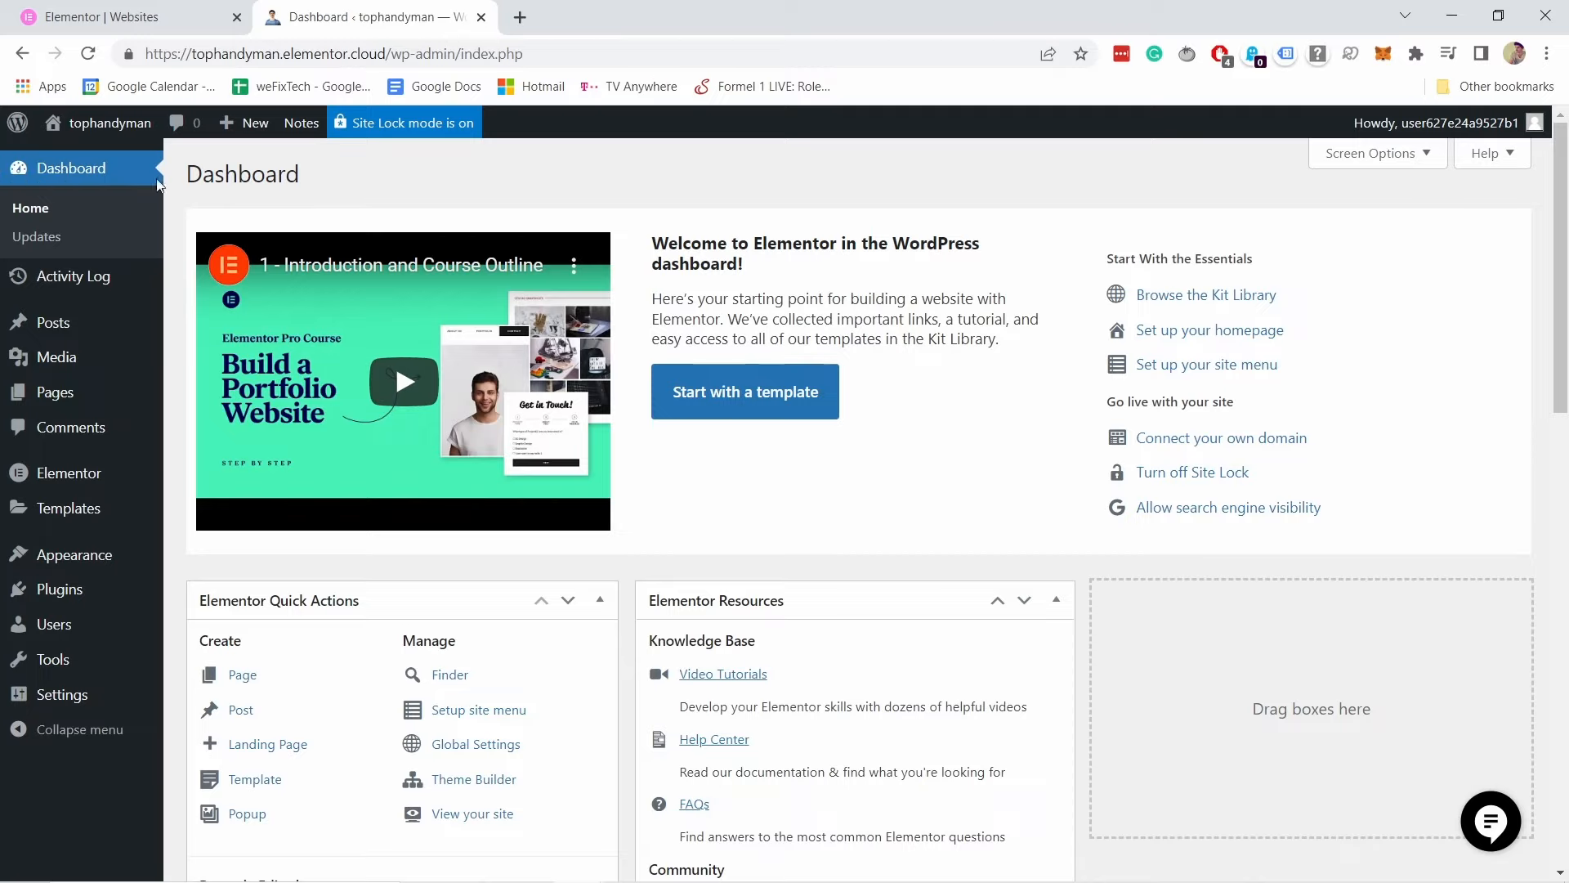
Step: Examine the admin submenus of Posts, Media, Pages, Elementor, Templates, Appearance, Plugins, Tools and Settings
{"action": "mouse_move", "coordinate": [71, 330]}
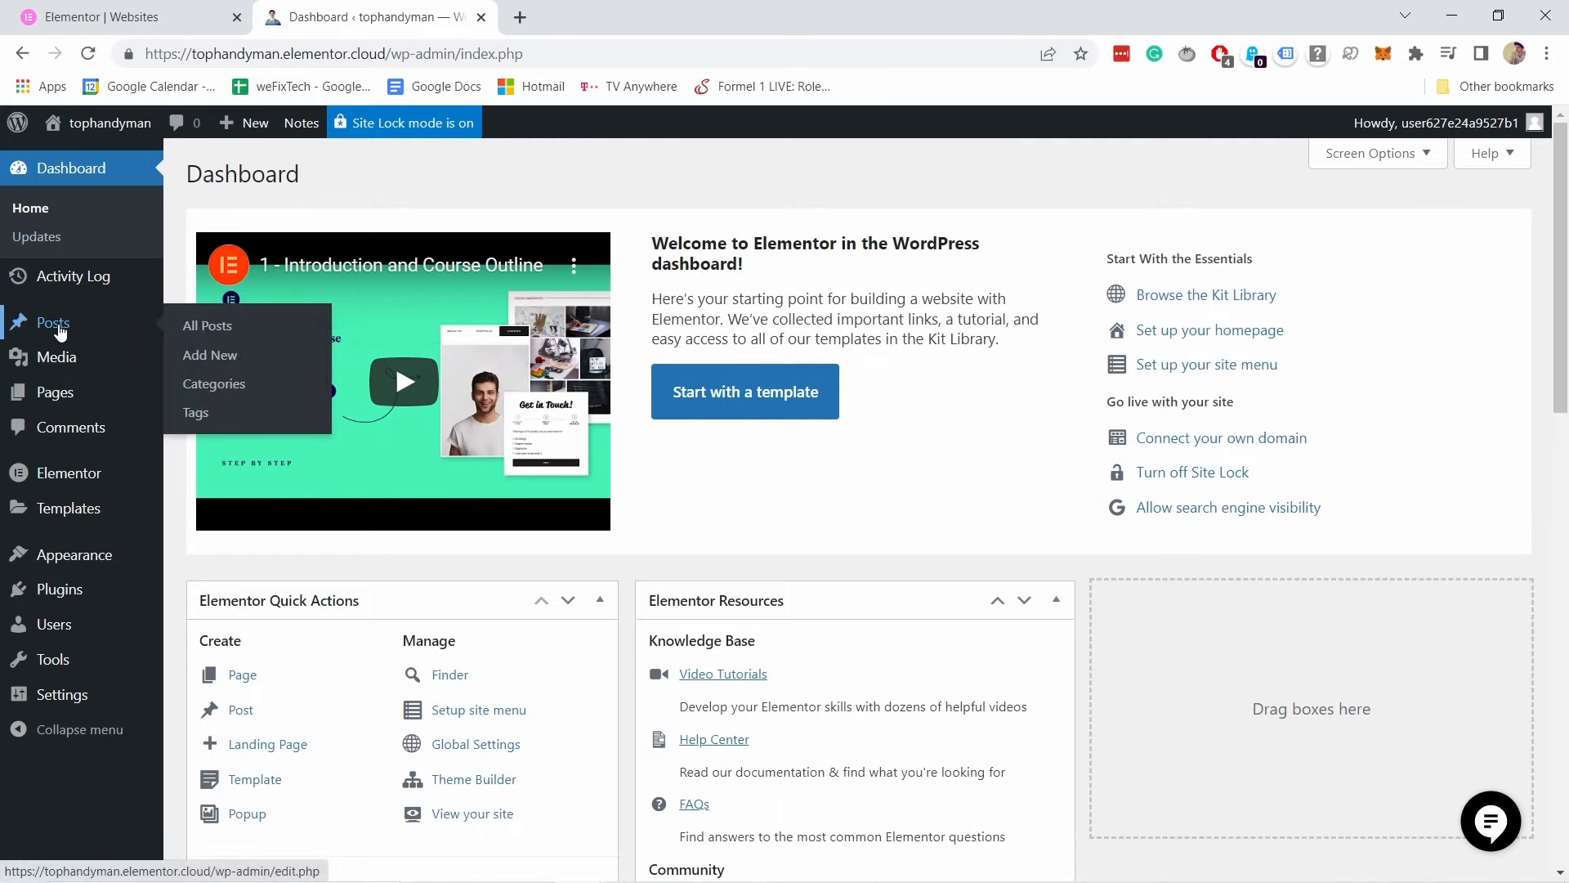
{"action": "mouse_move", "coordinate": [51, 397]}
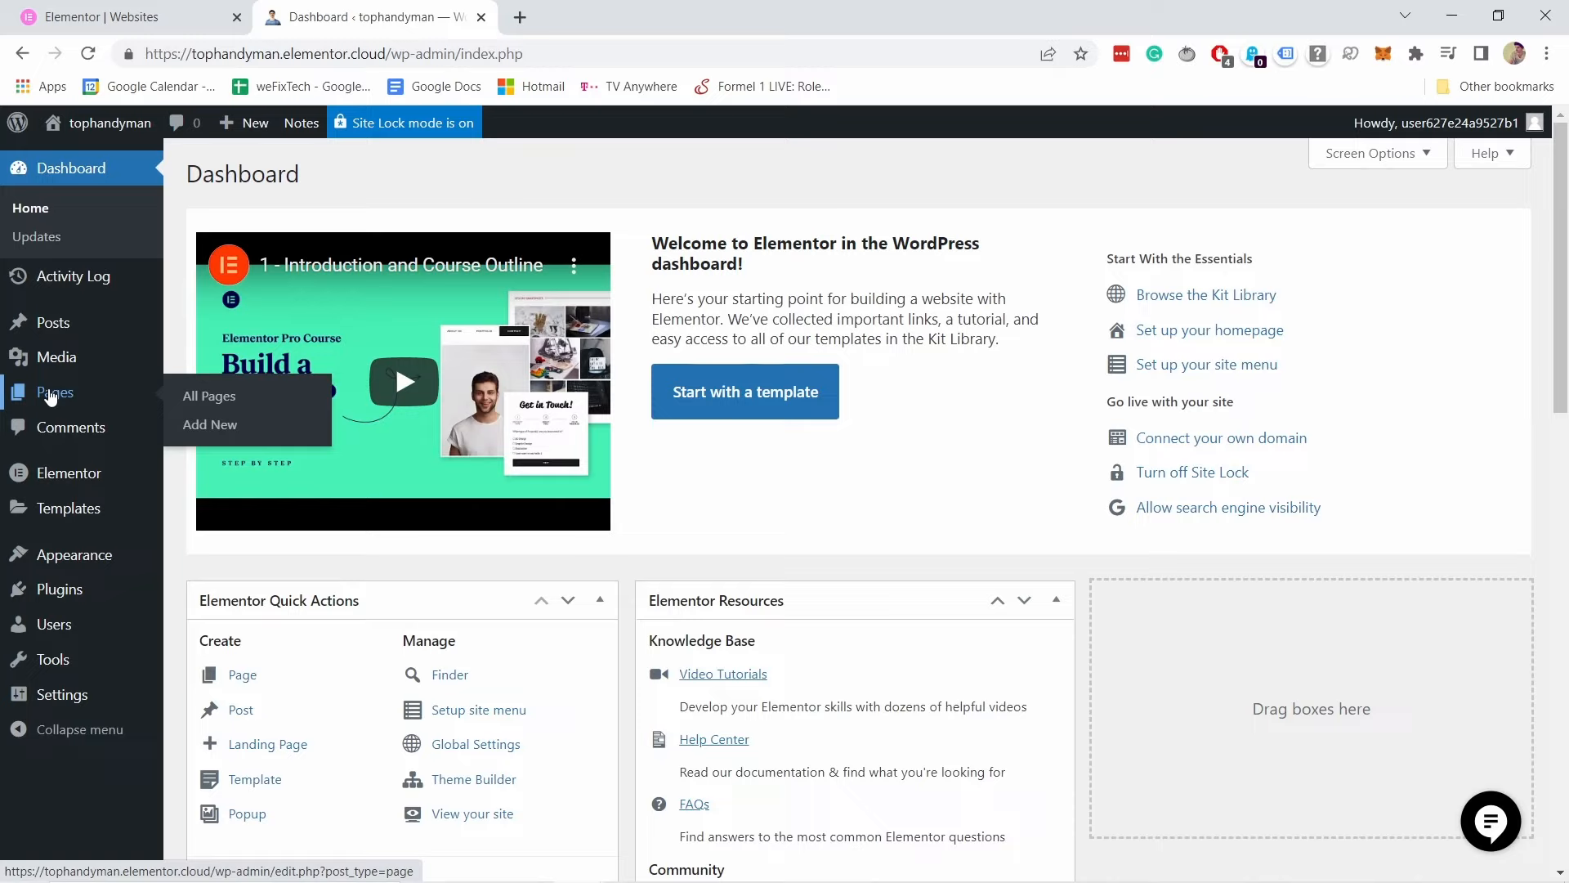
{"action": "mouse_move", "coordinate": [55, 331]}
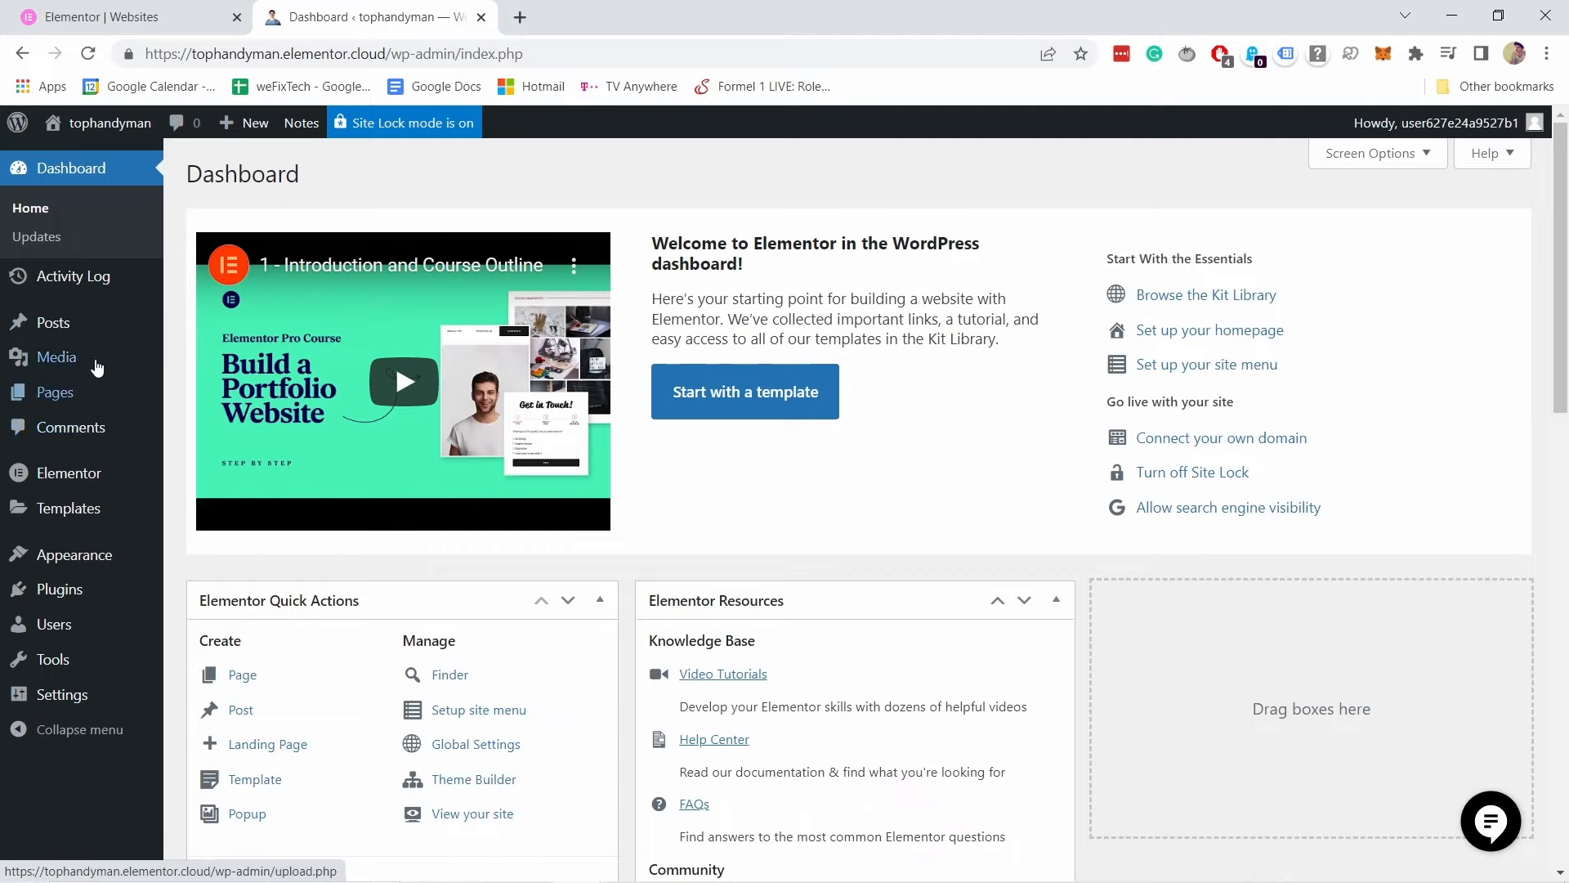
{"action": "mouse_move", "coordinate": [104, 321]}
{"action": "mouse_move", "coordinate": [89, 357]}
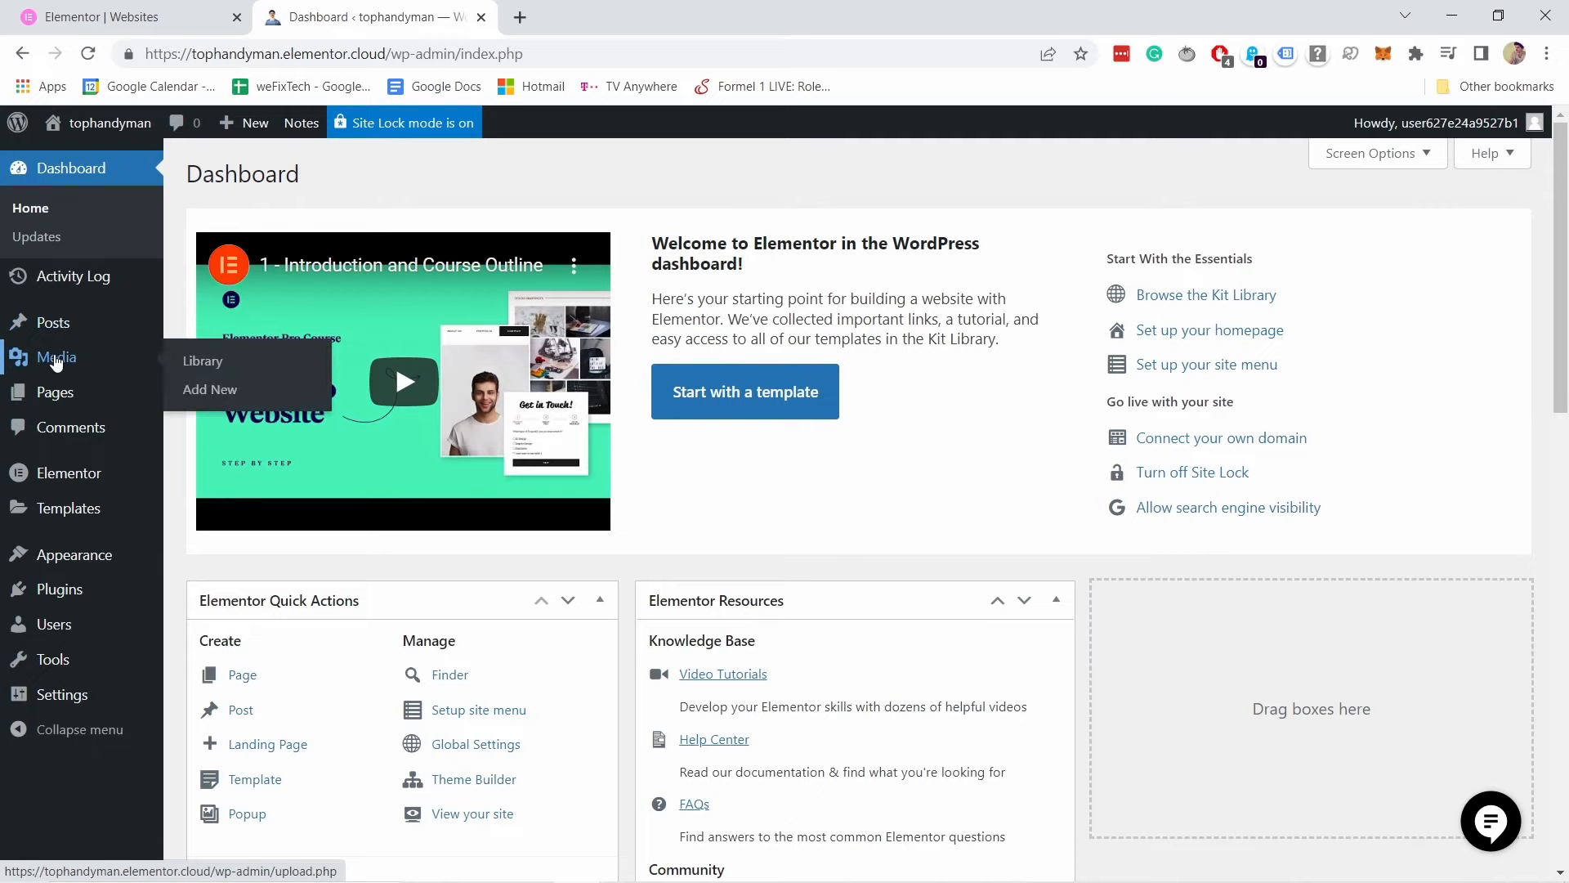
{"action": "mouse_move", "coordinate": [65, 480]}
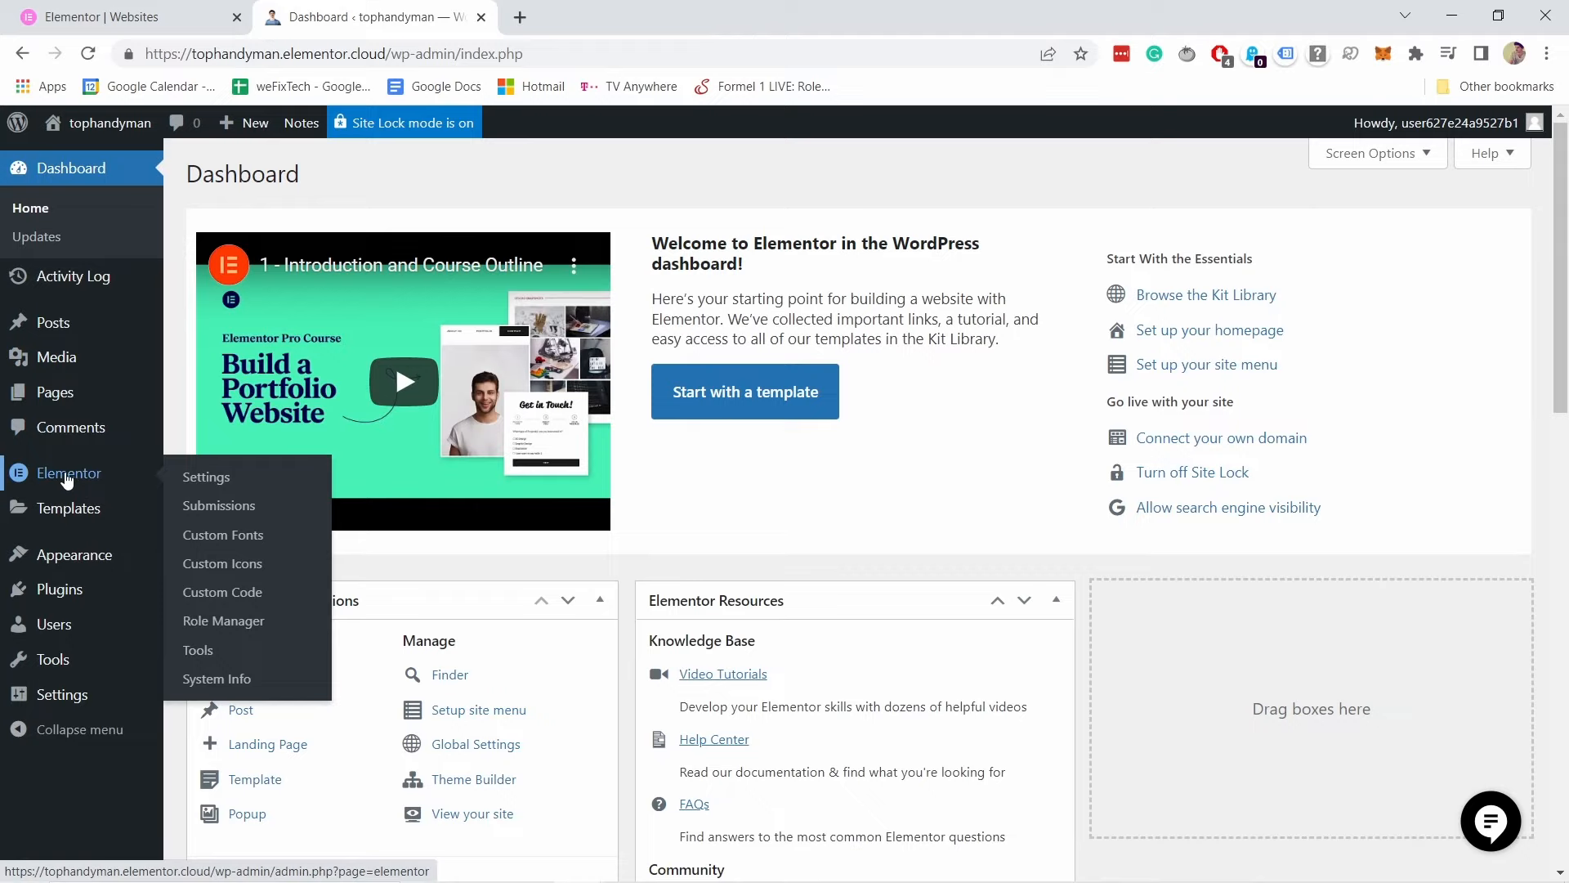
{"action": "mouse_move", "coordinate": [57, 512]}
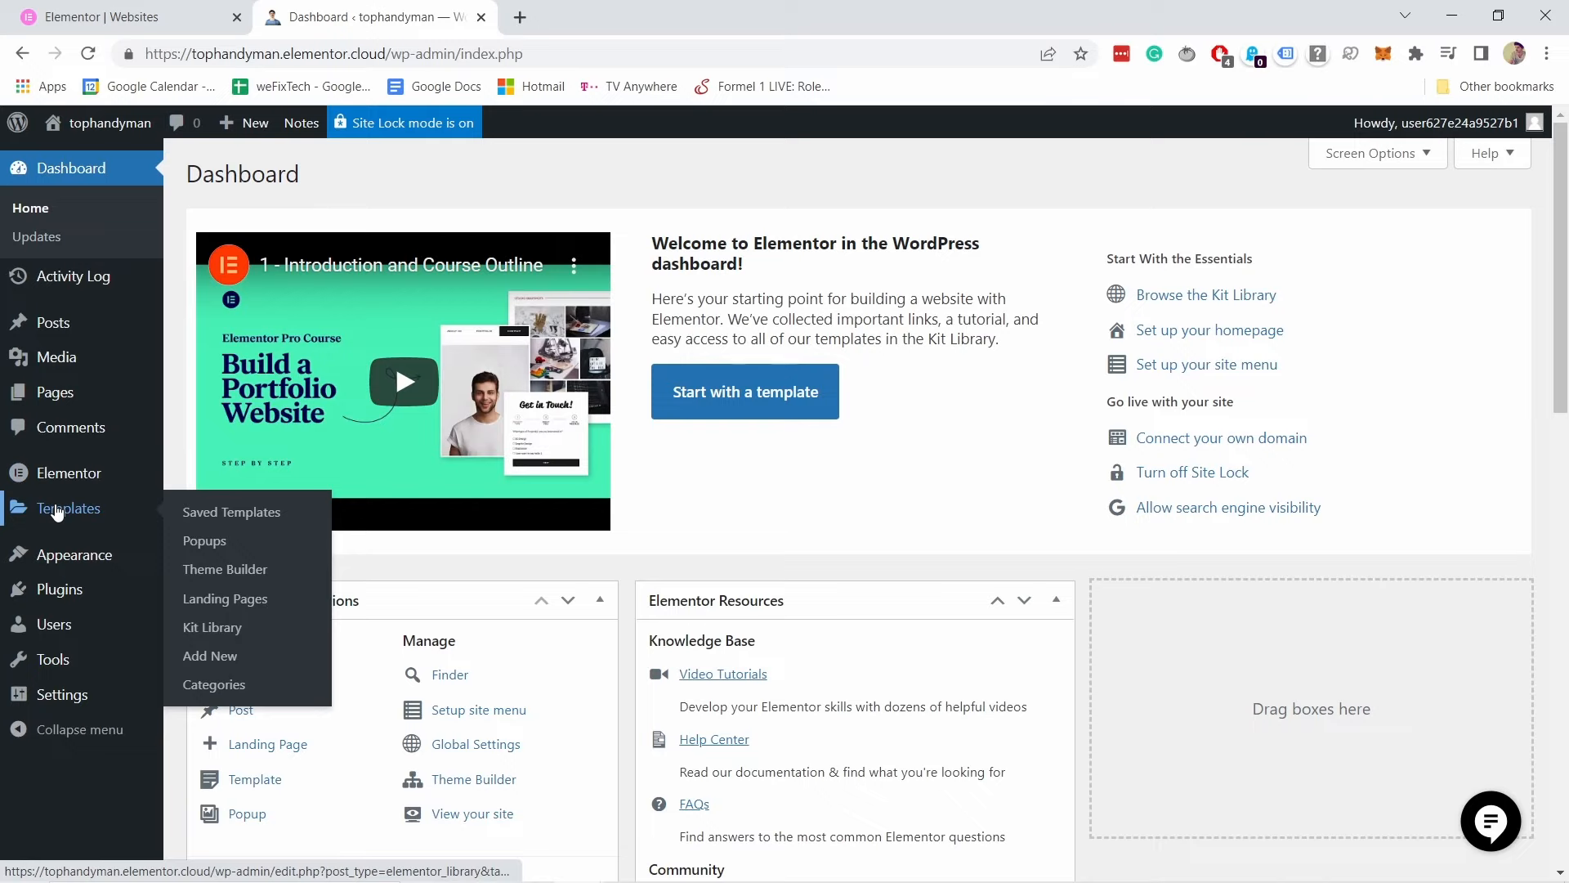
{"action": "mouse_move", "coordinate": [62, 562]}
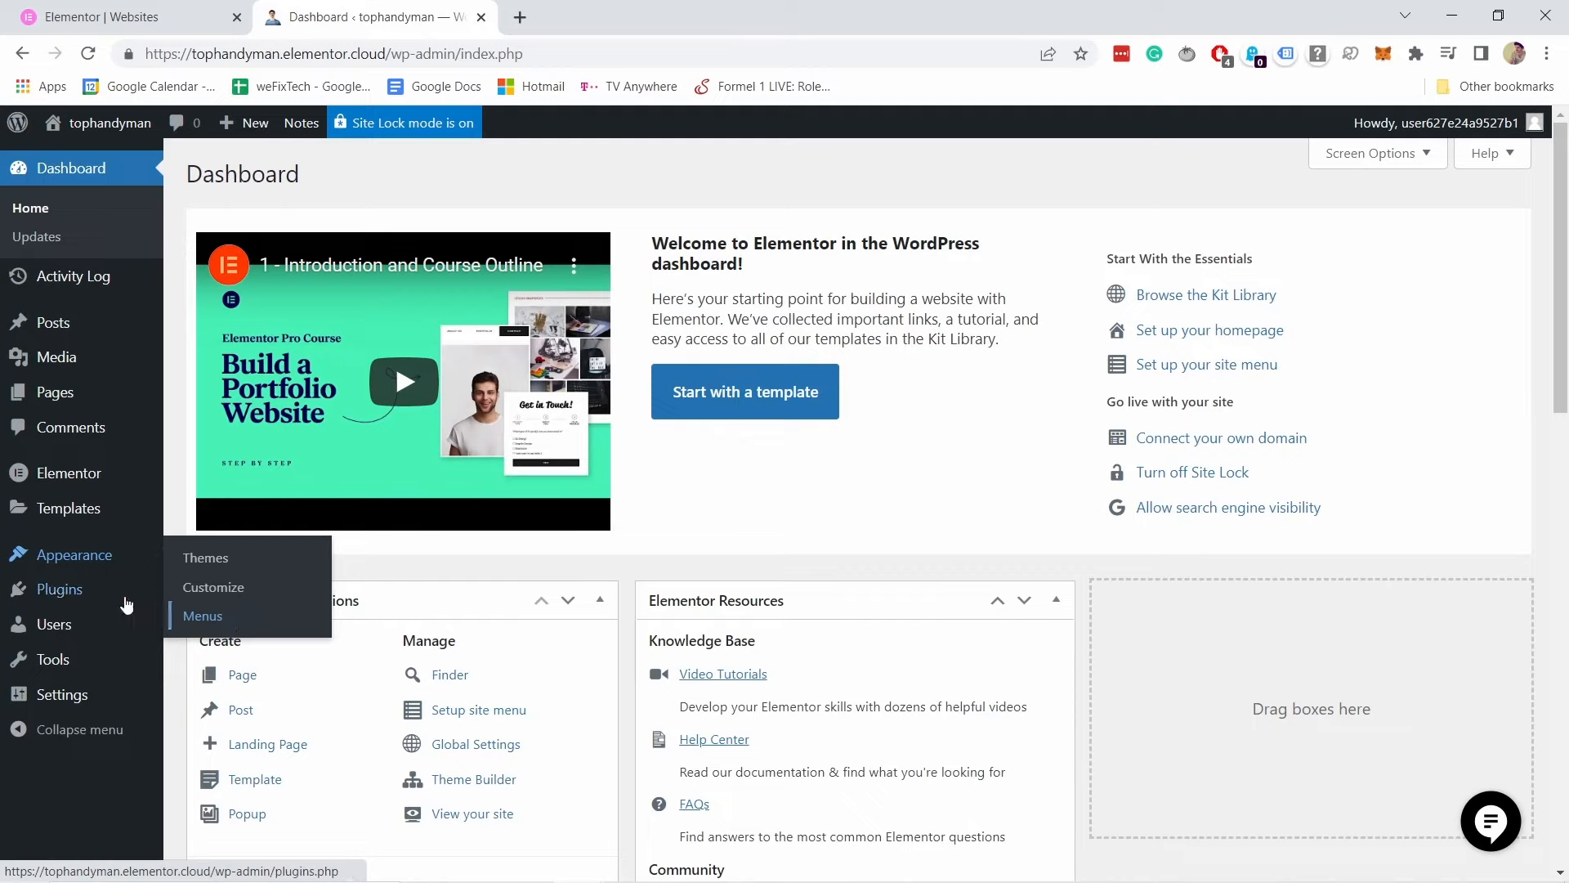
{"action": "mouse_move", "coordinate": [51, 593]}
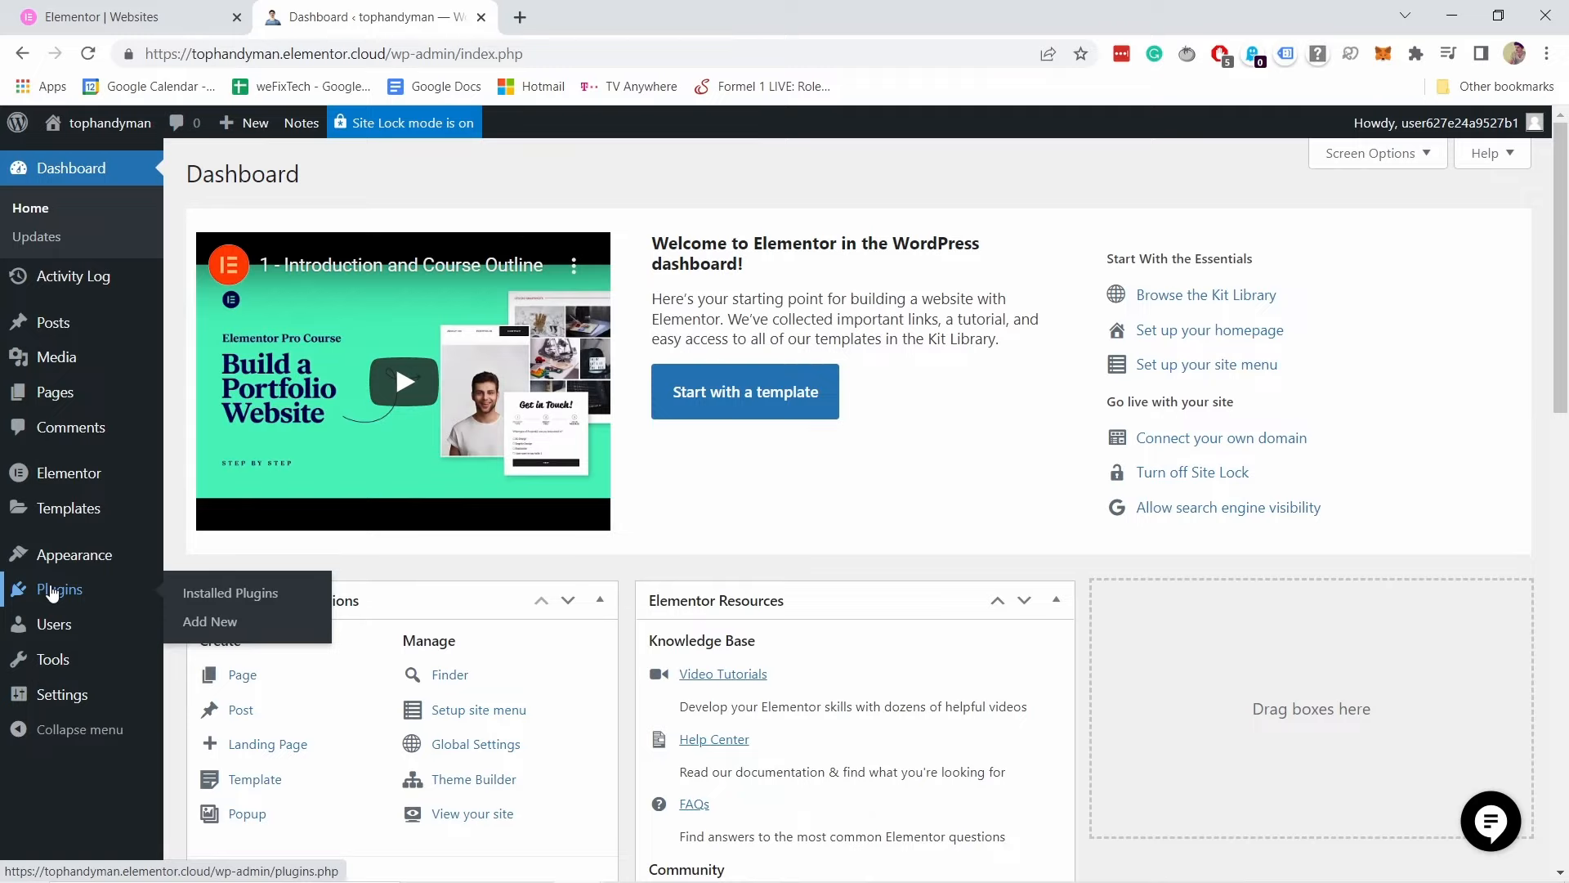
{"action": "mouse_move", "coordinate": [67, 638]}
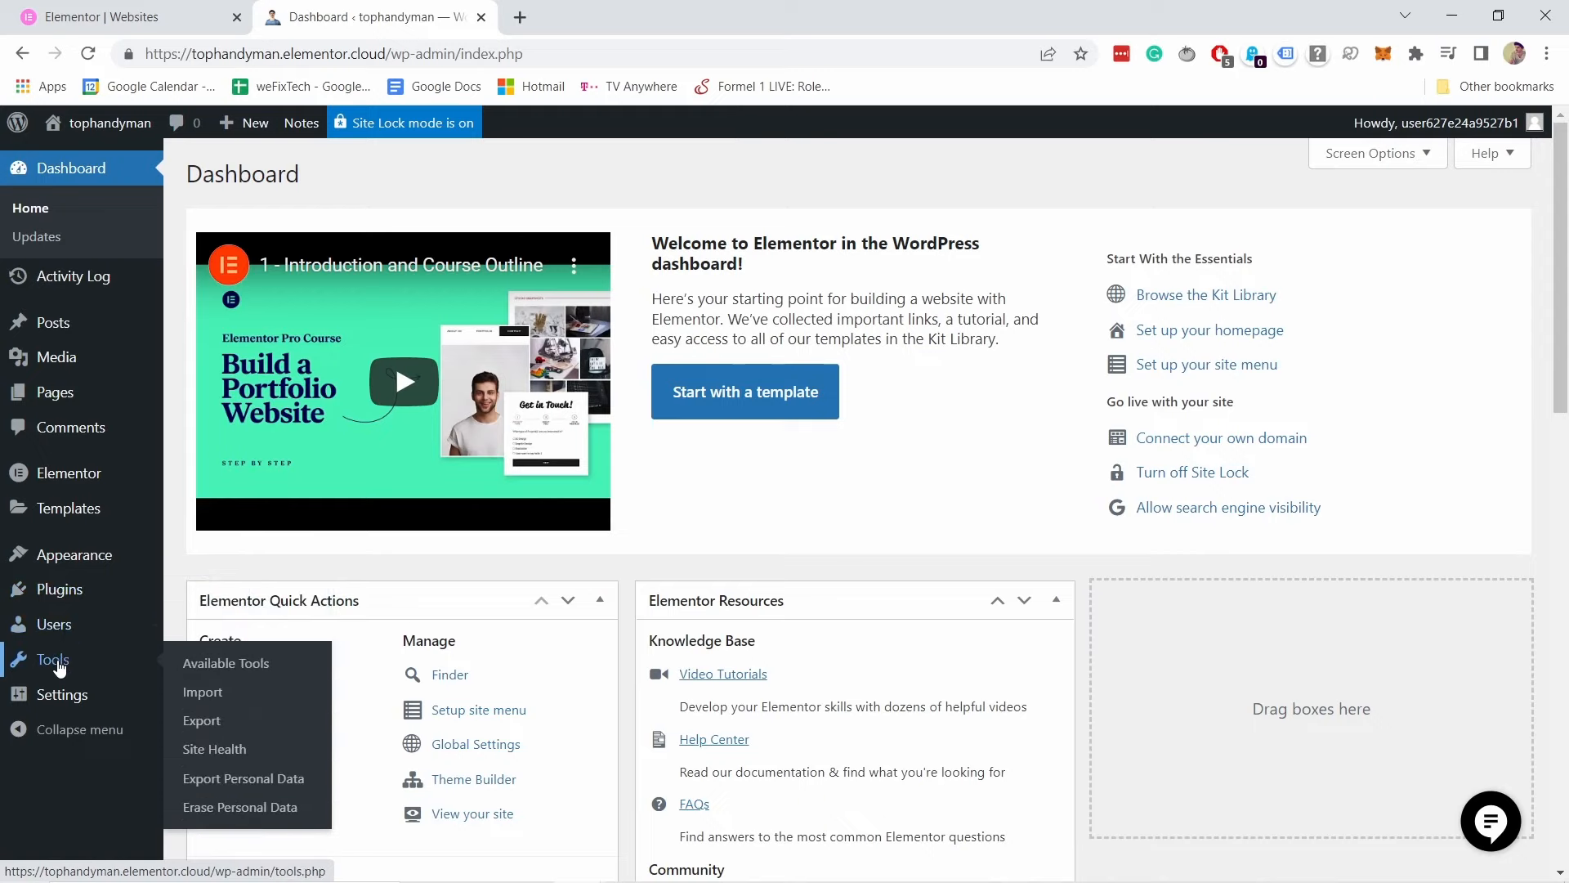
{"action": "mouse_move", "coordinate": [59, 700]}
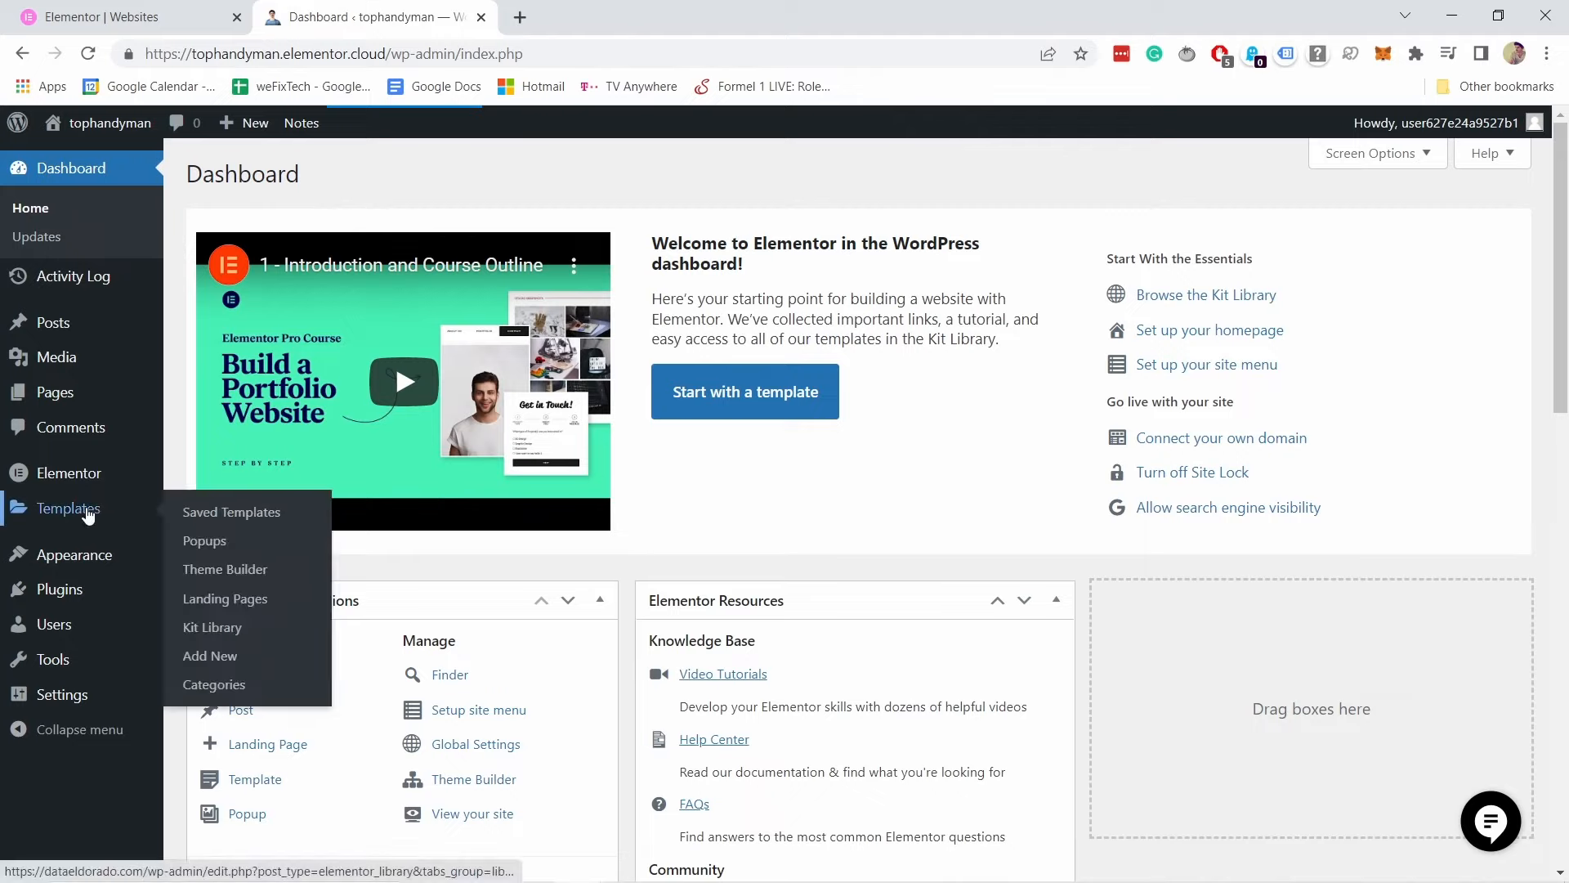
Step: Open the Subscription Popup template from the site's popups for editing with Elementor
{"action": "left_click", "coordinate": [217, 543]}
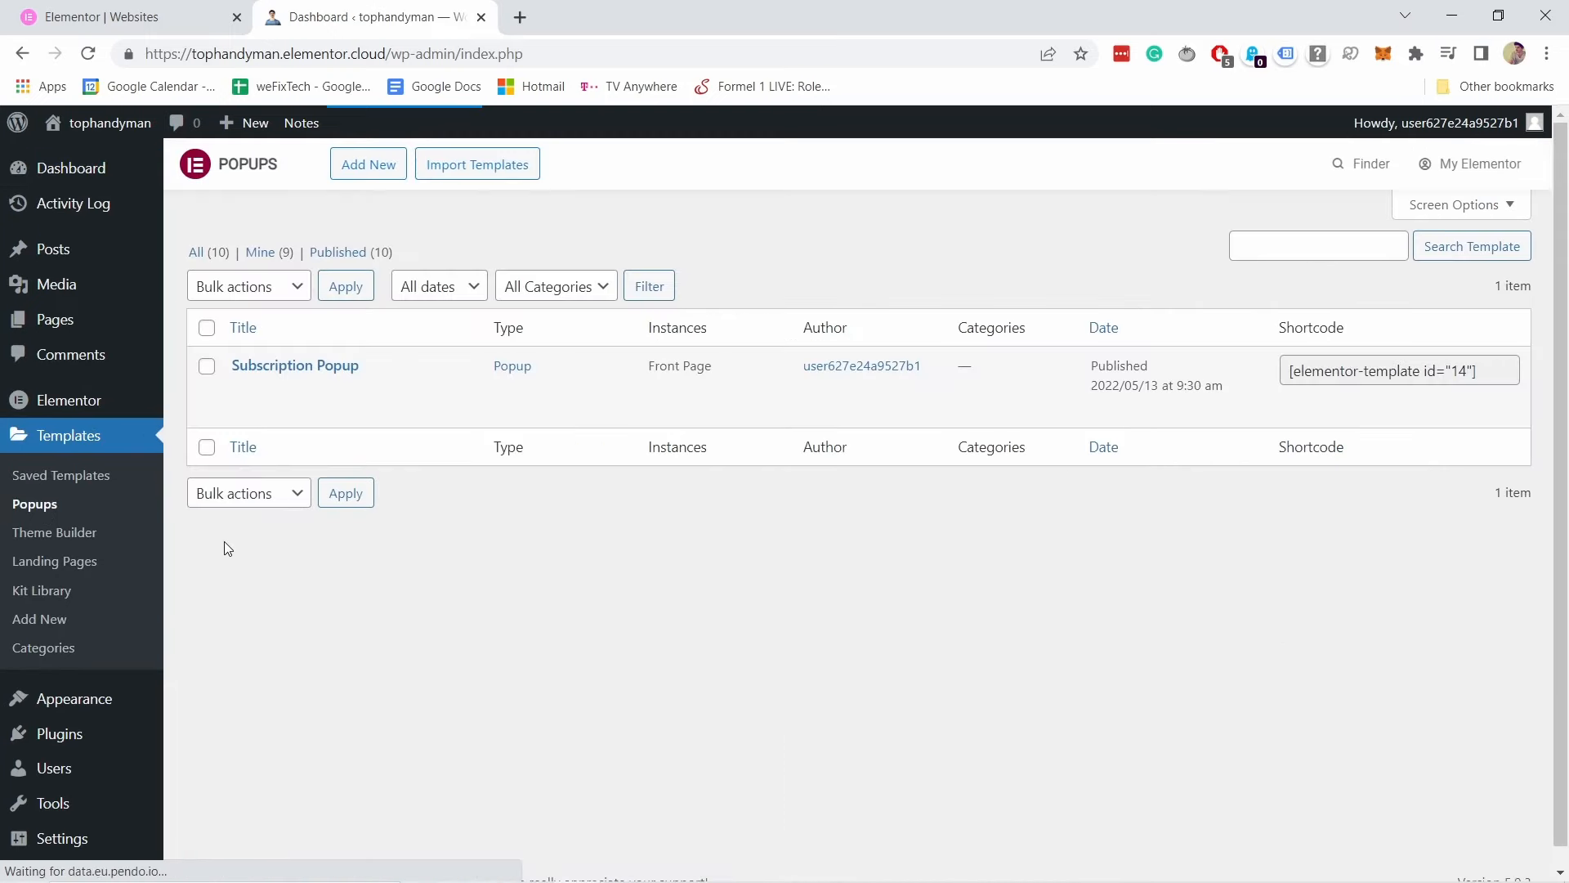
{"action": "mouse_move", "coordinate": [238, 384]}
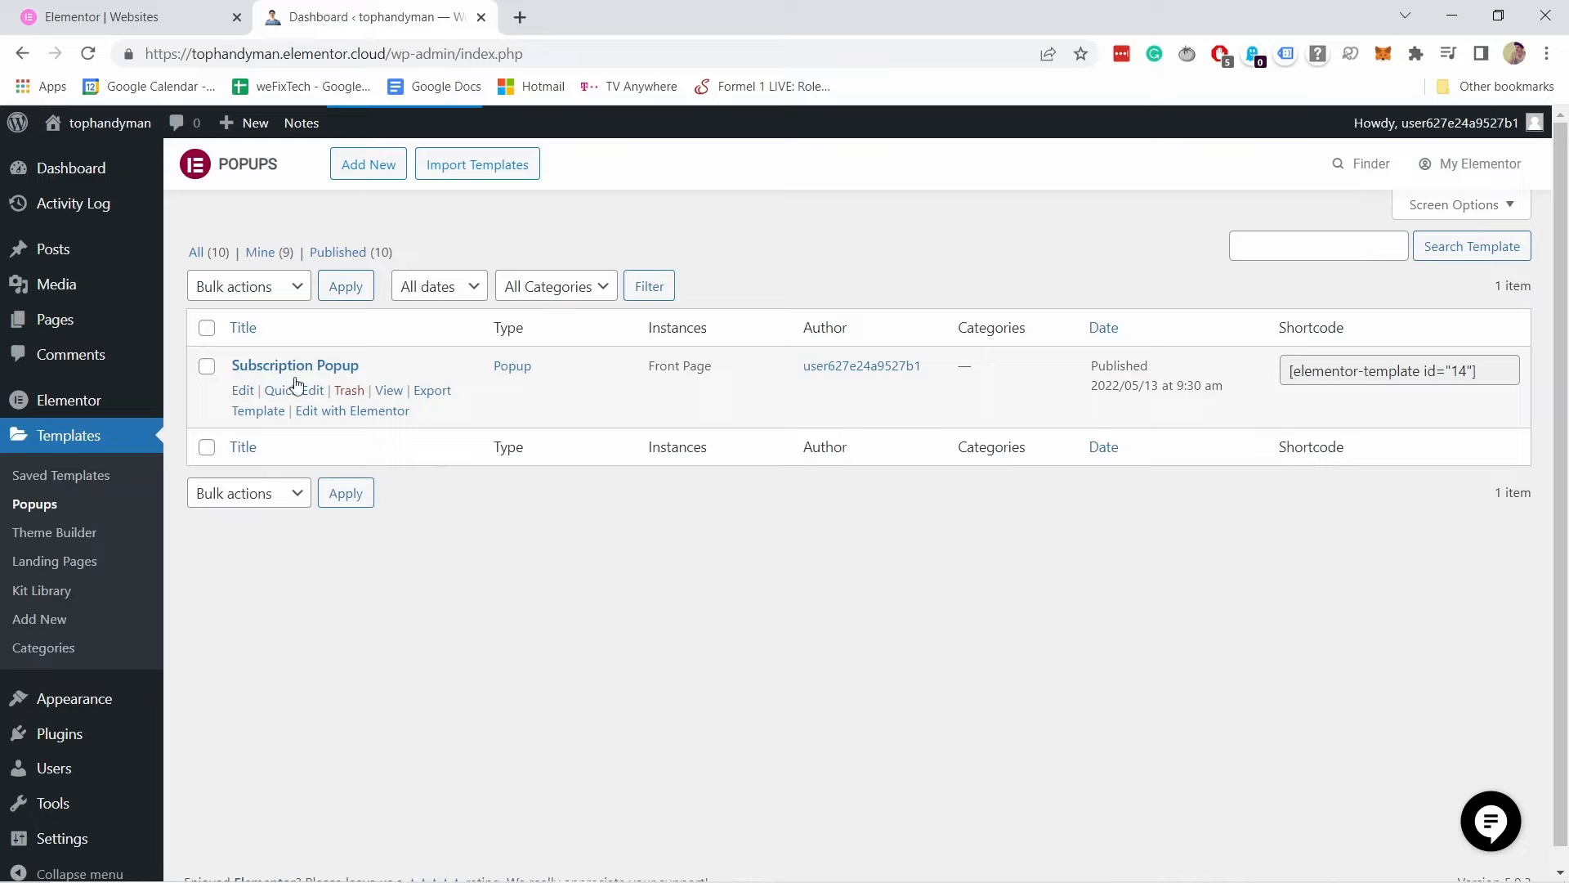
{"action": "left_click", "coordinate": [351, 415]}
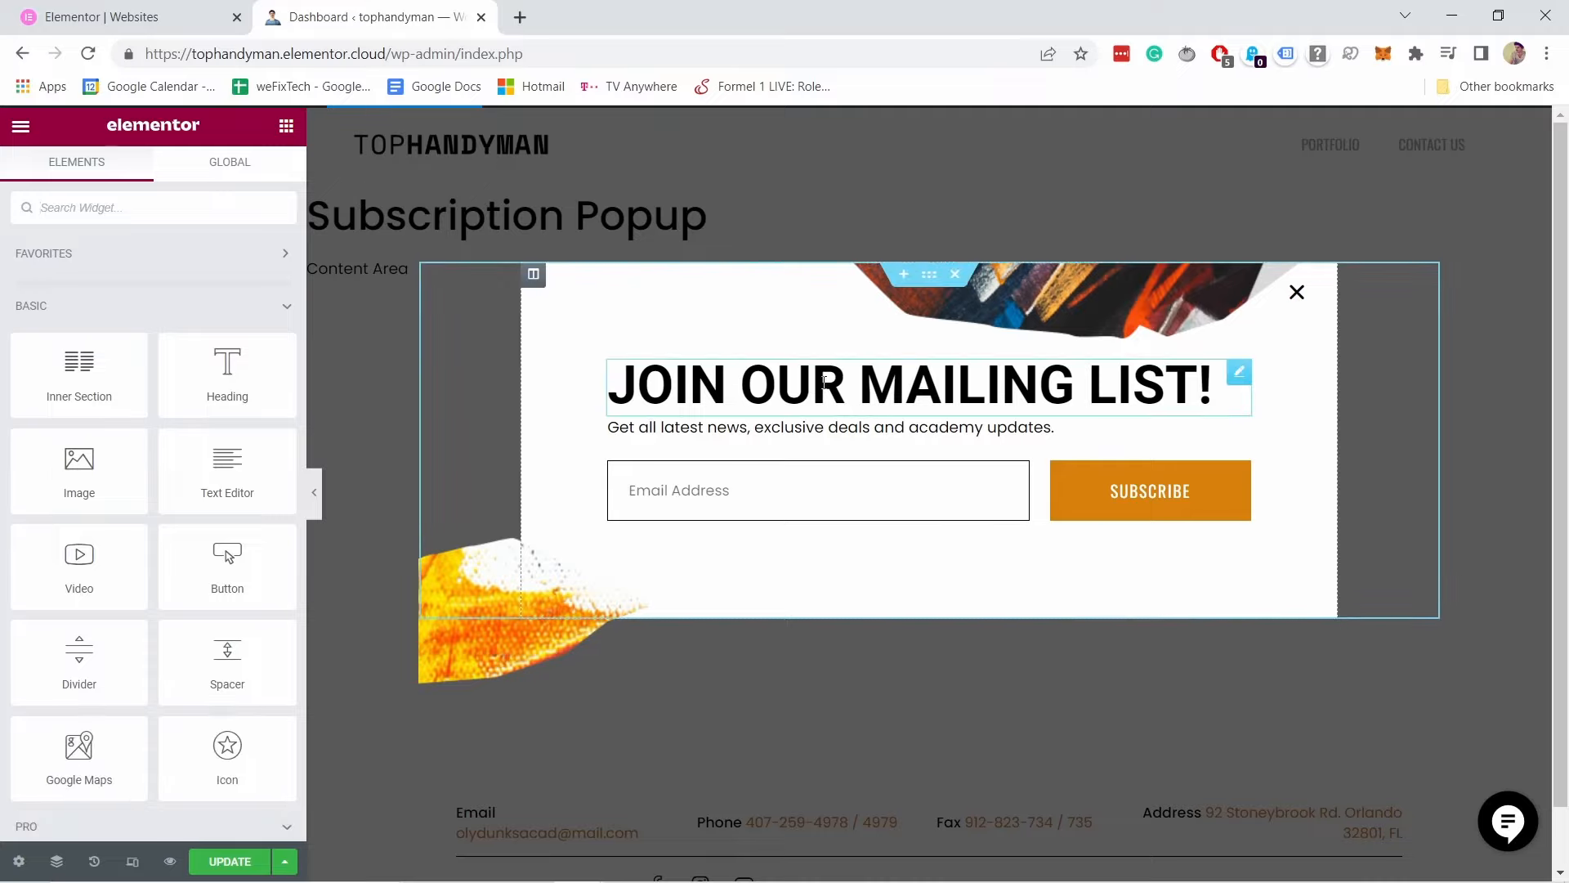
Step: Examine the content settings of the popup's heading and the field and email settings of its form
{"action": "left_click", "coordinate": [650, 369]}
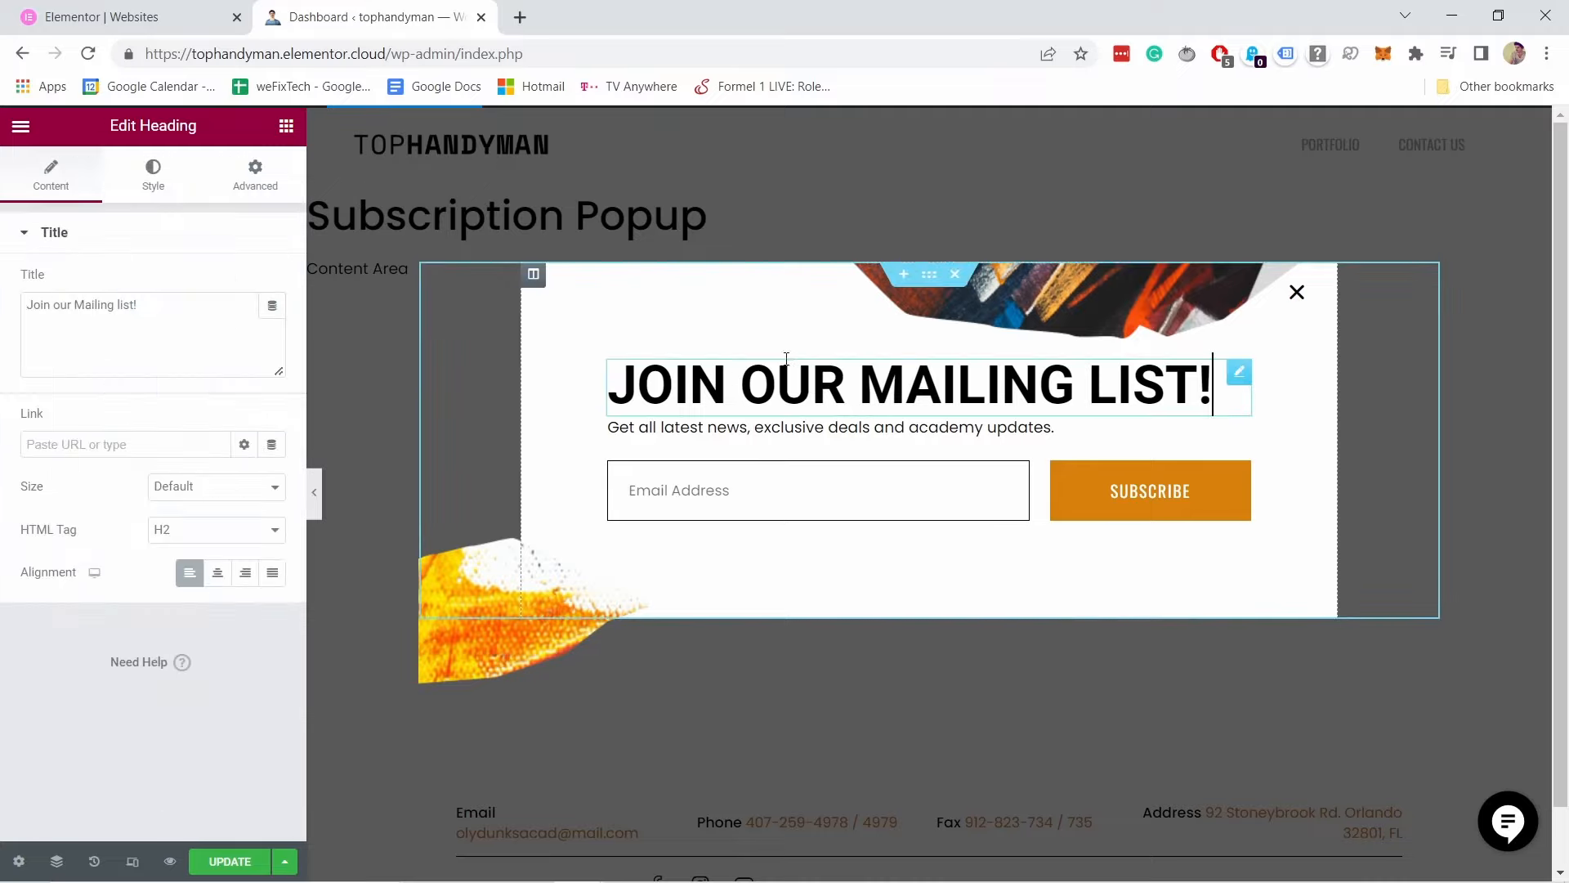
{"action": "left_click", "coordinate": [696, 490]}
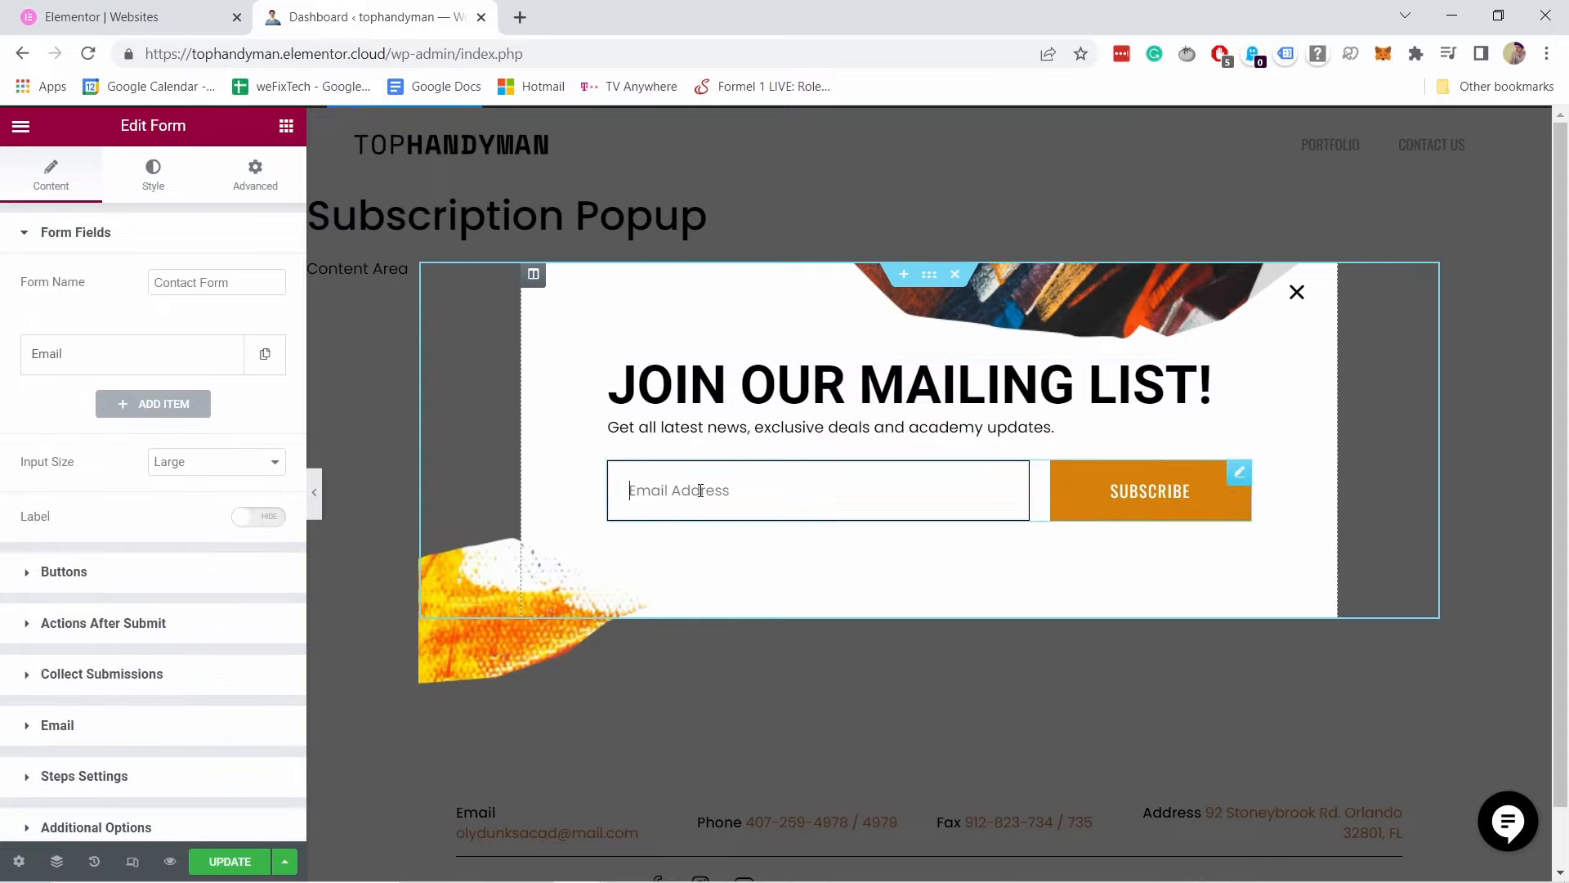
{"action": "scroll", "coordinate": [155, 490], "scroll_direction": "down", "scroll_amount": 2}
{"action": "left_click", "coordinate": [78, 599]}
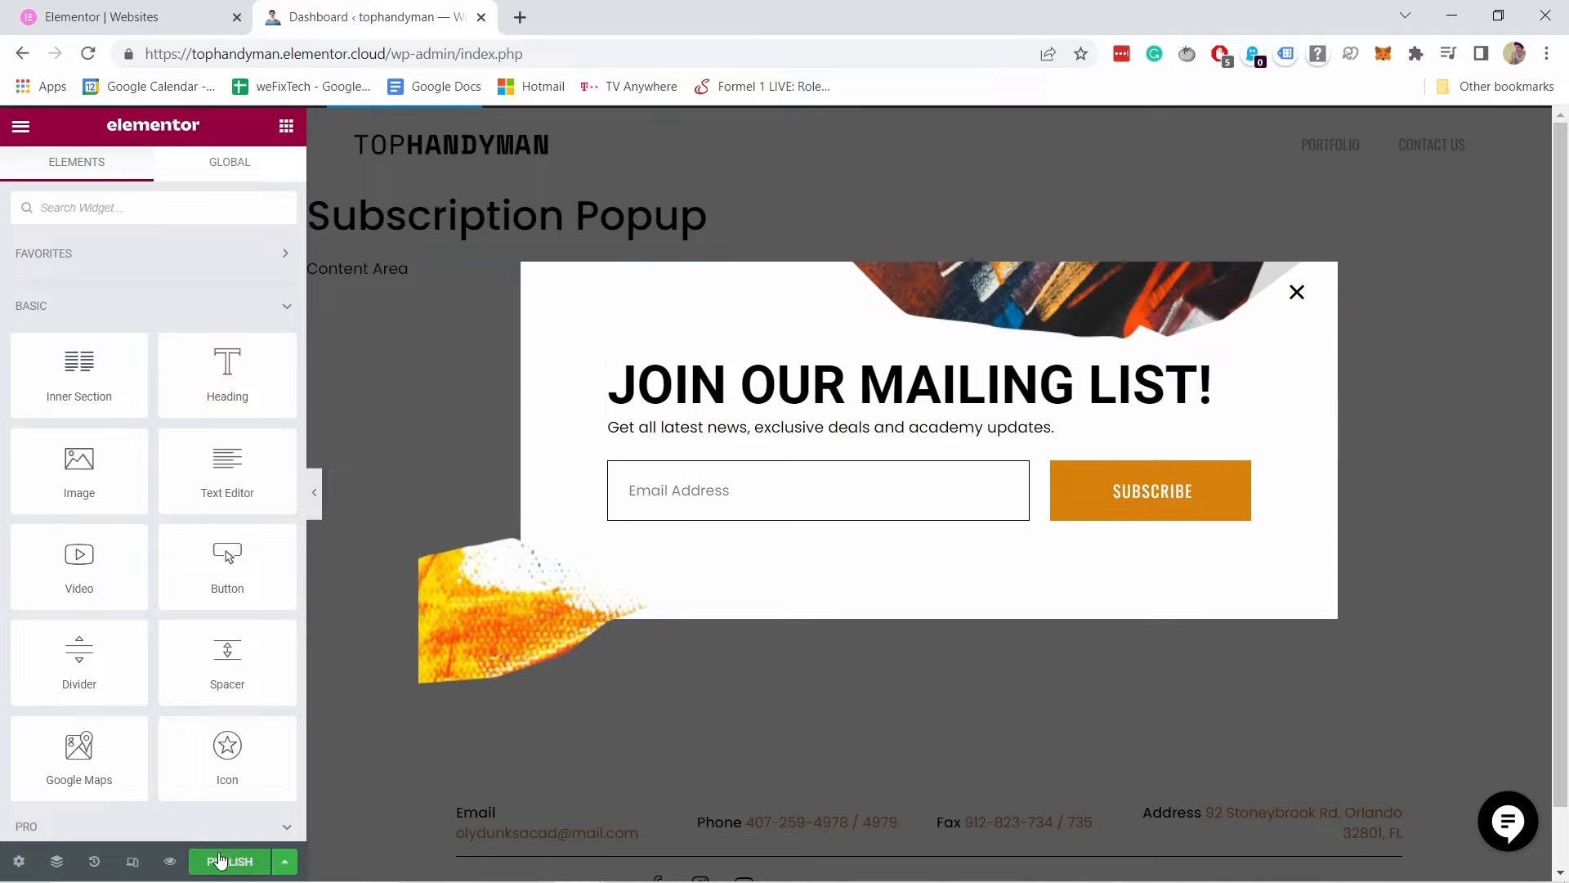
Step: Examine the Subscription Popup's display conditions and triggers
{"action": "left_click", "coordinate": [286, 862]}
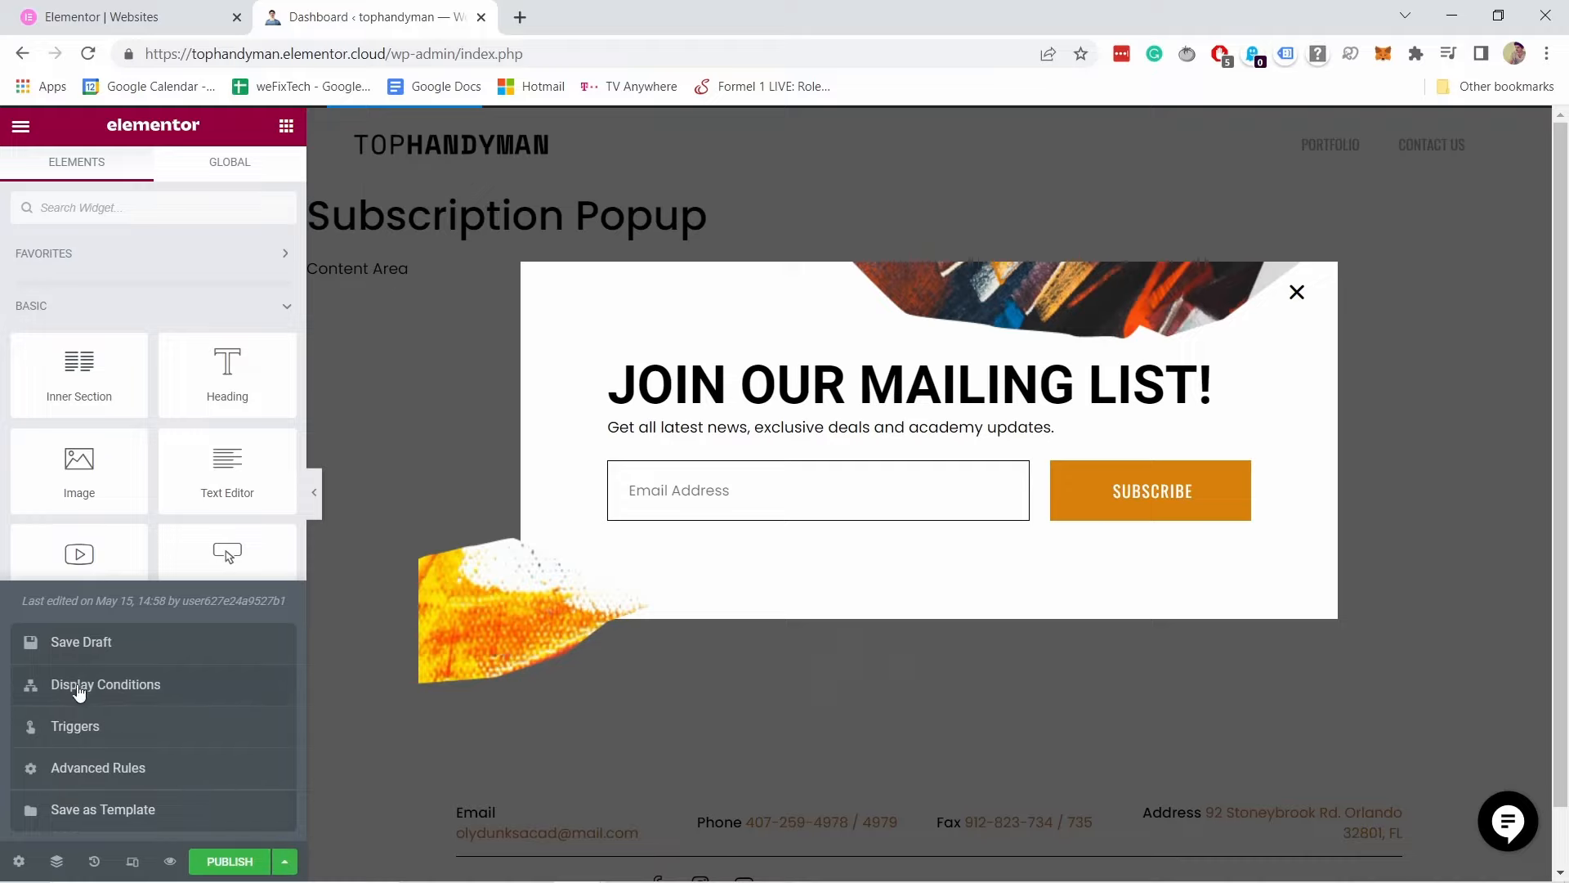
{"action": "left_click", "coordinate": [86, 685]}
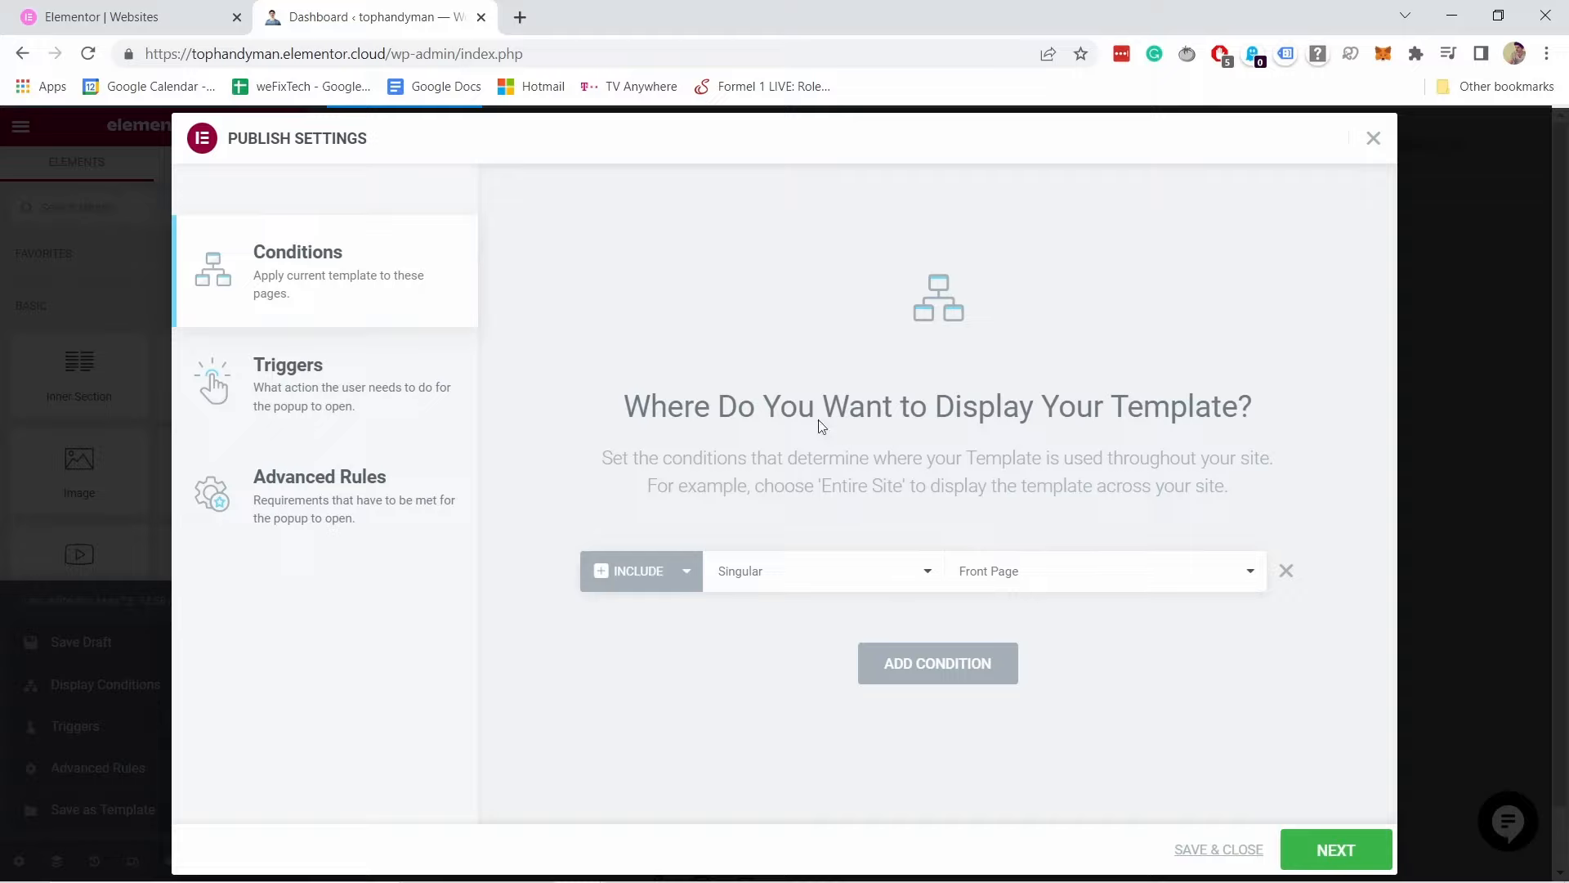
{"action": "left_click", "coordinate": [322, 366]}
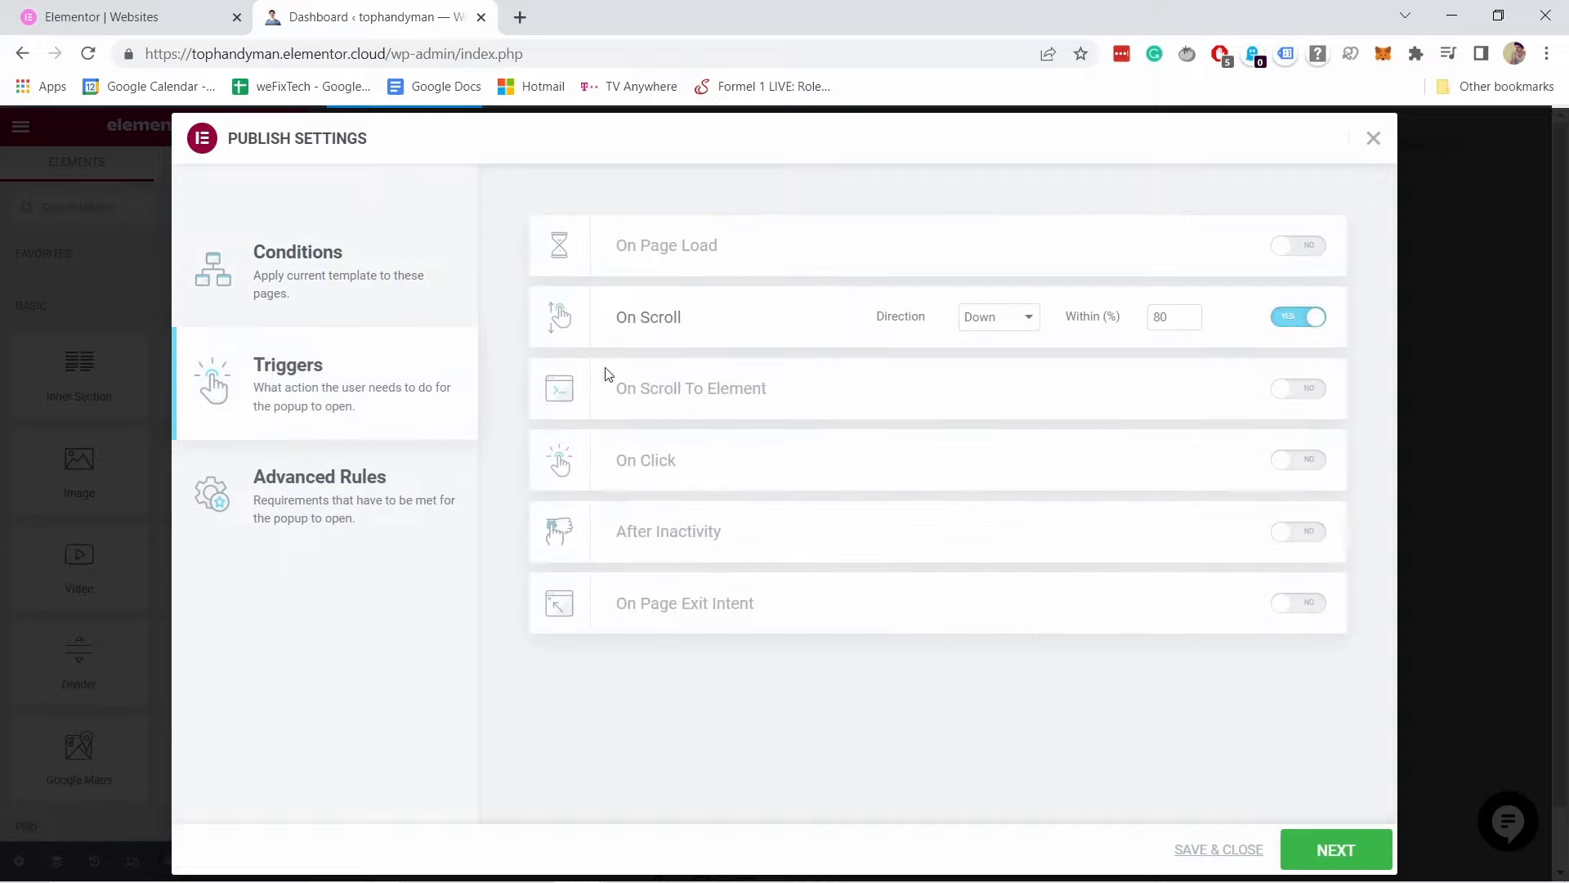
Step: Try replacing the popup's On Scroll trigger with On Page Load, clear its delay, and close the publish settings without saving
{"action": "left_click", "coordinate": [1309, 324]}
{"action": "left_click", "coordinate": [1284, 247]}
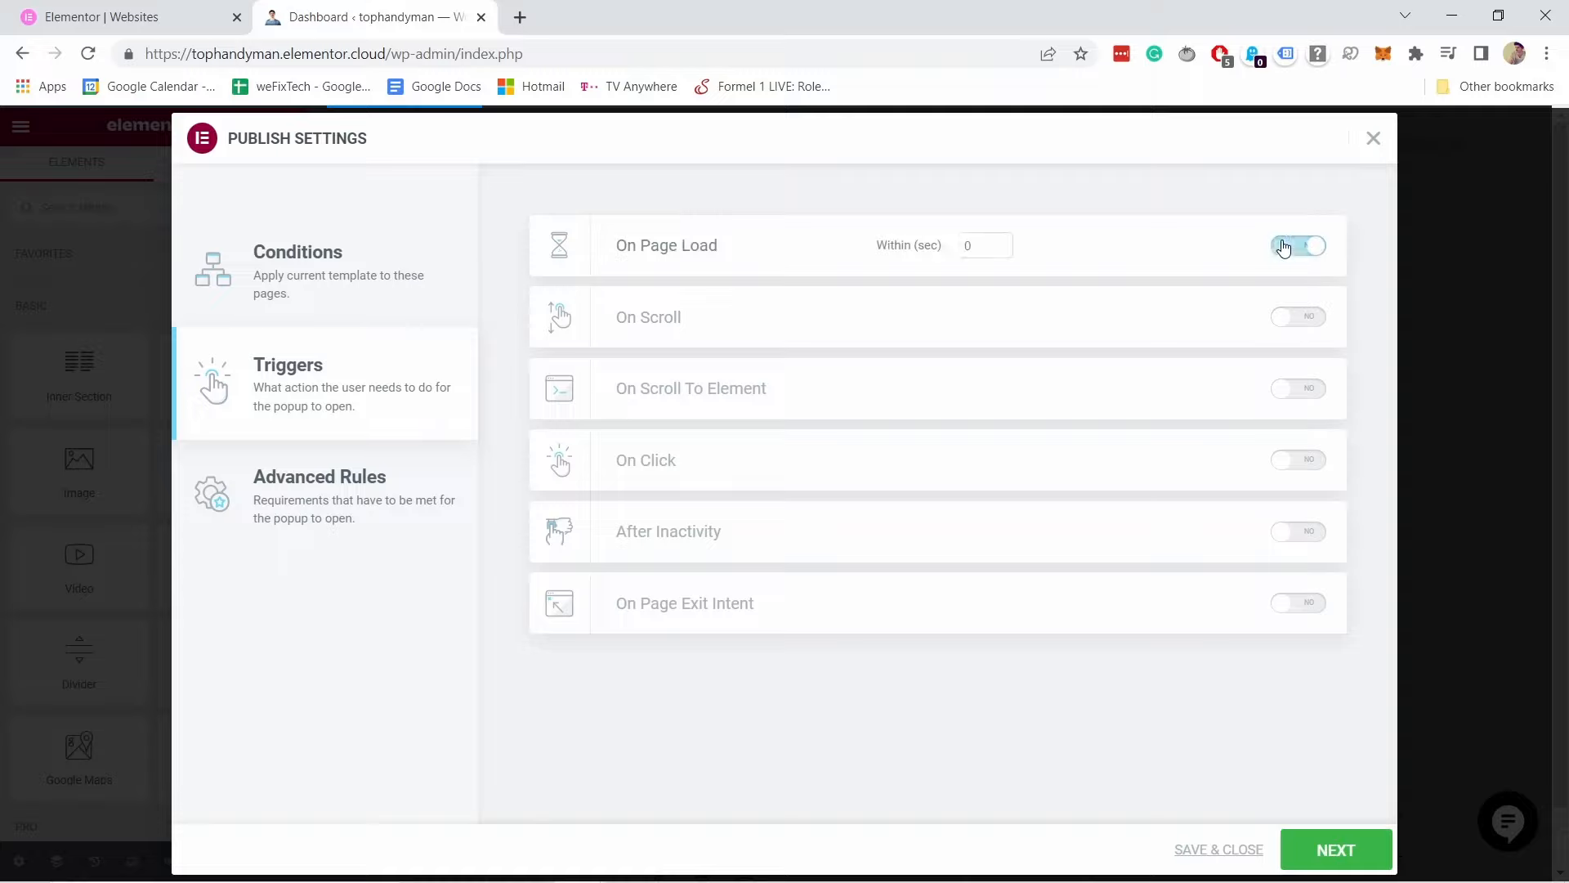
{"action": "left_click_drag", "start_coordinate": [974, 246], "coordinate": [932, 257]}
{"action": "key", "text": "BackSpace"}
{"action": "left_click", "coordinate": [855, 204]}
{"action": "left_click", "coordinate": [1373, 138]}
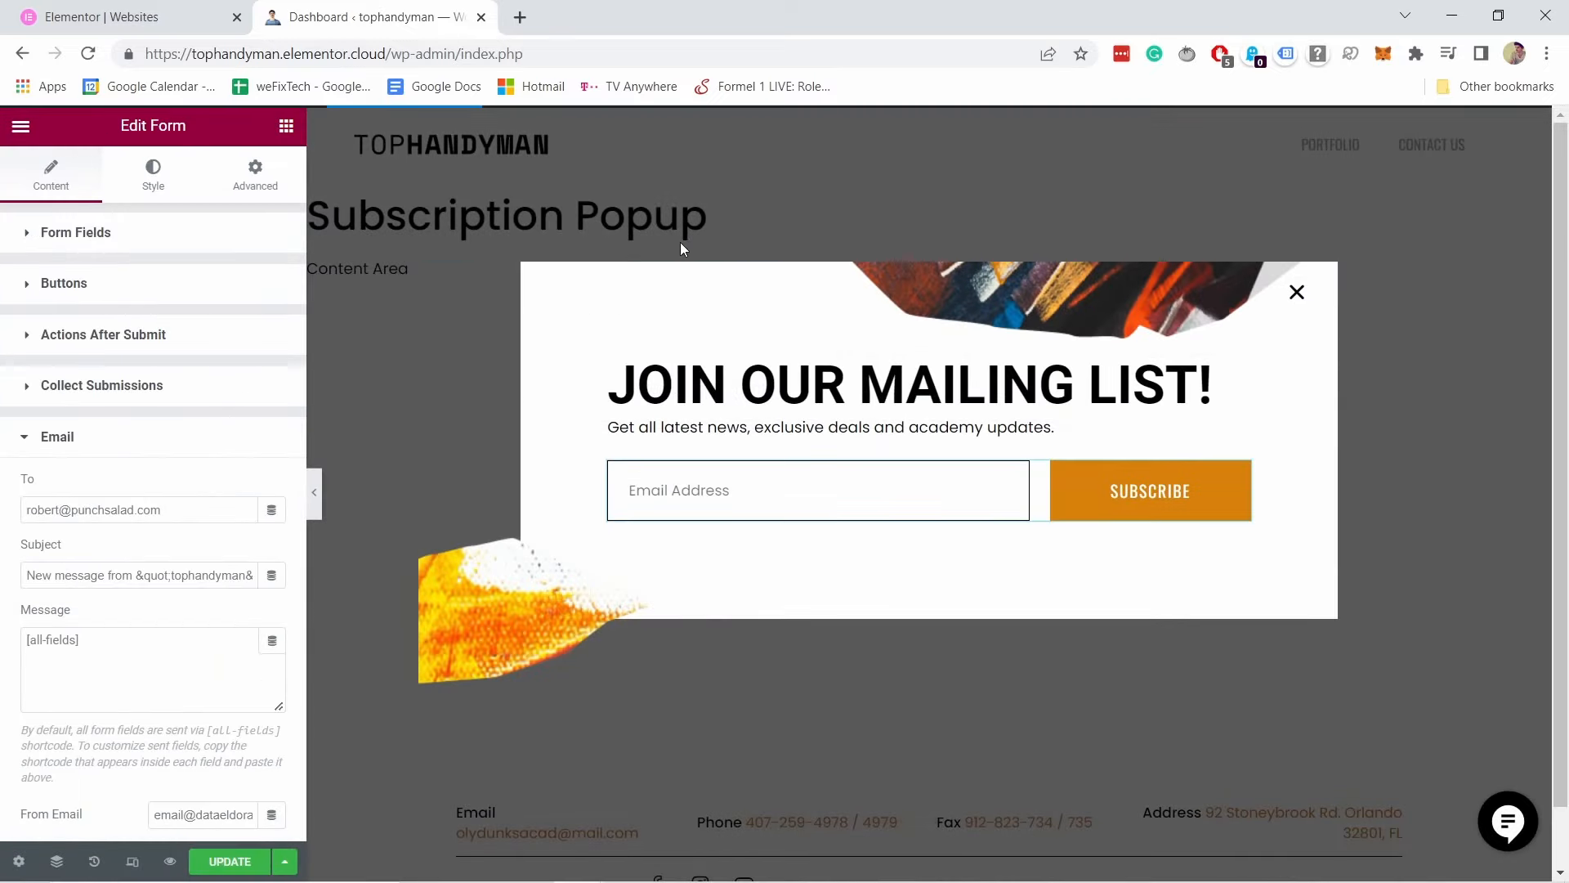
Step: Exit the popup editor to WordPress, set the Subscription Popup's status to Draft and update it
{"action": "left_click", "coordinate": [20, 129]}
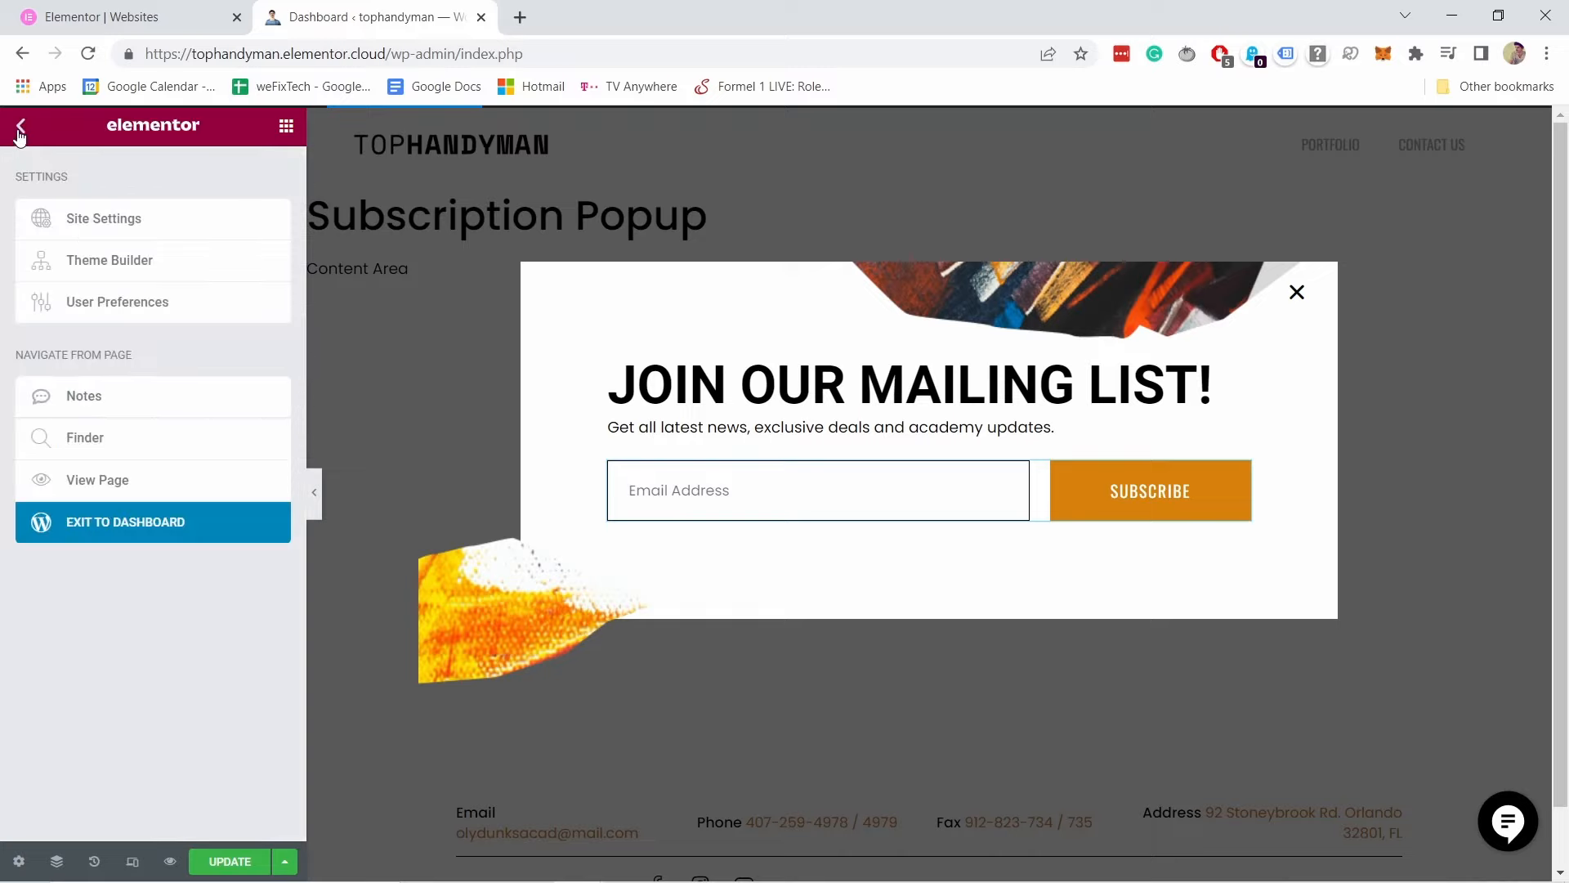
{"action": "left_click", "coordinate": [107, 529]}
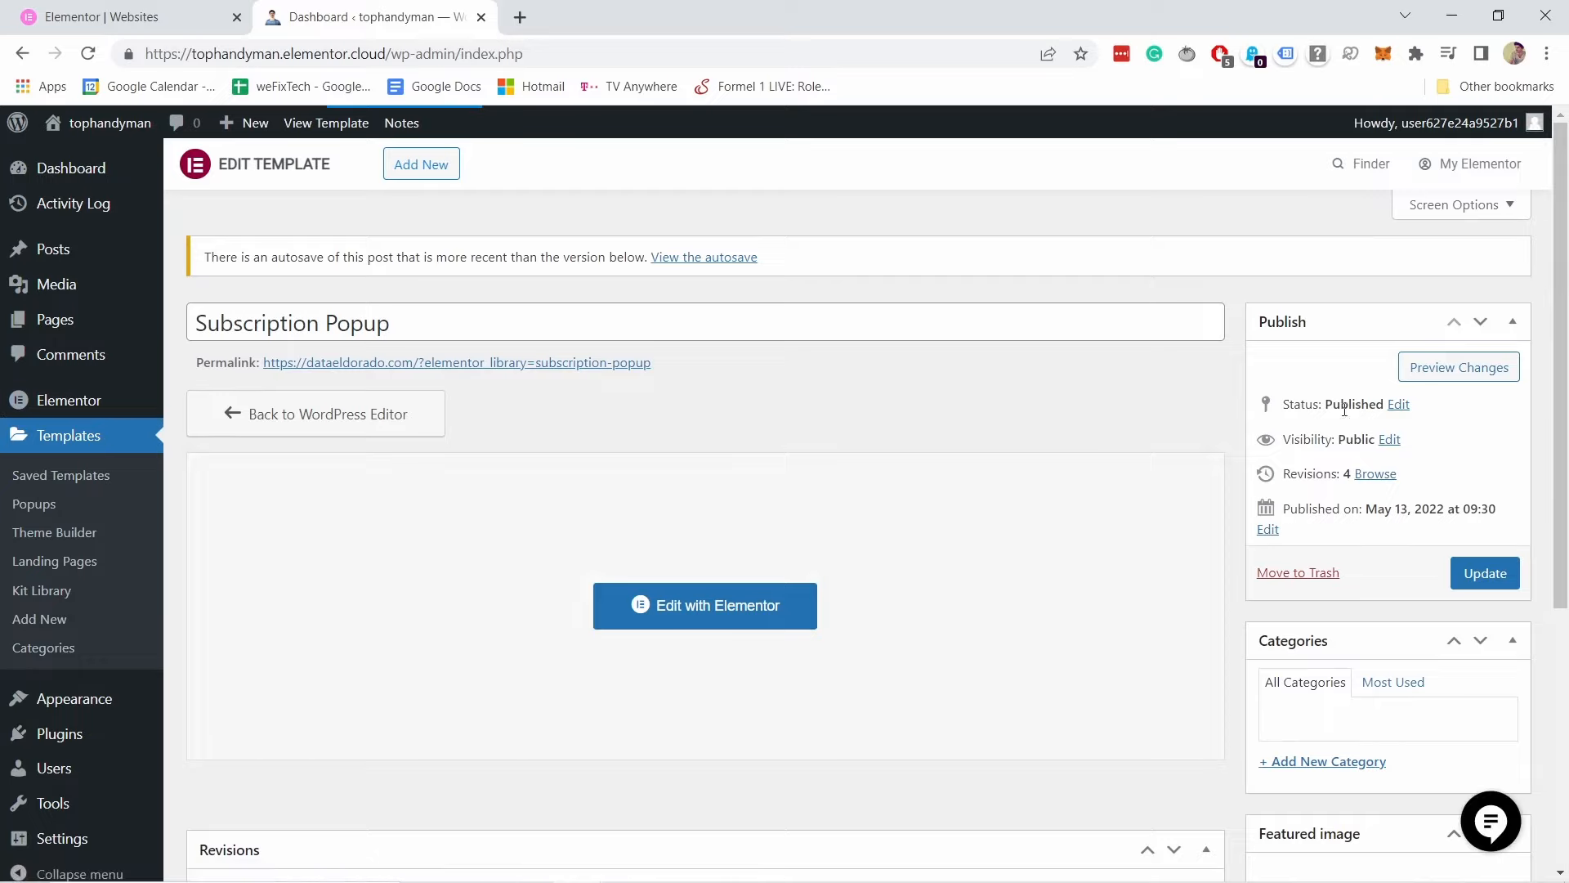
{"action": "left_click", "coordinate": [1399, 404]}
{"action": "left_click", "coordinate": [1346, 433]}
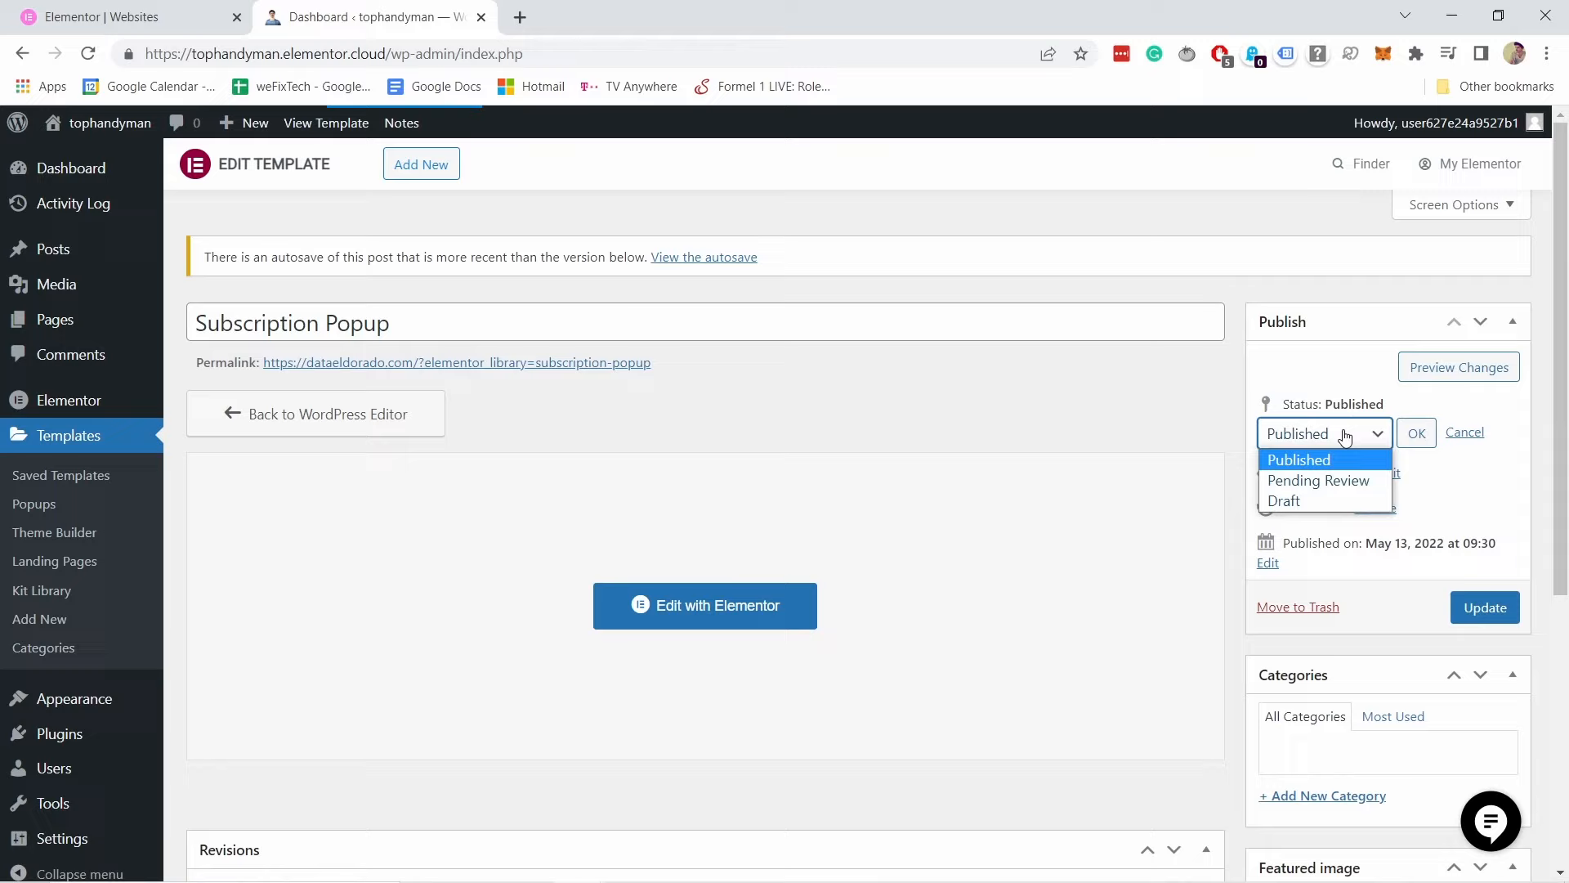
{"action": "left_click", "coordinate": [1321, 493]}
{"action": "left_click", "coordinate": [1416, 434]}
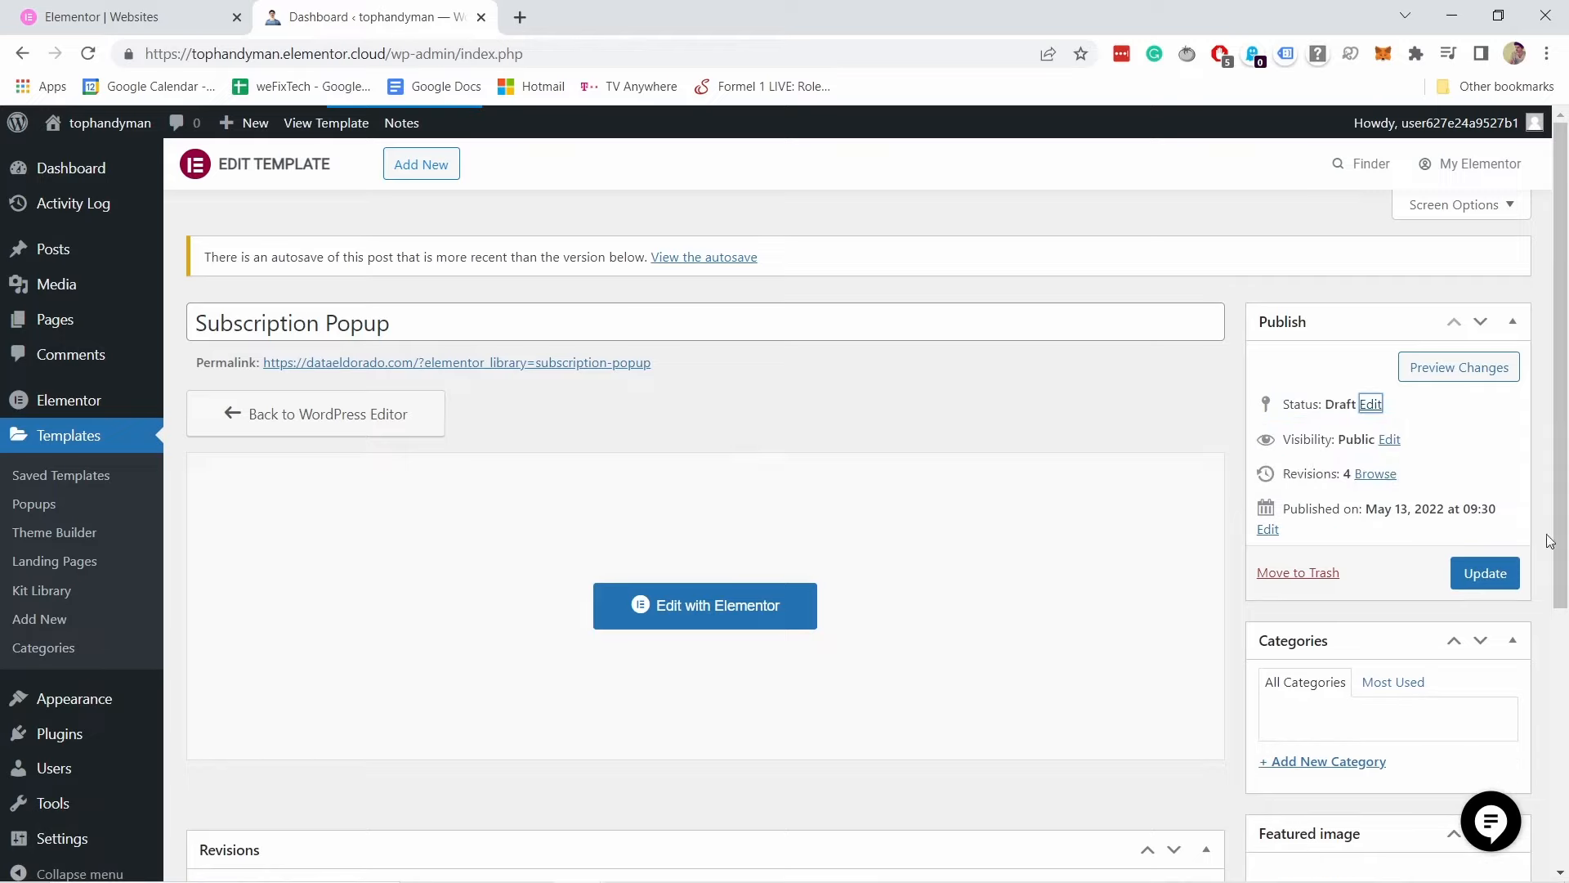
{"action": "left_click", "coordinate": [1485, 572]}
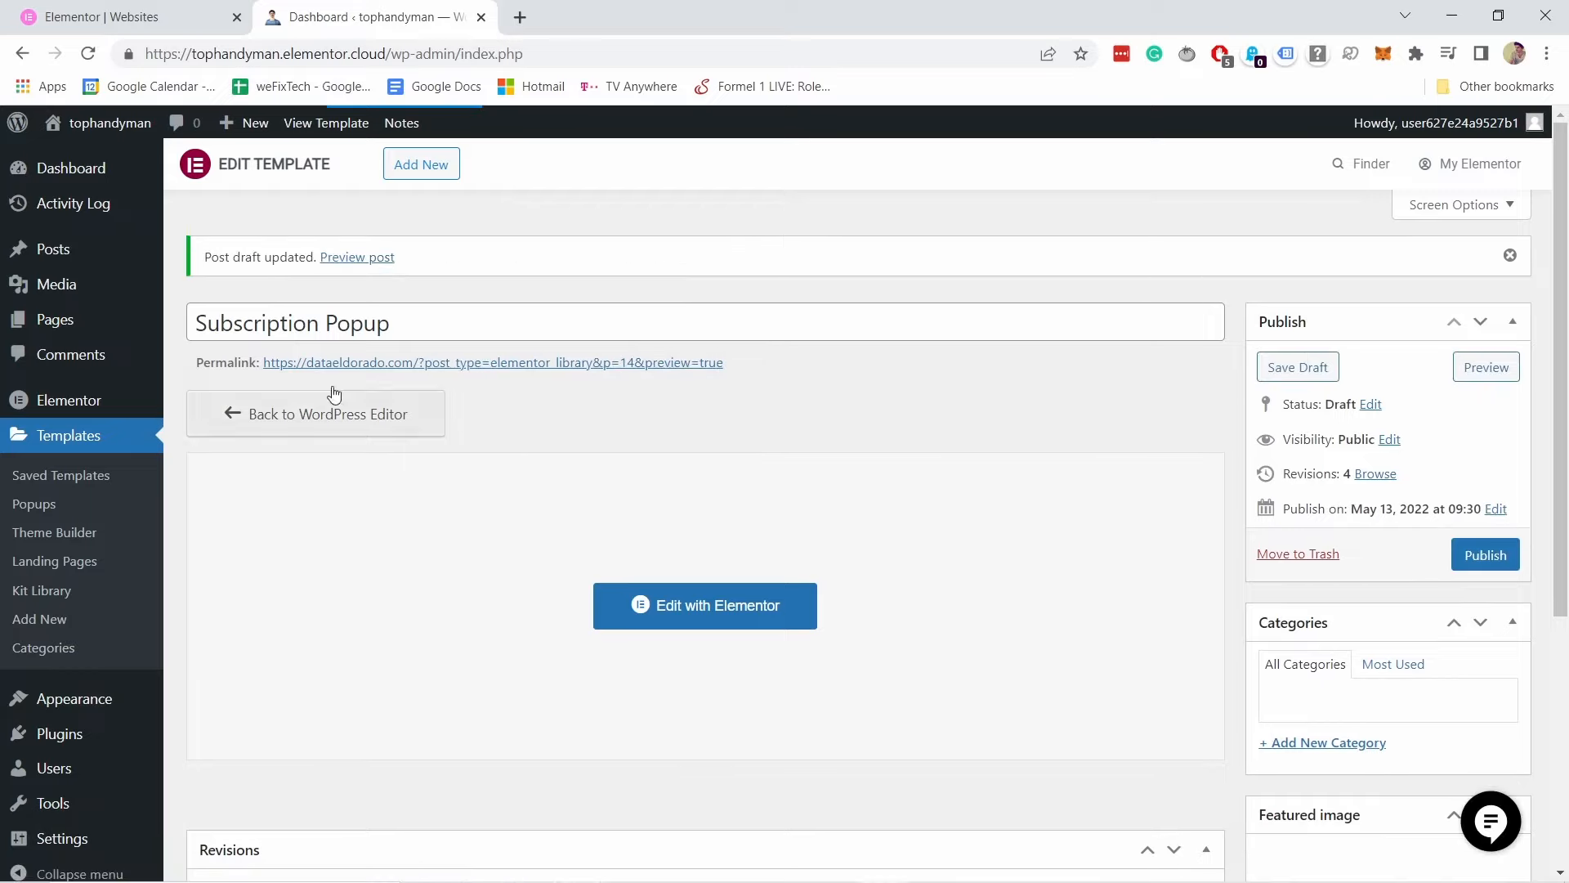
Step: In the Pages list, move After School Training, Post Grad Prep Program, Private Training Program, Programs and The Academy to the trash
{"action": "left_click", "coordinate": [68, 167]}
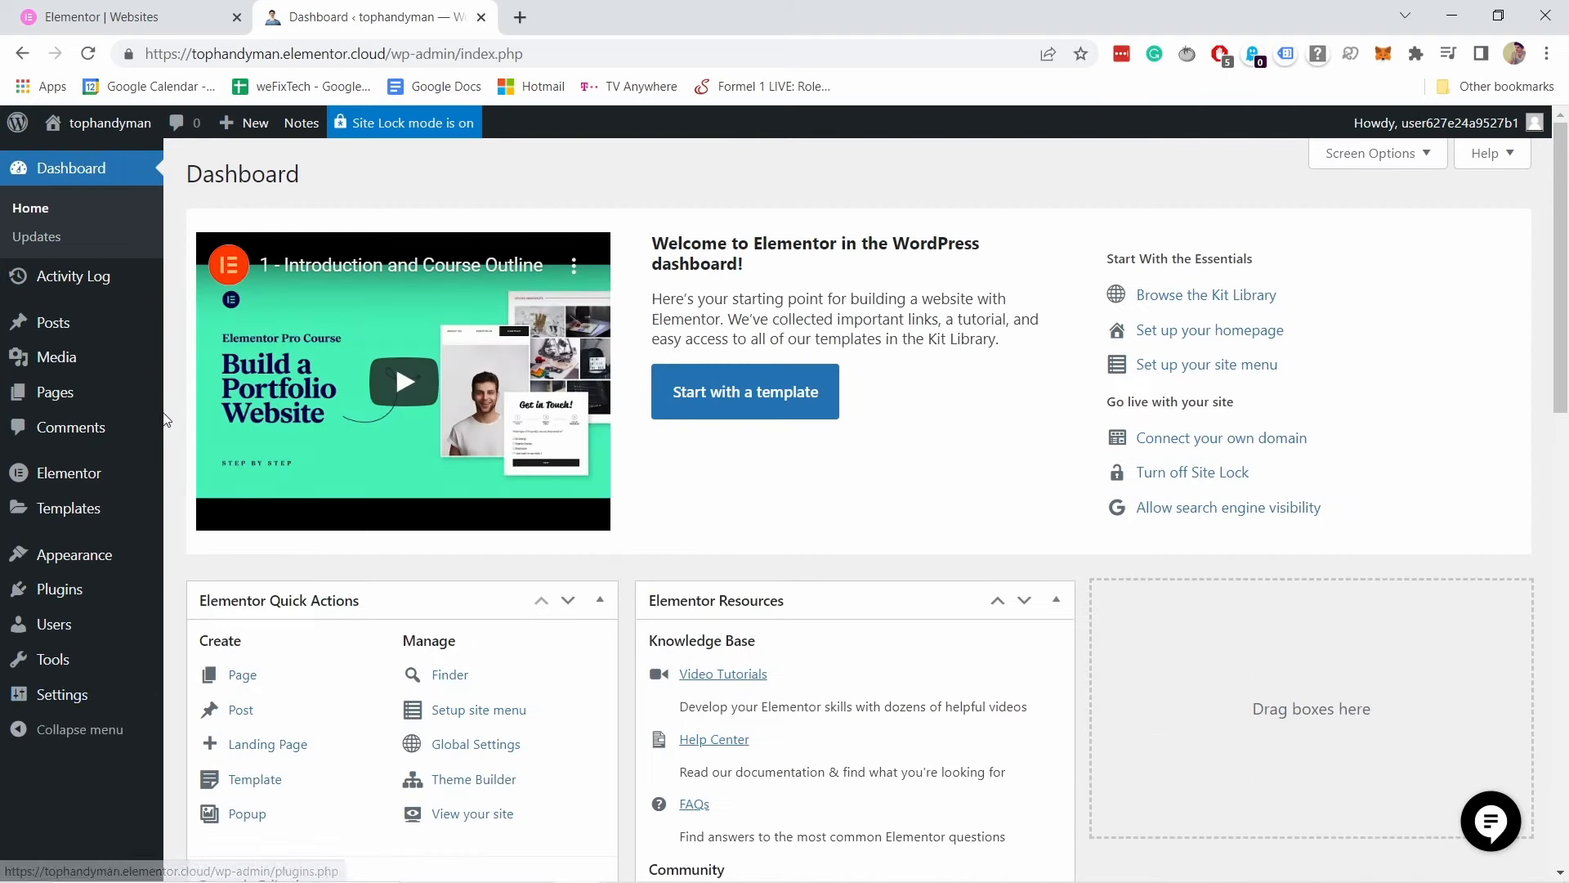
{"action": "mouse_move", "coordinate": [76, 396]}
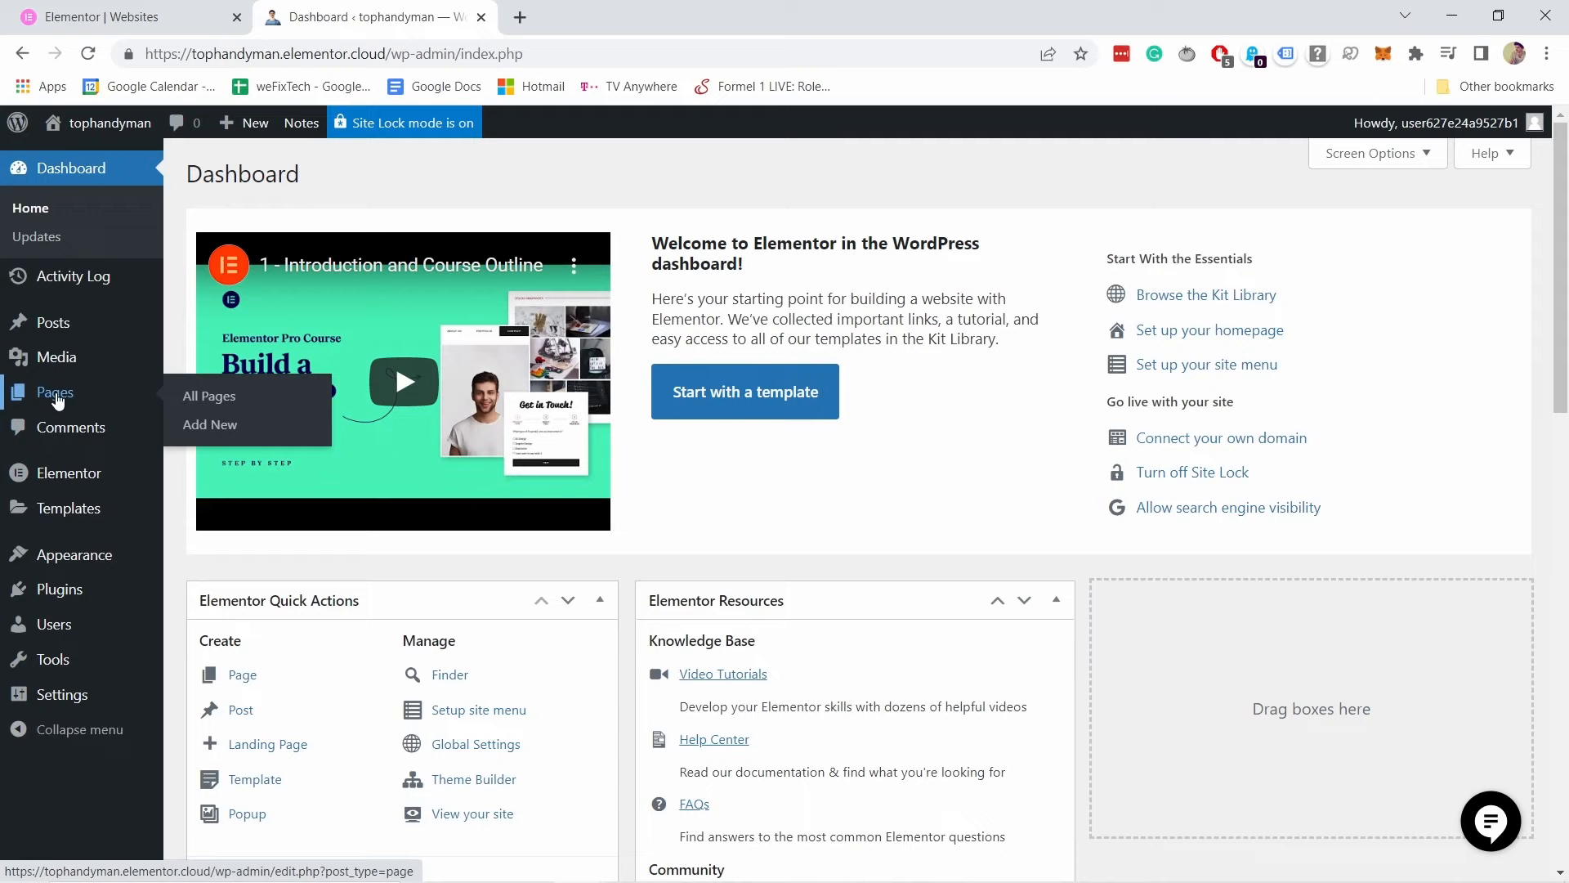
{"action": "left_click", "coordinate": [55, 396]}
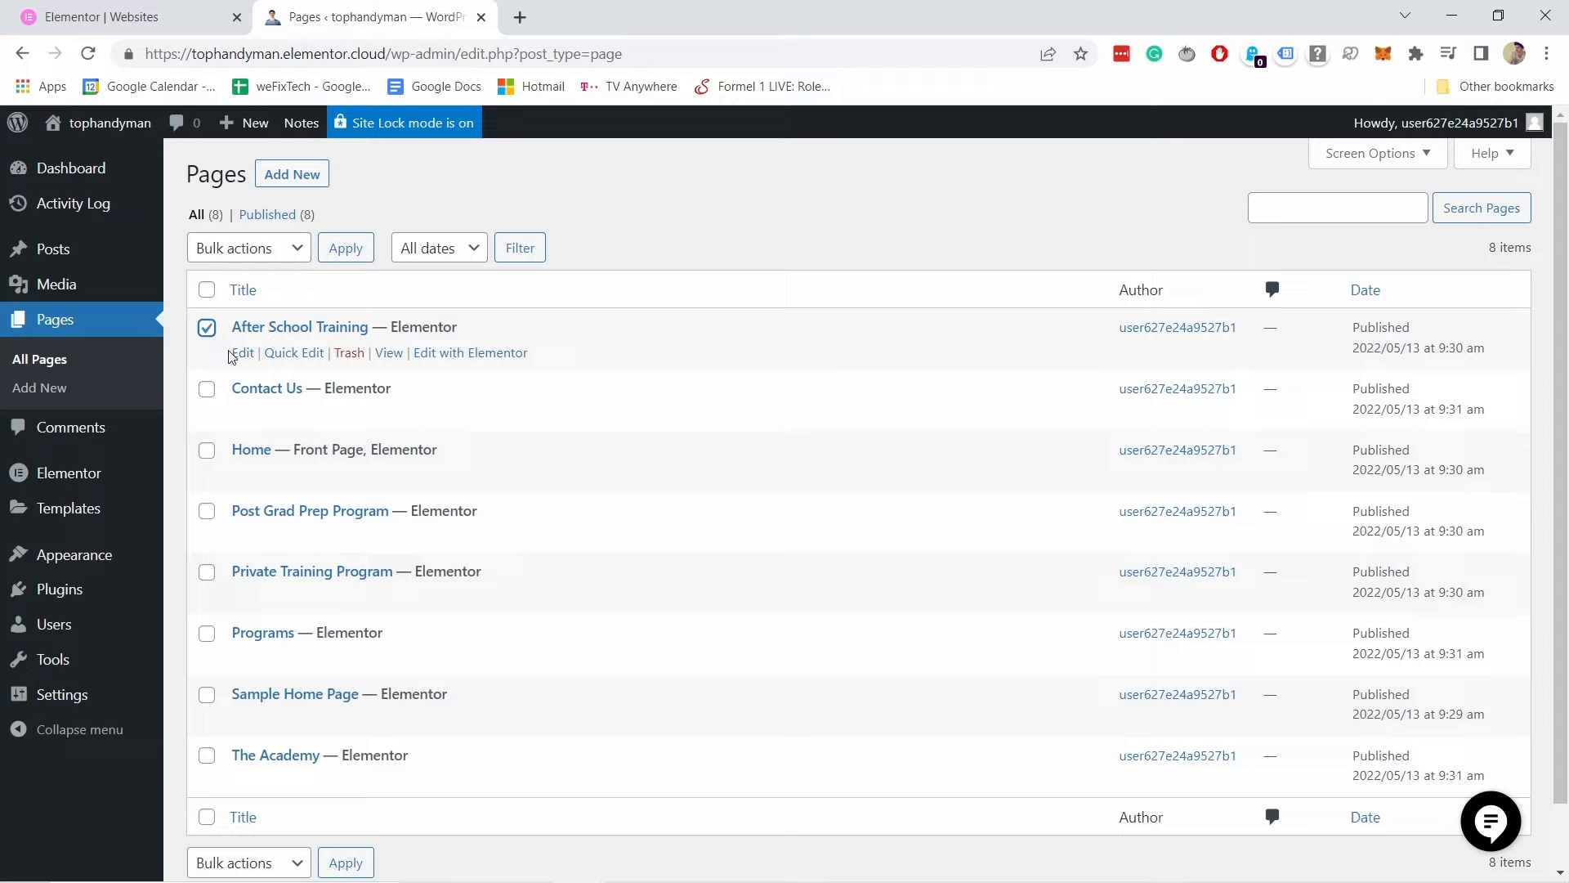
{"action": "left_click", "coordinate": [207, 511]}
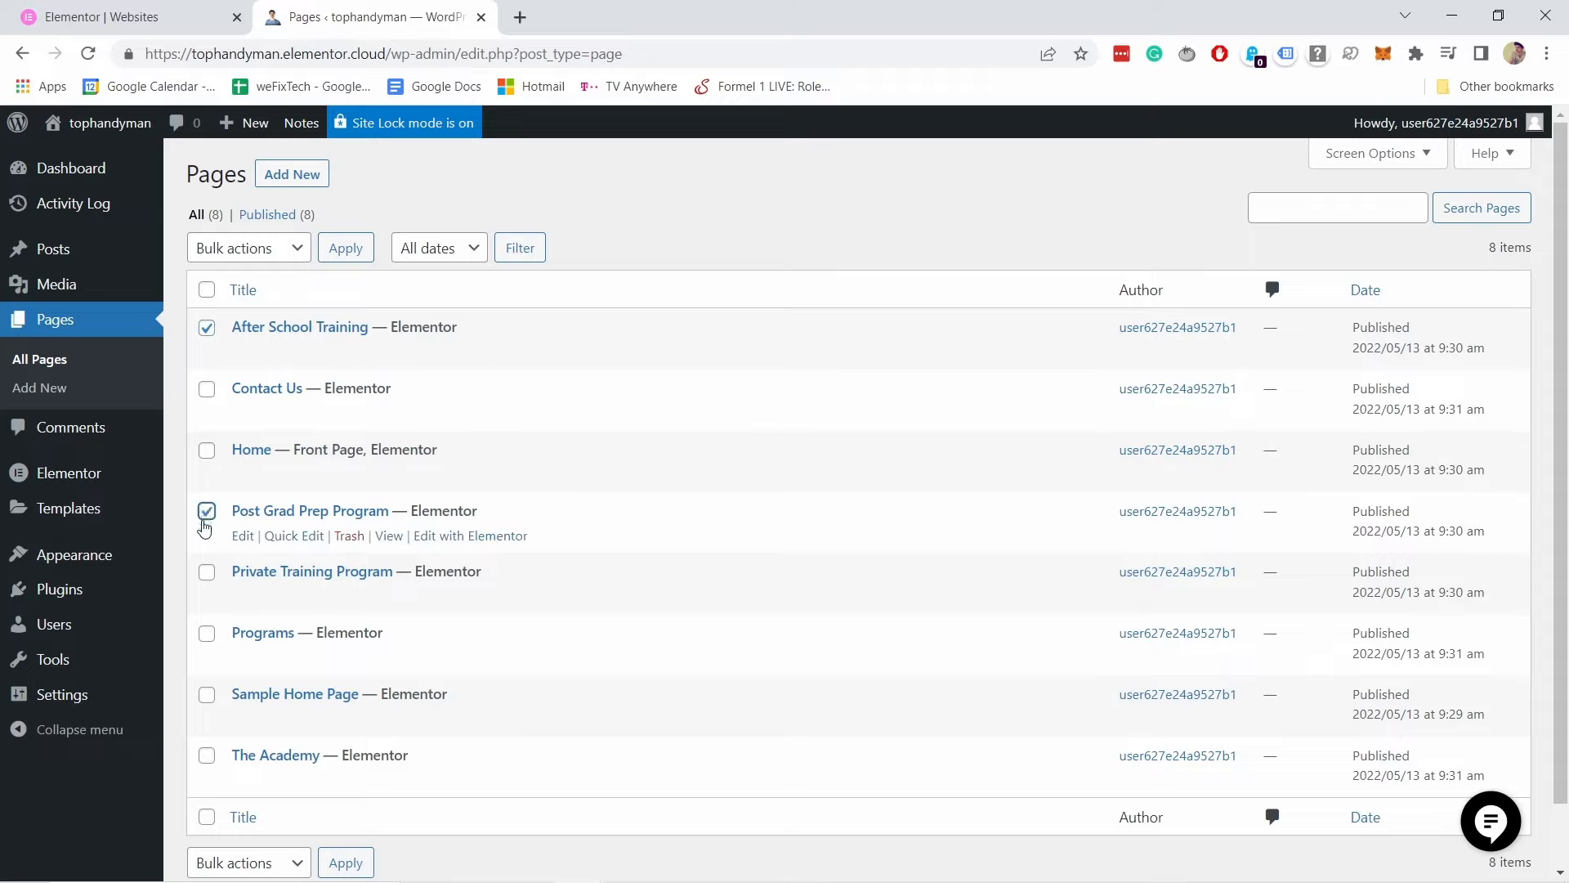
{"action": "left_click", "coordinate": [207, 573]}
{"action": "left_click", "coordinate": [207, 633]}
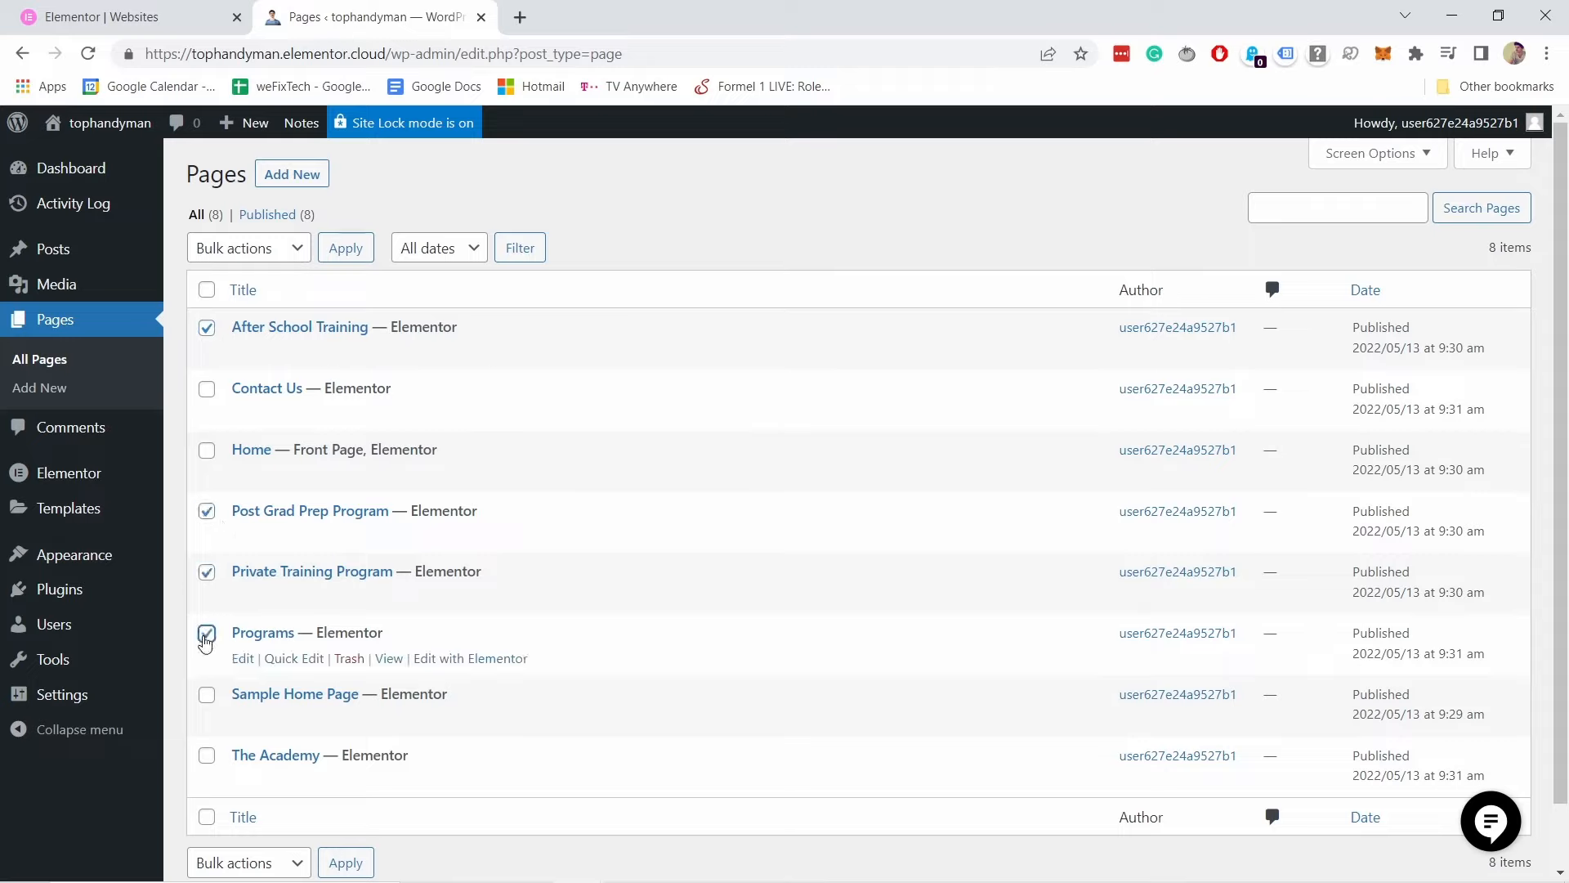
{"action": "left_click", "coordinate": [207, 756]}
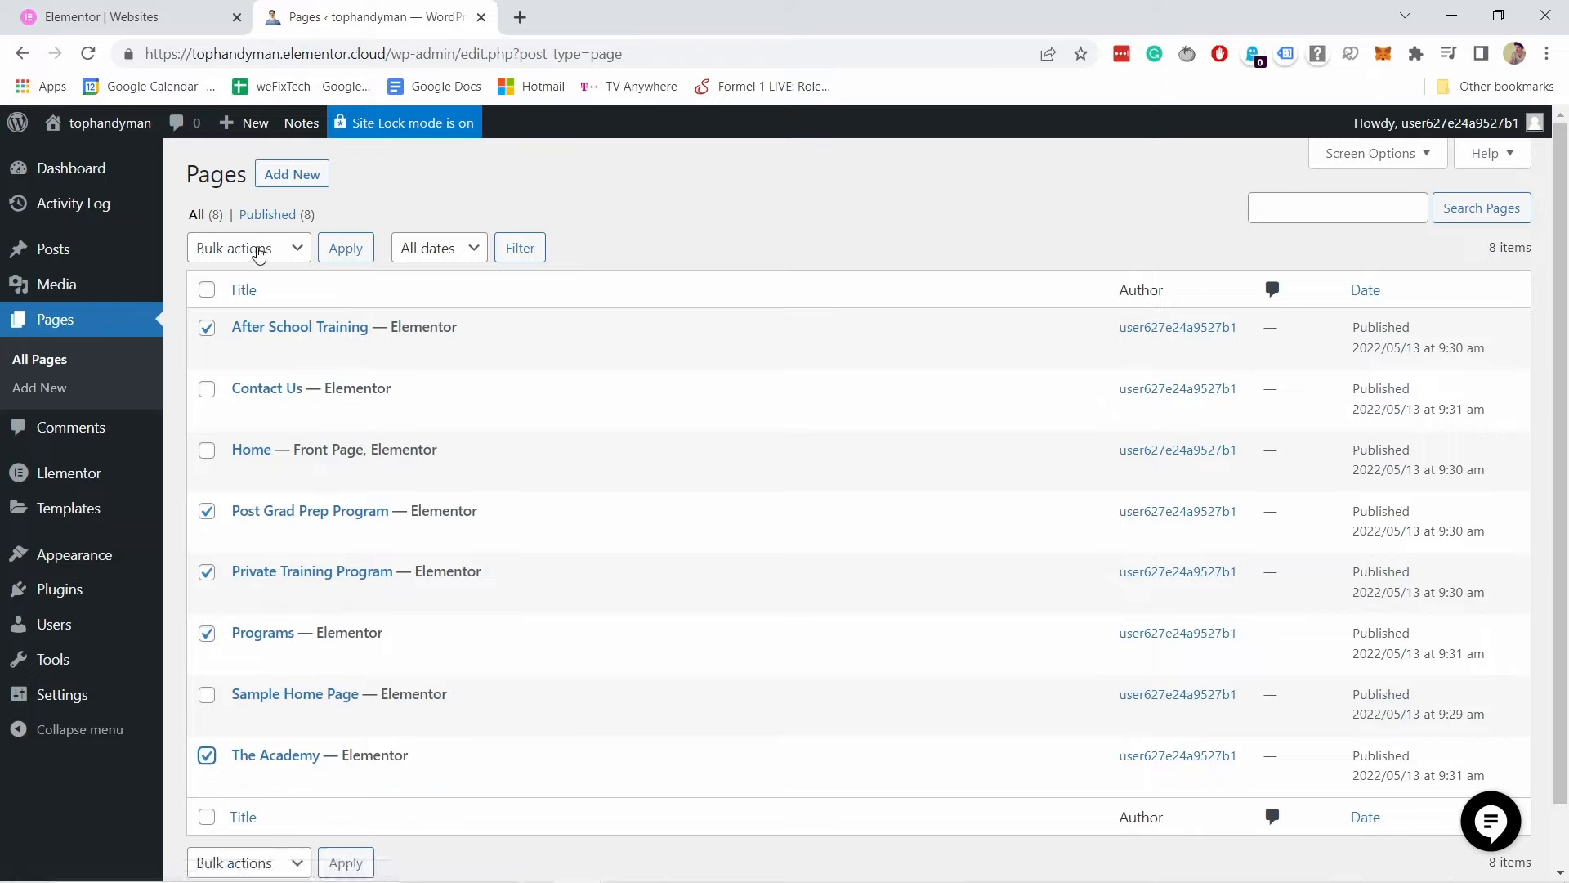
{"action": "left_click", "coordinate": [274, 251]}
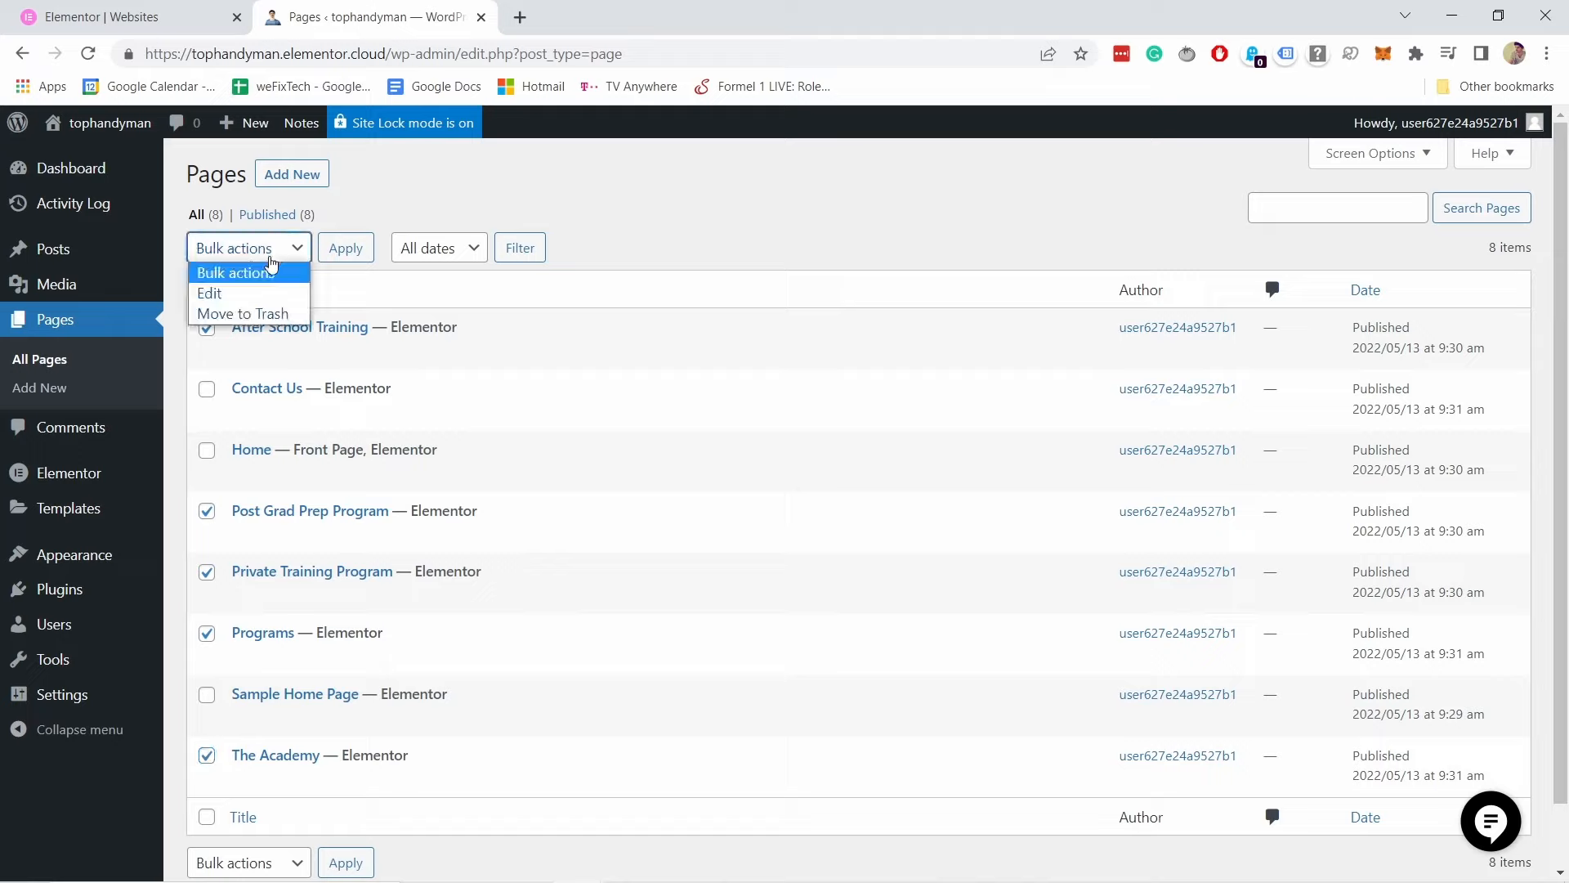
{"action": "left_click", "coordinate": [238, 315]}
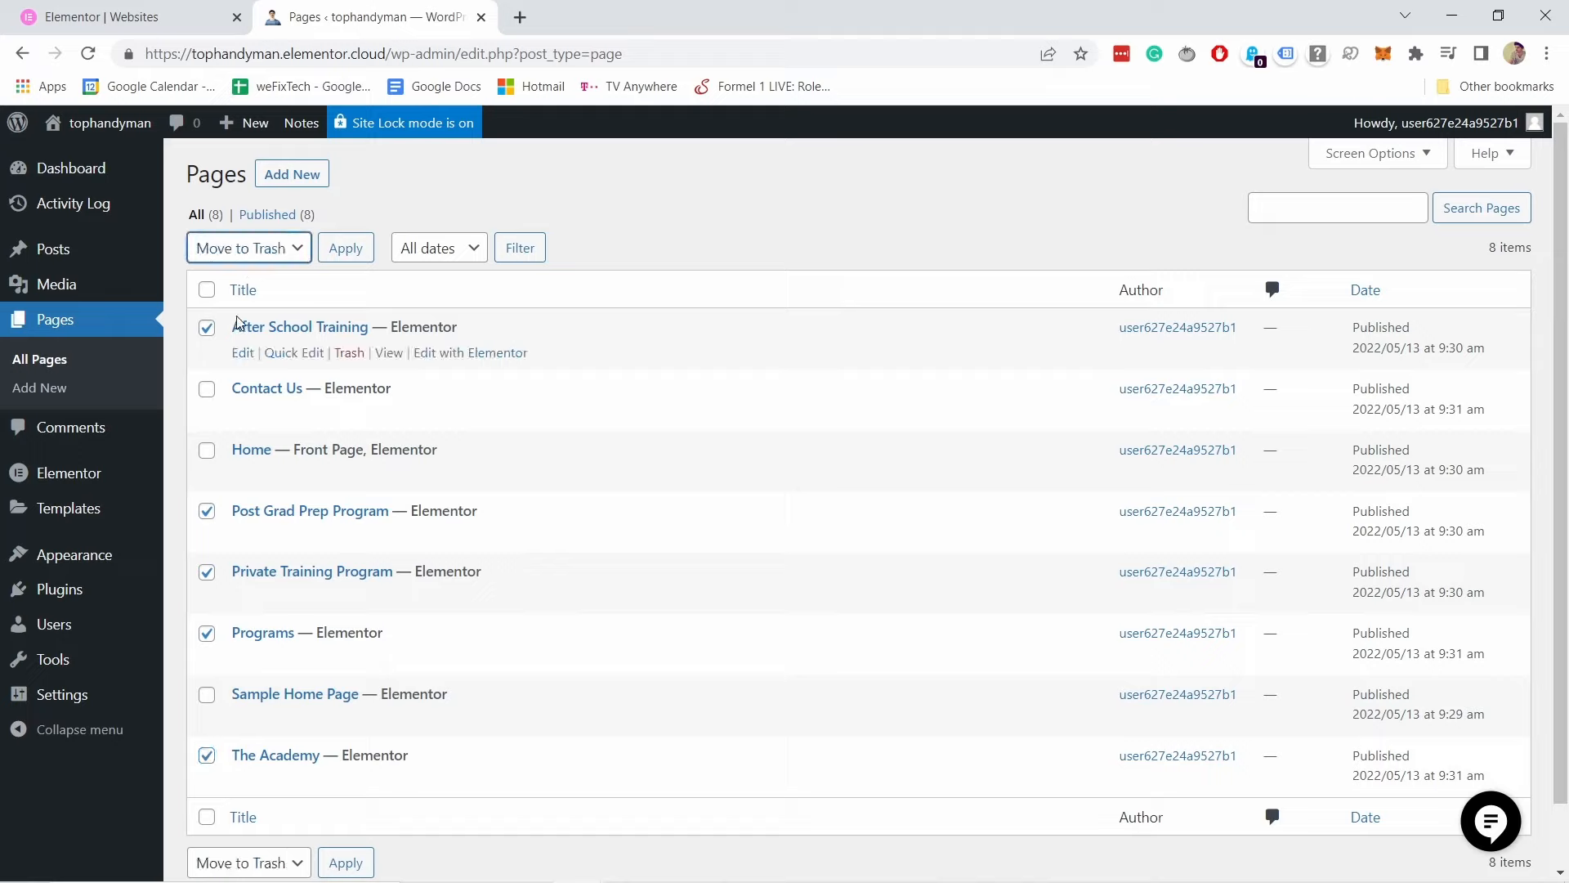
{"action": "left_click", "coordinate": [339, 254]}
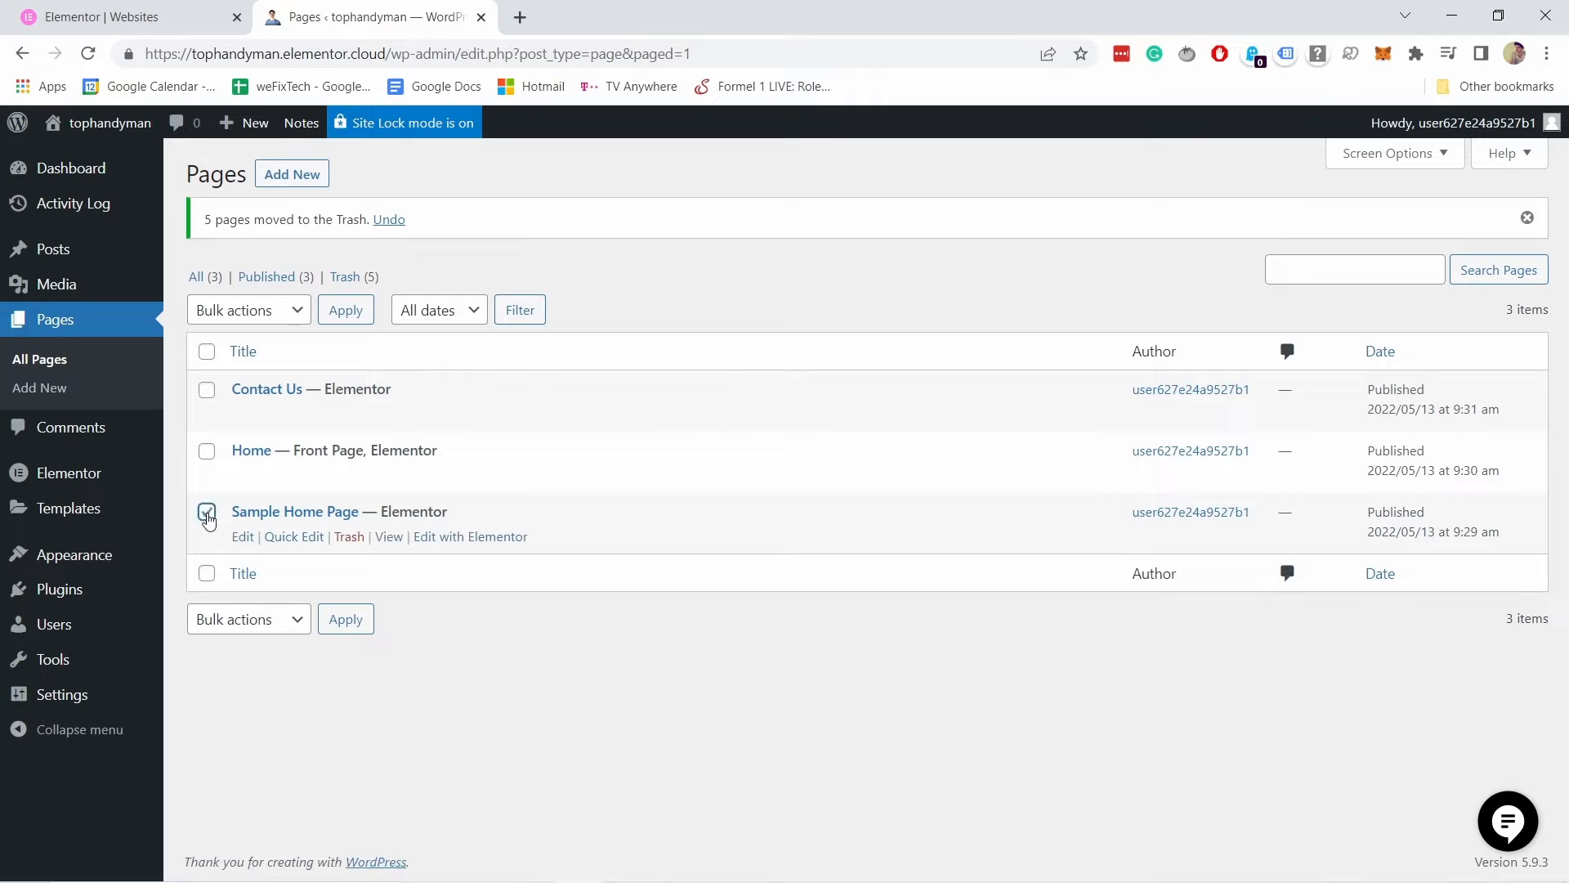
Step: Move Sample Home Page to the trash and publish a new page titled Portfolio
{"action": "left_click", "coordinate": [357, 537]}
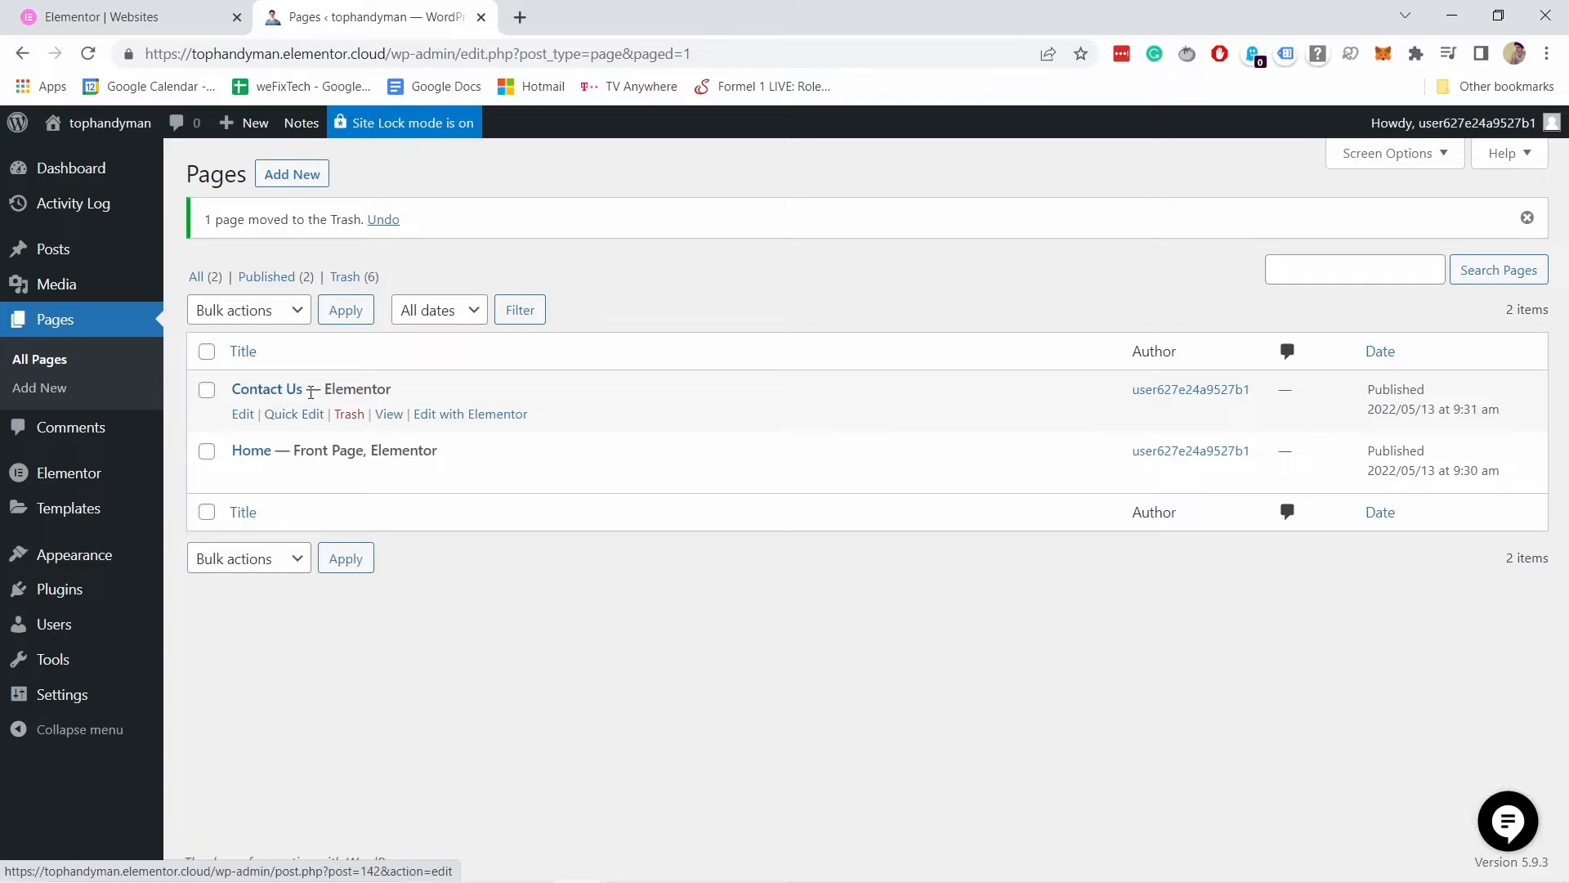
{"action": "left_click", "coordinate": [286, 177]}
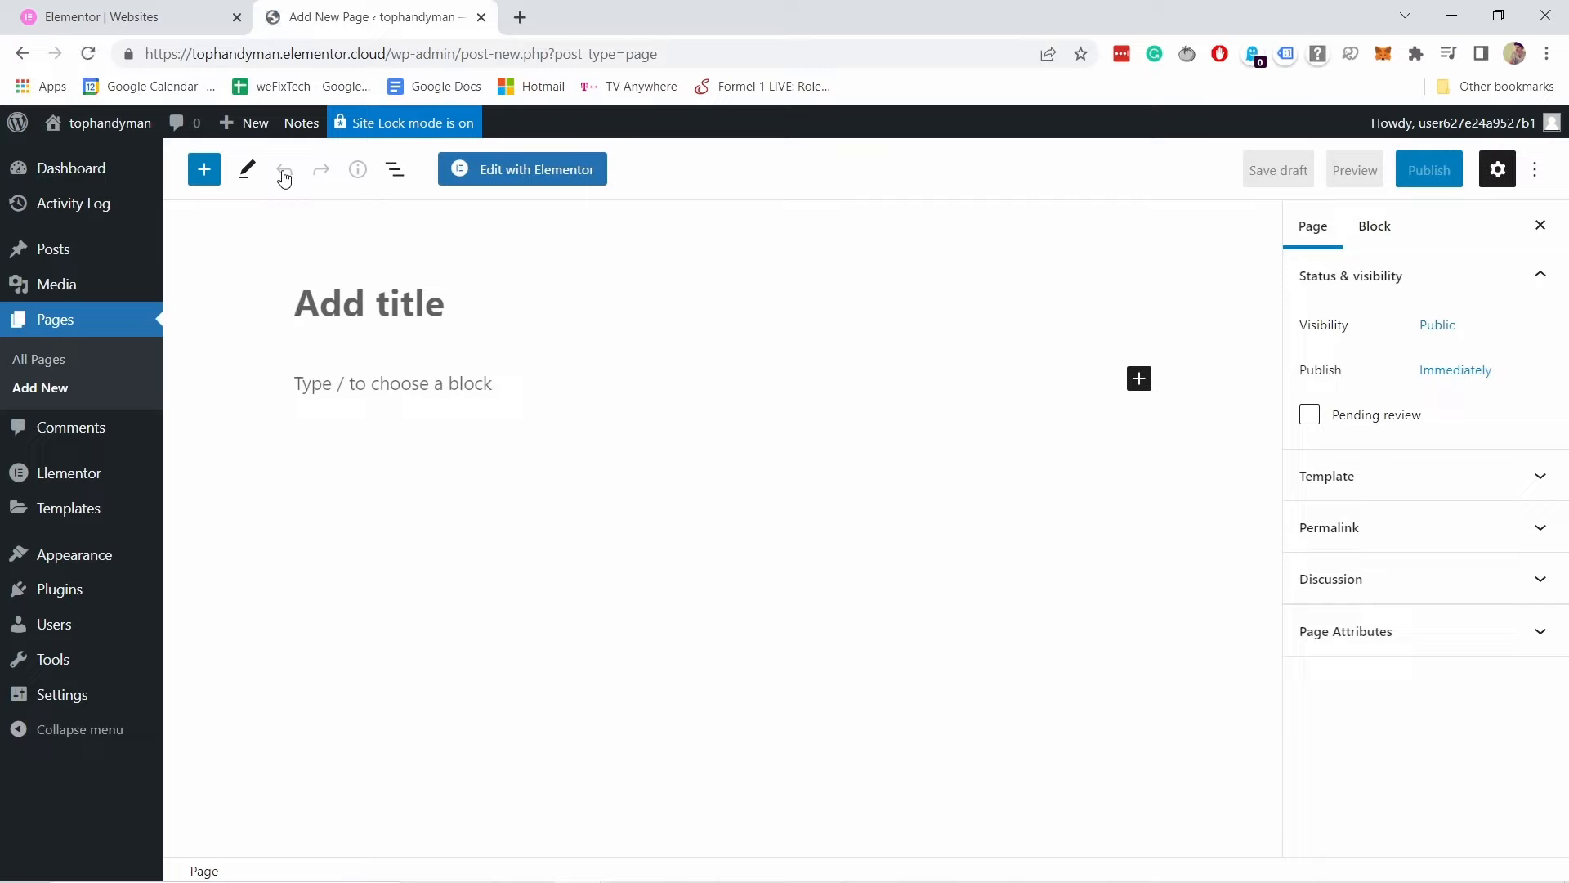
{"action": "left_click", "coordinate": [341, 315]}
{"action": "type", "text": "Portfolio"}
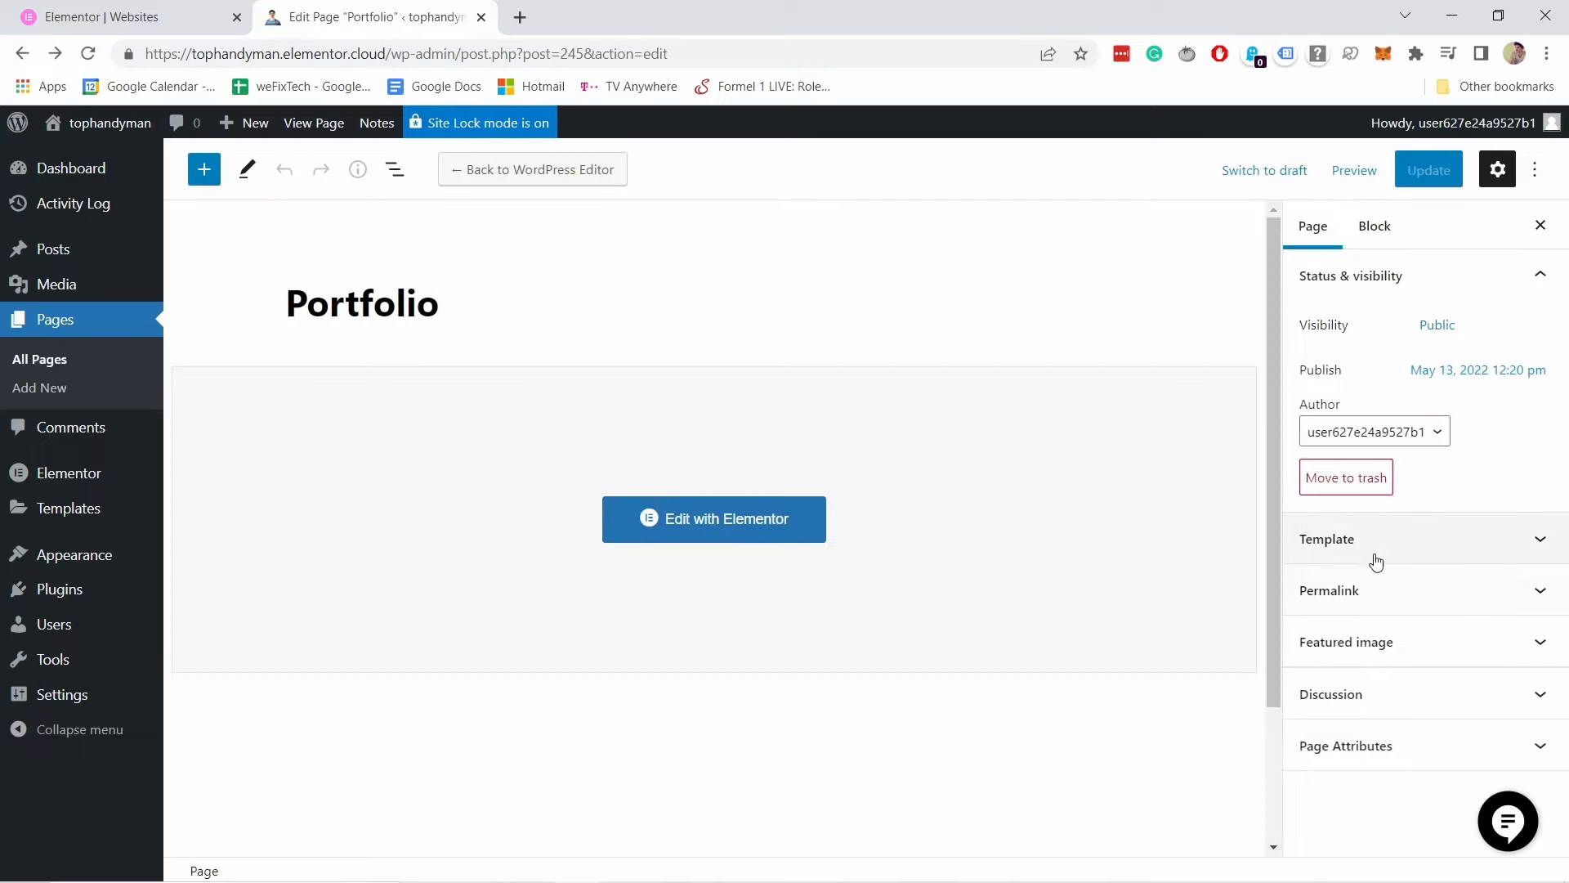
Step: Set the Portfolio page's template to Elementor Full Width and expand its permalink and featured image settings
{"action": "left_click", "coordinate": [1345, 550]}
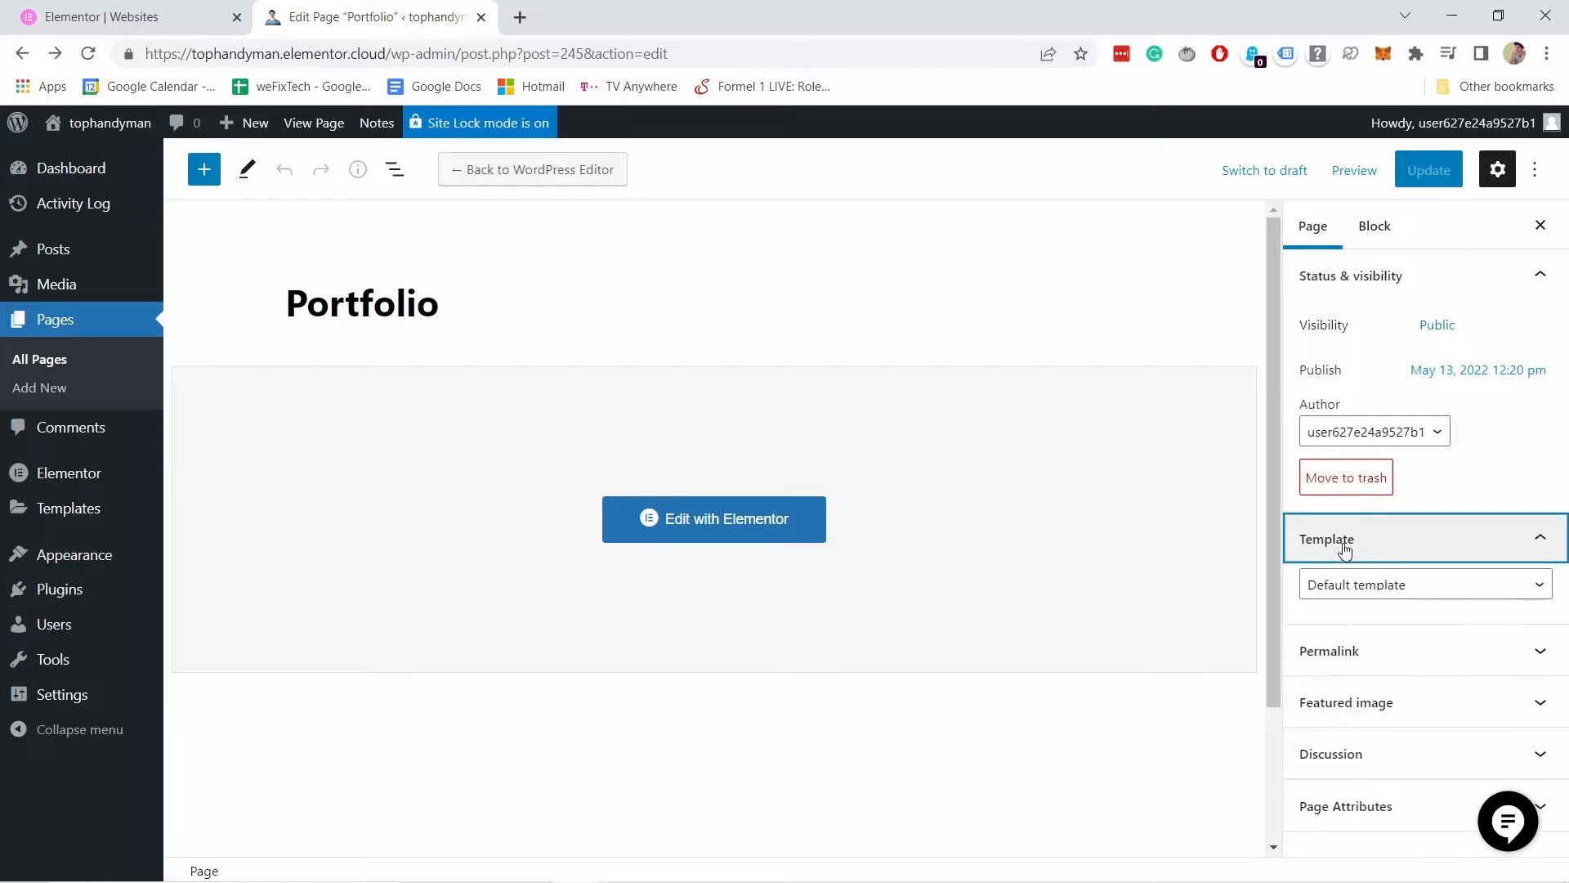
{"action": "left_click", "coordinate": [1364, 590]}
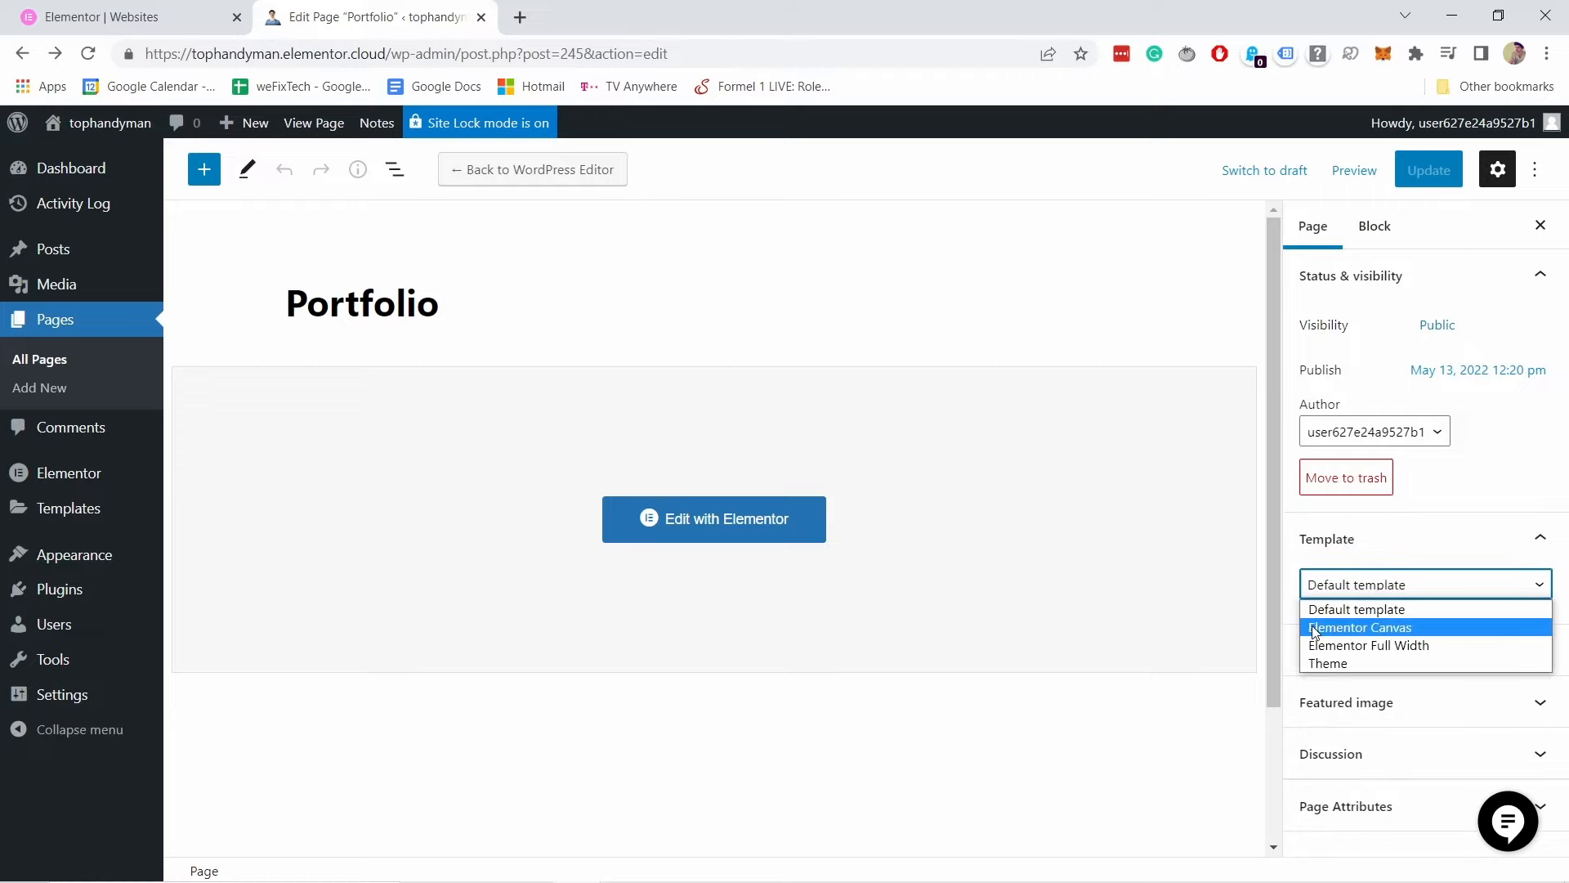
{"action": "left_click", "coordinate": [1374, 646]}
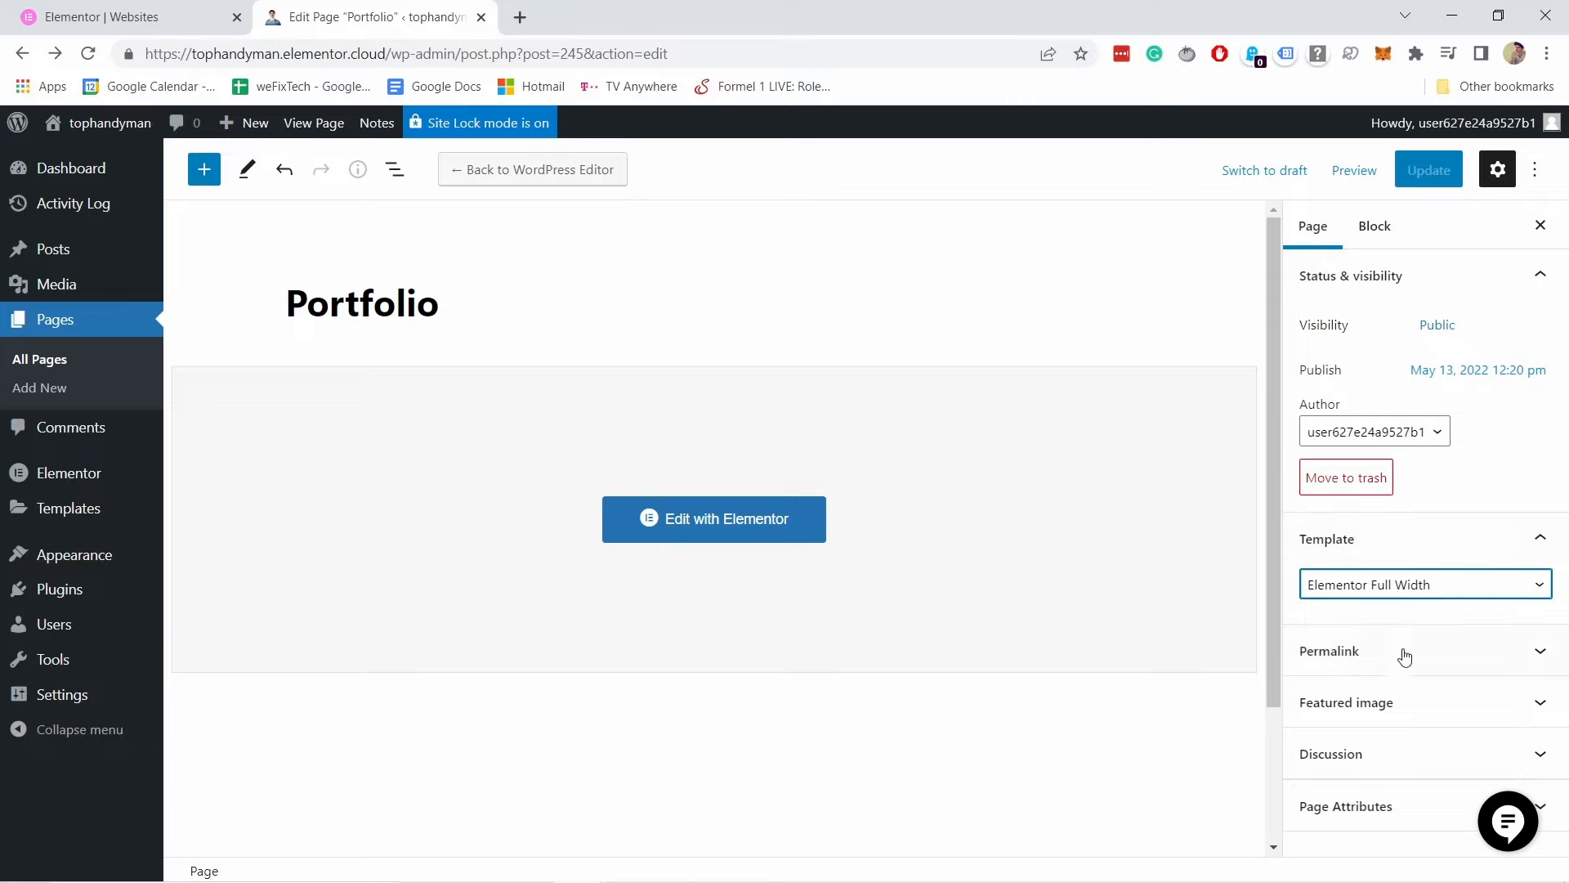
{"action": "left_click", "coordinate": [1380, 662]}
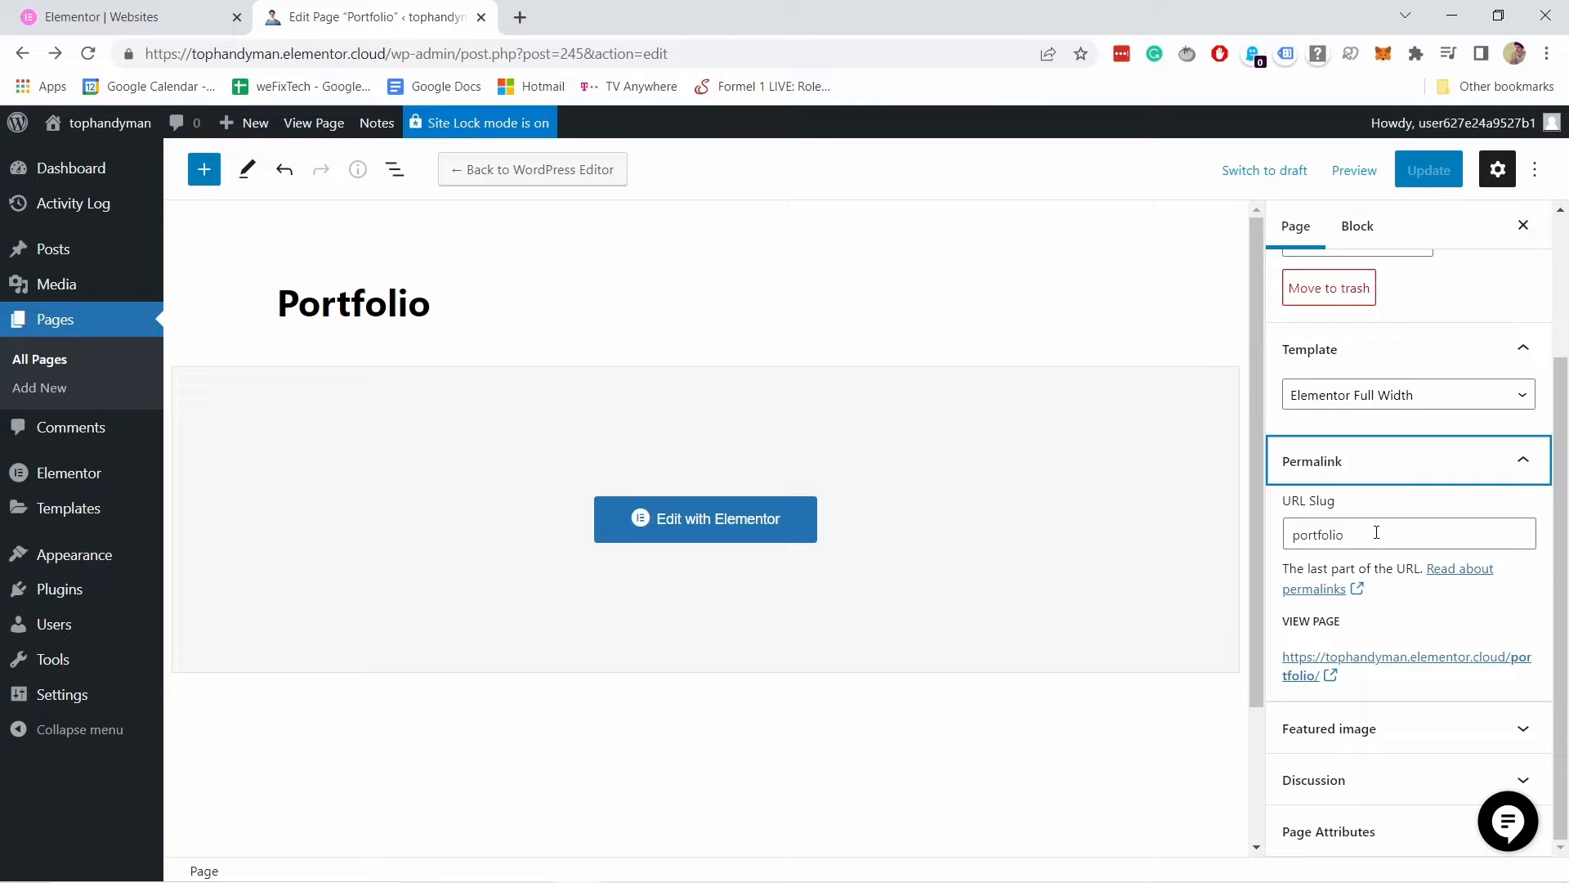
{"action": "left_click", "coordinate": [1373, 725]}
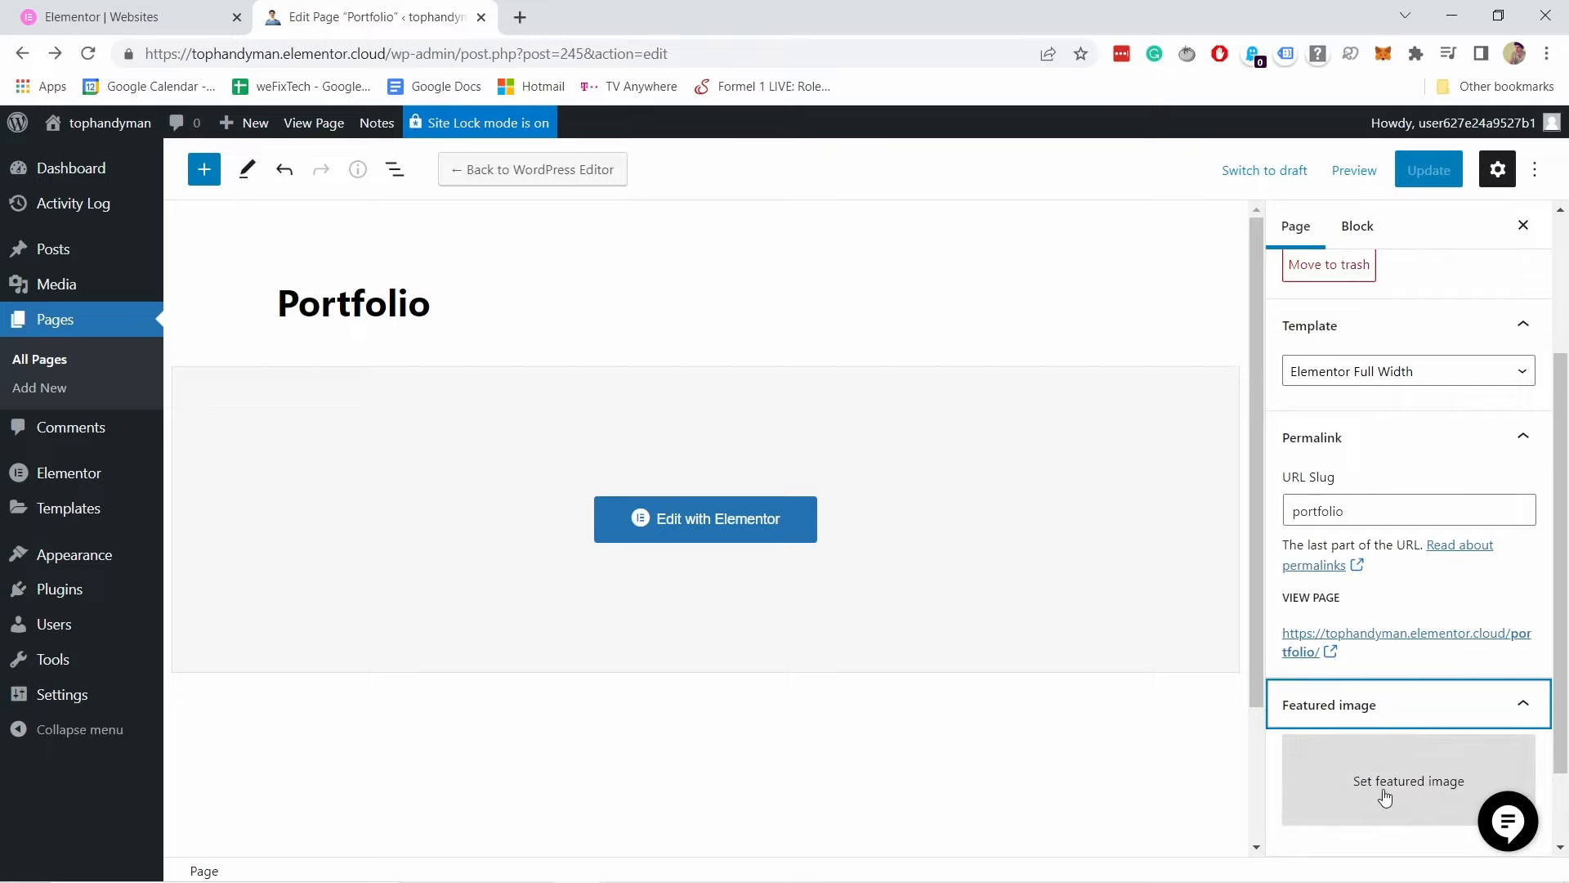
Step: Review the Portfolio page's settings and update the page with the Elementor Full Width template
{"action": "scroll", "coordinate": [1387, 780], "scroll_direction": "down", "scroll_amount": 2}
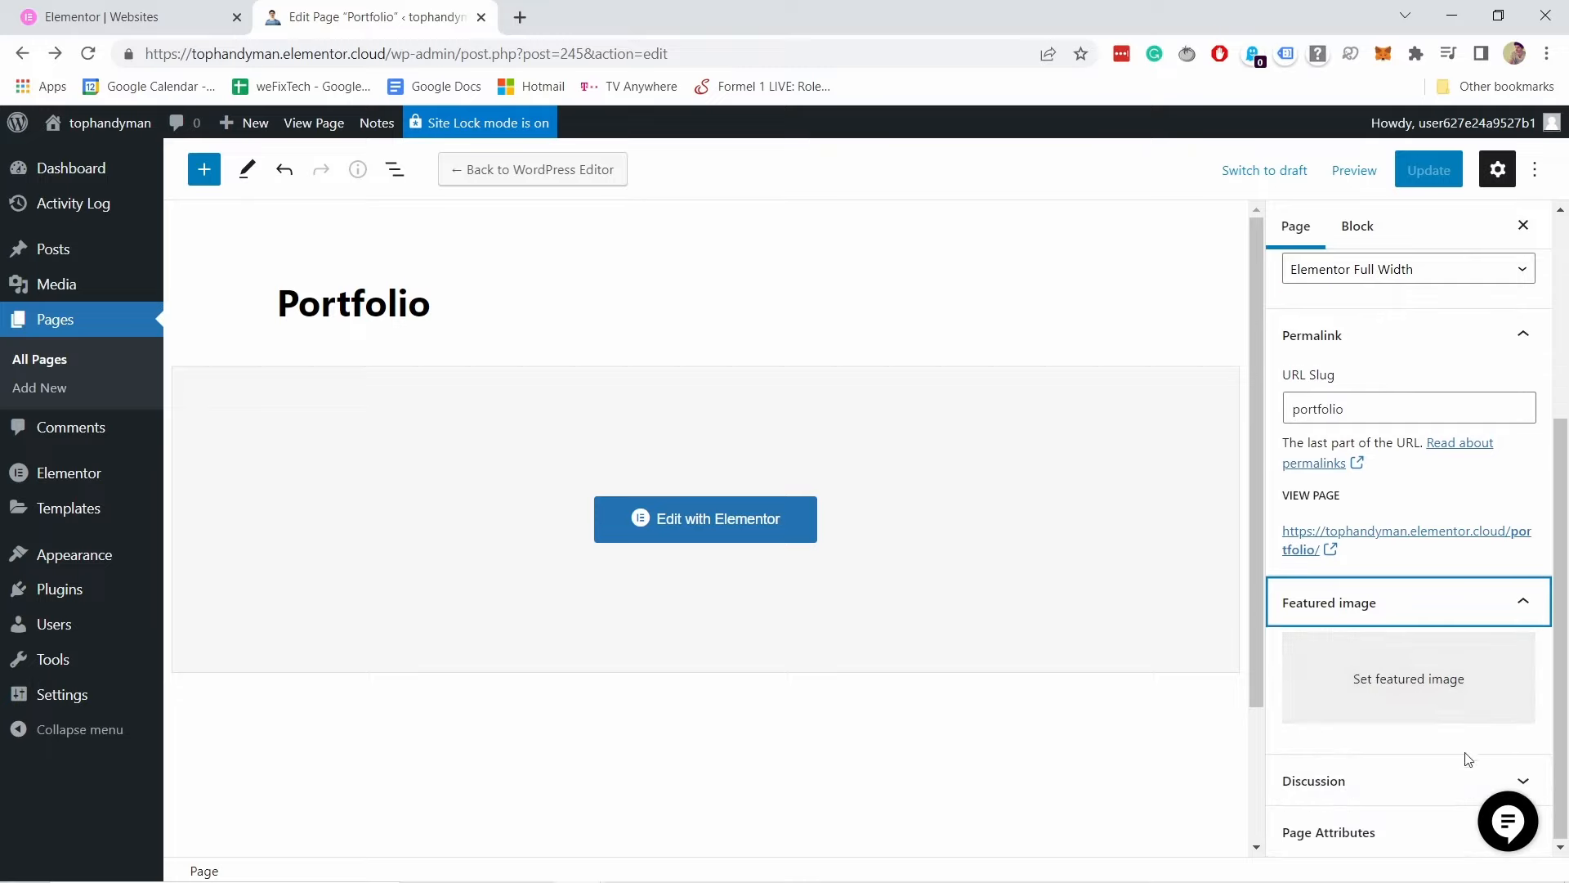
{"action": "left_click", "coordinate": [1378, 582]}
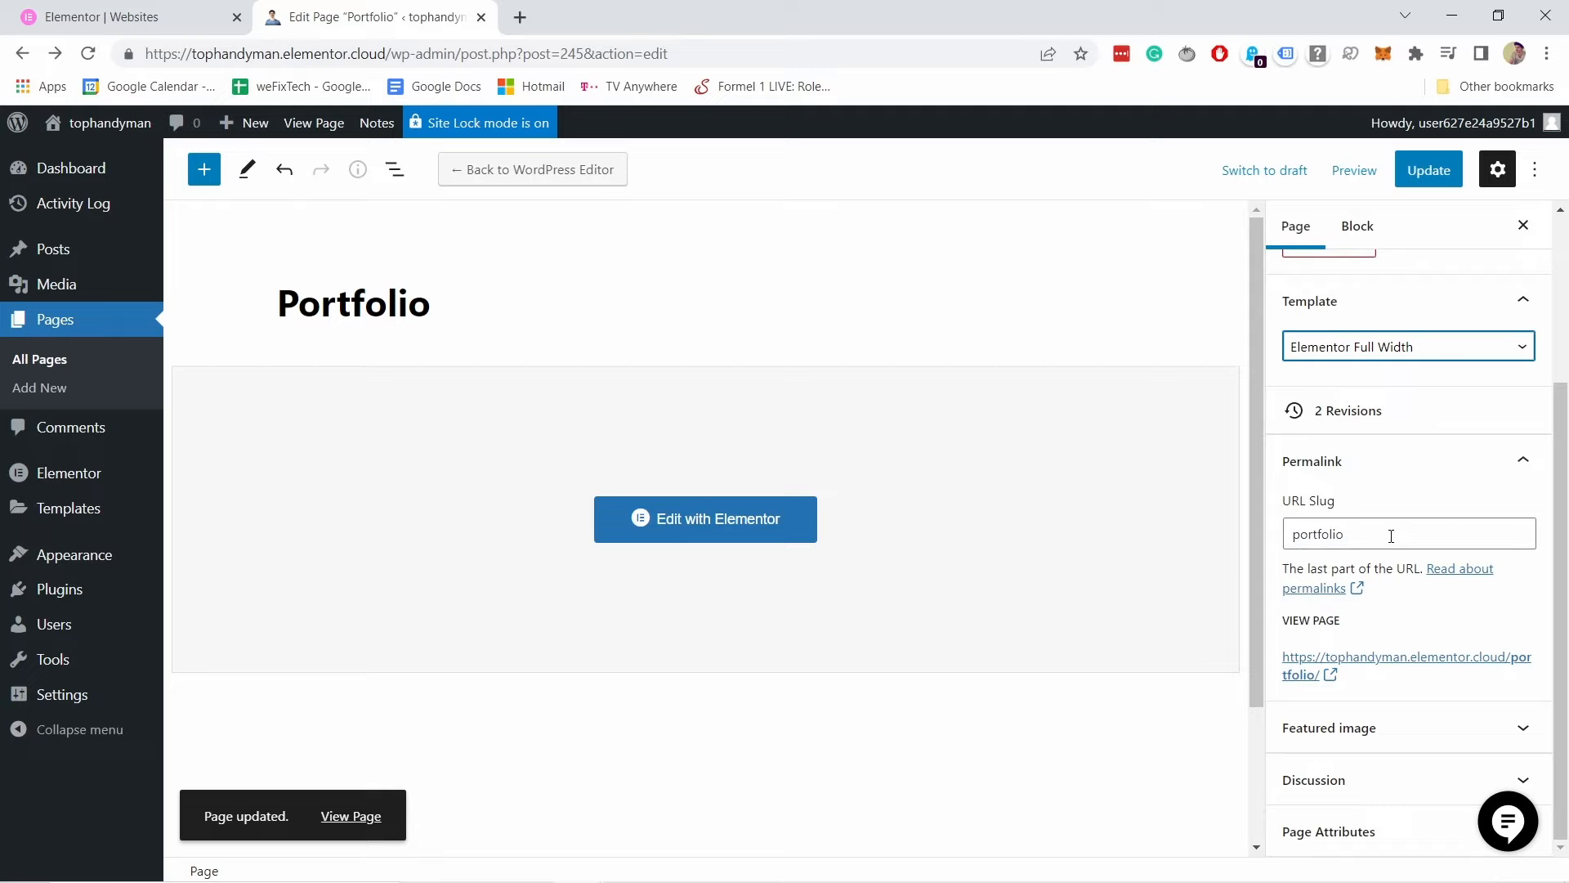
{"action": "scroll", "coordinate": [1416, 539], "scroll_direction": "up", "scroll_amount": 4}
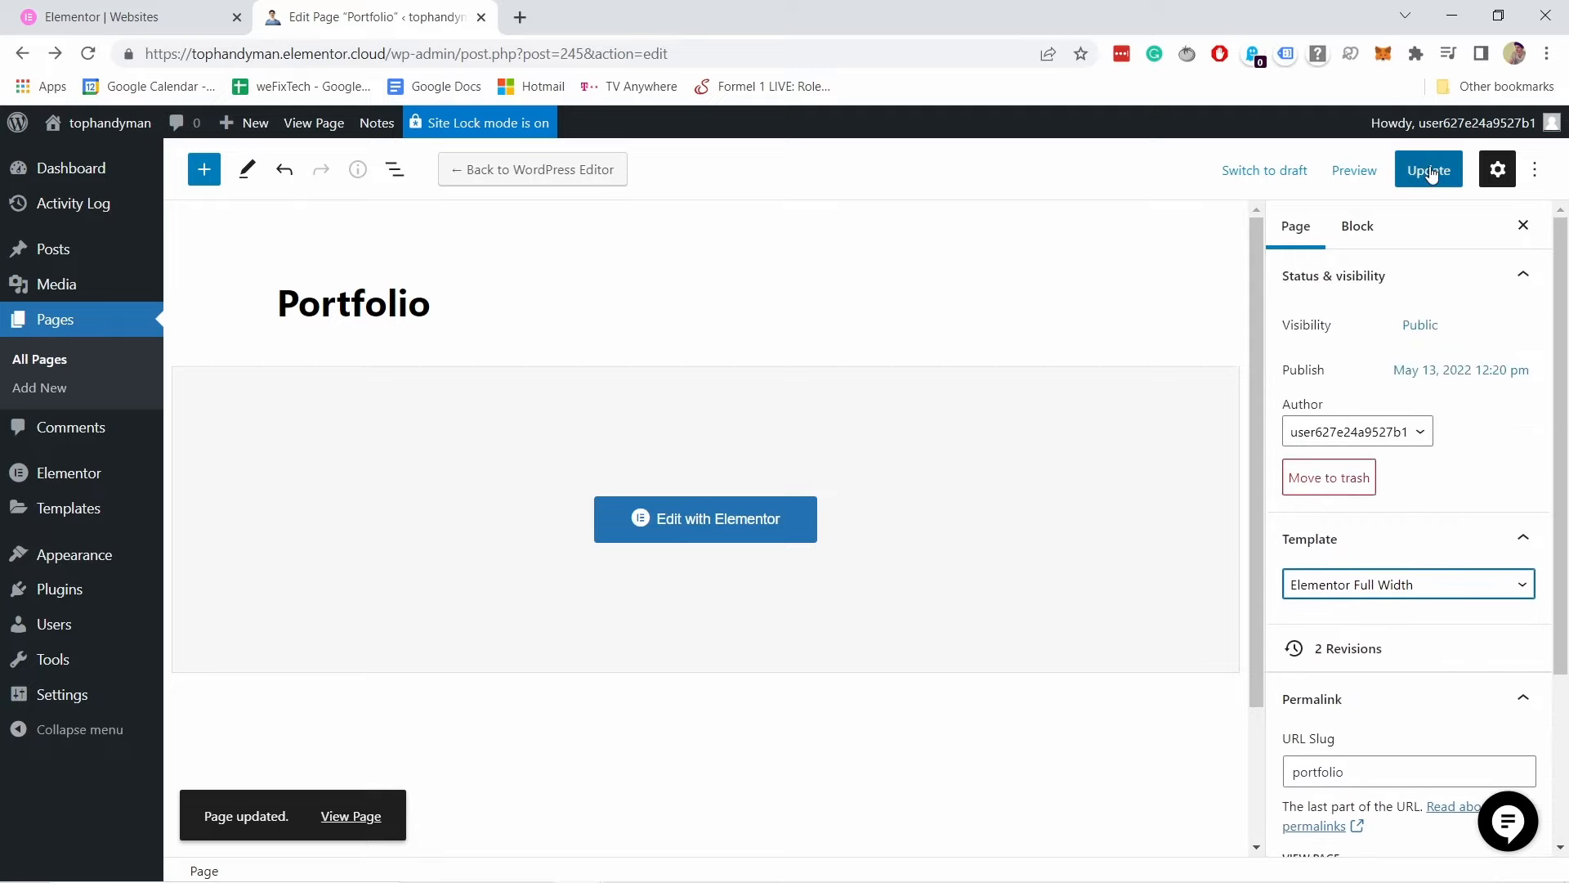
{"action": "left_click", "coordinate": [1430, 171]}
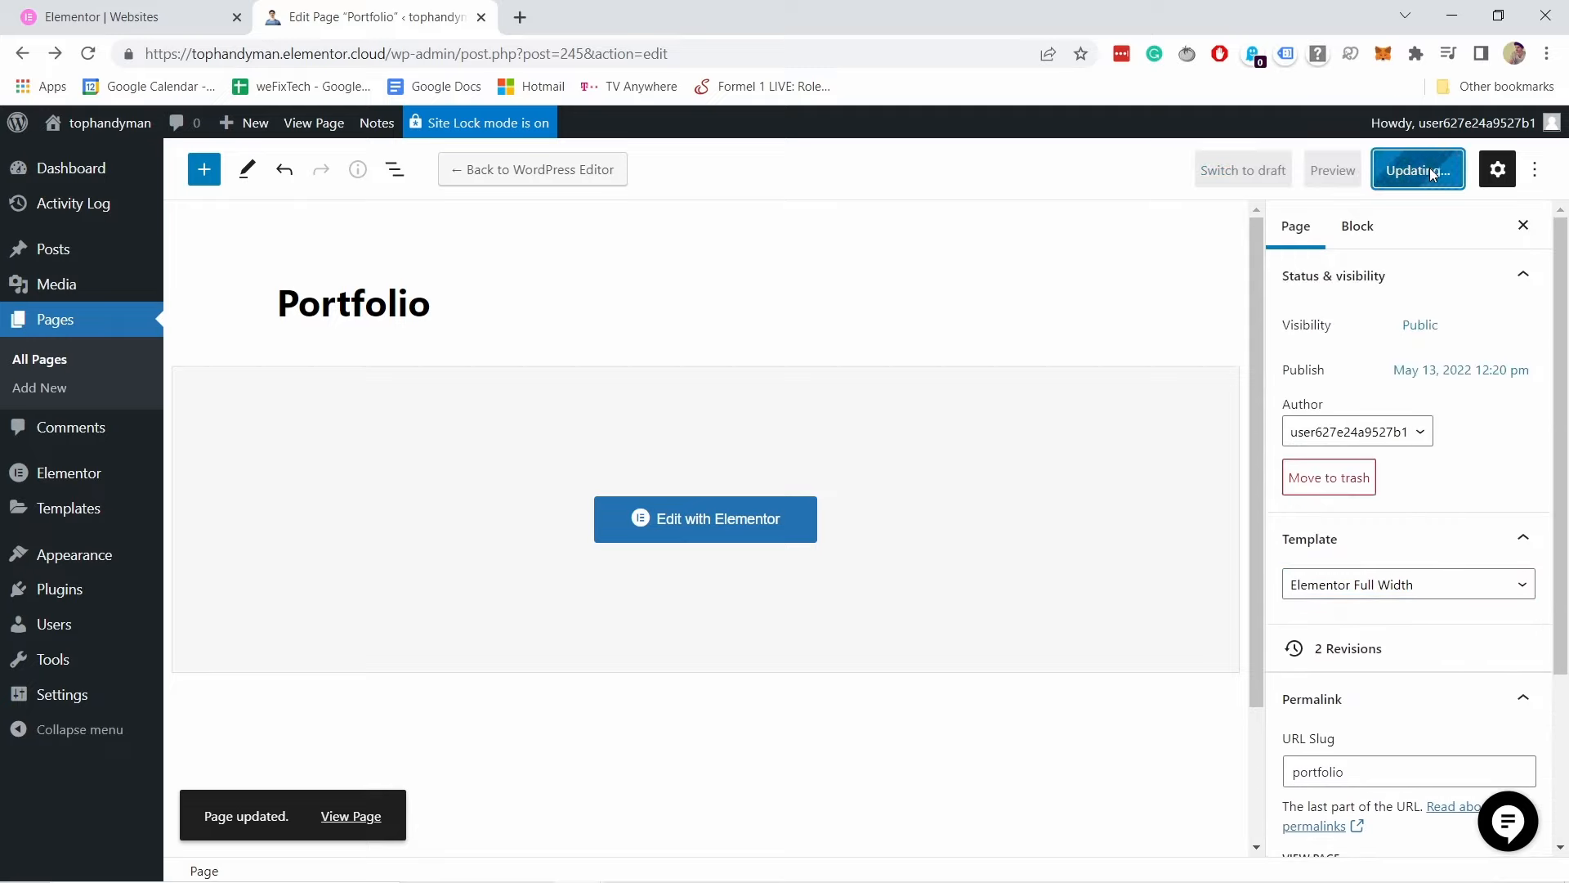
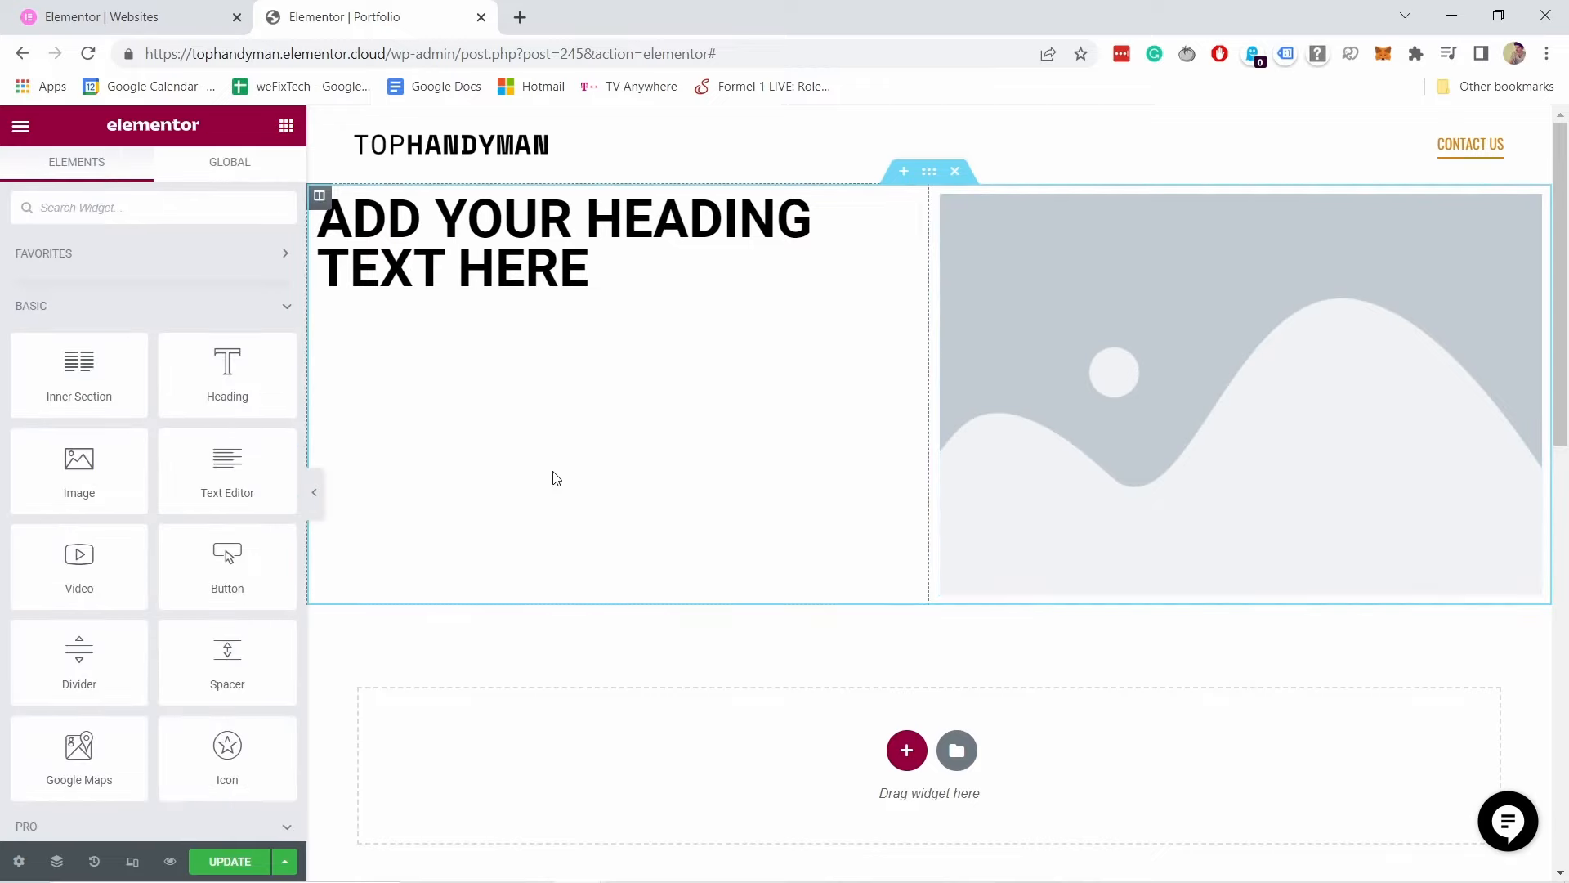
Step: Save the Portfolio page design and exit the editor to the site's menu management
{"action": "left_click", "coordinate": [229, 862]}
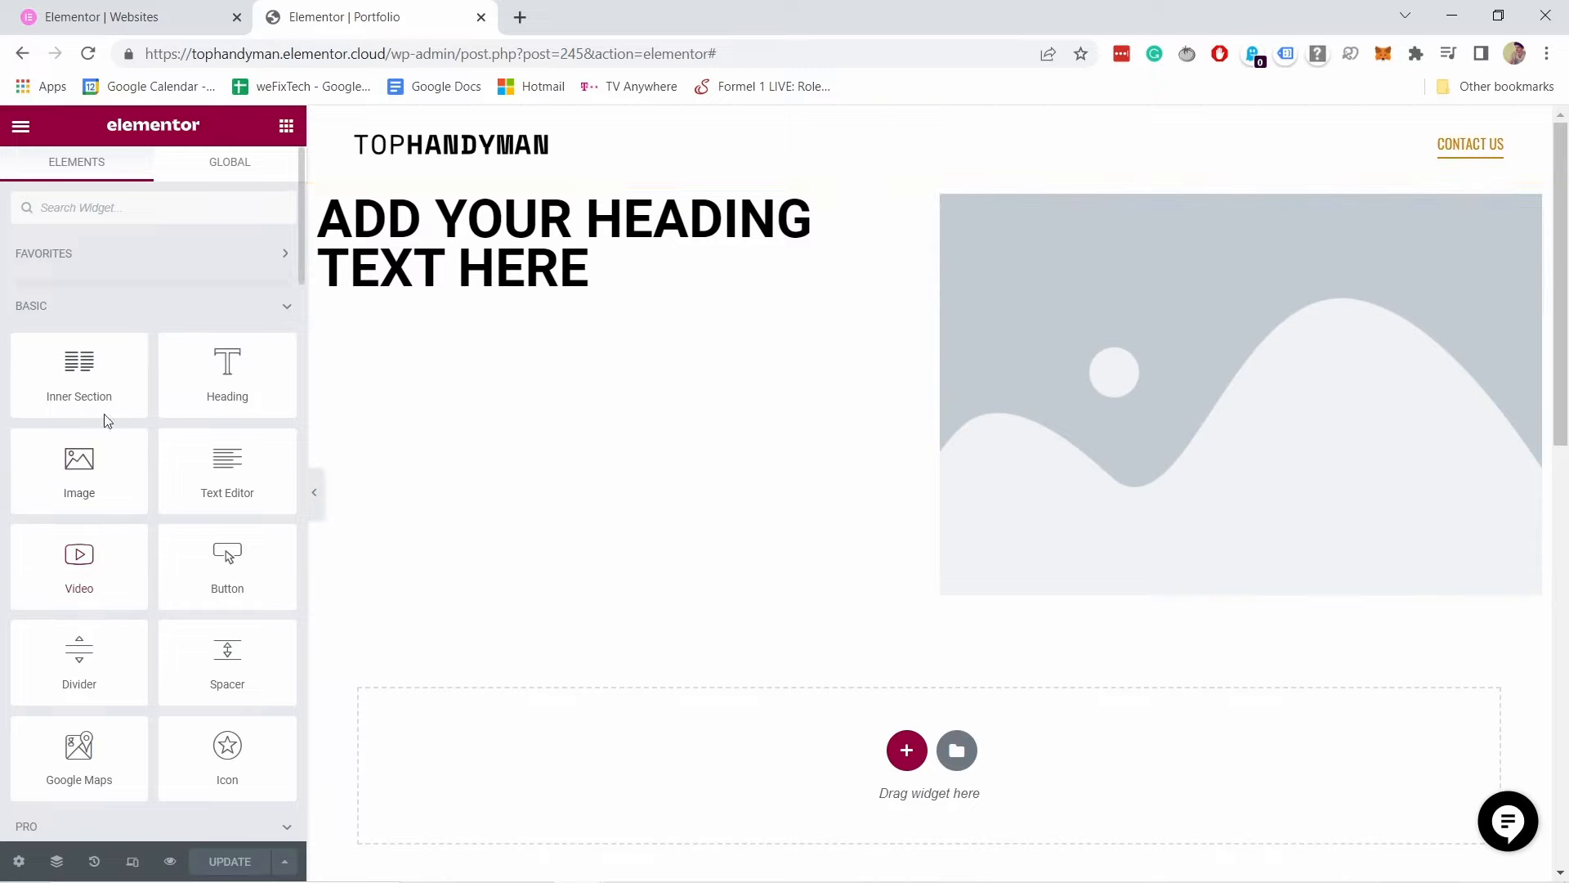
{"action": "left_click", "coordinate": [22, 131]}
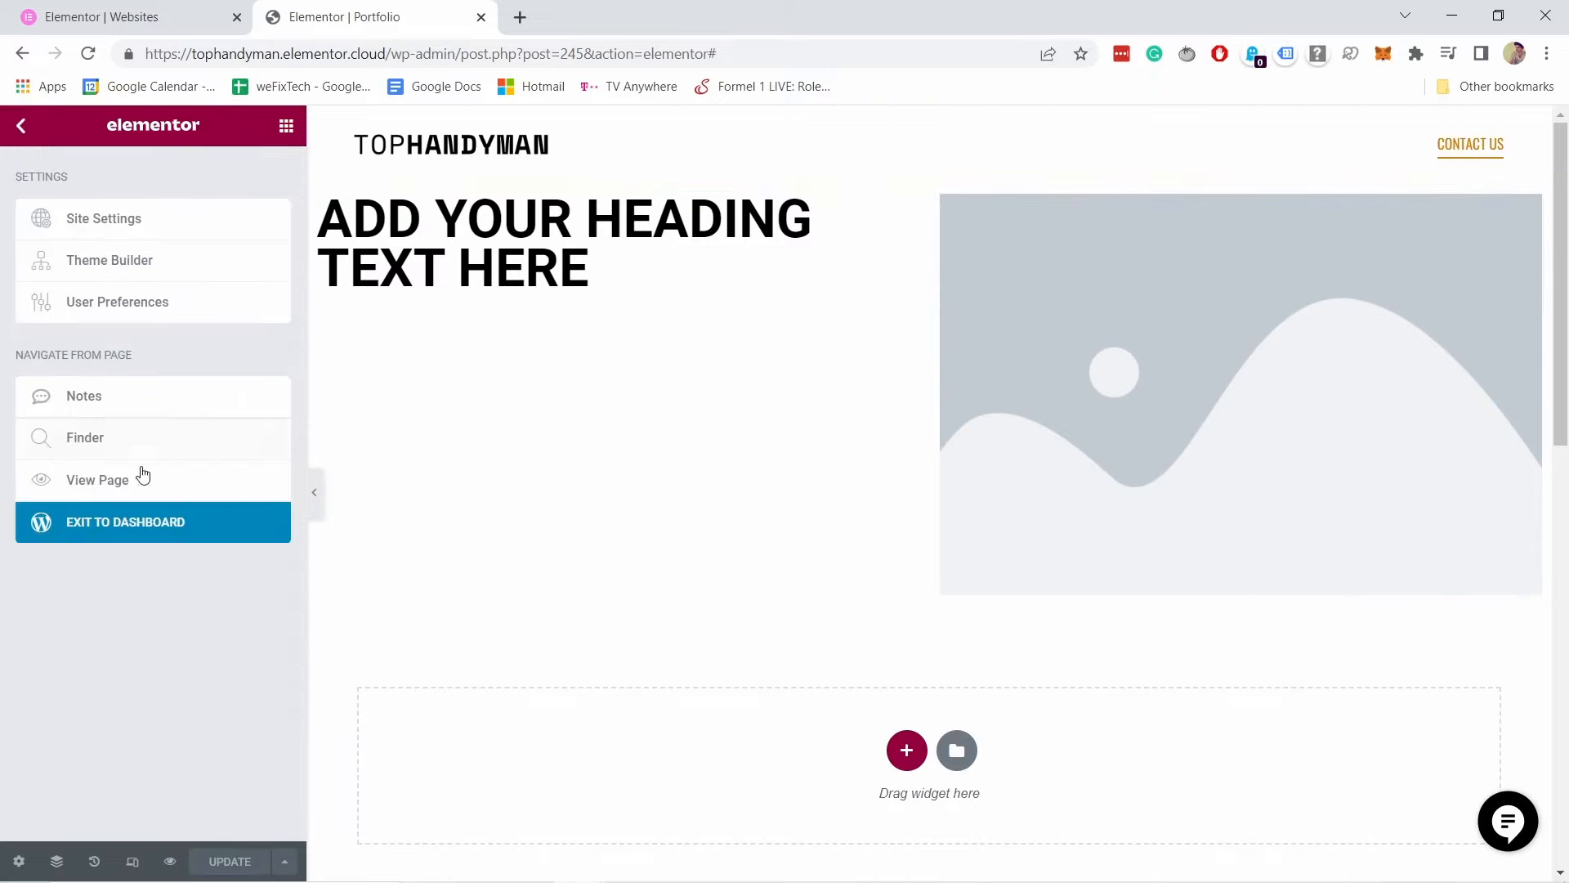
{"action": "left_click", "coordinate": [99, 527]}
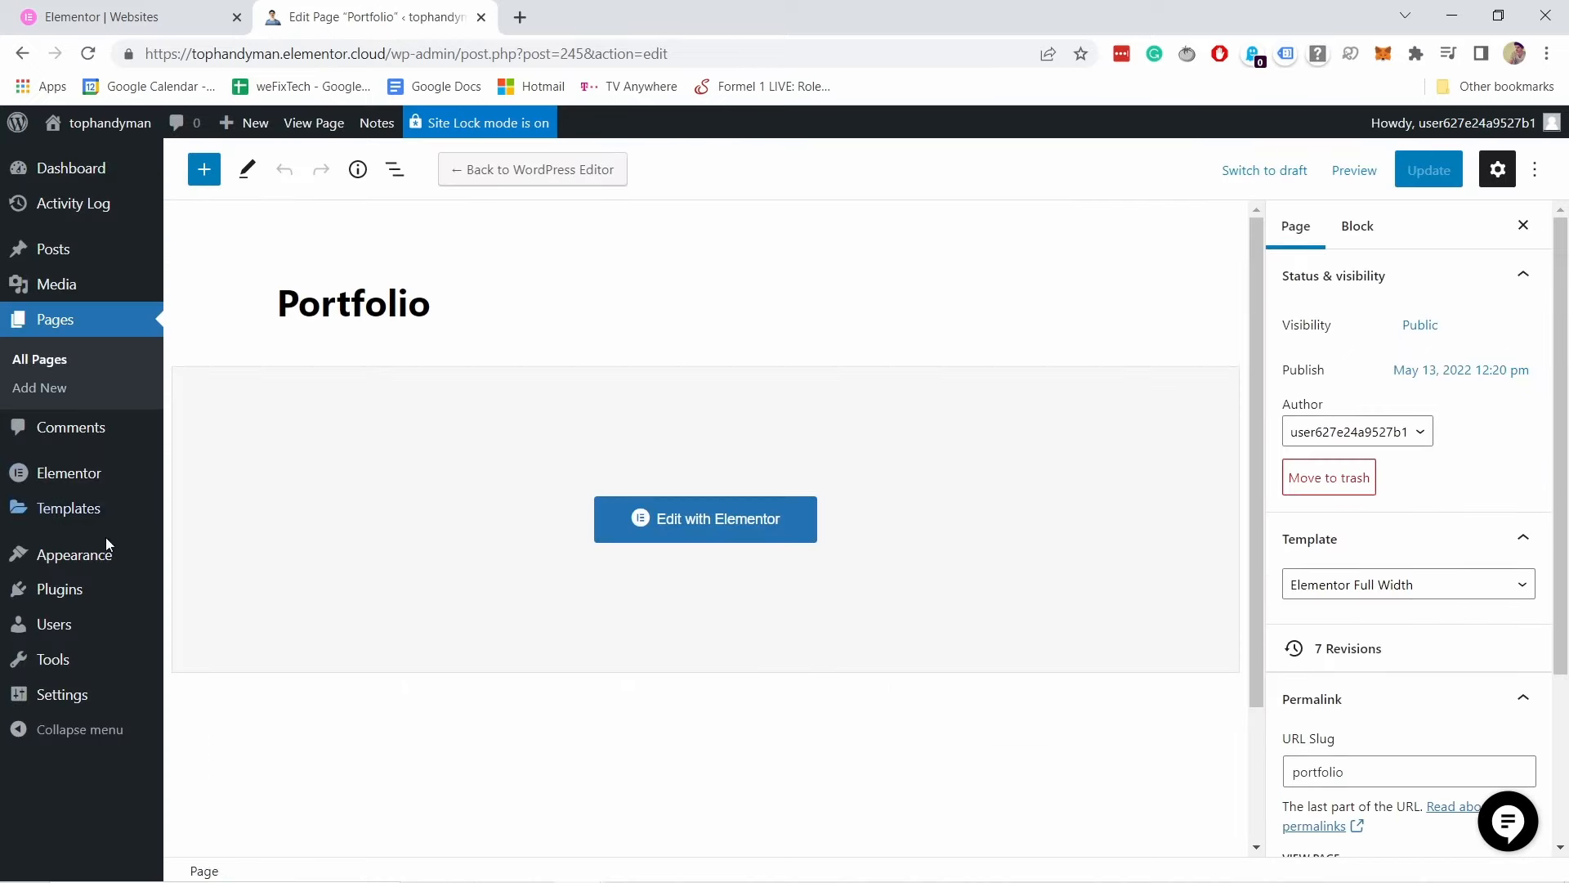
{"action": "mouse_move", "coordinate": [90, 564]}
{"action": "left_click", "coordinate": [227, 626]}
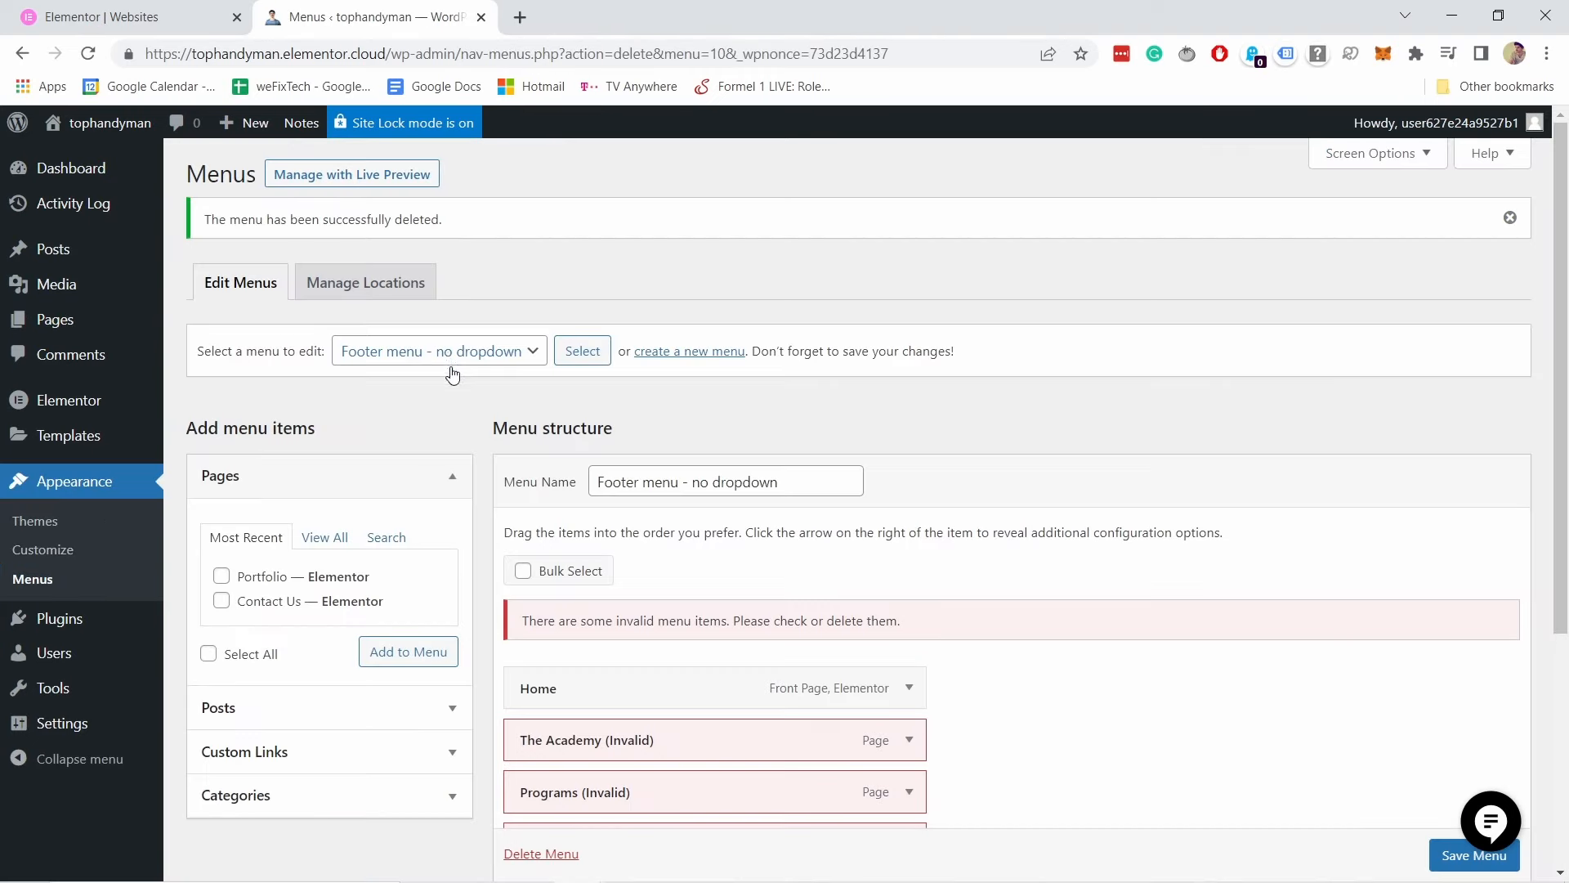
Step: Examine which menus exist and which items the footer menu contains
{"action": "left_click", "coordinate": [438, 354]}
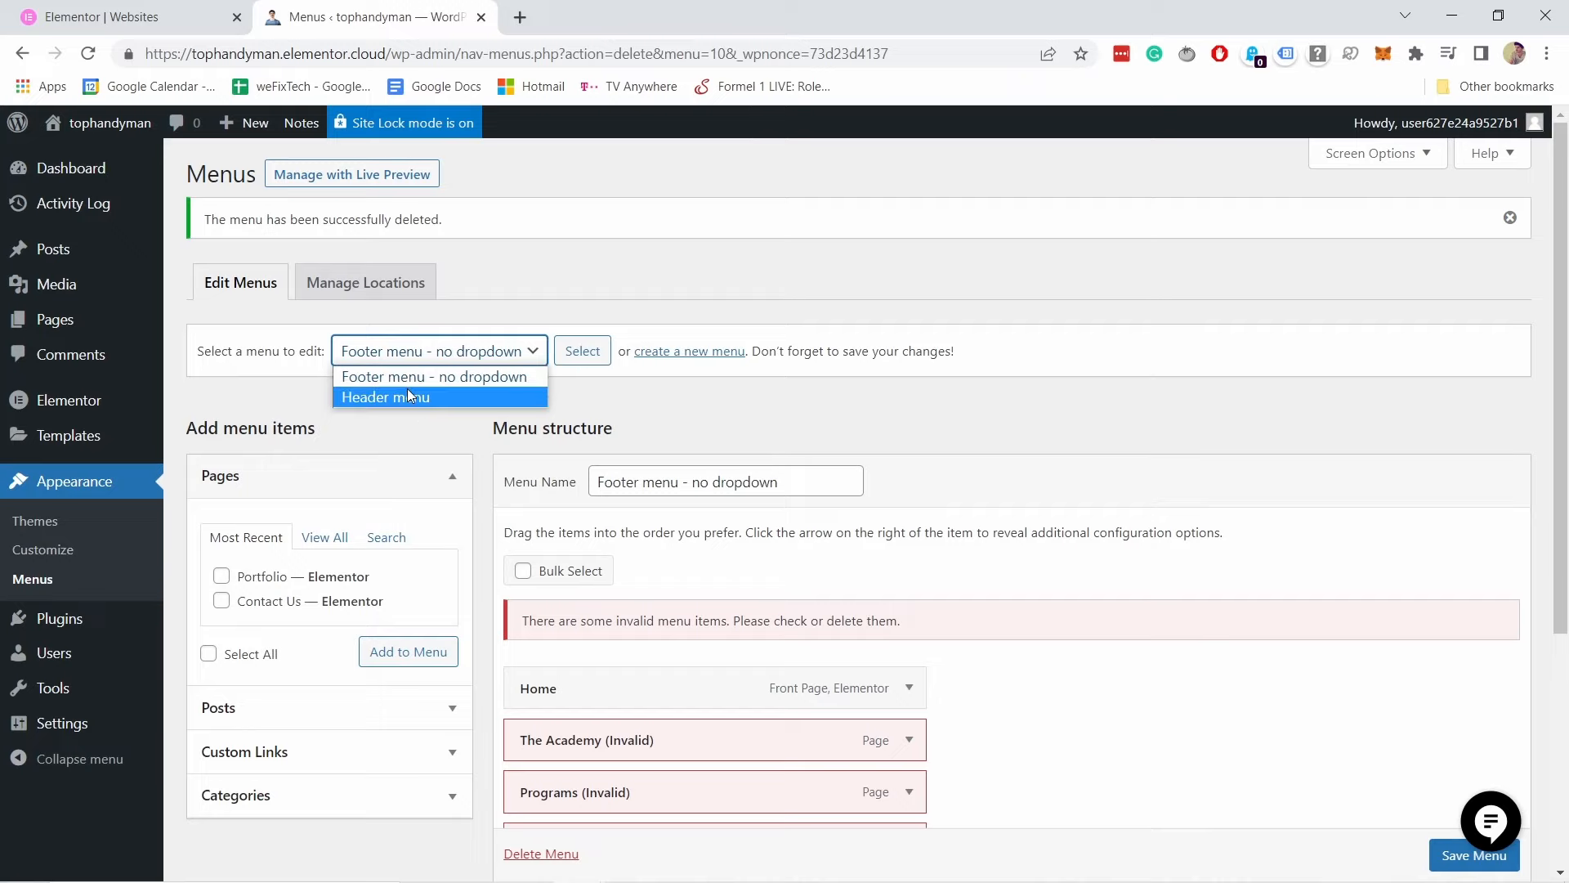
{"action": "left_click", "coordinate": [534, 275]}
{"action": "scroll", "coordinate": [679, 572], "scroll_direction": "down", "scroll_amount": 3}
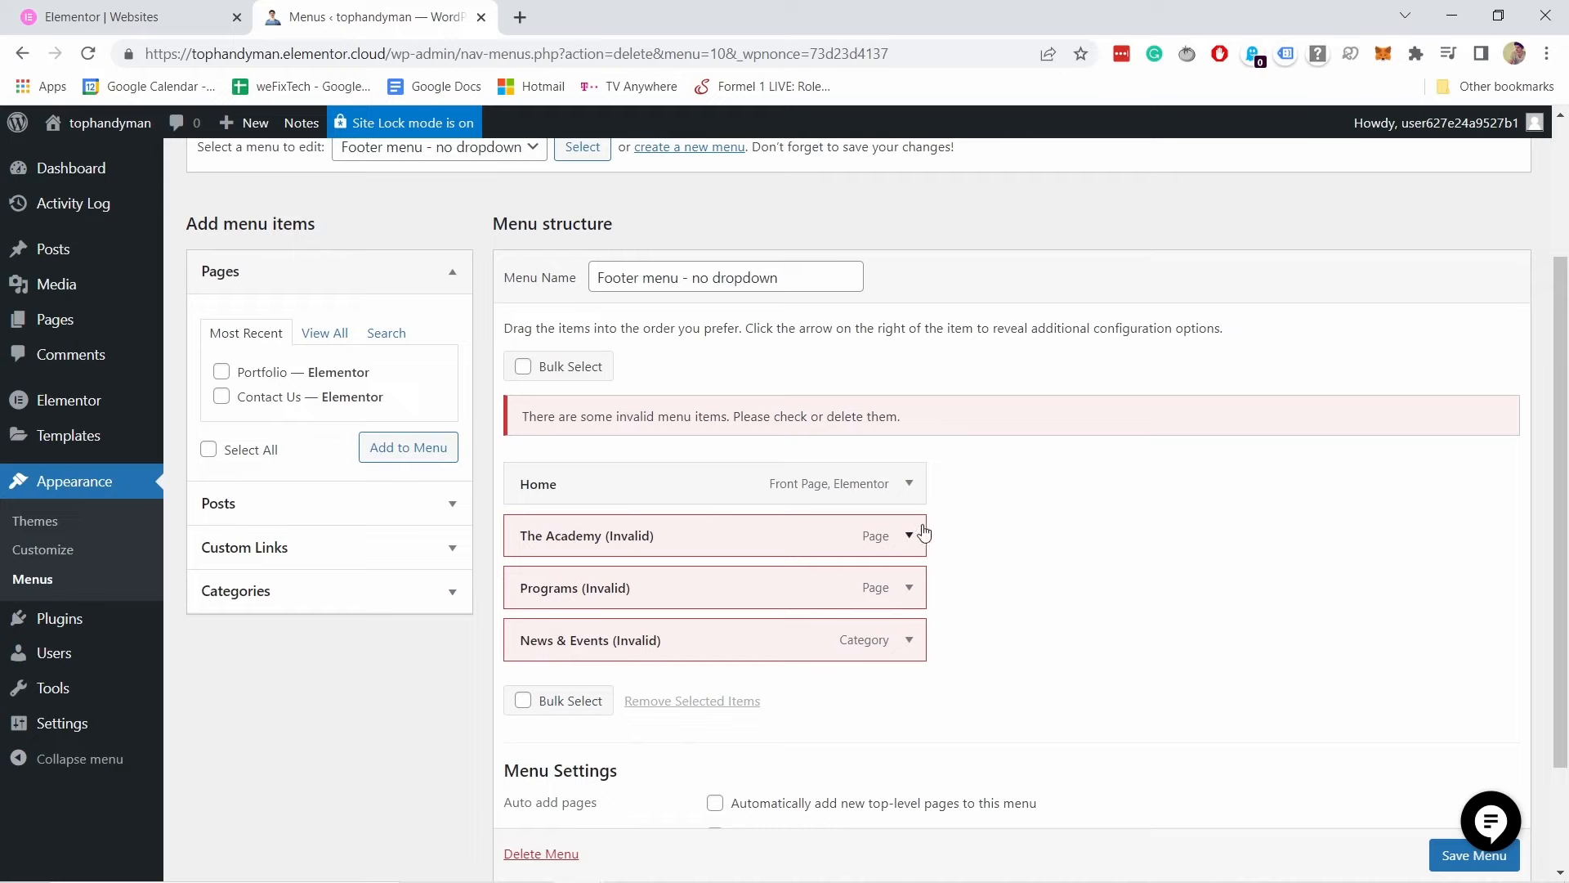
{"action": "scroll", "coordinate": [785, 541], "scroll_direction": "up", "scroll_amount": 3}
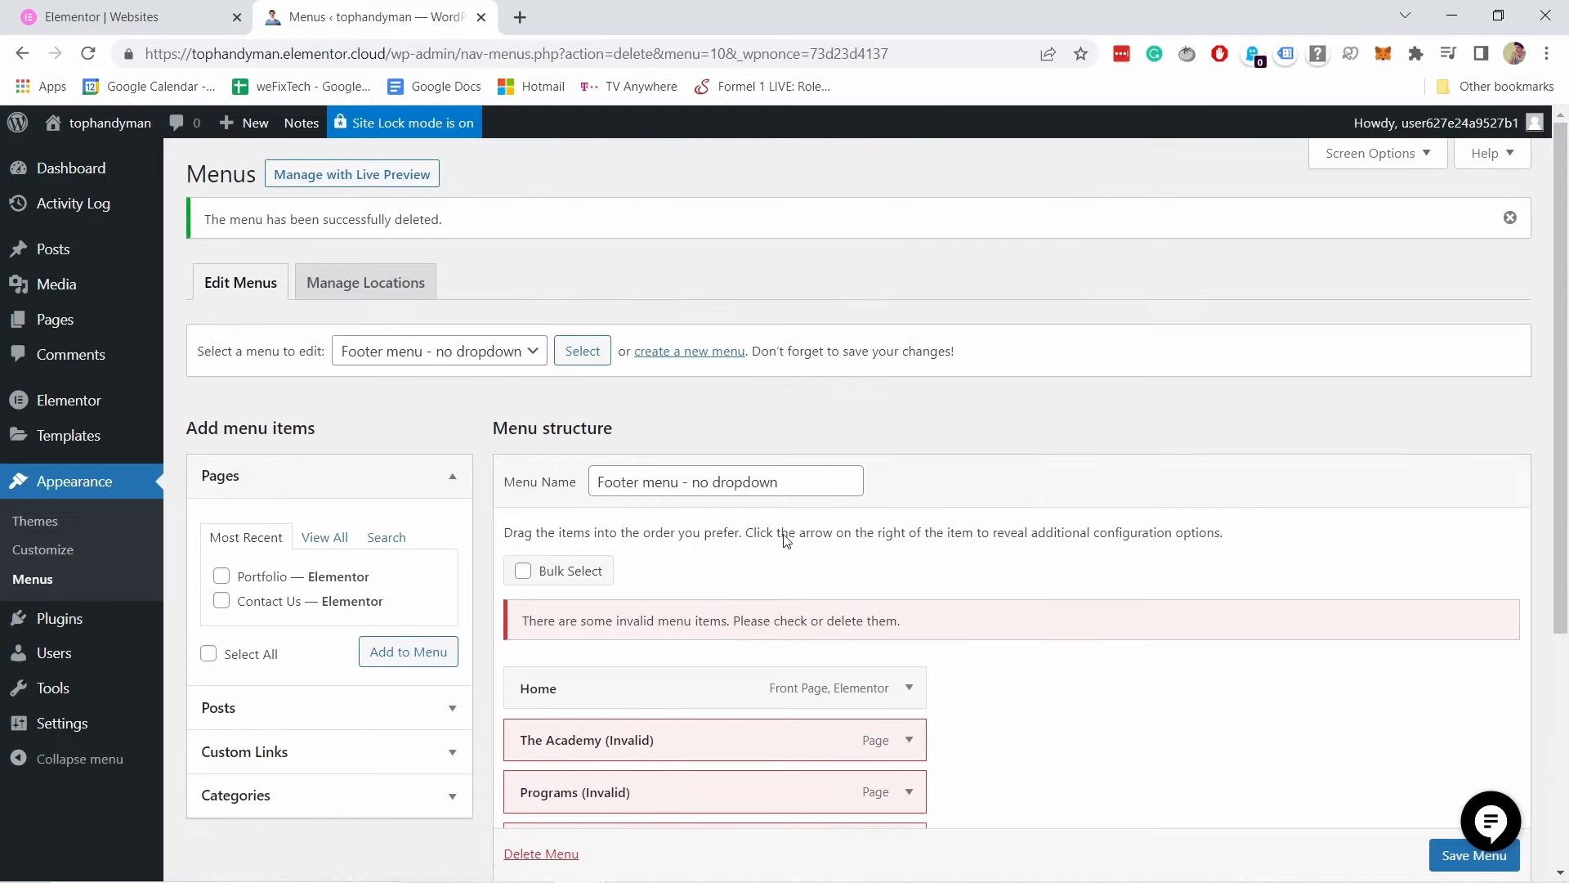
Step: Create a new menu named "Main menu" with Header as its display location
{"action": "left_click", "coordinate": [702, 357]}
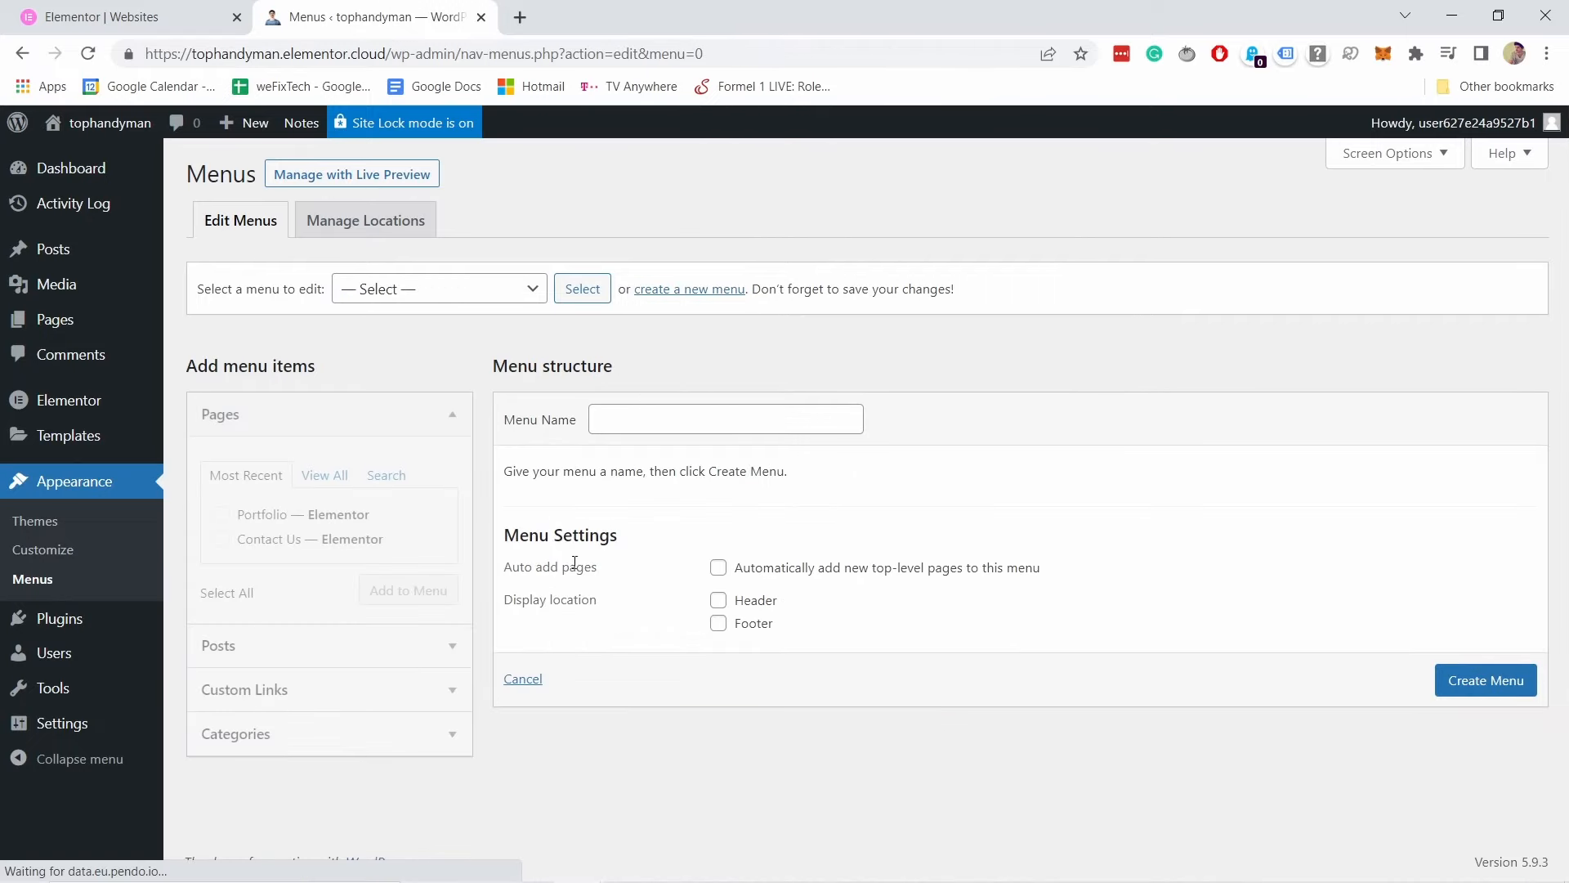
{"action": "left_click", "coordinate": [614, 420]}
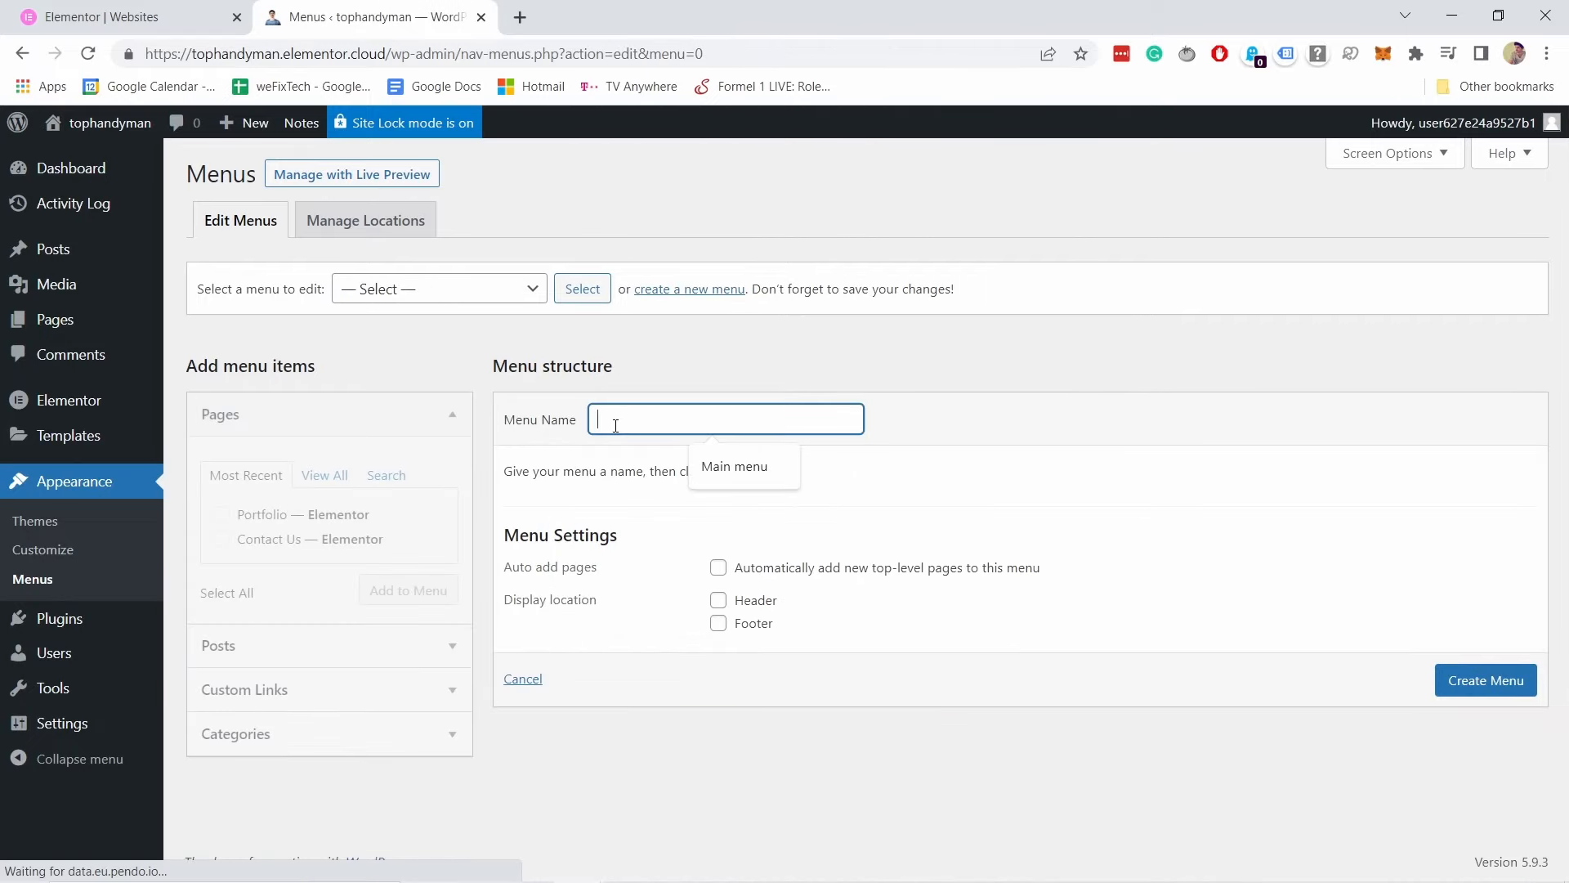
{"action": "type", "text": "Main menu"}
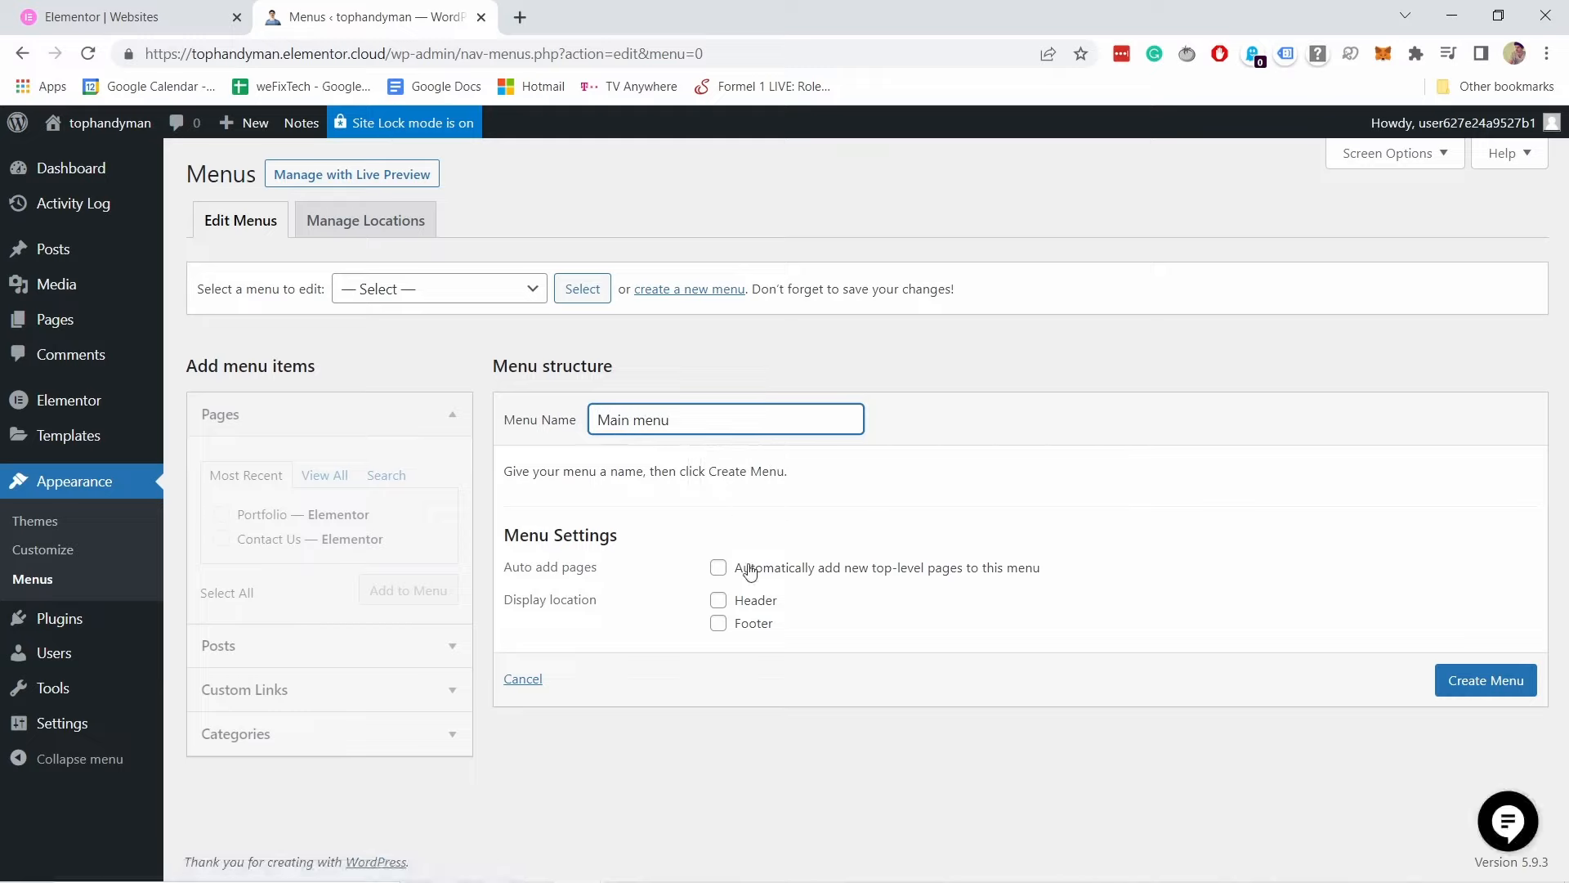
{"action": "left_click", "coordinate": [722, 602]}
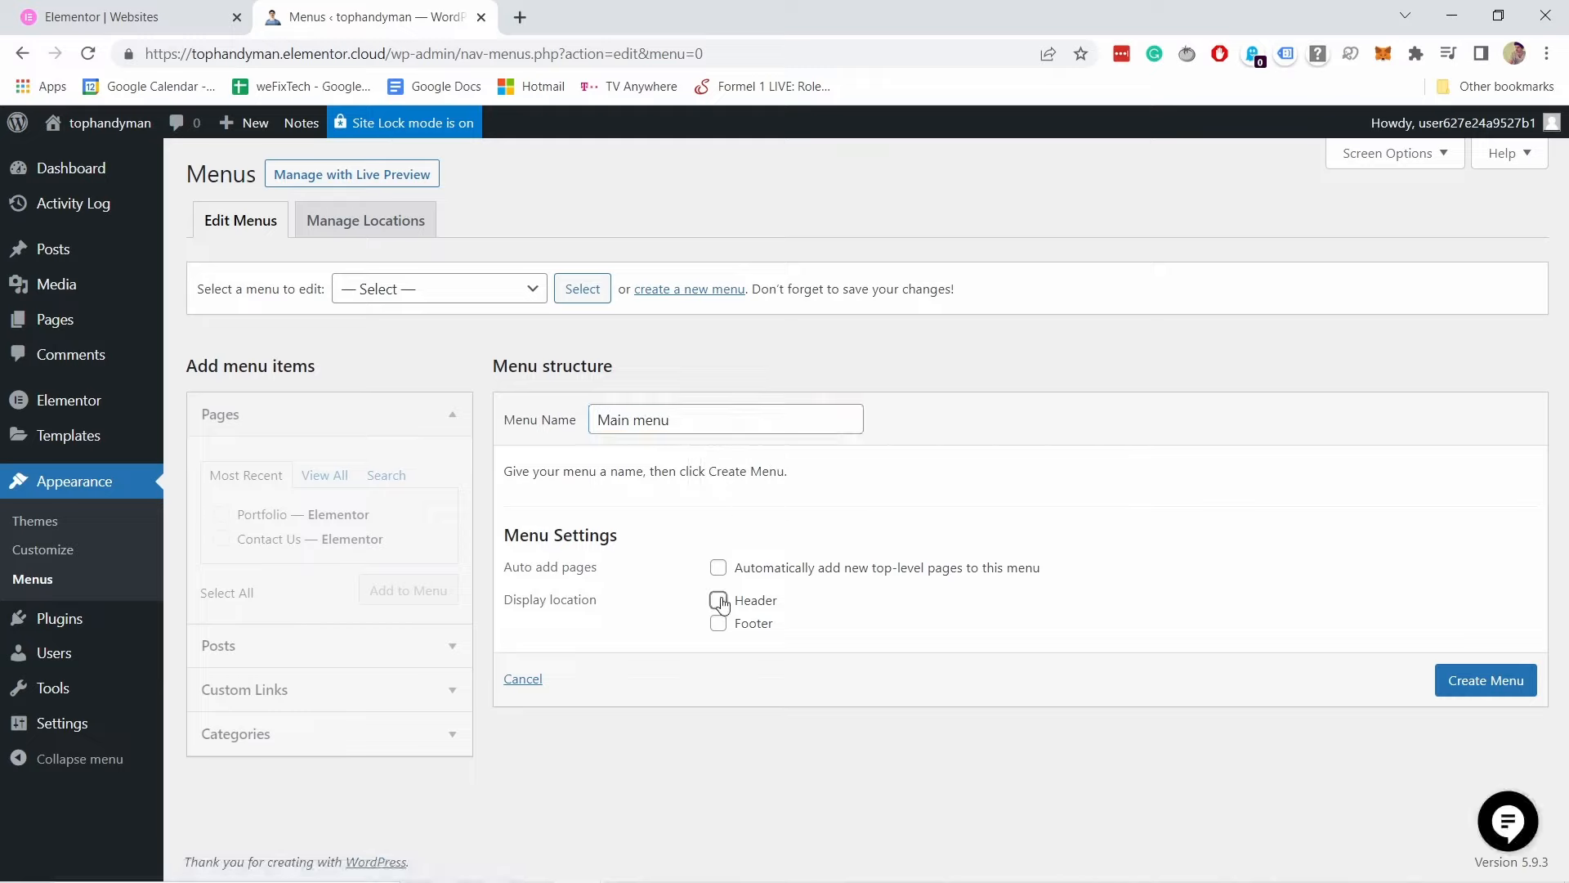
{"action": "left_click", "coordinate": [1481, 683]}
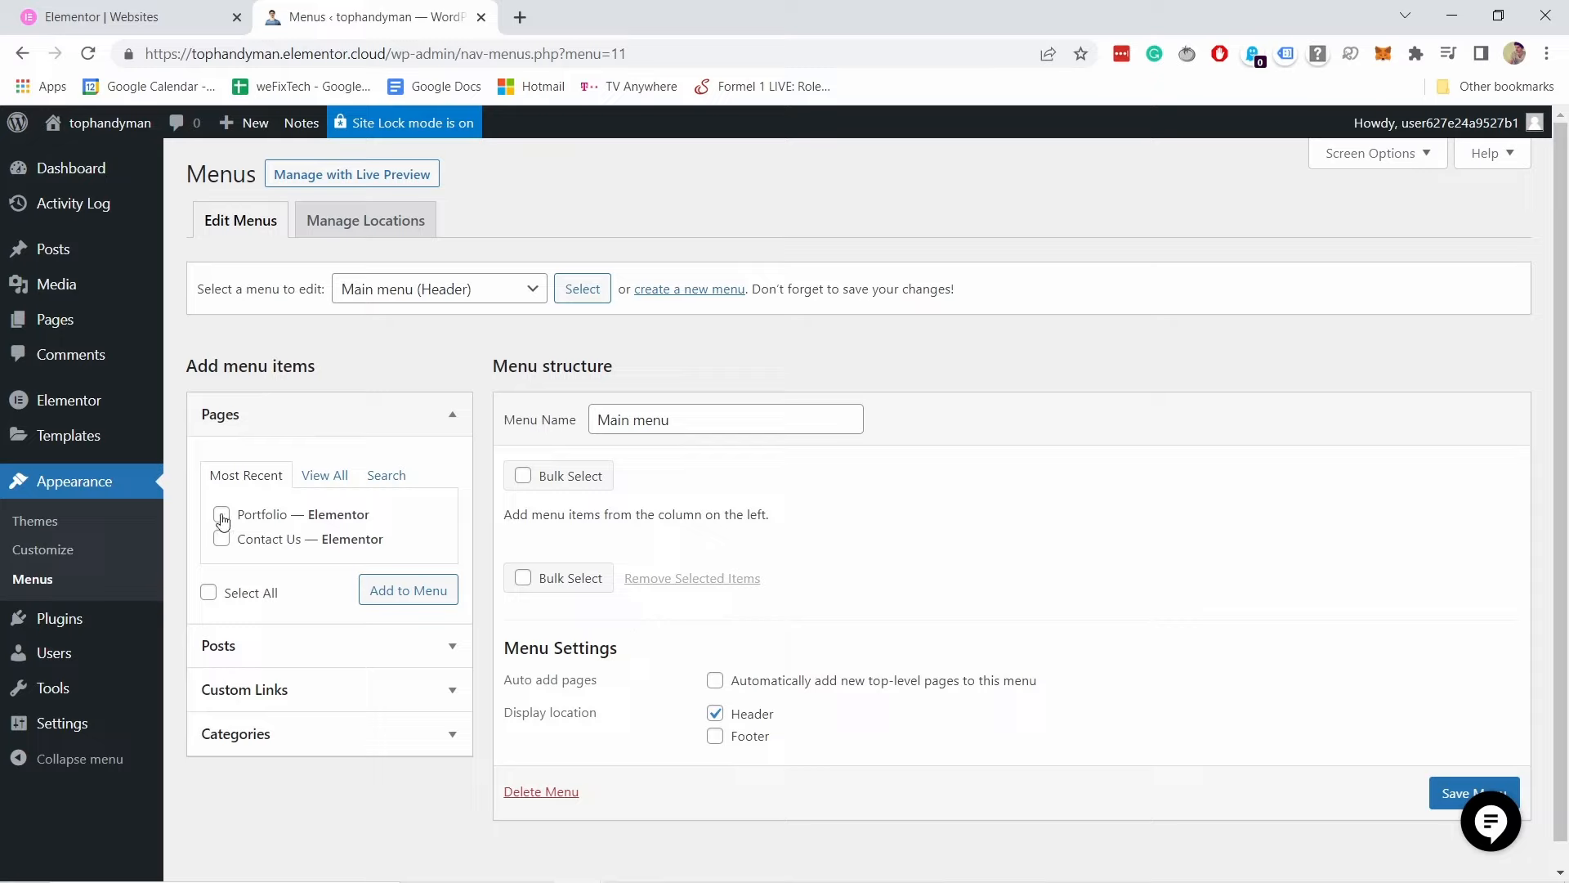
Step: Add the Portfolio and Contact Us pages to Main menu
{"action": "left_click", "coordinate": [222, 539]}
{"action": "left_click", "coordinate": [409, 595]}
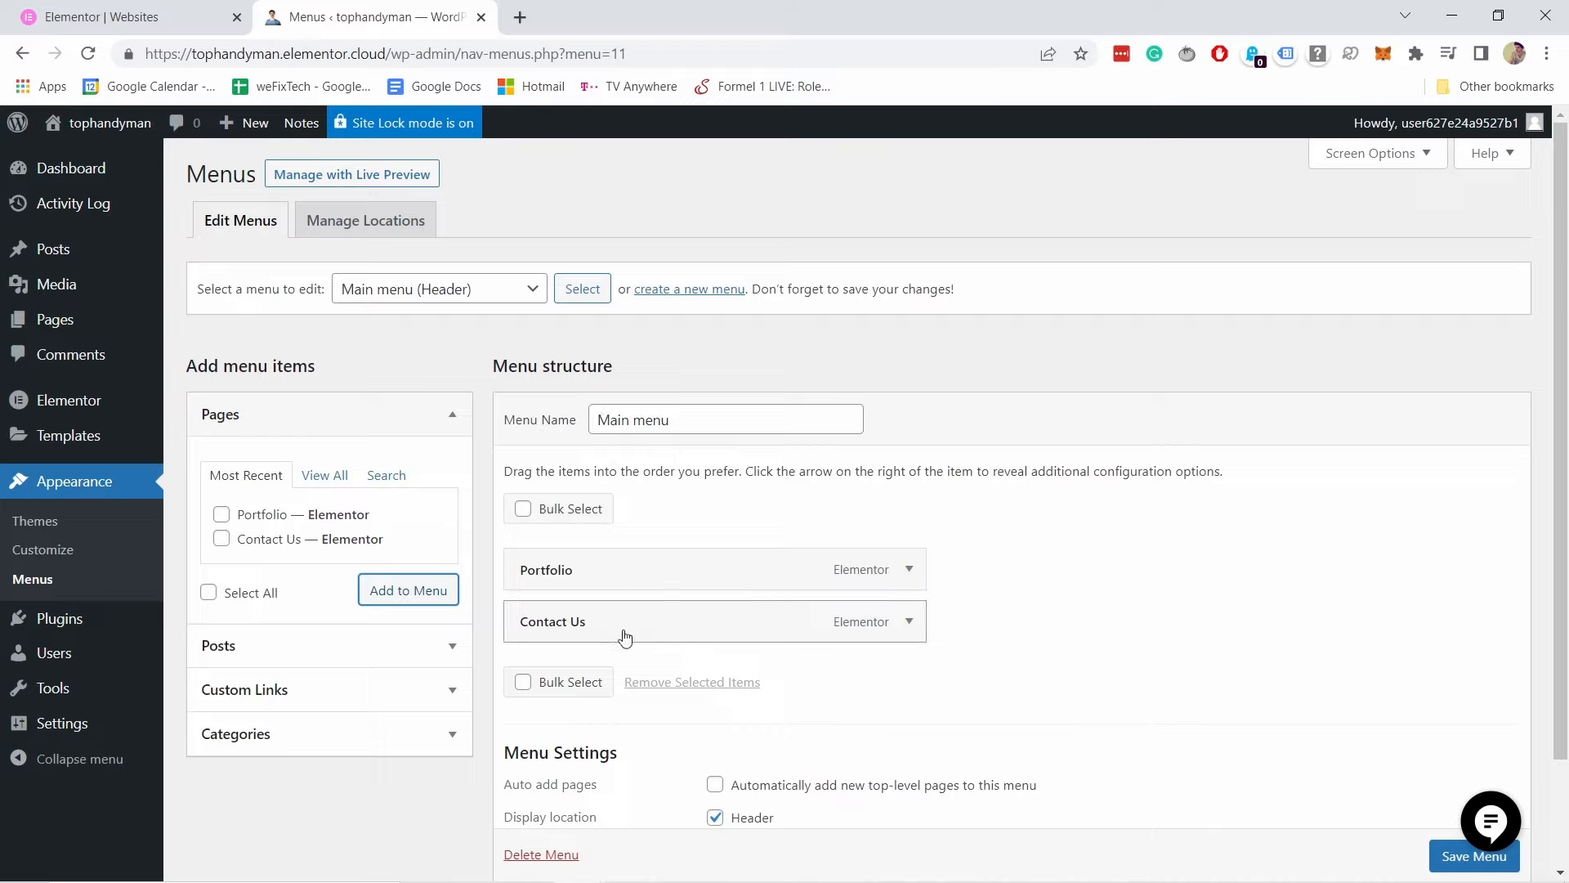
Step: Add a custom link labelled "Home" with the URL "/" and place it first in Main menu
{"action": "left_click", "coordinate": [319, 695]}
{"action": "left_click", "coordinate": [348, 577]}
{"action": "left_click", "coordinate": [312, 618]}
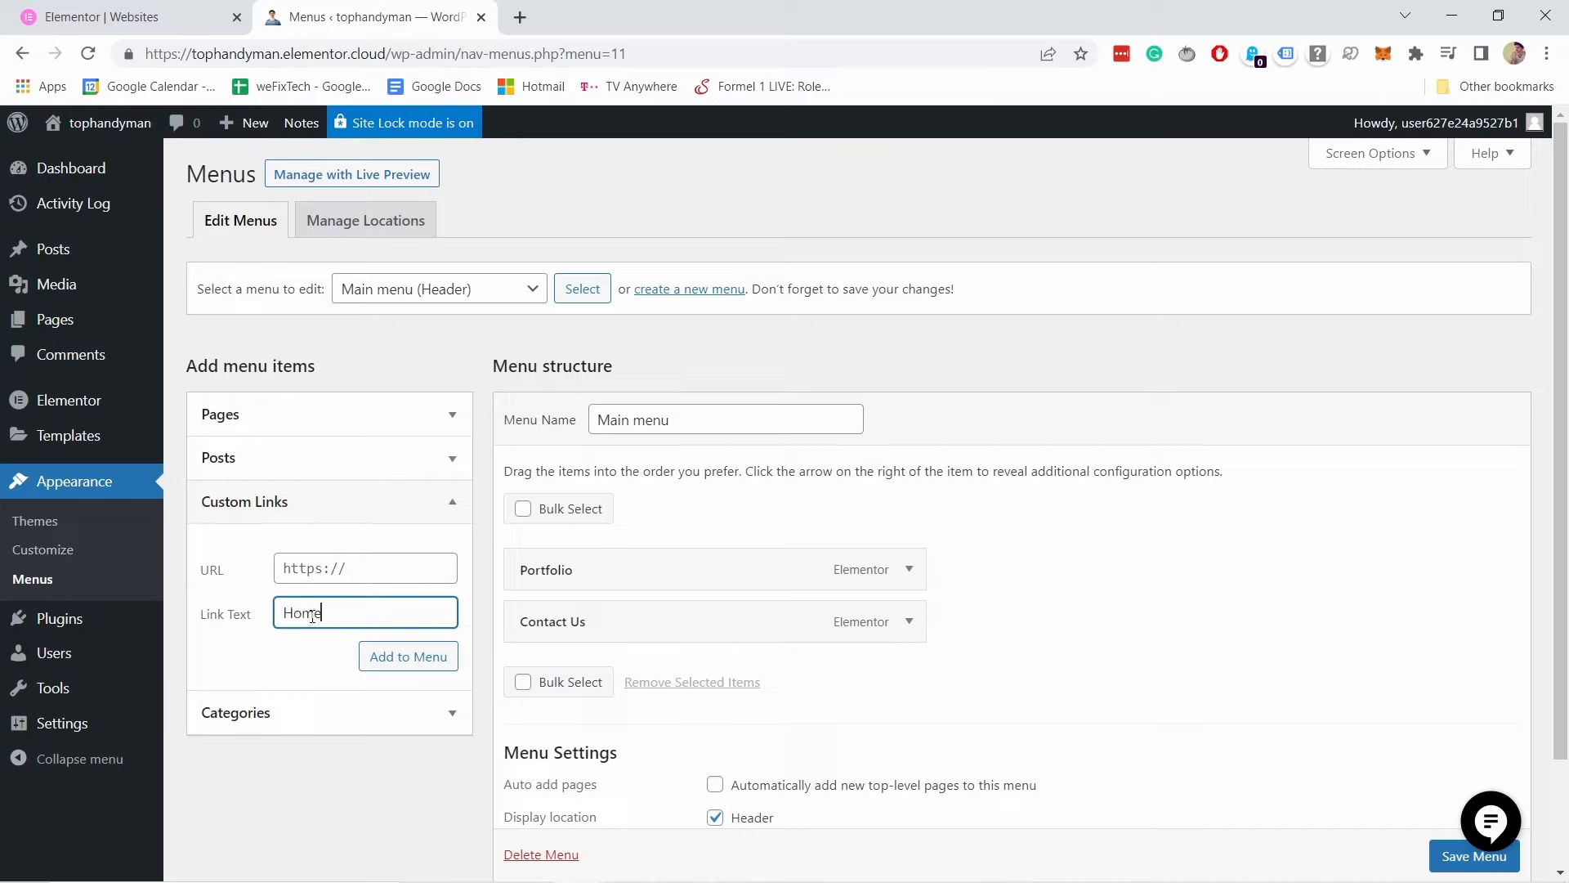
{"action": "left_click", "coordinate": [322, 567]}
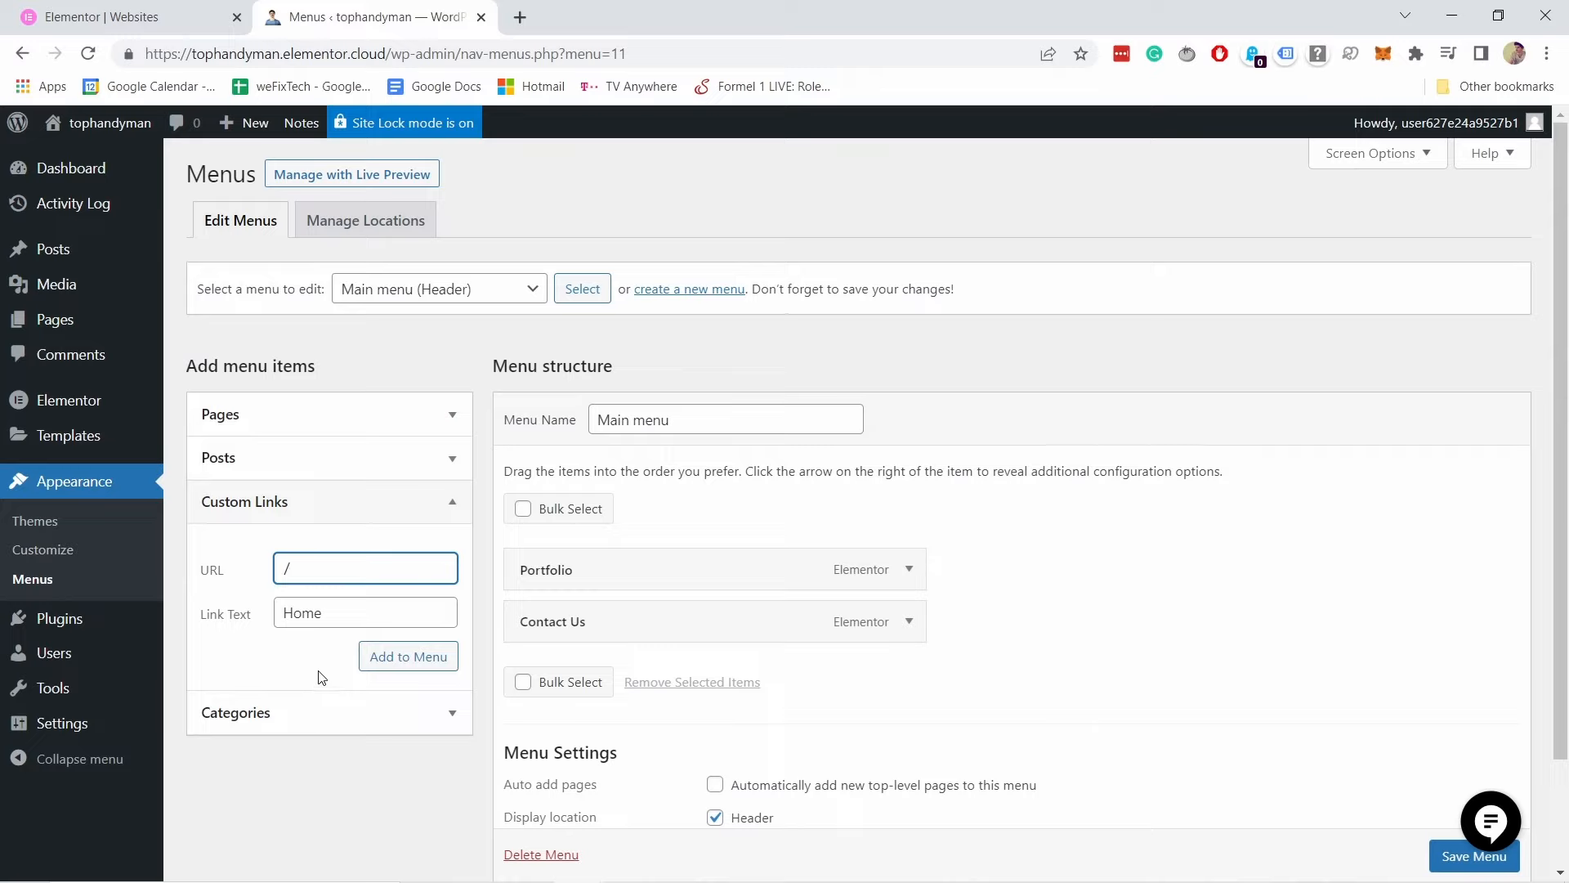
{"action": "left_click", "coordinate": [402, 660]}
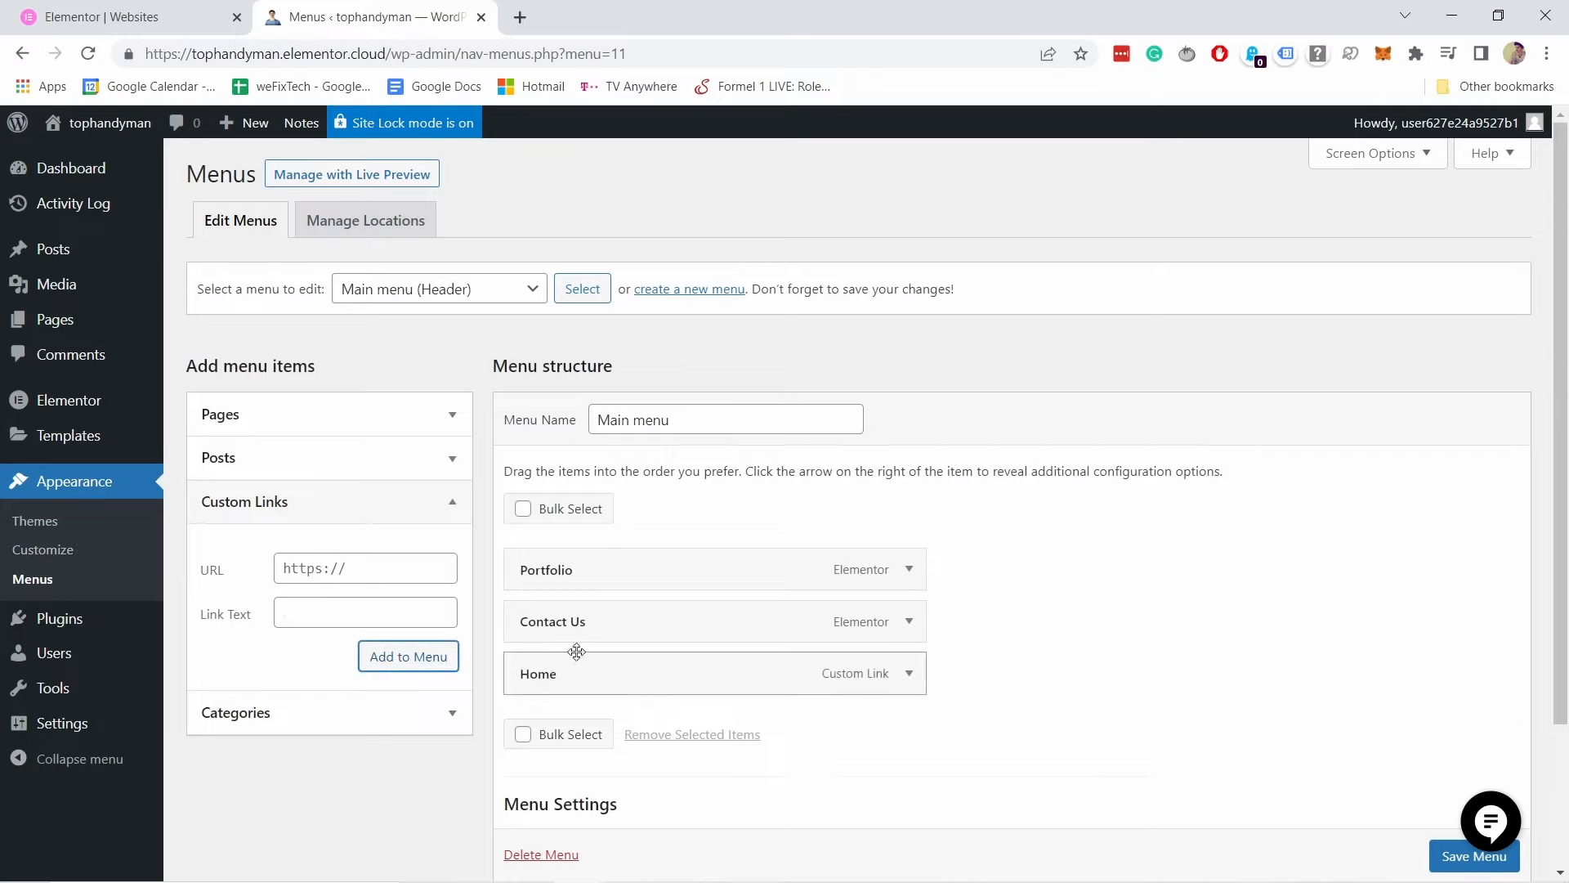
{"action": "left_click_drag", "start_coordinate": [856, 679], "coordinate": [743, 556]}
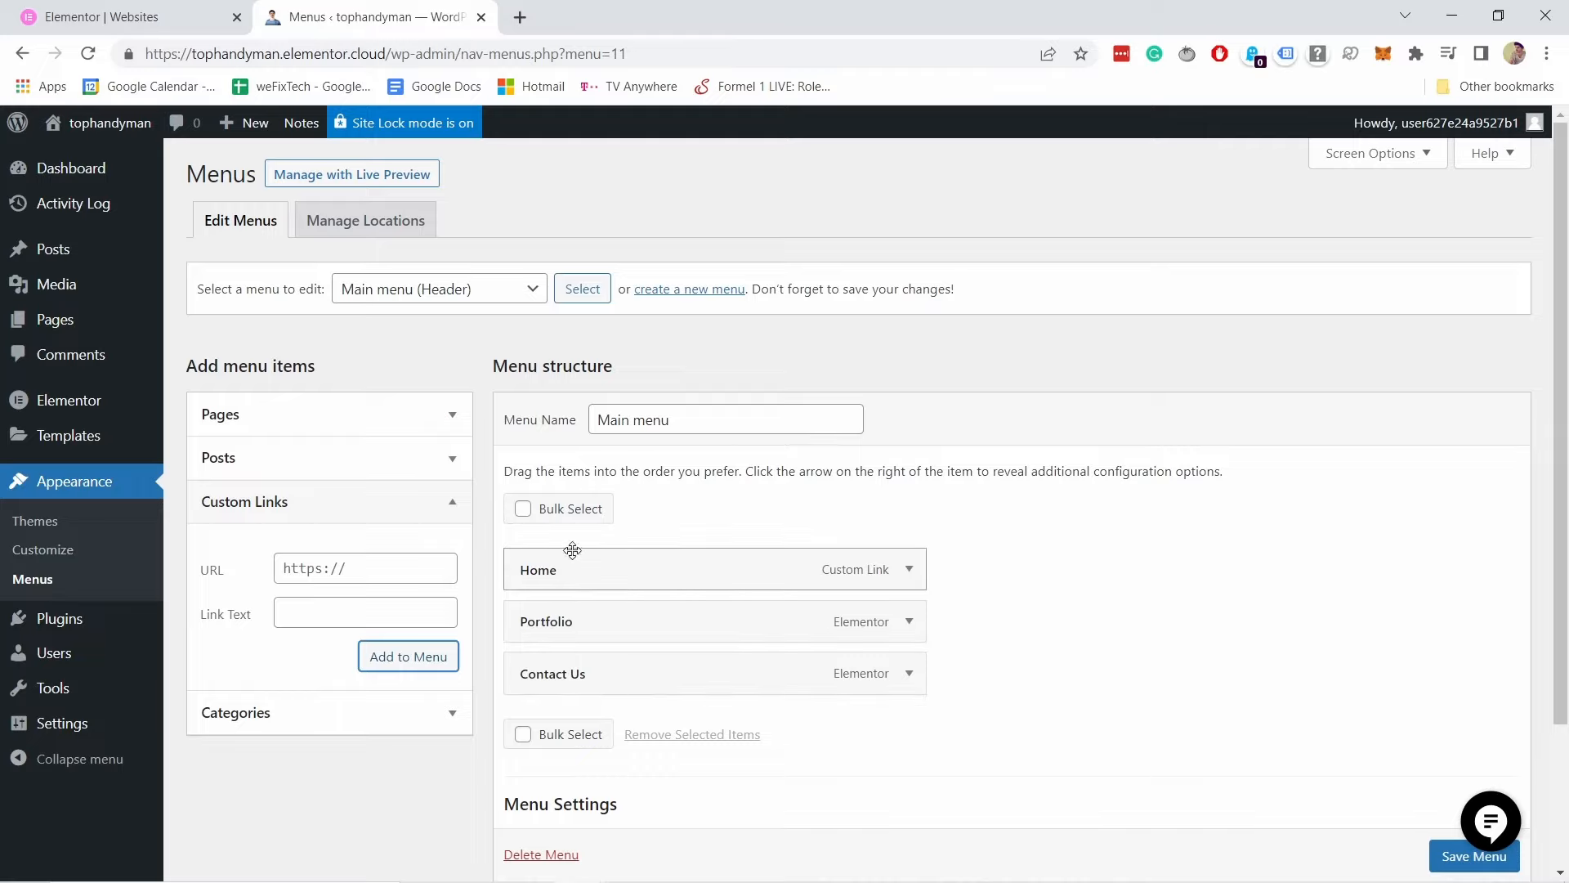
Step: Remove the Home custom link from Main menu
{"action": "left_click", "coordinate": [909, 570]}
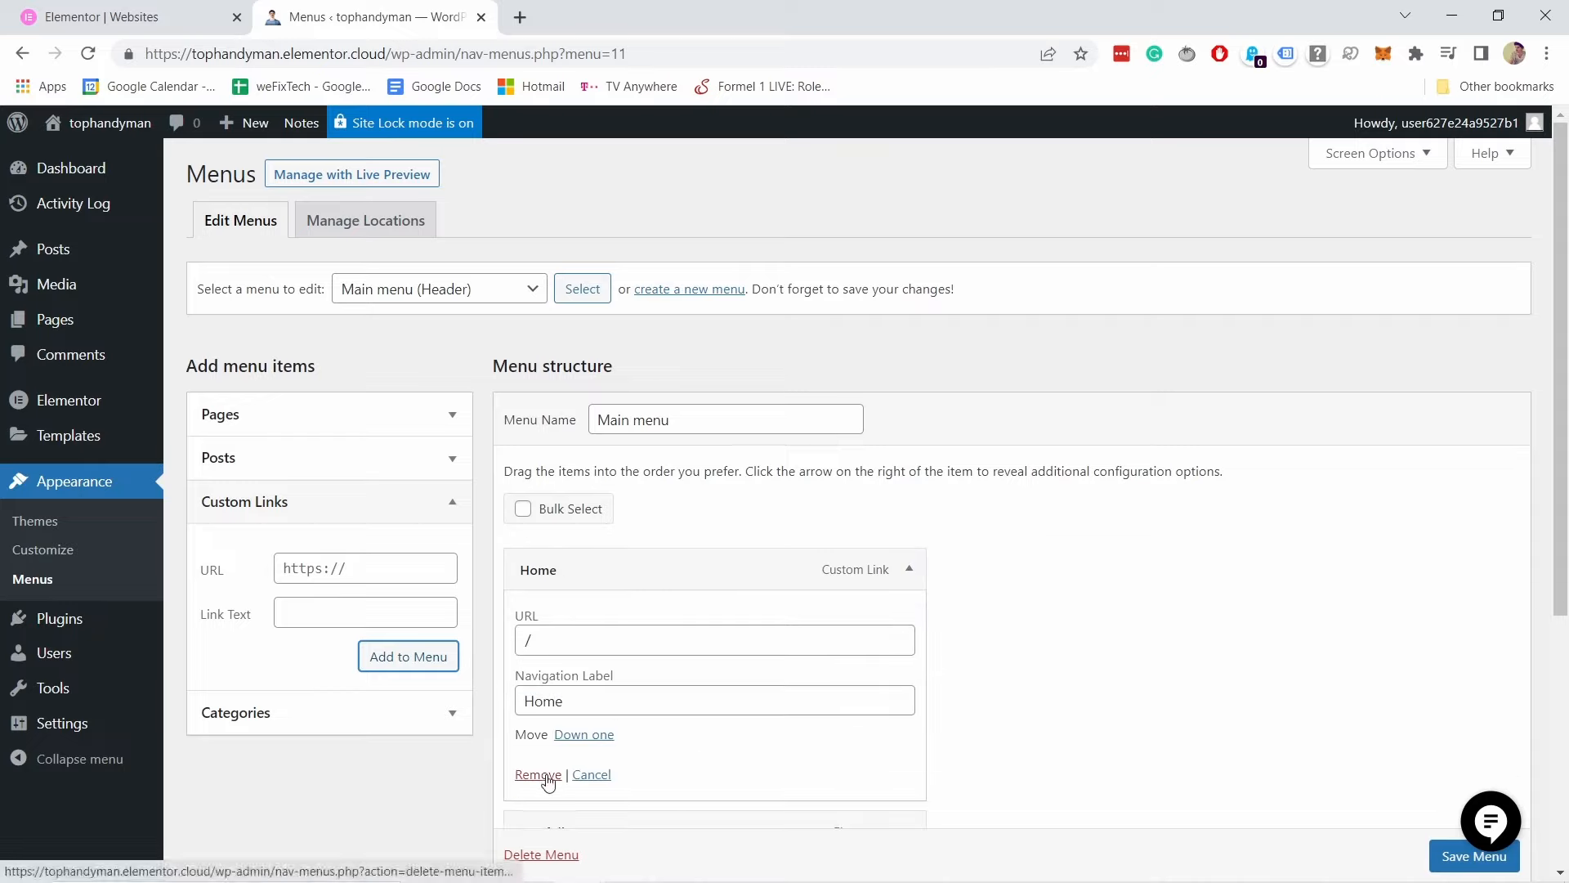
{"action": "left_click", "coordinate": [538, 775]}
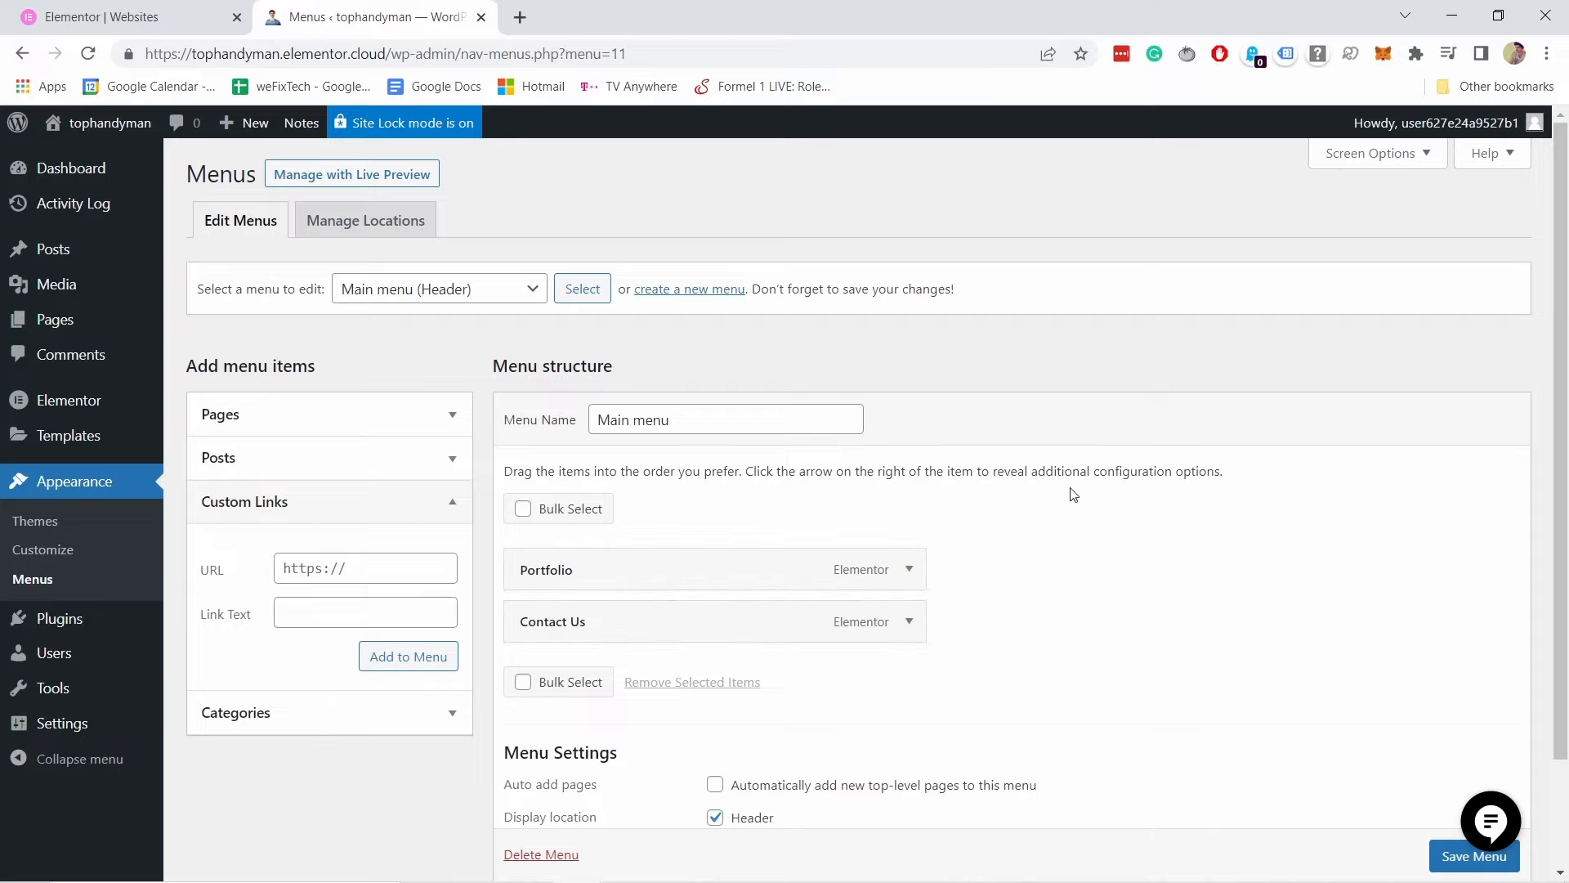
Step: Save Main menu with its Portfolio and Contact Us items
{"action": "scroll", "coordinate": [1073, 495], "scroll_direction": "down", "scroll_amount": 2}
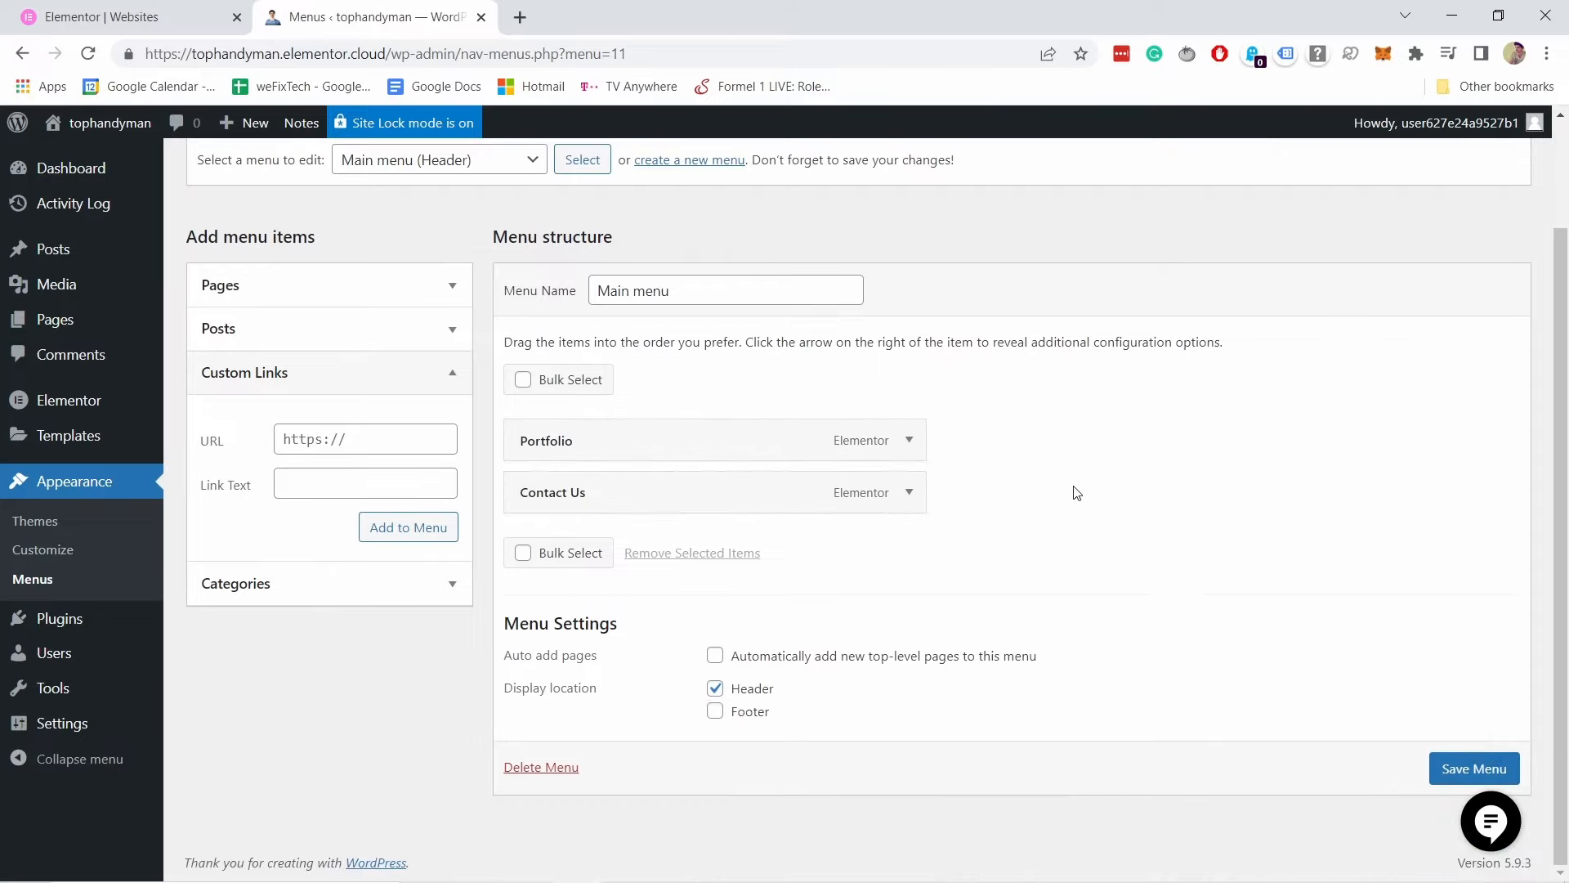
{"action": "left_click", "coordinate": [1449, 773]}
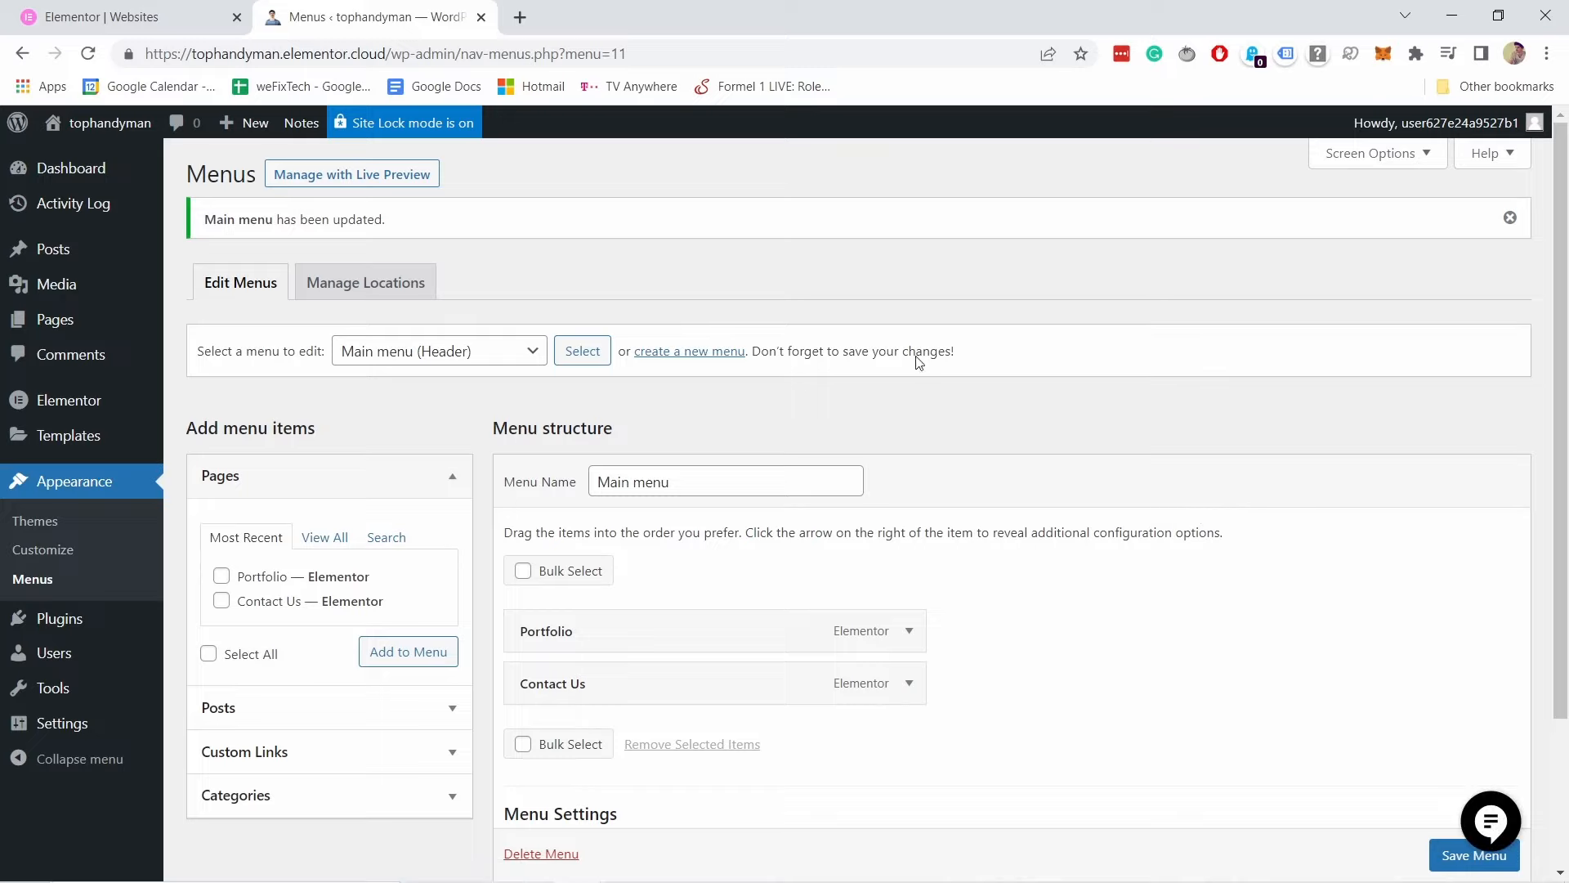
Step: Open the Home page in Elementor and start editing its header
{"action": "mouse_move", "coordinate": [57, 319]}
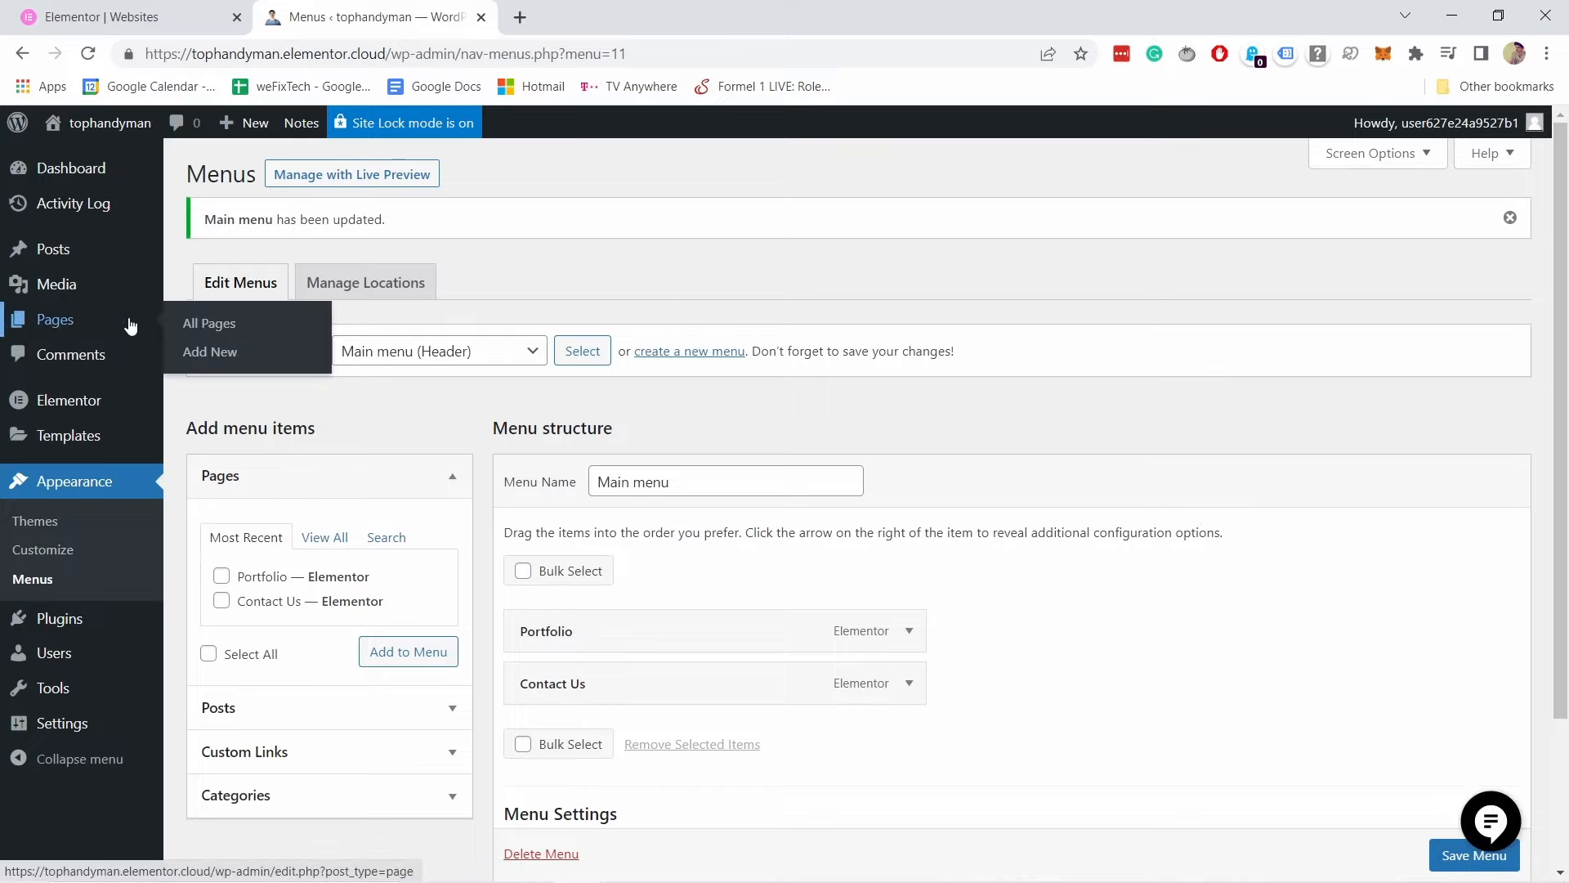
{"action": "left_click", "coordinate": [216, 327]}
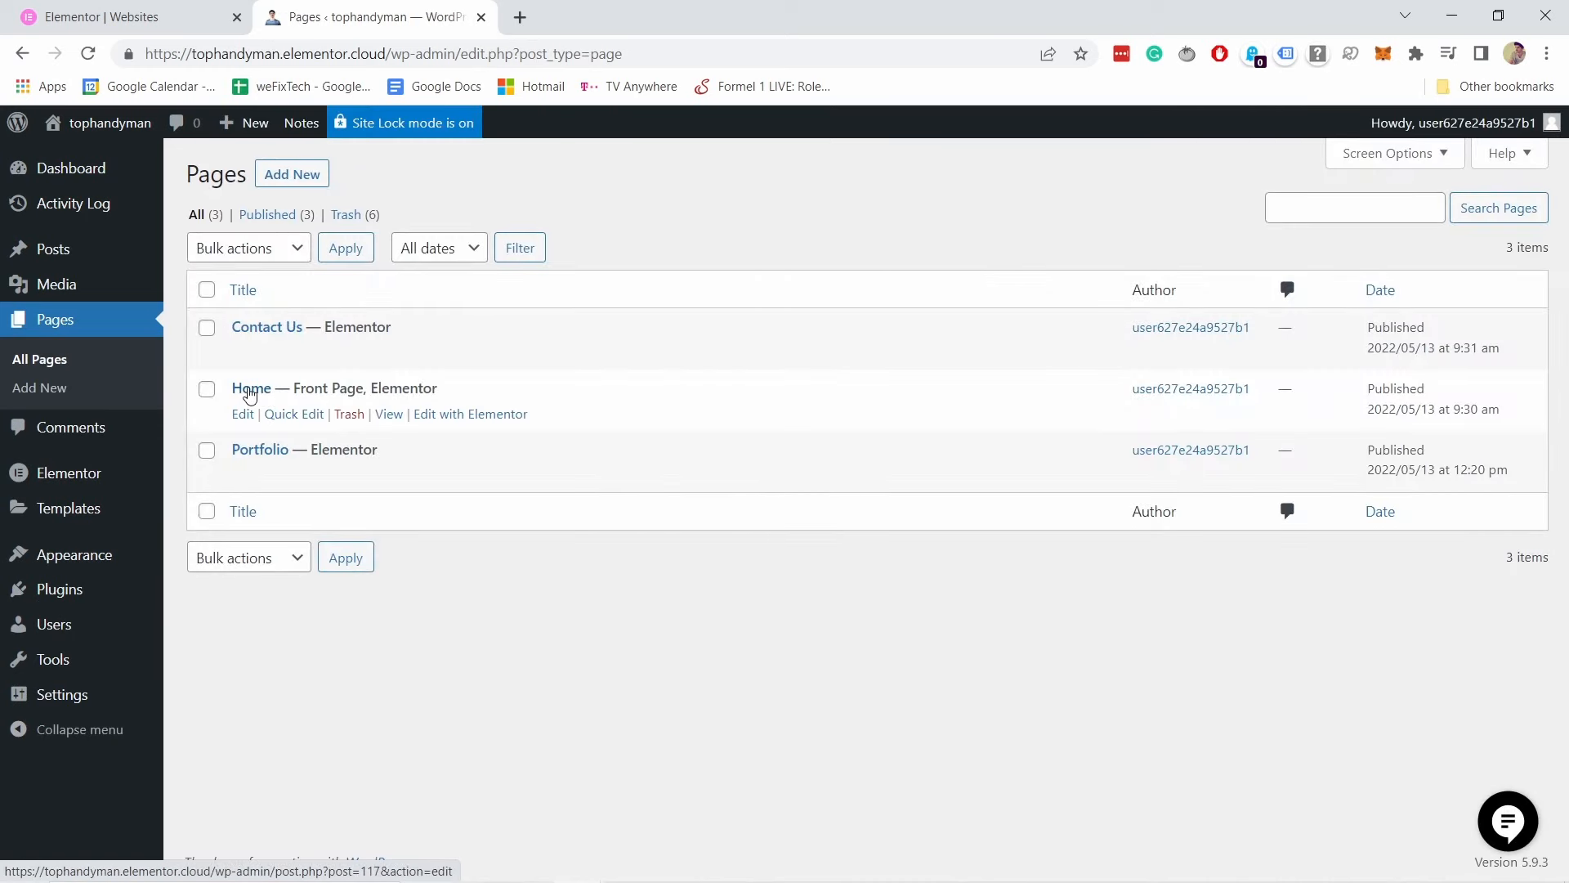
{"action": "left_click", "coordinate": [472, 416]}
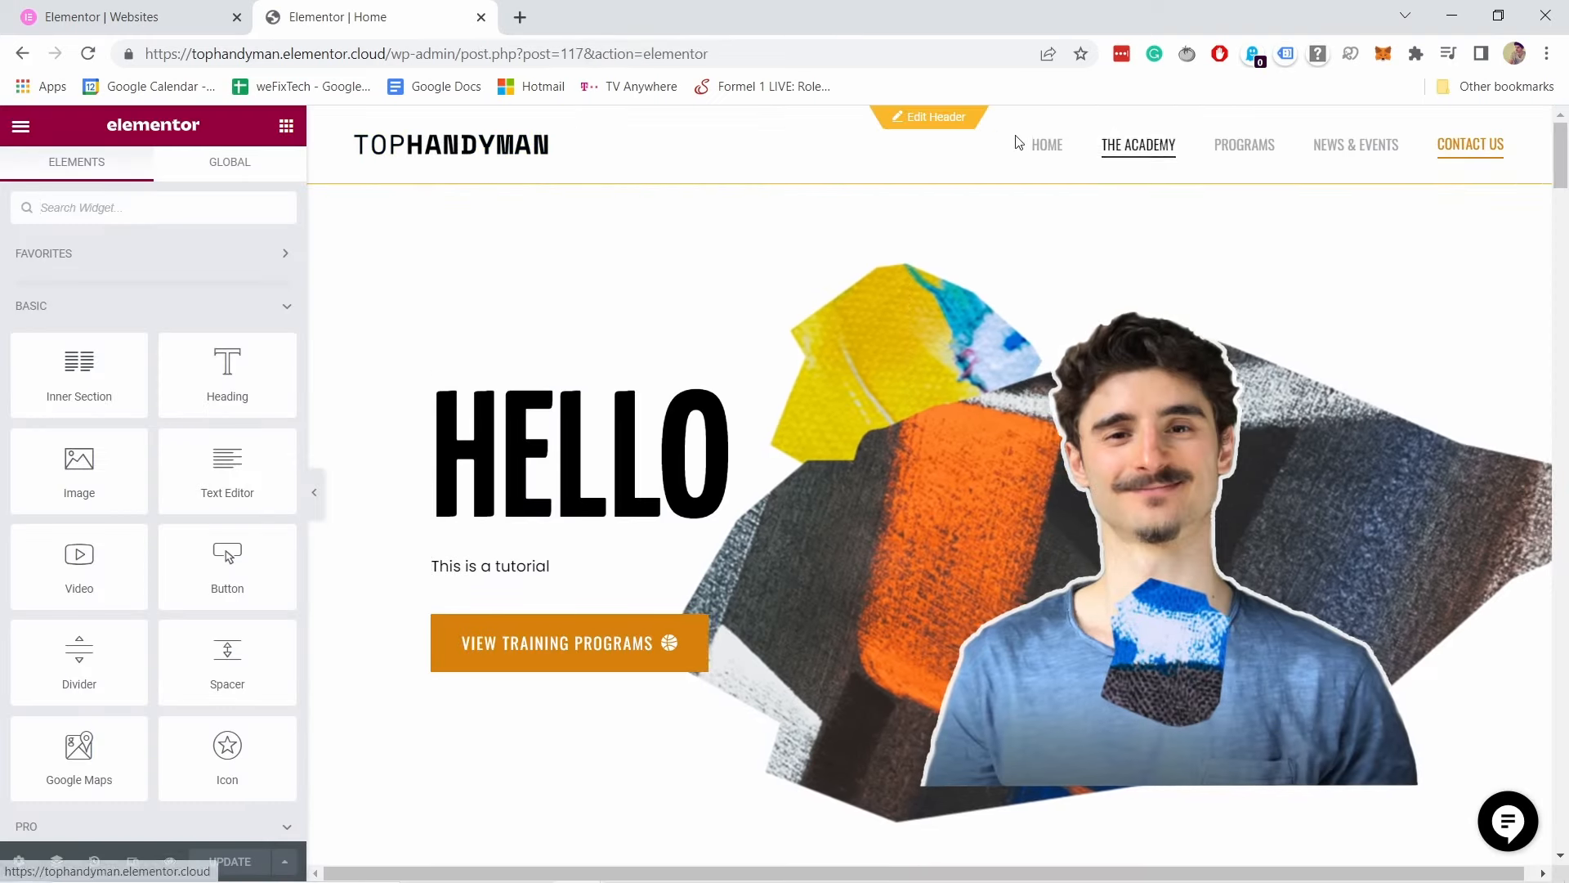
{"action": "left_click", "coordinate": [924, 123]}
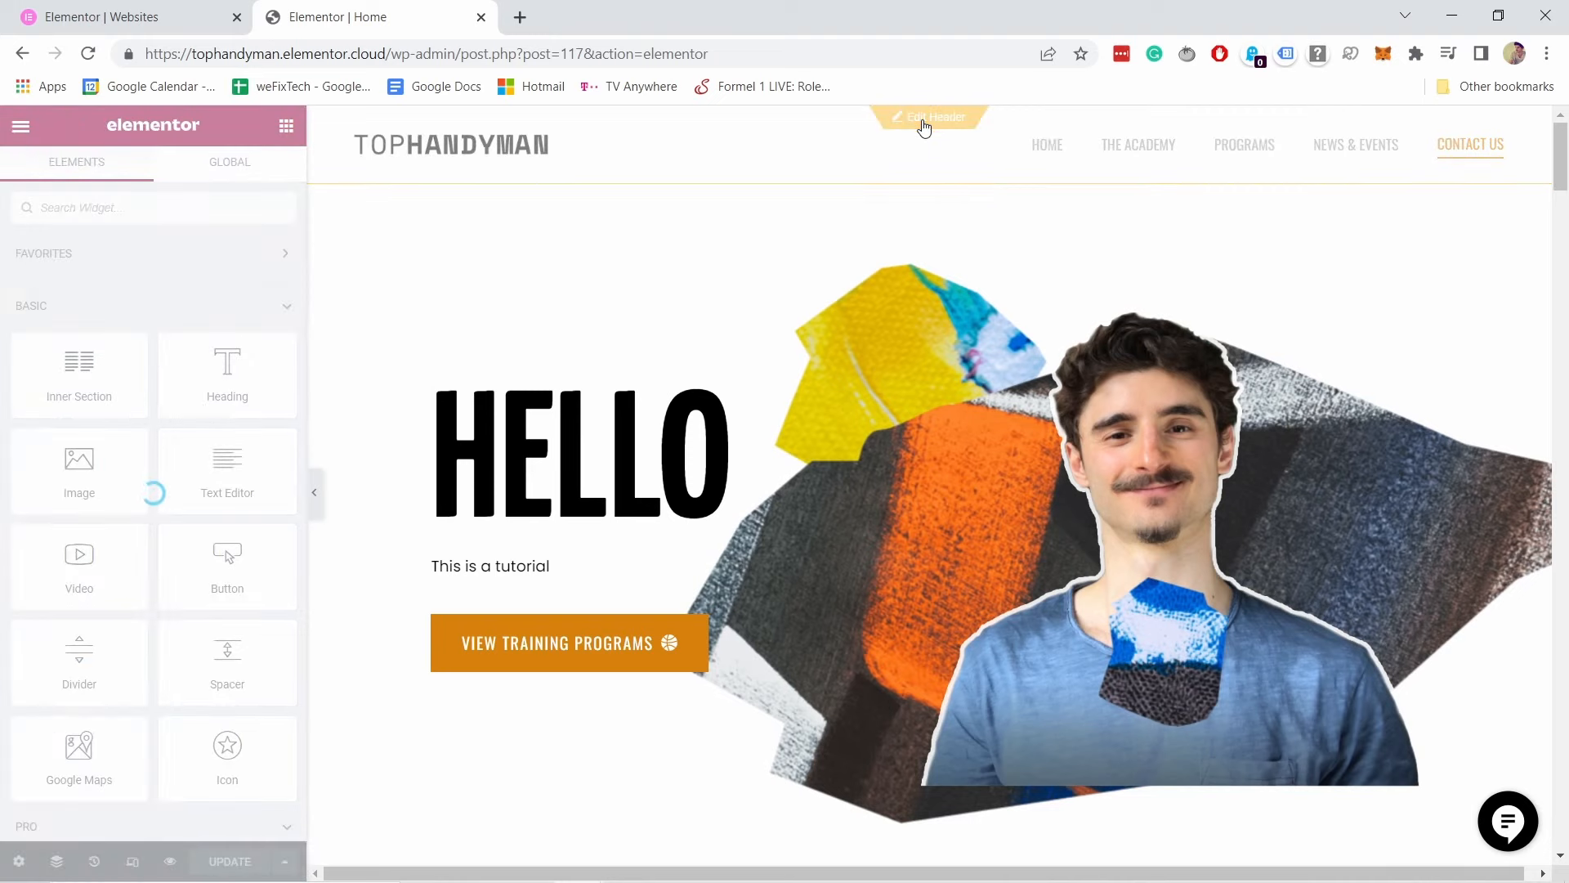
Step: Set the header's navigation widget to use Main menu and update the header
{"action": "right_click", "coordinate": [1144, 148]}
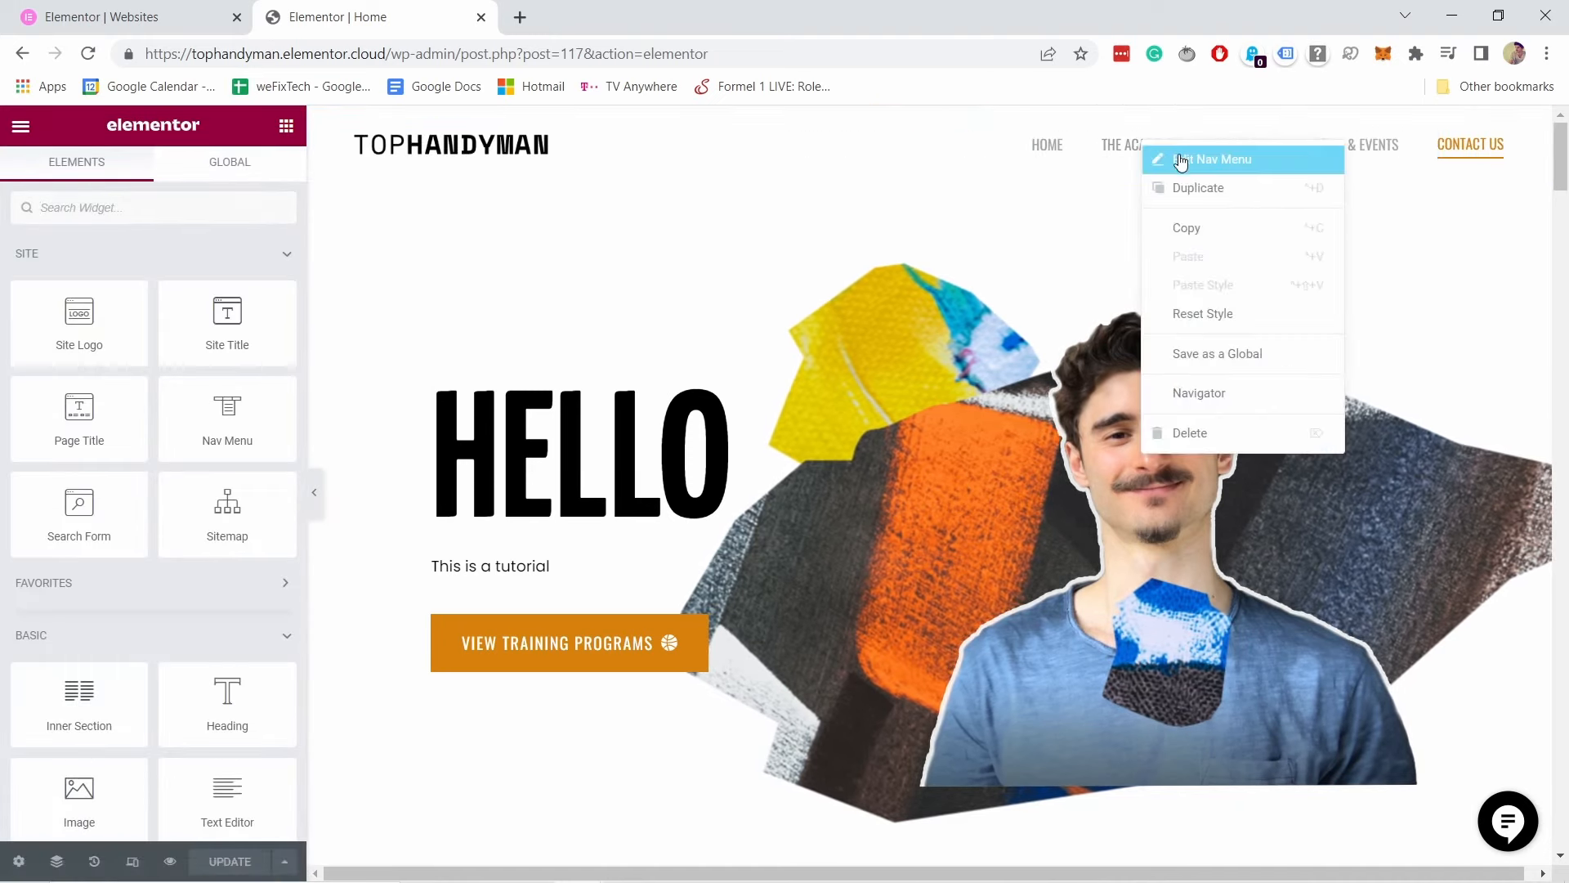
{"action": "left_click", "coordinate": [1194, 161]}
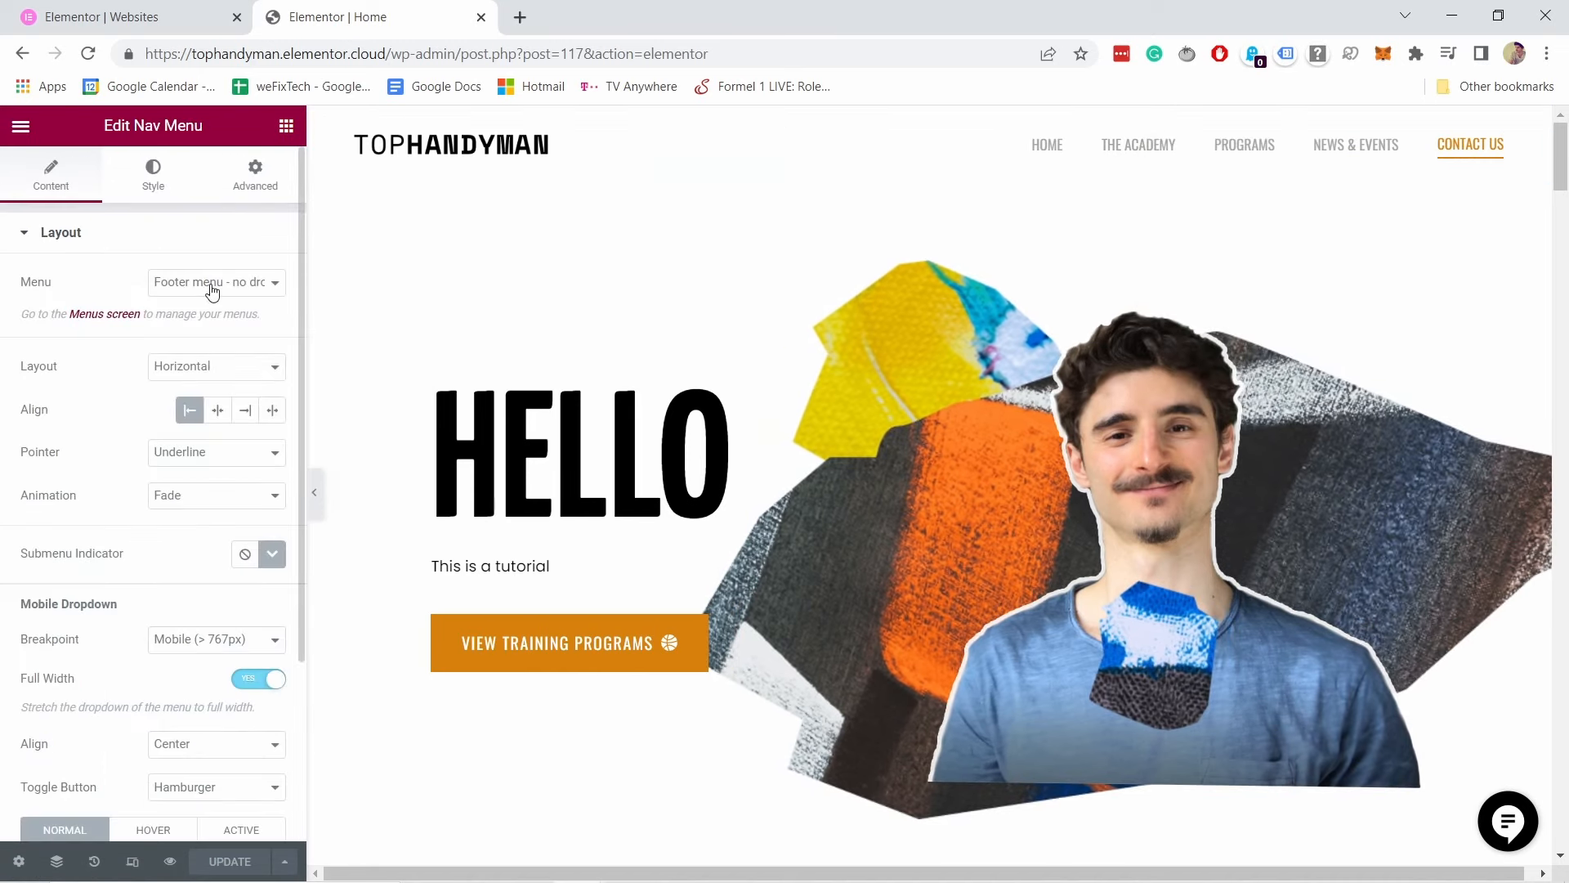
{"action": "left_click", "coordinate": [214, 288]}
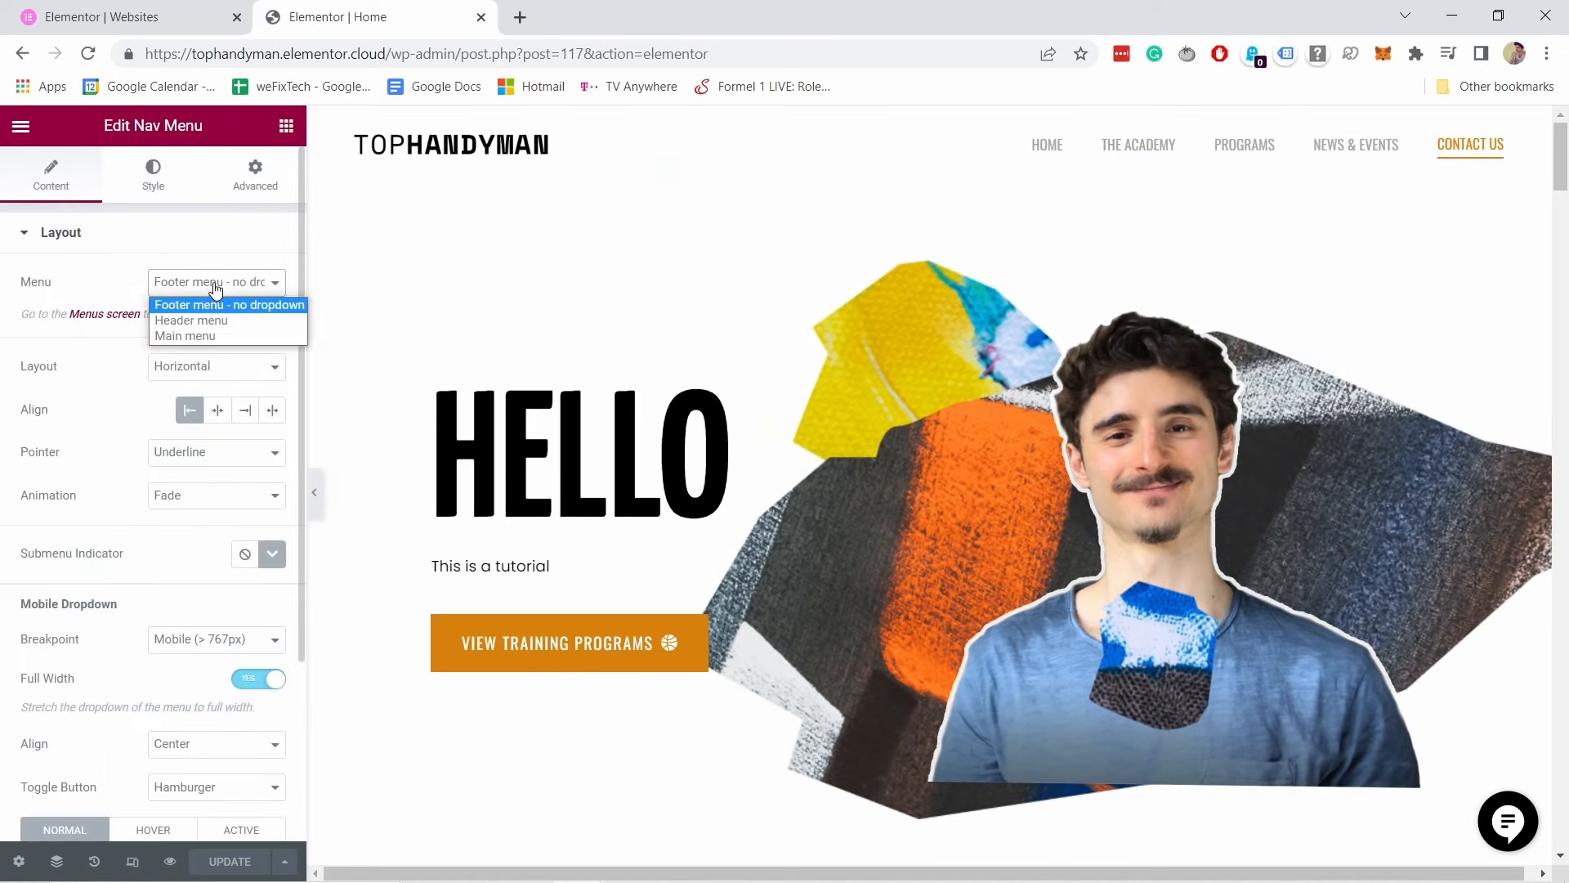
{"action": "left_click", "coordinate": [185, 336]}
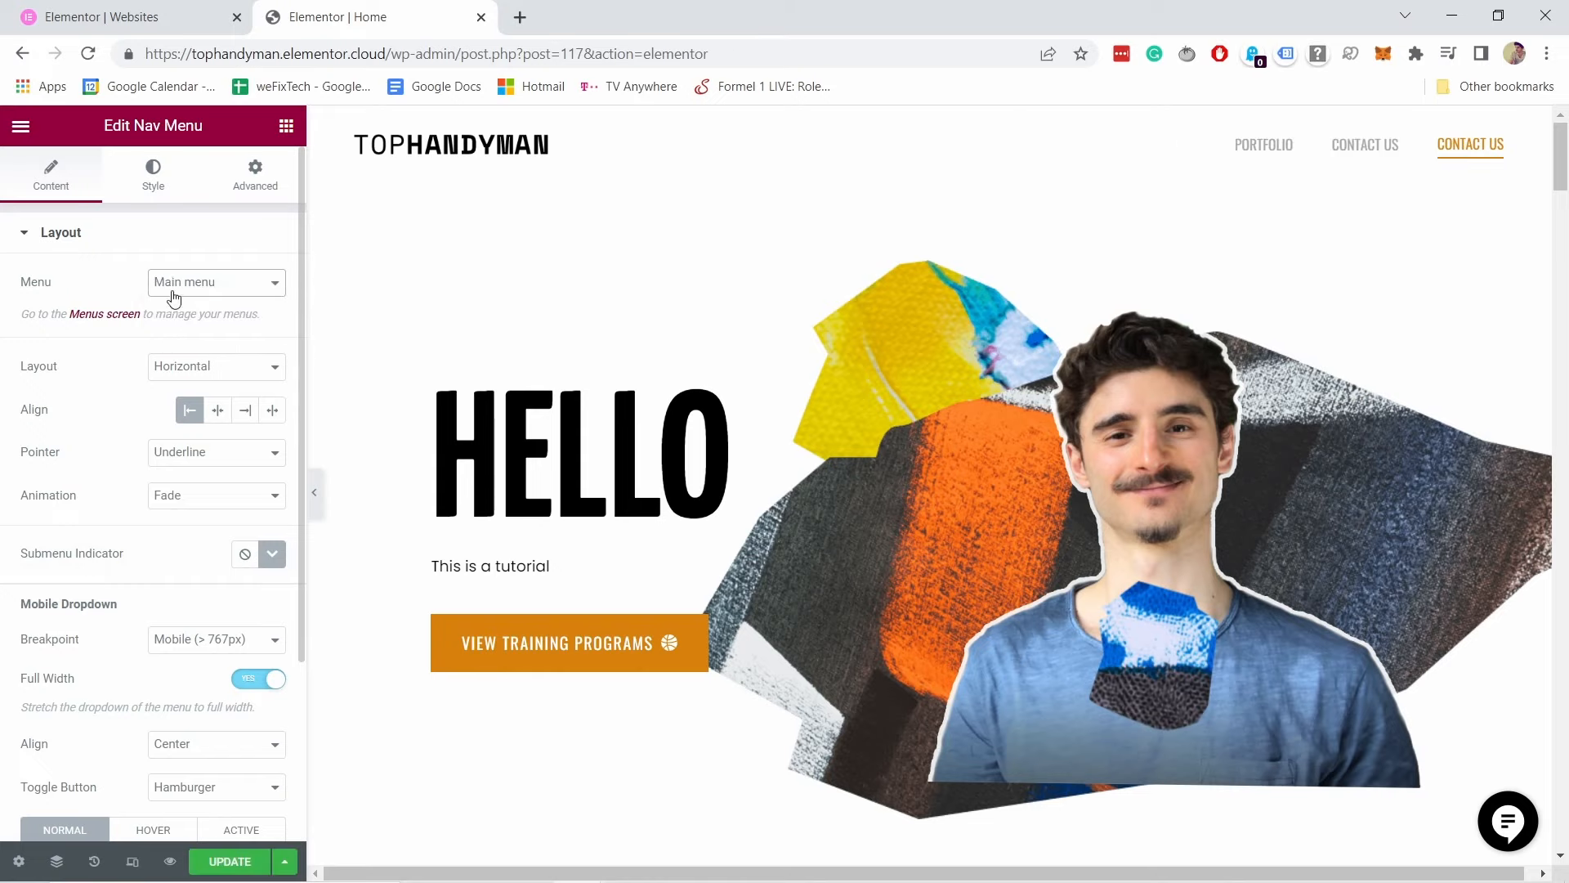
{"action": "left_click", "coordinate": [232, 865]}
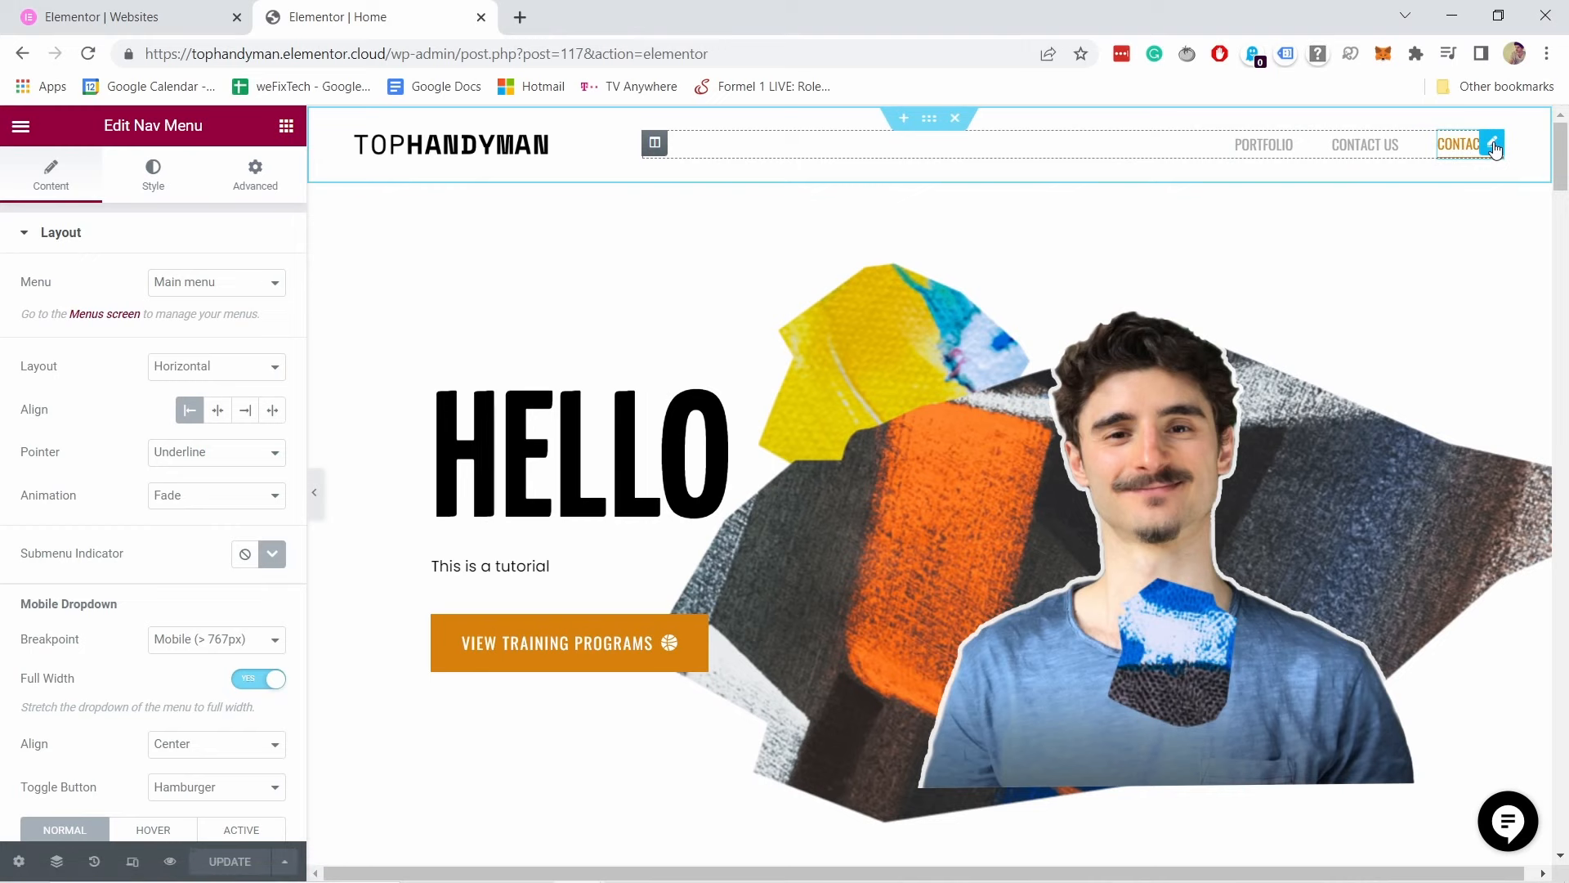
Step: Delete the orange Contact Us button beside the header's navigation menu
{"action": "left_click", "coordinate": [1493, 147]}
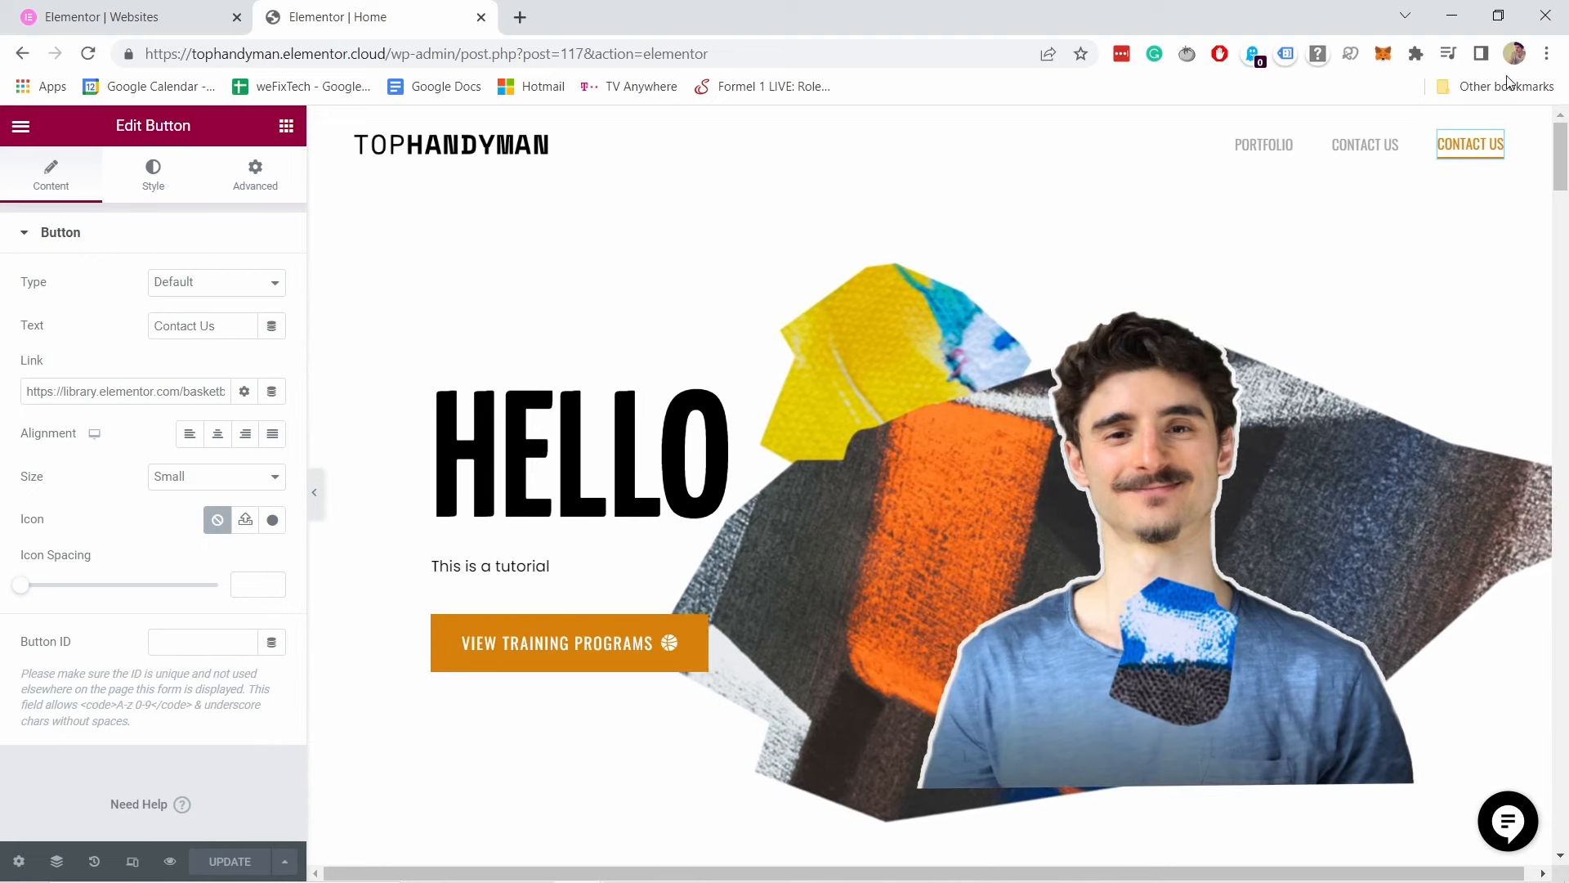
{"action": "right_click", "coordinate": [1478, 153]}
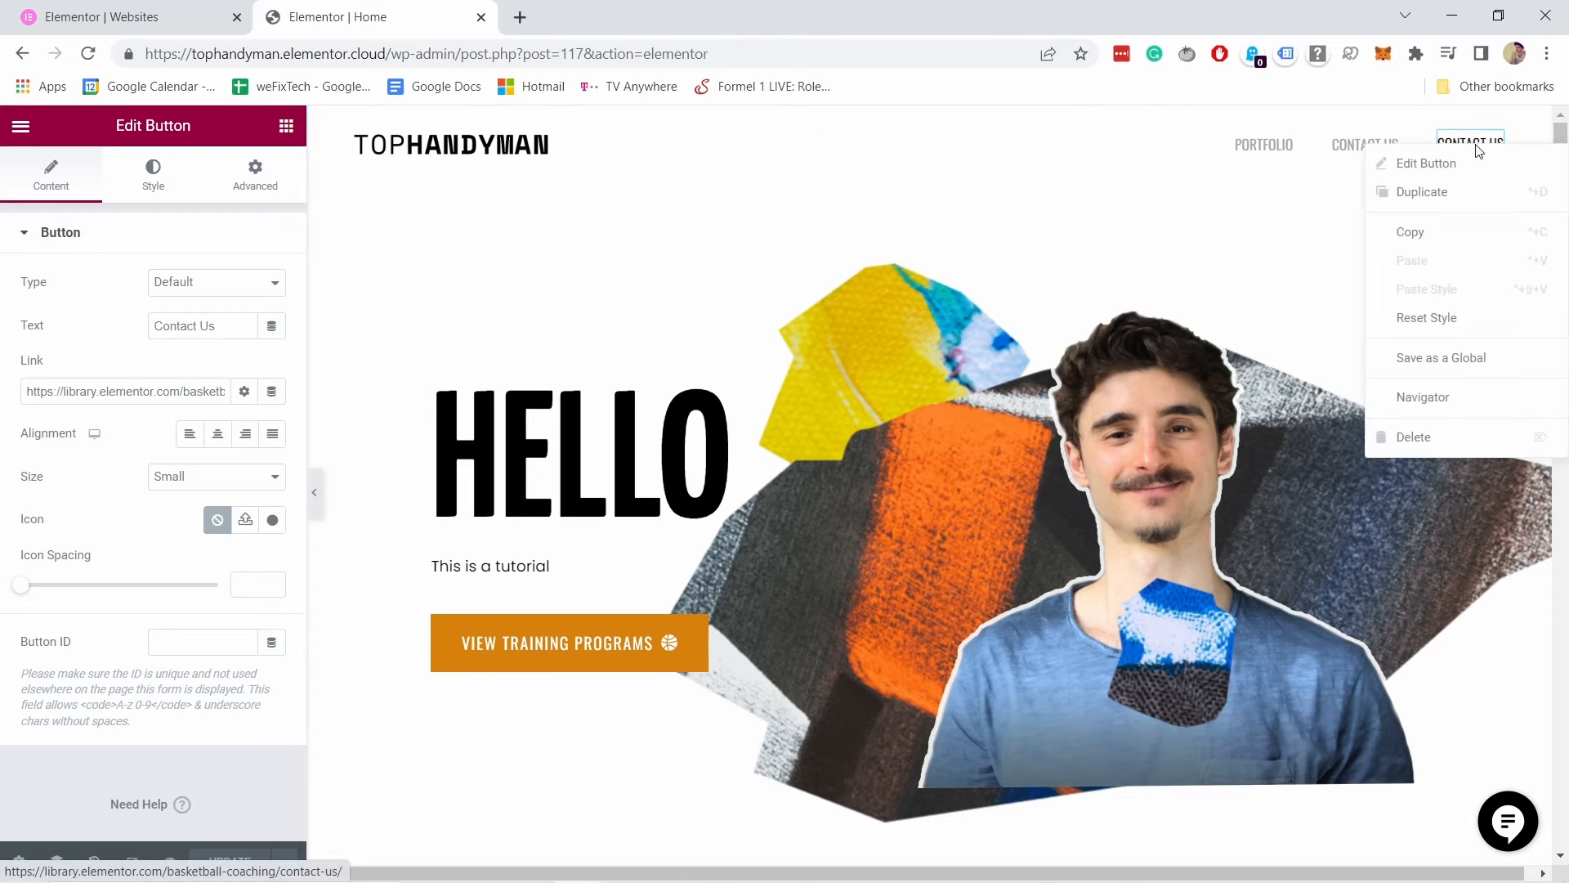
{"action": "left_click", "coordinate": [1452, 435]}
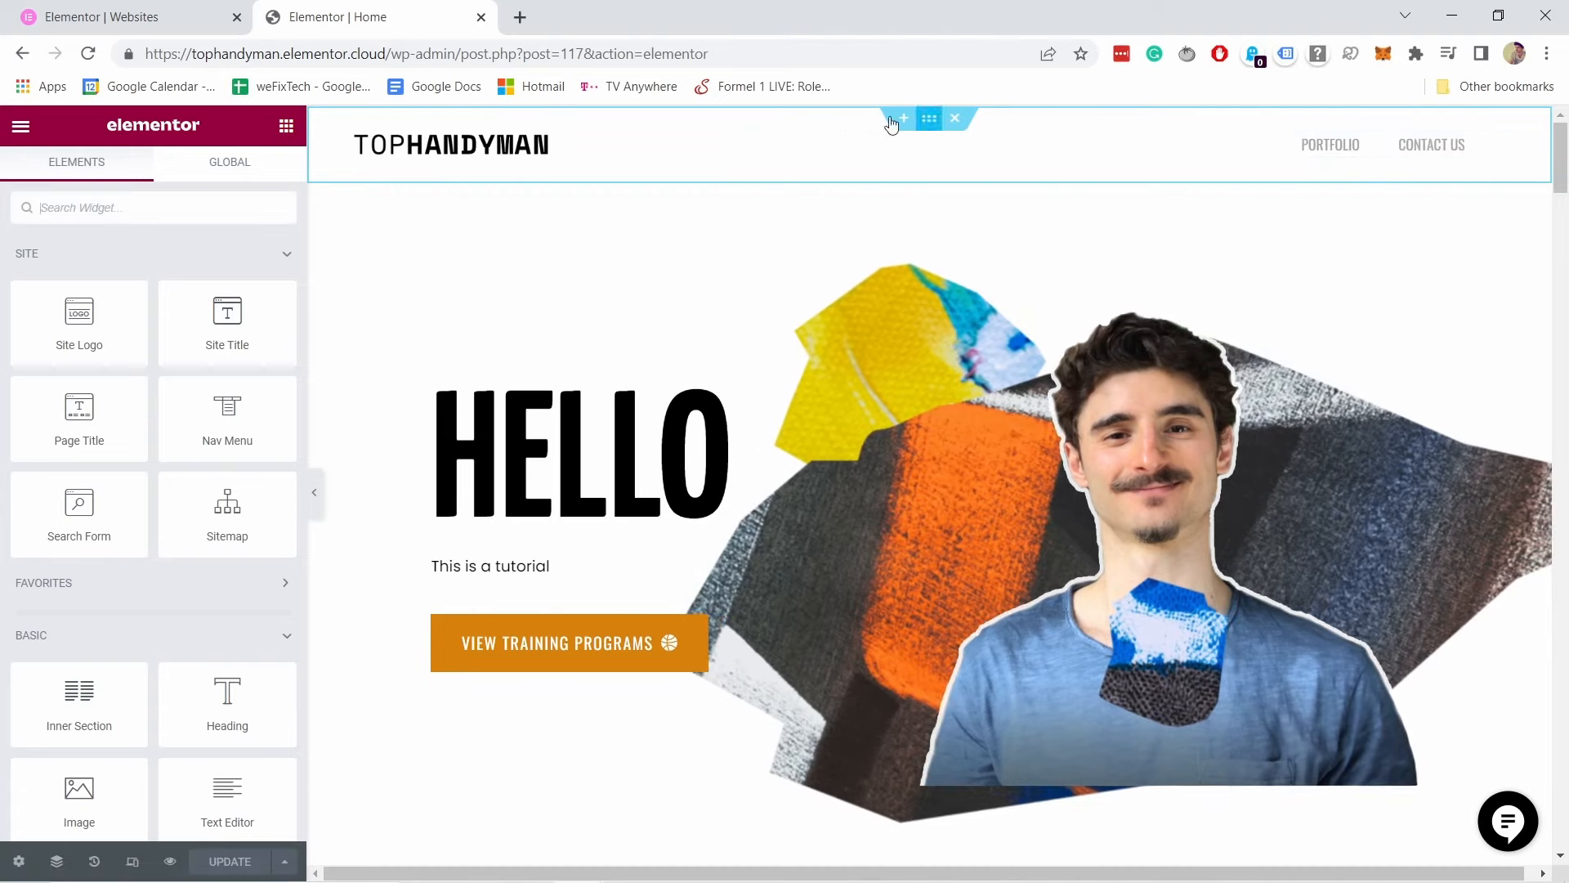
Step: Switch from editing the header to editing the site footer beneath the Home page
{"action": "scroll", "coordinate": [921, 234], "scroll_direction": "down", "scroll_amount": 20}
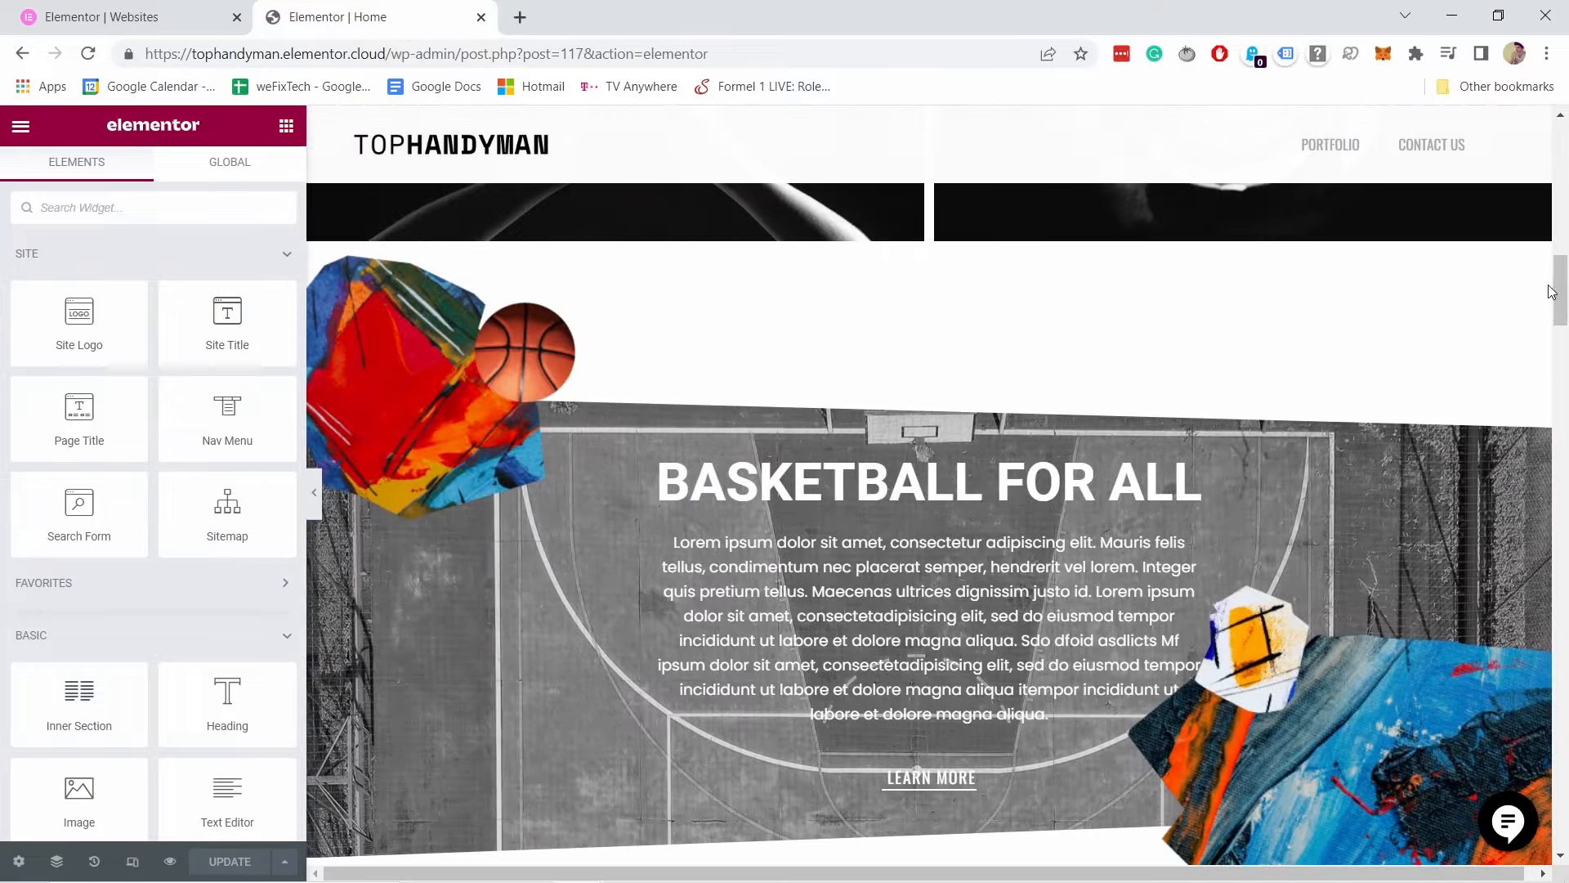
{"action": "scroll", "coordinate": [1567, 383], "scroll_direction": "down", "scroll_amount": 15}
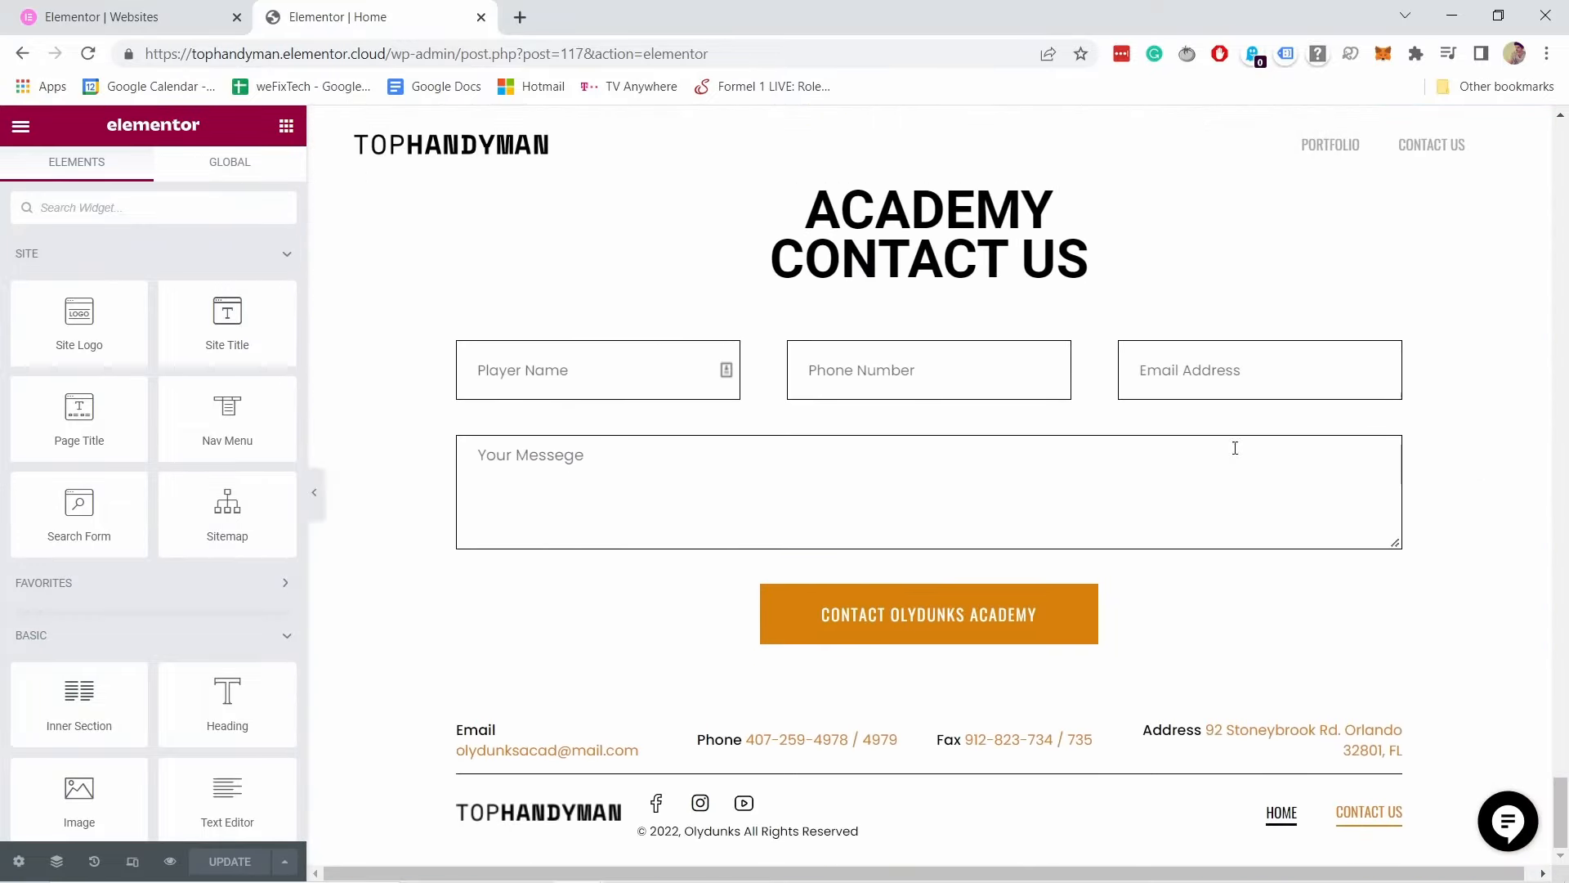
{"action": "scroll", "coordinate": [944, 313], "scroll_direction": "up", "scroll_amount": 5}
{"action": "scroll", "coordinate": [586, 279], "scroll_direction": "down", "scroll_amount": 5}
{"action": "scroll", "coordinate": [788, 470], "scroll_direction": "up", "scroll_amount": 6}
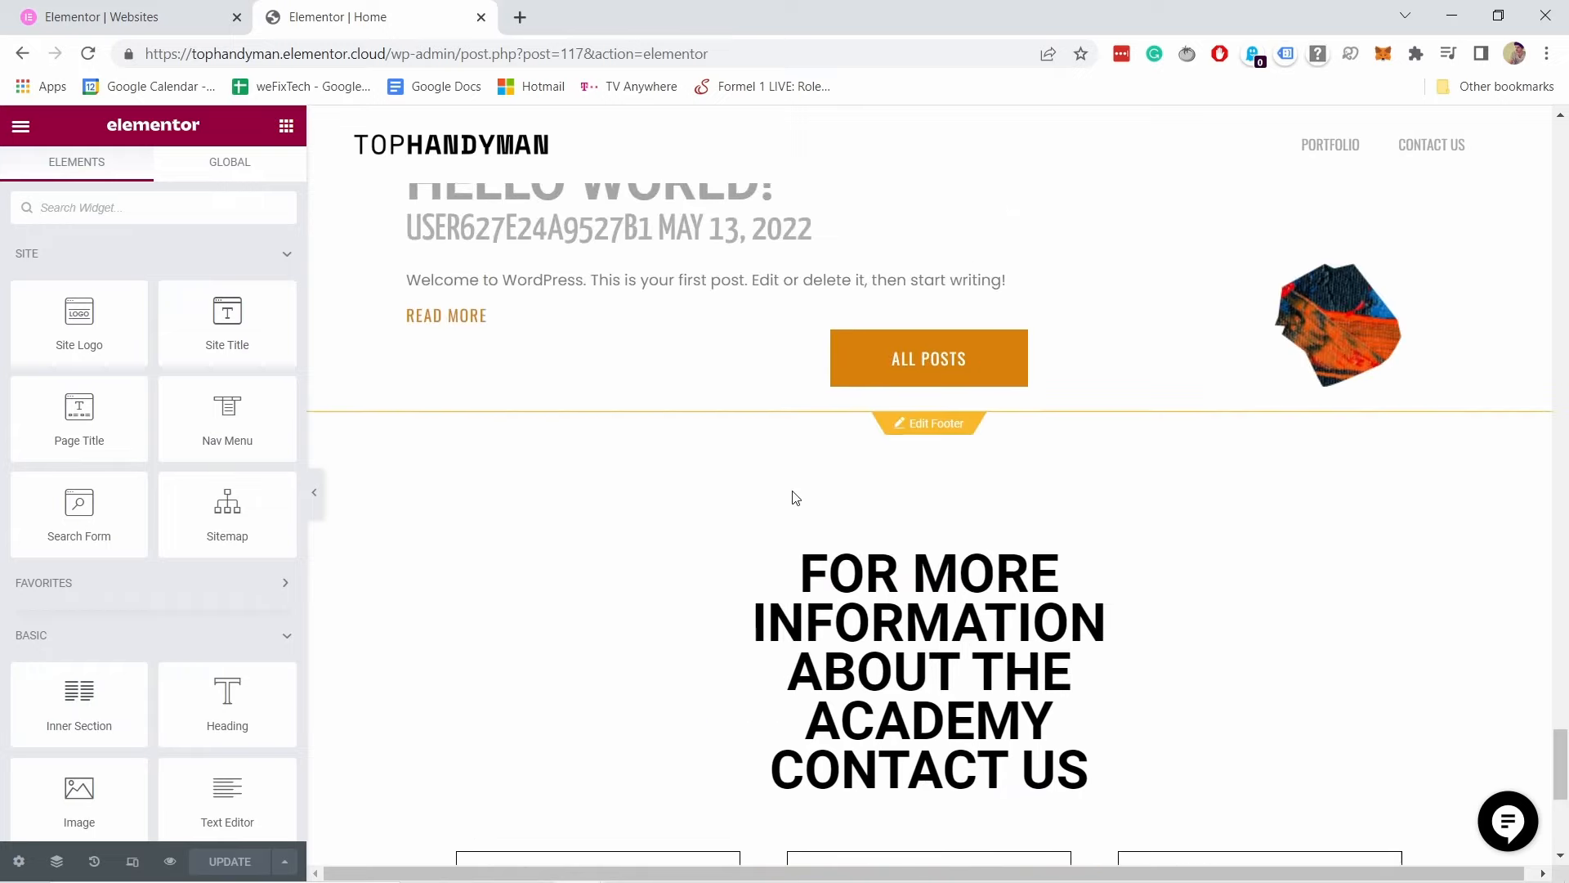
{"action": "left_click", "coordinate": [920, 423]}
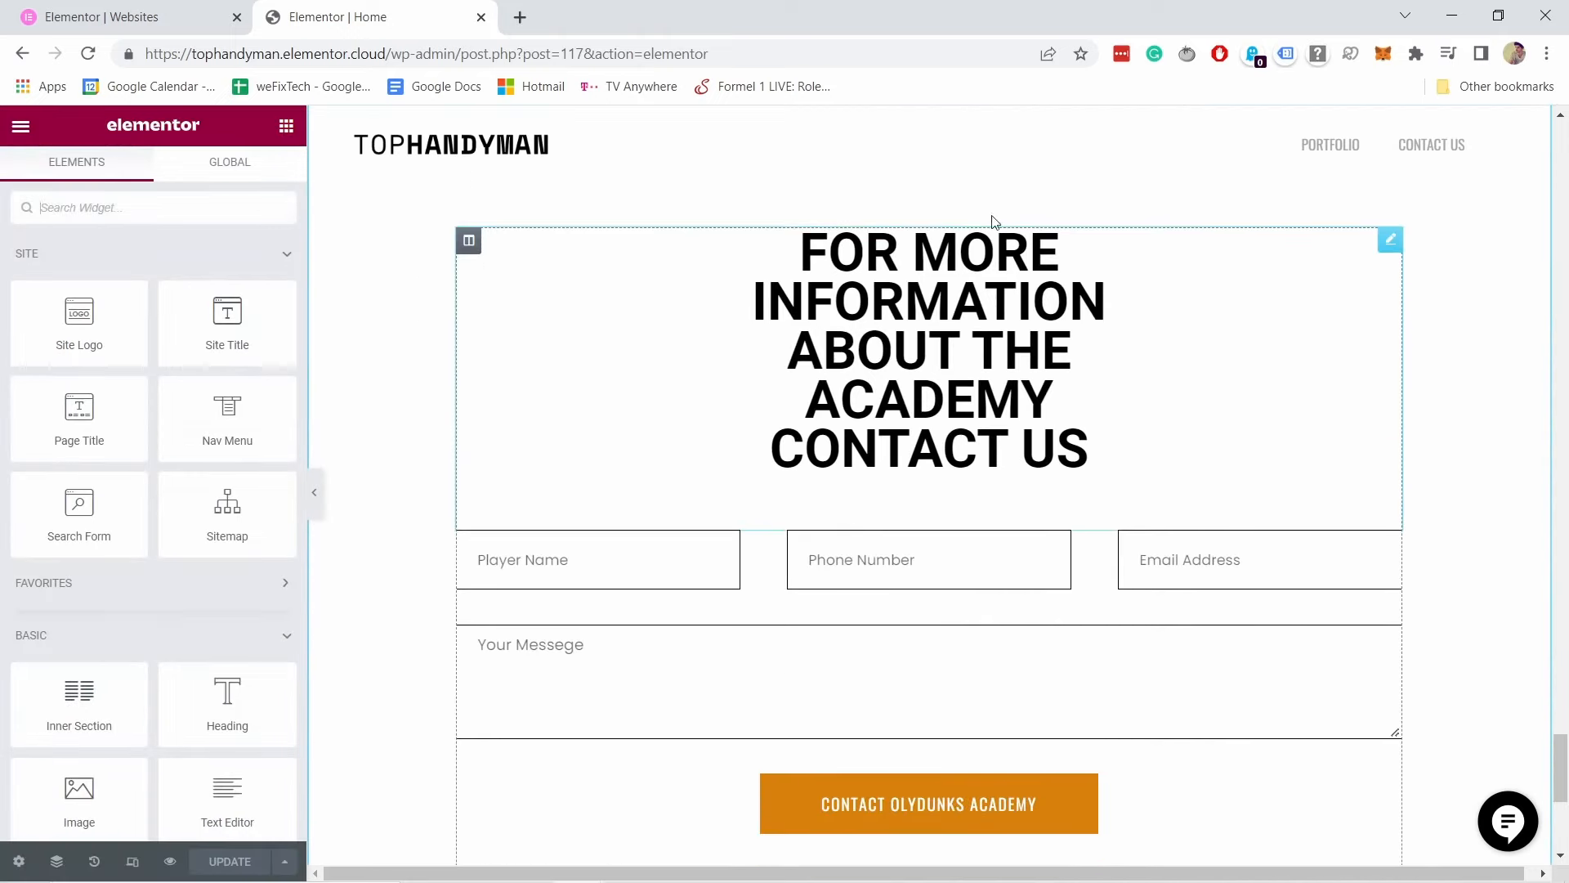
Step: Examine the footer's contact form, including its form fields and the email settings for submissions
{"action": "scroll", "coordinate": [899, 409], "scroll_direction": "down", "scroll_amount": 5}
{"action": "scroll", "coordinate": [828, 431], "scroll_direction": "down", "scroll_amount": 1}
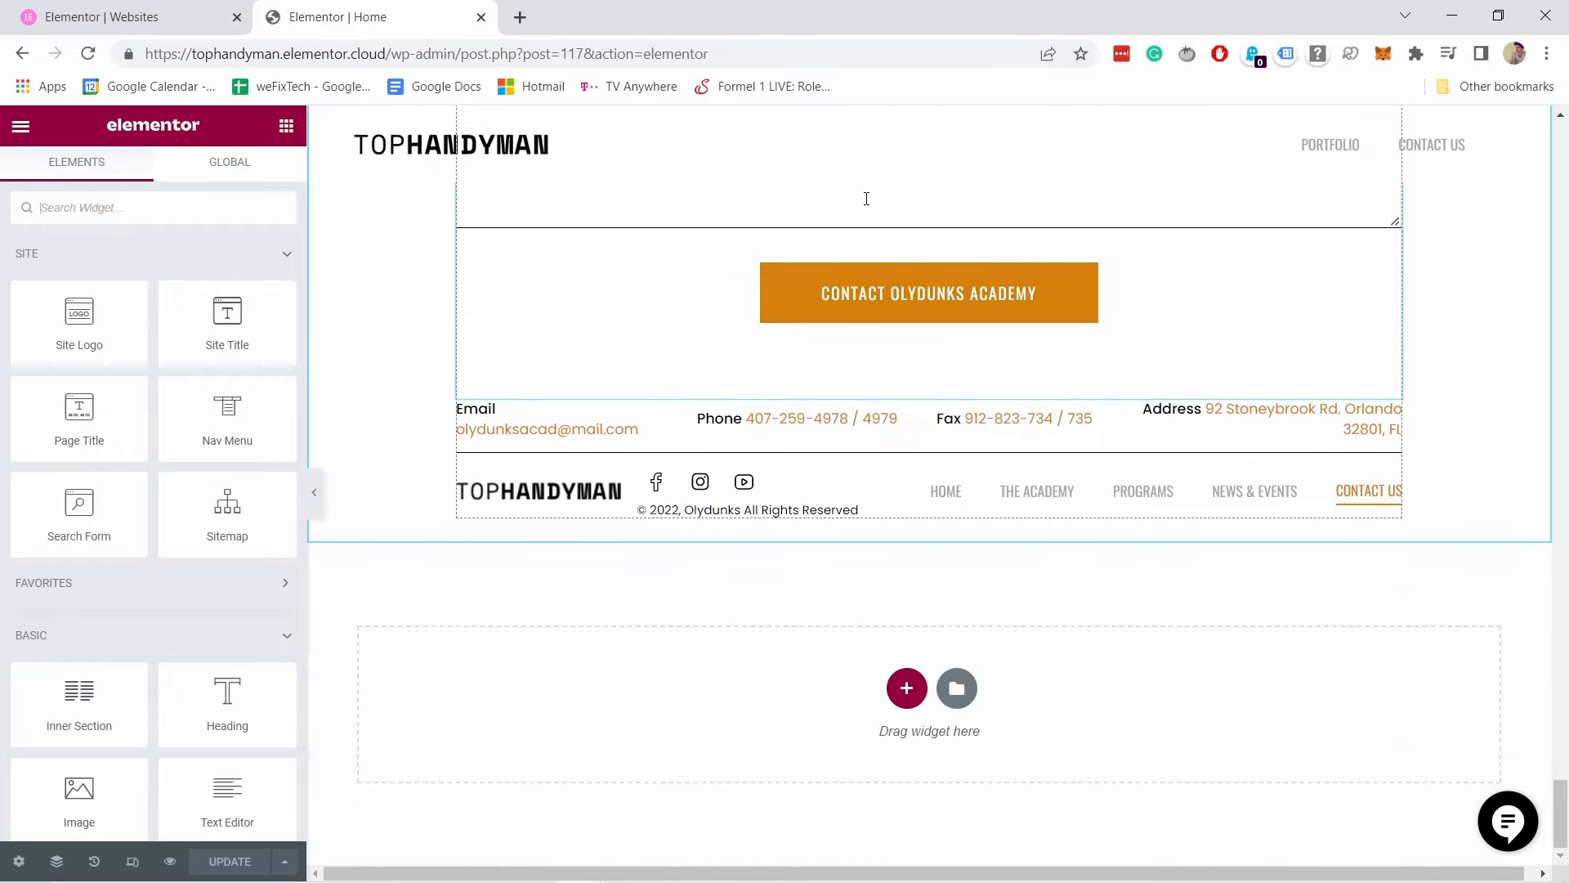
{"action": "scroll", "coordinate": [1005, 388], "scroll_direction": "up", "scroll_amount": 6}
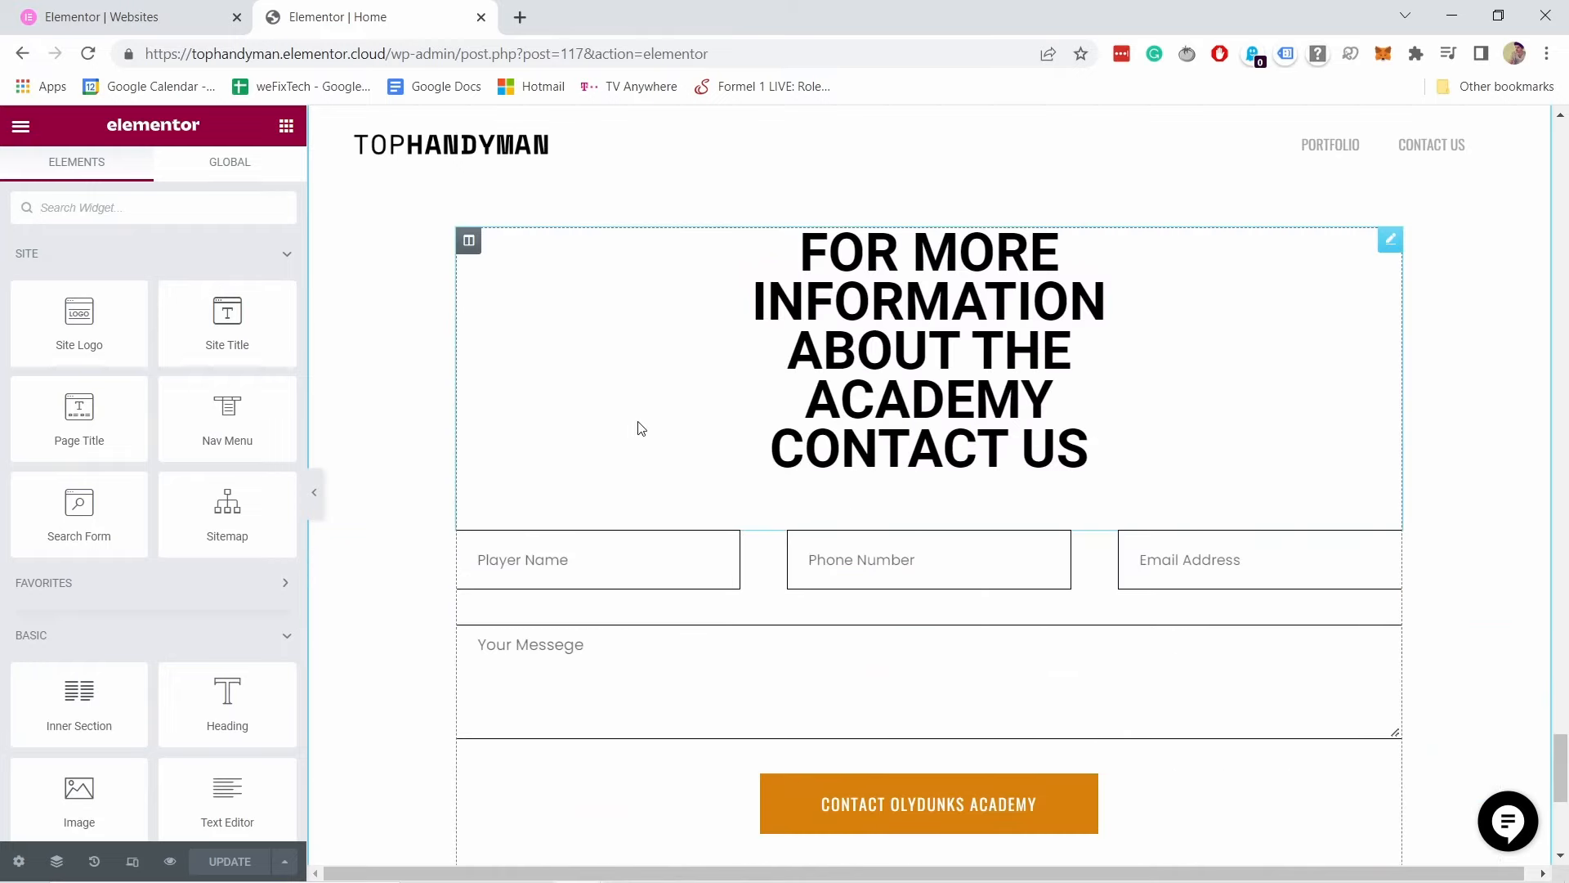
{"action": "scroll", "coordinate": [640, 429], "scroll_direction": "down", "scroll_amount": 1}
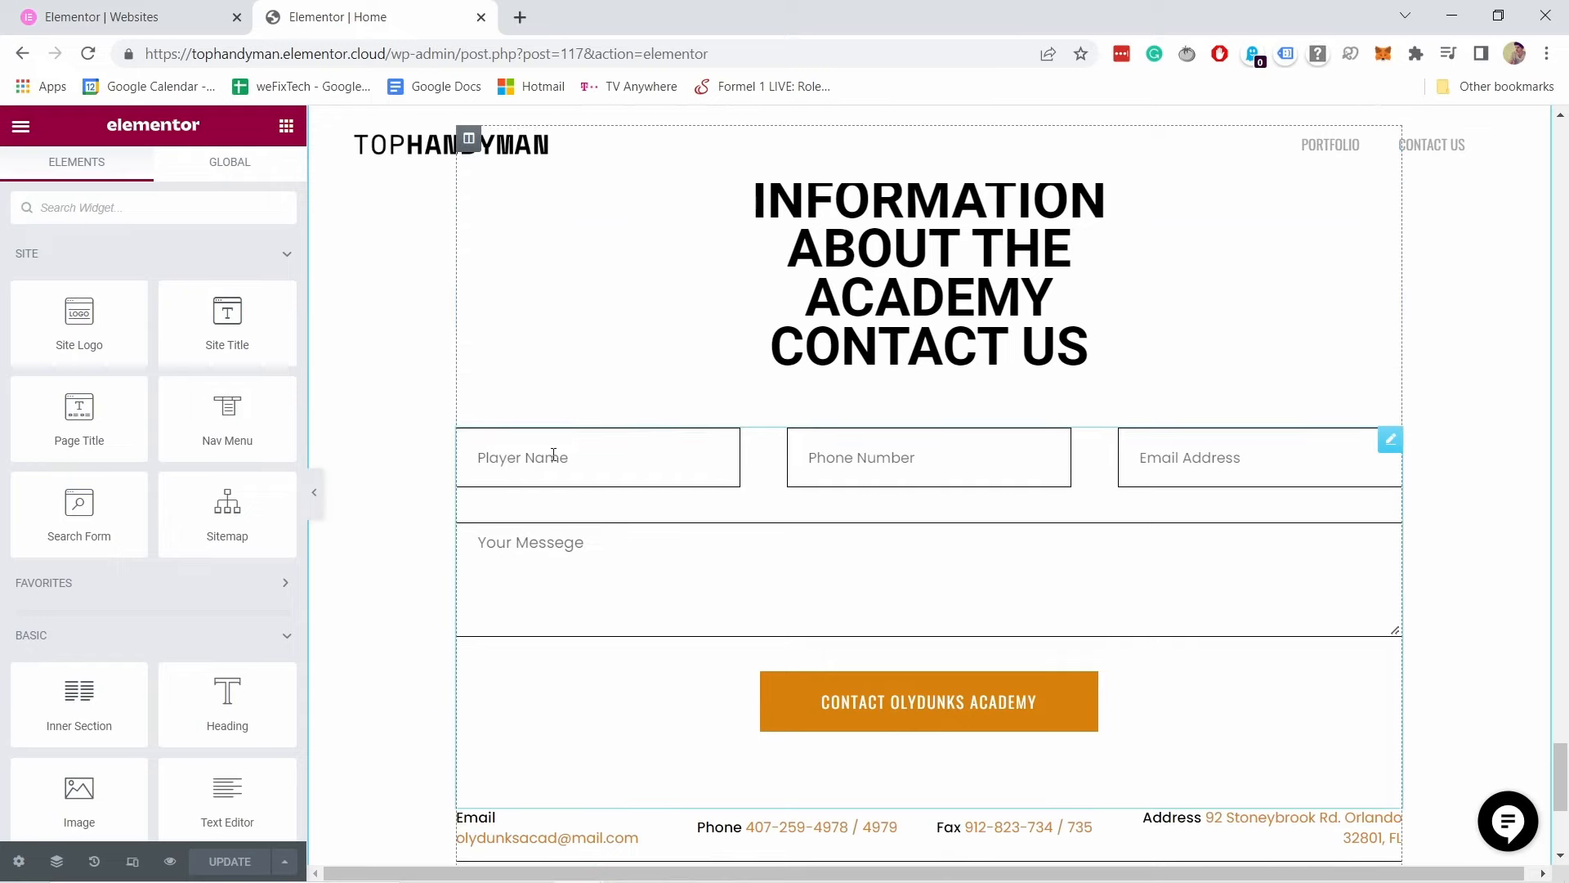
{"action": "left_click", "coordinate": [553, 456]}
{"action": "right_click", "coordinate": [537, 455]}
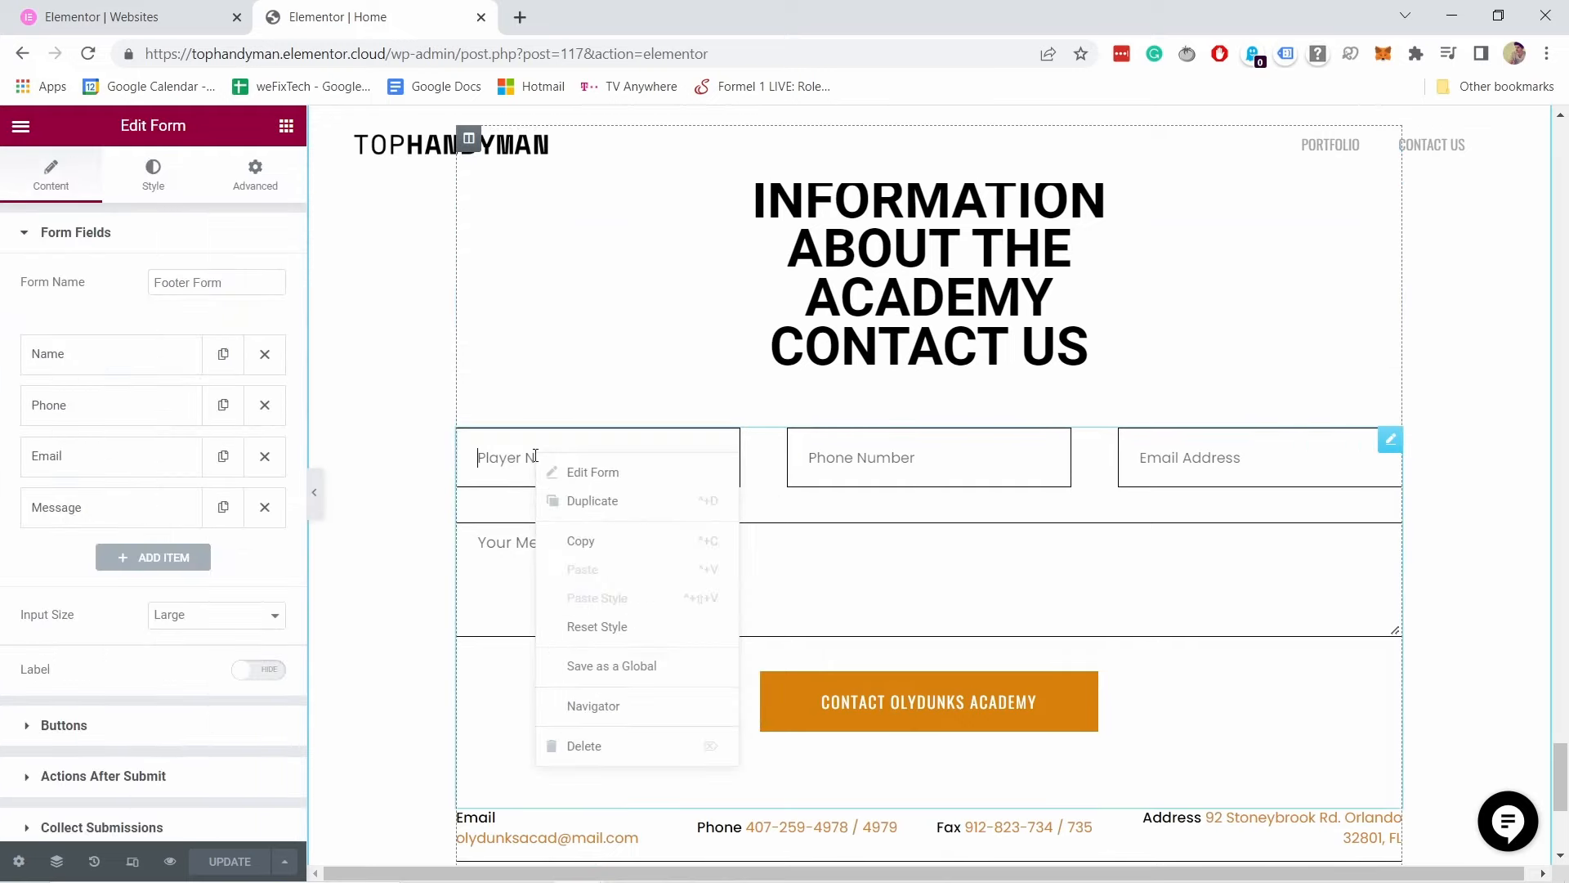
{"action": "left_click", "coordinate": [579, 481]}
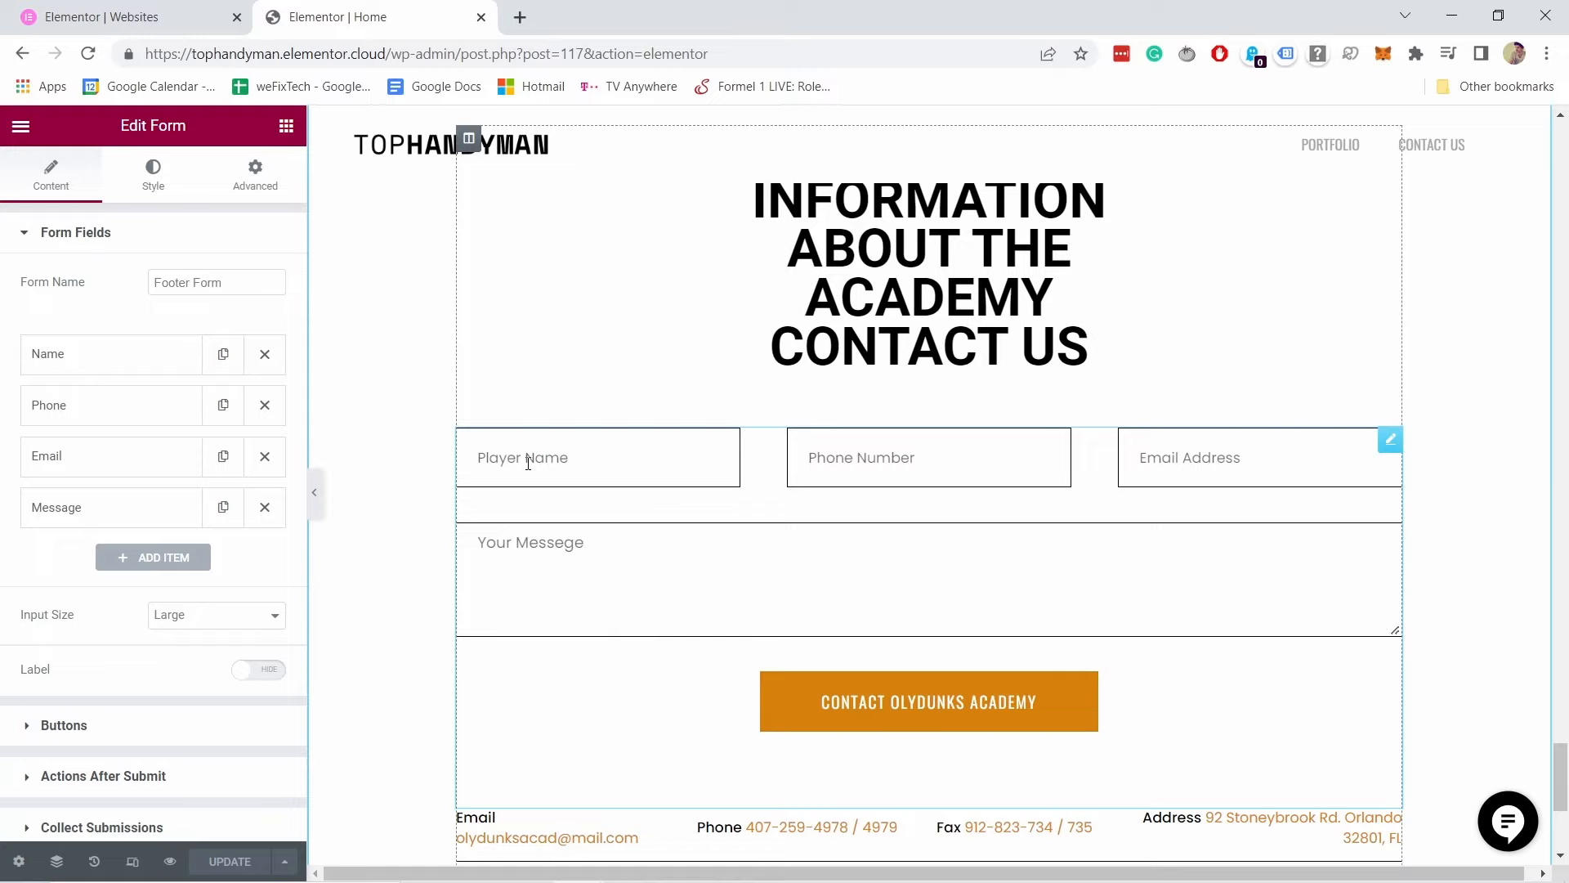
{"action": "scroll", "coordinate": [168, 393], "scroll_direction": "down", "scroll_amount": 4}
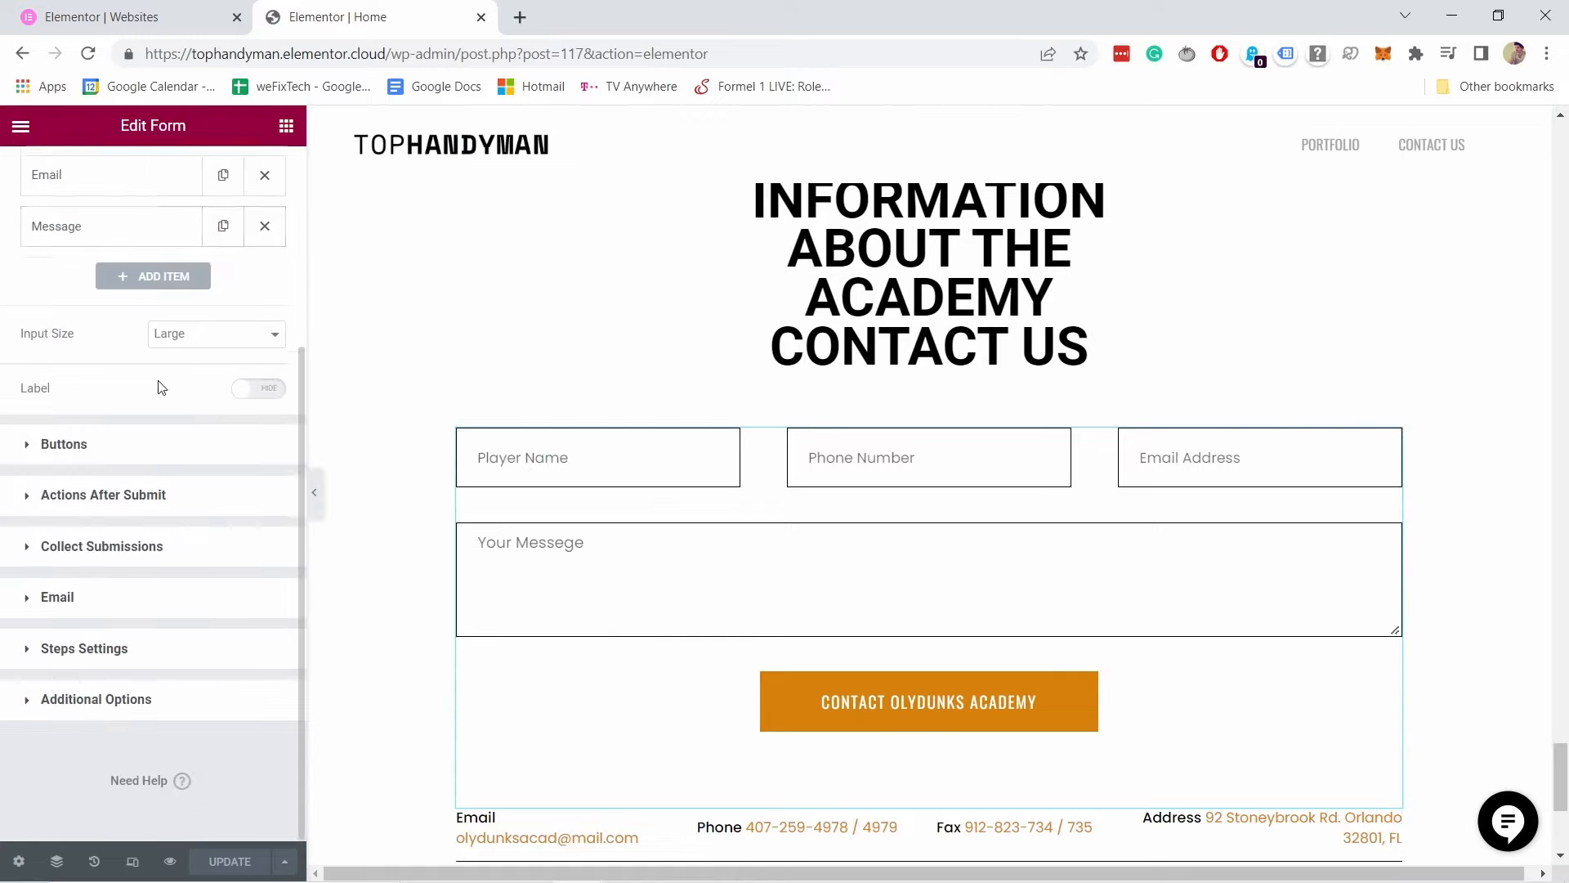
{"action": "scroll", "coordinate": [170, 364], "scroll_direction": "up", "scroll_amount": 4}
{"action": "scroll", "coordinate": [168, 364], "scroll_direction": "down", "scroll_amount": 3}
{"action": "scroll", "coordinate": [135, 357], "scroll_direction": "up", "scroll_amount": 3}
{"action": "scroll", "coordinate": [104, 321], "scroll_direction": "down", "scroll_amount": 3}
{"action": "left_click", "coordinate": [77, 603]}
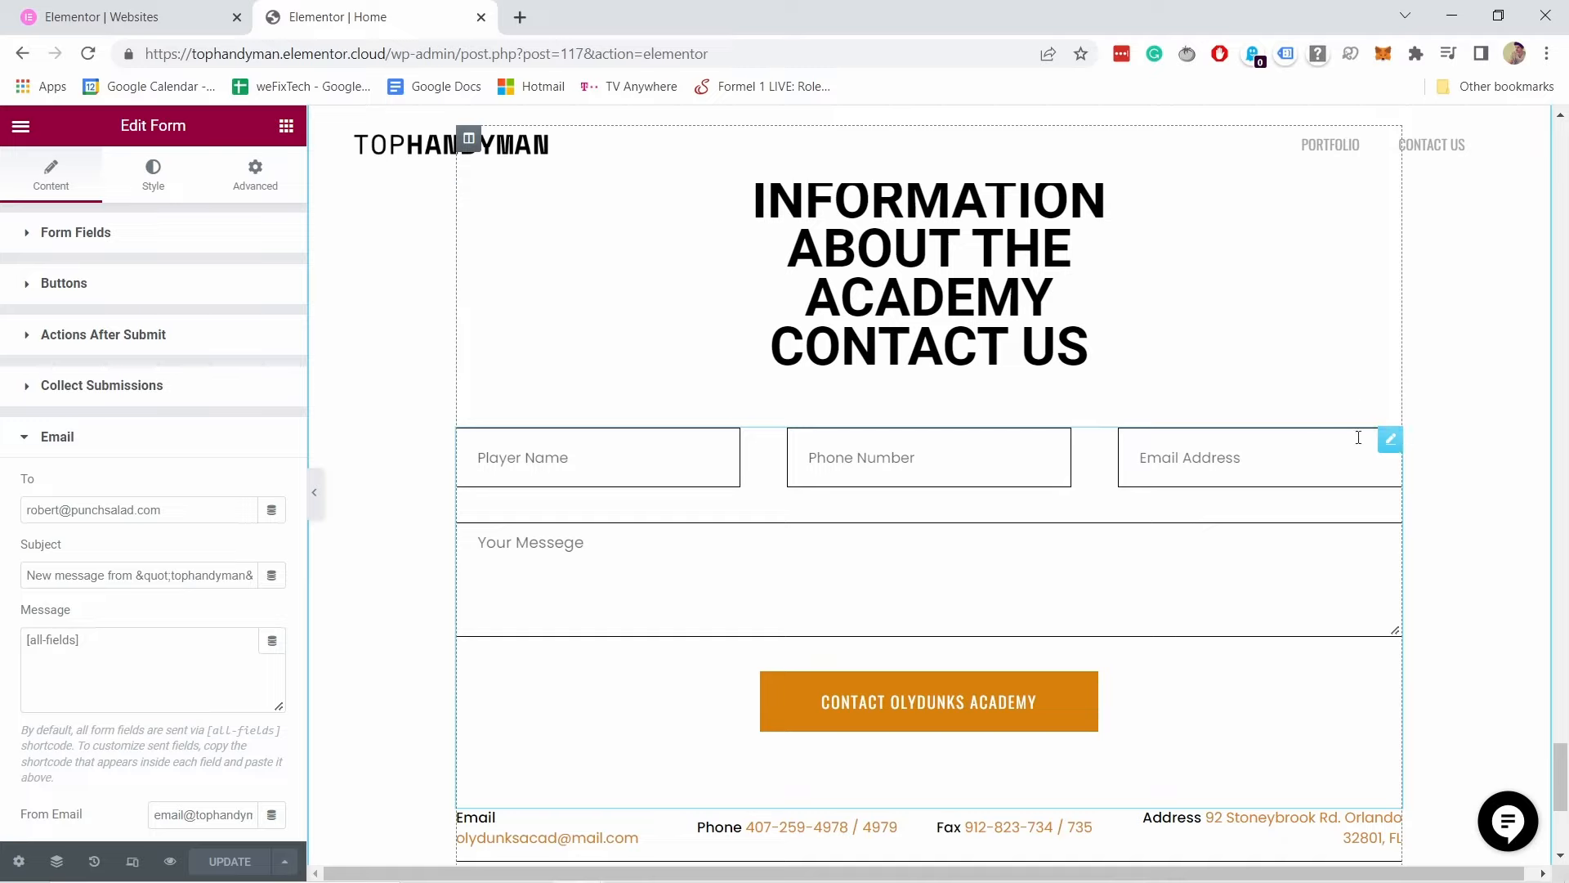
Step: Delete the "For more information about the academy contact us" heading and the contact form from the footer
{"action": "right_click", "coordinate": [1287, 248]}
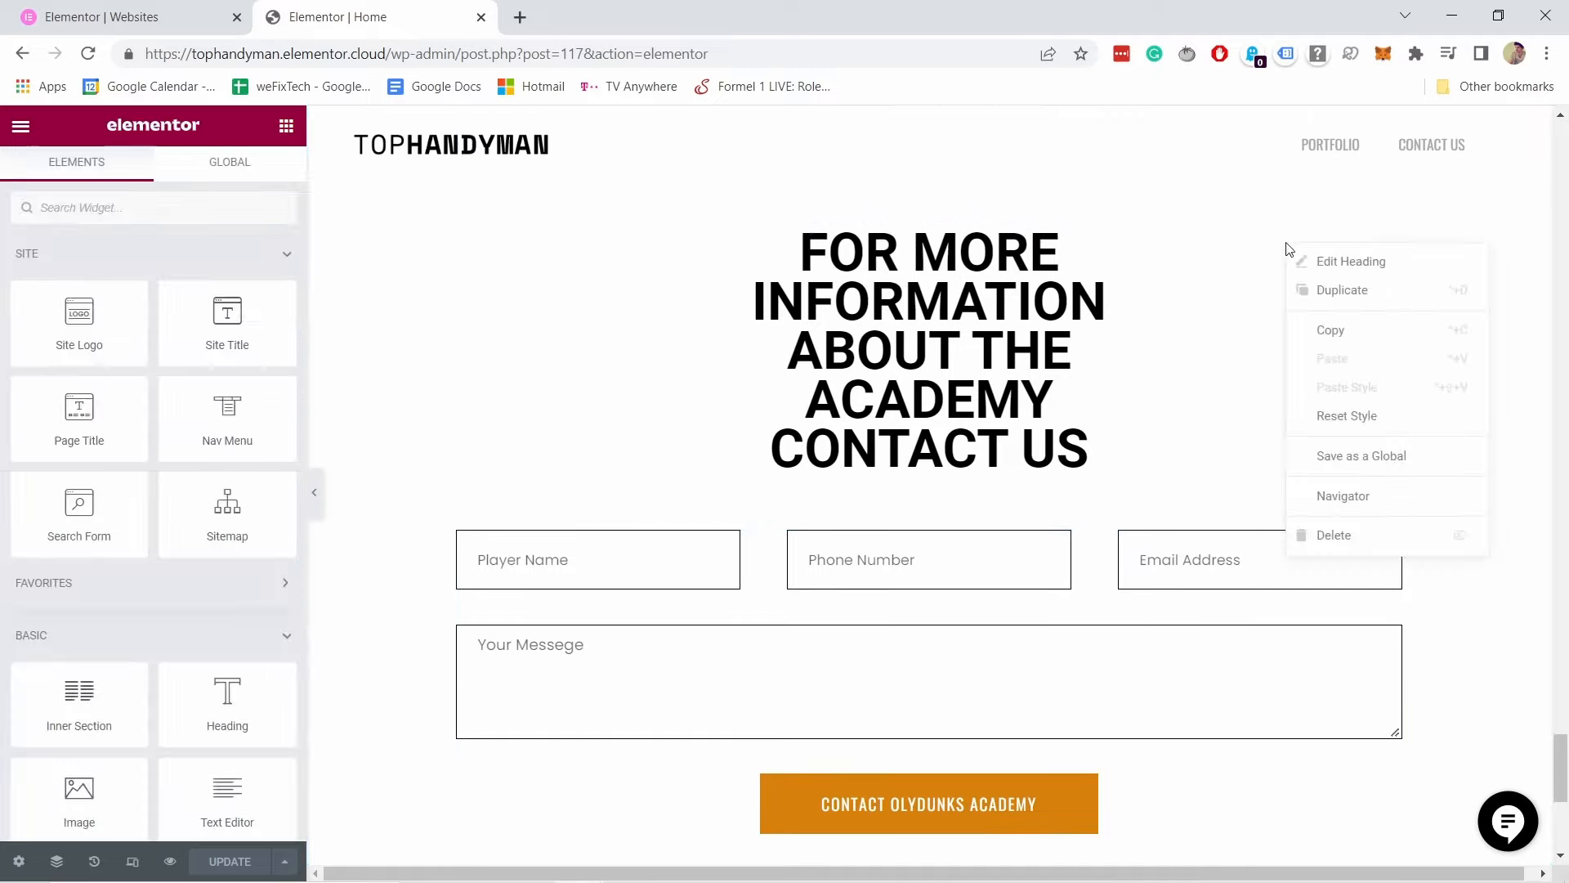
{"action": "left_click", "coordinate": [1334, 533]}
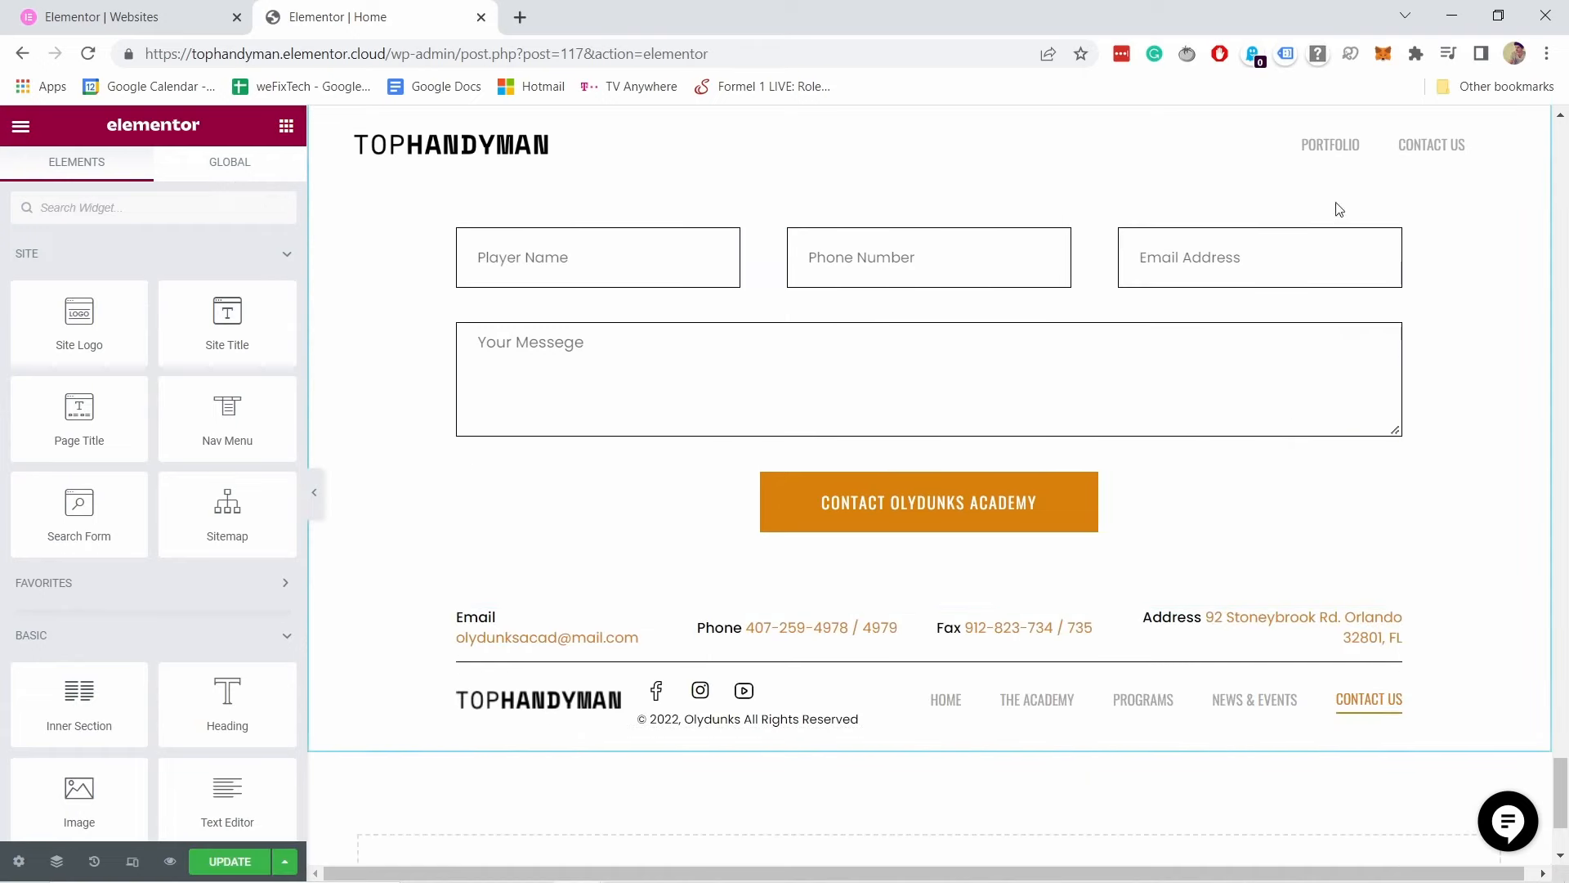
{"action": "scroll", "coordinate": [1173, 287], "scroll_direction": "up", "scroll_amount": 2}
{"action": "scroll", "coordinate": [1012, 319], "scroll_direction": "down", "scroll_amount": 1}
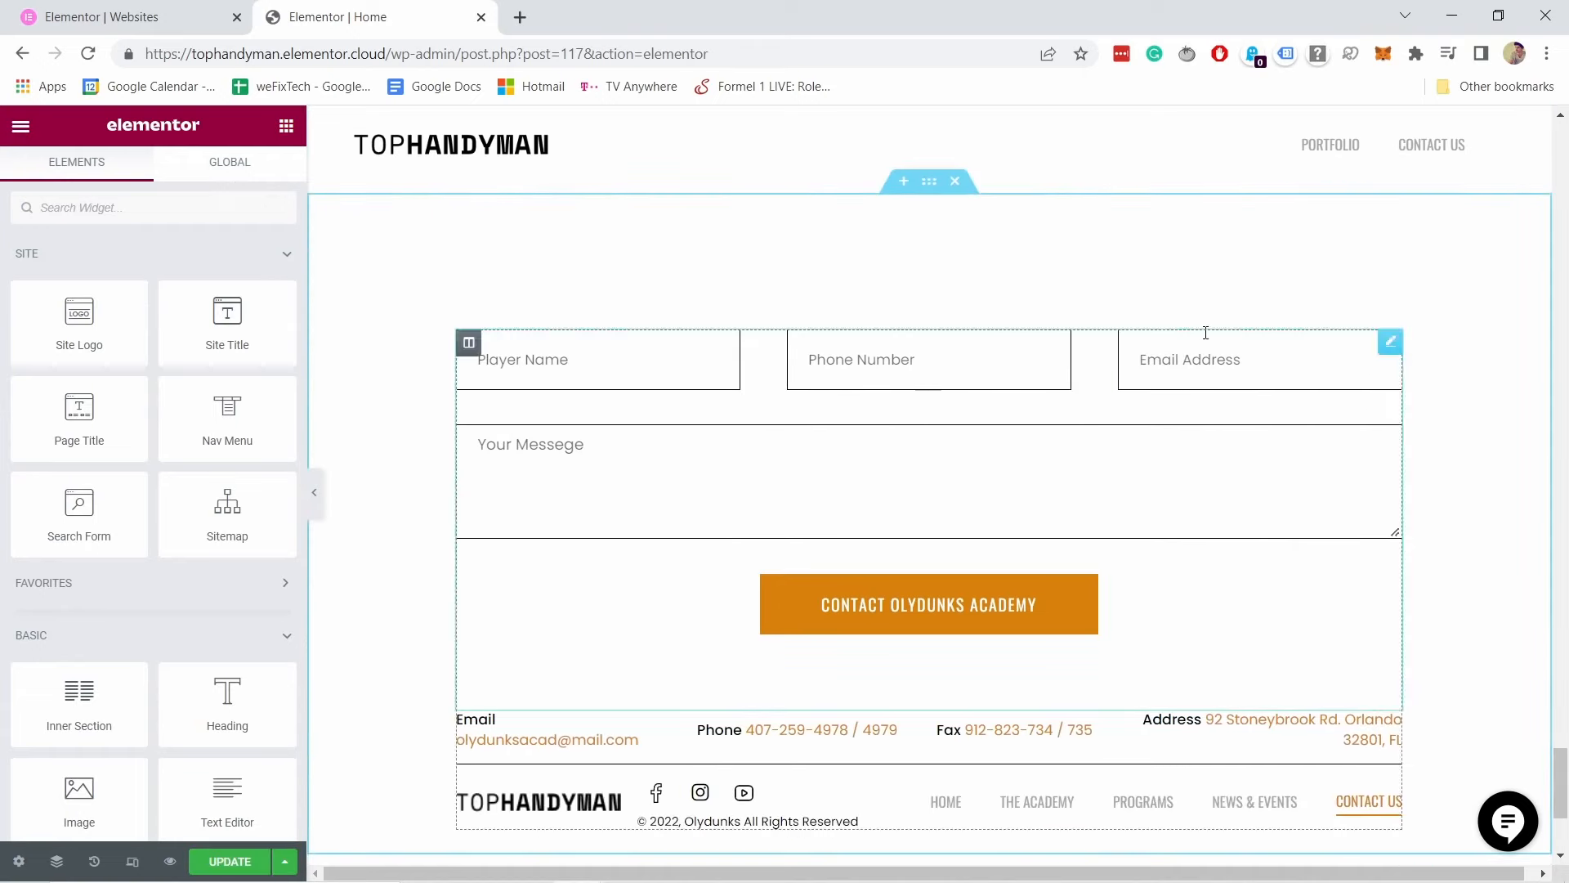
{"action": "right_click", "coordinate": [1337, 365]}
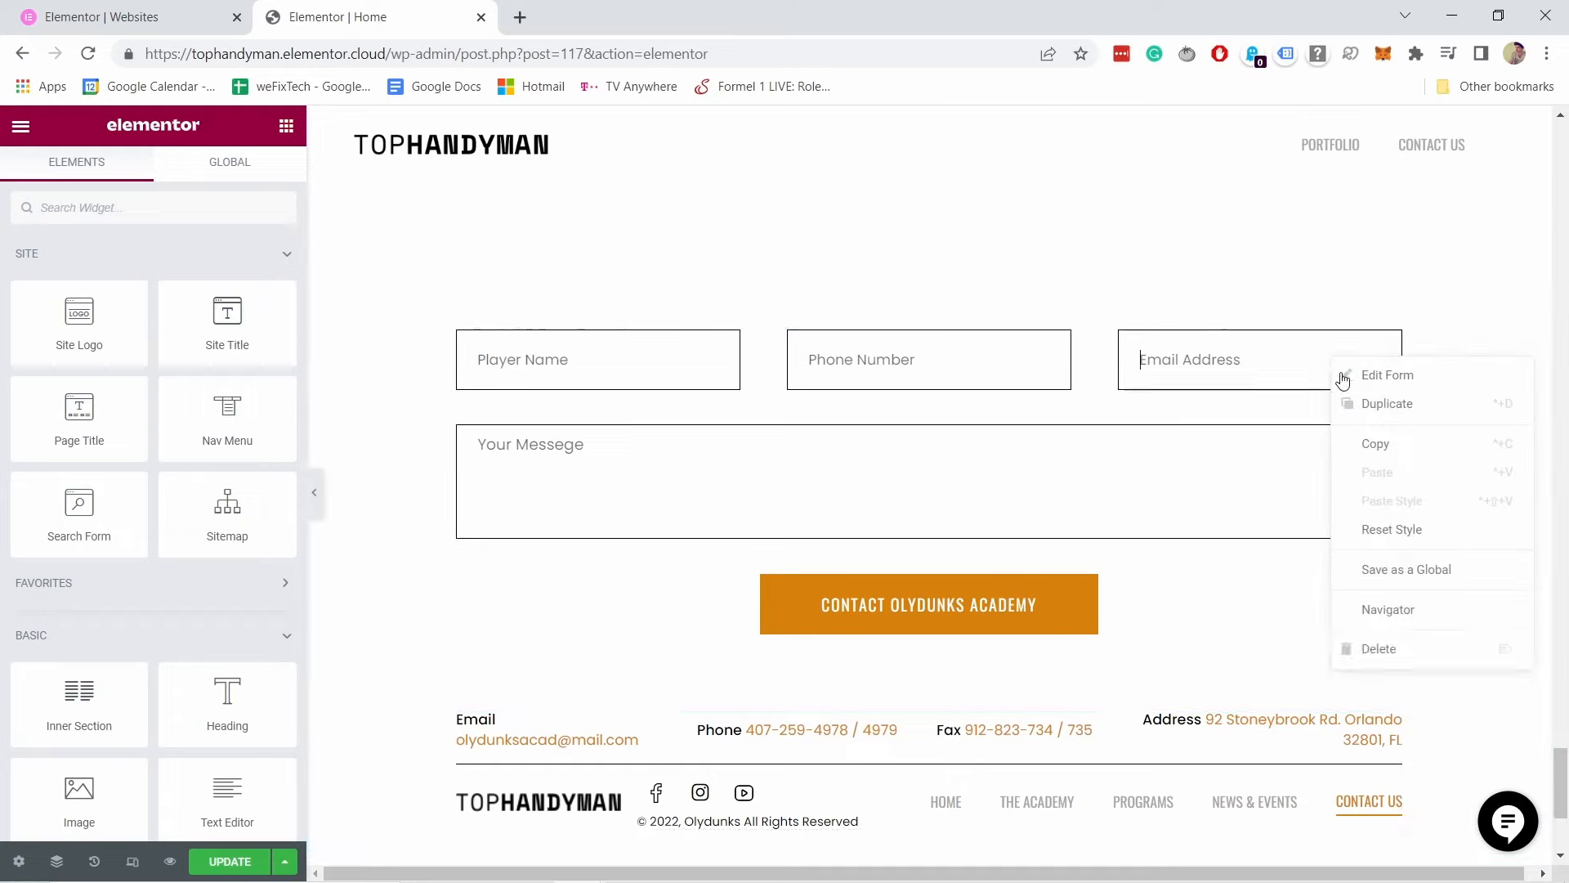
{"action": "left_click", "coordinate": [1366, 648]}
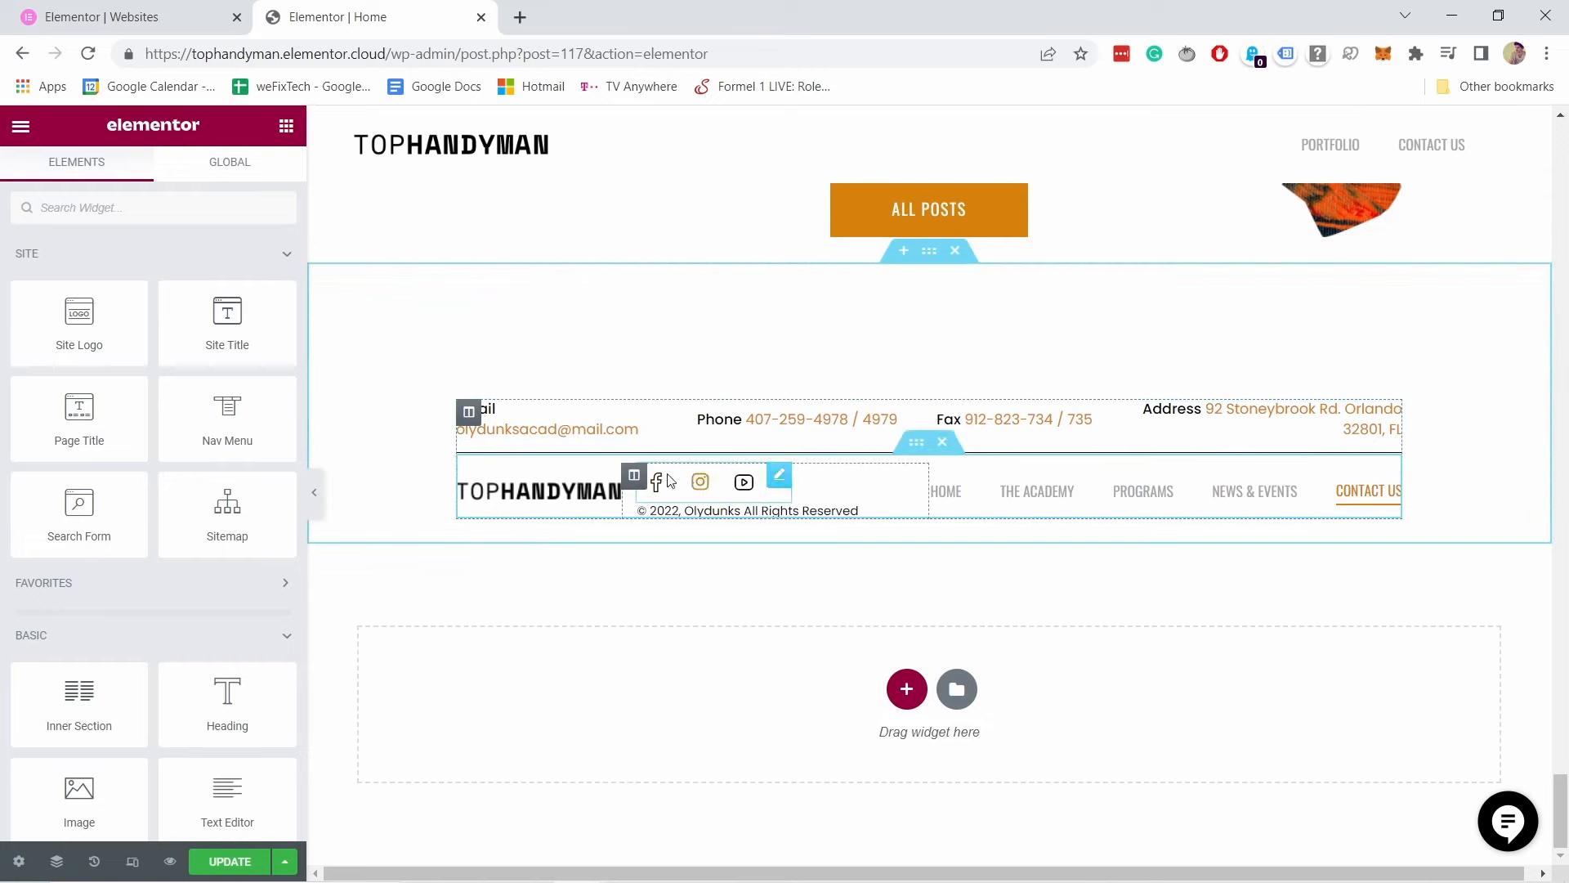
Step: Review the icon and link settings of the Facebook, Instagram and YouTube entries in the footer's Social Icons widget
{"action": "left_click", "coordinate": [779, 480]}
{"action": "right_click", "coordinate": [780, 482]}
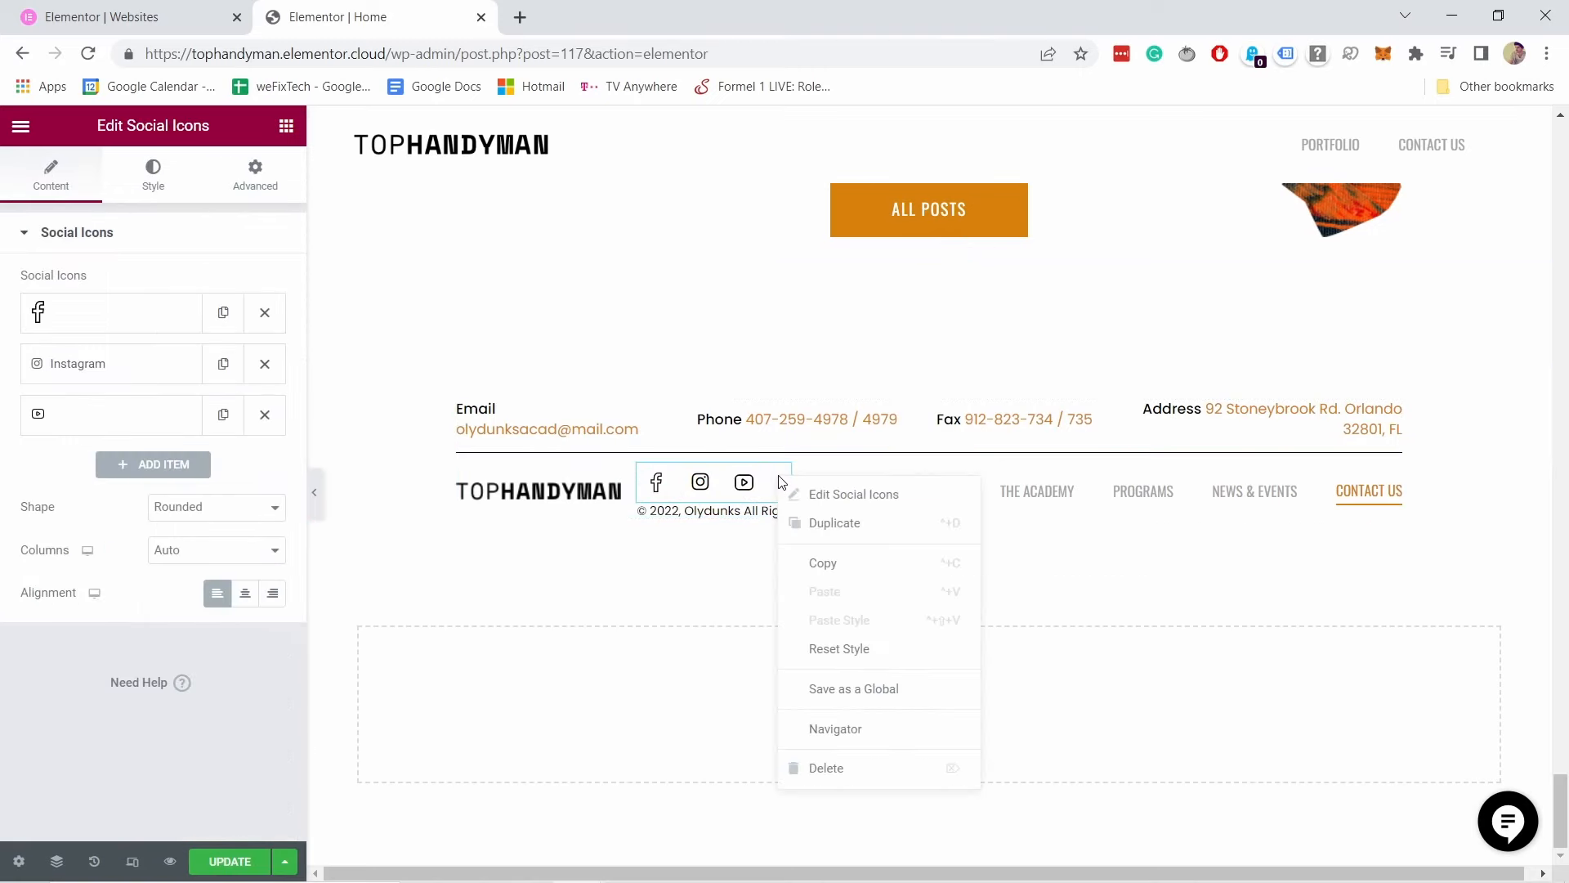
{"action": "left_click", "coordinate": [820, 497]}
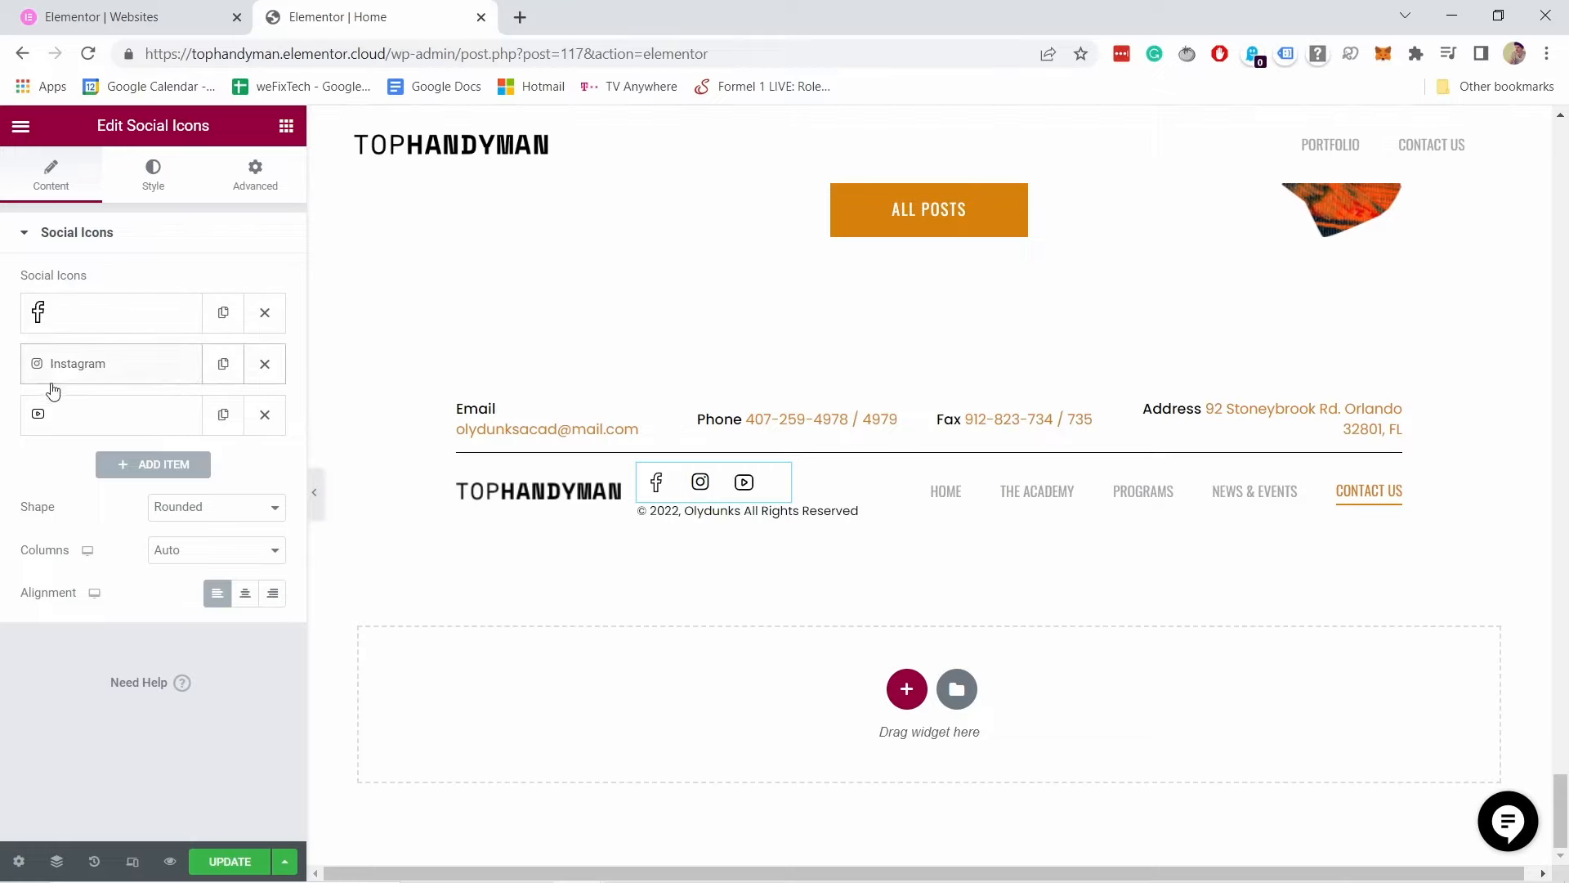
{"action": "left_click", "coordinate": [76, 313]}
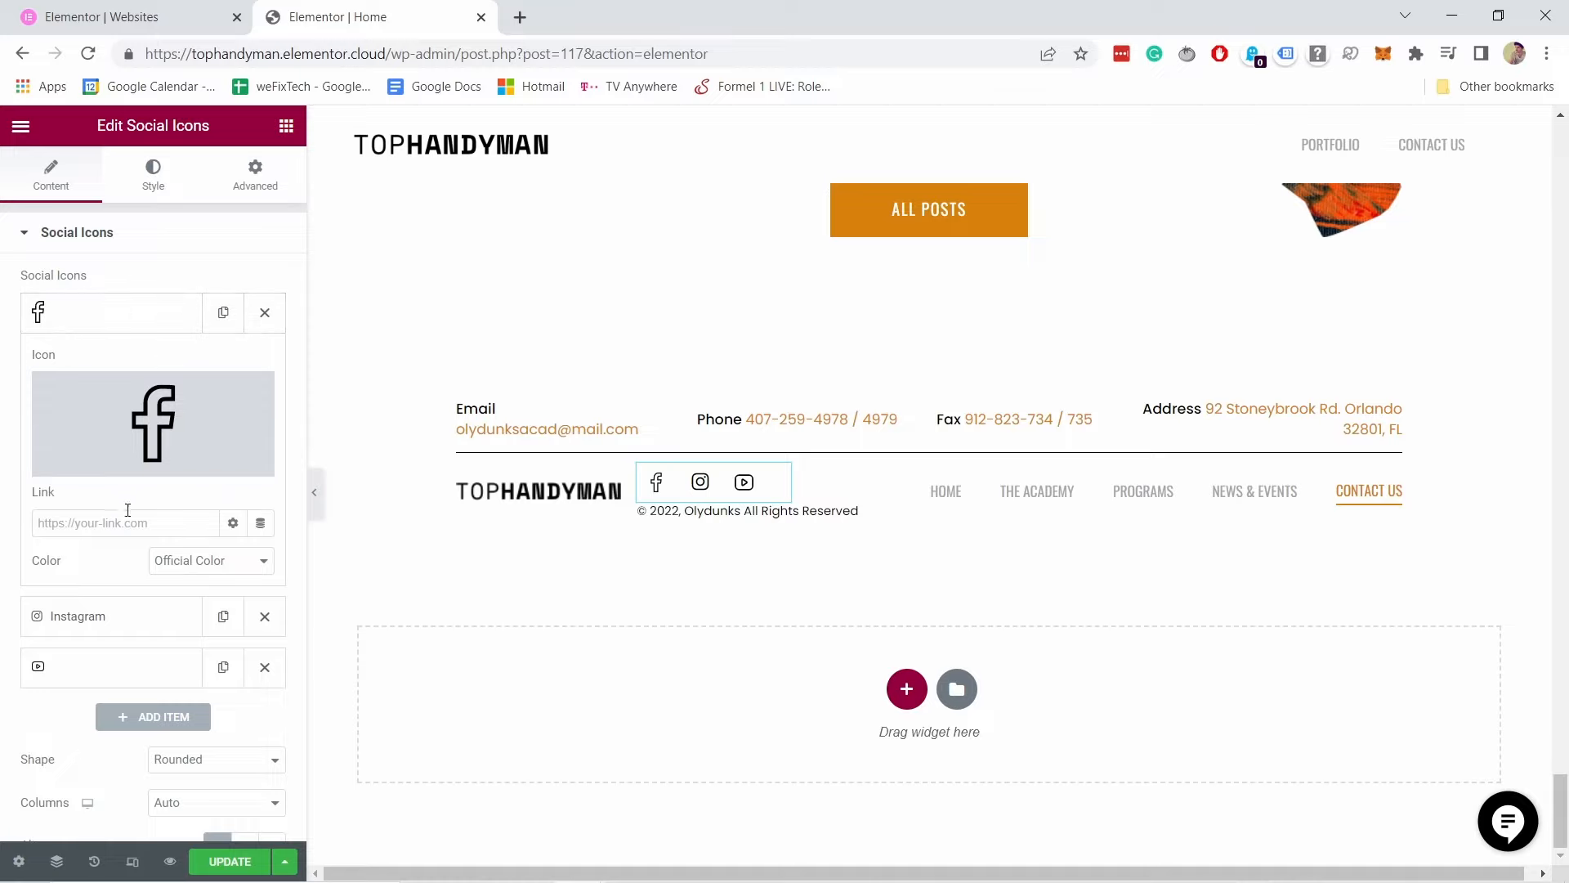
{"action": "mouse_move", "coordinate": [153, 454]}
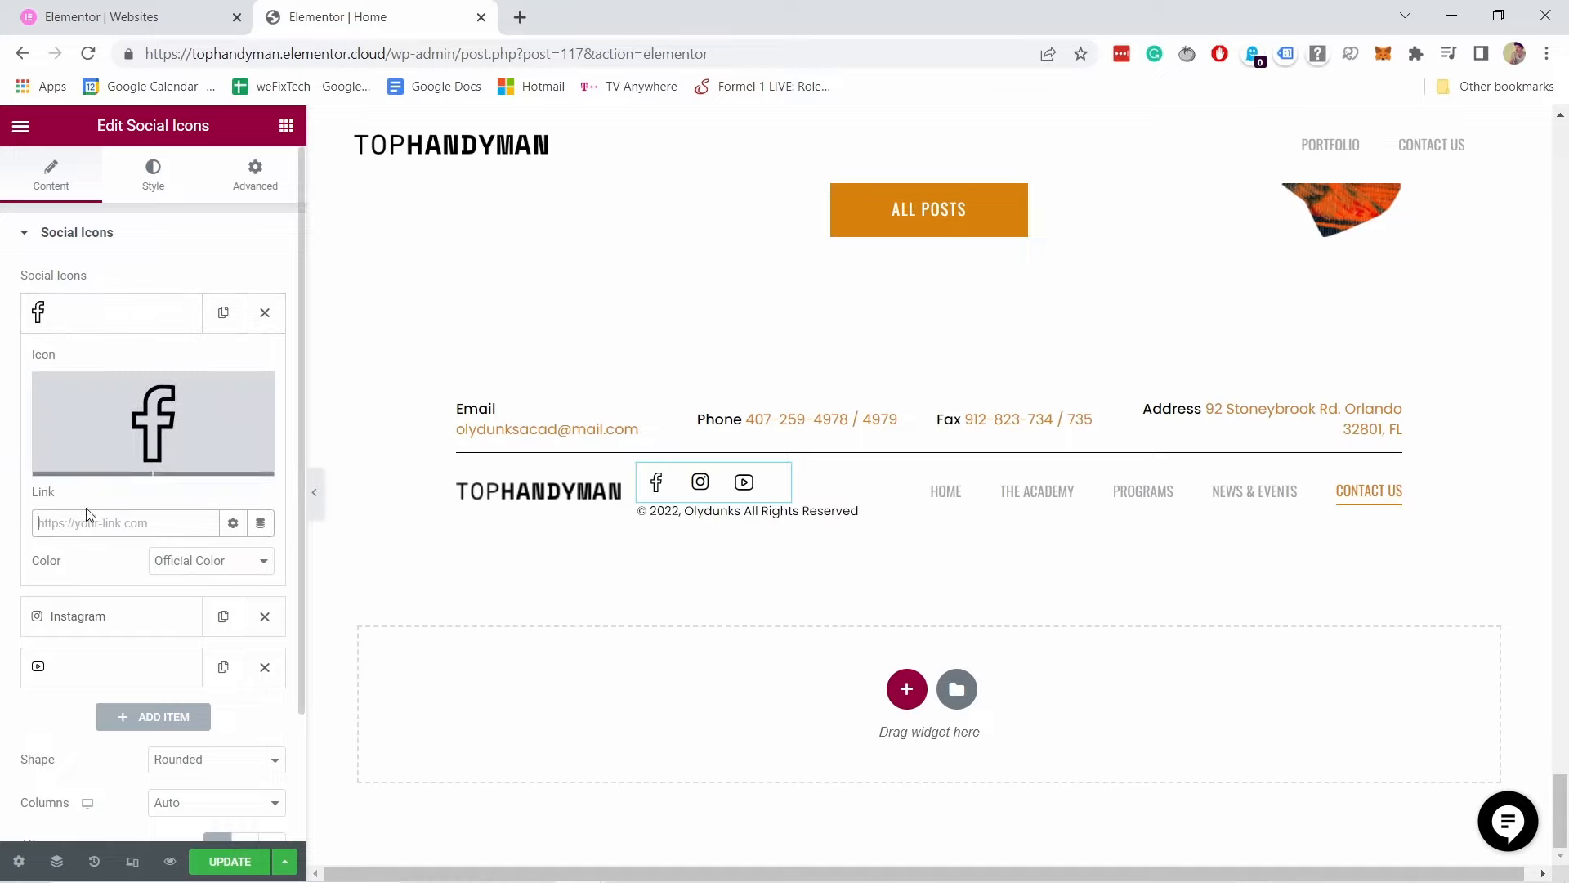
{"action": "left_click", "coordinate": [83, 624]}
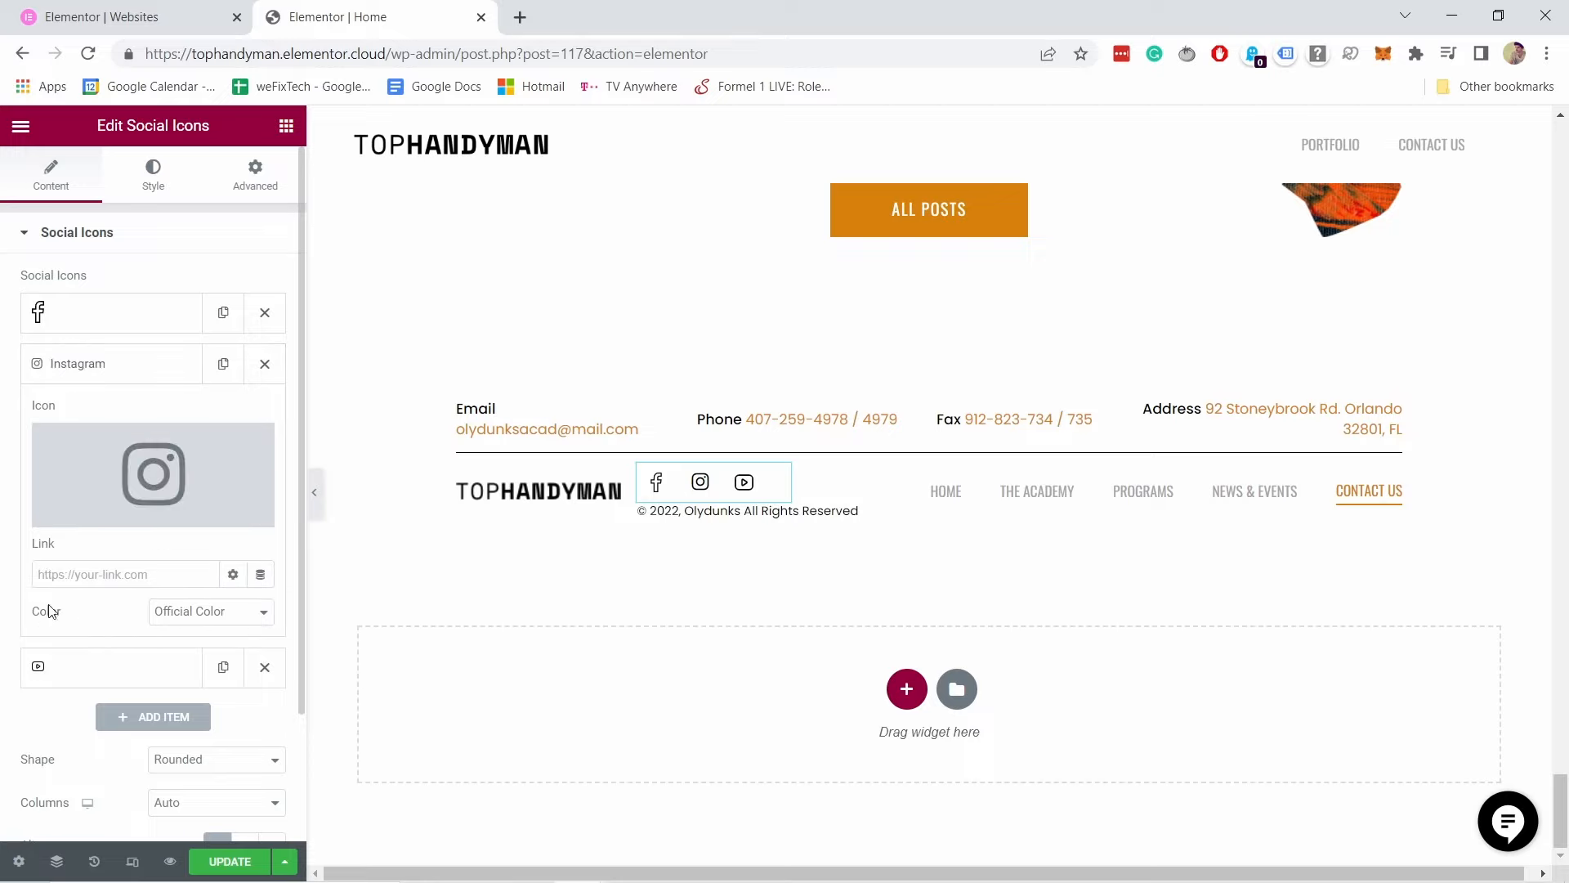
{"action": "left_click", "coordinate": [63, 674]}
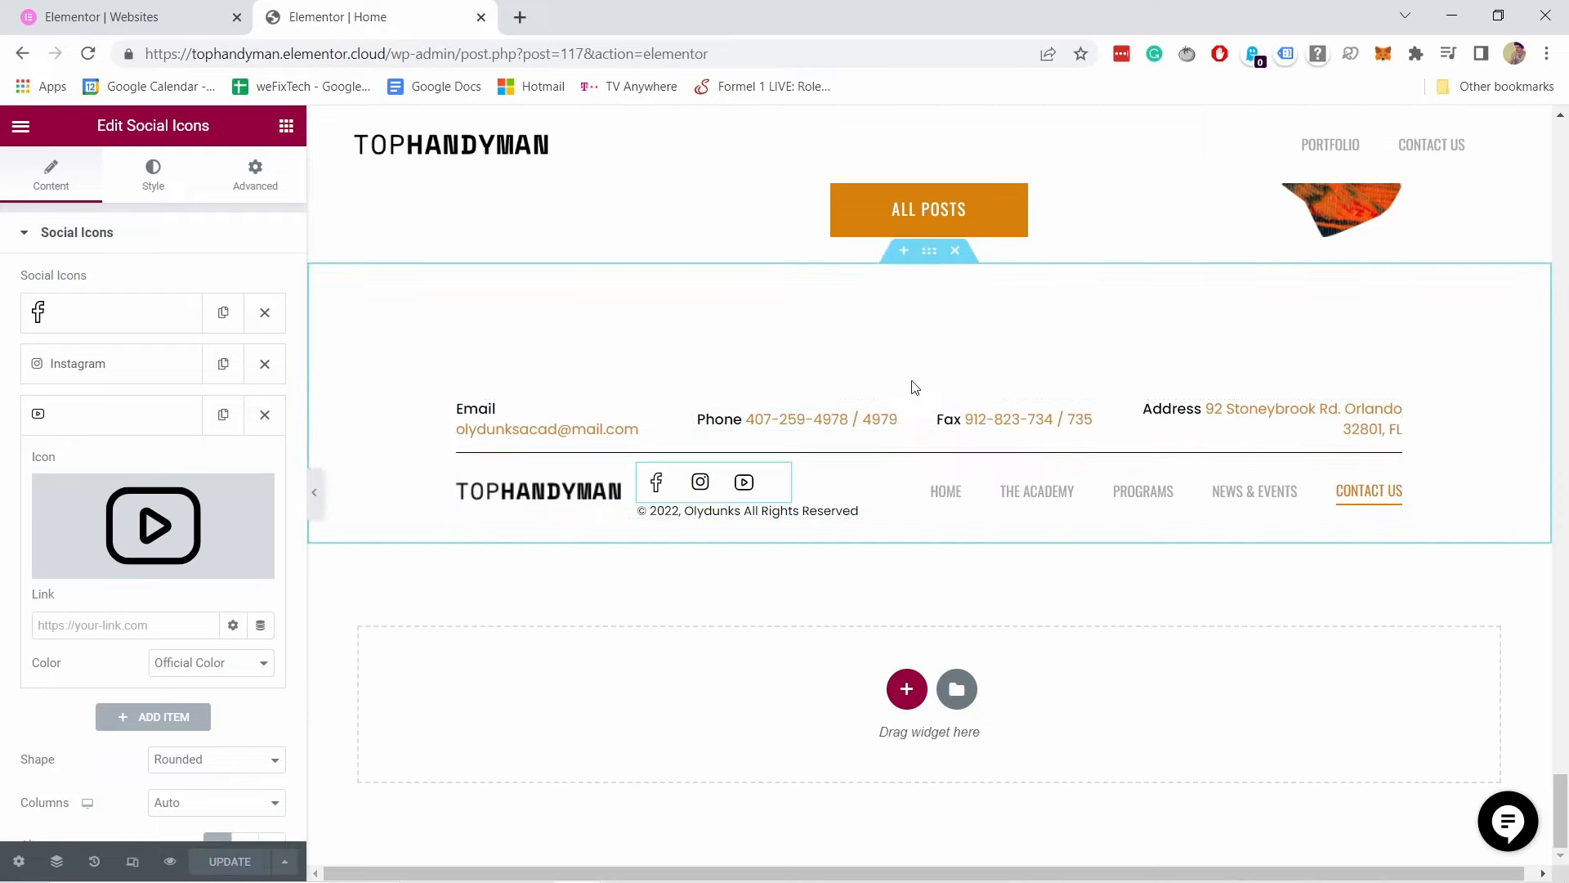
Step: Switch from editing the footer back to editing the Home page content
{"action": "scroll", "coordinate": [914, 387], "scroll_direction": "up", "scroll_amount": 3}
{"action": "scroll", "coordinate": [915, 387], "scroll_direction": "up", "scroll_amount": 15}
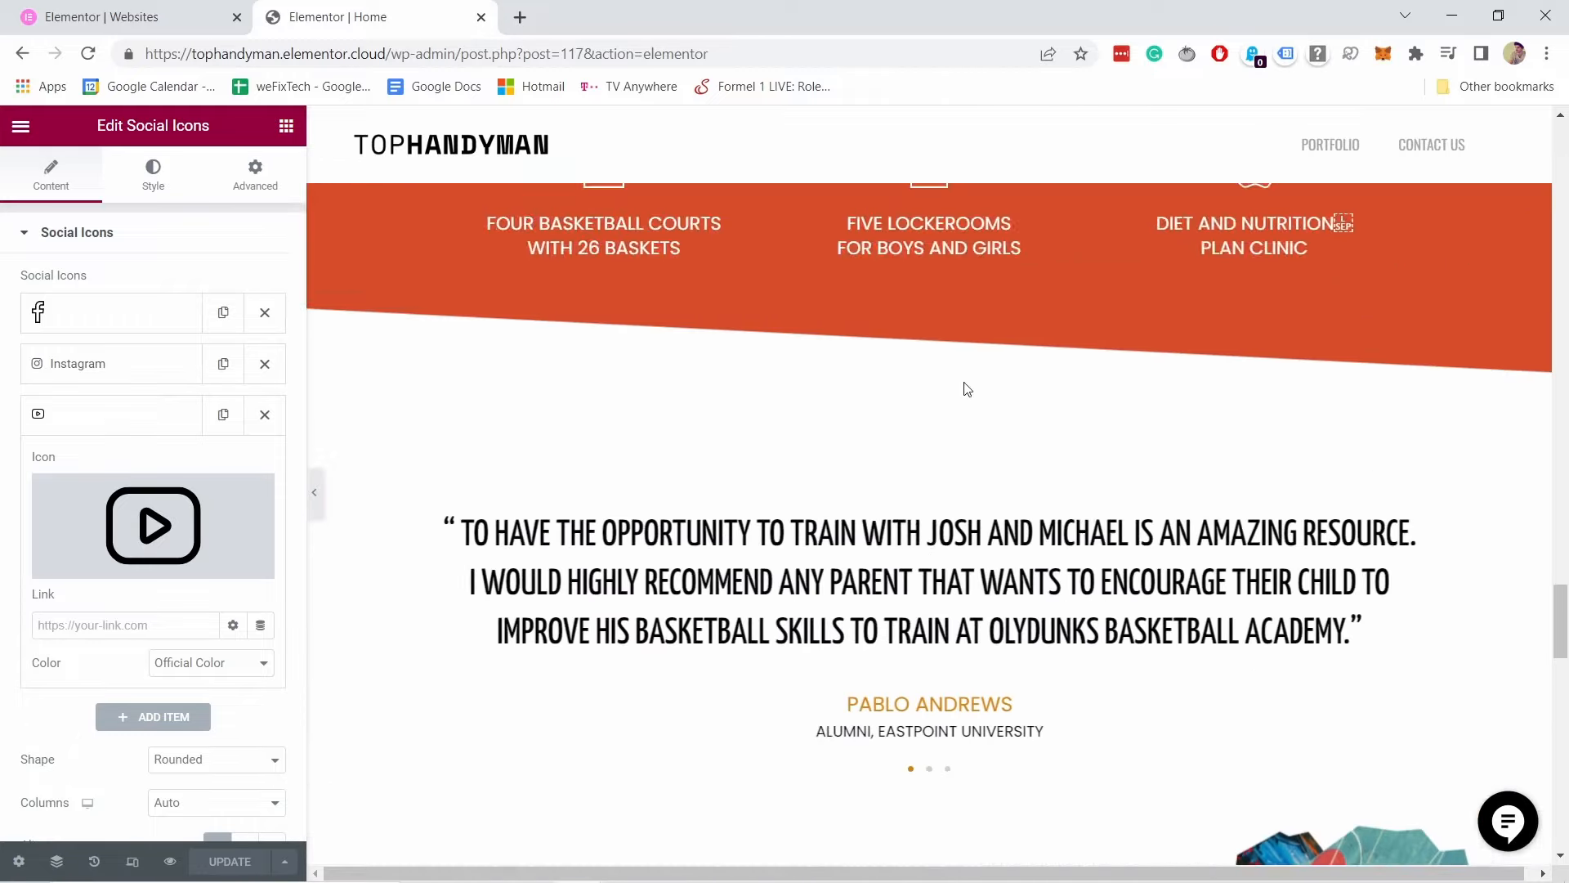
{"action": "scroll", "coordinate": [963, 387], "scroll_direction": "up", "scroll_amount": 15}
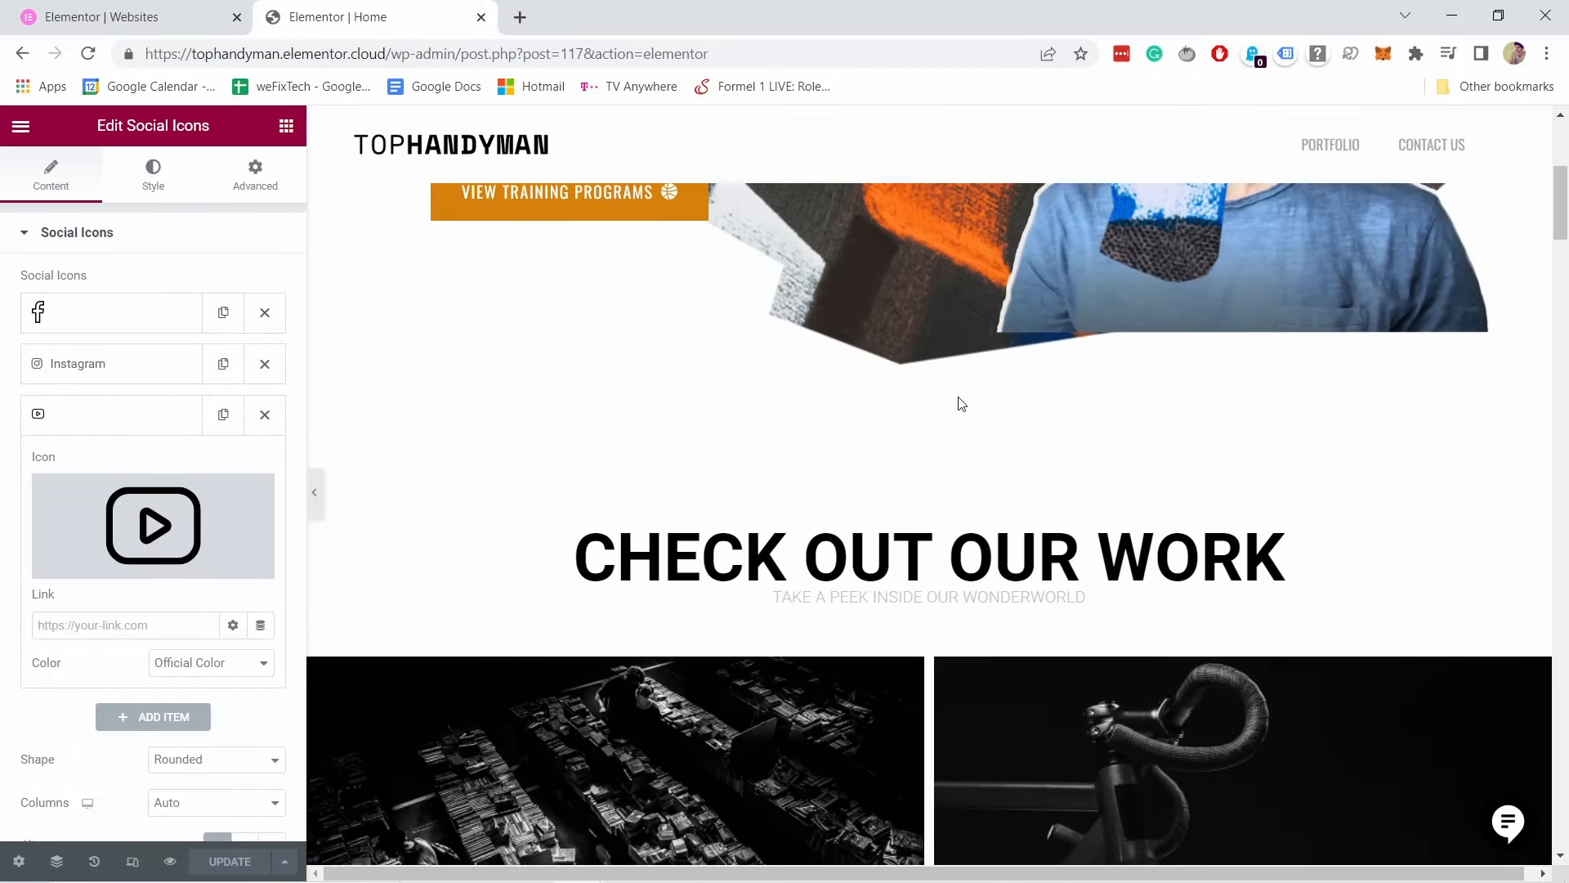
{"action": "scroll", "coordinate": [962, 414], "scroll_direction": "down", "scroll_amount": 6}
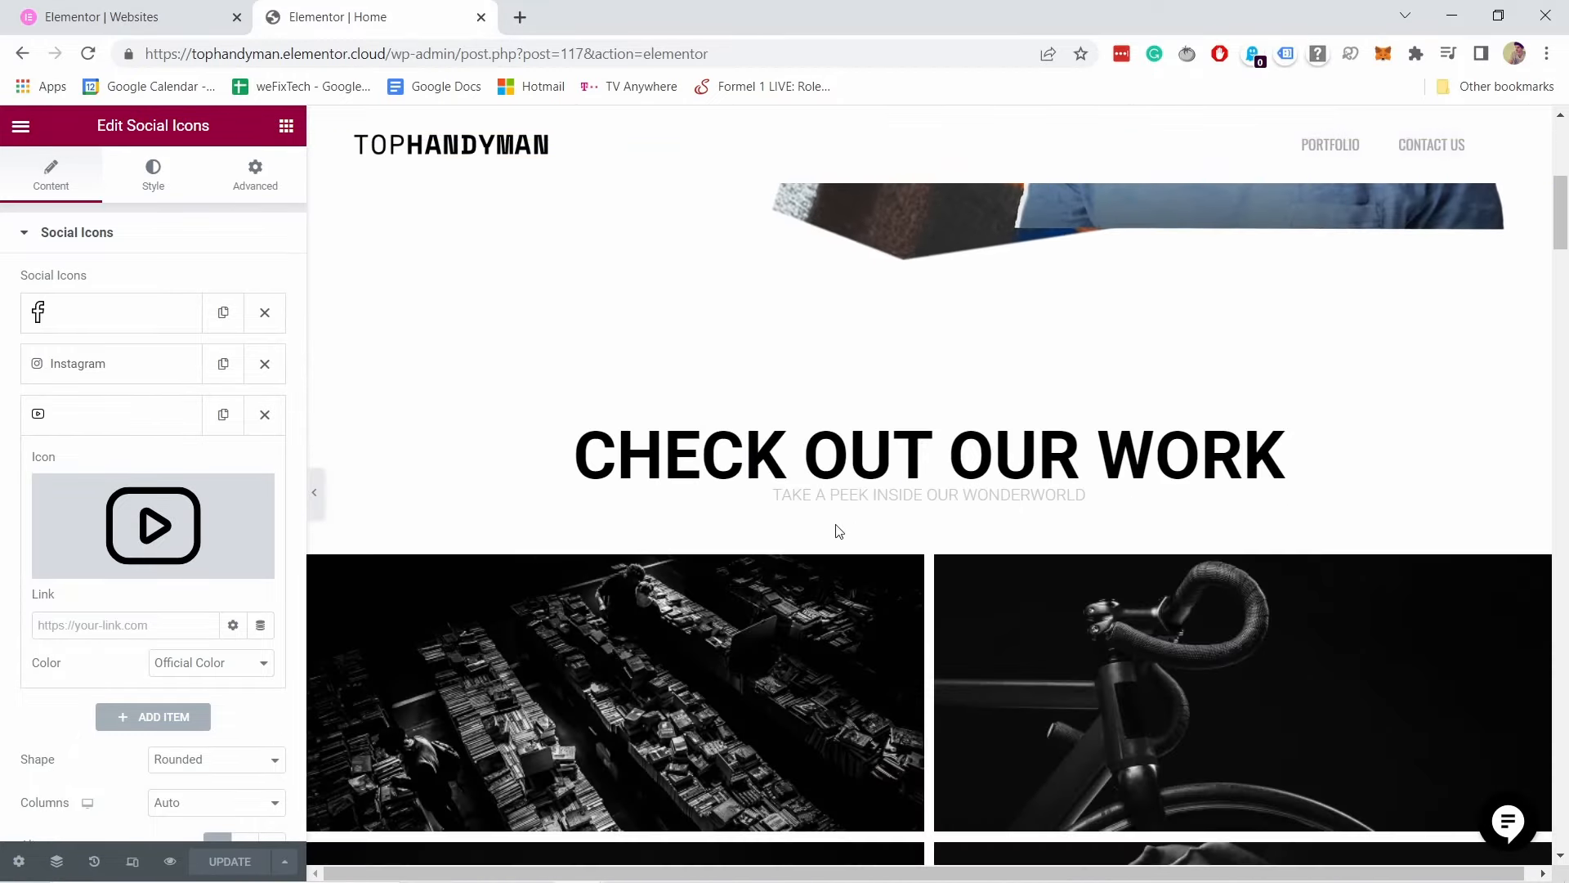
{"action": "scroll", "coordinate": [831, 336], "scroll_direction": "up", "scroll_amount": 1}
{"action": "scroll", "coordinate": [831, 336], "scroll_direction": "up", "scroll_amount": 5}
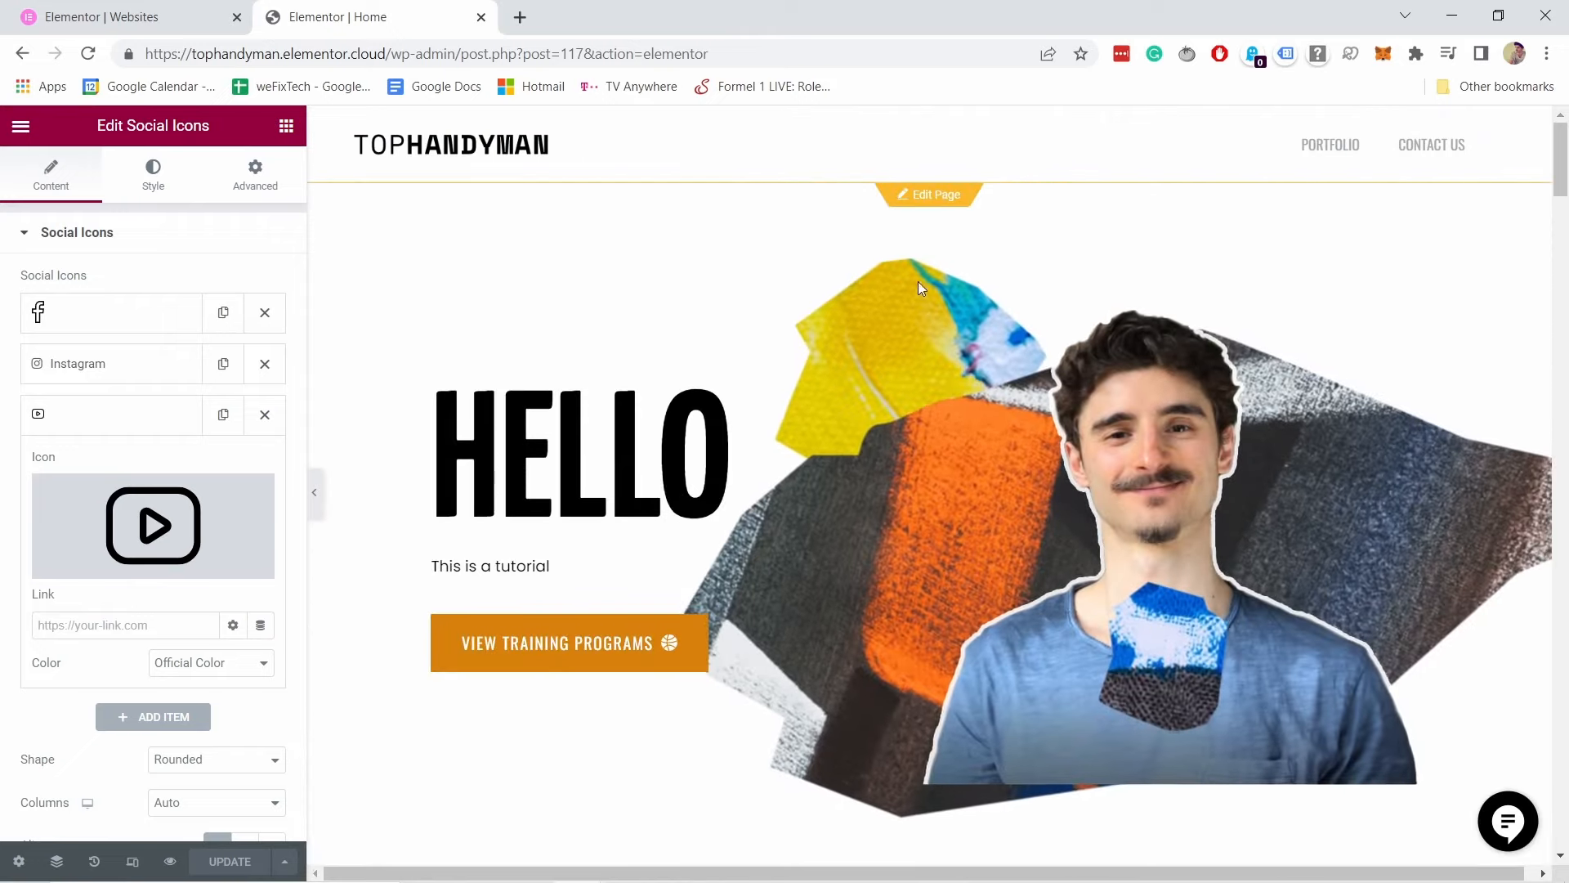
{"action": "left_click", "coordinate": [936, 205]}
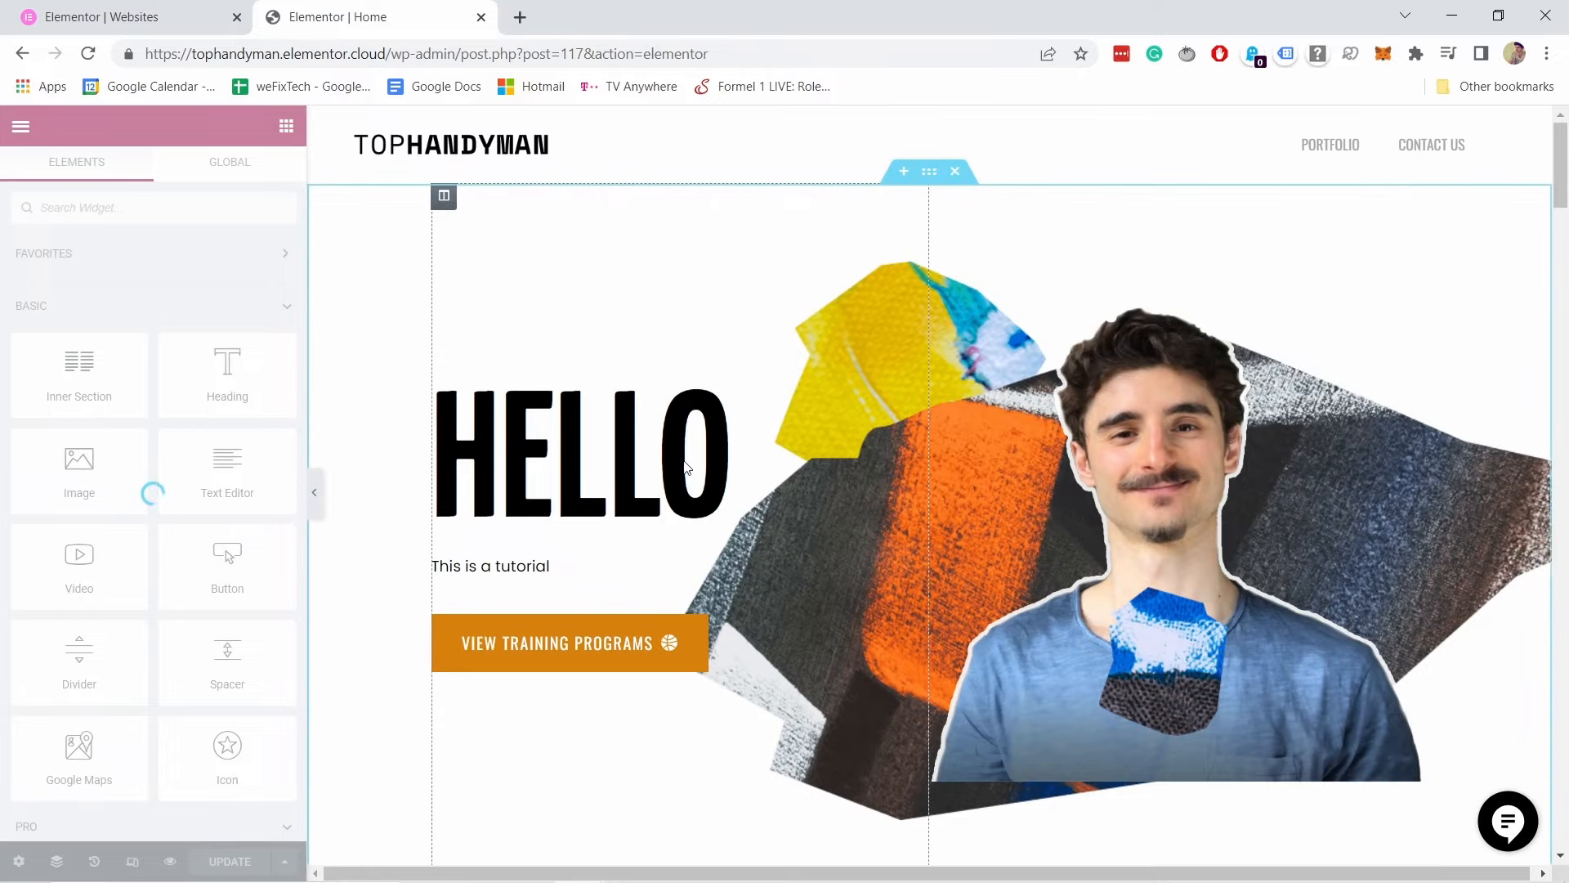
Step: Open the Basic Gallery below the "CHECK OUT OUR WORK" heading on the Home page for editing
{"action": "scroll", "coordinate": [734, 577], "scroll_direction": "down", "scroll_amount": 8}
{"action": "scroll", "coordinate": [829, 416], "scroll_direction": "up", "scroll_amount": 2}
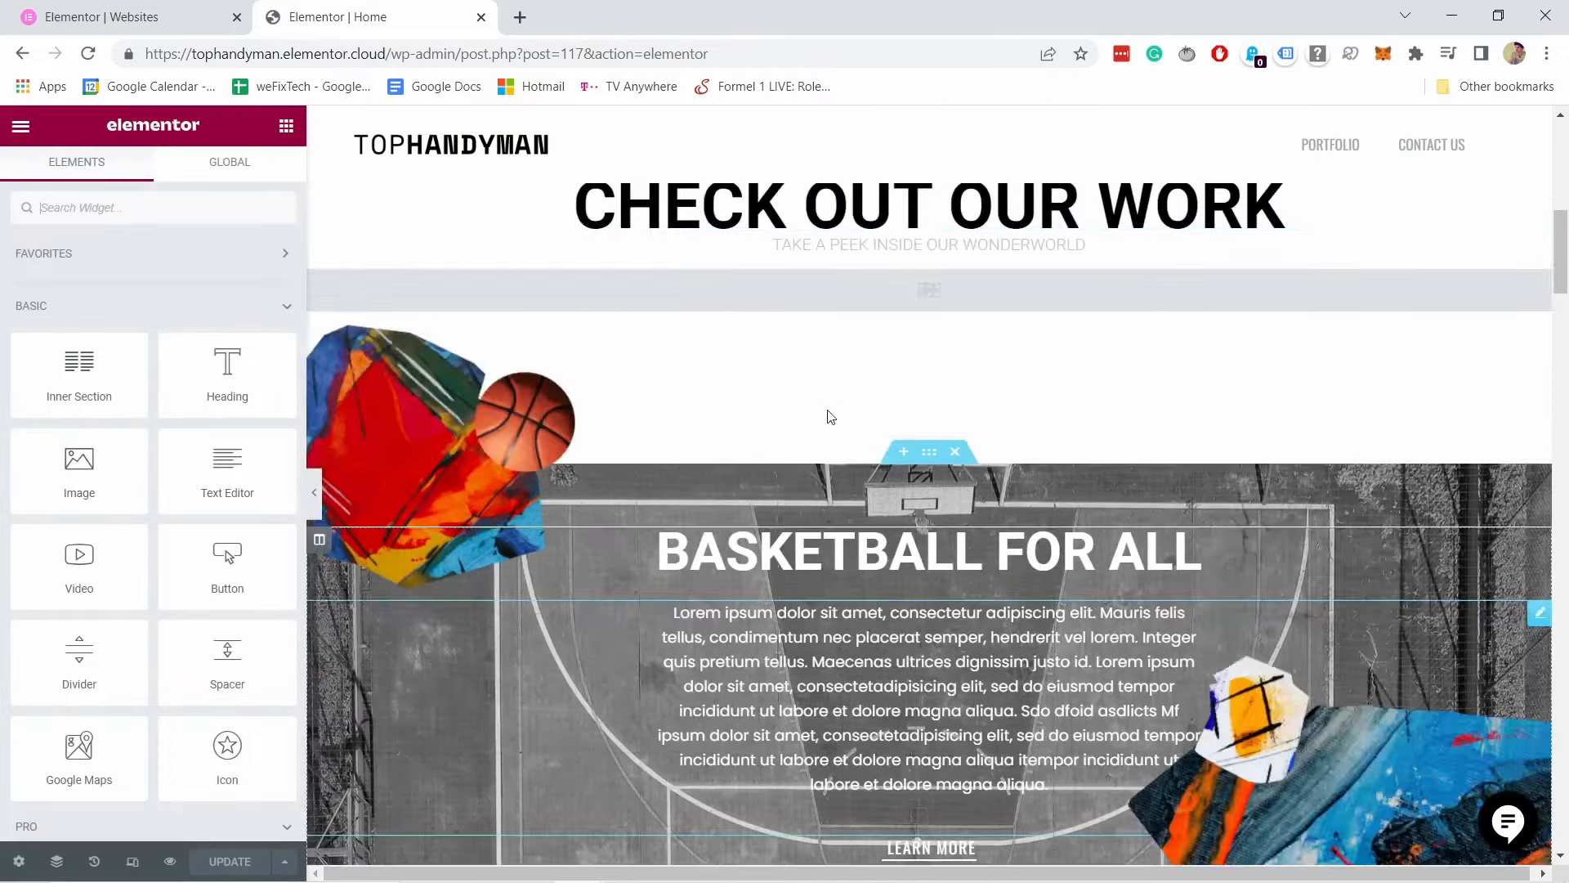
{"action": "scroll", "coordinate": [828, 413], "scroll_direction": "up", "scroll_amount": 8}
{"action": "scroll", "coordinate": [869, 425], "scroll_direction": "down", "scroll_amount": 6}
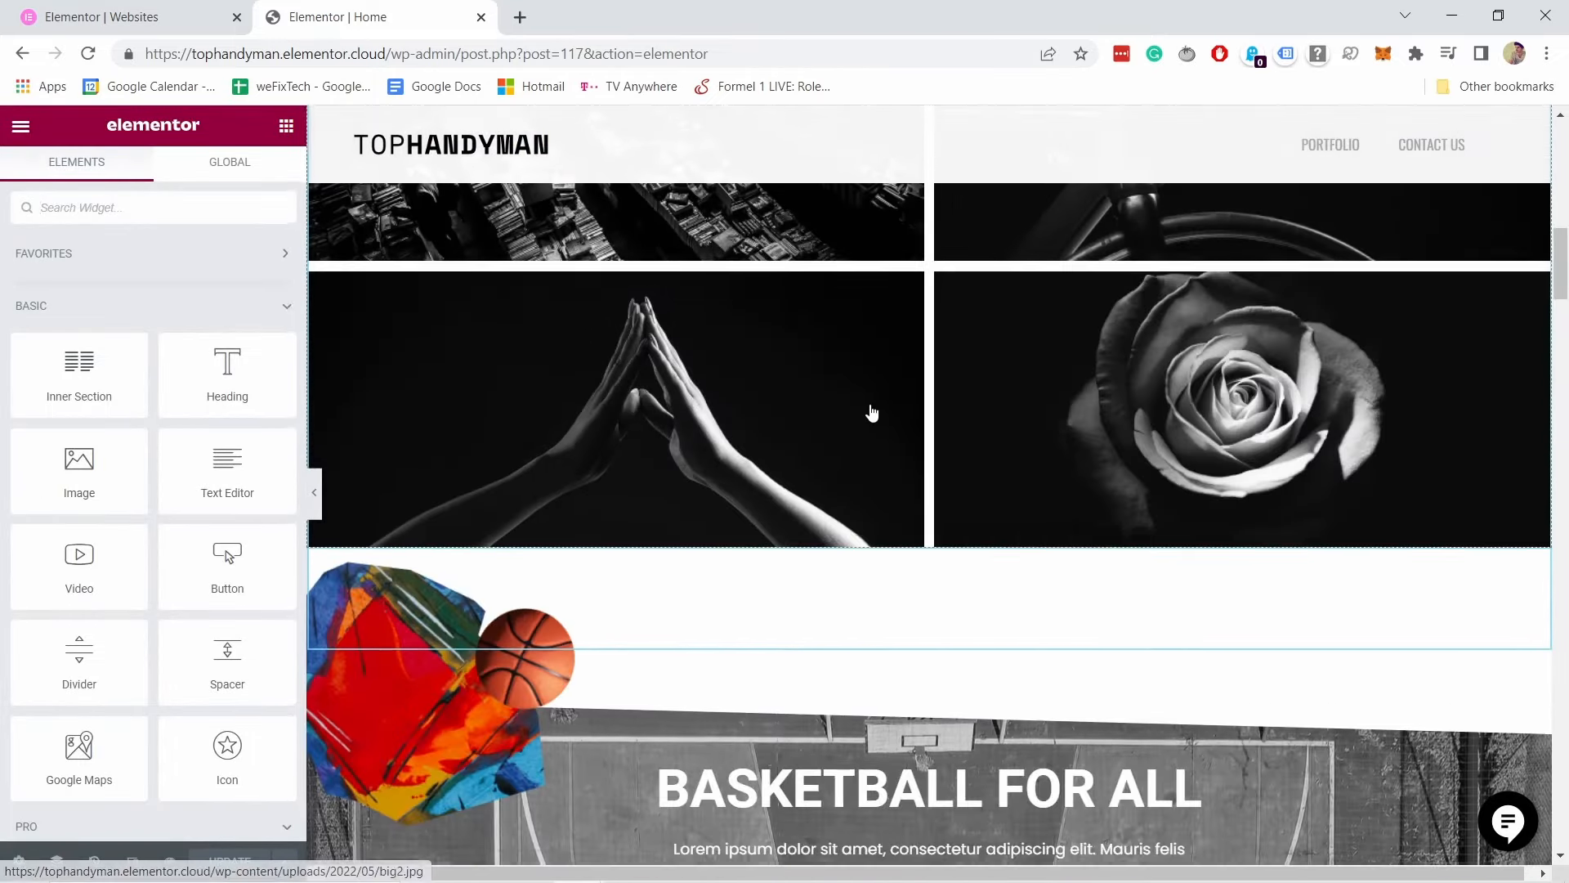
{"action": "scroll", "coordinate": [871, 412], "scroll_direction": "up", "scroll_amount": 6}
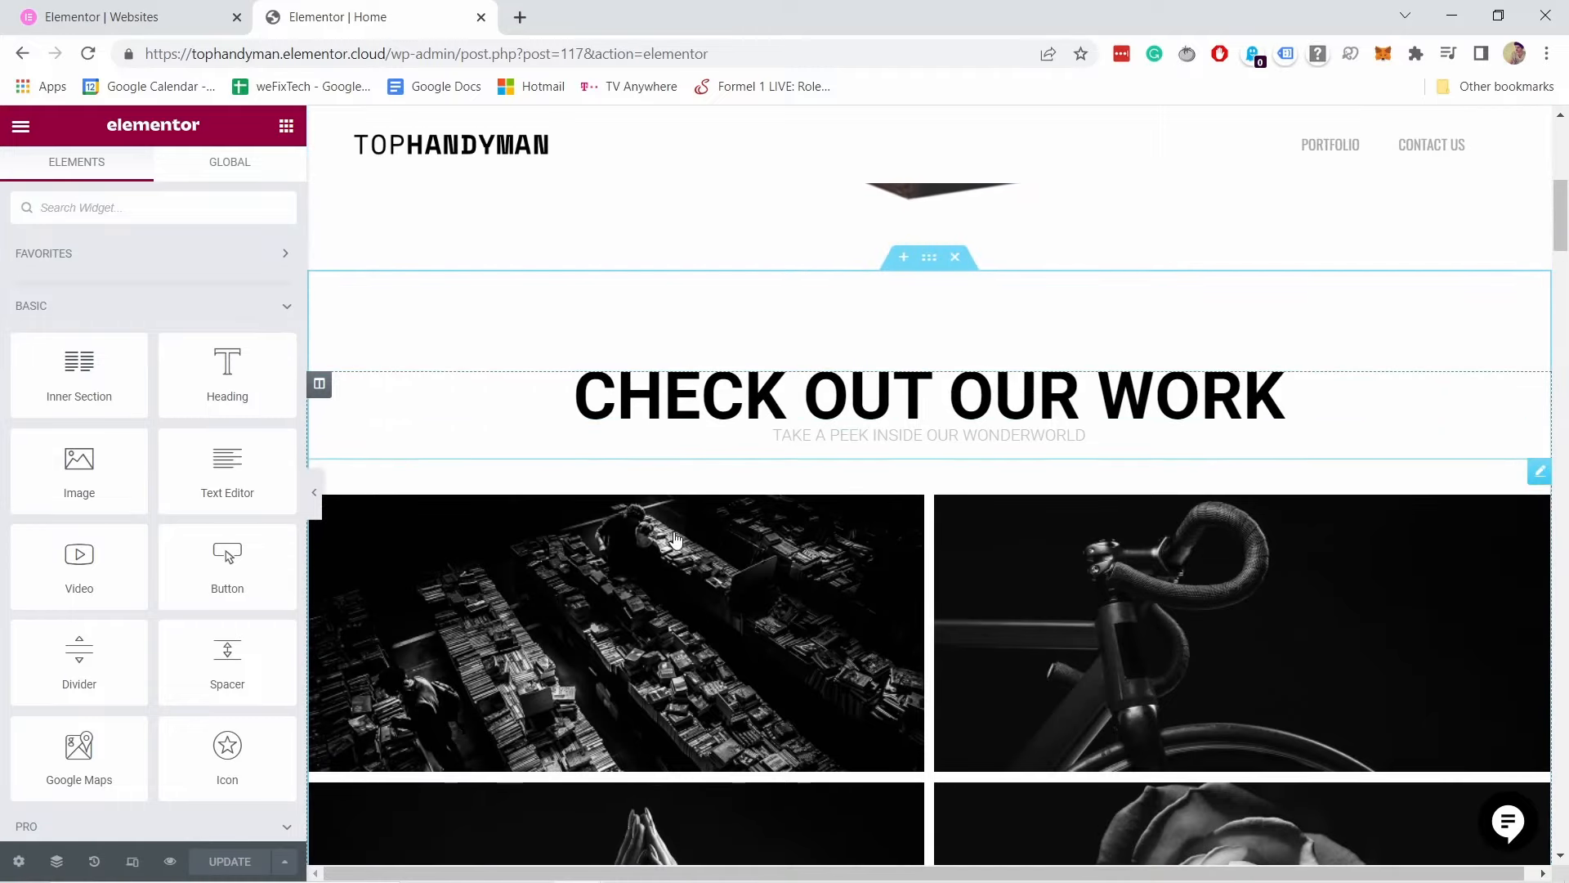
{"action": "scroll", "coordinate": [735, 409], "scroll_direction": "down", "scroll_amount": 5}
{"action": "scroll", "coordinate": [823, 472], "scroll_direction": "up", "scroll_amount": 4}
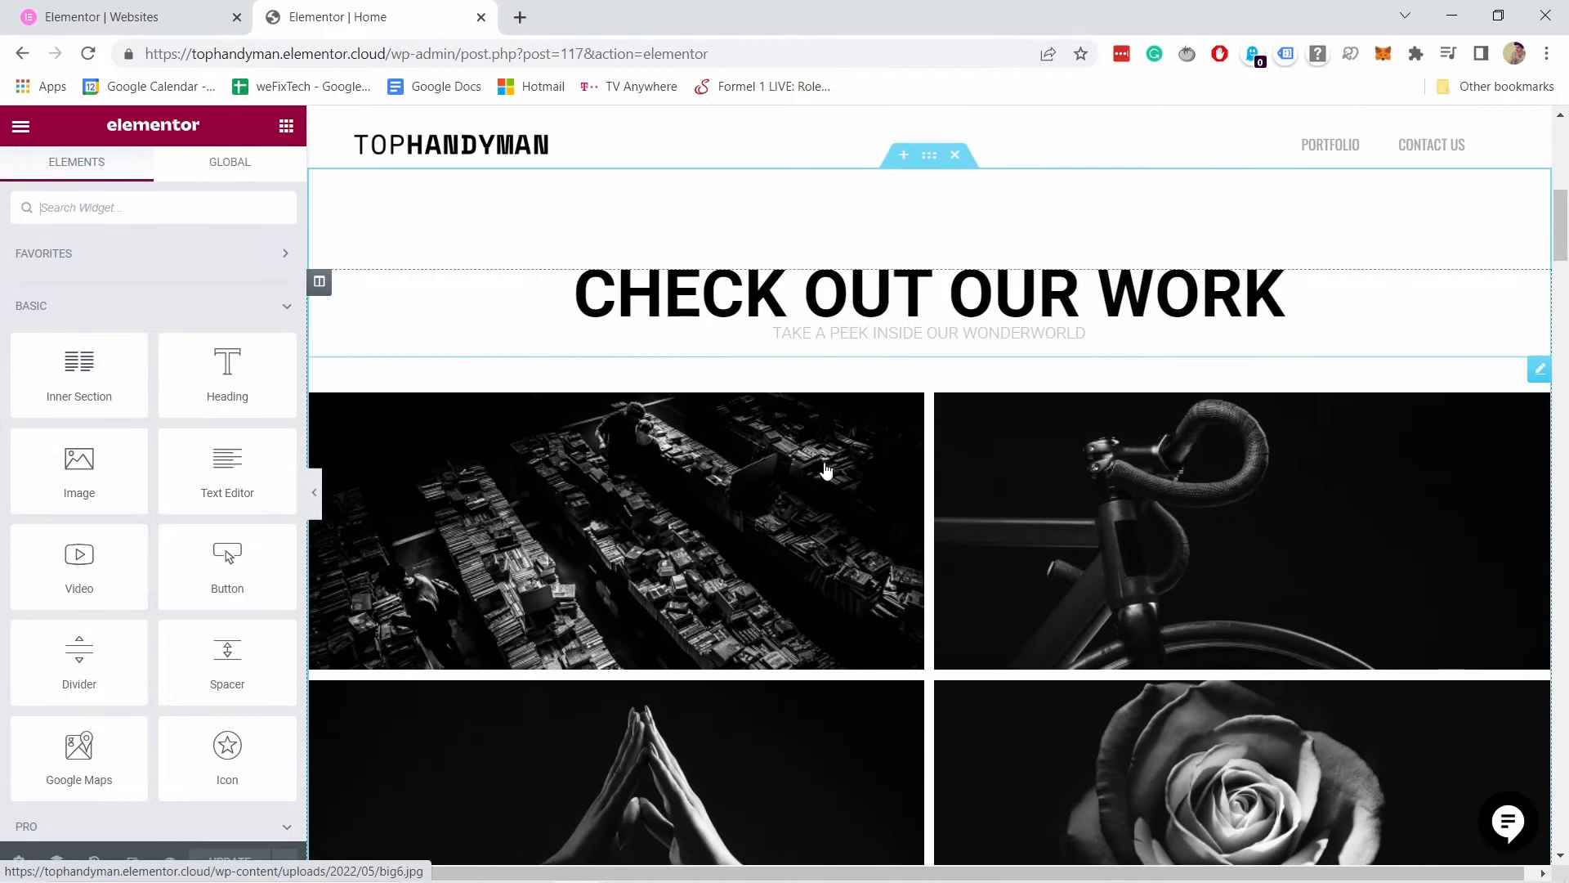
{"action": "right_click", "coordinate": [559, 408]}
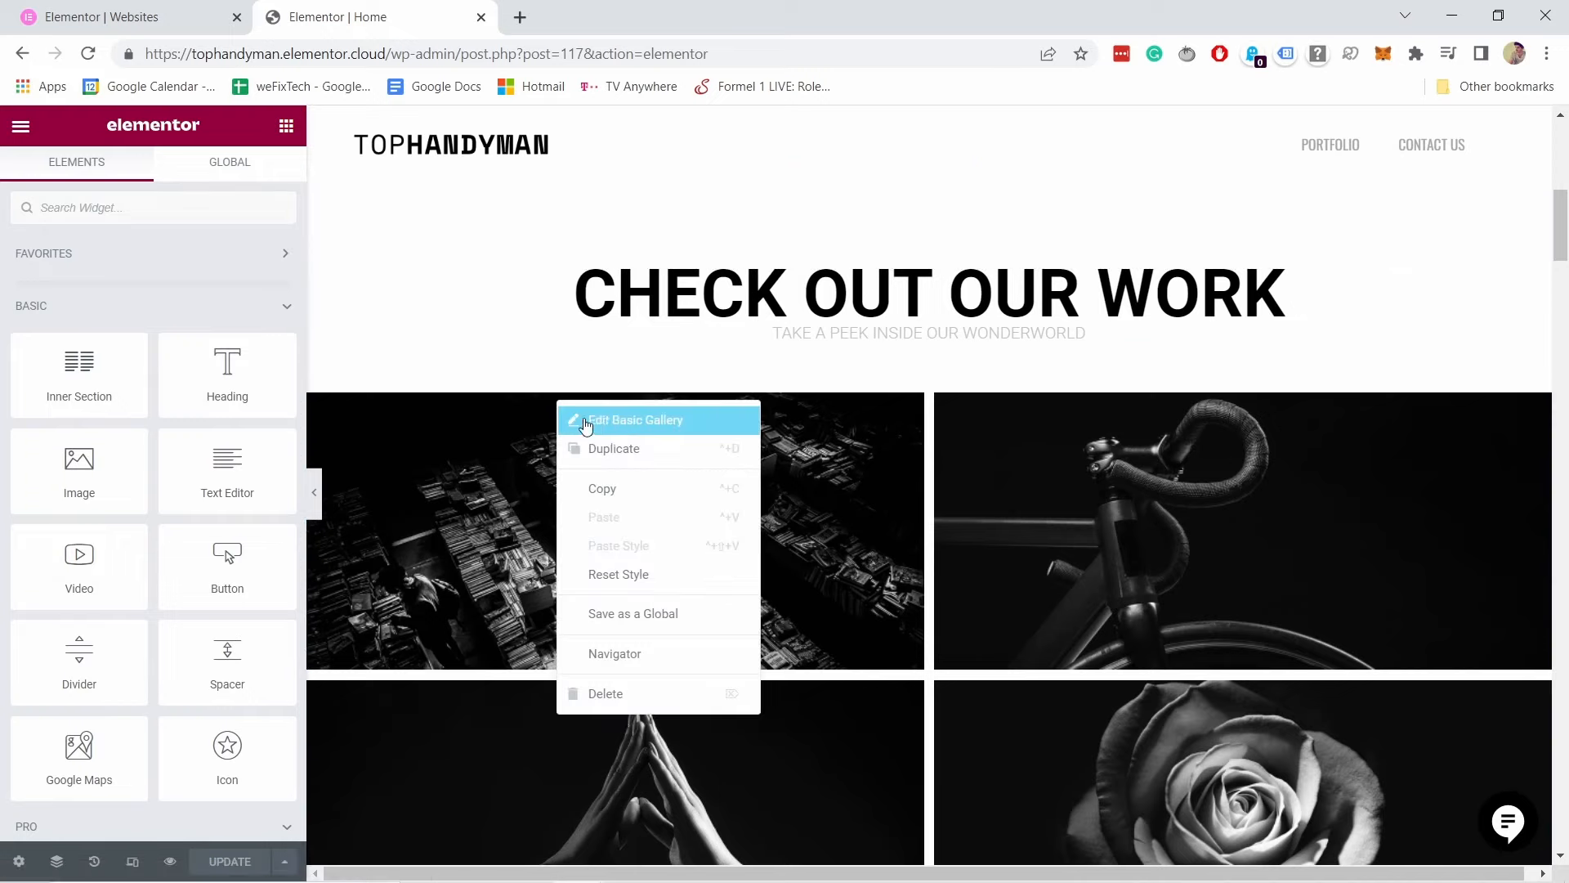
{"action": "left_click", "coordinate": [625, 422]}
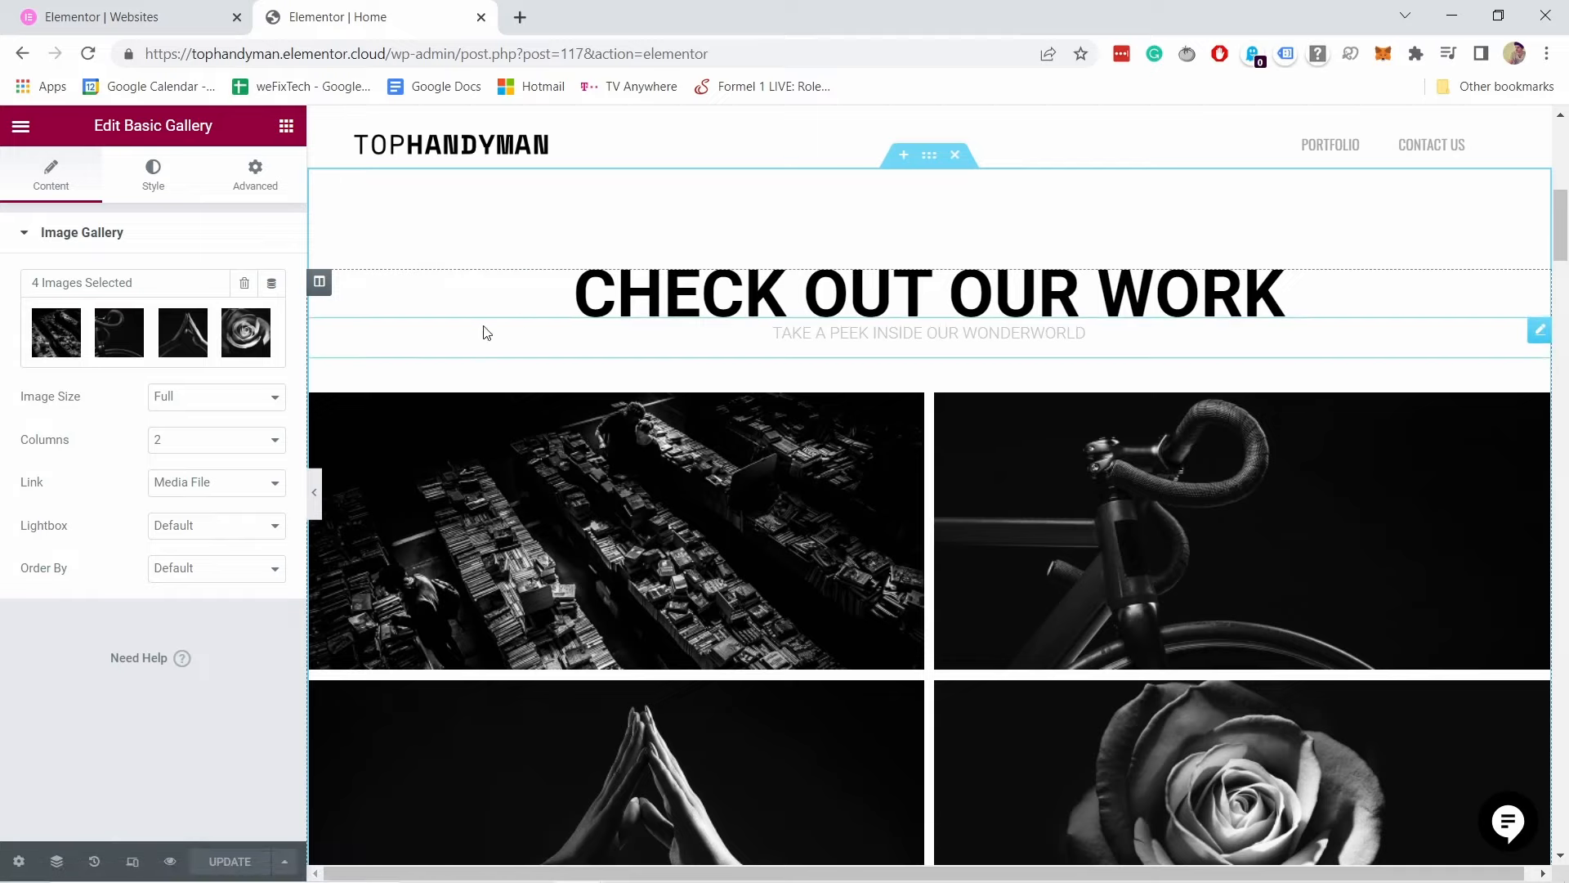
Step: Turn on the gallery's scrolling effects and add a Transparency effect with direction Fade In and level 10
{"action": "left_click", "coordinate": [255, 179]}
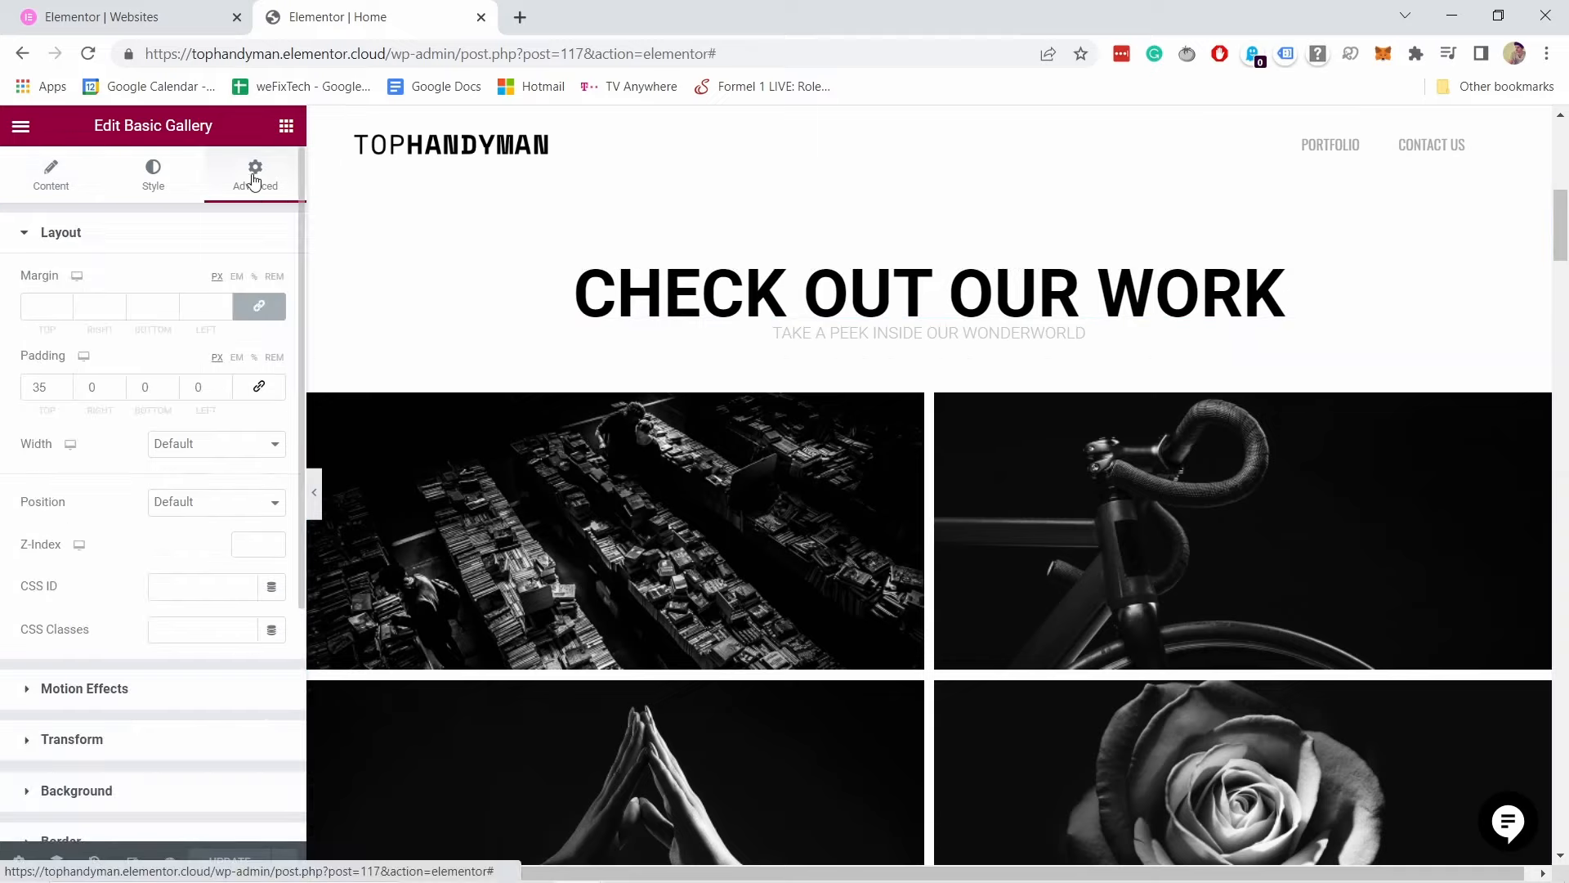
{"action": "scroll", "coordinate": [146, 500], "scroll_direction": "down", "scroll_amount": 2}
{"action": "left_click", "coordinate": [84, 561]}
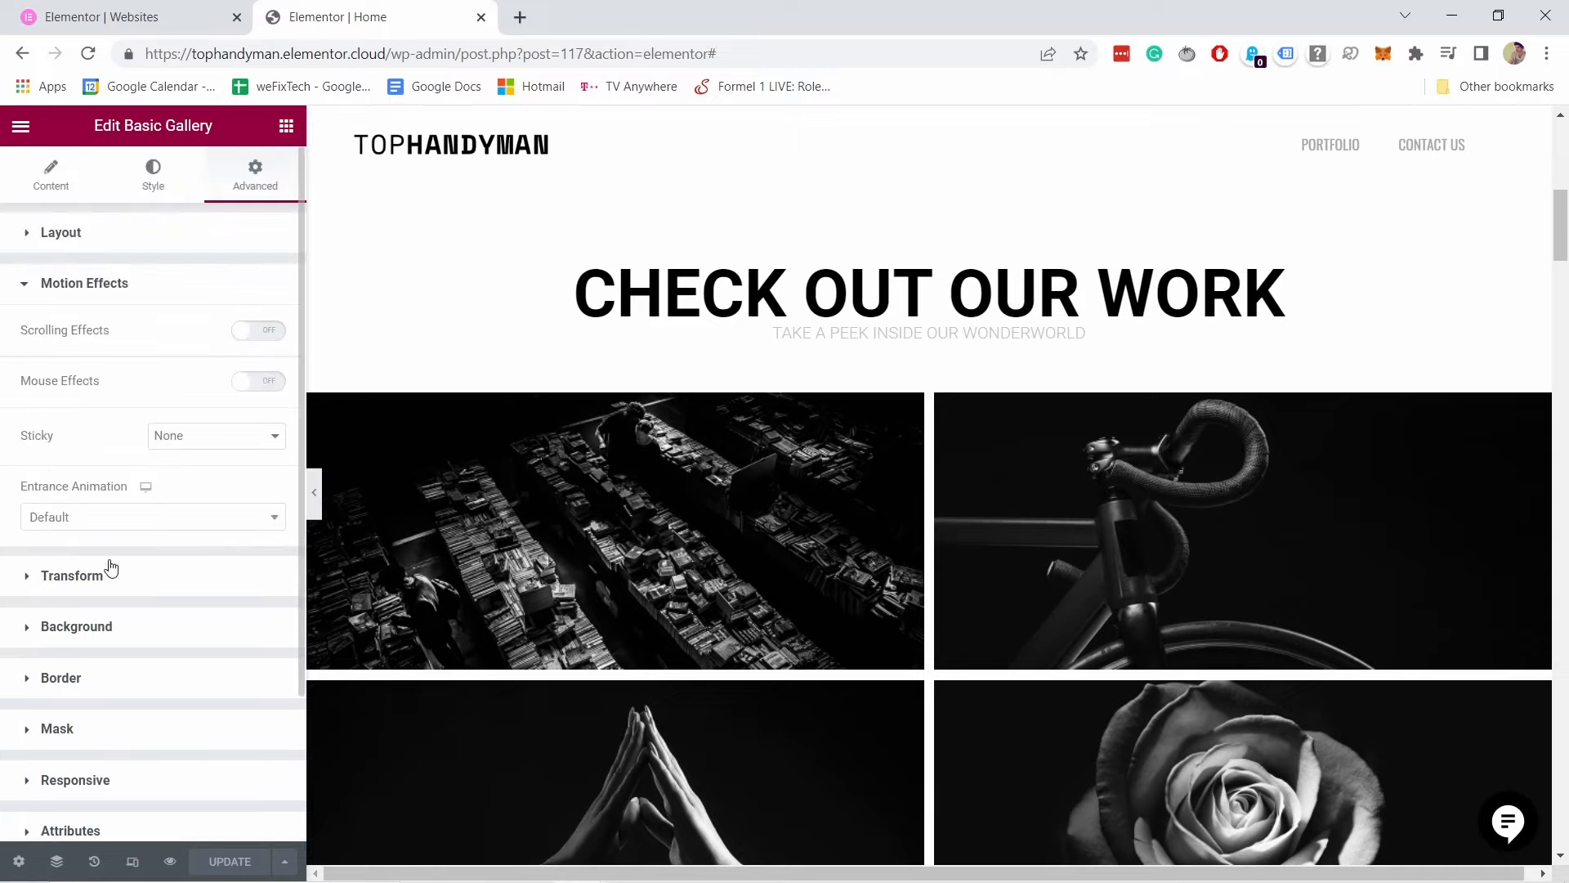
{"action": "left_click", "coordinate": [256, 331]}
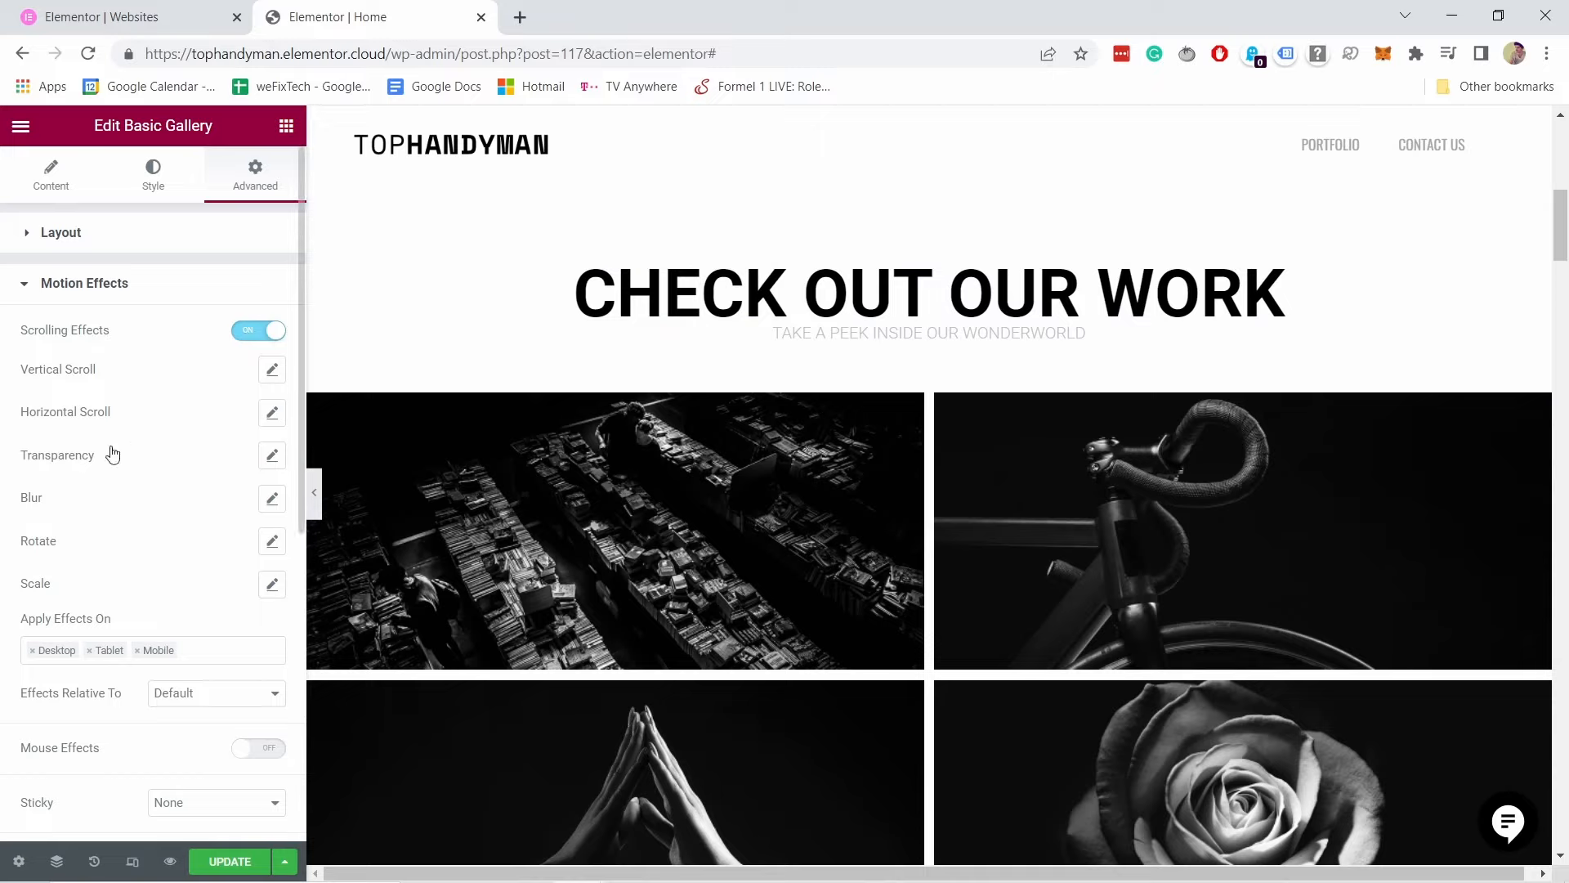
{"action": "left_click", "coordinate": [272, 456]}
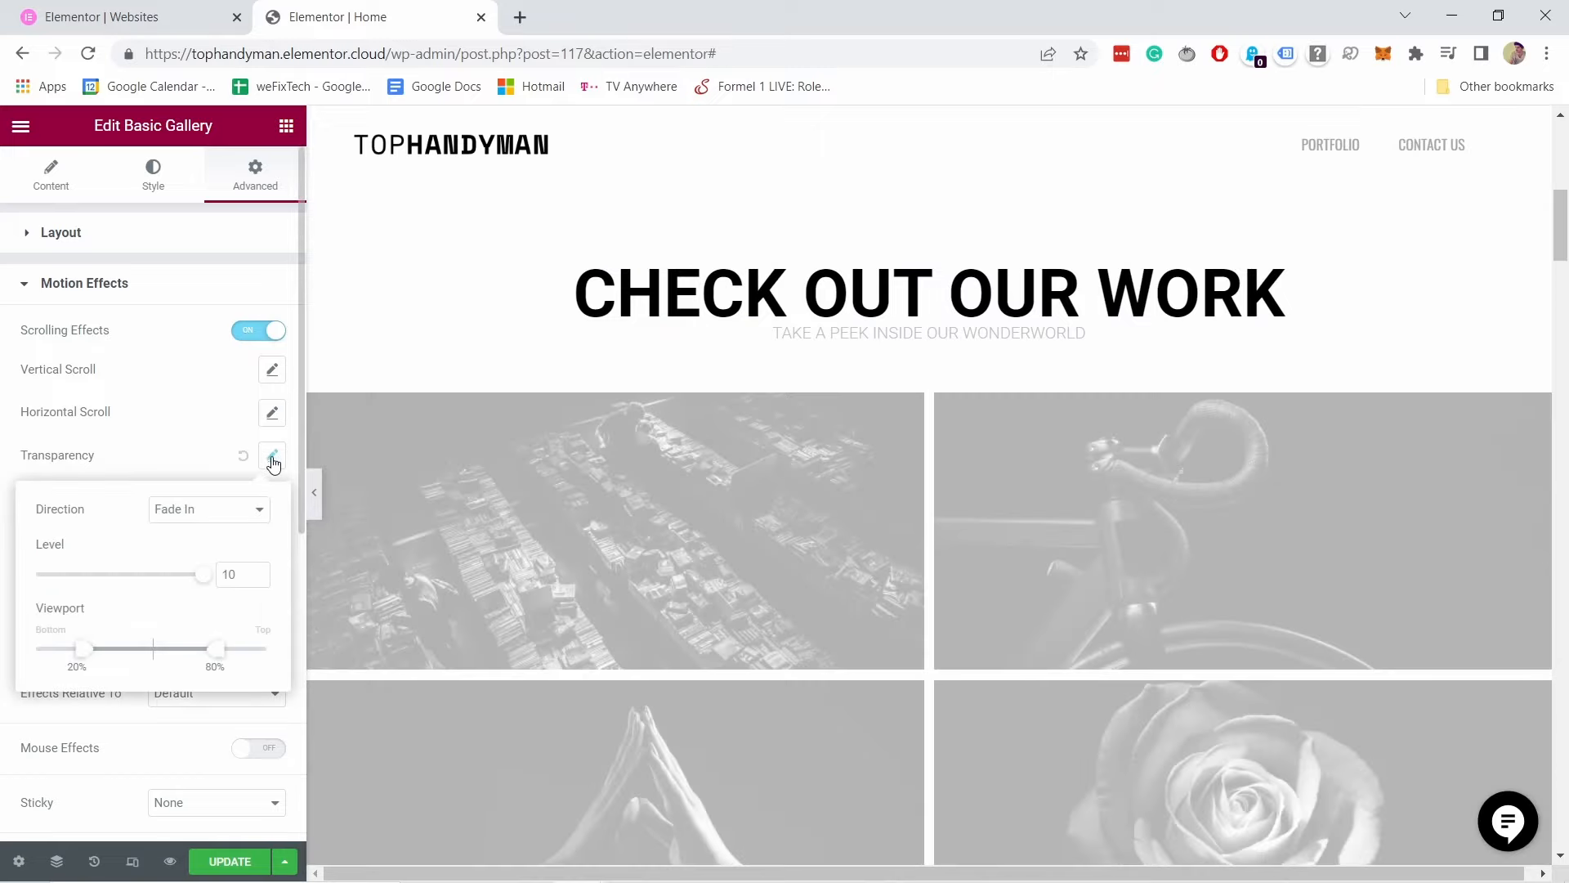
{"action": "left_click", "coordinate": [214, 514]}
{"action": "left_click", "coordinate": [209, 537]}
{"action": "mouse_move", "coordinate": [203, 581]}
{"action": "left_mouse_down"}
{"action": "mouse_move", "coordinate": [52, 581]}
{"action": "mouse_move", "coordinate": [204, 583]}
{"action": "left_mouse_up"}
{"action": "left_click", "coordinate": [180, 454]}
Step: Preview how the gallery images fade in as the page moves past them
{"action": "scroll", "coordinate": [511, 308], "scroll_direction": "up", "scroll_amount": 3}
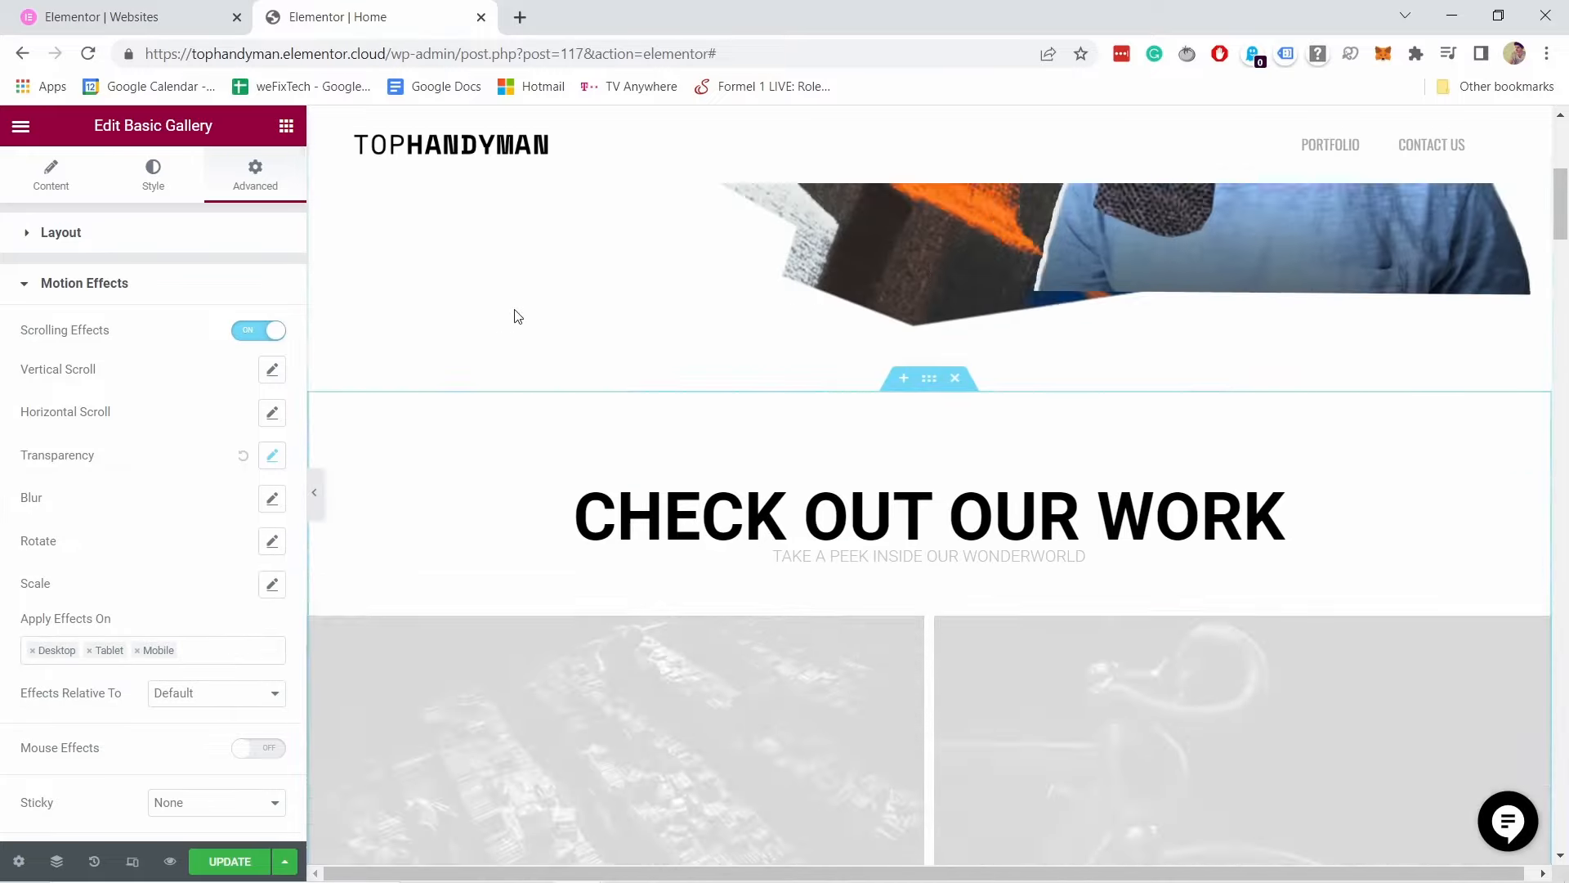
{"action": "scroll", "coordinate": [436, 339], "scroll_direction": "up", "scroll_amount": 1}
{"action": "scroll", "coordinate": [446, 362], "scroll_direction": "down", "scroll_amount": 5}
{"action": "scroll", "coordinate": [467, 365], "scroll_direction": "up", "scroll_amount": 2}
{"action": "scroll", "coordinate": [493, 370], "scroll_direction": "down", "scroll_amount": 2}
{"action": "scroll", "coordinate": [493, 371], "scroll_direction": "down", "scroll_amount": 5}
{"action": "scroll", "coordinate": [457, 392], "scroll_direction": "up", "scroll_amount": 6}
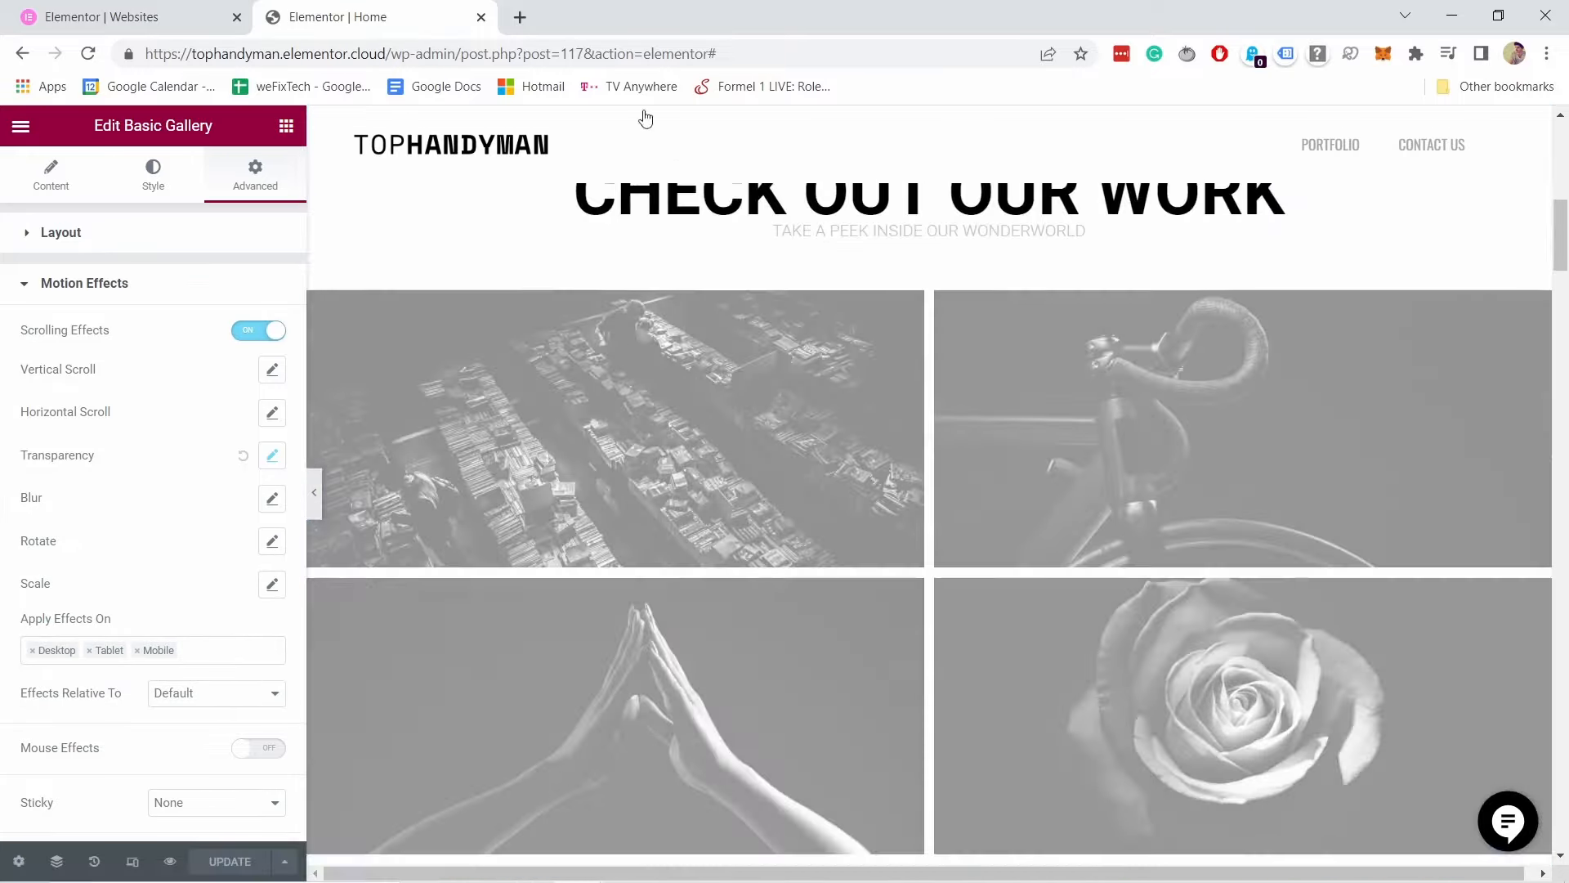
Step: Set the Transparency effect's viewport range to 0% at the bottom and 52% at the top, and preview the fade
{"action": "left_click", "coordinate": [272, 456]}
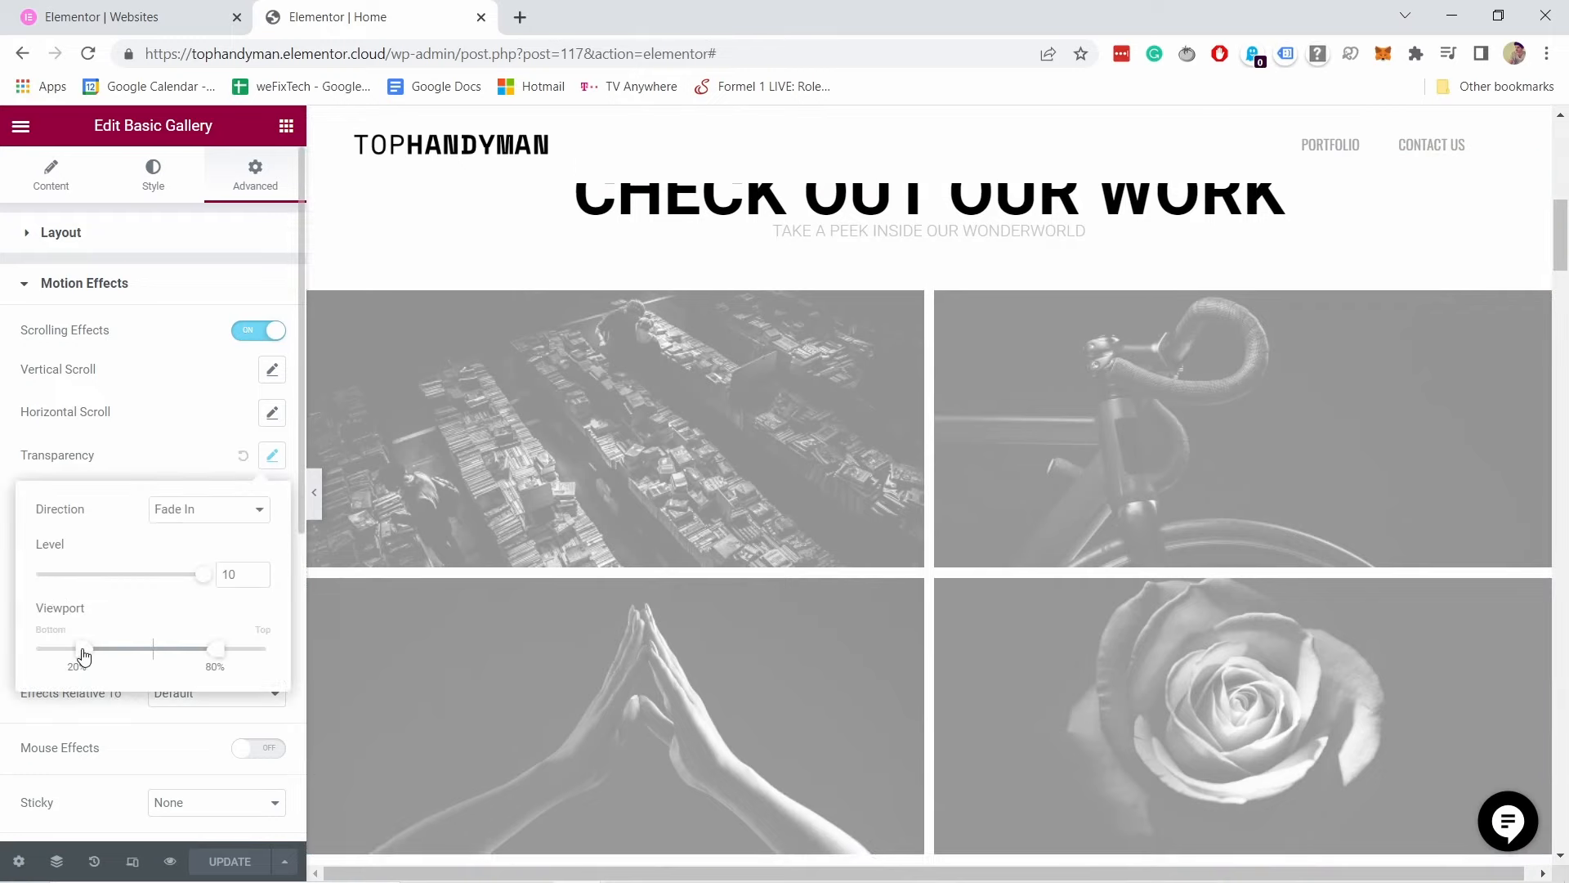
{"action": "left_click_drag", "start_coordinate": [83, 649], "coordinate": [24, 651]}
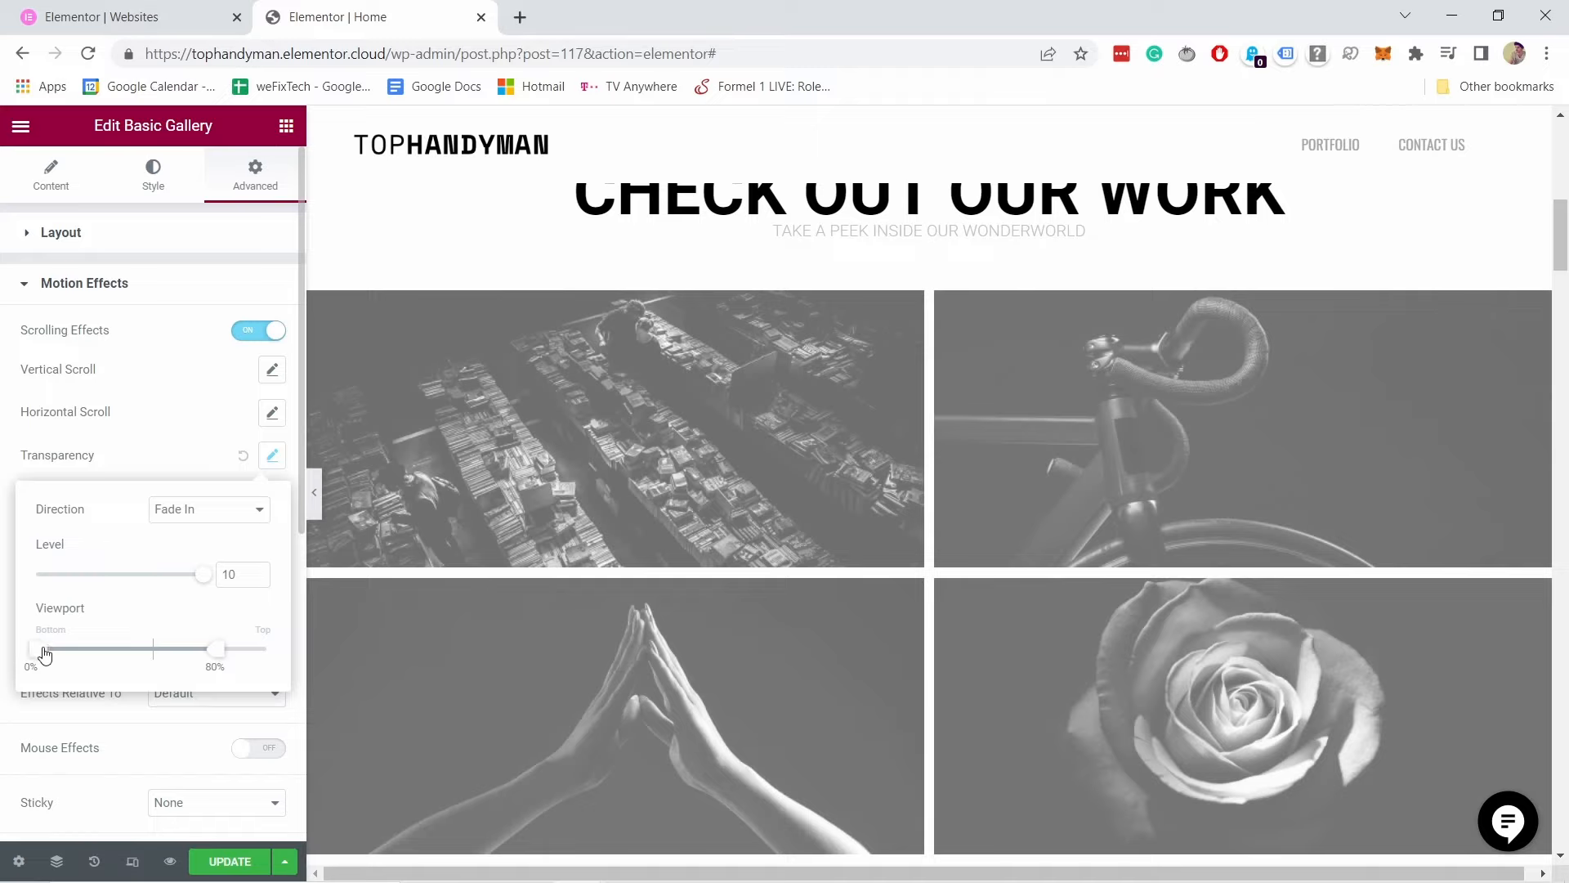
{"action": "left_click_drag", "start_coordinate": [201, 657], "coordinate": [155, 659]}
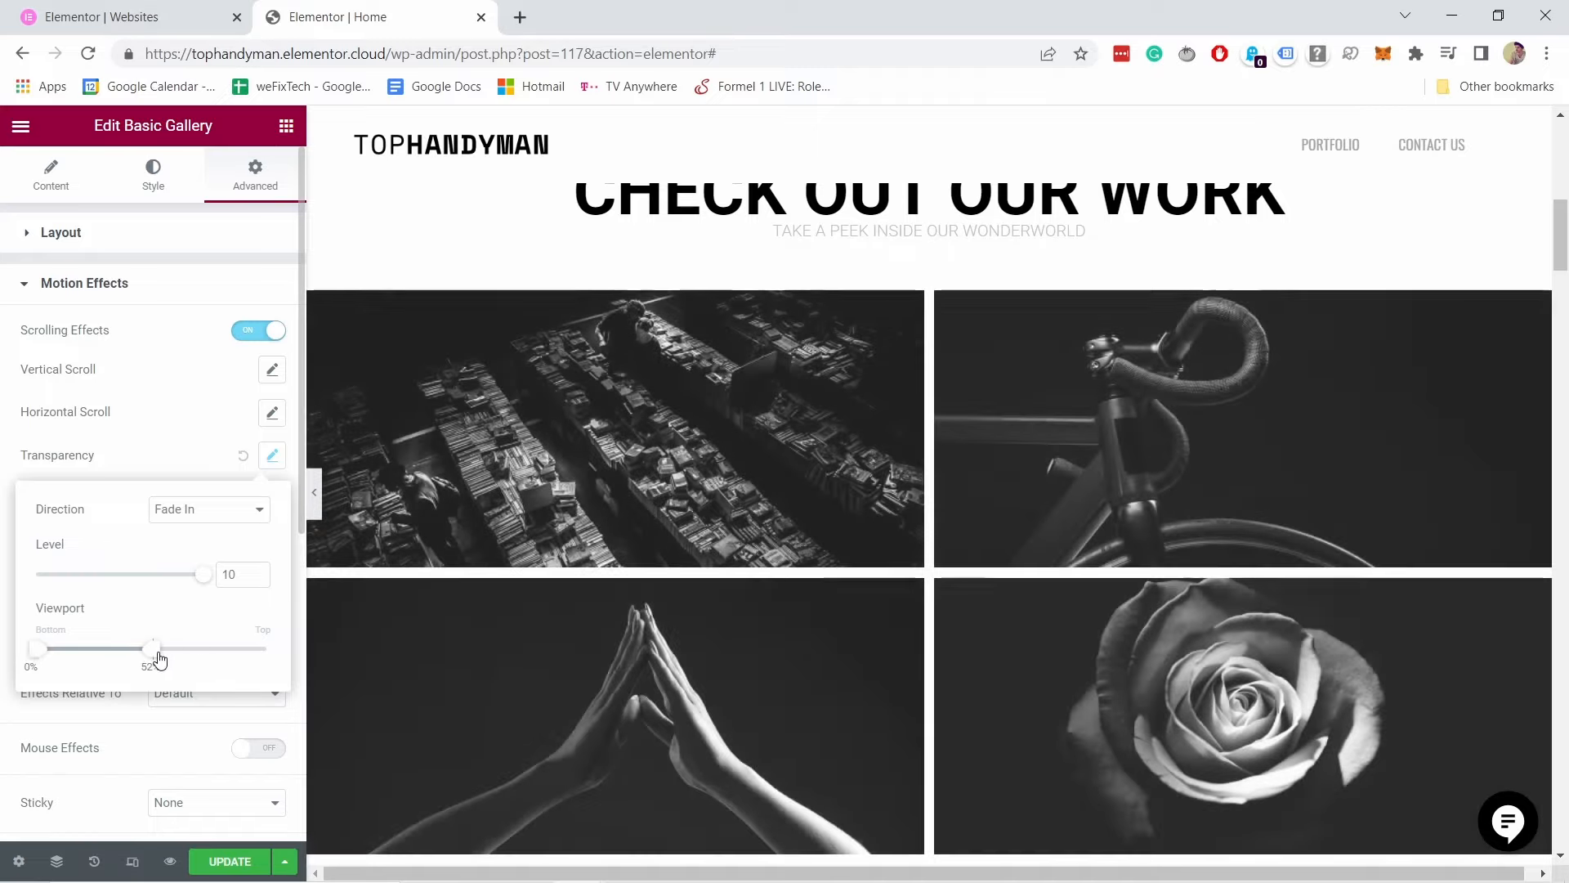
{"action": "scroll", "coordinate": [658, 379], "scroll_direction": "up", "scroll_amount": 4}
{"action": "scroll", "coordinate": [654, 385], "scroll_direction": "up", "scroll_amount": 2}
{"action": "scroll", "coordinate": [644, 395], "scroll_direction": "down", "scroll_amount": 8}
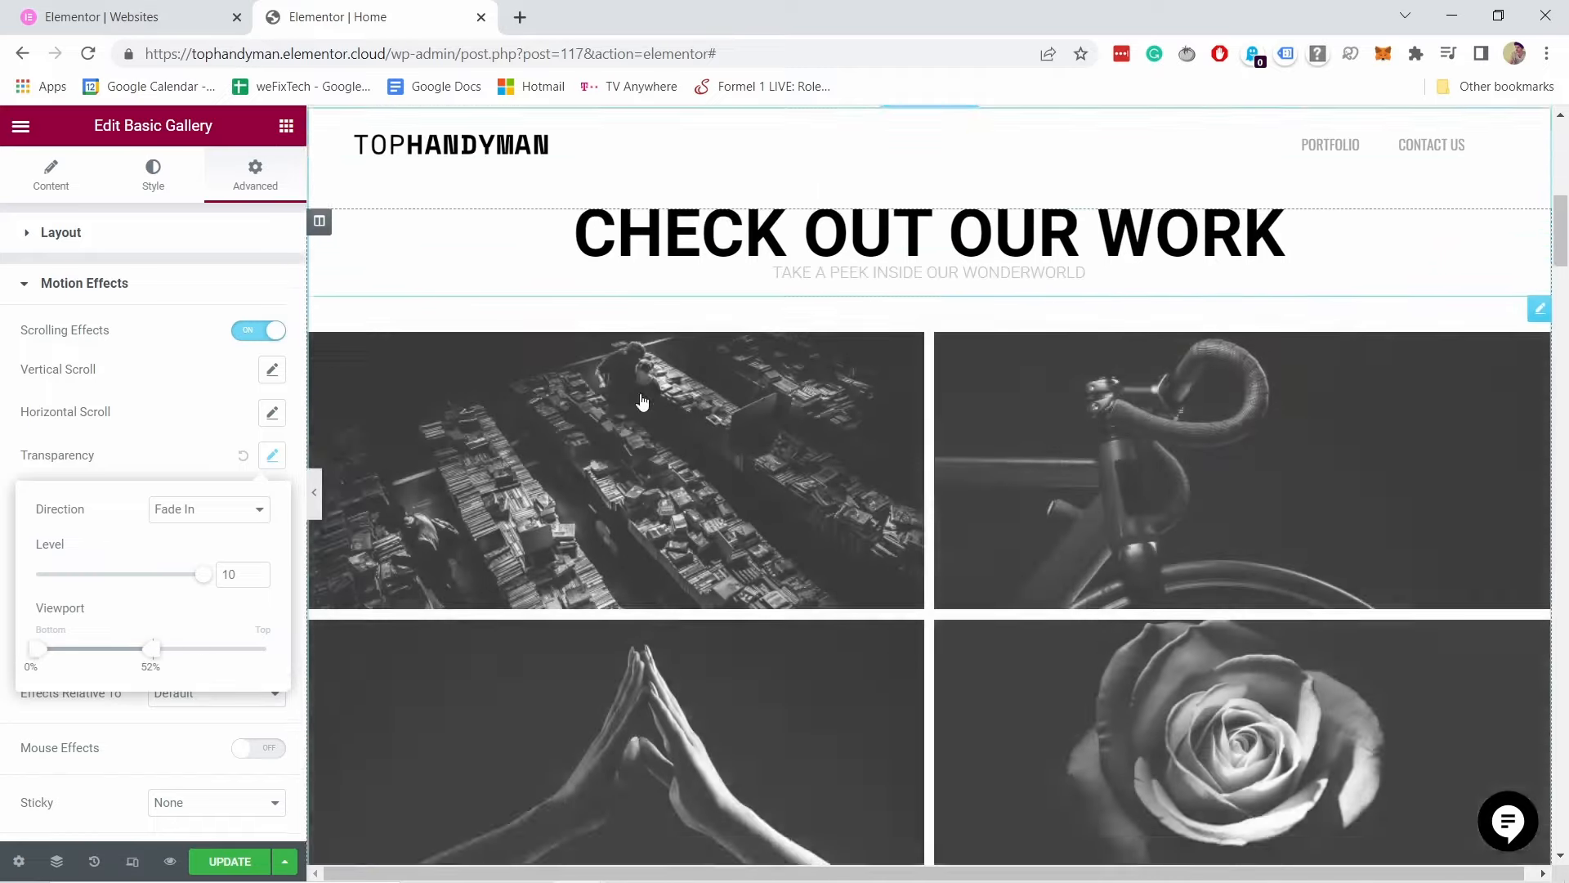
{"action": "scroll", "coordinate": [626, 389], "scroll_direction": "up", "scroll_amount": 4}
{"action": "scroll", "coordinate": [631, 393], "scroll_direction": "up", "scroll_amount": 3}
{"action": "scroll", "coordinate": [634, 409], "scroll_direction": "down", "scroll_amount": 5}
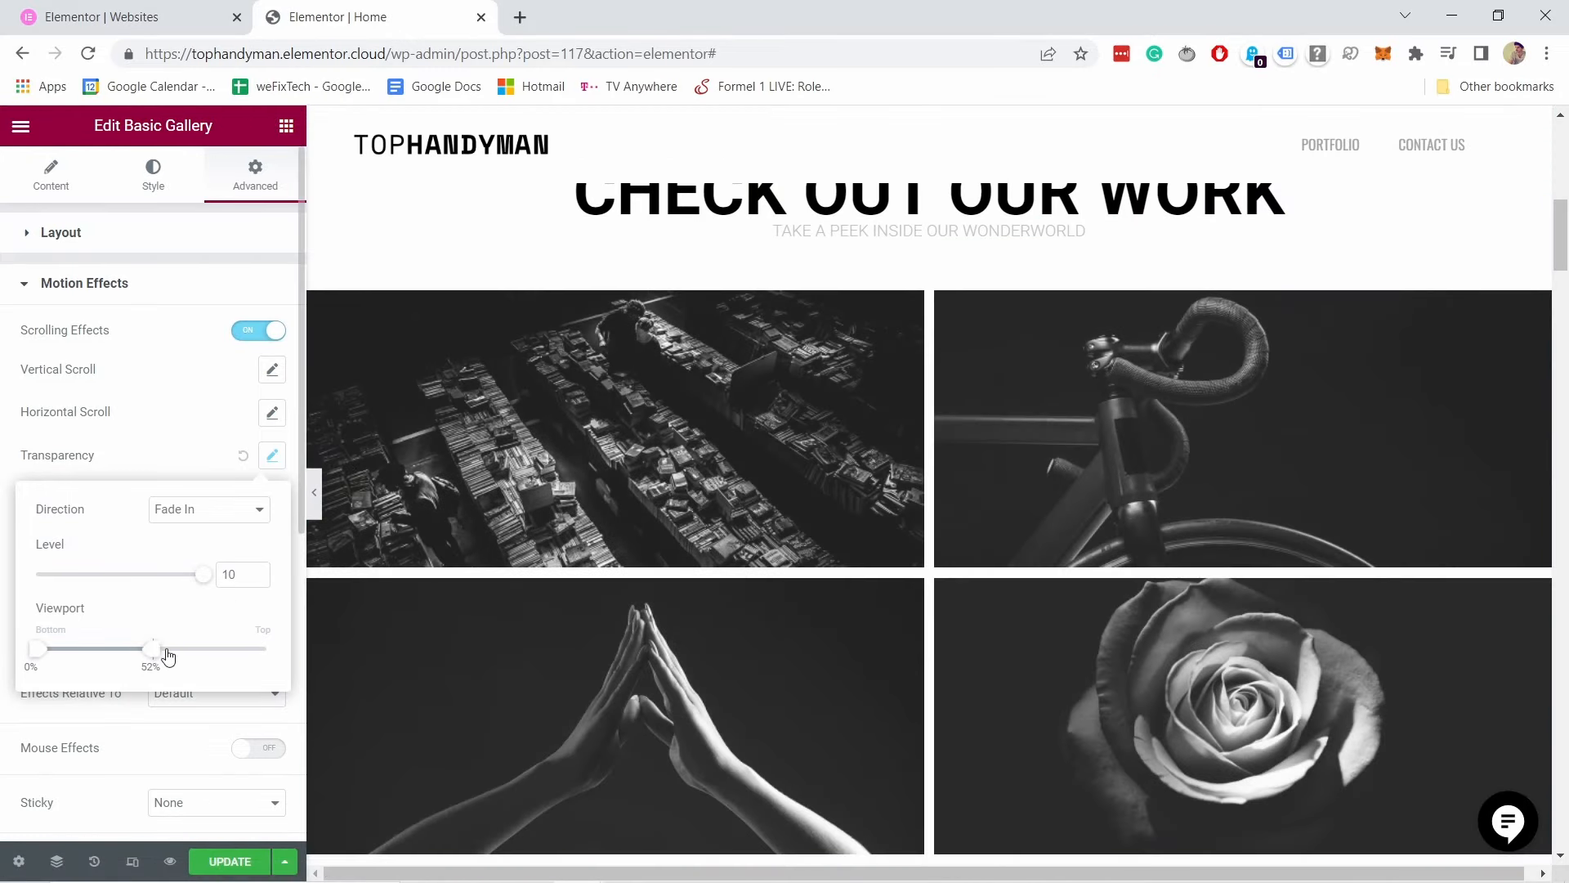
Step: Reduce the Transparency effect's top viewport limit to 40% and preview the gallery's fade-in
{"action": "left_click_drag", "start_coordinate": [158, 657], "coordinate": [140, 655]}
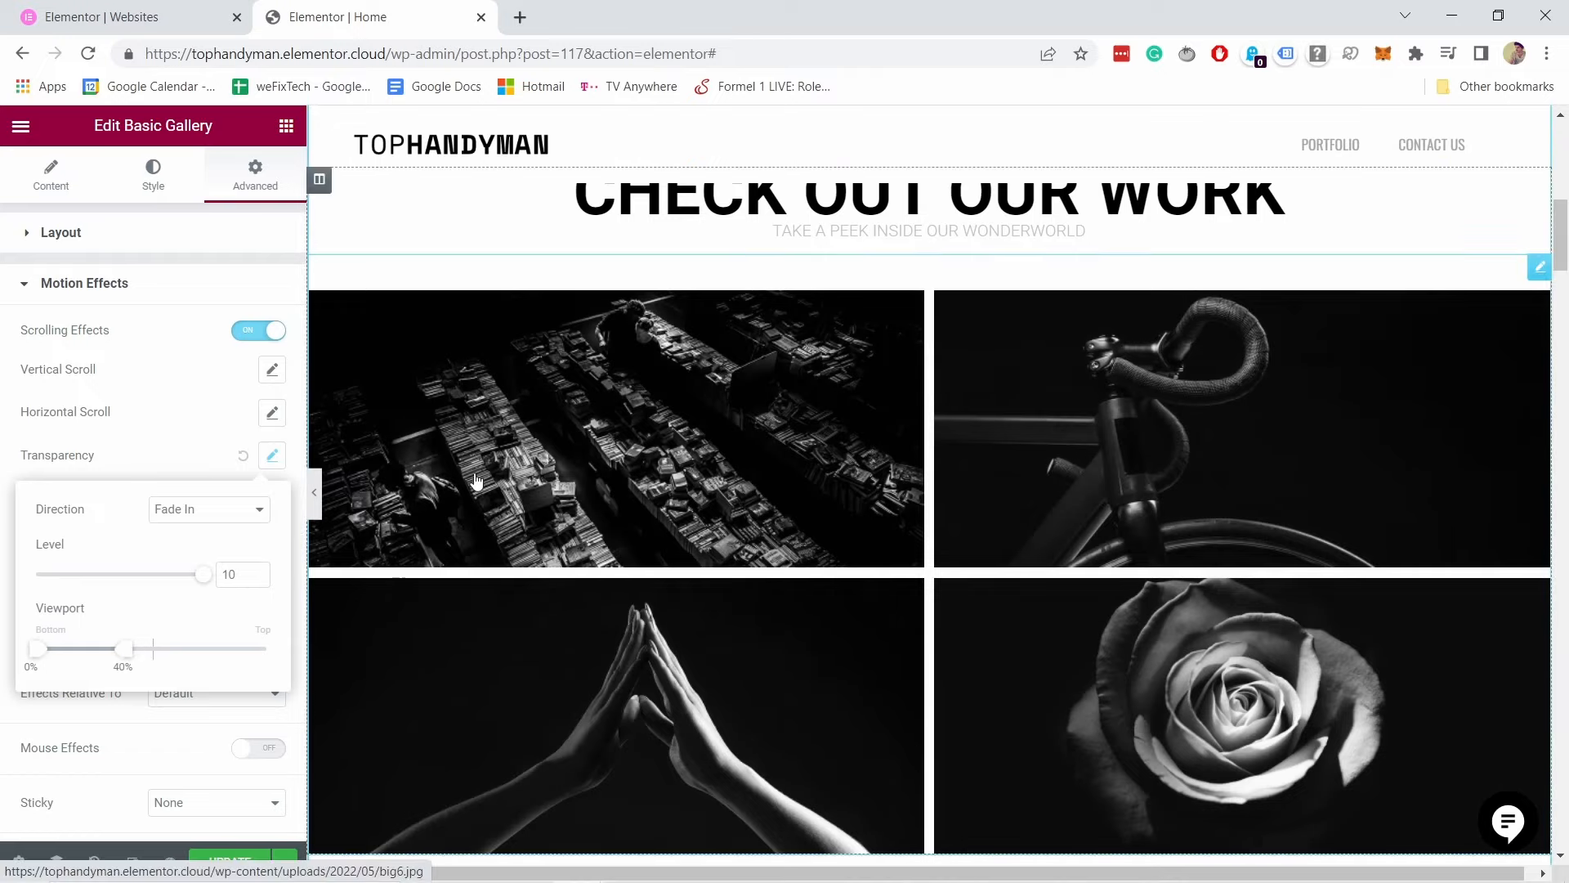
{"action": "scroll", "coordinate": [558, 406], "scroll_direction": "up", "scroll_amount": 7}
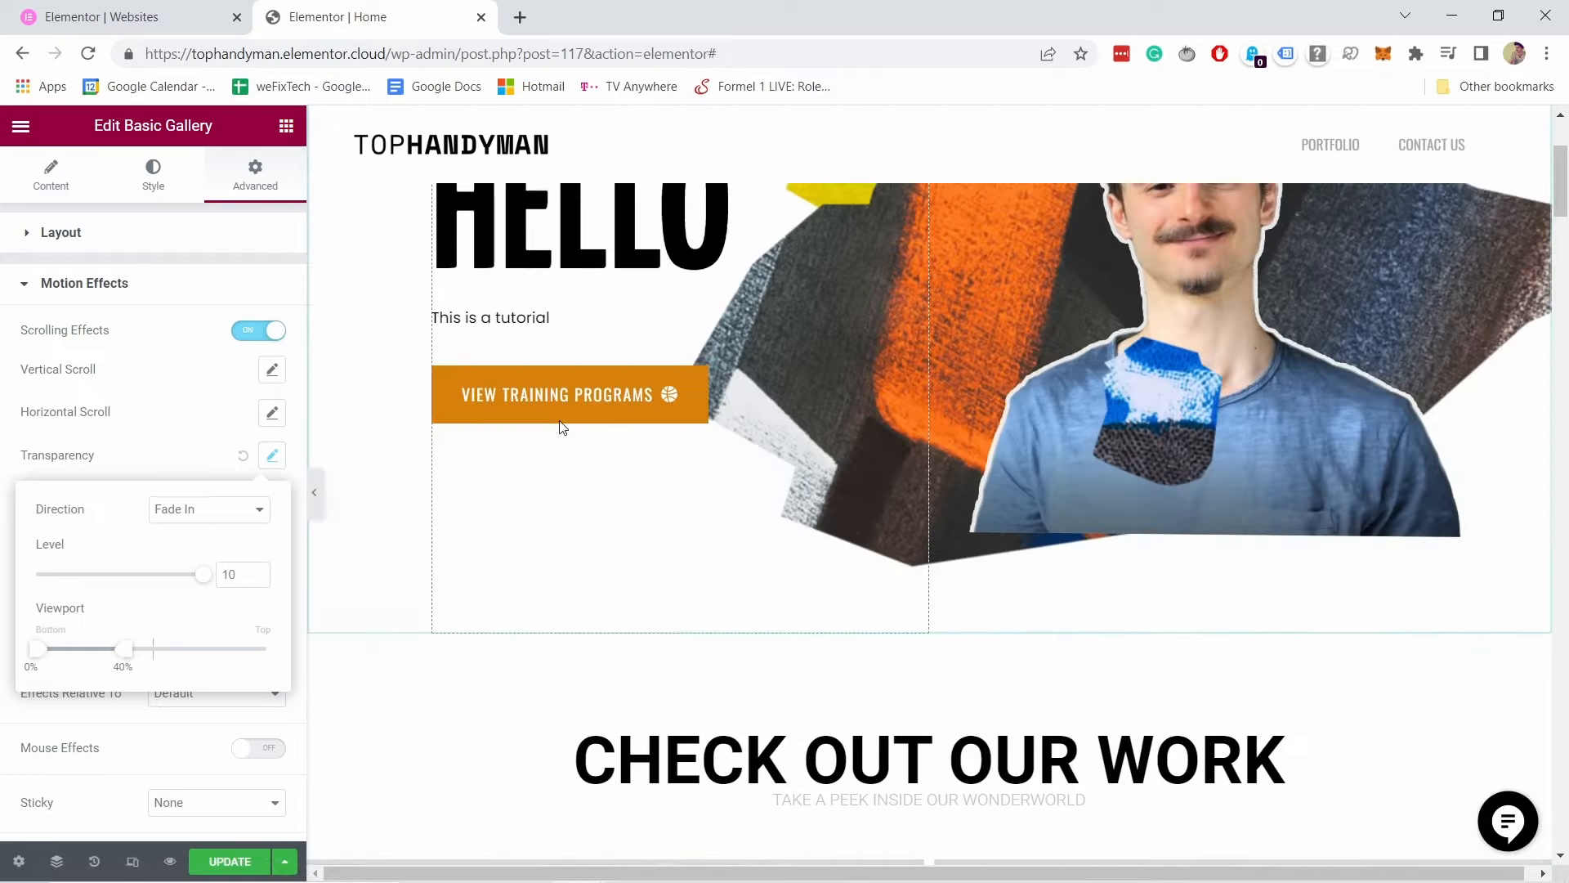
{"action": "scroll", "coordinate": [561, 424], "scroll_direction": "down", "scroll_amount": 8}
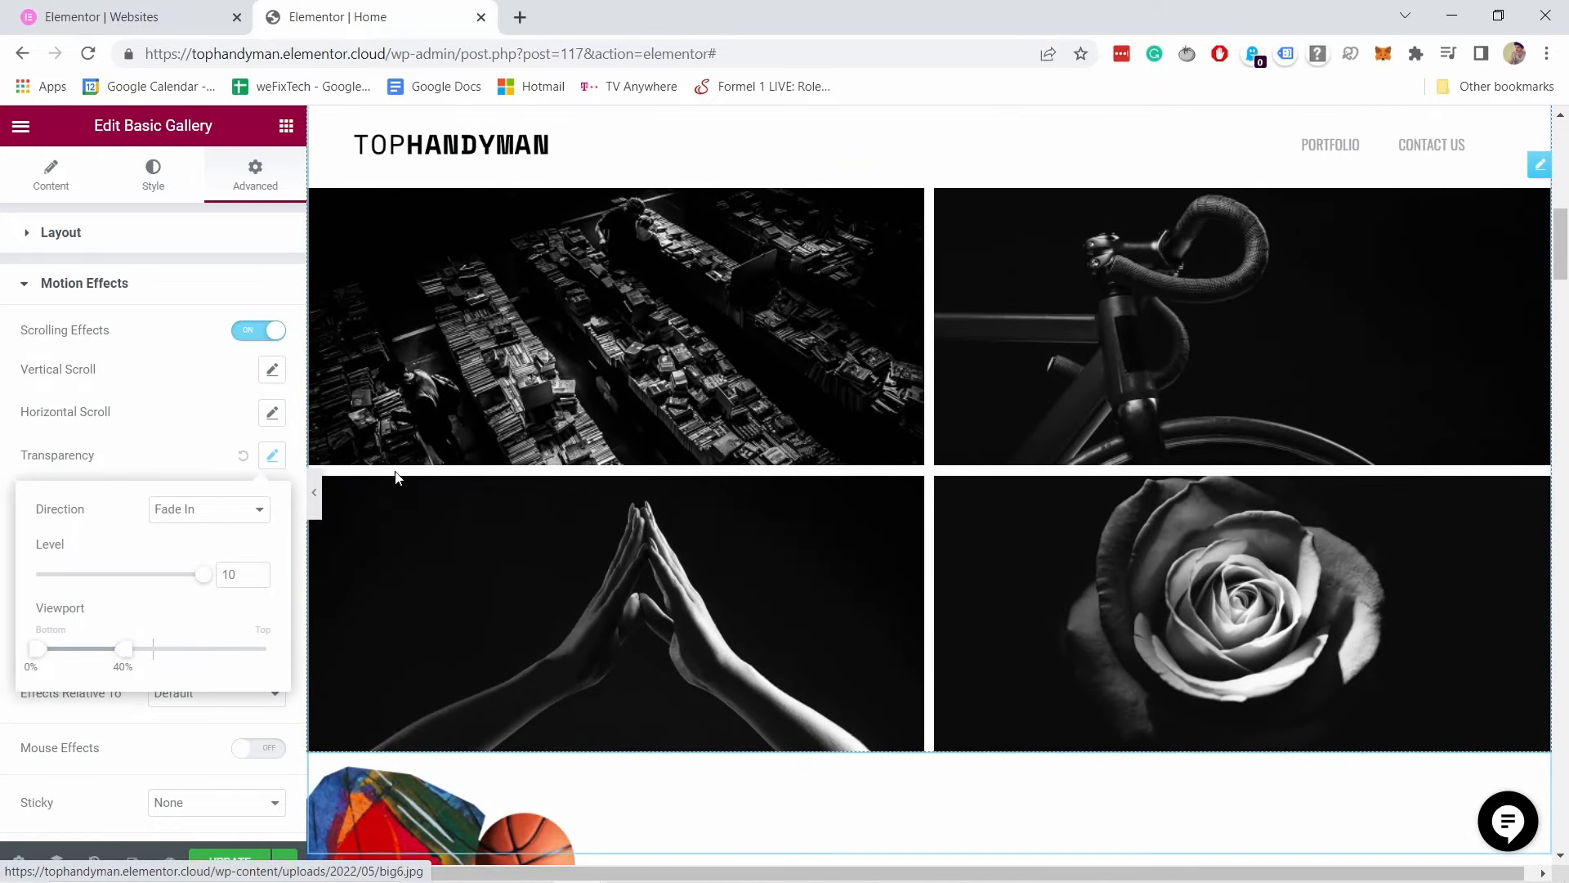
{"action": "left_click", "coordinate": [197, 387]}
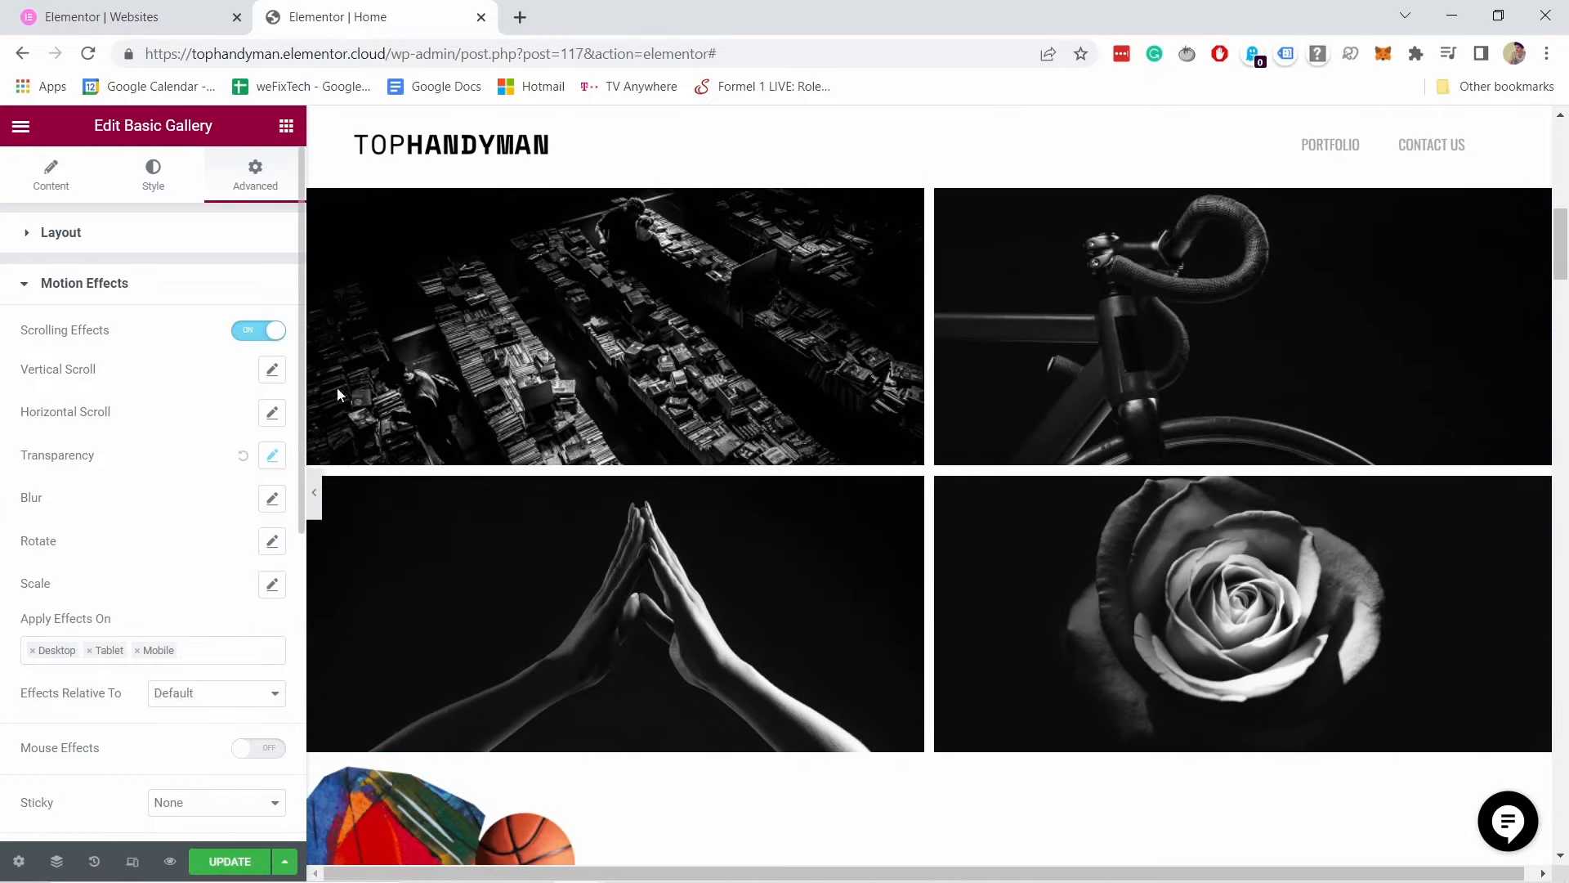
{"action": "scroll", "coordinate": [504, 445], "scroll_direction": "up", "scroll_amount": 6}
{"action": "scroll", "coordinate": [516, 438], "scroll_direction": "down", "scroll_amount": 6}
{"action": "scroll", "coordinate": [526, 437], "scroll_direction": "up", "scroll_amount": 3}
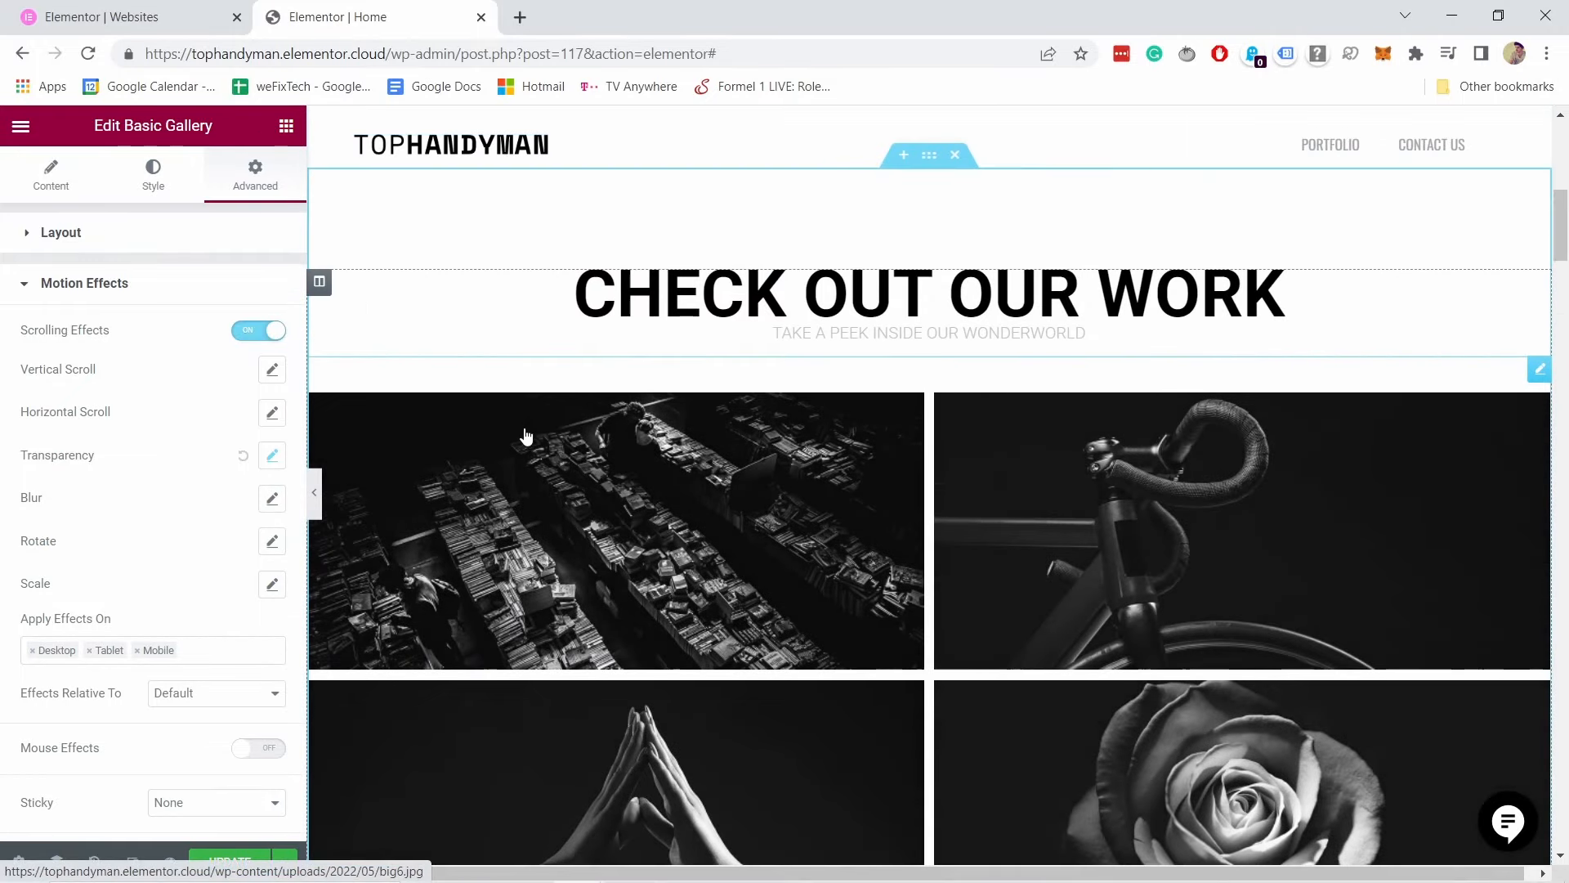
{"action": "scroll", "coordinate": [526, 437], "scroll_direction": "down", "scroll_amount": 3}
{"action": "scroll", "coordinate": [520, 435], "scroll_direction": "up", "scroll_amount": 2}
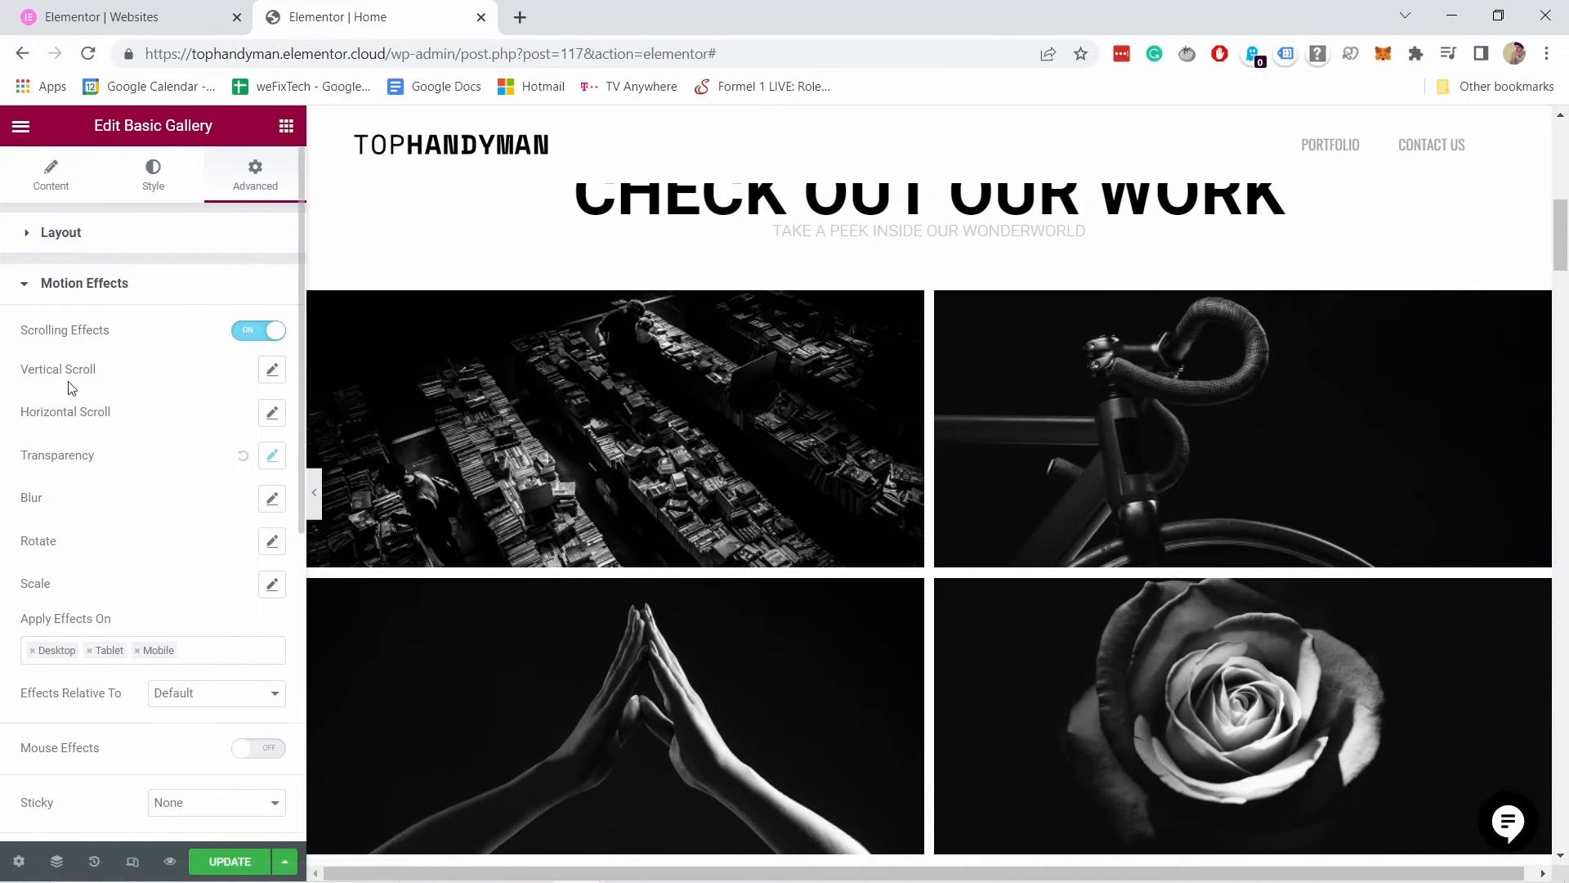
Step: Add a Horizontal Scroll effect to the gallery with direction To Left
{"action": "left_click", "coordinate": [271, 417]}
{"action": "left_click", "coordinate": [200, 468]}
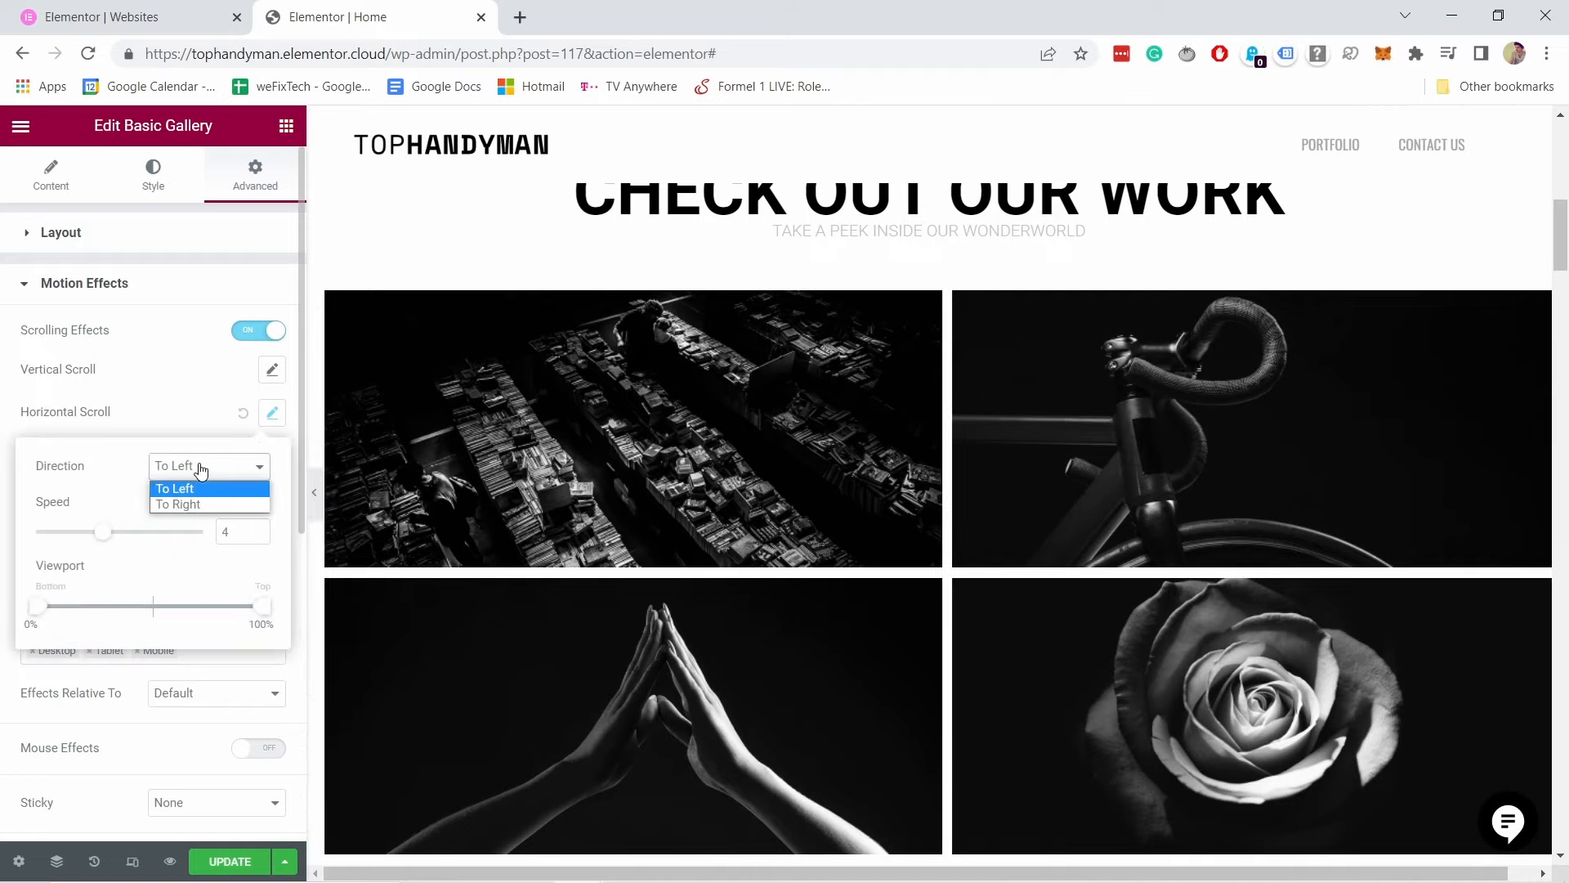
{"action": "left_click", "coordinate": [149, 429]}
Step: Preview the gallery's combined sideways movement and fade-in between the hero section and the basketball section
{"action": "scroll", "coordinate": [542, 304], "scroll_direction": "up", "scroll_amount": 5}
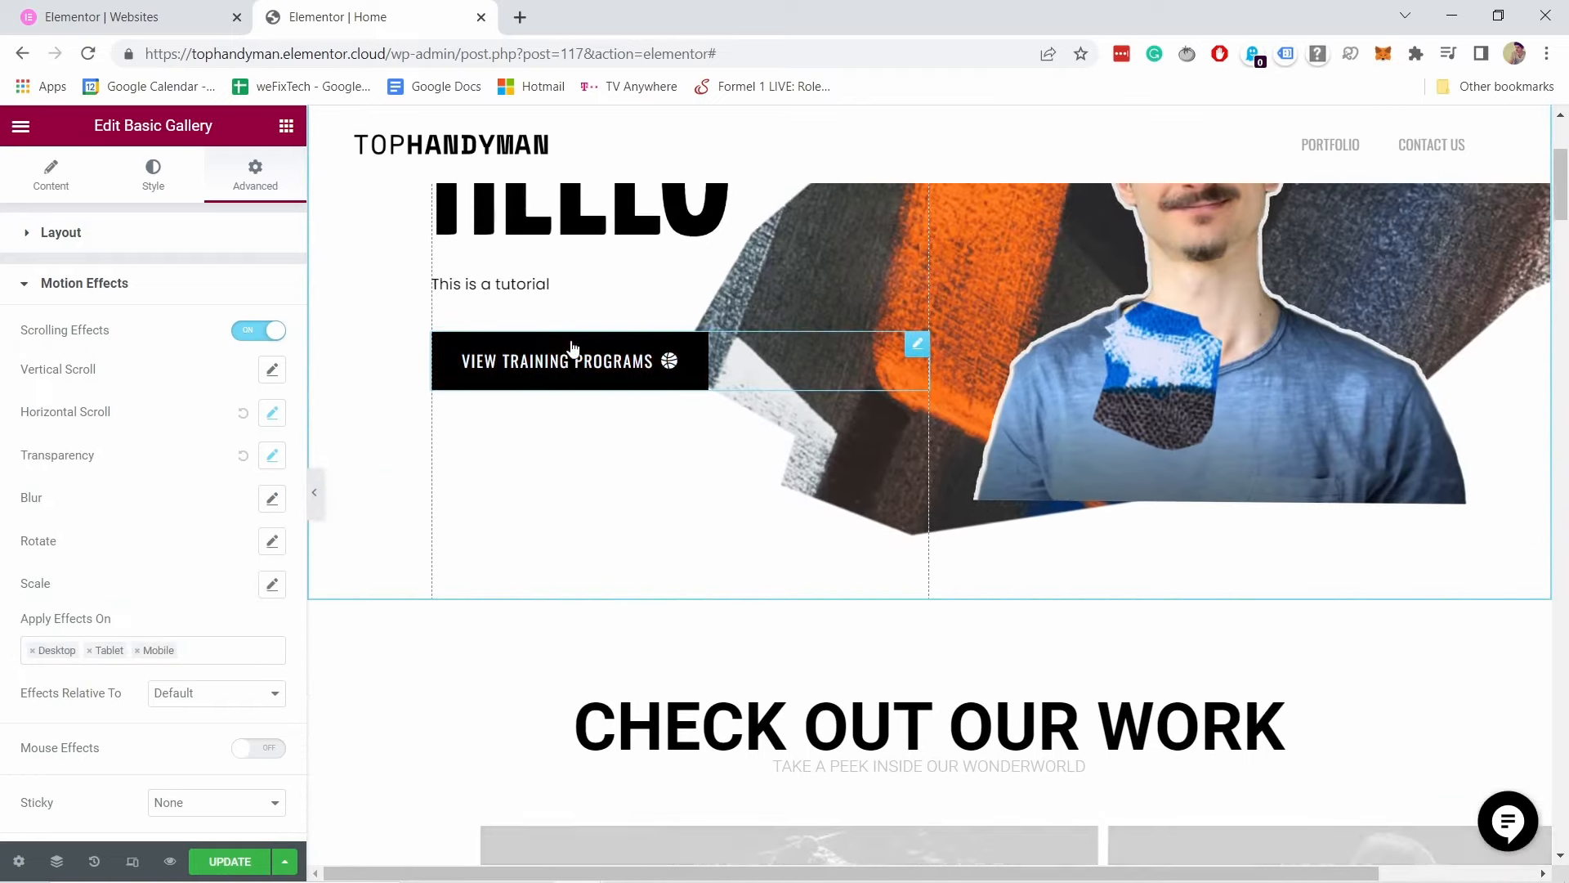
{"action": "scroll", "coordinate": [571, 344], "scroll_direction": "up", "scroll_amount": 2}
{"action": "scroll", "coordinate": [571, 349], "scroll_direction": "down", "scroll_amount": 6}
{"action": "scroll", "coordinate": [576, 357], "scroll_direction": "down", "scroll_amount": 3}
{"action": "scroll", "coordinate": [604, 431], "scroll_direction": "down", "scroll_amount": 6}
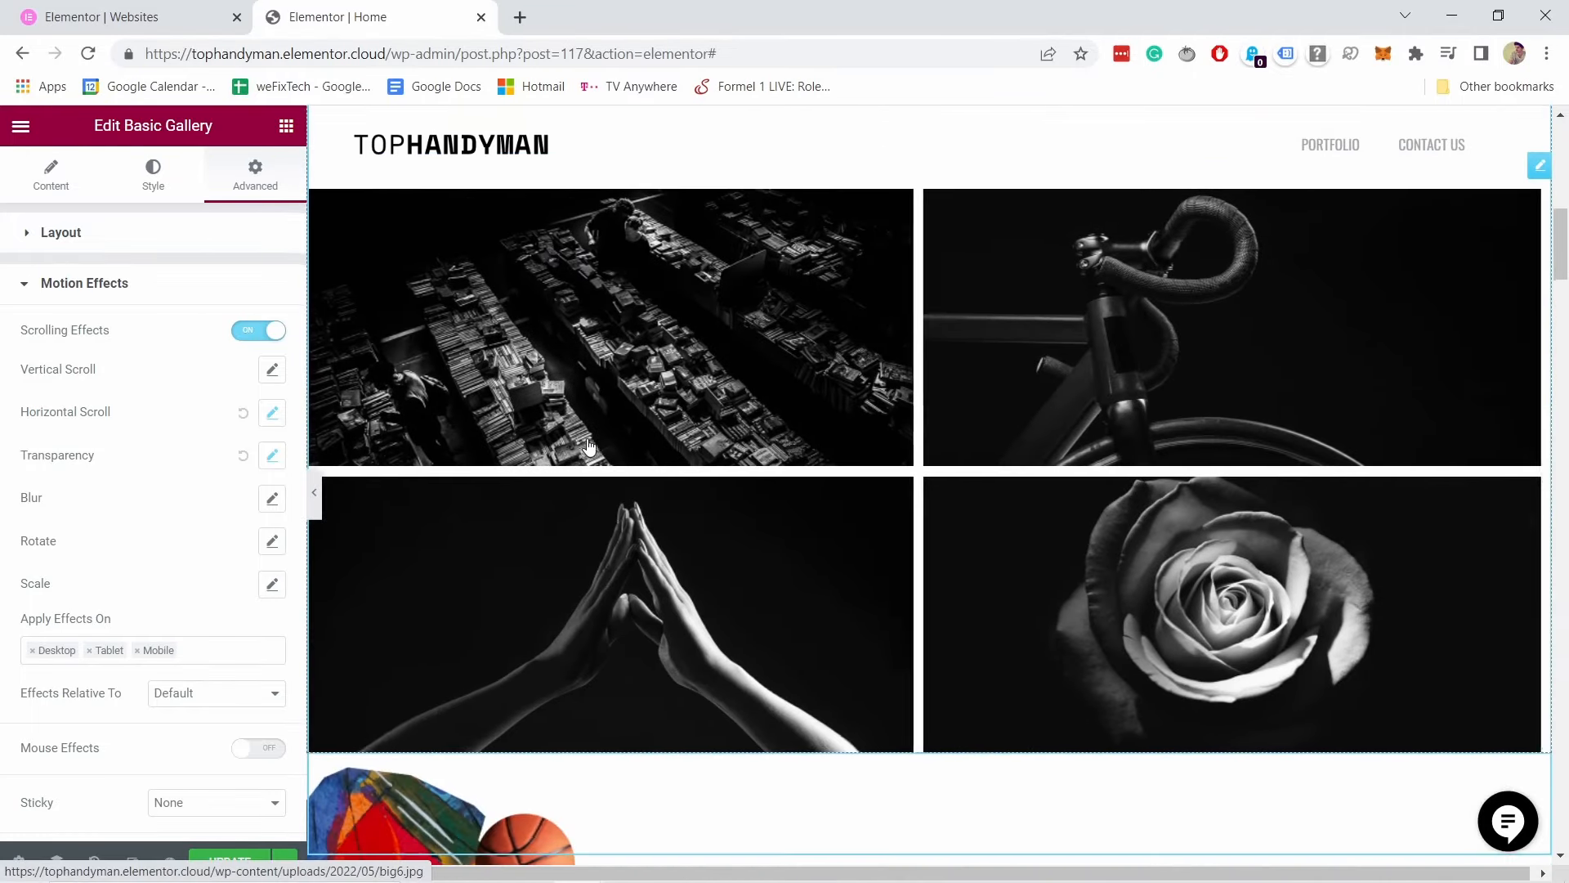
{"action": "scroll", "coordinate": [585, 442], "scroll_direction": "up", "scroll_amount": 4}
{"action": "scroll", "coordinate": [585, 429], "scroll_direction": "up", "scroll_amount": 2}
{"action": "scroll", "coordinate": [597, 425], "scroll_direction": "down", "scroll_amount": 7}
{"action": "scroll", "coordinate": [605, 415], "scroll_direction": "down", "scroll_amount": 2}
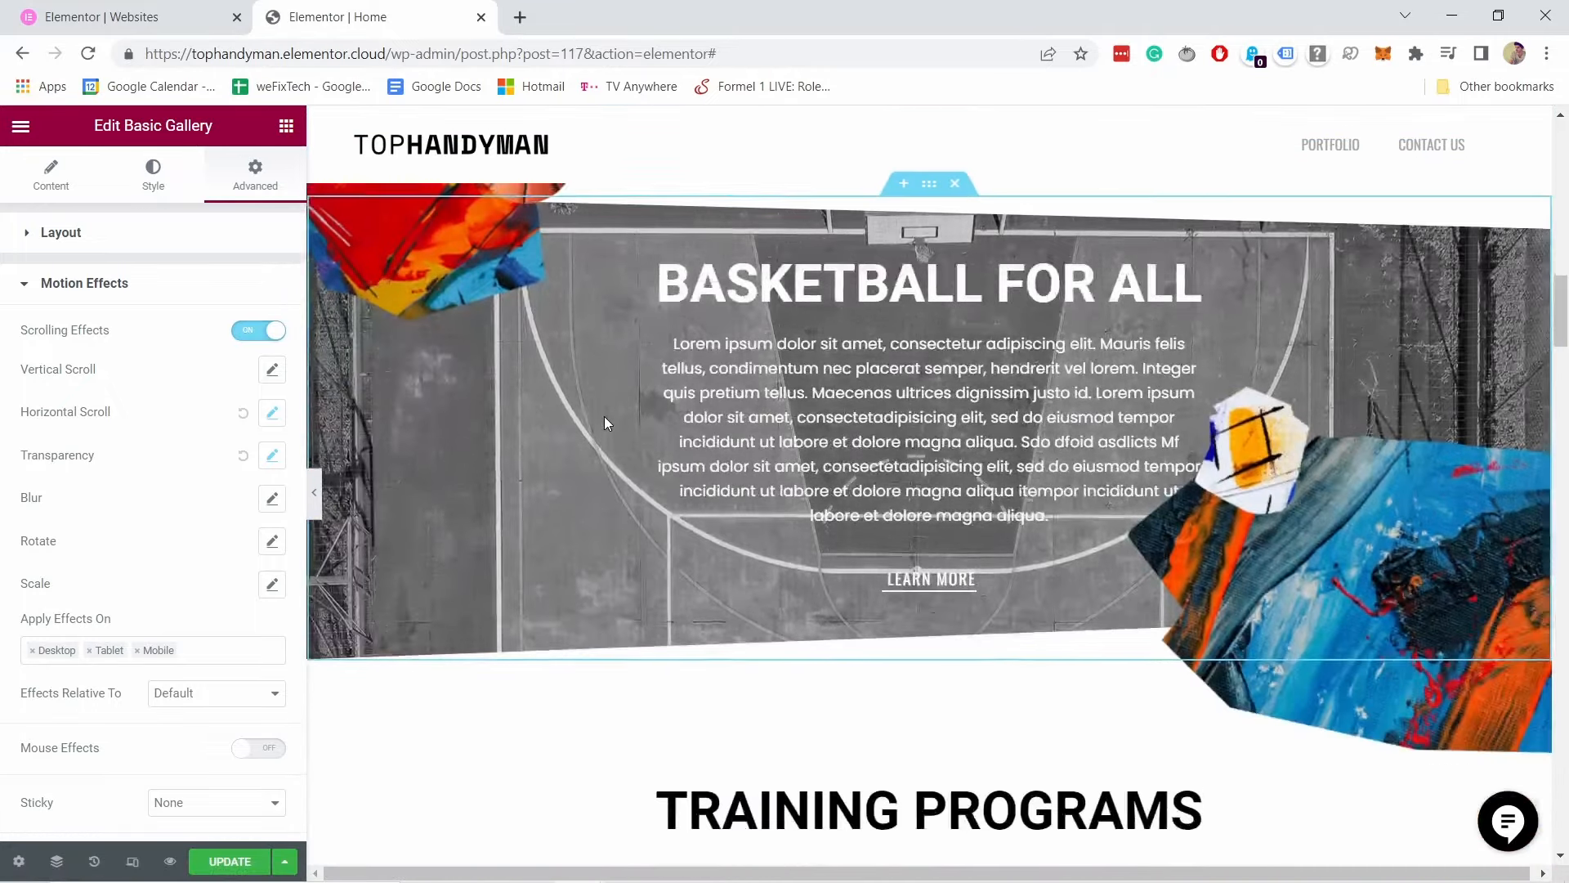
{"action": "scroll", "coordinate": [641, 428], "scroll_direction": "up", "scroll_amount": 7}
{"action": "scroll", "coordinate": [651, 270], "scroll_direction": "down", "scroll_amount": 2}
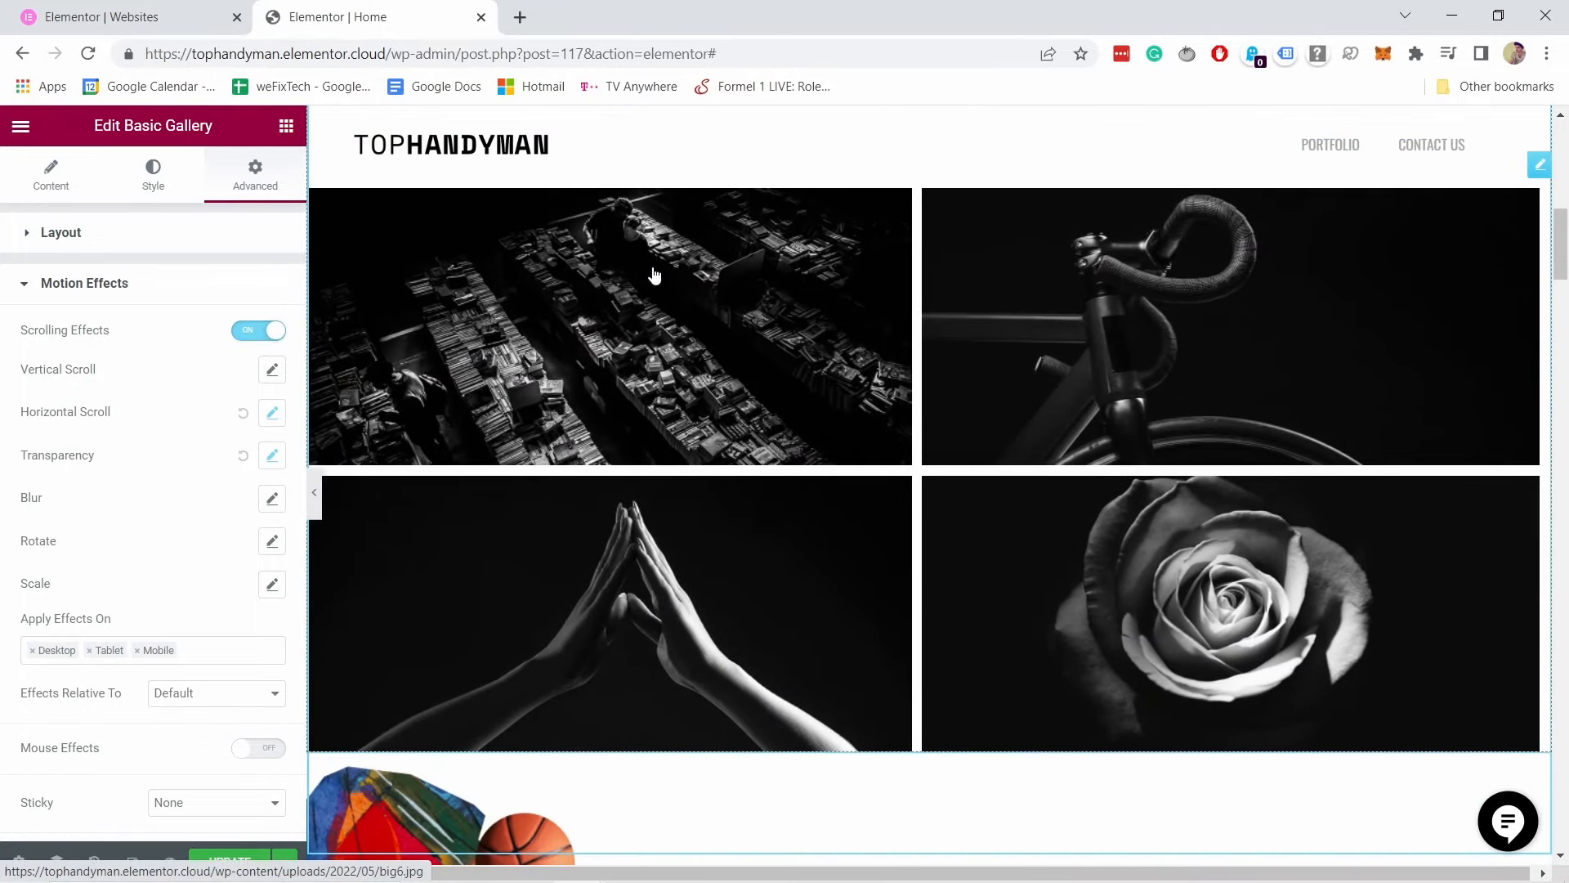
{"action": "scroll", "coordinate": [668, 353], "scroll_direction": "up", "scroll_amount": 2}
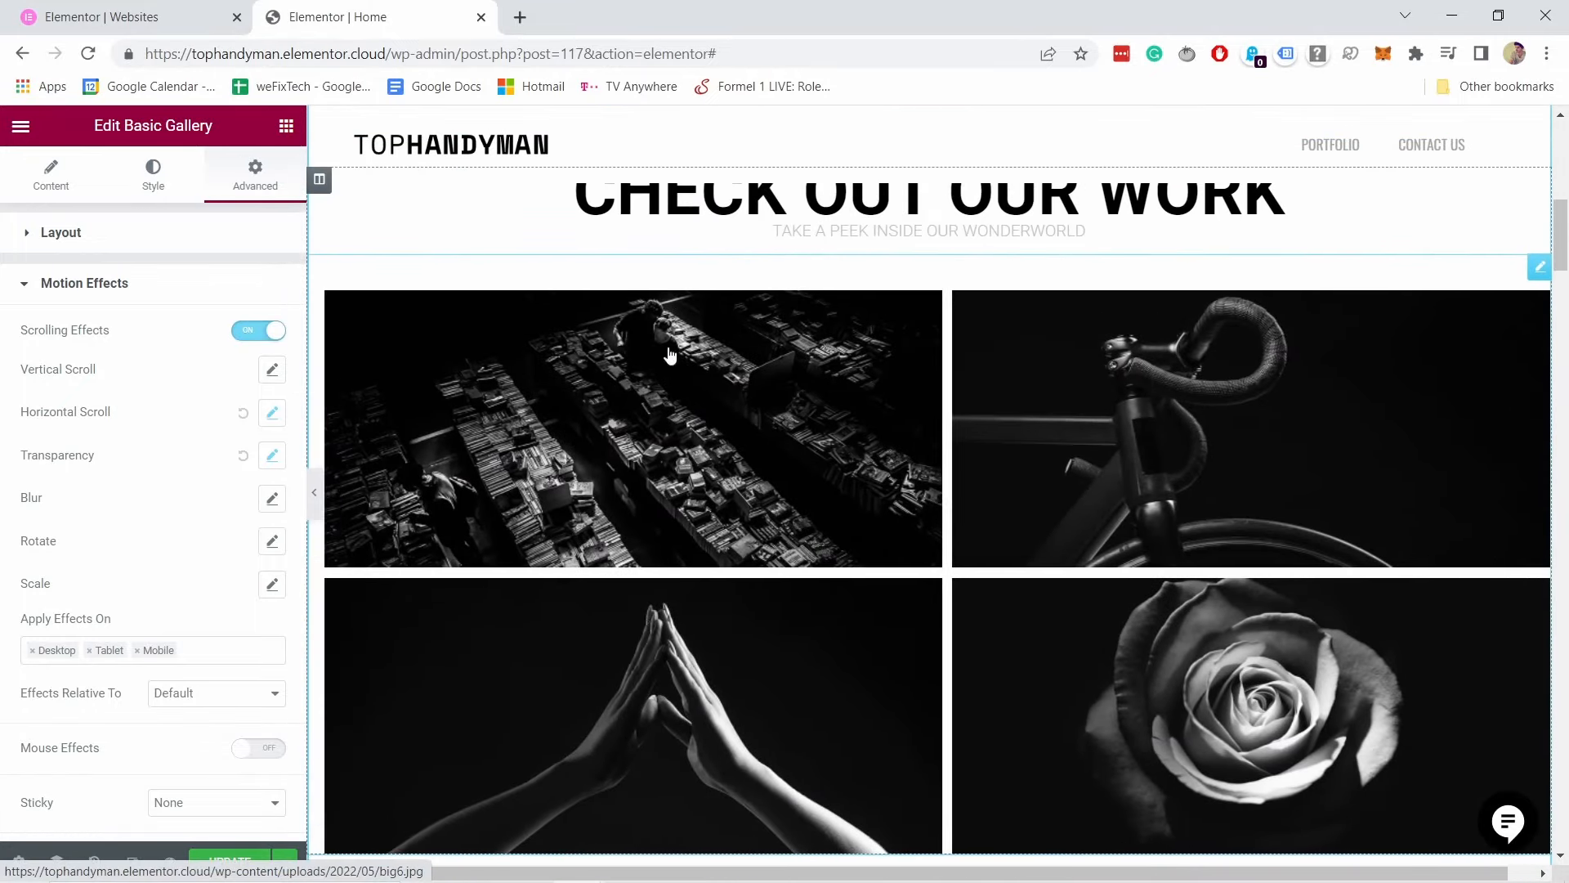
Step: Set the Horizontal Scroll effect's top viewport limit to 50%
{"action": "left_click", "coordinate": [274, 414]}
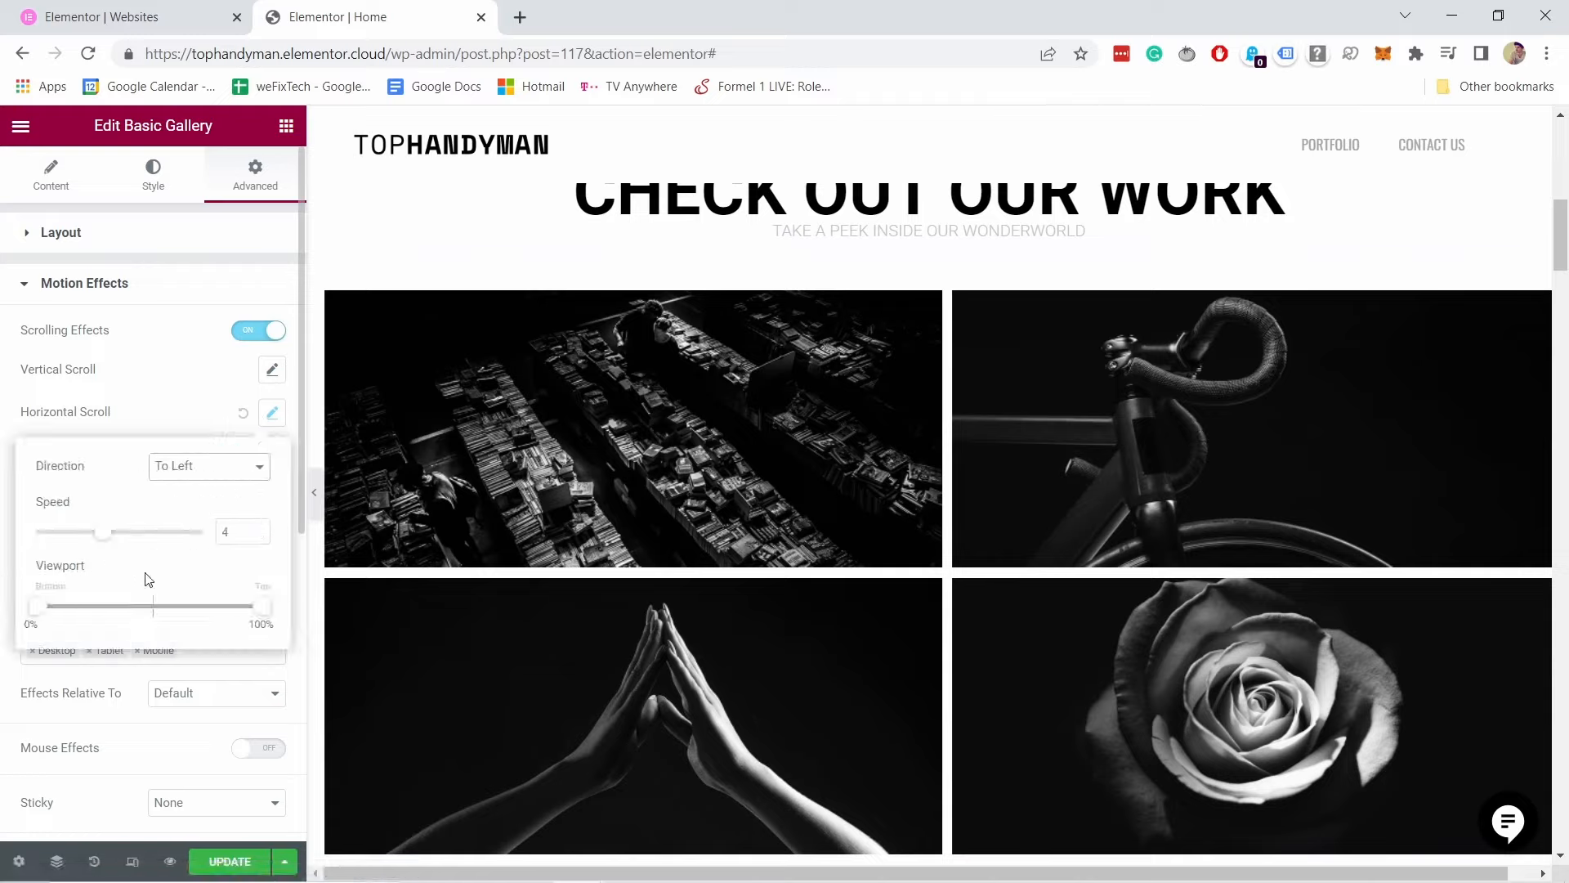
{"action": "left_click_drag", "start_coordinate": [262, 607], "coordinate": [163, 615]}
{"action": "scroll", "coordinate": [646, 438], "scroll_direction": "down", "scroll_amount": 5}
{"action": "scroll", "coordinate": [642, 437], "scroll_direction": "up", "scroll_amount": 8}
{"action": "scroll", "coordinate": [654, 425], "scroll_direction": "up", "scroll_amount": 6}
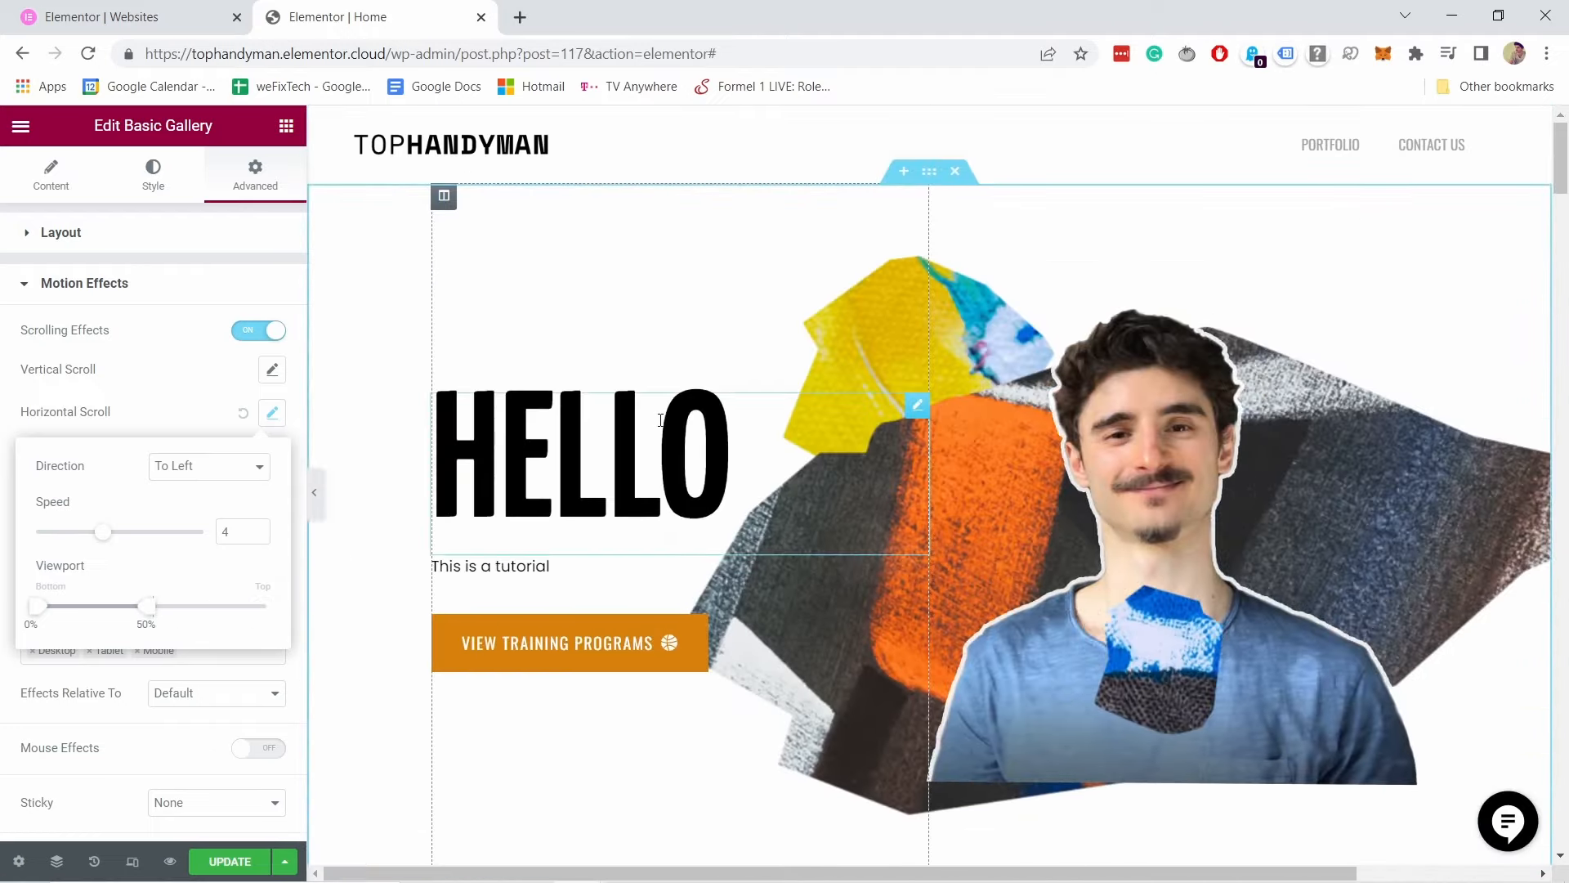
Step: Examine where the gallery images stop moving sideways with the shortened viewport range
{"action": "scroll", "coordinate": [646, 441], "scroll_direction": "down", "scroll_amount": 5}
{"action": "scroll", "coordinate": [676, 422], "scroll_direction": "down", "scroll_amount": 5}
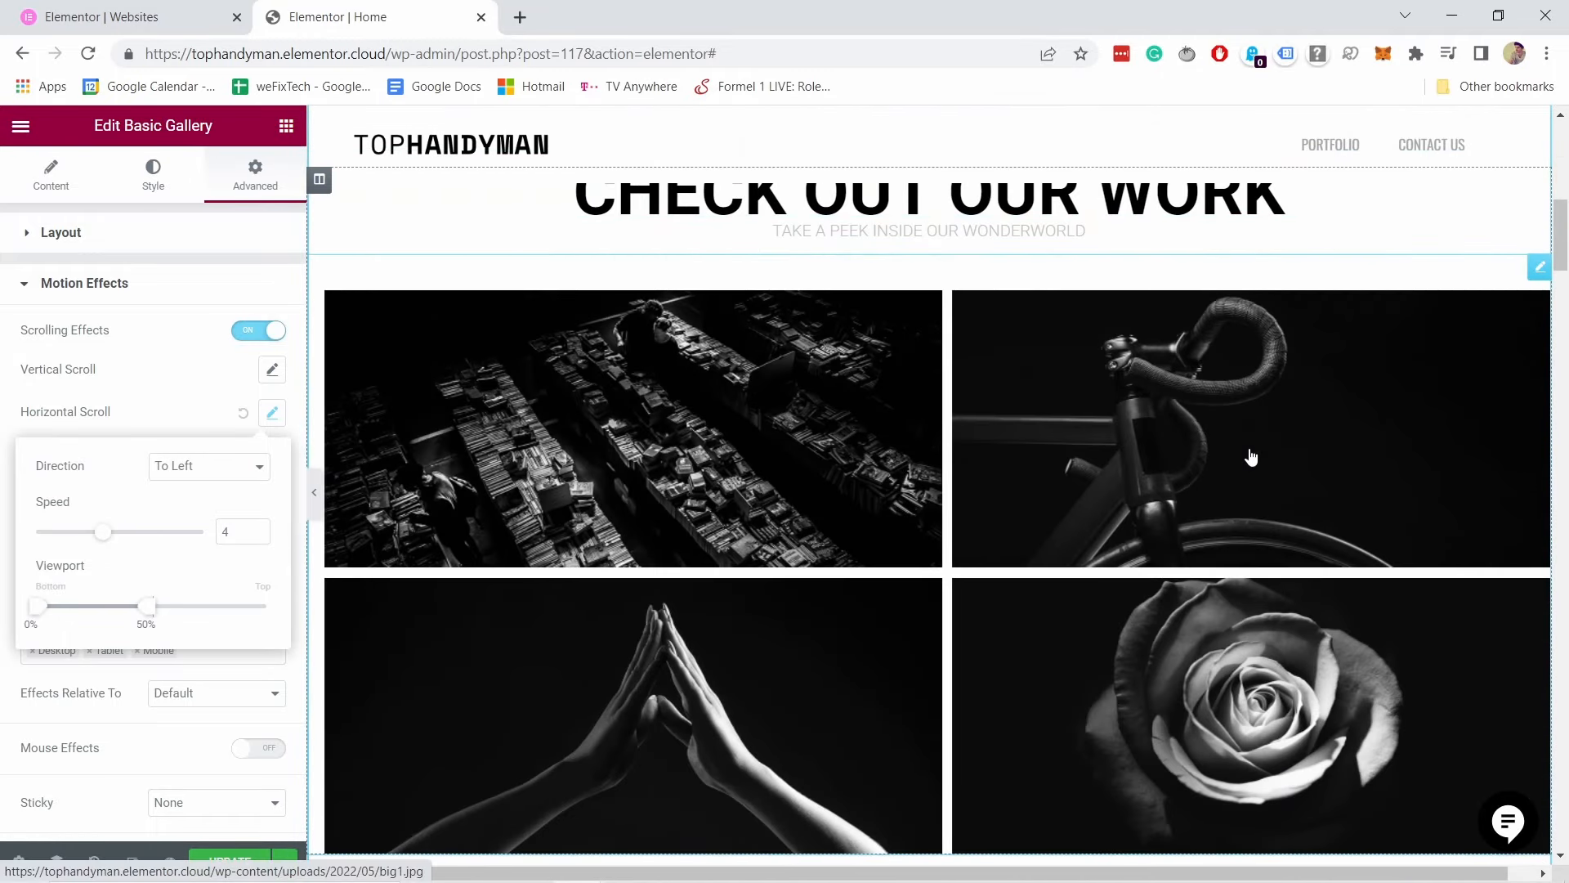
{"action": "scroll", "coordinate": [1177, 442], "scroll_direction": "down", "scroll_amount": 1}
{"action": "scroll", "coordinate": [1042, 300], "scroll_direction": "down", "scroll_amount": 1}
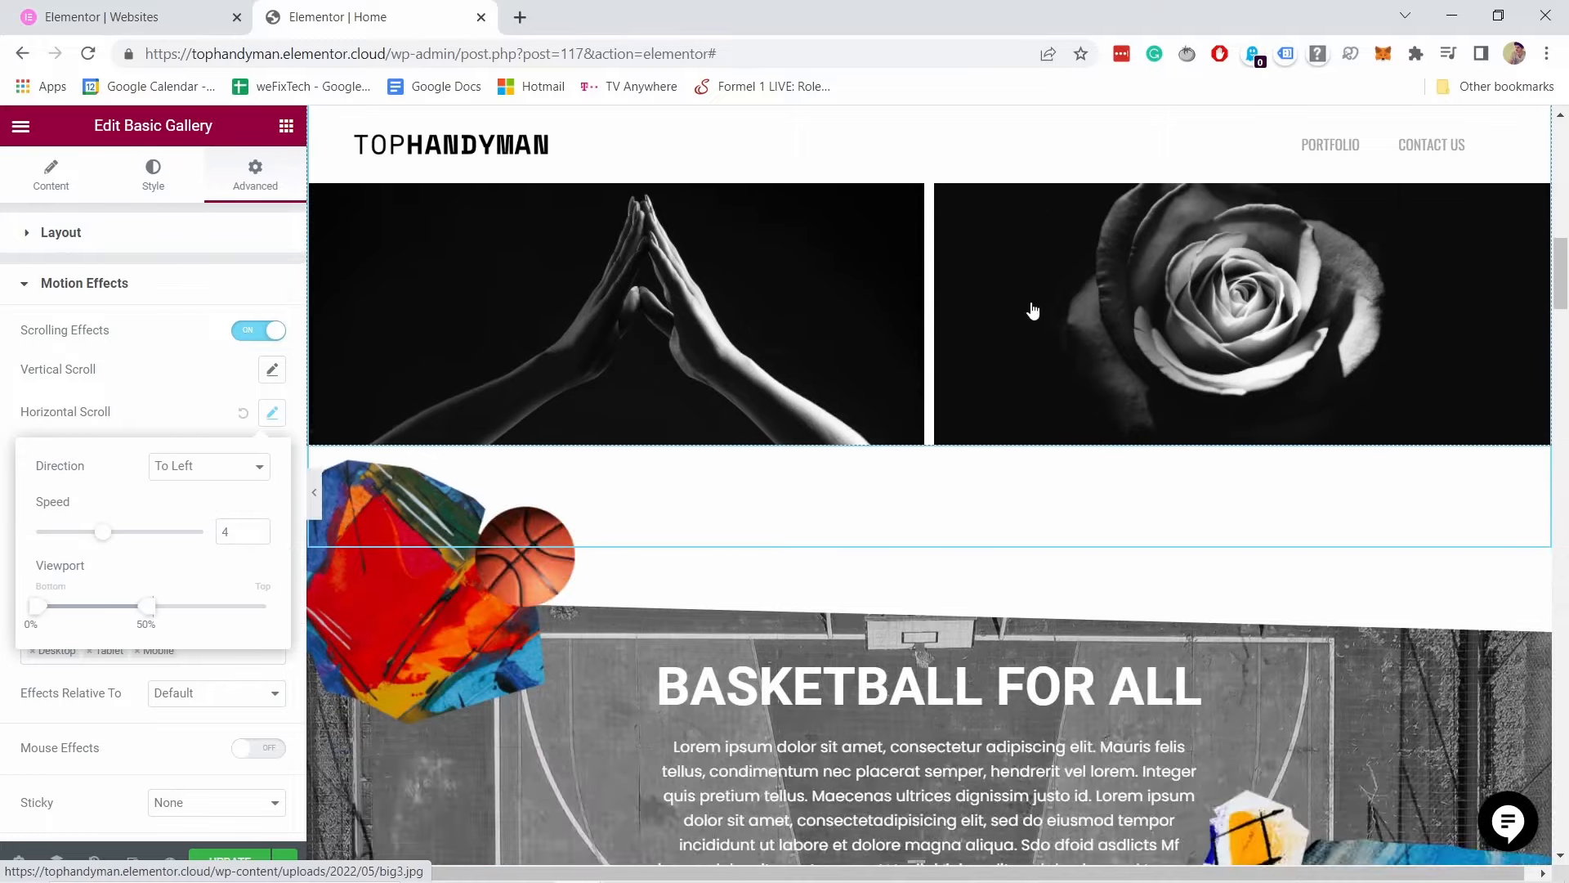
{"action": "scroll", "coordinate": [1038, 306], "scroll_direction": "up", "scroll_amount": 8}
{"action": "scroll", "coordinate": [1032, 319], "scroll_direction": "down", "scroll_amount": 5}
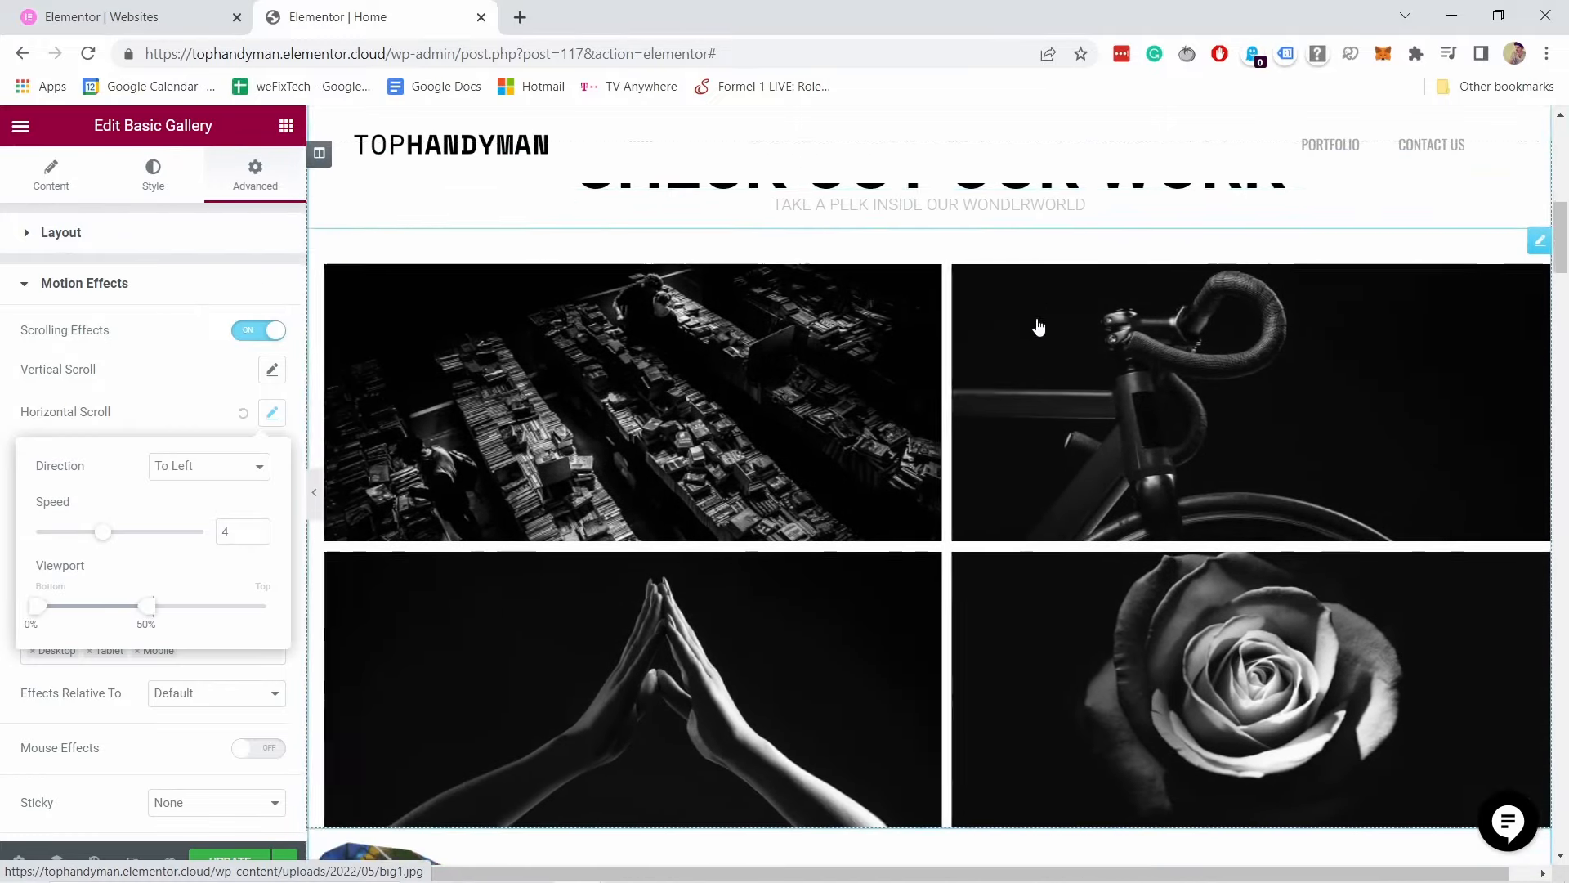
{"action": "scroll", "coordinate": [1021, 315], "scroll_direction": "up", "scroll_amount": 9}
{"action": "scroll", "coordinate": [1014, 360], "scroll_direction": "up", "scroll_amount": 3}
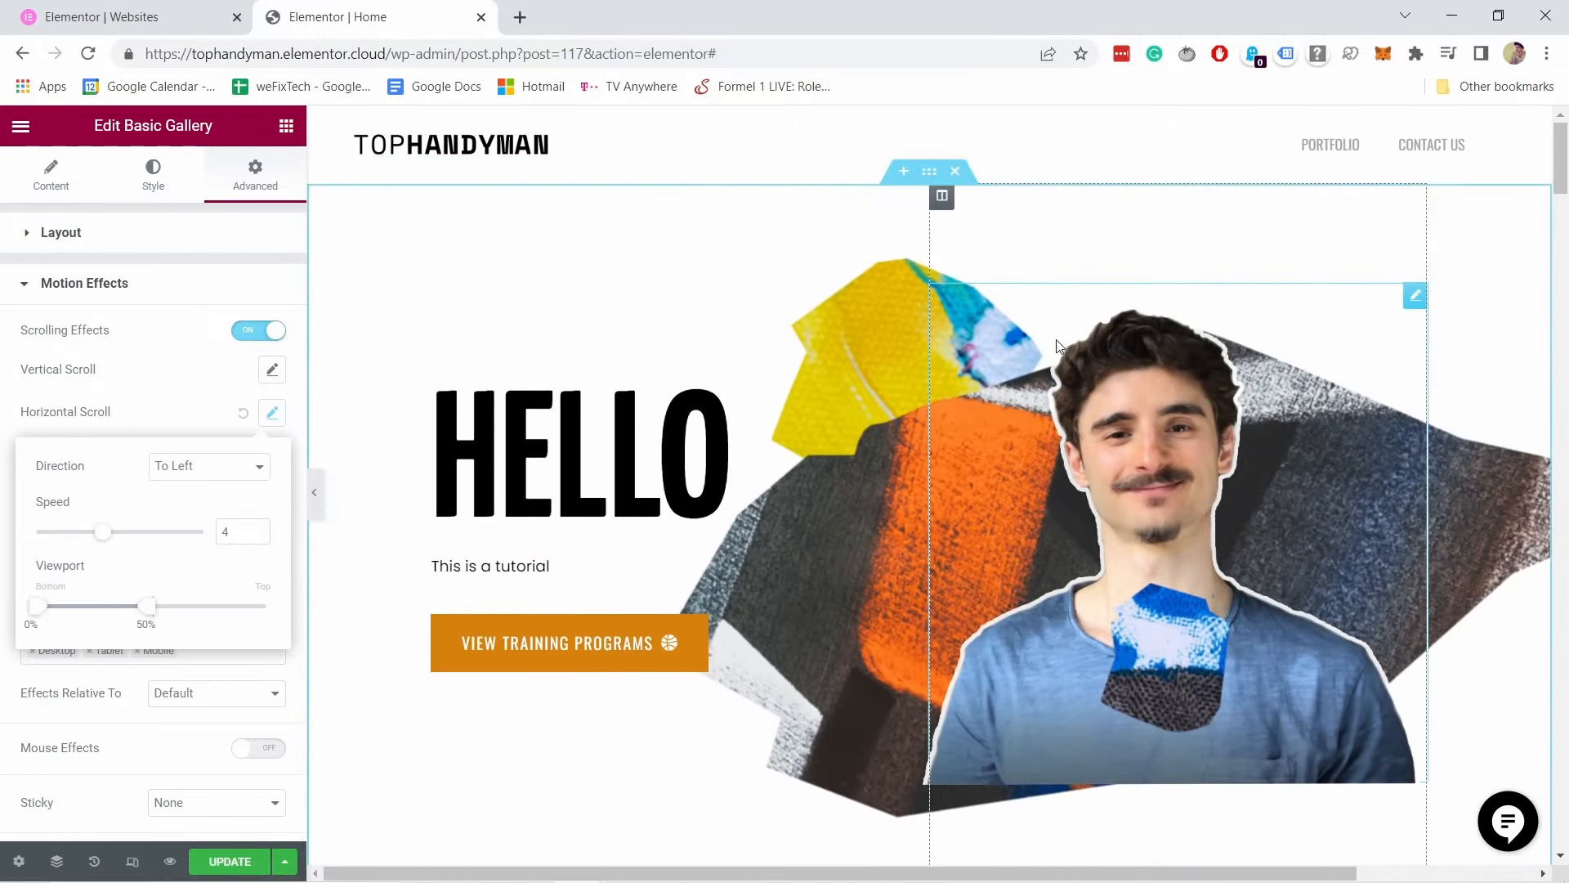
Step: Preview the gallery's horizontal movement and fade-in while moving between the hero, gallery and Basketball for All sections
{"action": "scroll", "coordinate": [948, 409], "scroll_direction": "down", "scroll_amount": 4}
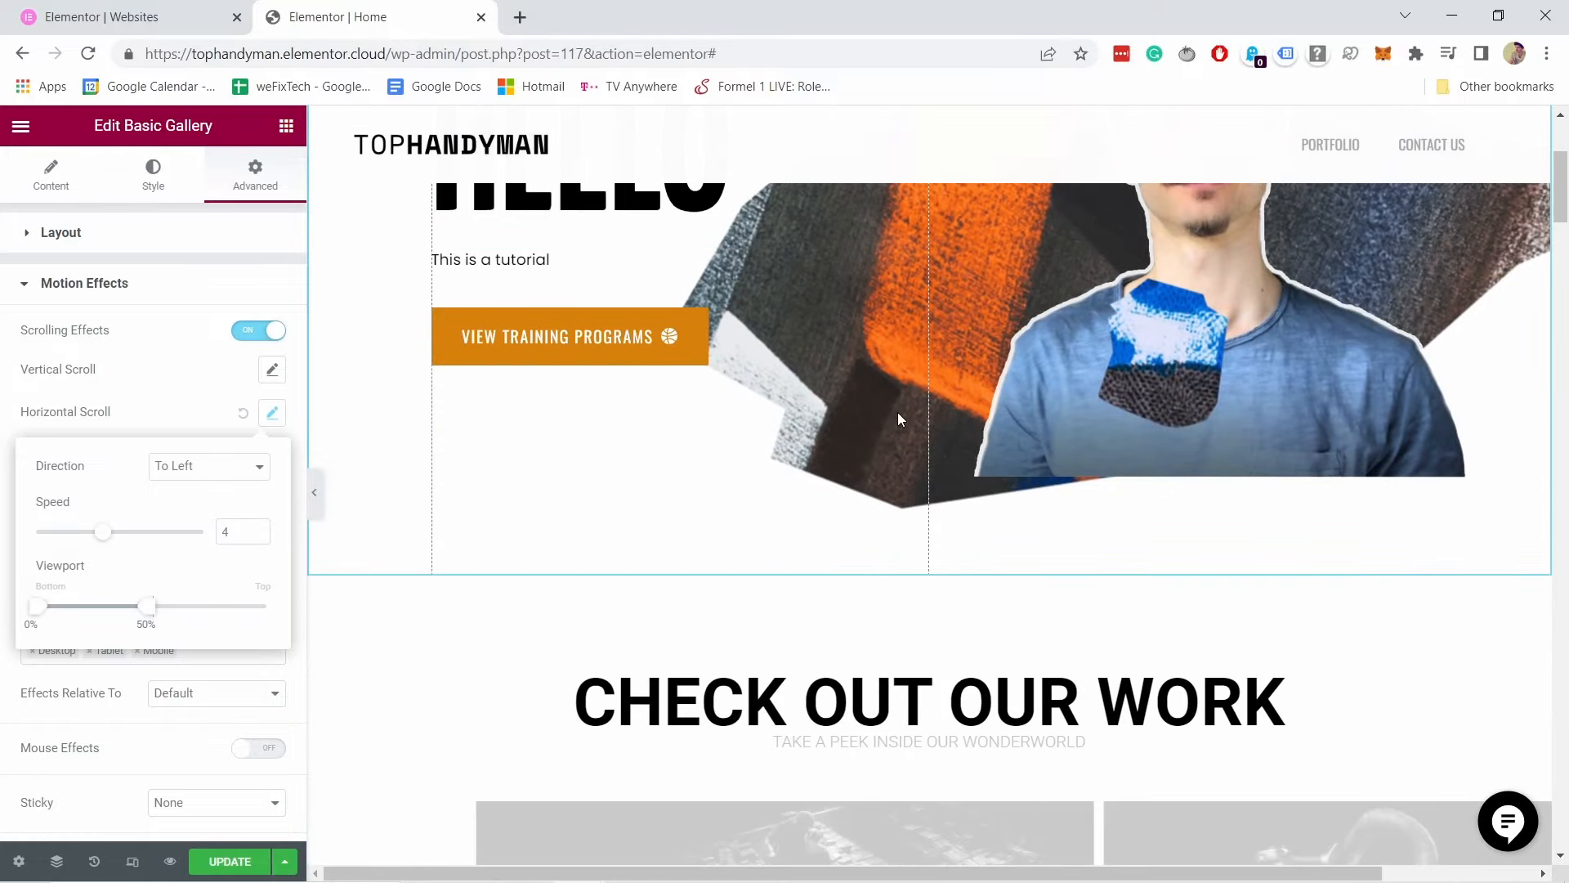
{"action": "scroll", "coordinate": [908, 365], "scroll_direction": "down", "scroll_amount": 4}
{"action": "scroll", "coordinate": [914, 378], "scroll_direction": "down", "scroll_amount": 4}
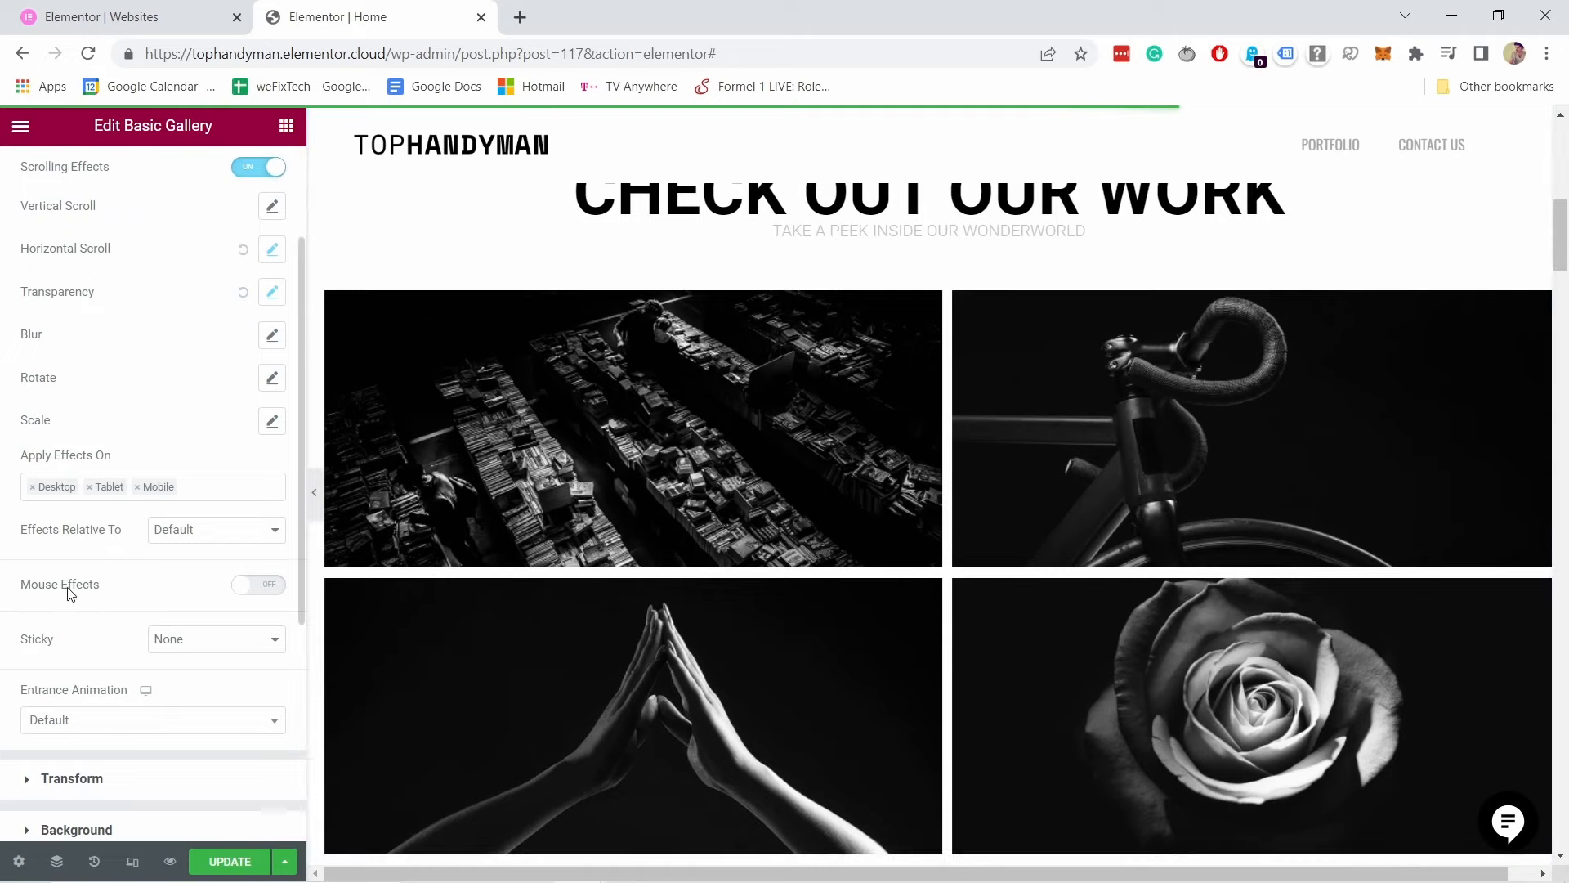
{"action": "scroll", "coordinate": [893, 536], "scroll_direction": "up", "scroll_amount": 7}
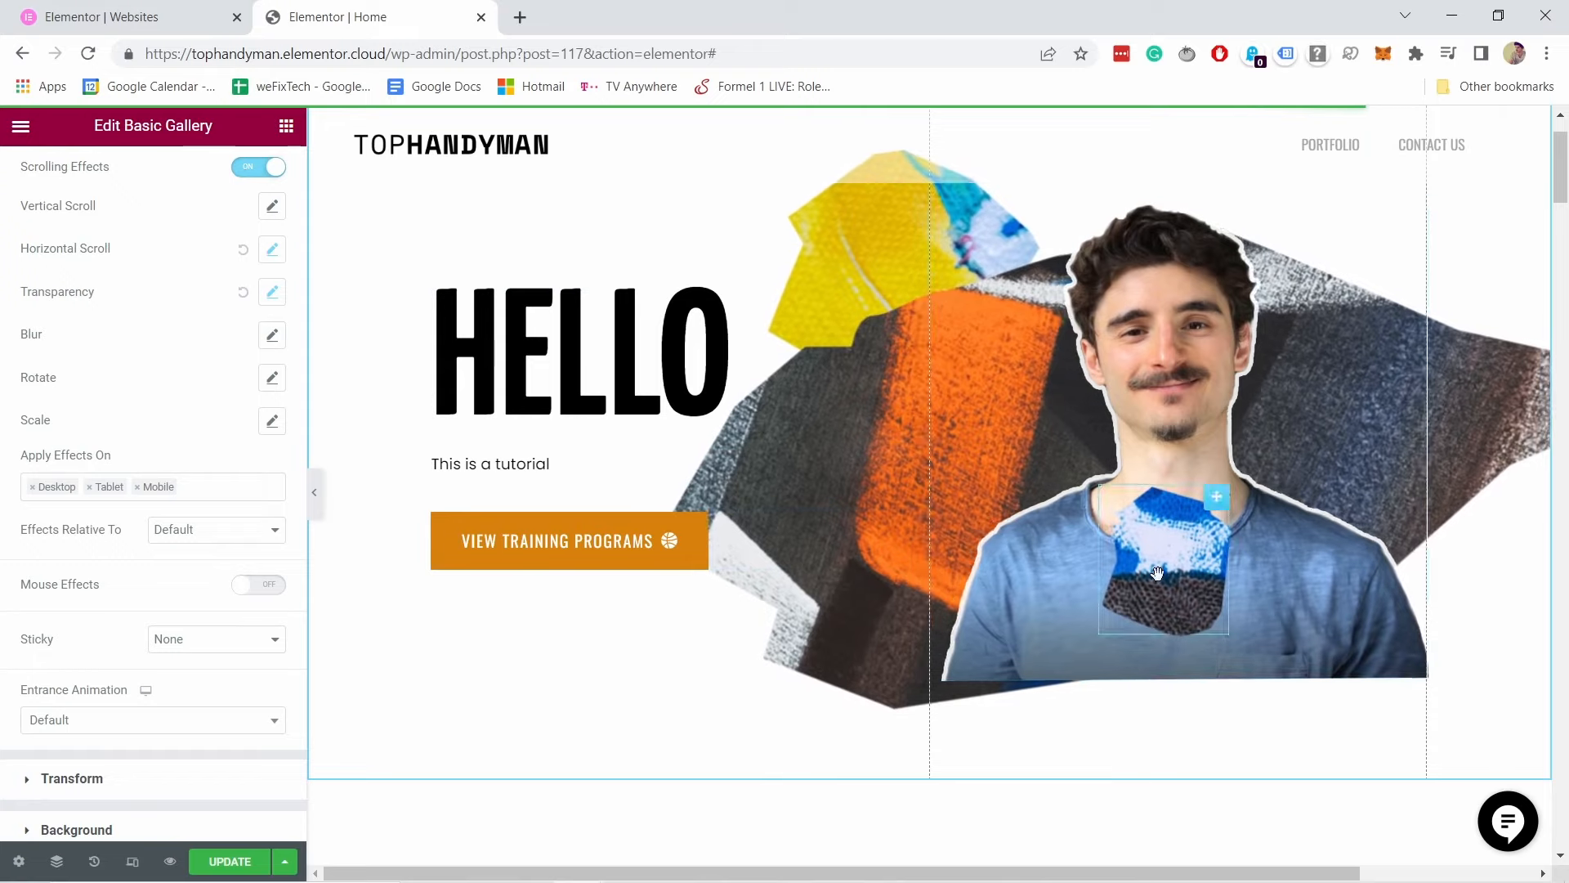
{"action": "scroll", "coordinate": [894, 520], "scroll_direction": "down", "scroll_amount": 8}
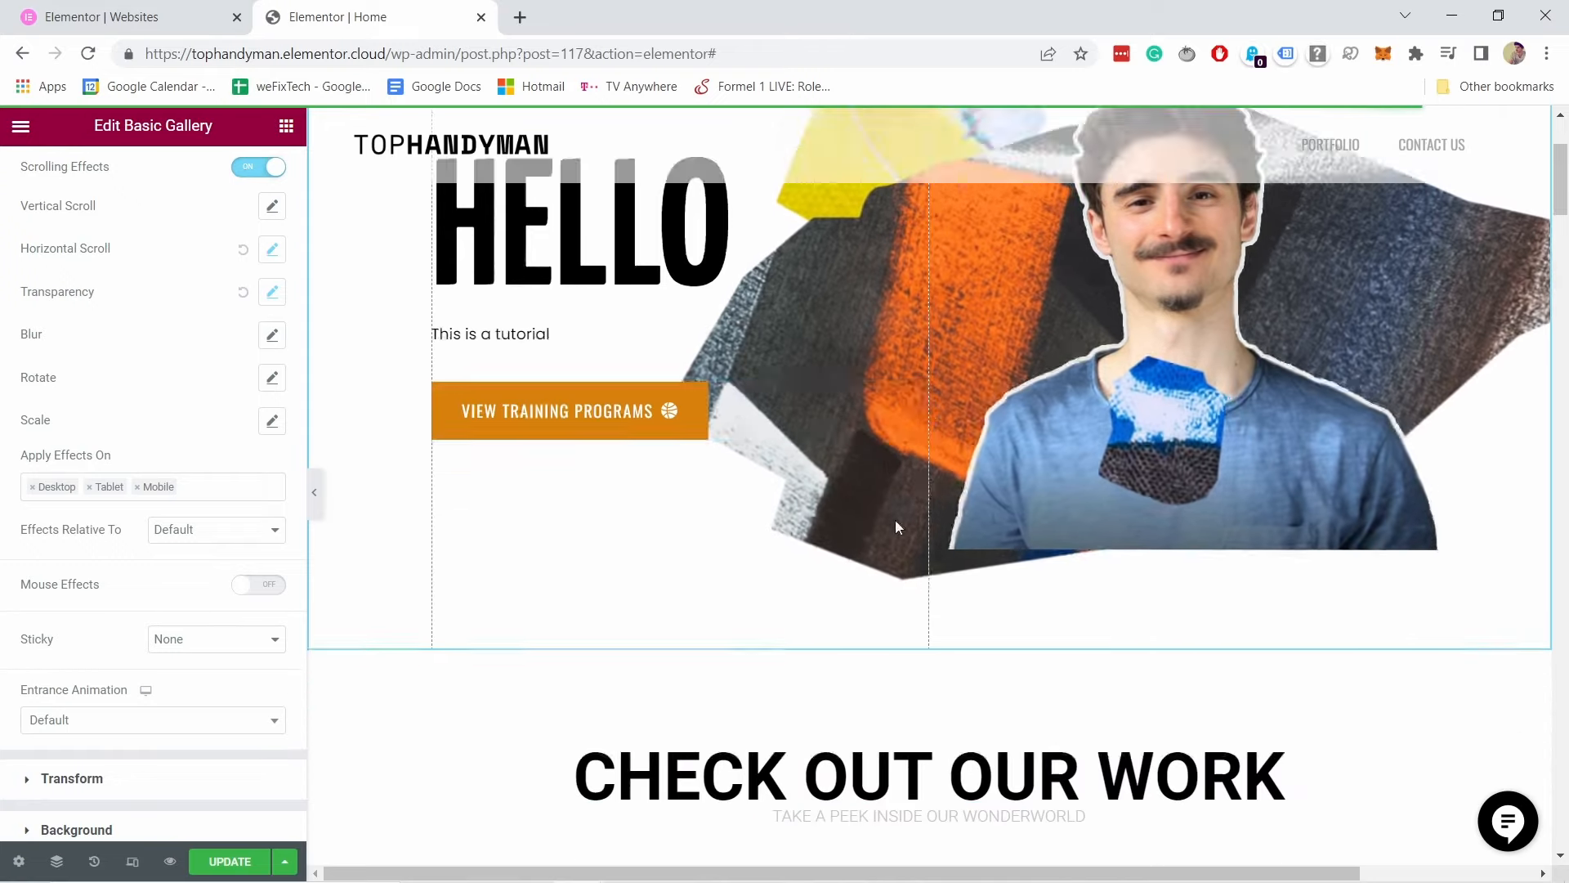
{"action": "scroll", "coordinate": [842, 282], "scroll_direction": "down", "scroll_amount": 6}
{"action": "scroll", "coordinate": [841, 282], "scroll_direction": "up", "scroll_amount": 6}
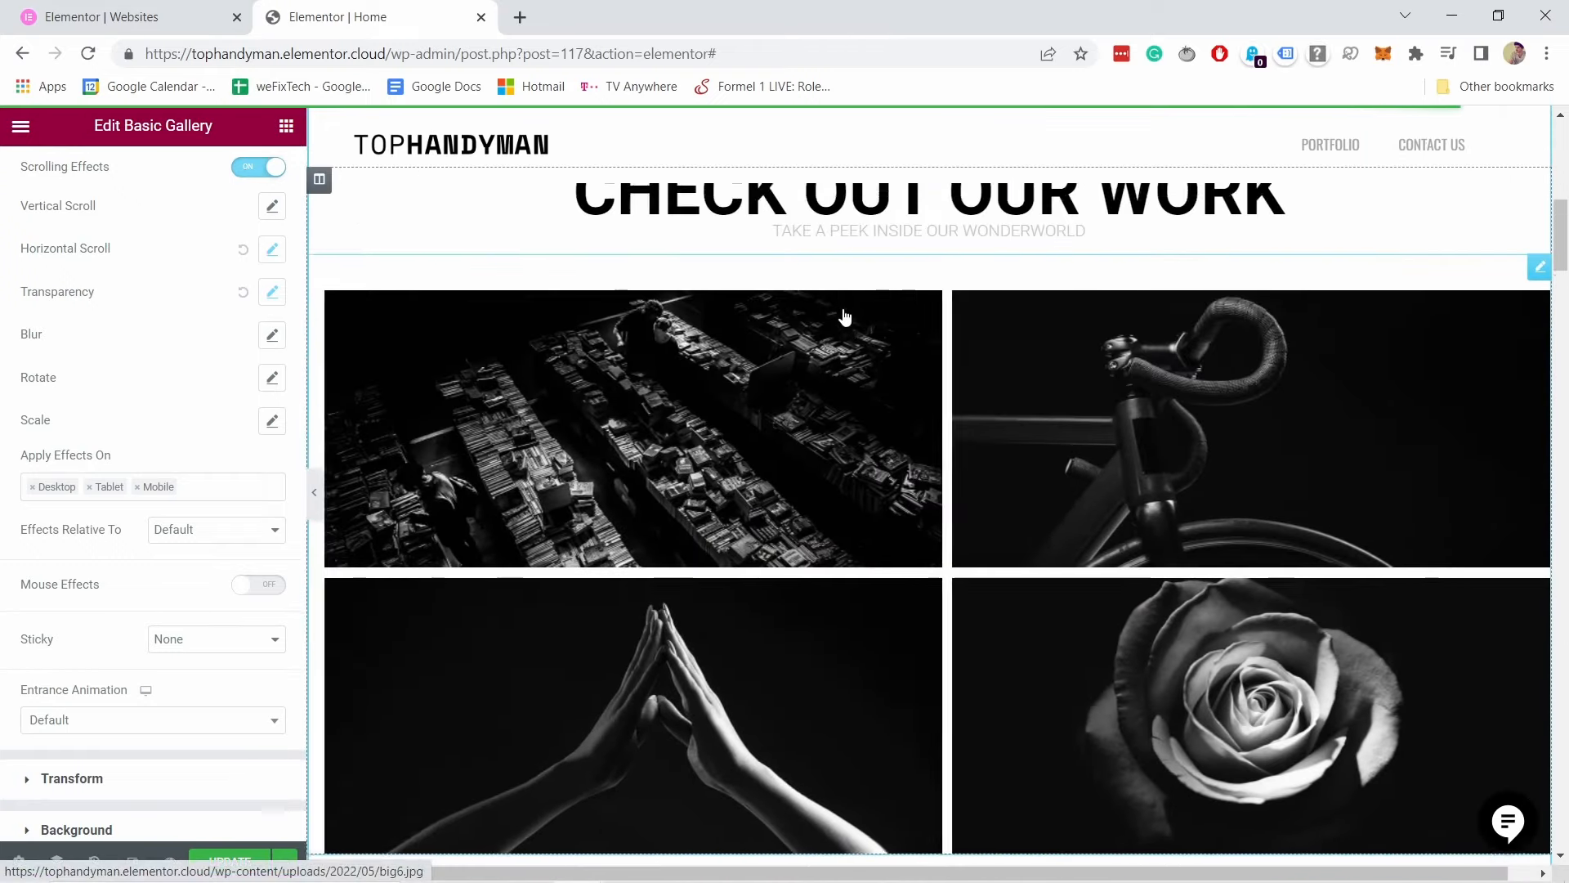
{"action": "scroll", "coordinate": [848, 316], "scroll_direction": "down", "scroll_amount": 3}
{"action": "scroll", "coordinate": [856, 318], "scroll_direction": "down", "scroll_amount": 10}
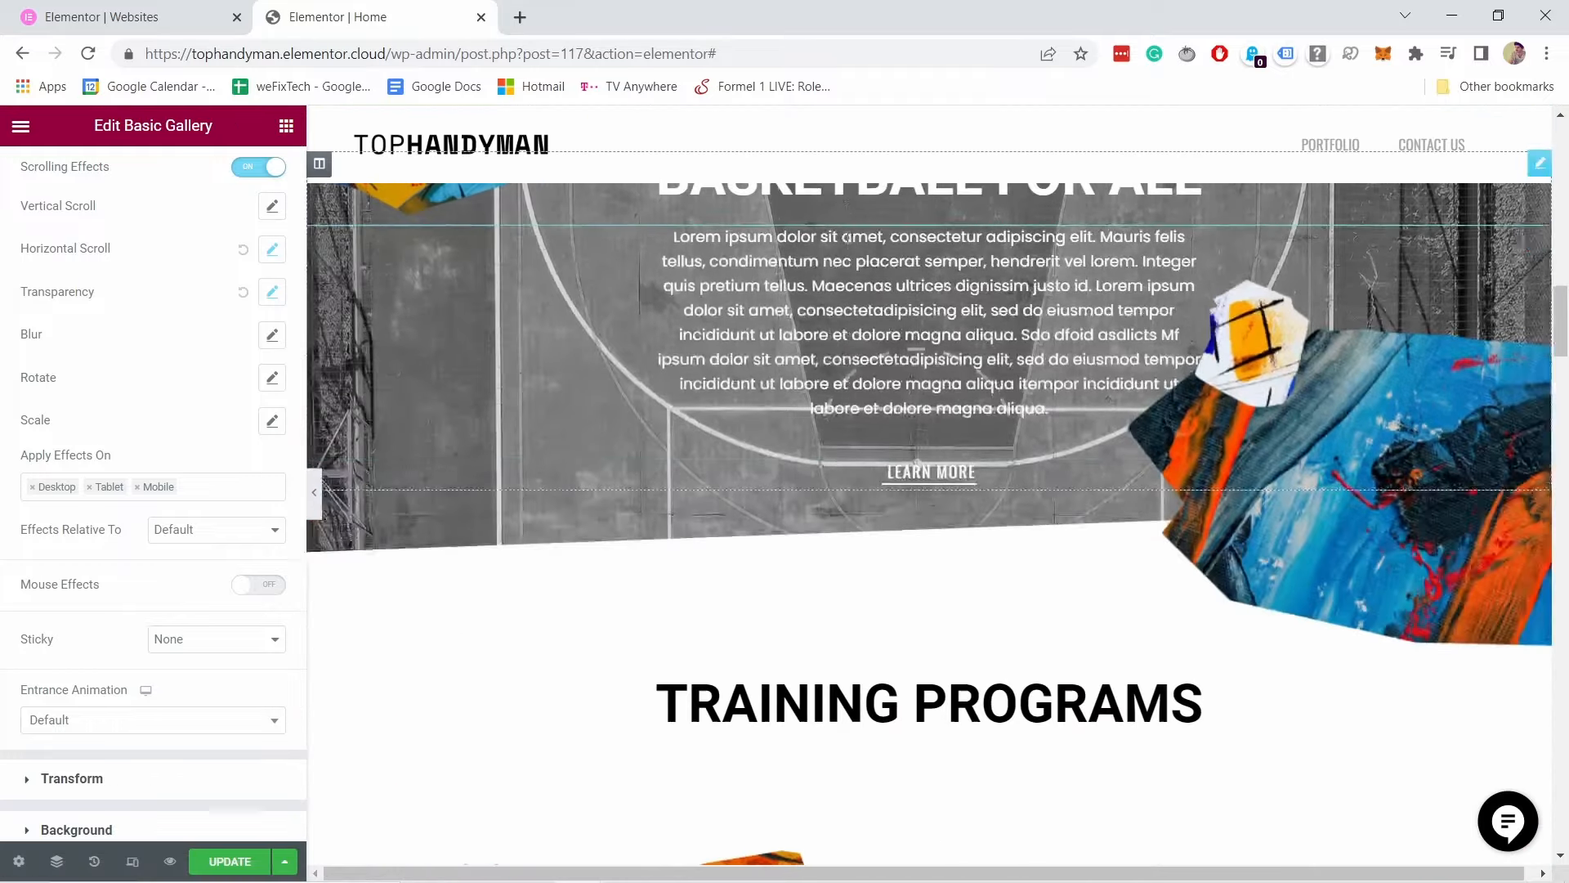
{"action": "scroll", "coordinate": [1279, 391], "scroll_direction": "up", "scroll_amount": 2}
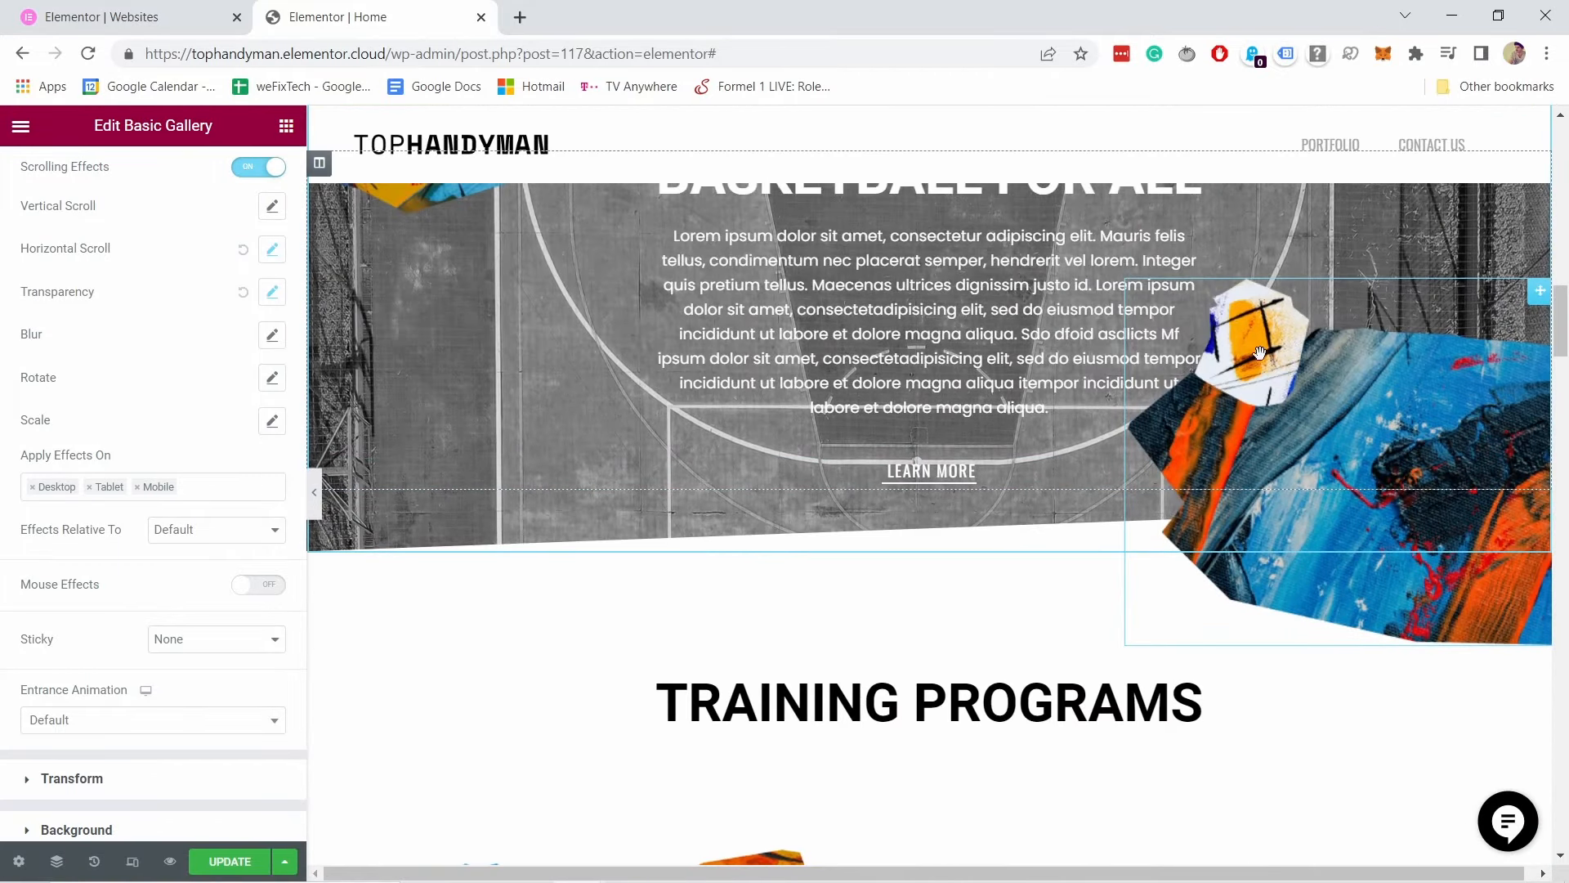
Step: Enable Mouse Effects on the large blue paint collage image beside the basketball section, with Mouse Track direction Opposite
{"action": "left_click", "coordinate": [1322, 381]}
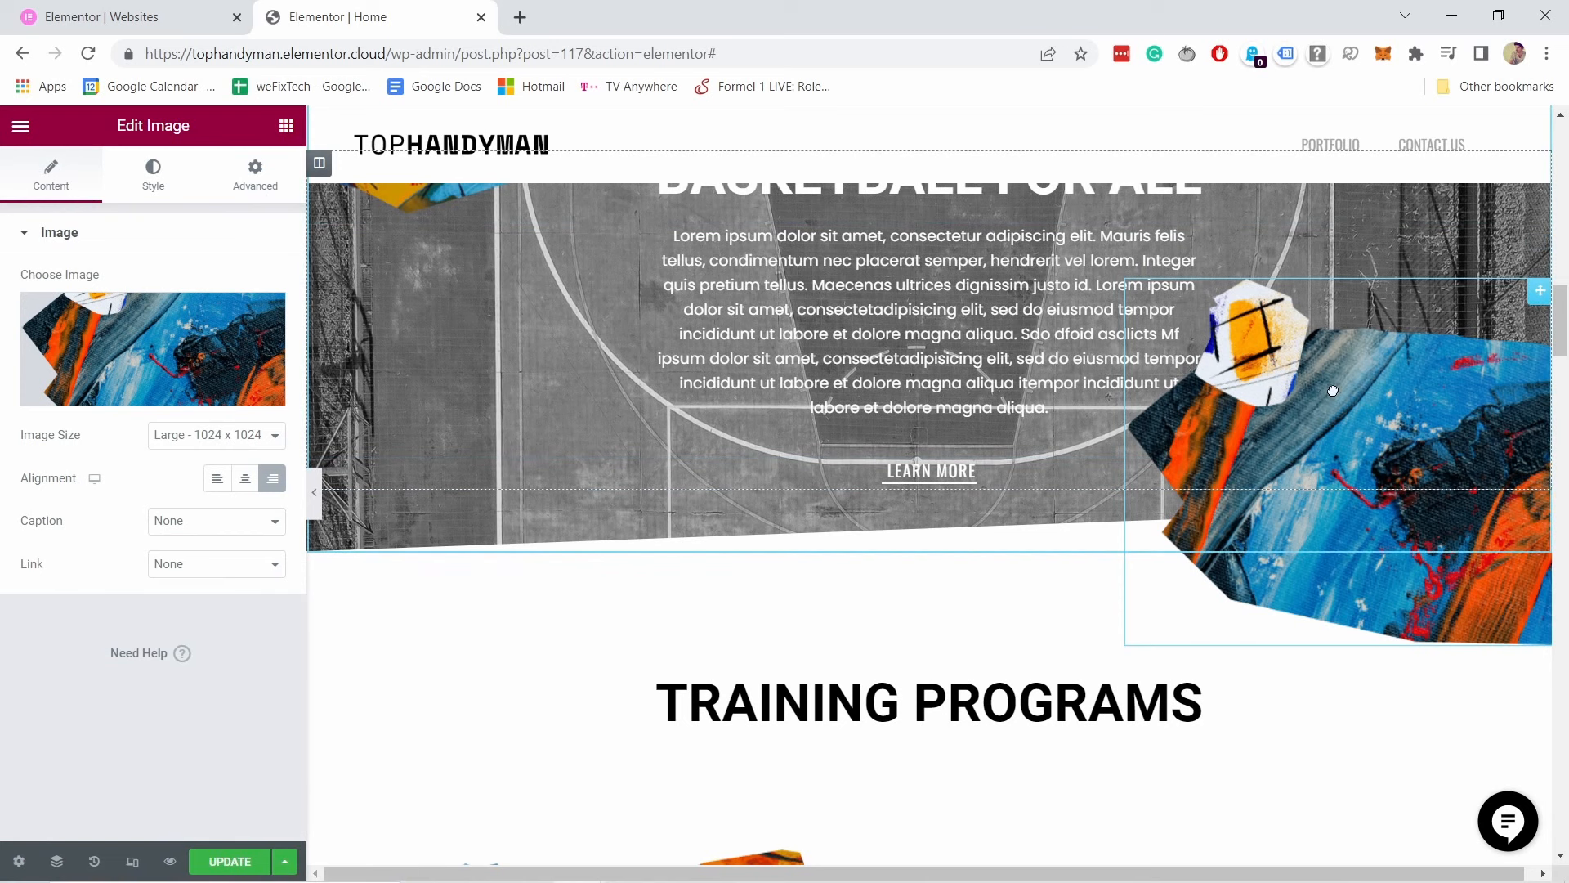
{"action": "left_click", "coordinate": [255, 185]}
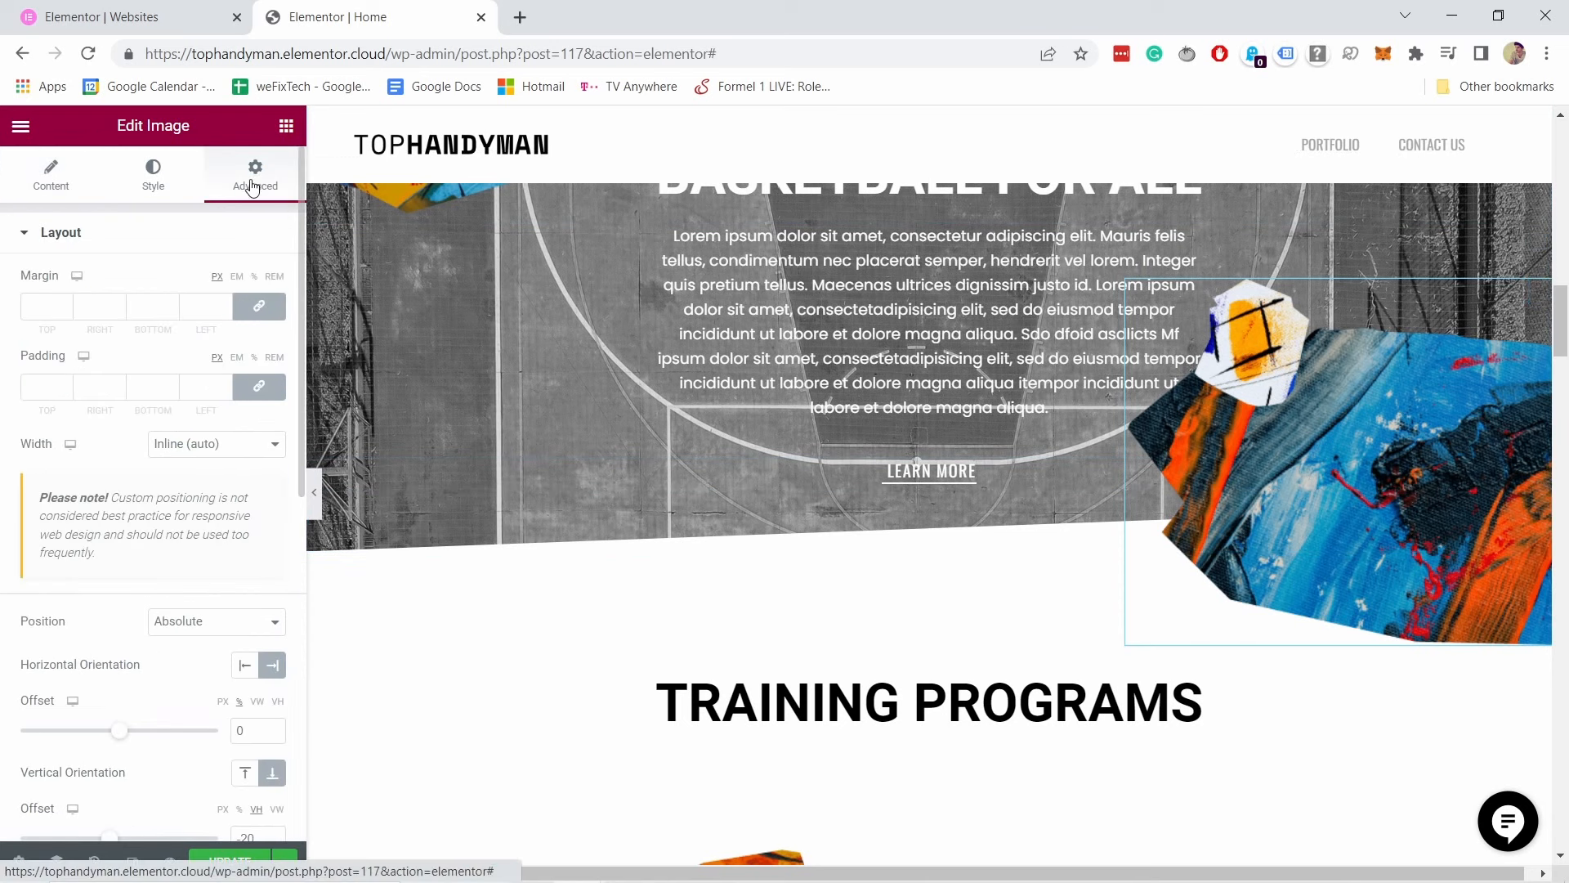
{"action": "scroll", "coordinate": [161, 350], "scroll_direction": "down", "scroll_amount": 8}
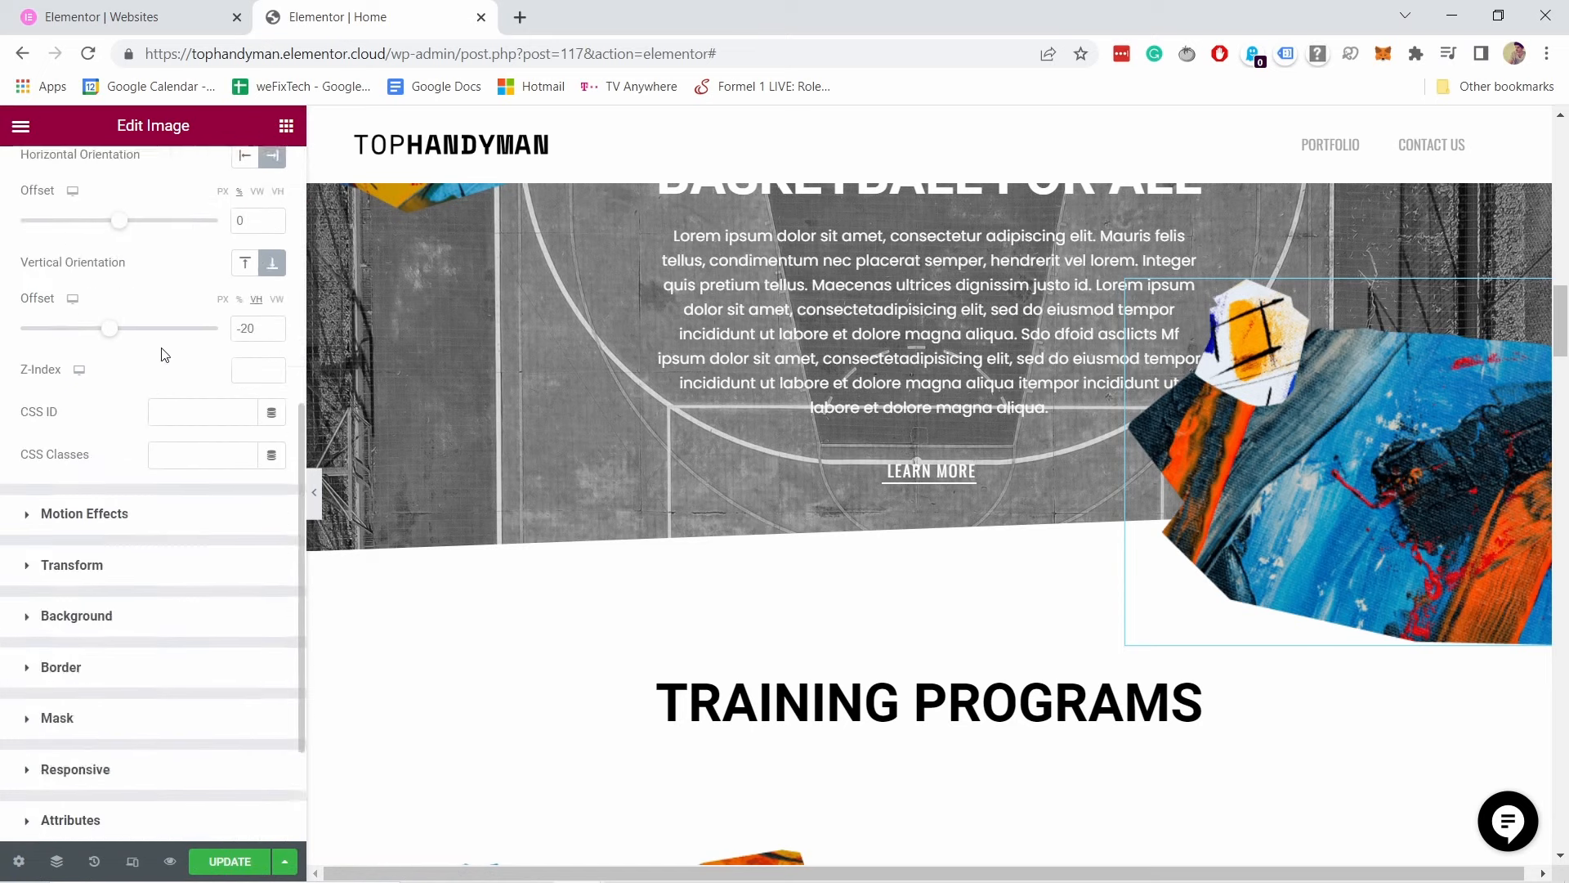
{"action": "left_click", "coordinate": [72, 396]}
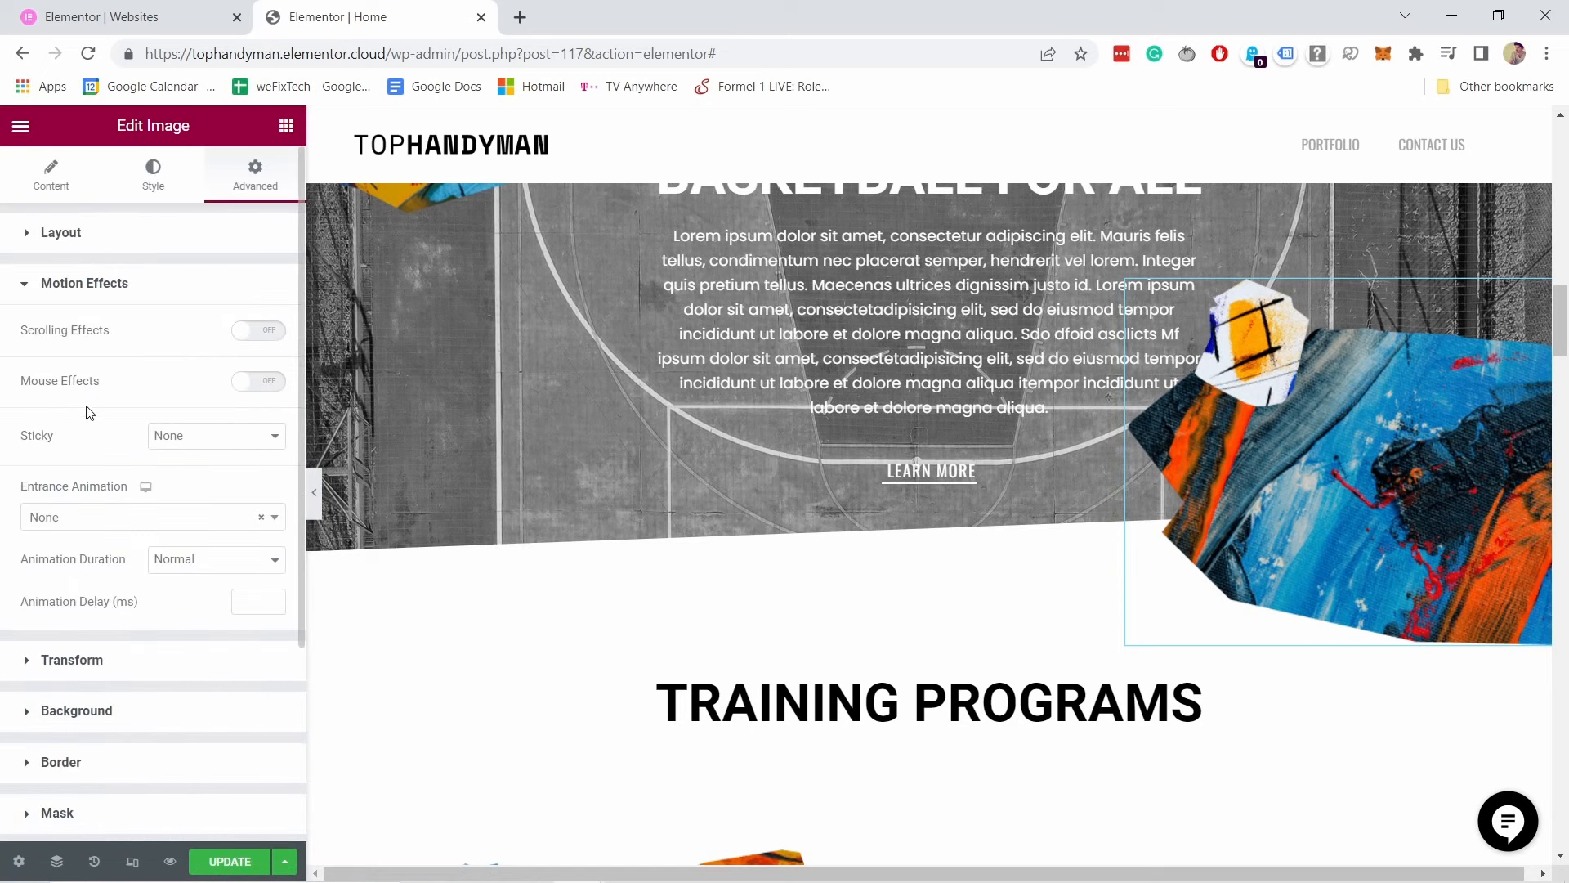
{"action": "left_click", "coordinate": [258, 254]}
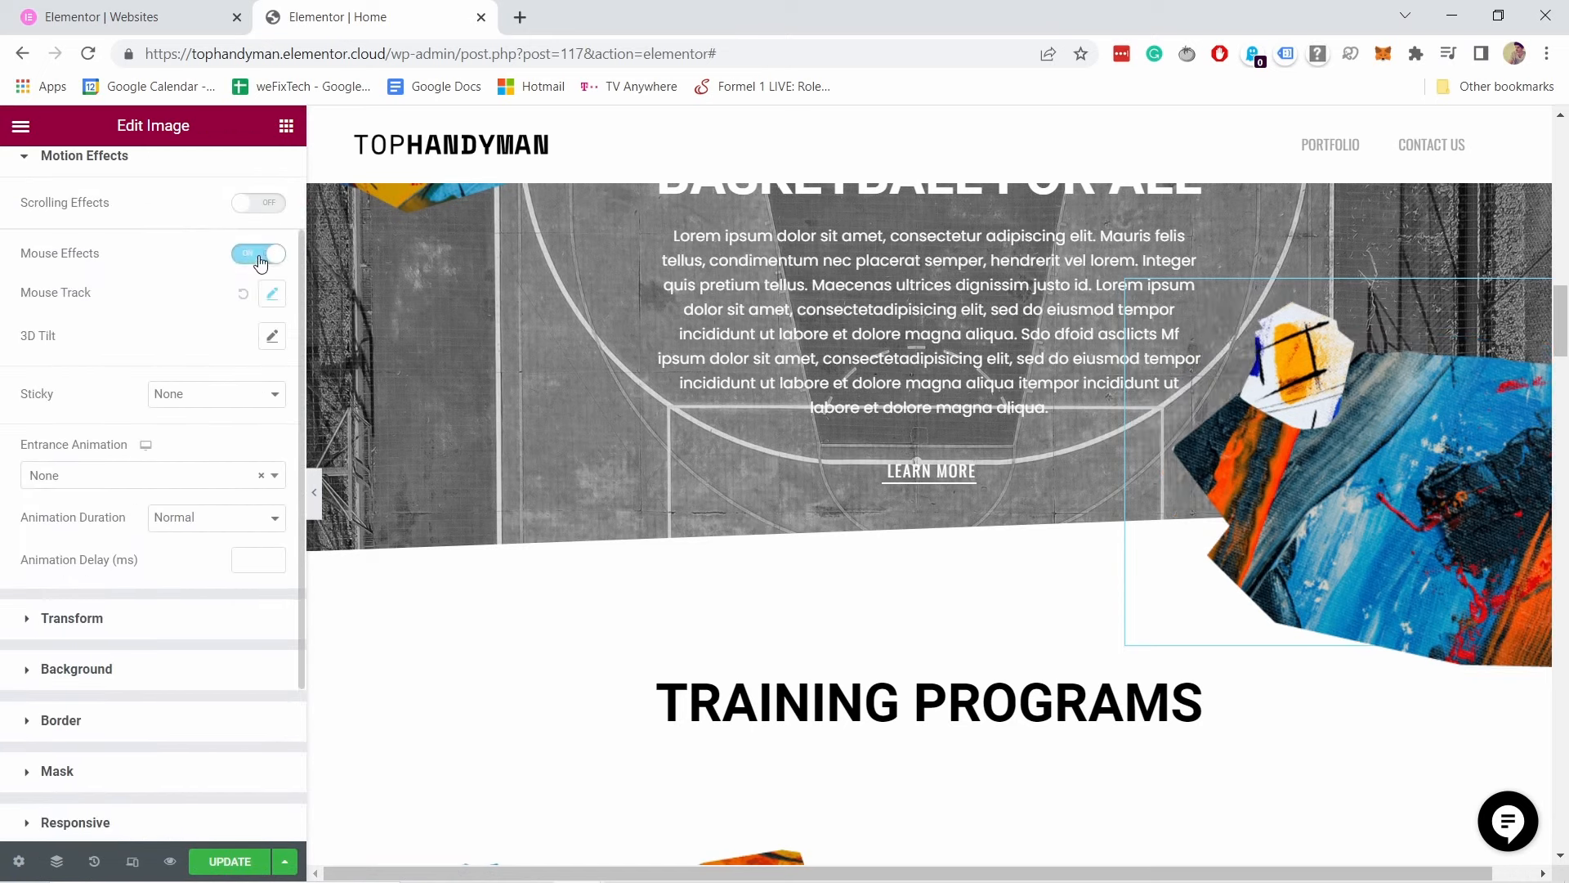
{"action": "left_click", "coordinate": [273, 294]}
{"action": "left_click", "coordinate": [227, 348]}
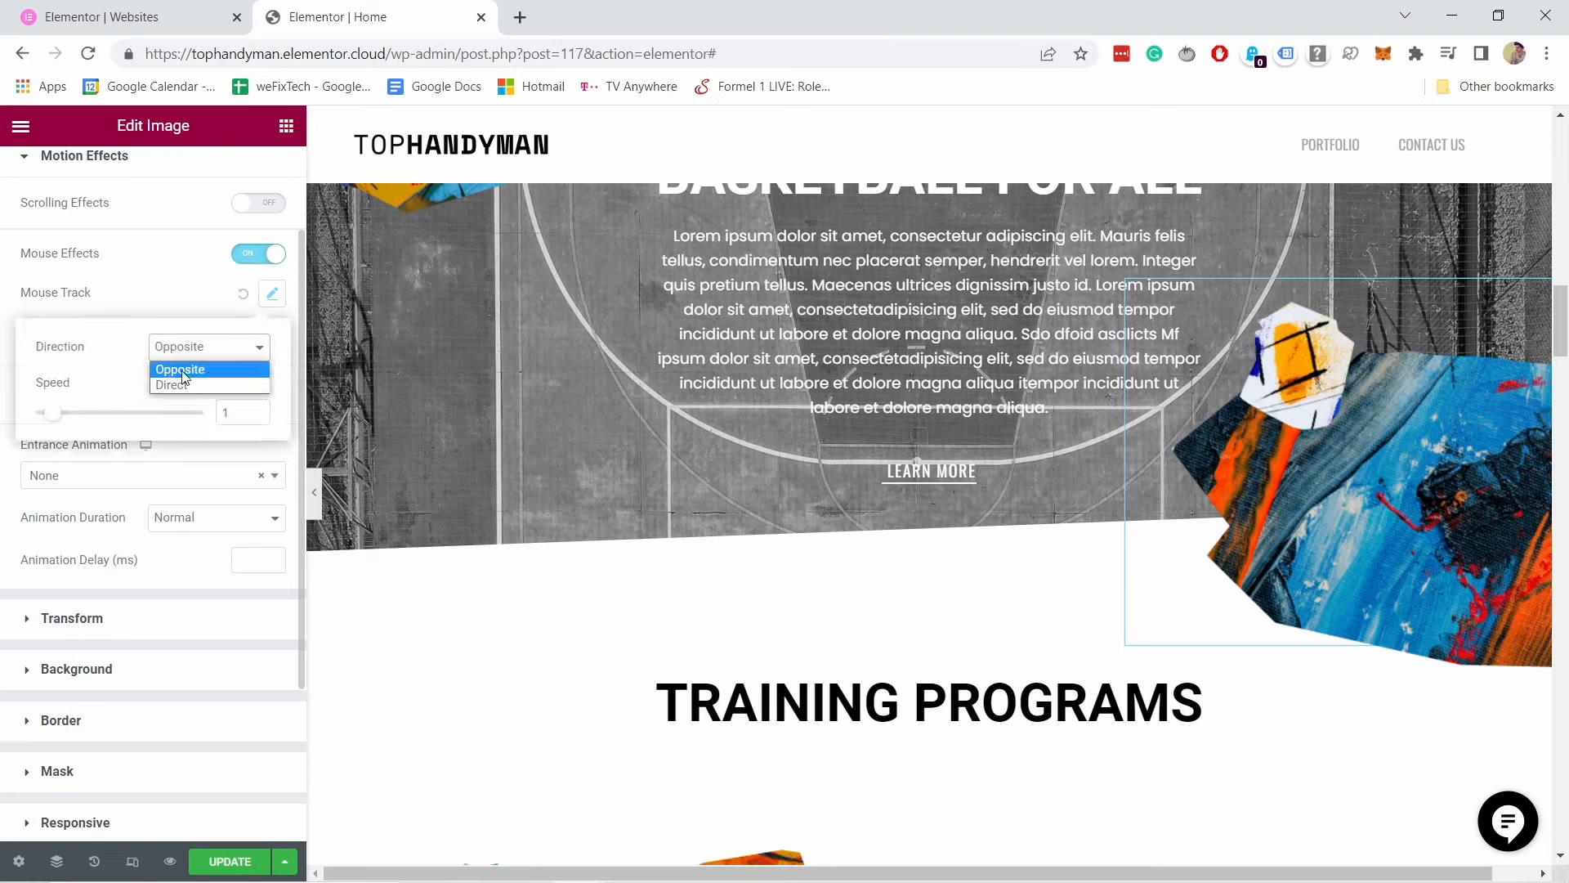
{"action": "left_click", "coordinate": [175, 371]}
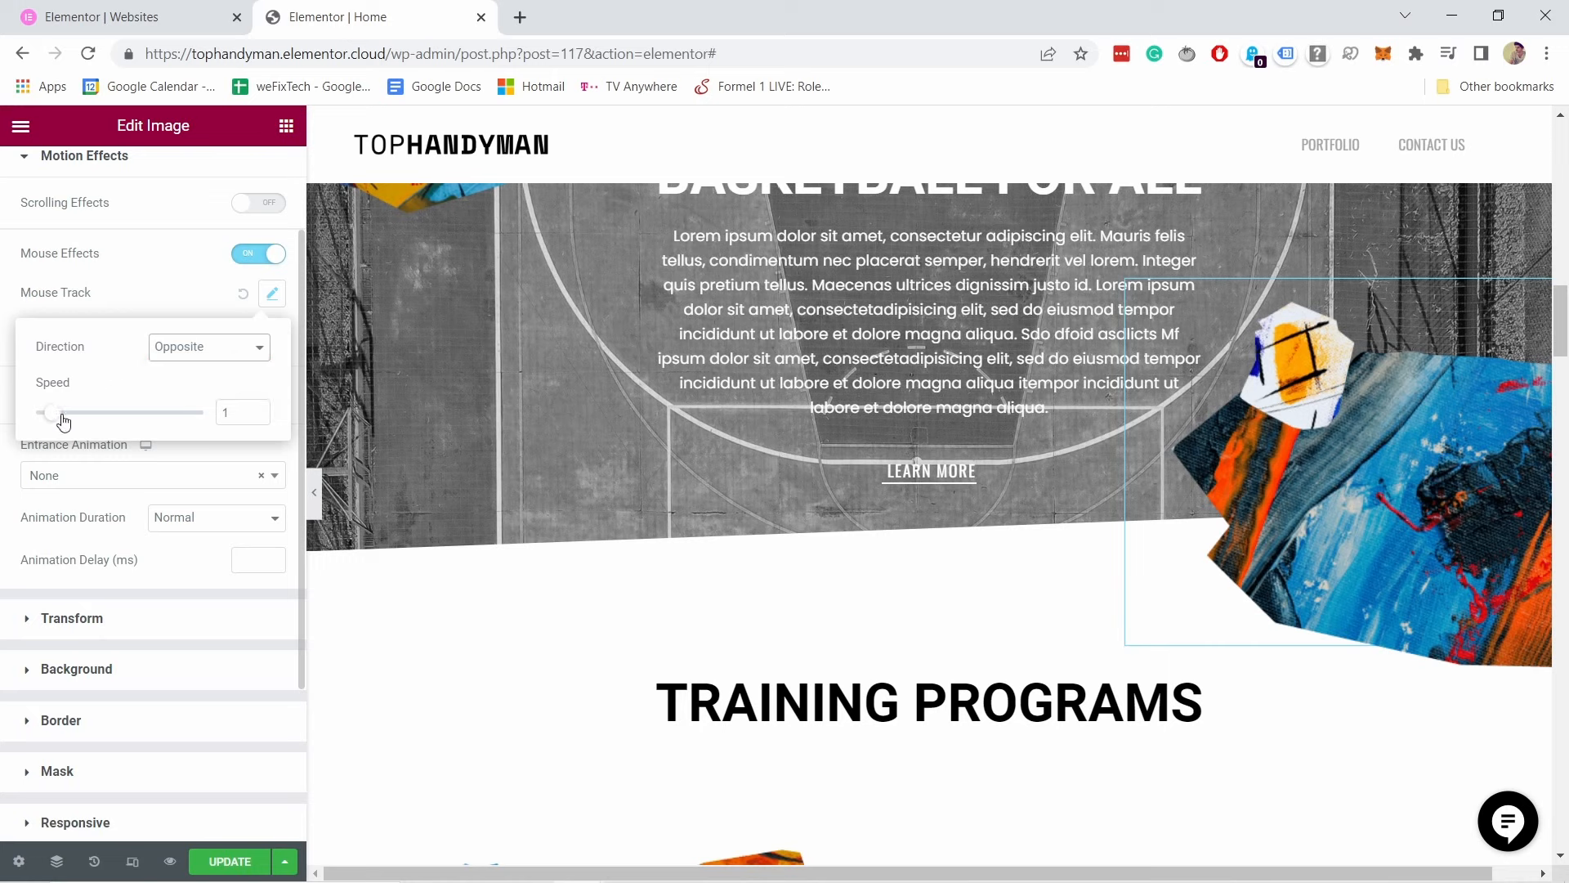
Step: Test the collage image's mouse tracking and set its Mouse Track speed to 0.3
{"action": "left_click", "coordinate": [186, 305]}
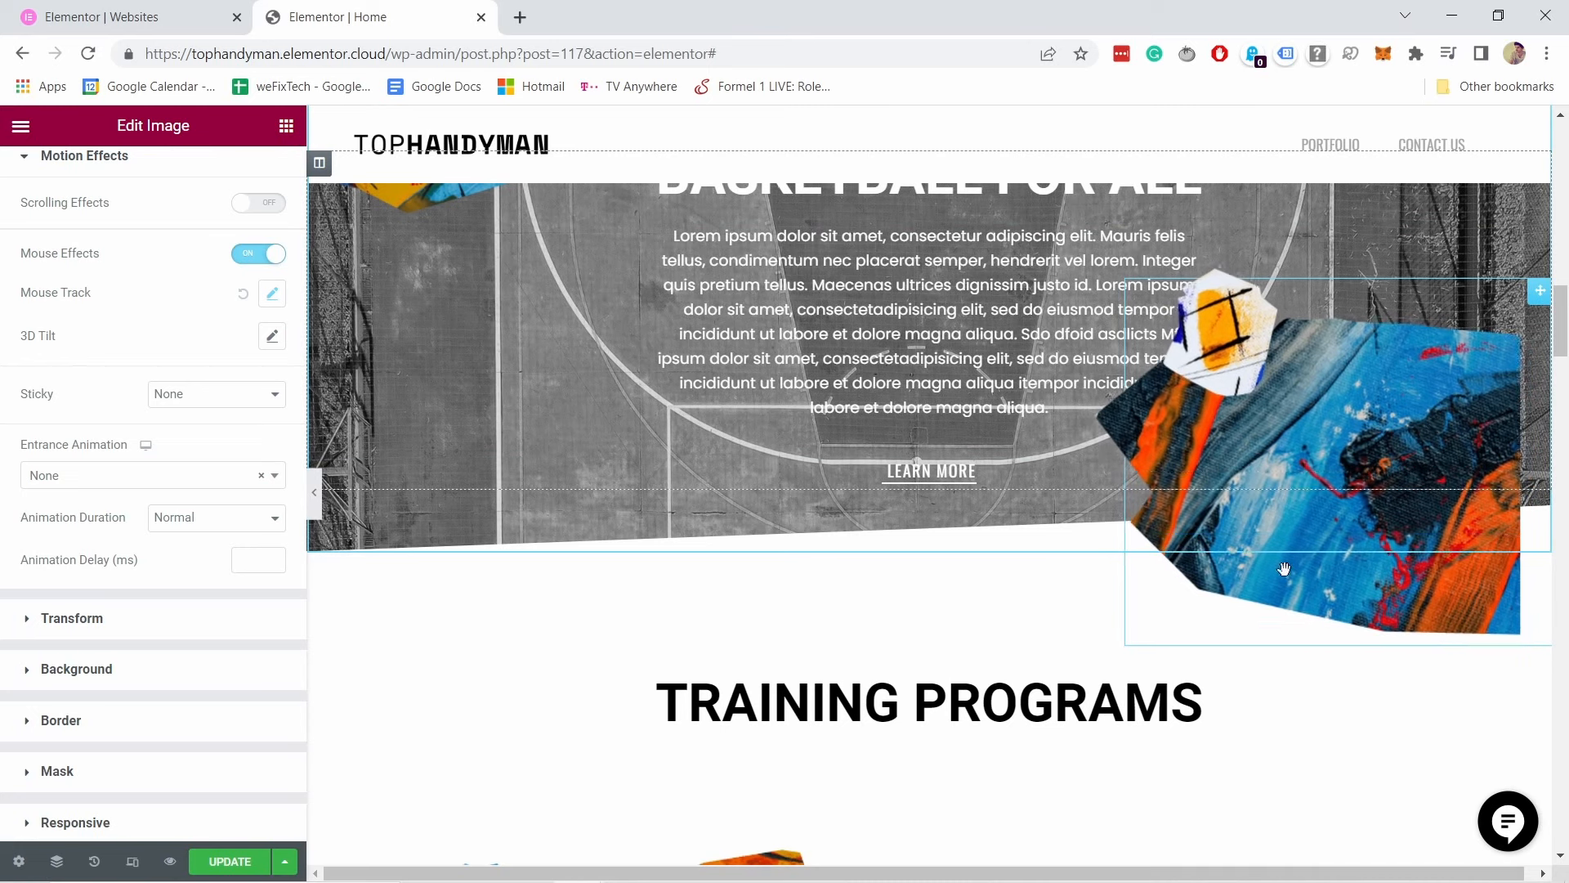
{"action": "left_click", "coordinate": [272, 294]}
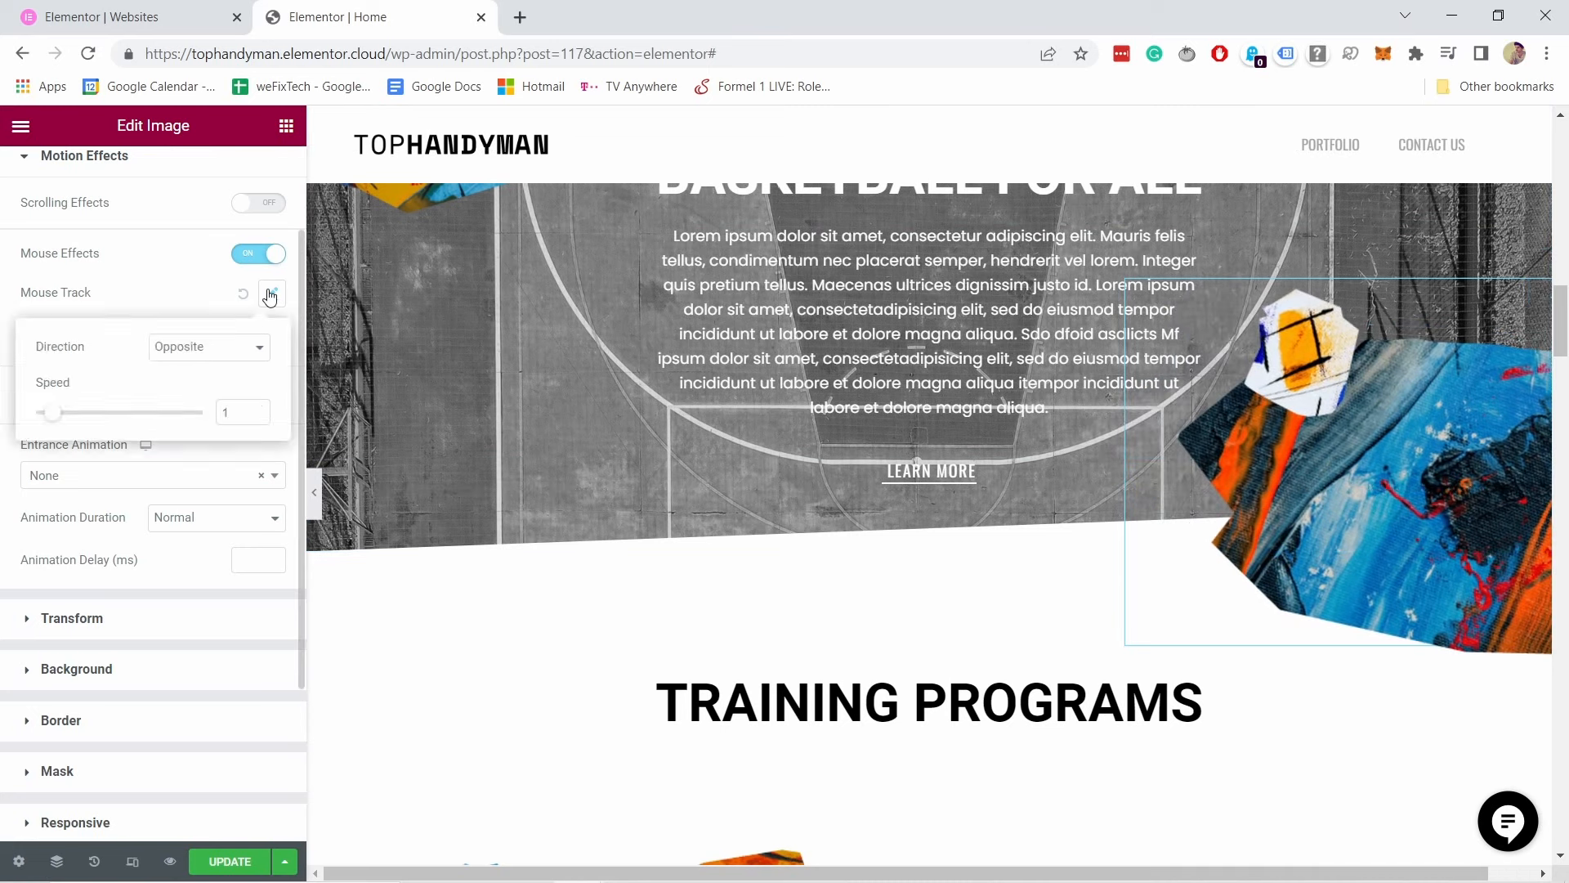
{"action": "left_click_drag", "start_coordinate": [54, 422], "coordinate": [39, 417]}
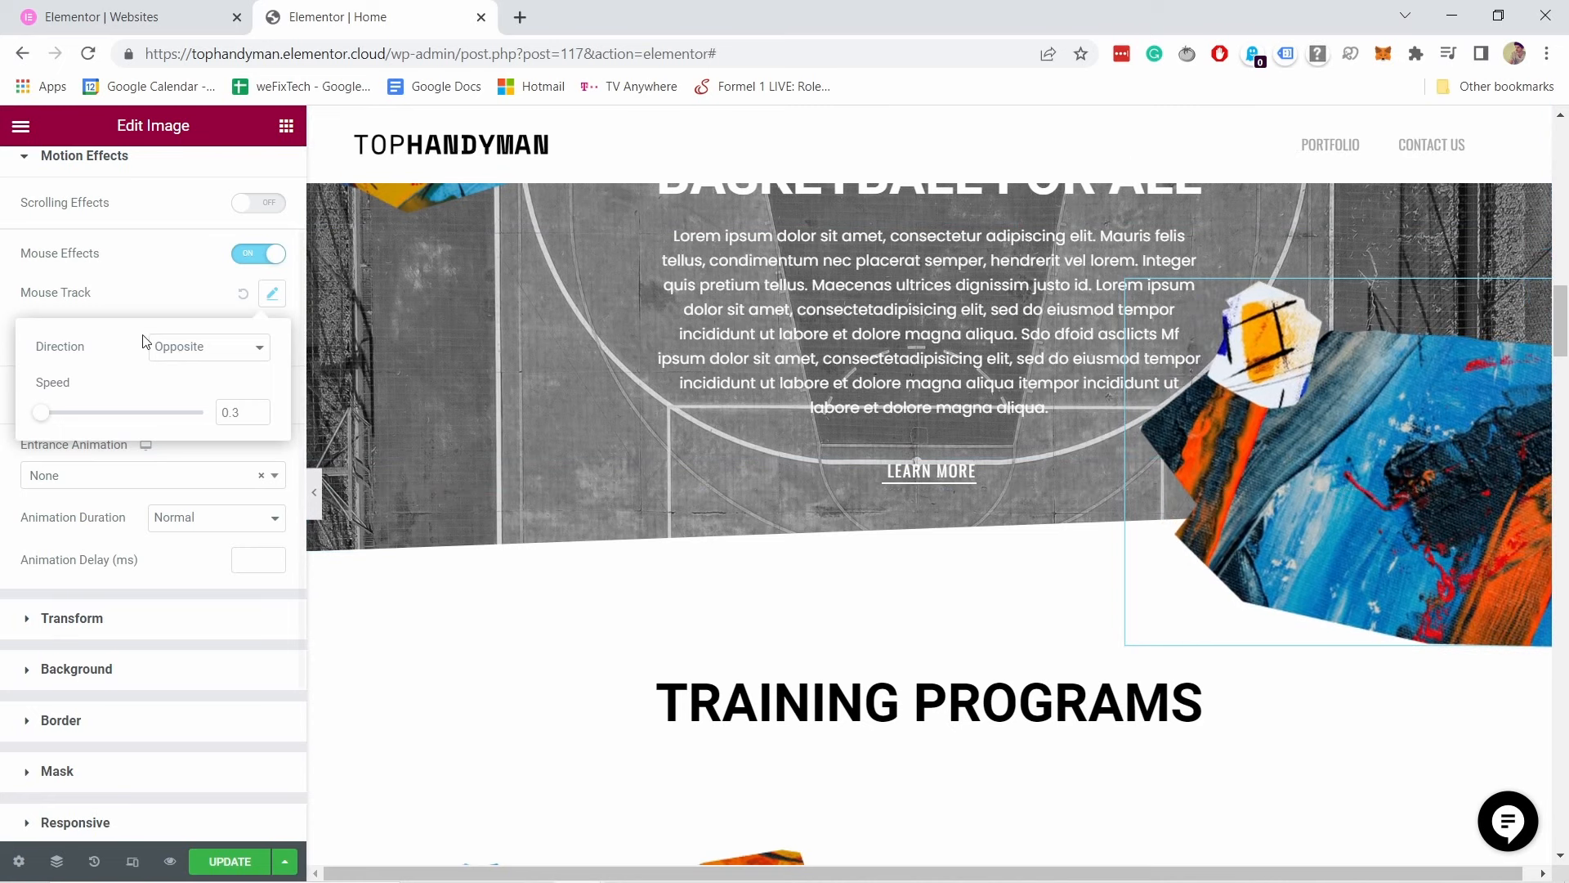
{"action": "left_click", "coordinate": [156, 292]}
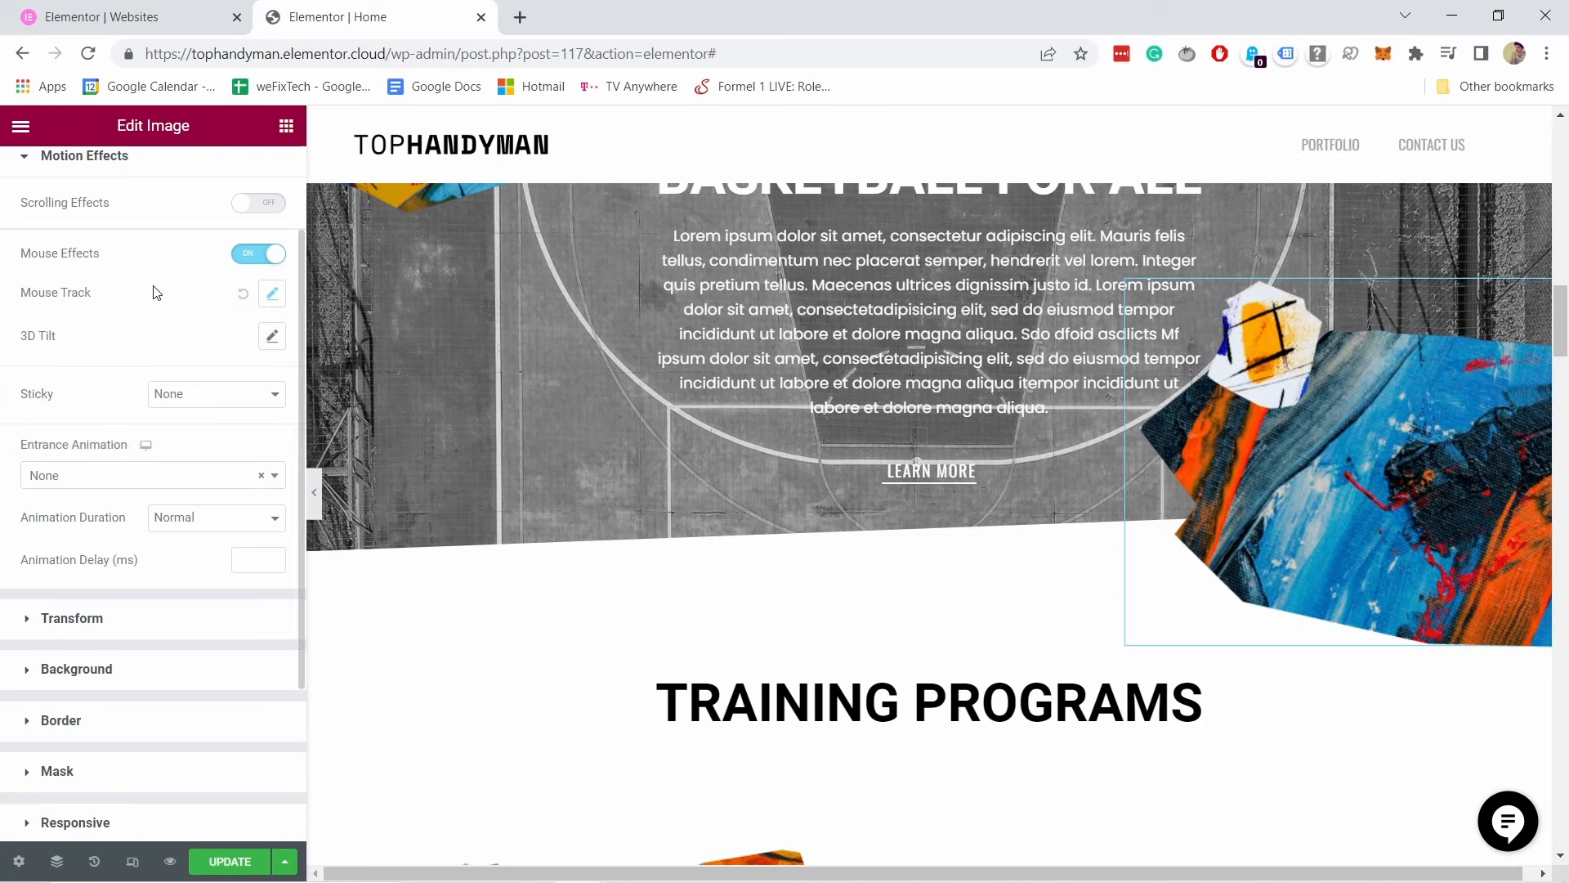
Step: Try a 3D Tilt effect on the collage image with direction Direct and speed 4.5, and reset it to default
{"action": "left_click", "coordinate": [270, 342]}
{"action": "left_click", "coordinate": [110, 456]}
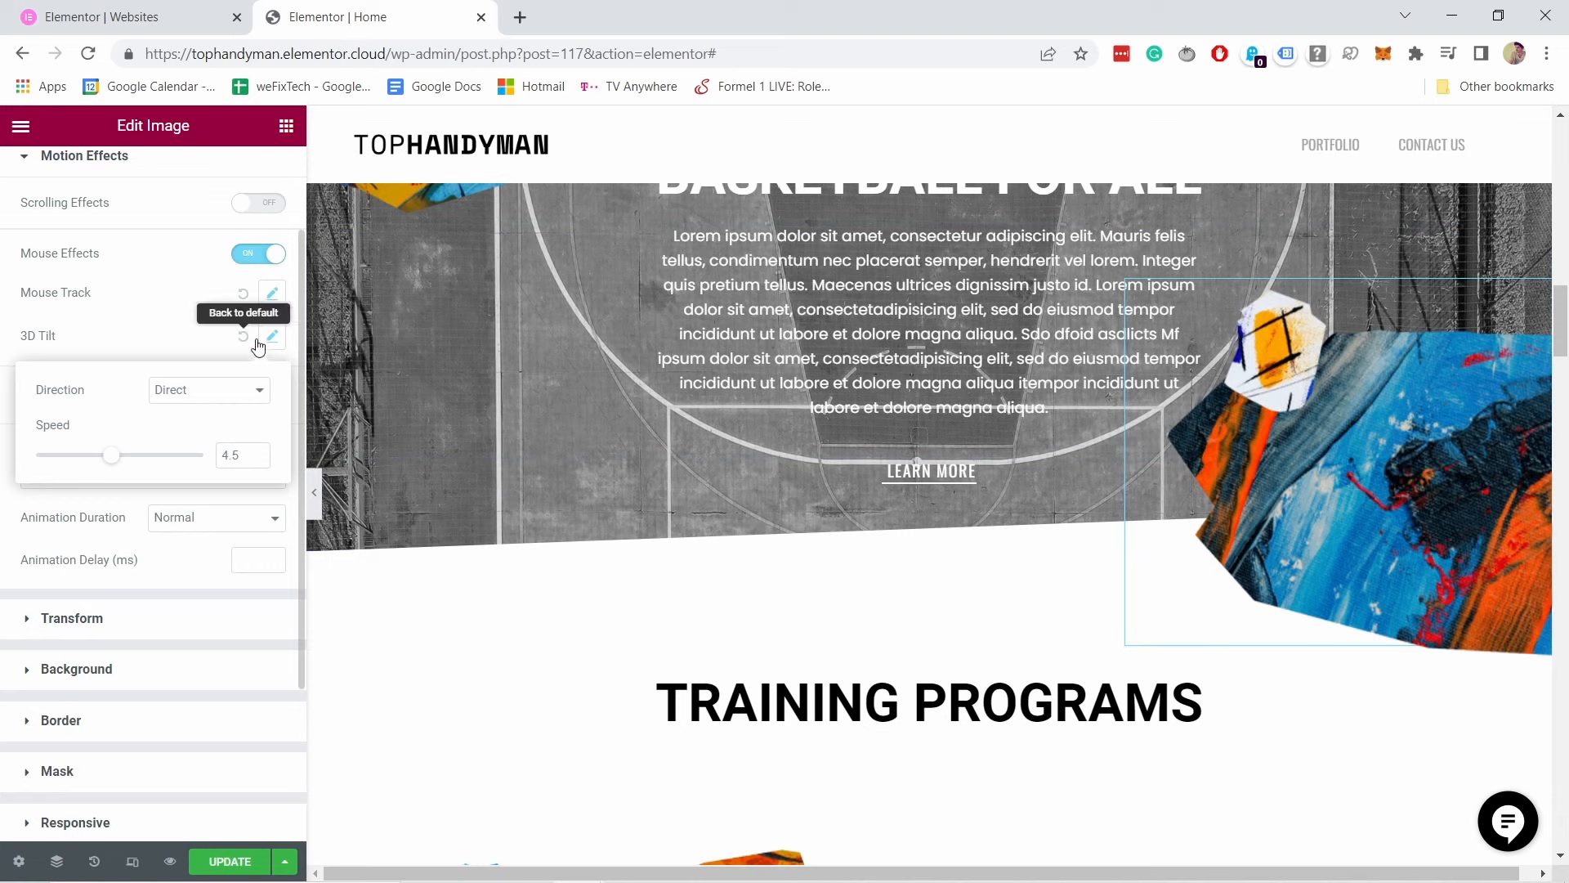
{"action": "left_click", "coordinate": [226, 387]}
{"action": "left_click", "coordinate": [202, 369]}
{"action": "left_click", "coordinate": [281, 341]}
{"action": "left_click", "coordinate": [278, 344]}
{"action": "left_click", "coordinate": [208, 390]}
{"action": "left_click", "coordinate": [203, 374]}
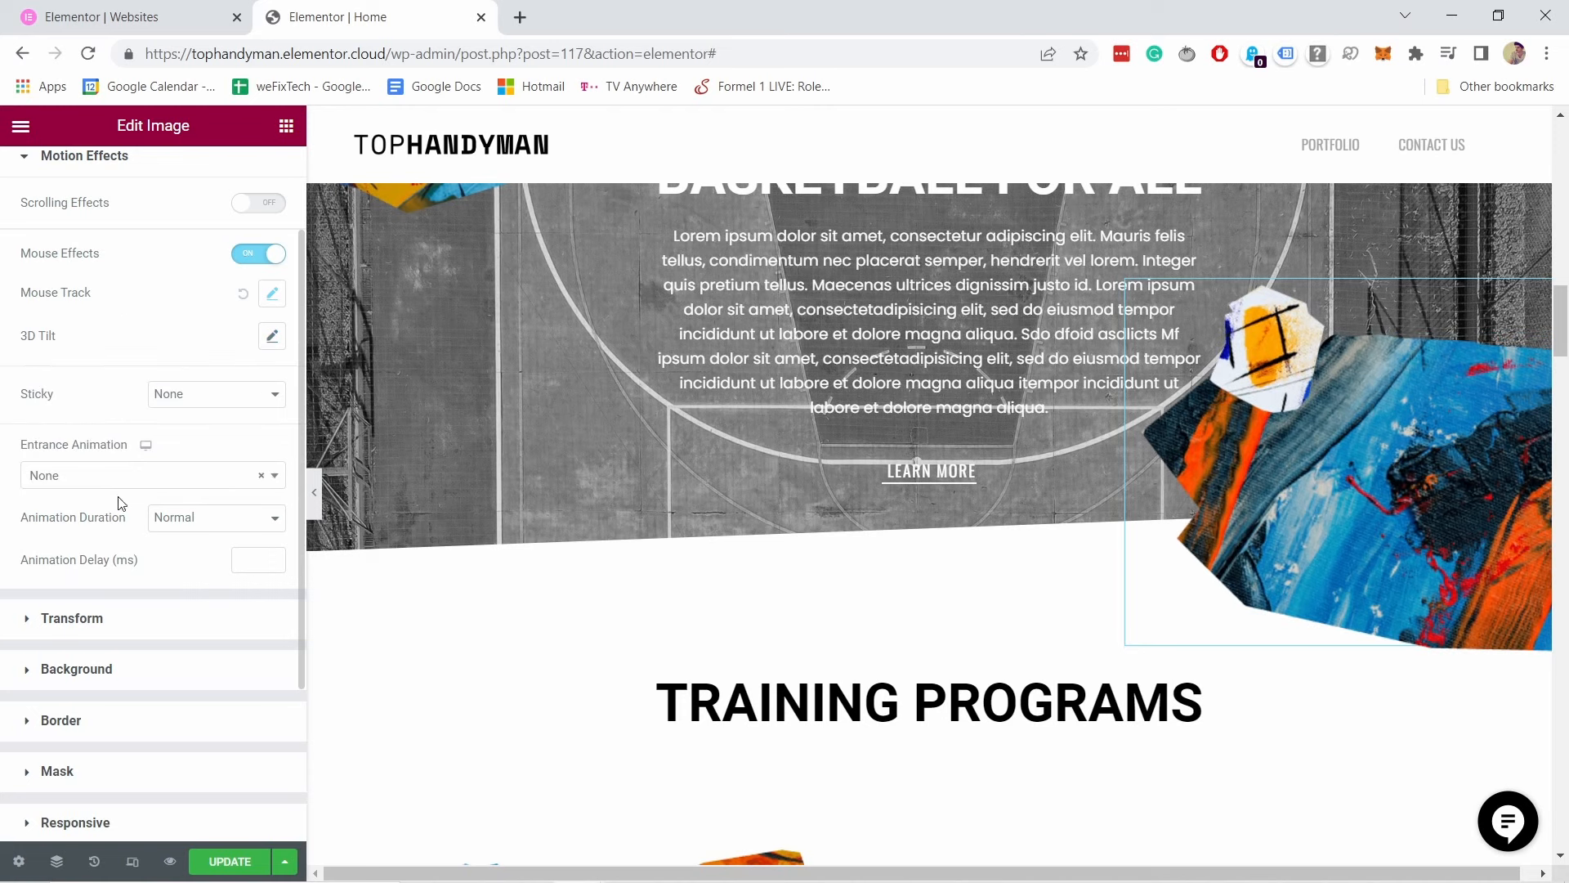
Step: Try the Bounce In and Bounce In Down entrance animations on the collage image and preview the result on the page
{"action": "left_click", "coordinate": [59, 483]}
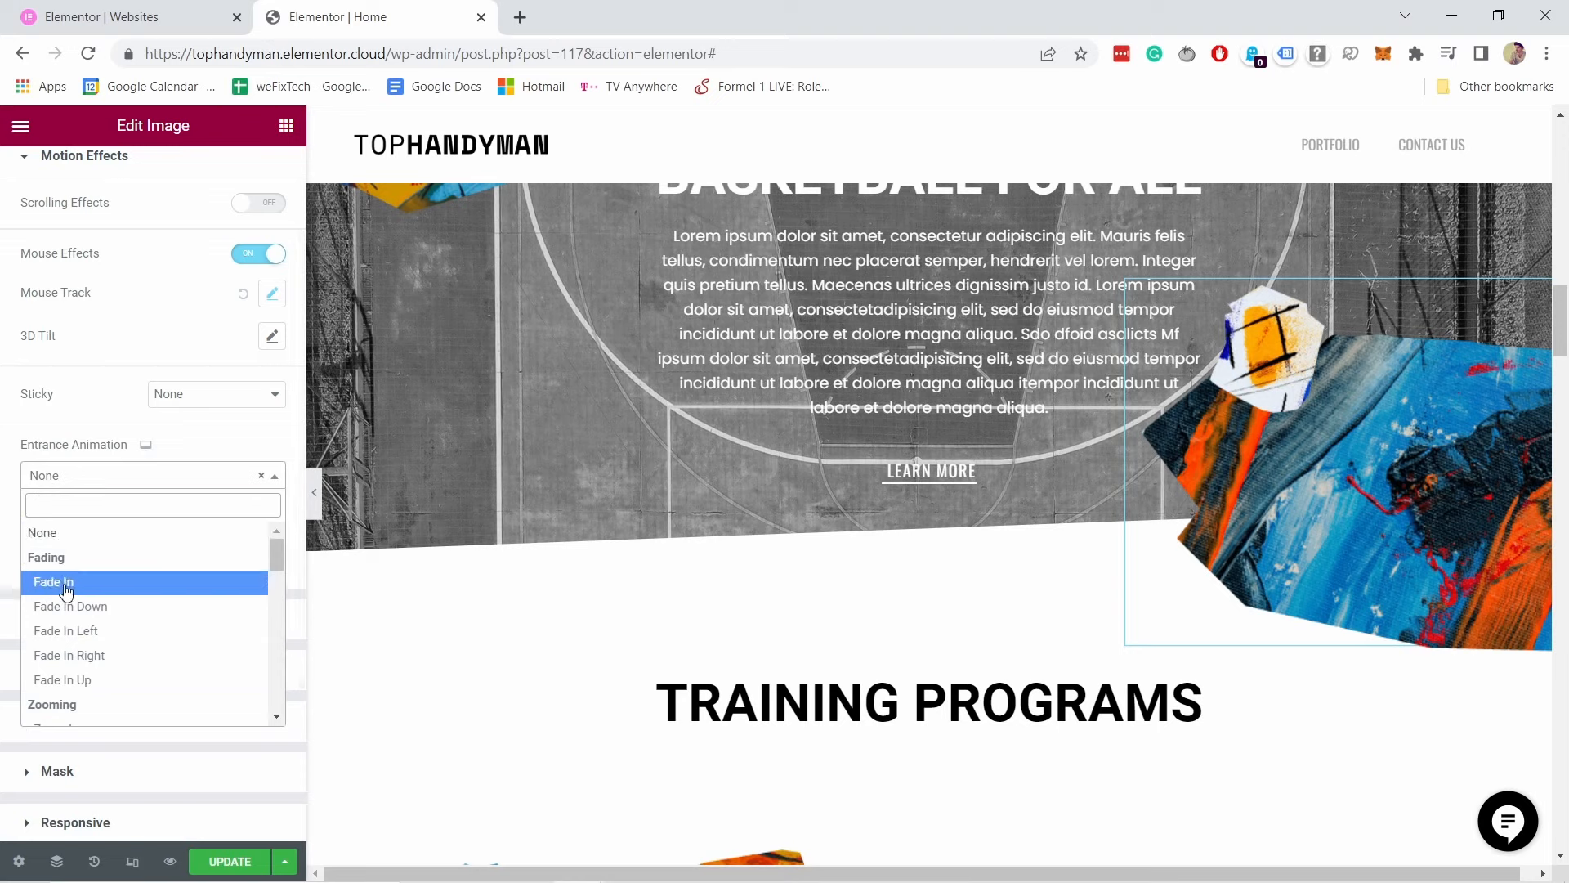
{"action": "scroll", "coordinate": [62, 588], "scroll_direction": "down", "scroll_amount": 5}
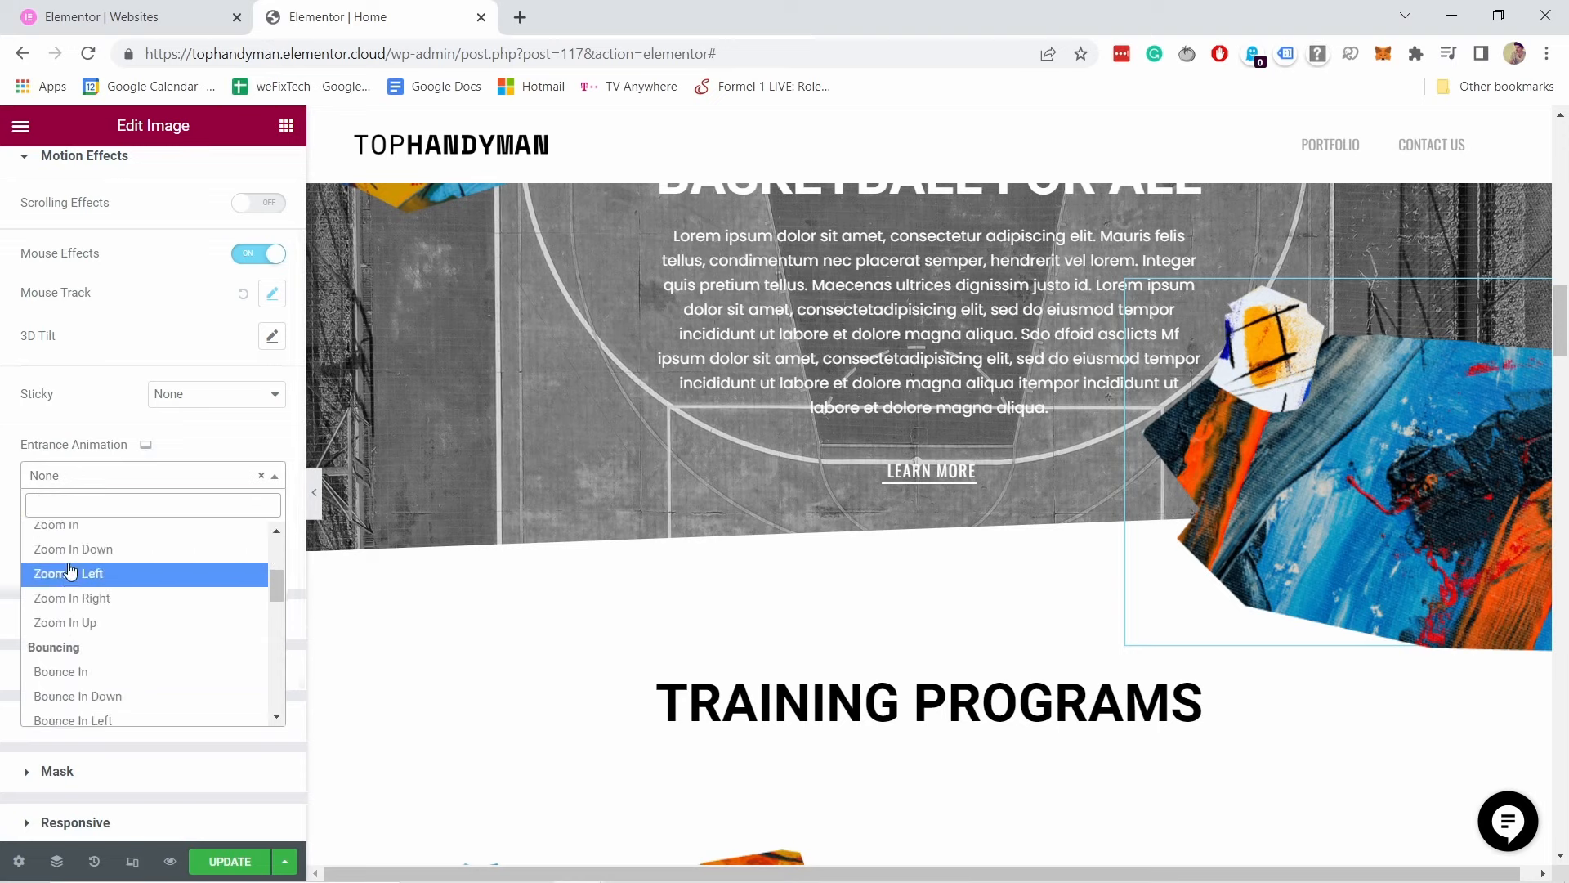
{"action": "scroll", "coordinate": [73, 577], "scroll_direction": "up", "scroll_amount": 1}
{"action": "left_click", "coordinate": [70, 566]}
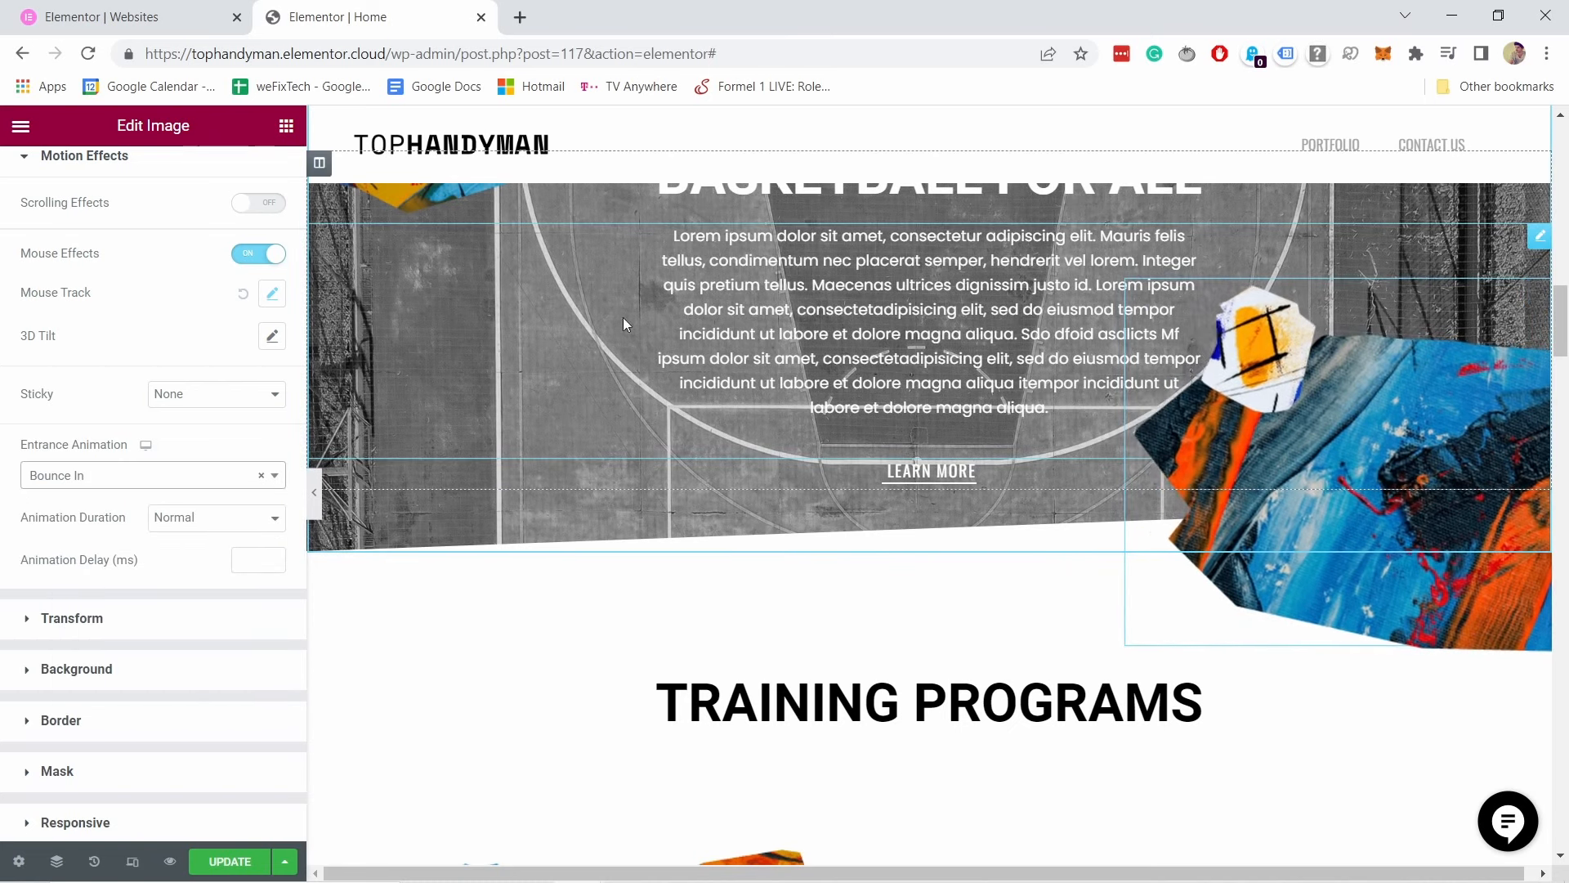
{"action": "left_click", "coordinate": [140, 477]}
{"action": "left_click", "coordinate": [89, 584]}
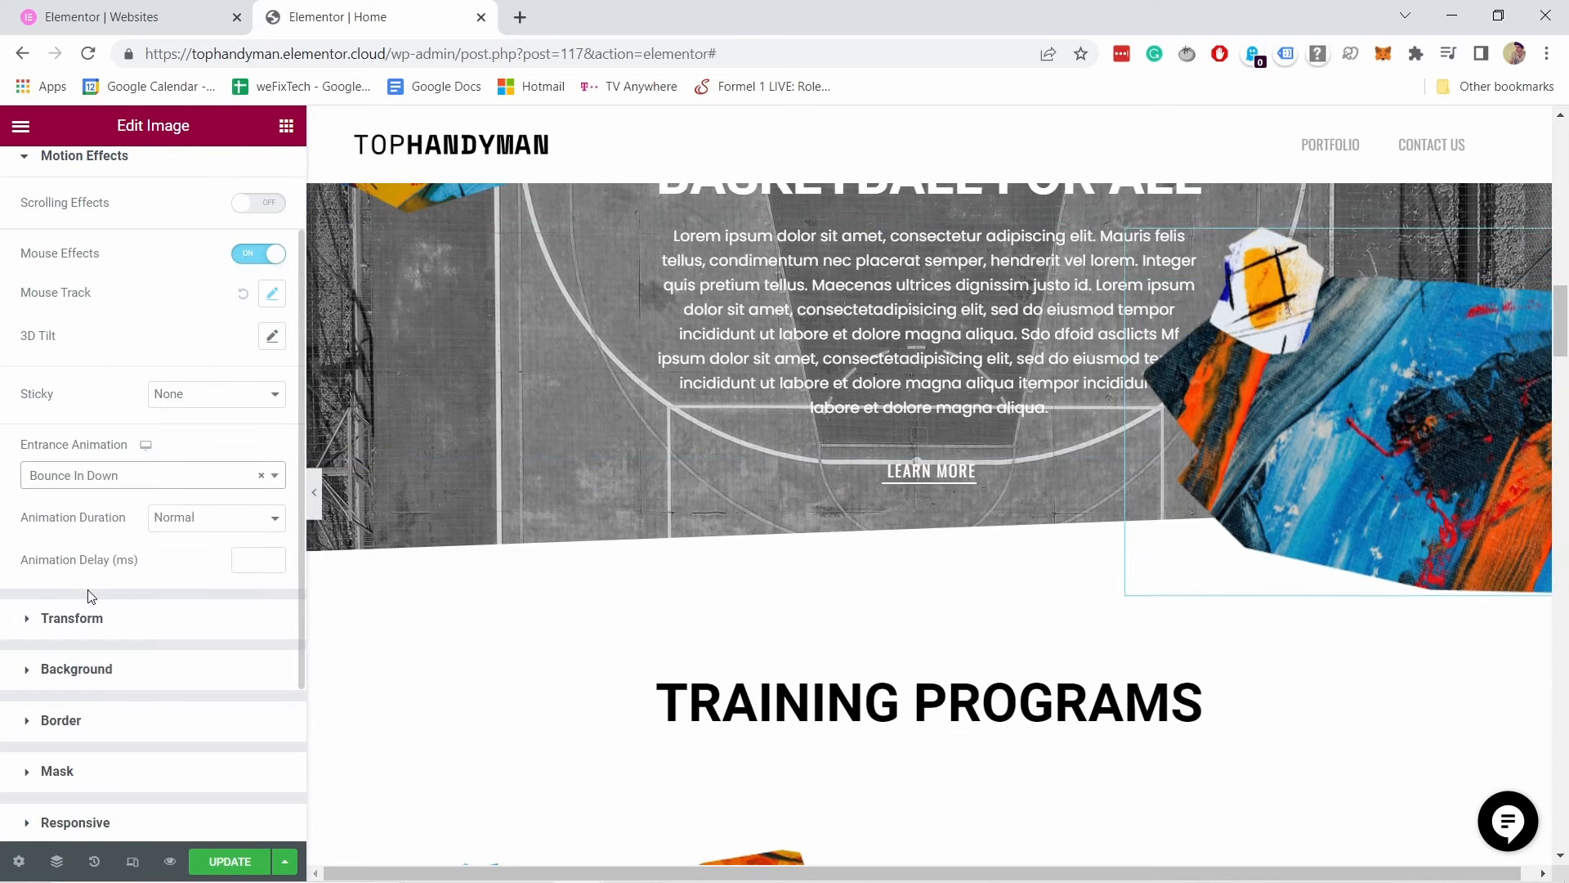
{"action": "scroll", "coordinate": [735, 401], "scroll_direction": "down", "scroll_amount": 10}
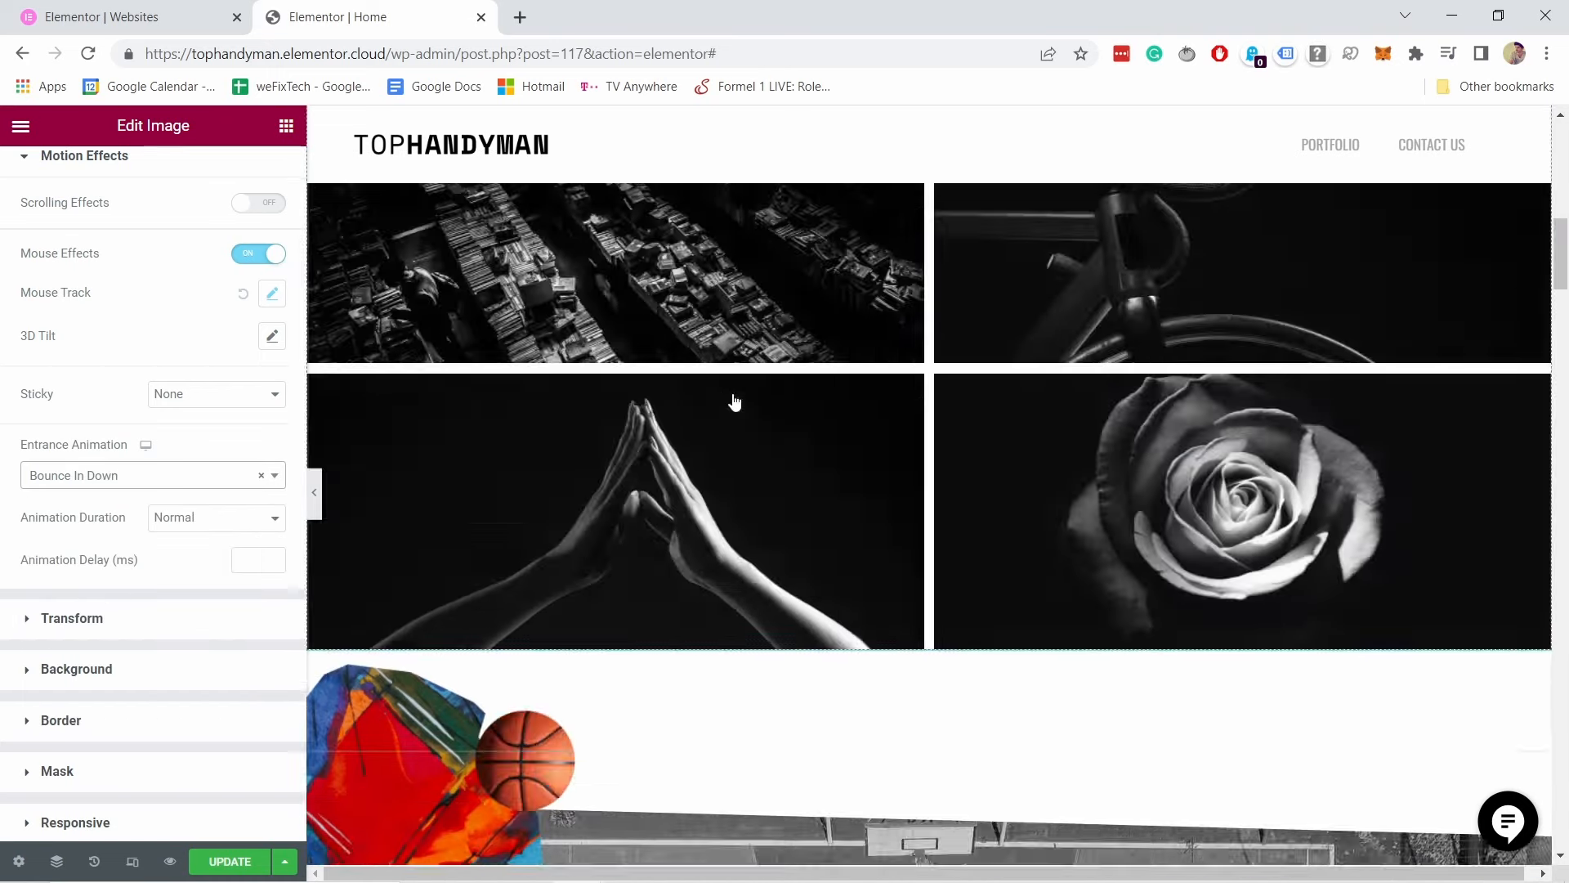
{"action": "scroll", "coordinate": [735, 401], "scroll_direction": "up", "scroll_amount": 10}
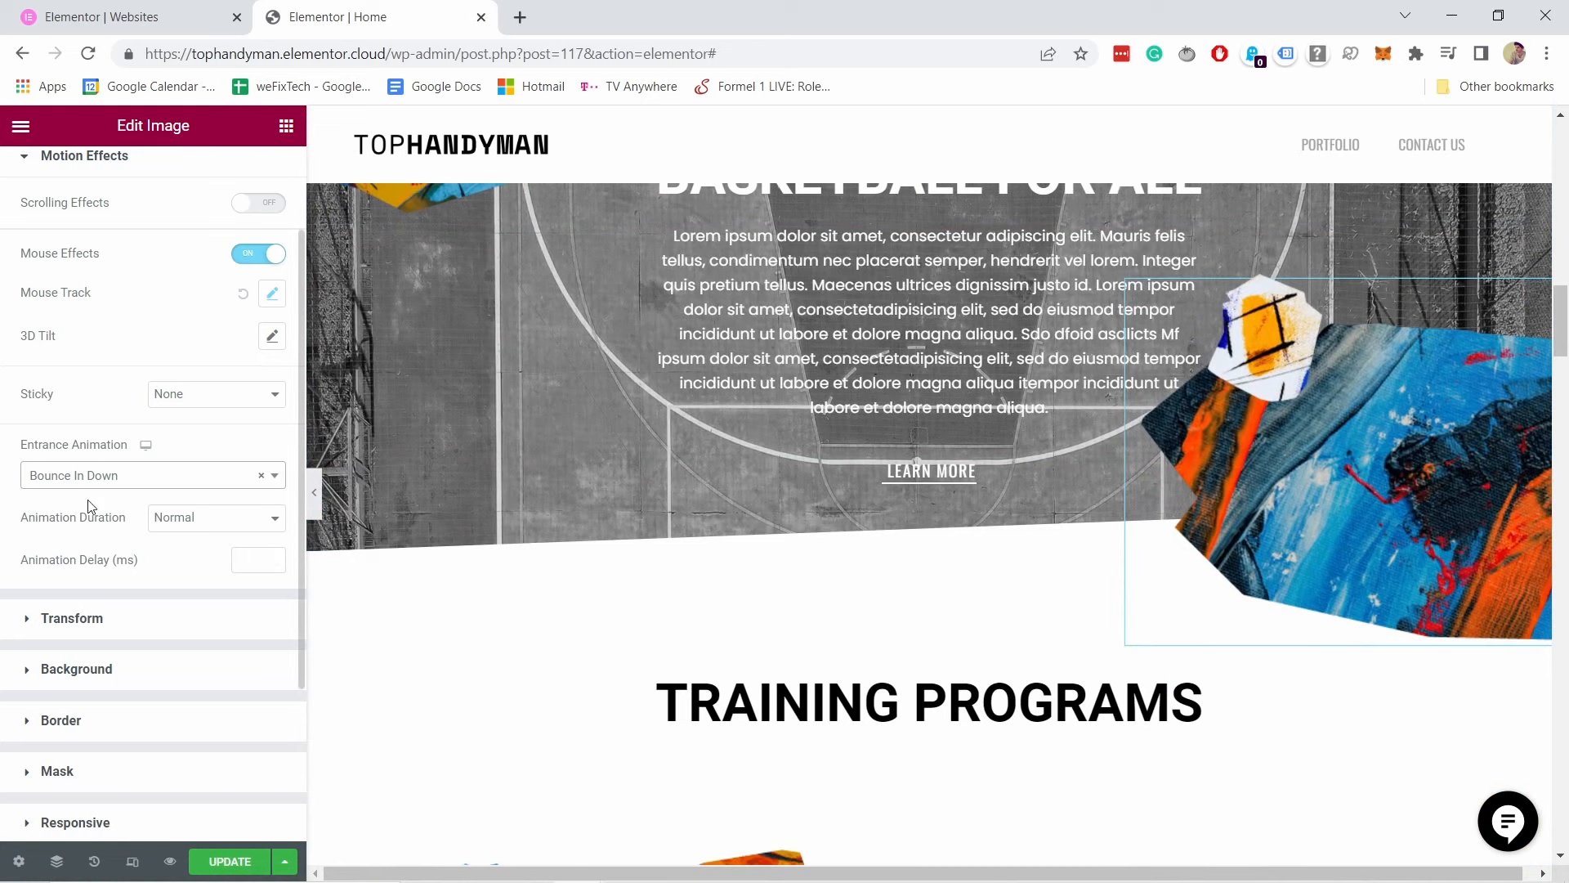
Step: Try the Slide In Down and Slide In Right entrance animations on the collage image and preview the image's arrival on the page
{"action": "left_click", "coordinate": [90, 477]}
{"action": "left_click", "coordinate": [91, 677]}
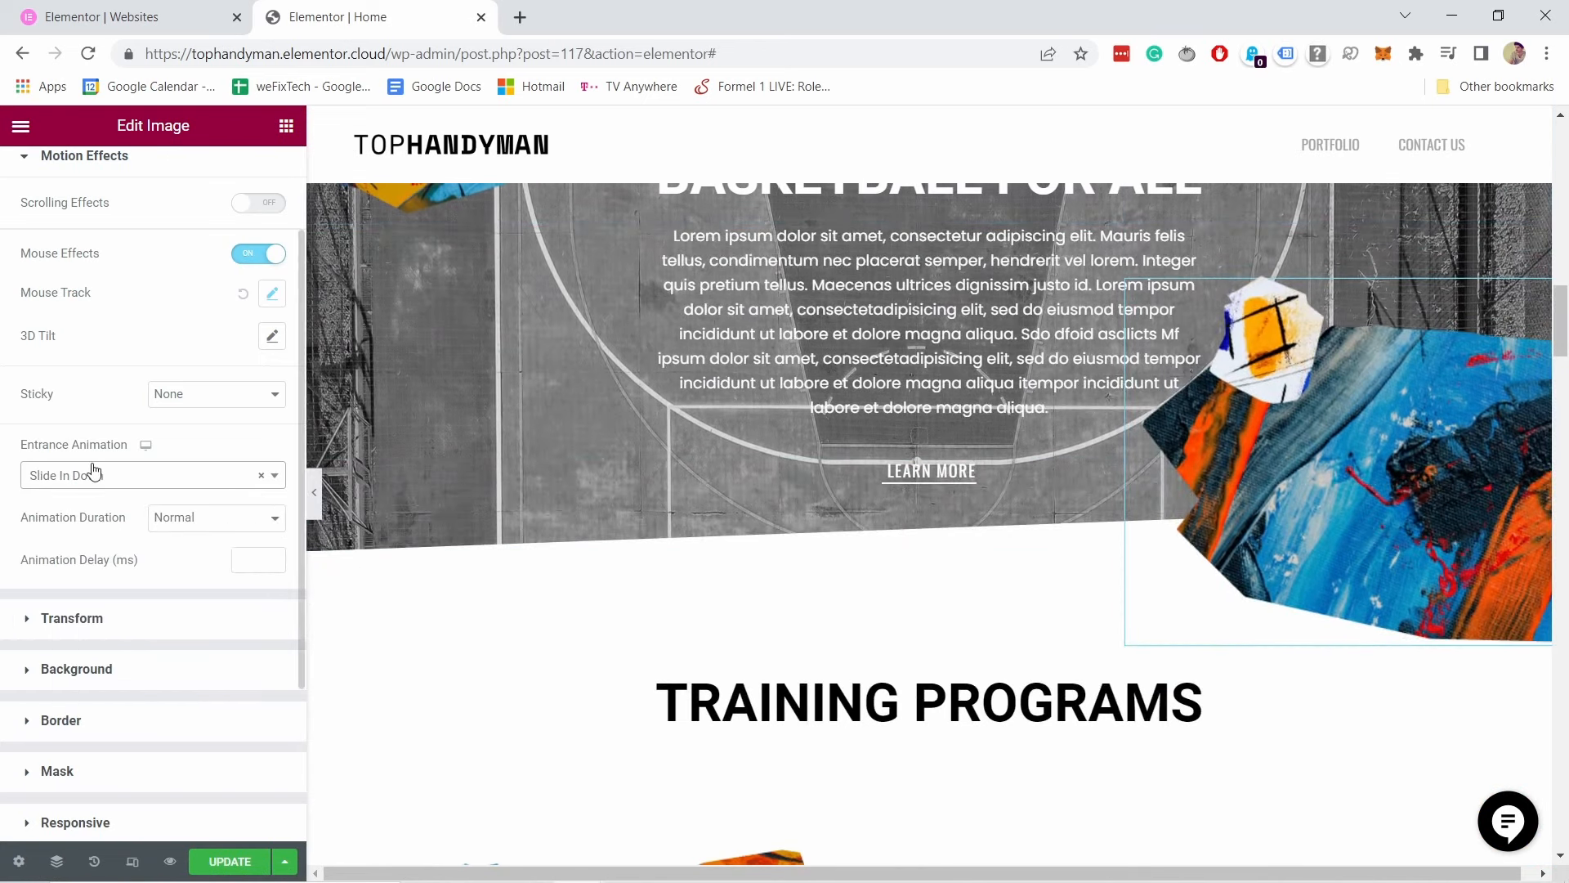
{"action": "left_click", "coordinate": [94, 474]}
{"action": "left_click", "coordinate": [123, 607]}
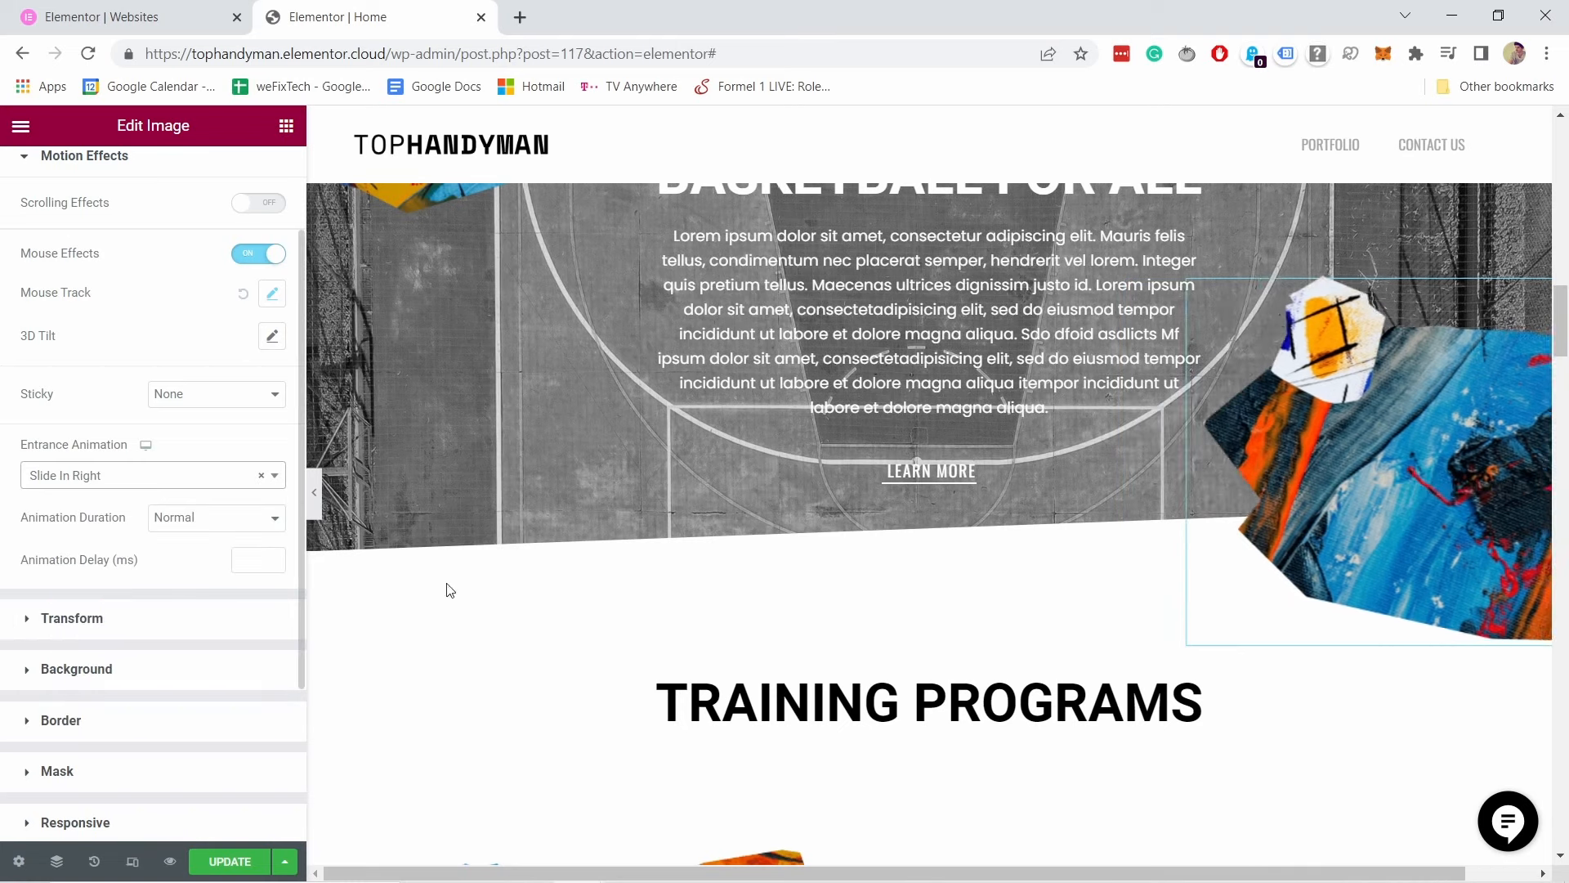
{"action": "scroll", "coordinate": [1056, 357], "scroll_direction": "up", "scroll_amount": 10}
{"action": "scroll", "coordinate": [1062, 327], "scroll_direction": "down", "scroll_amount": 8}
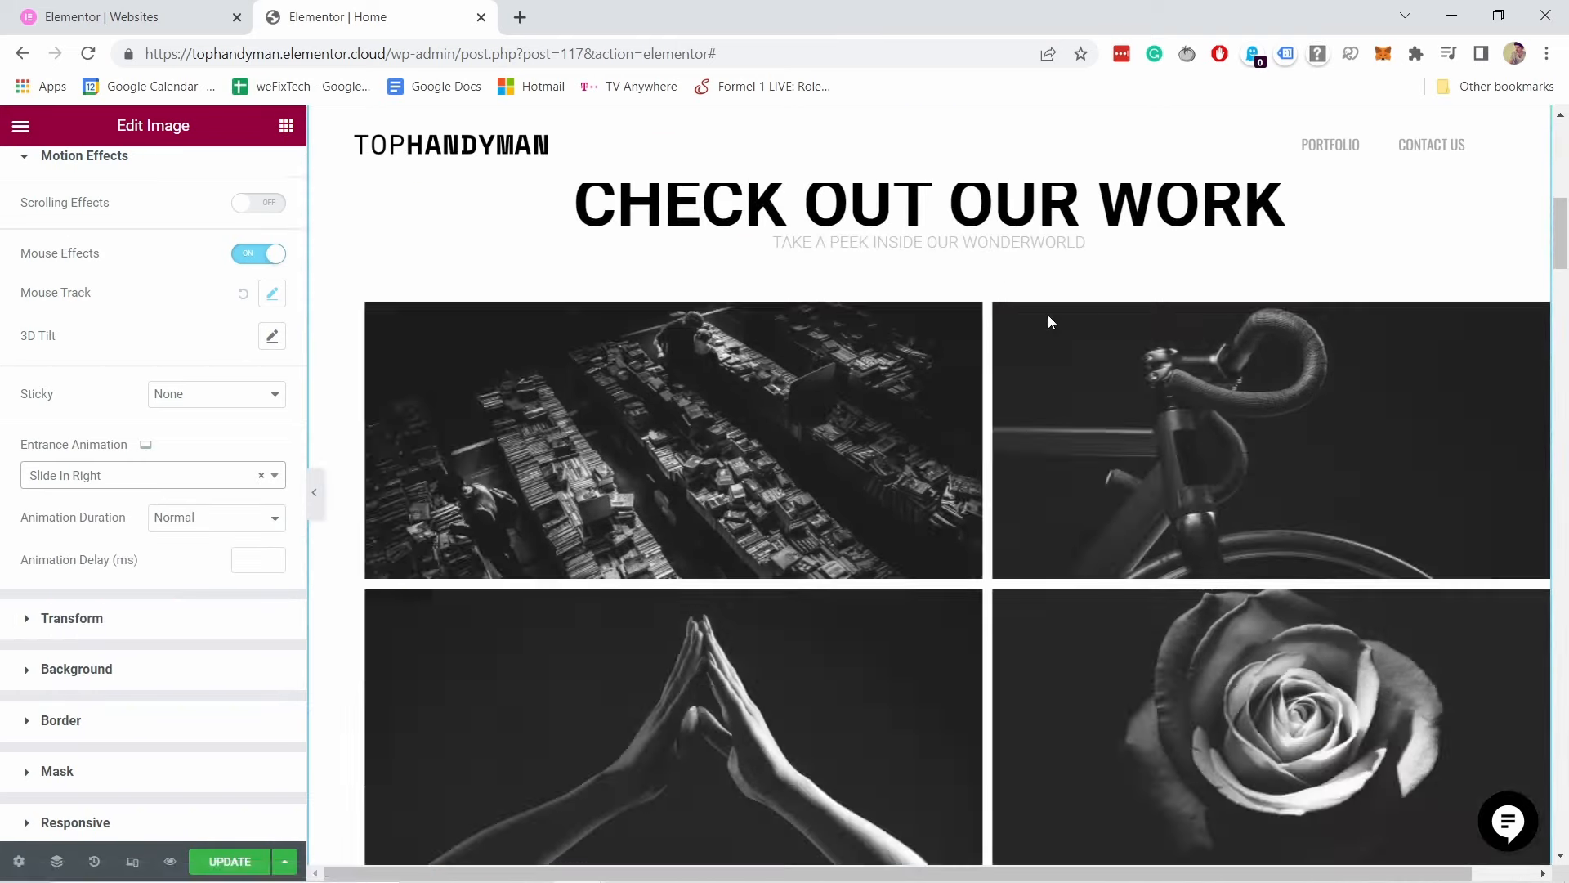
{"action": "scroll", "coordinate": [1061, 306], "scroll_direction": "down", "scroll_amount": 4}
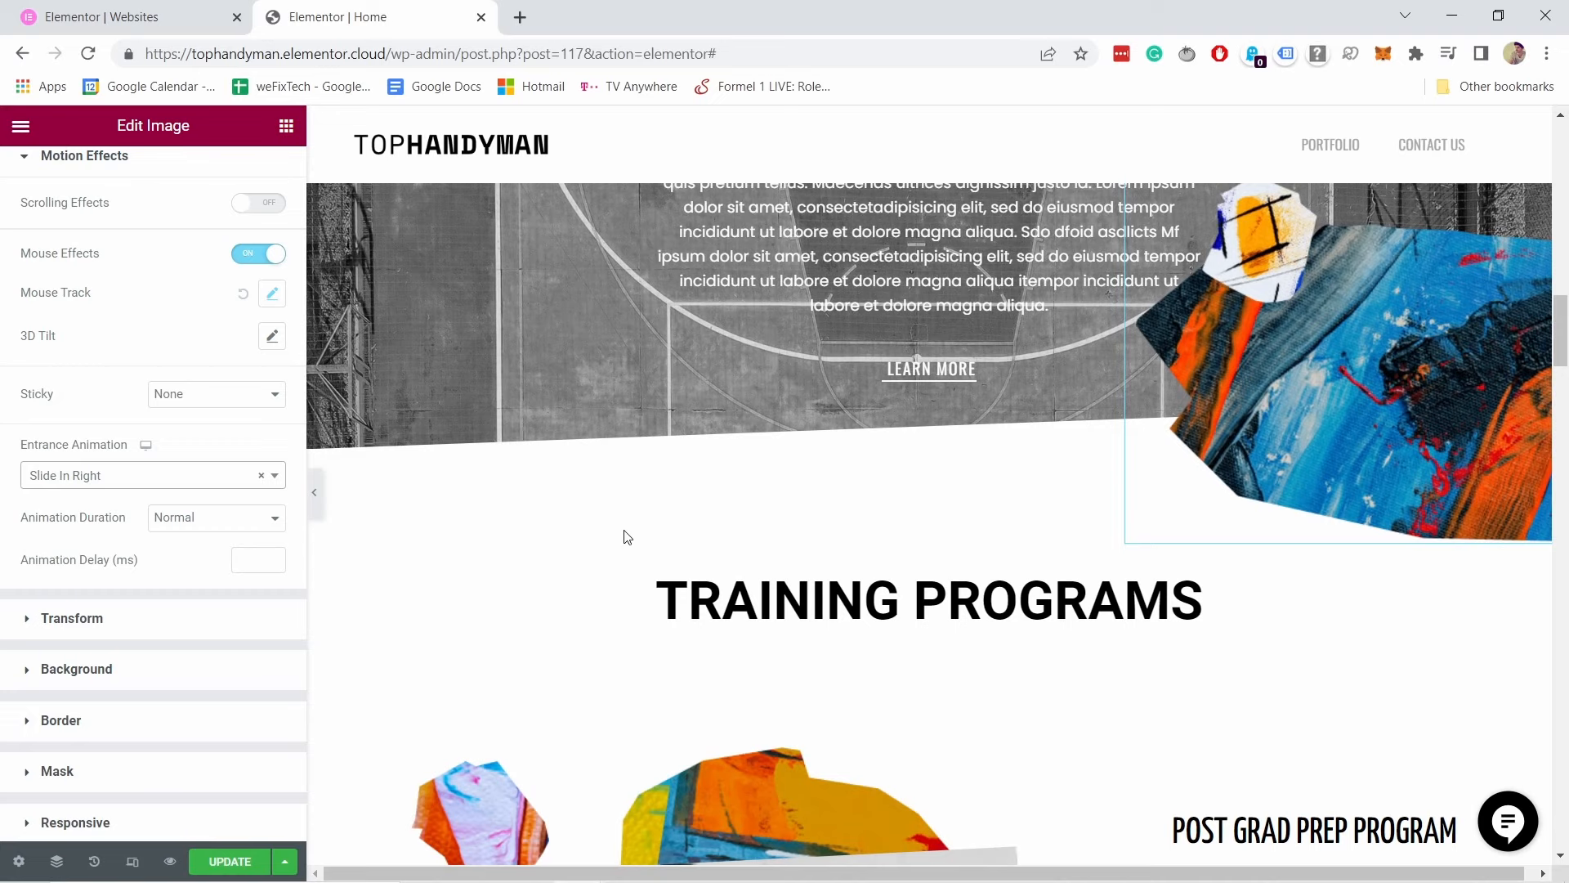
Step: Clear the collage image's entrance animation back to Default and update the Home page
{"action": "left_click", "coordinate": [261, 478]}
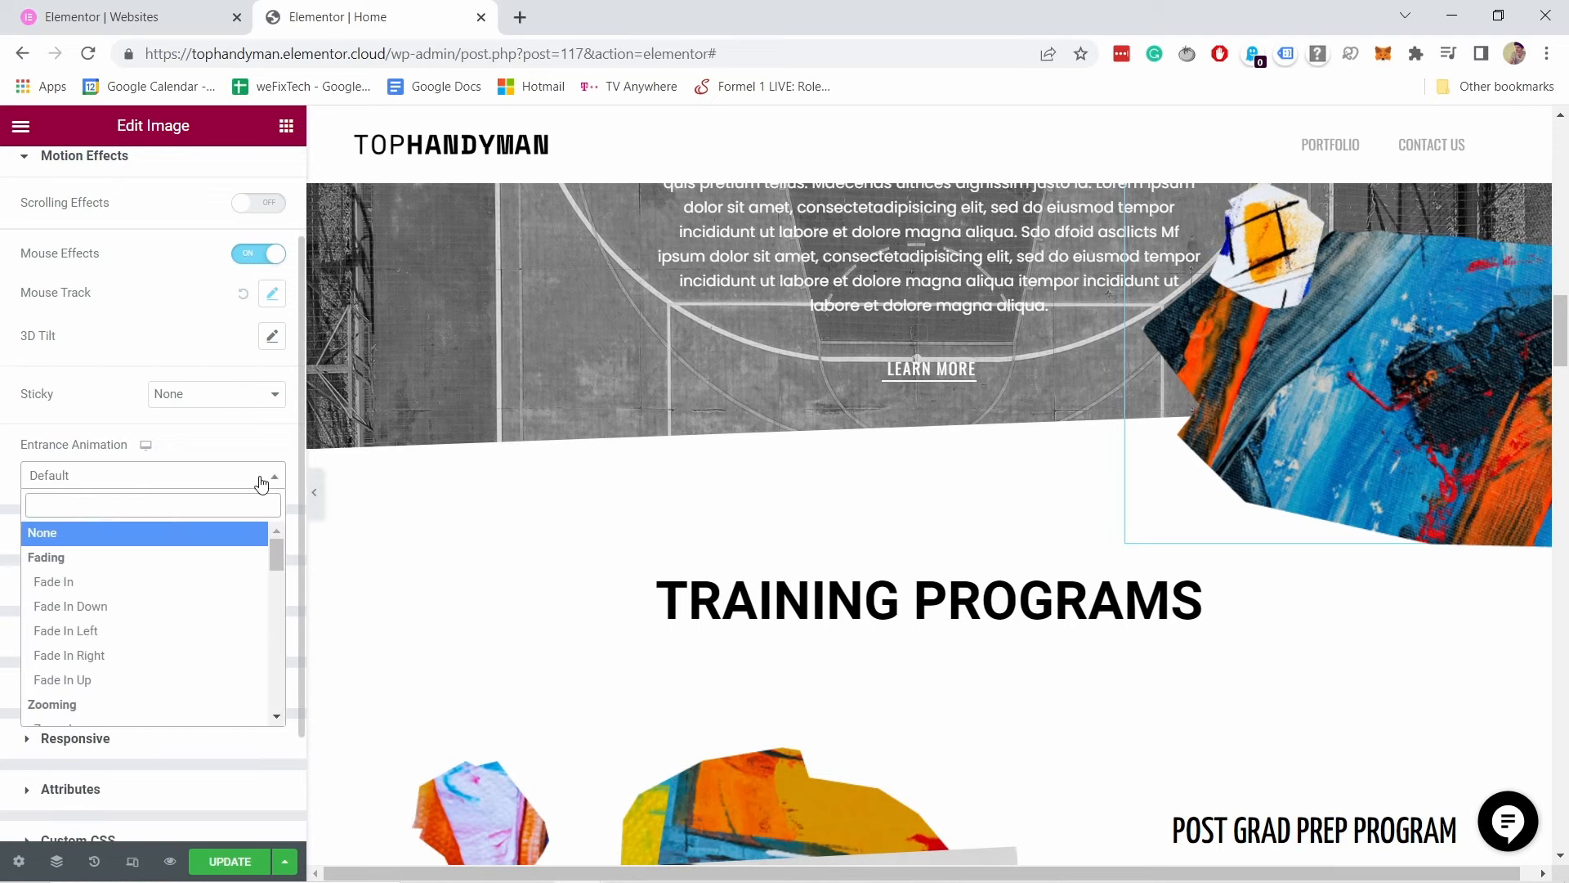
{"action": "left_click", "coordinate": [200, 454]}
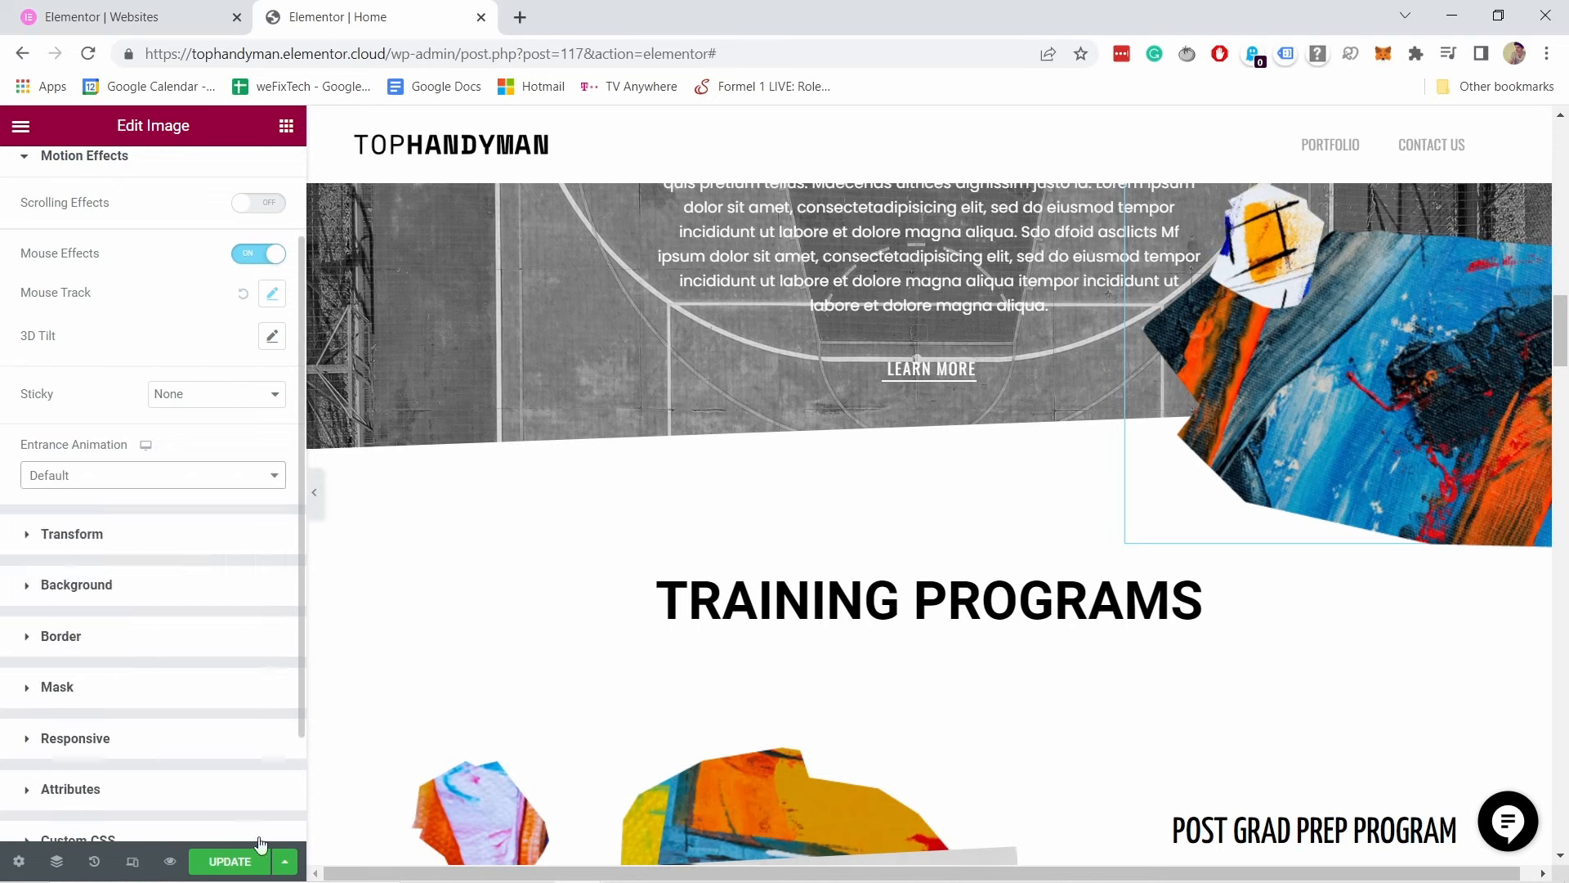
{"action": "left_click", "coordinate": [229, 862]}
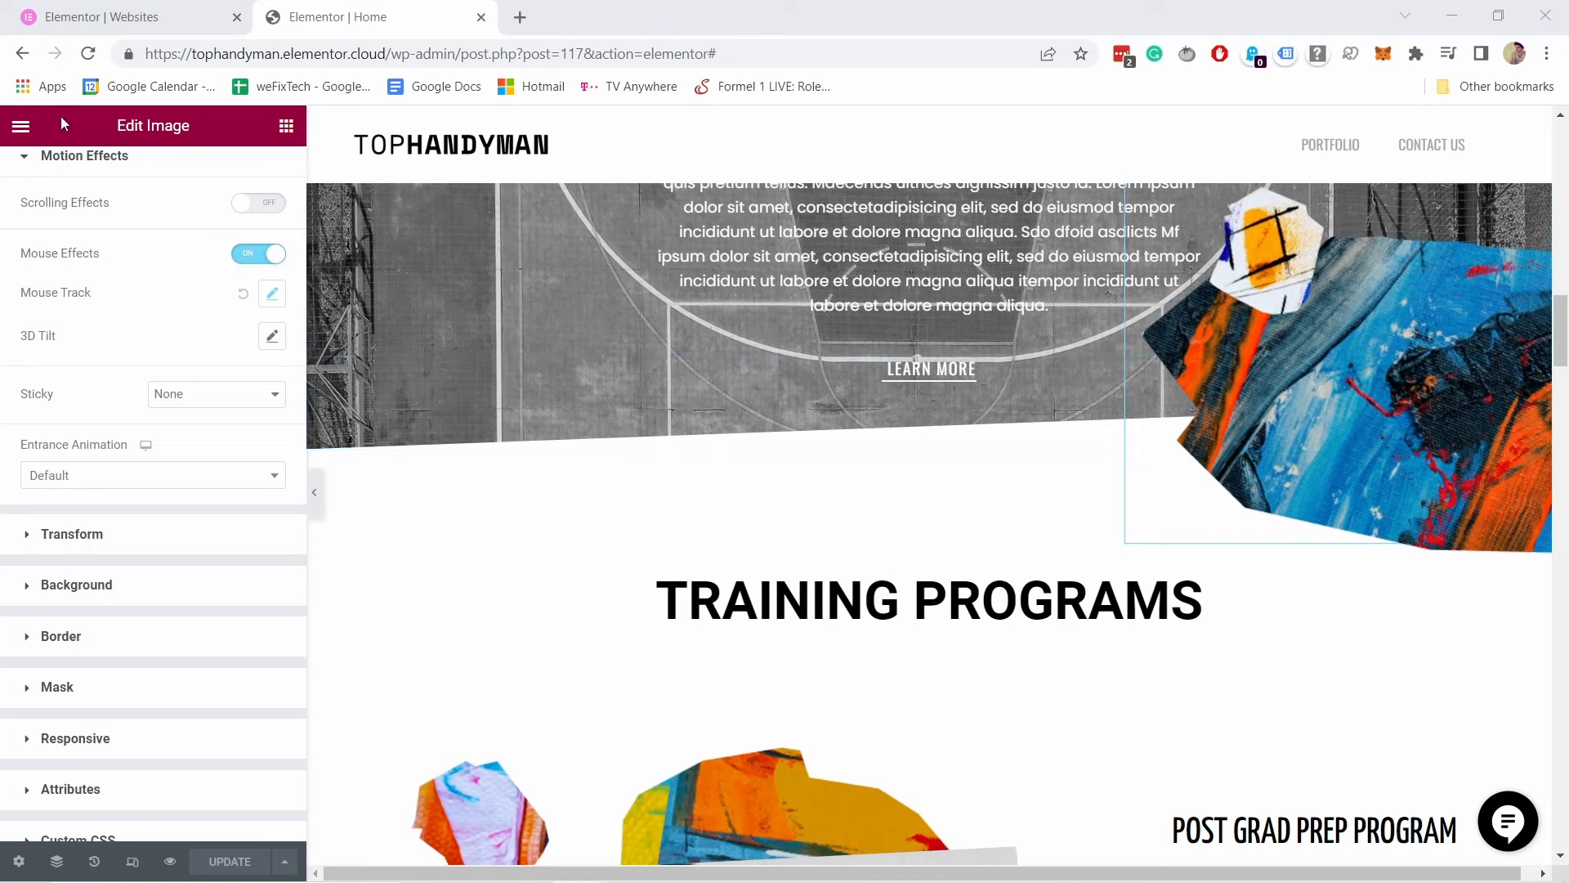
Step: Open the Page Transitions section of Site Settings and set the entrance animation to Fade In
{"action": "left_click", "coordinate": [20, 126]}
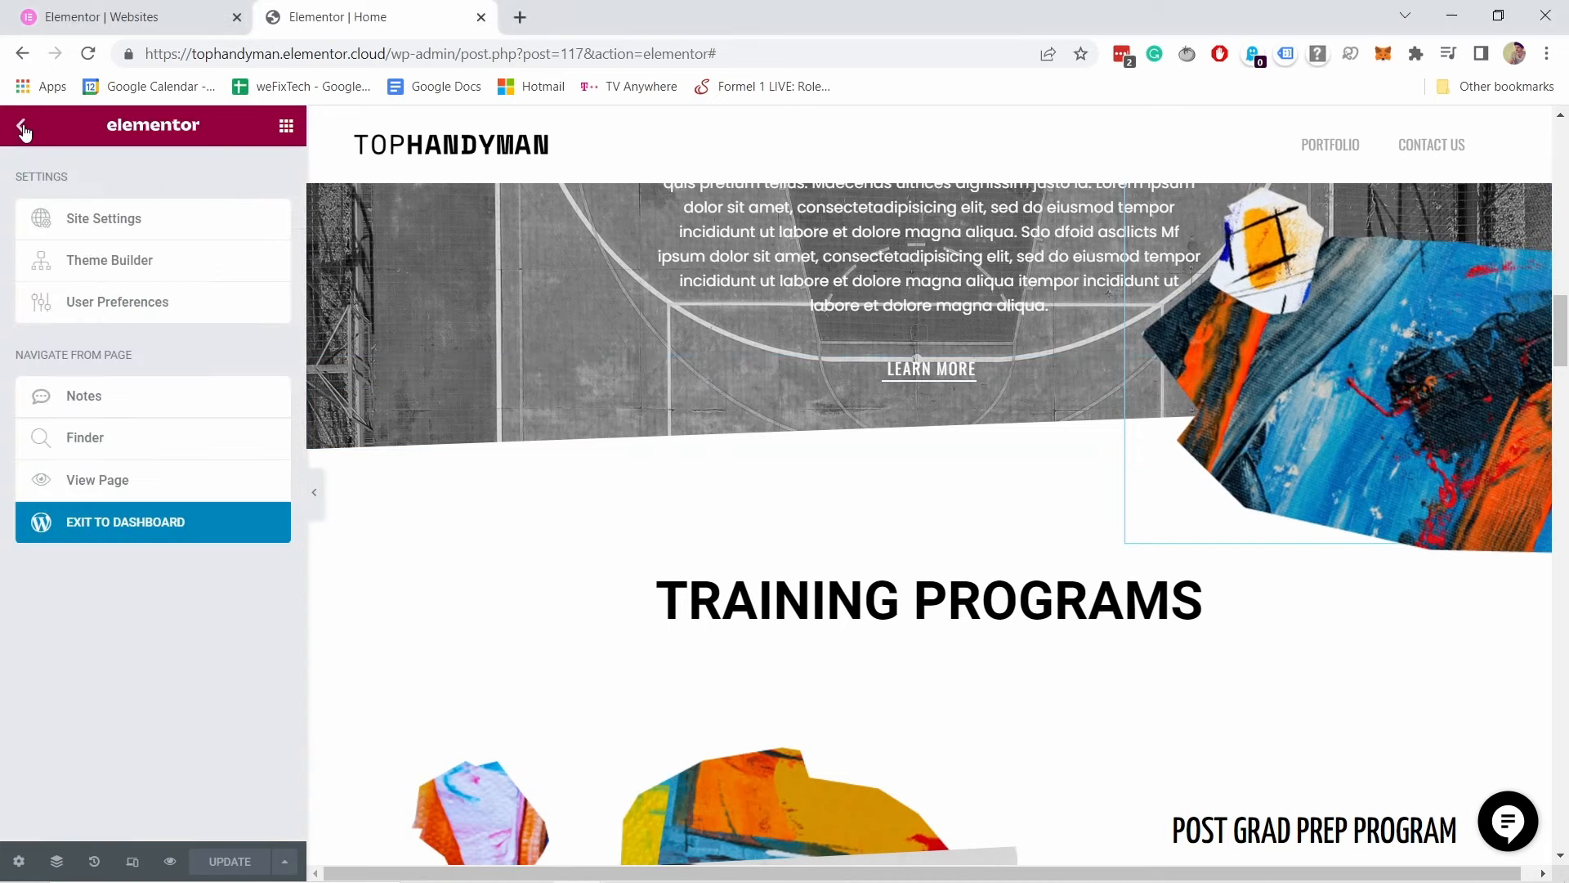
{"action": "left_click", "coordinate": [112, 222]}
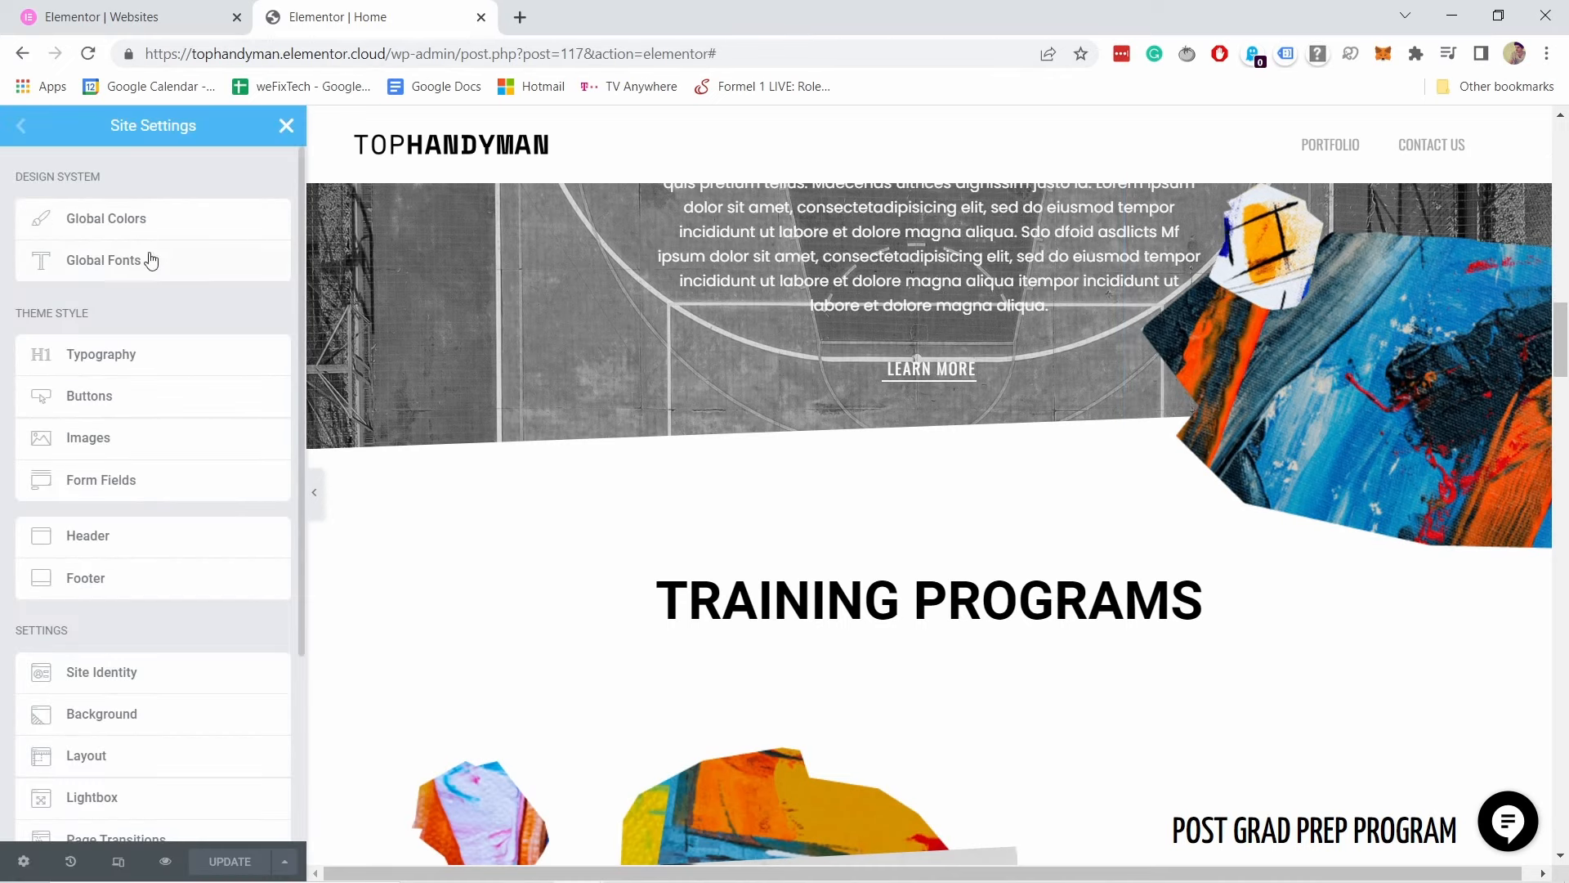
{"action": "scroll", "coordinate": [130, 219], "scroll_direction": "down", "scroll_amount": 3}
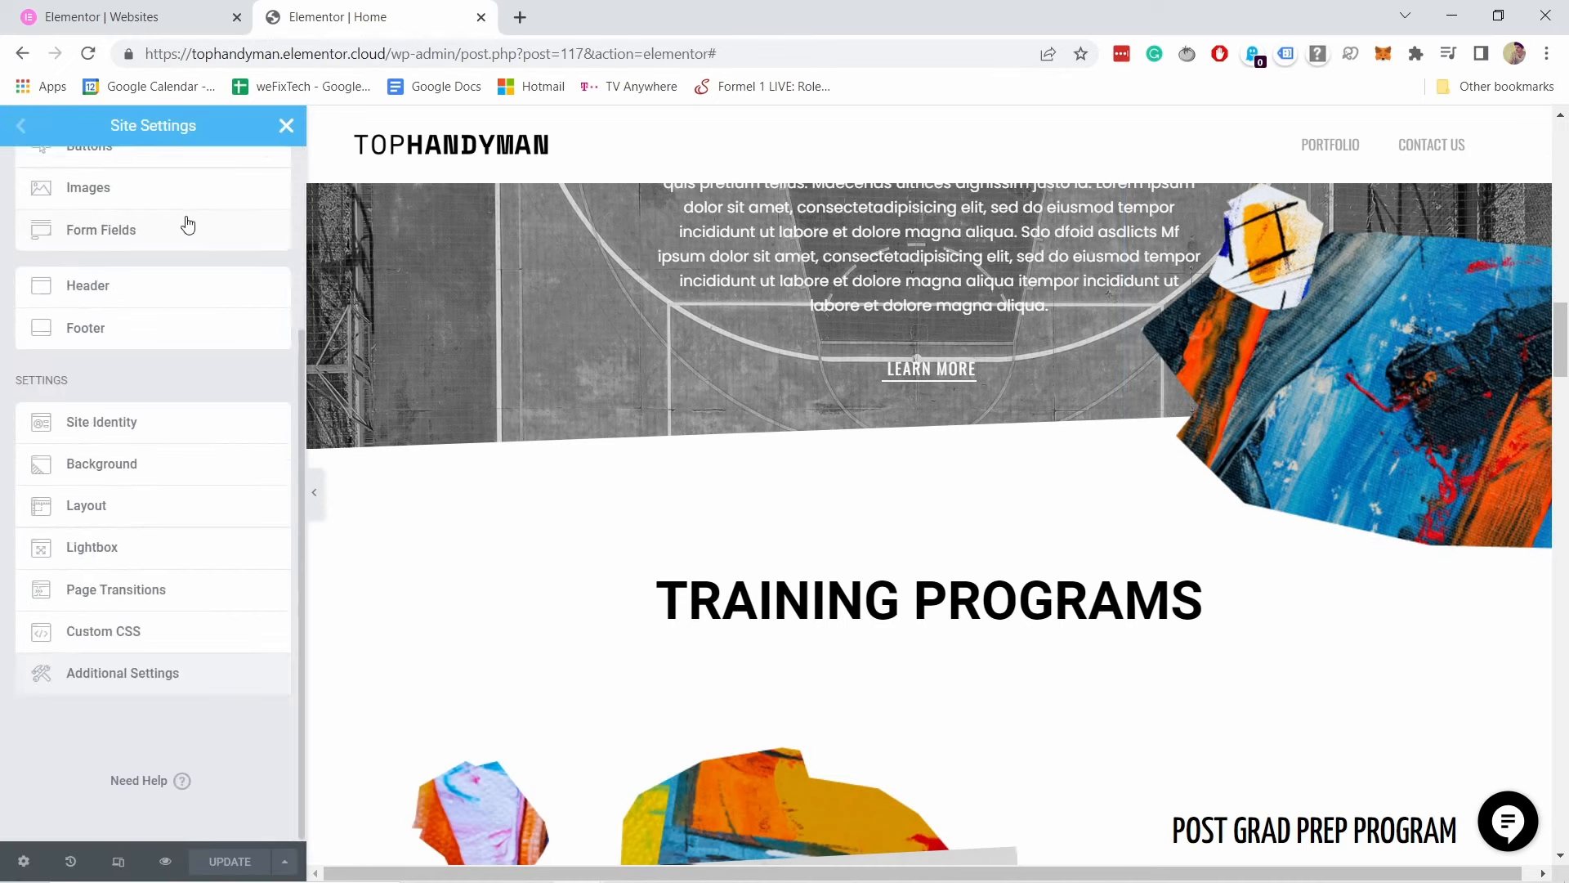
{"action": "left_click", "coordinate": [113, 590]}
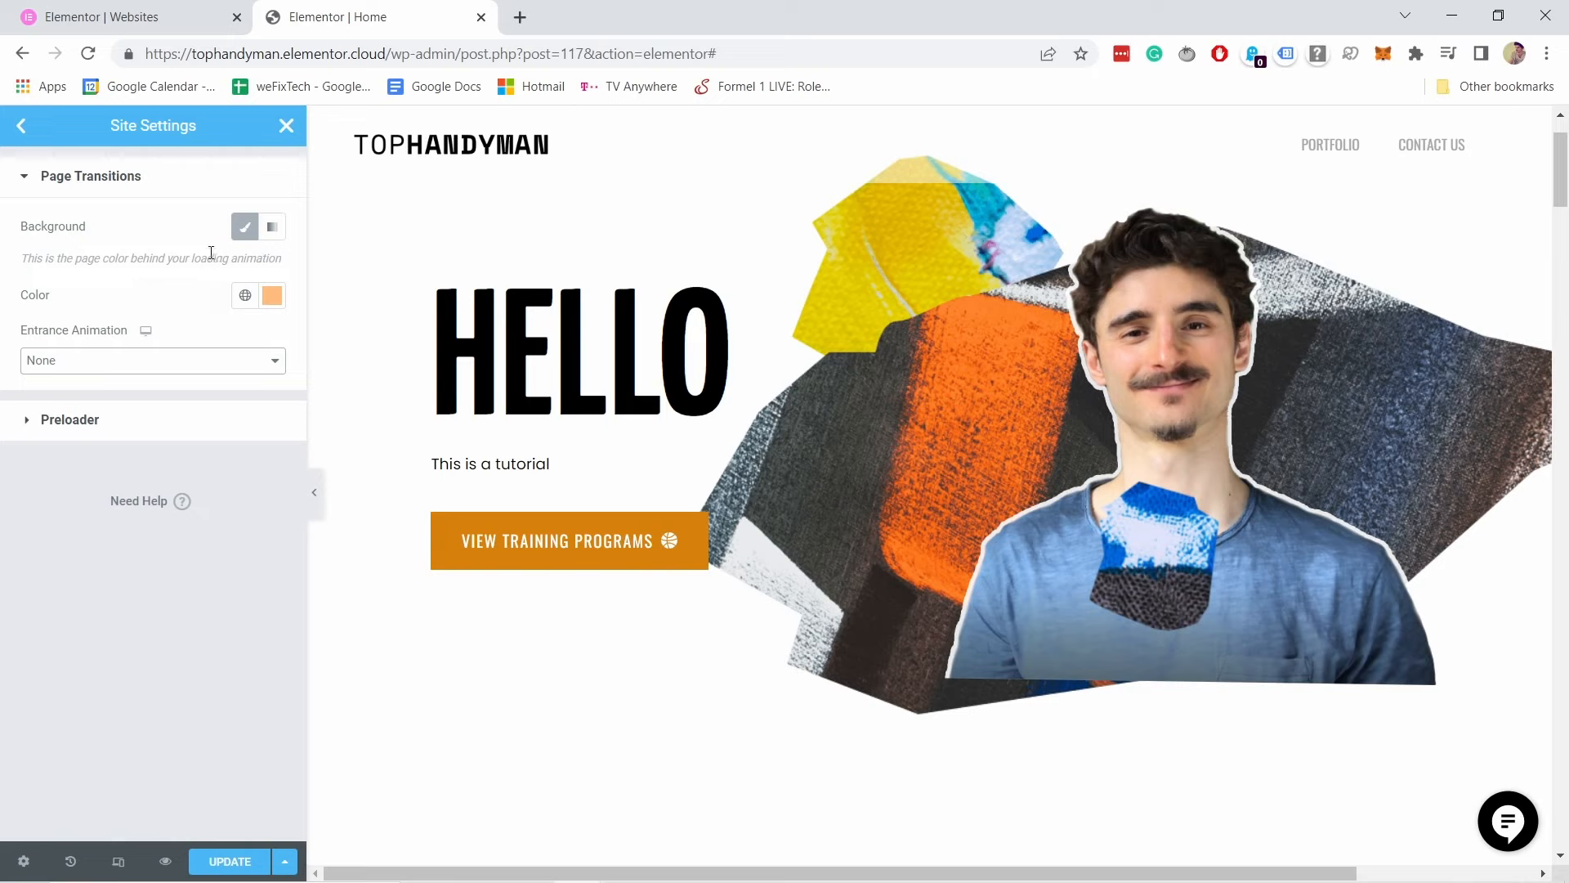
{"action": "left_click", "coordinate": [96, 362]}
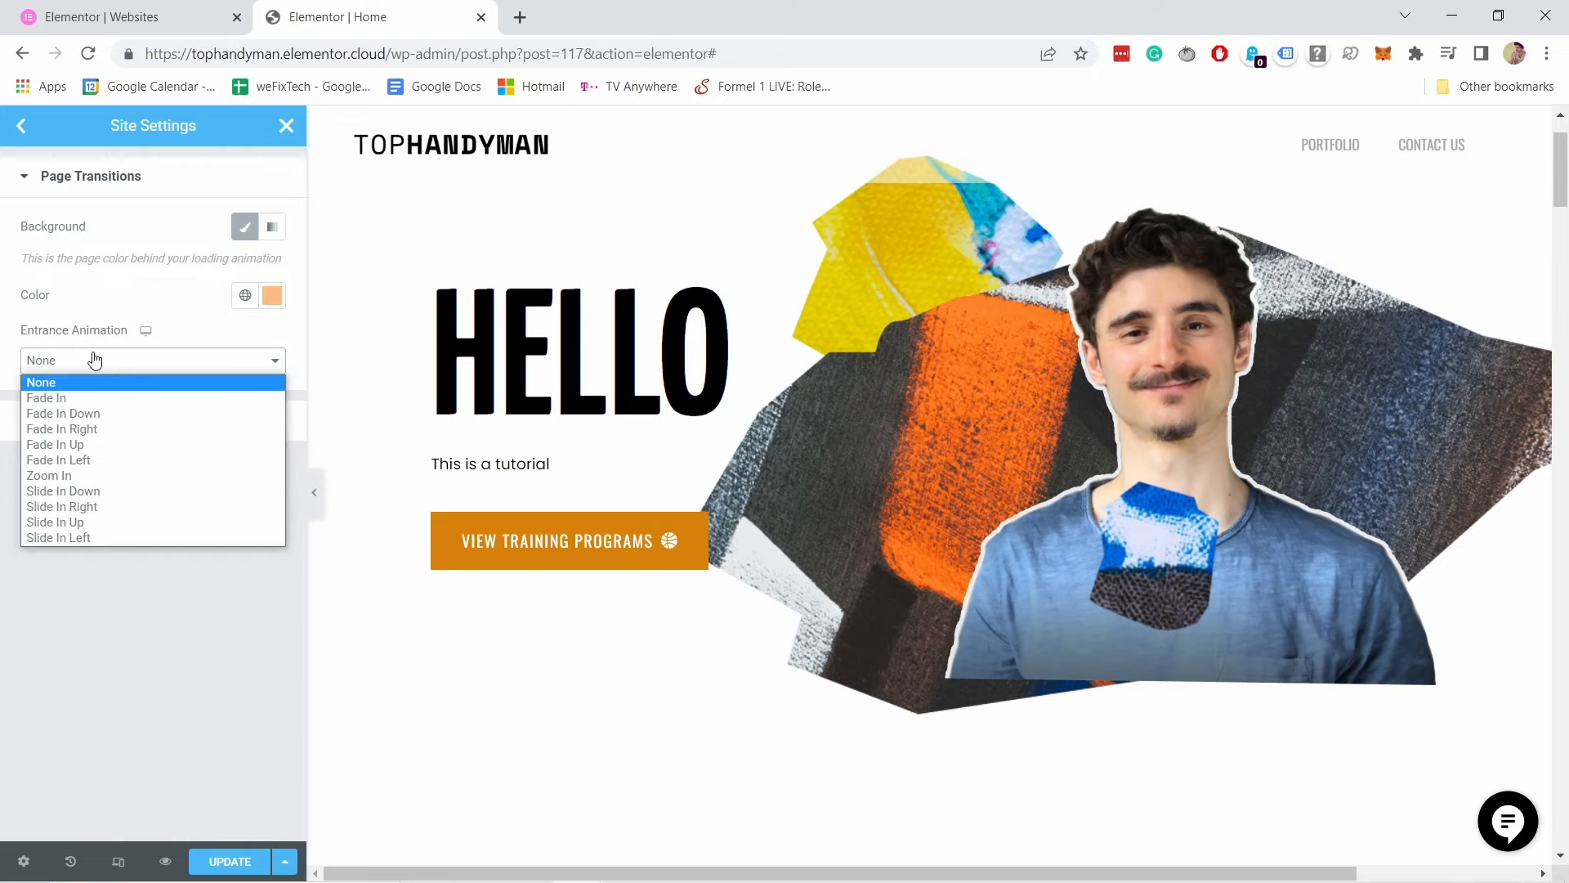
{"action": "left_click", "coordinate": [58, 401]}
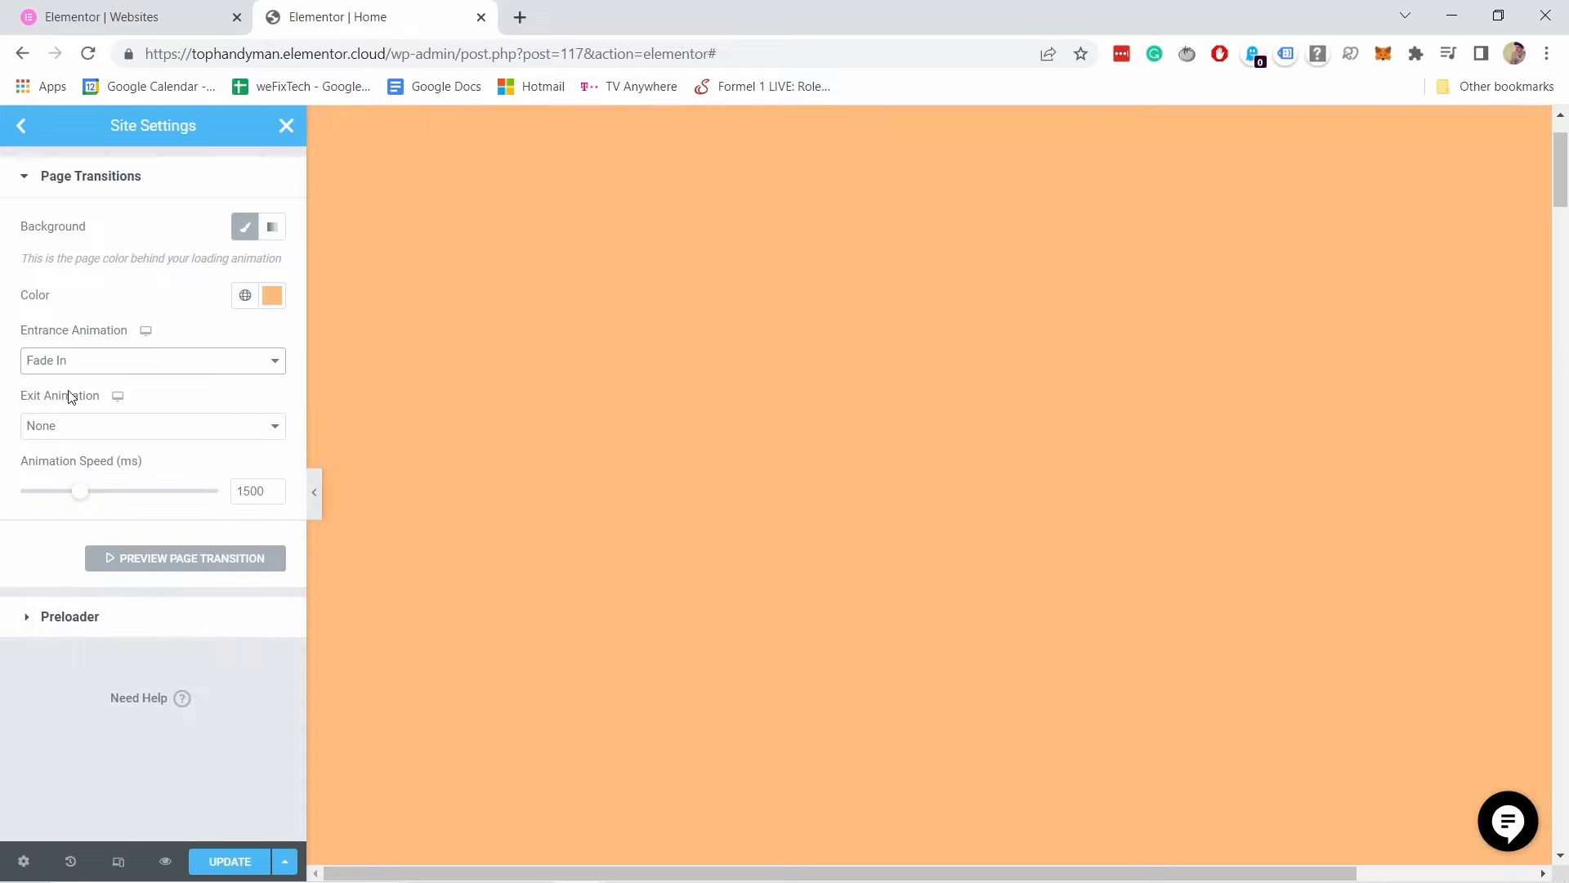
Step: Set the page transition's exit animation to Fade Out and its speed to 900 ms, and save the changes
{"action": "left_click", "coordinate": [69, 428]}
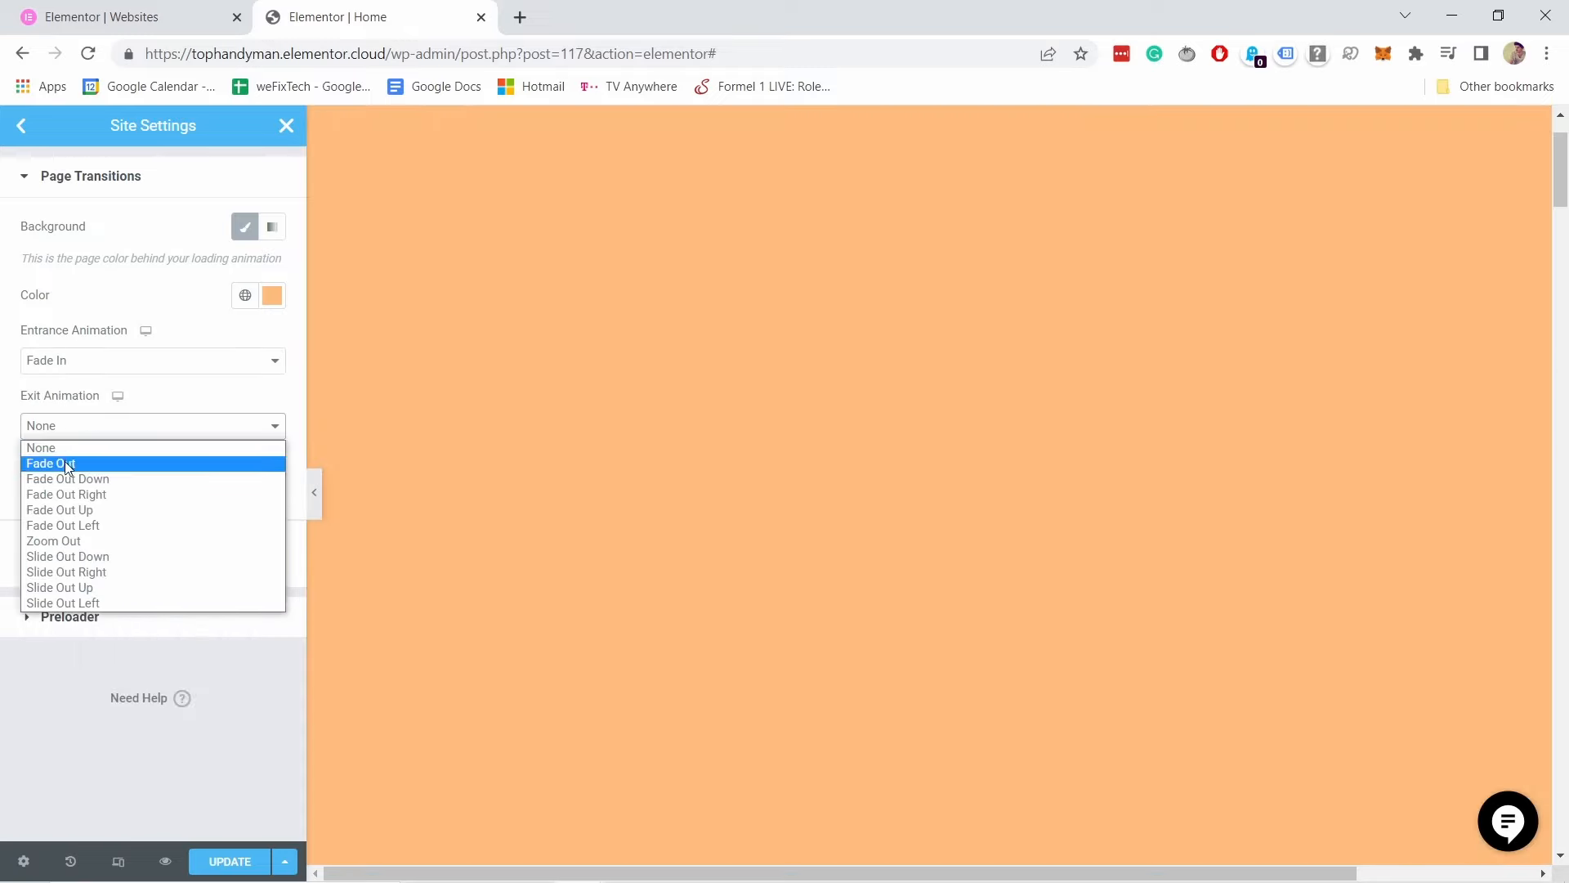
{"action": "left_click", "coordinate": [55, 465]}
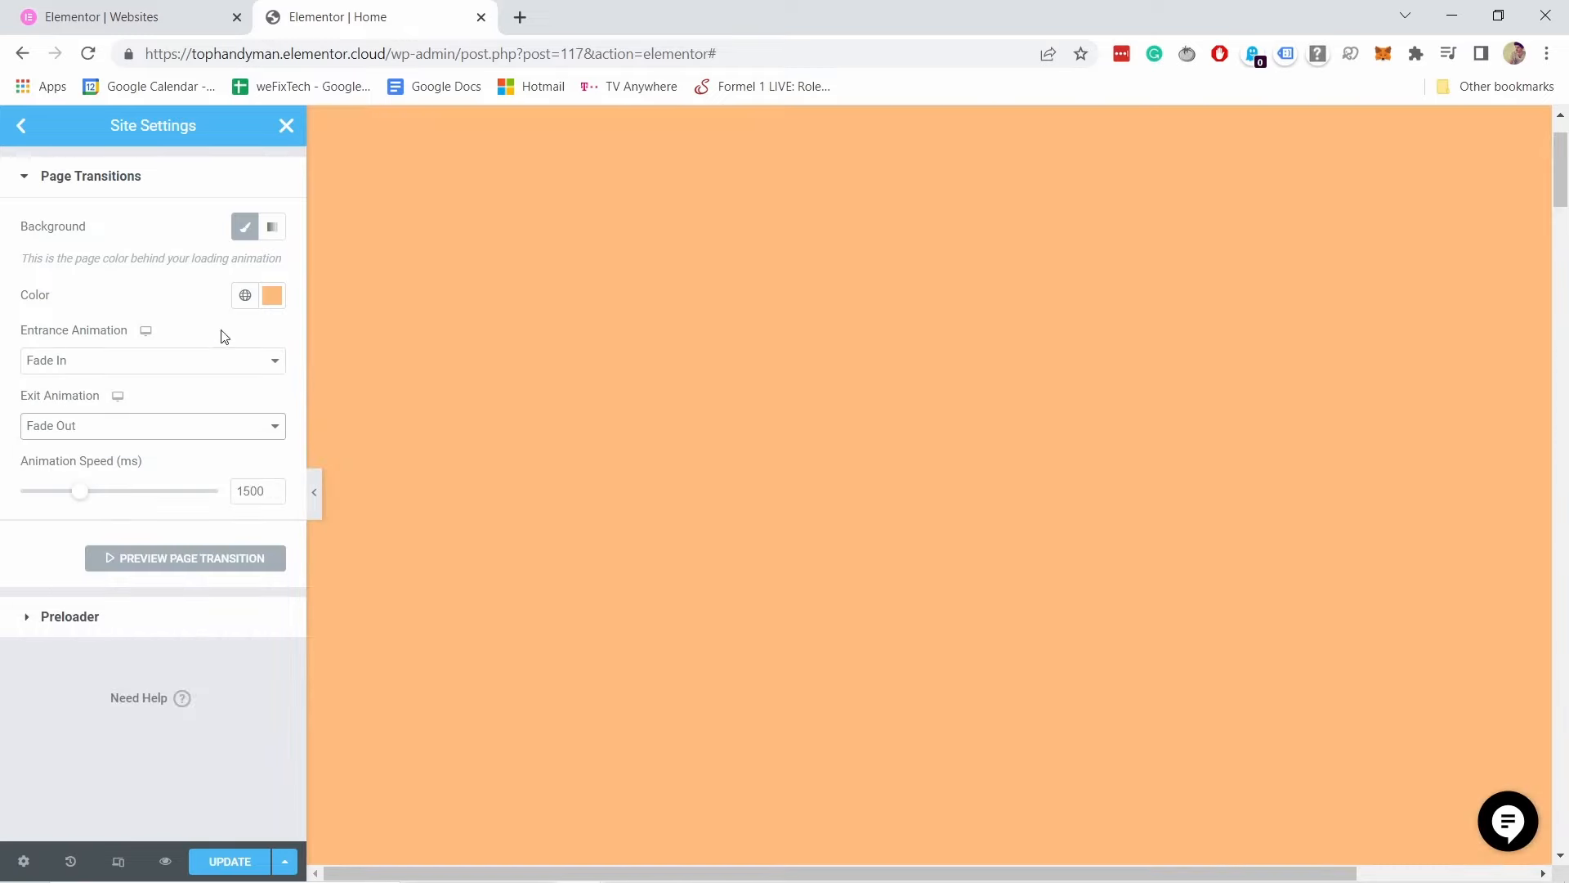
{"action": "left_click_drag", "start_coordinate": [80, 497], "coordinate": [66, 499]}
{"action": "left_click", "coordinate": [143, 562]}
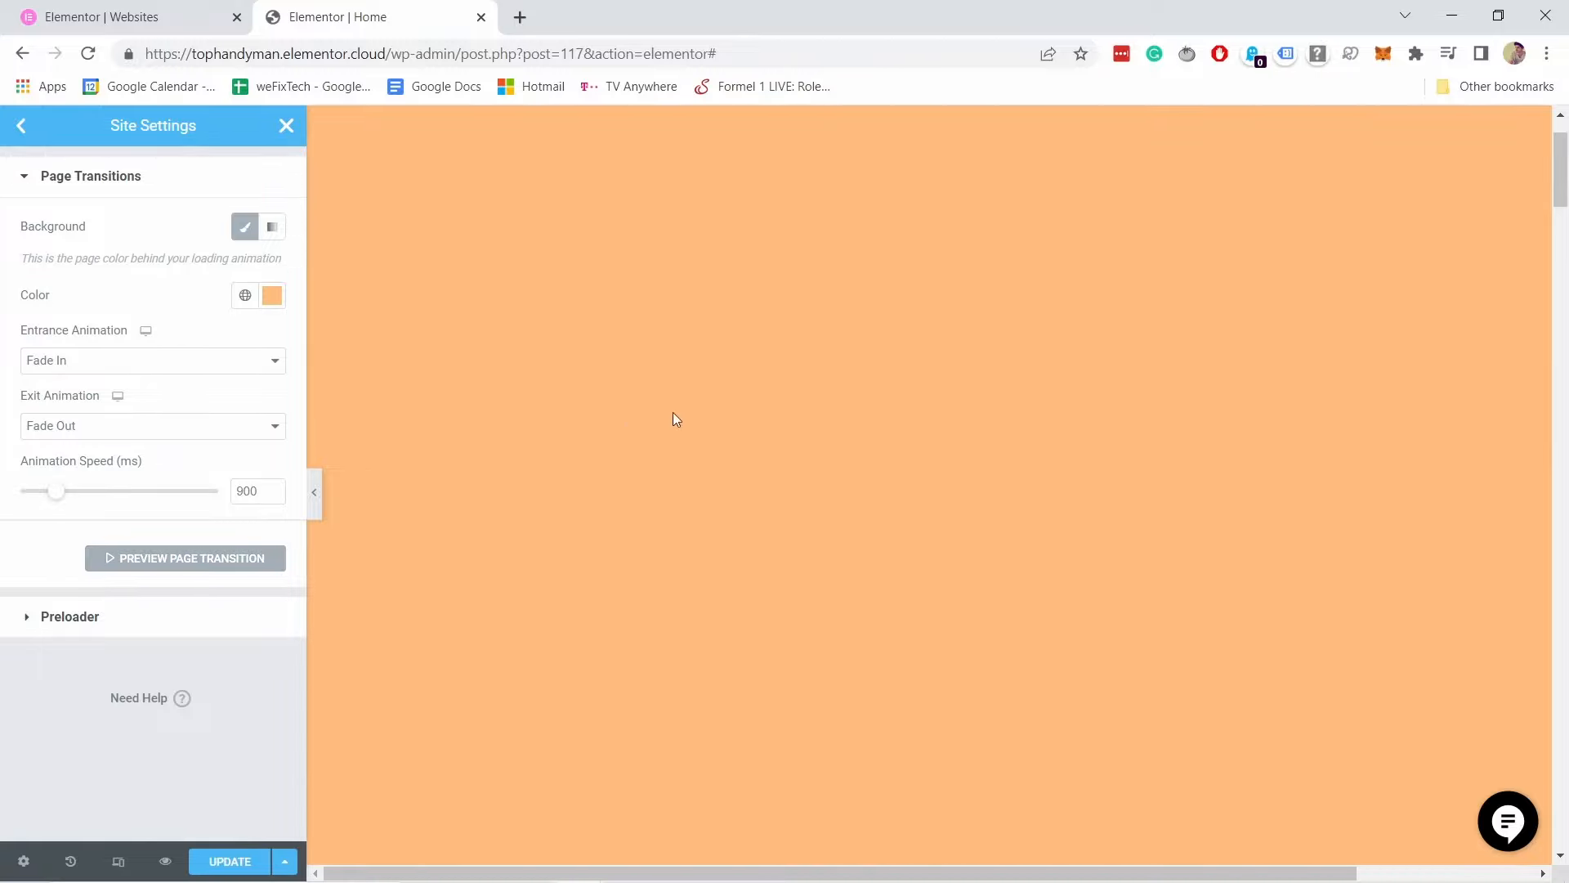
{"action": "left_click", "coordinate": [217, 862]}
Step: Preview the site and check the page transition by moving between the Home, Portfolio and Contact Us pages
{"action": "left_click", "coordinate": [165, 868]}
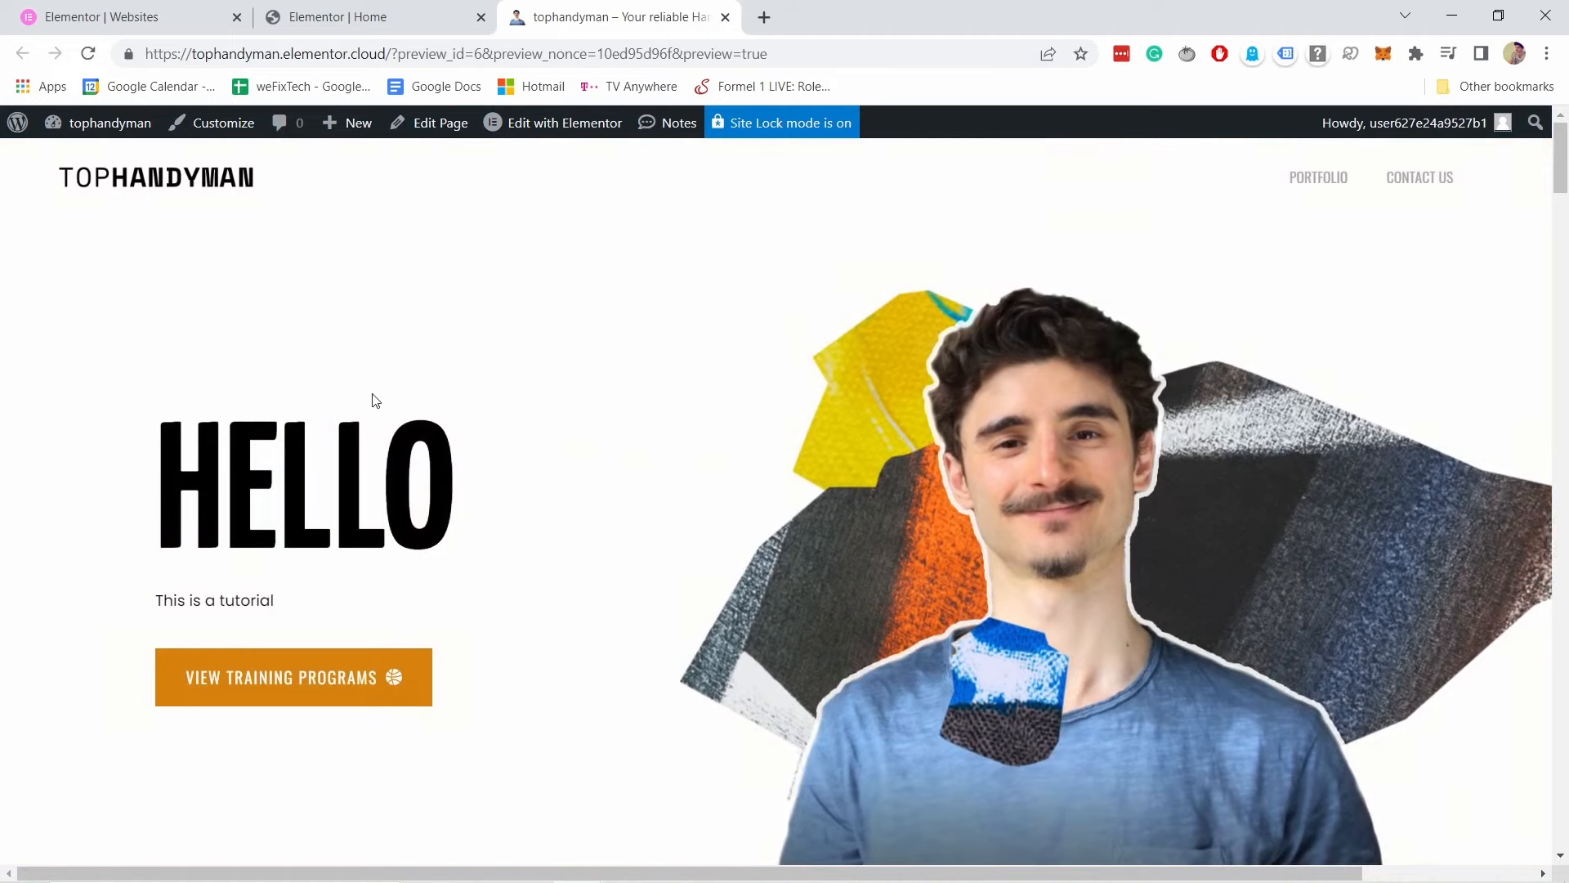
{"action": "left_click", "coordinate": [1426, 184]}
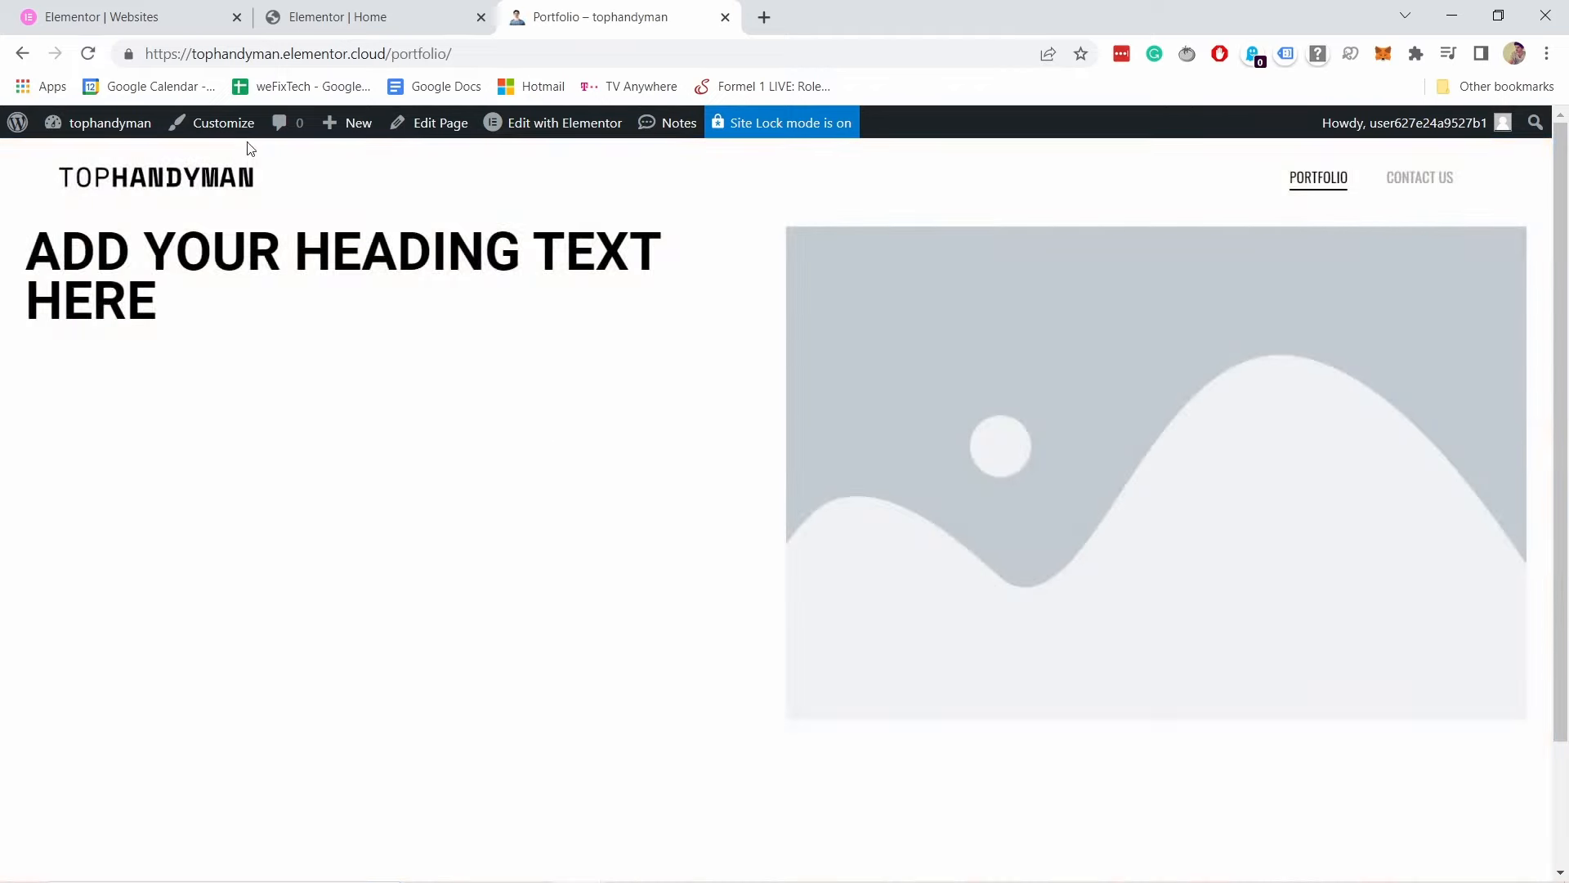
{"action": "left_click", "coordinate": [108, 193]}
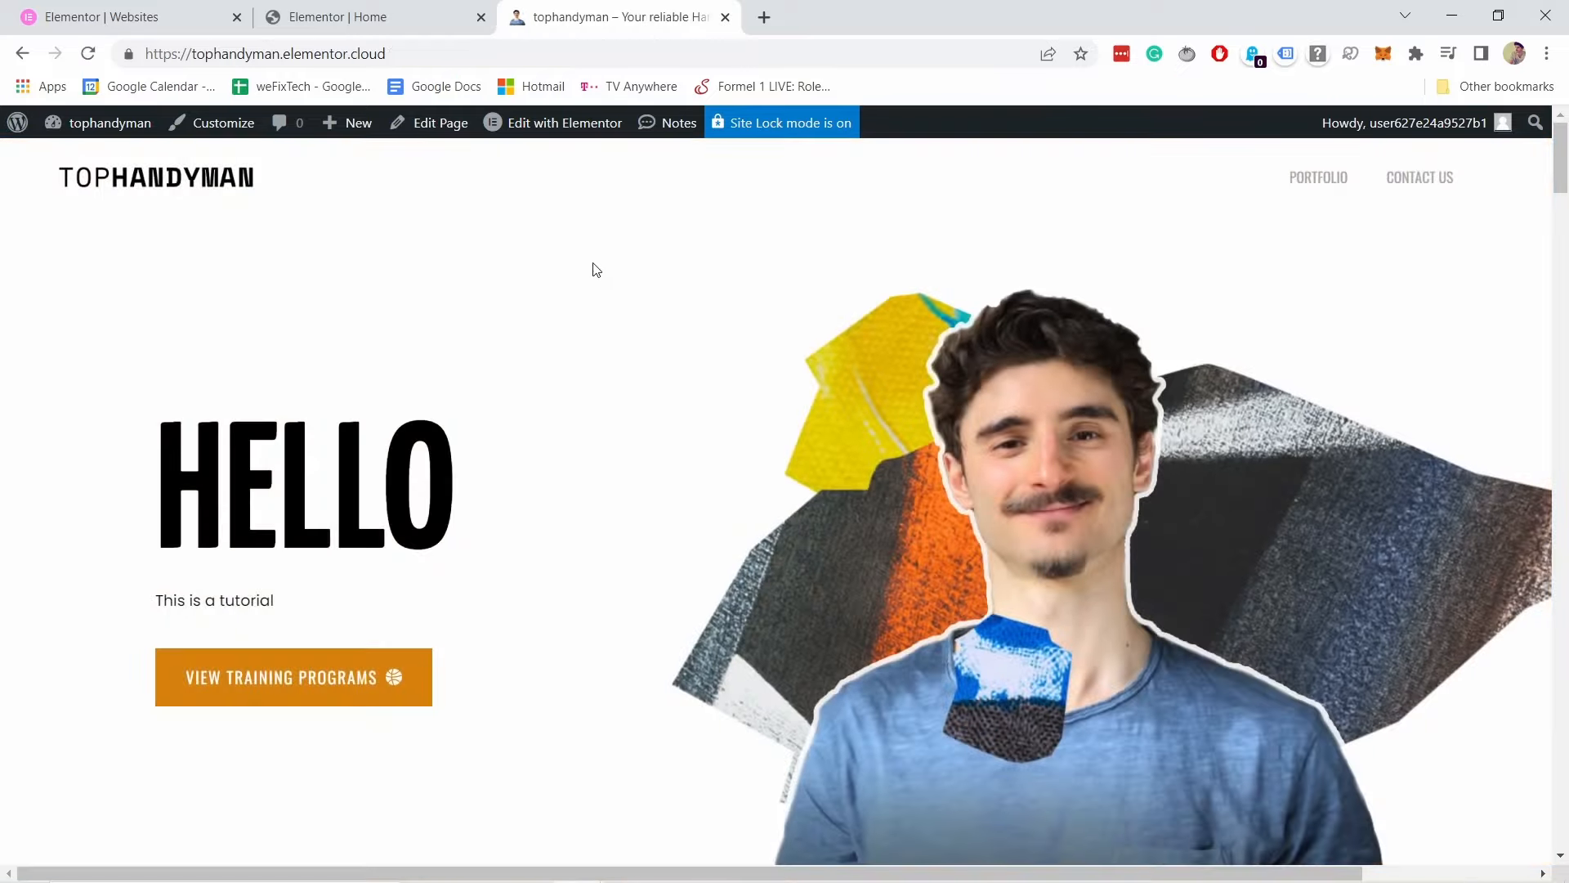
{"action": "left_click", "coordinate": [1307, 182]}
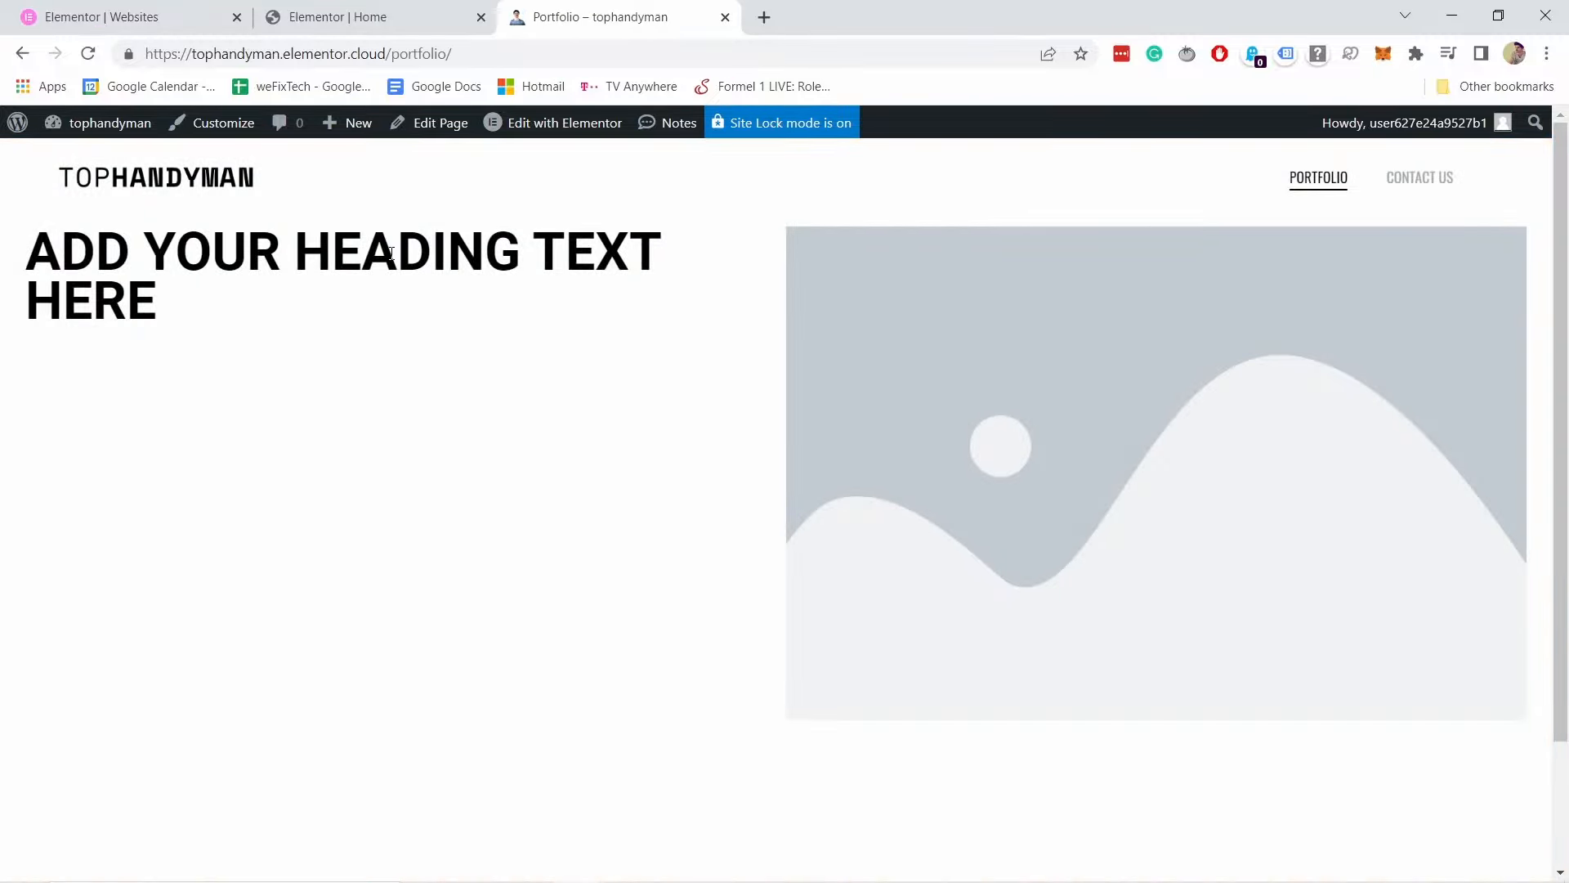
{"action": "left_click", "coordinate": [1406, 181]}
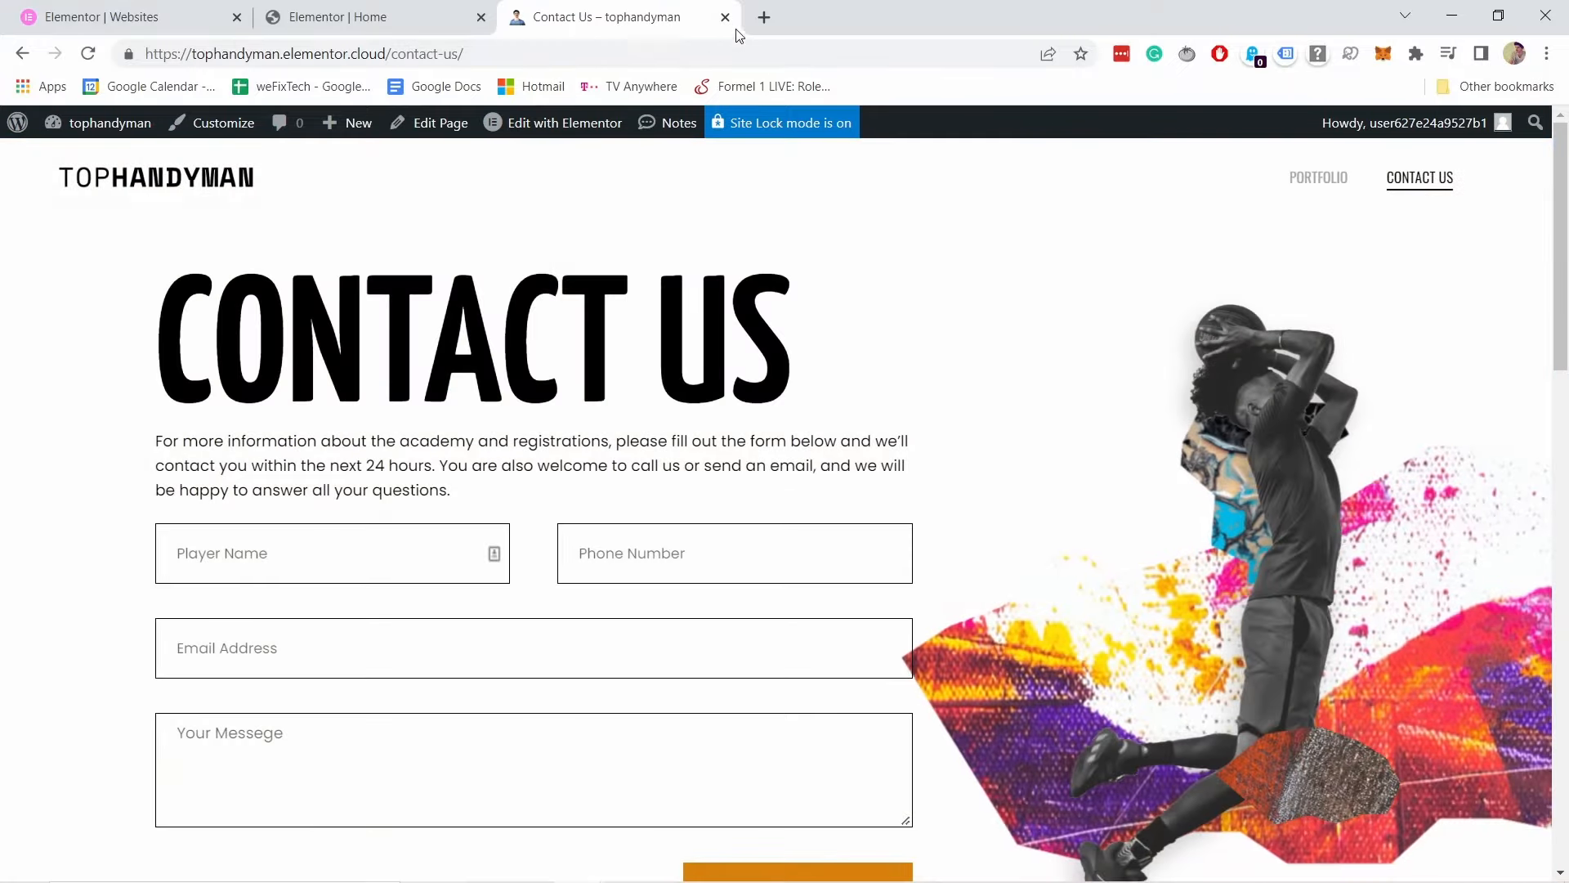
{"action": "left_click", "coordinate": [725, 17]}
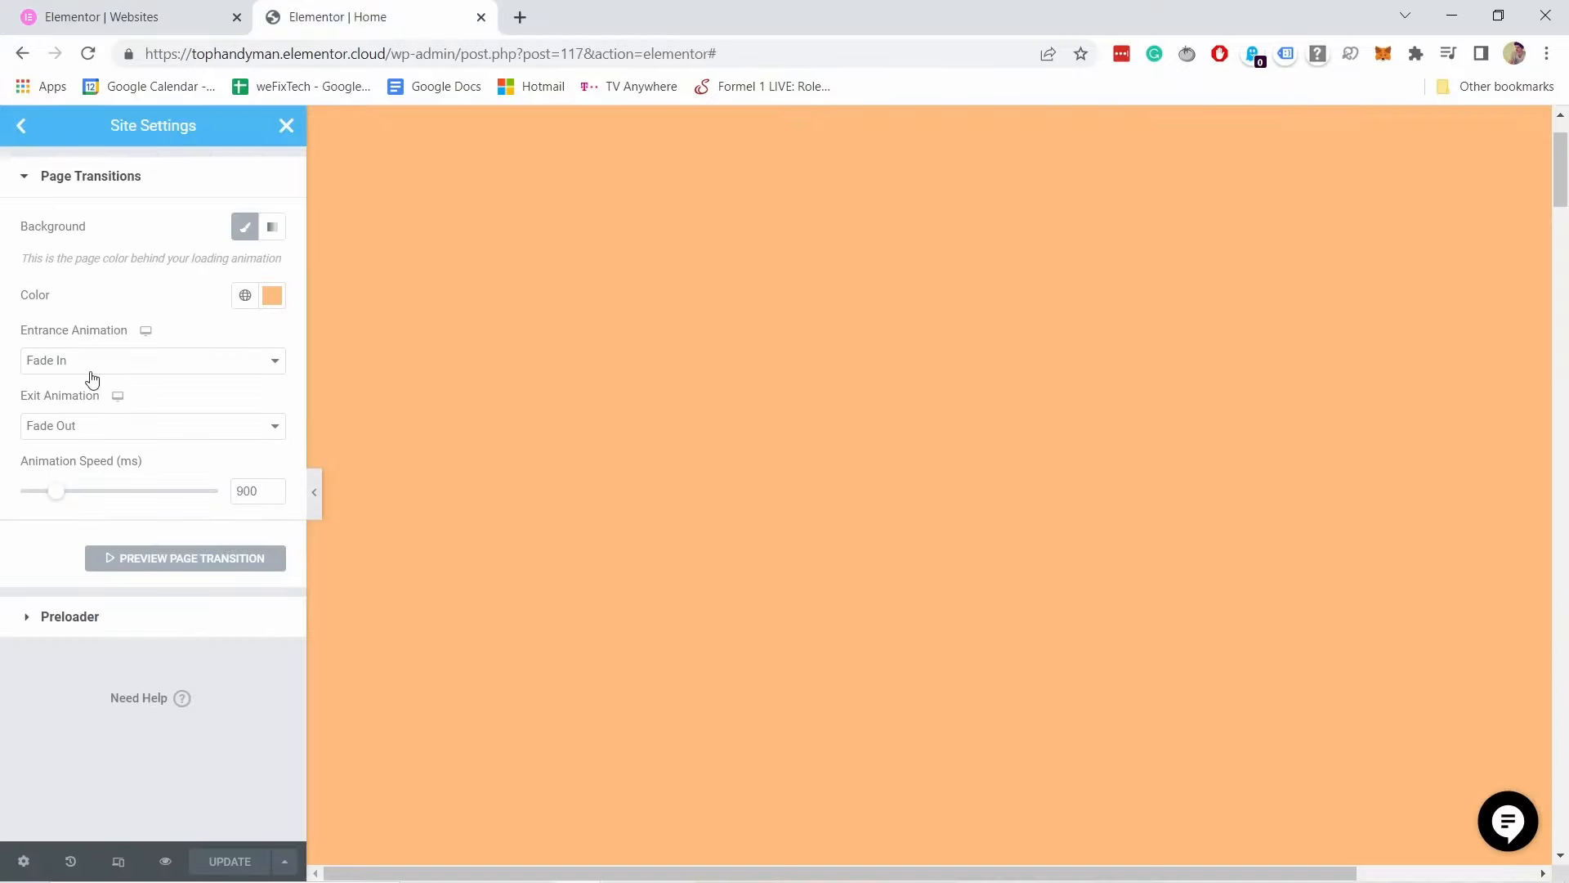
{"action": "left_click", "coordinate": [222, 360]}
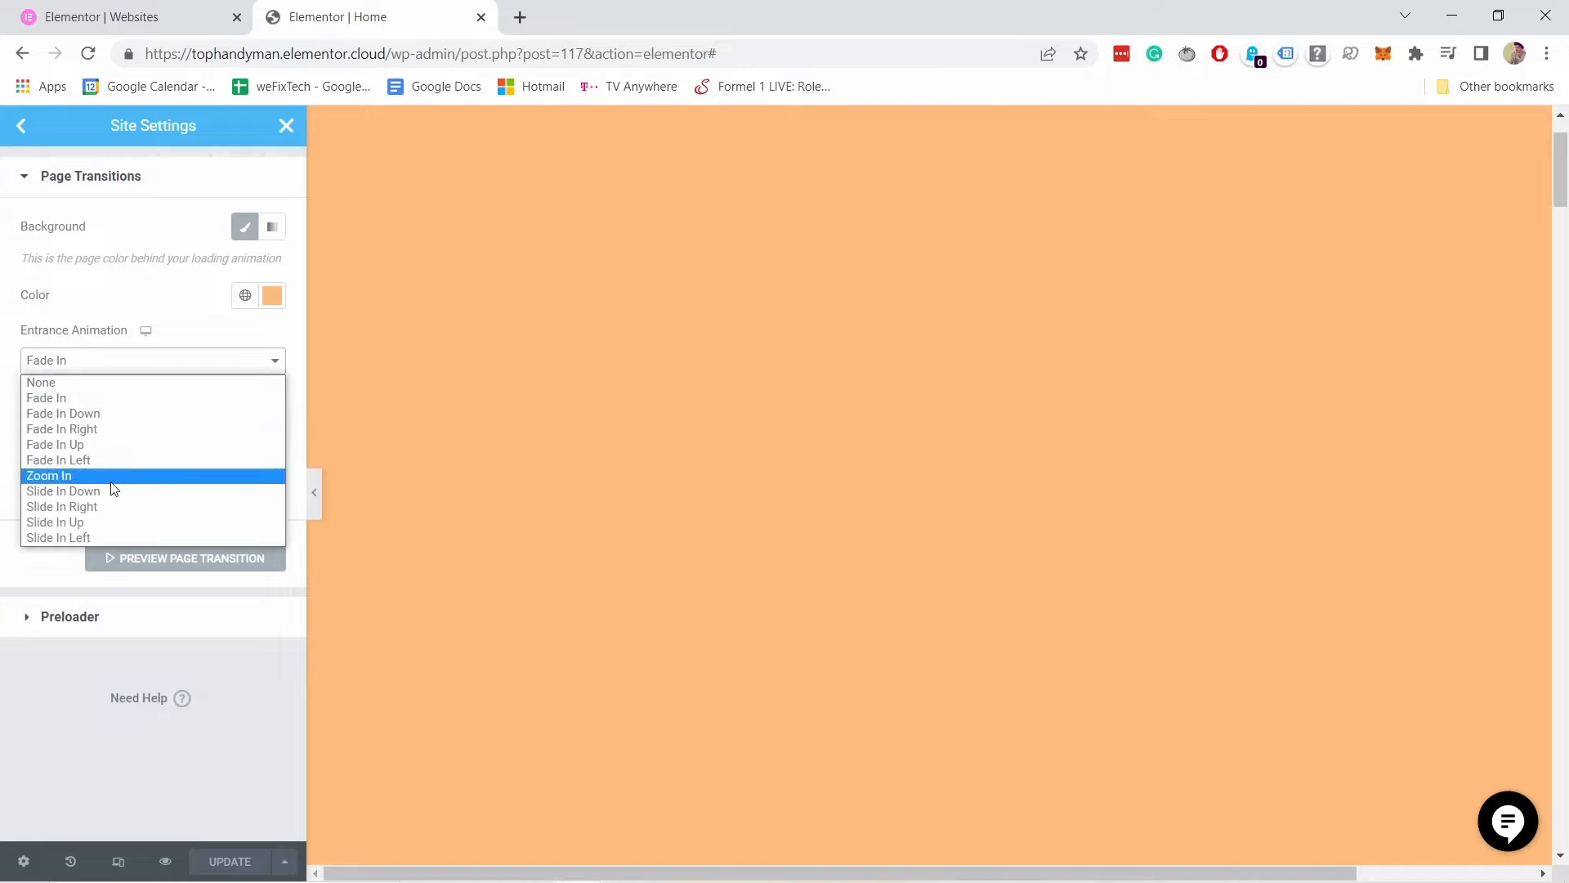
{"action": "left_click", "coordinate": [141, 331]}
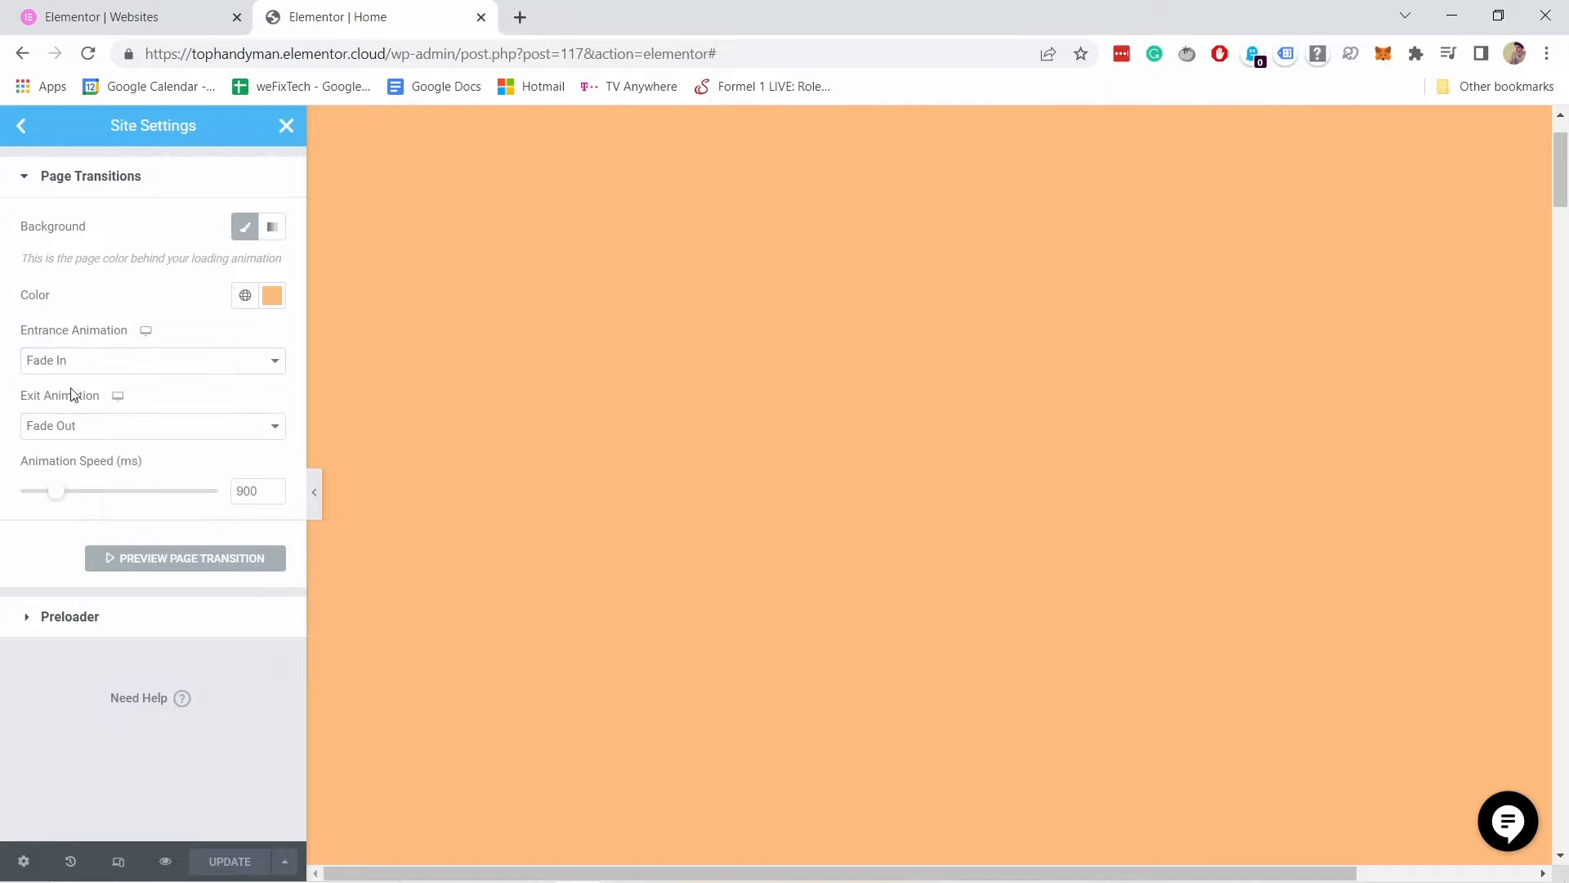
{"action": "left_click", "coordinate": [75, 365]}
{"action": "left_click", "coordinate": [153, 313]}
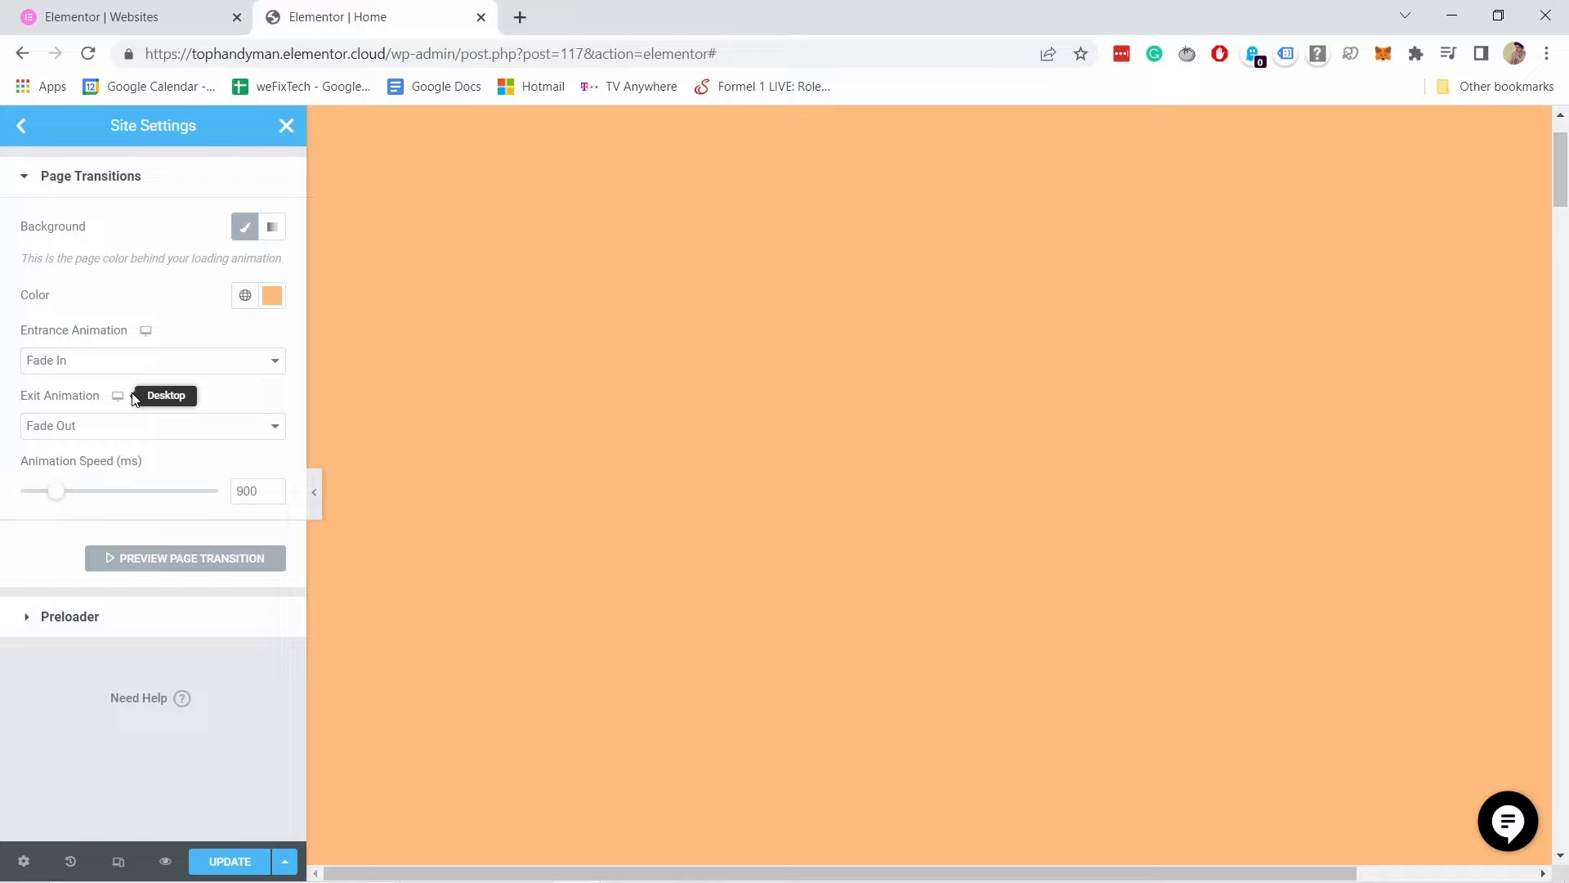
Step: Set the preloader type to Animation with the Bouncing Dots style, and save the site settings
{"action": "left_click", "coordinate": [73, 623]}
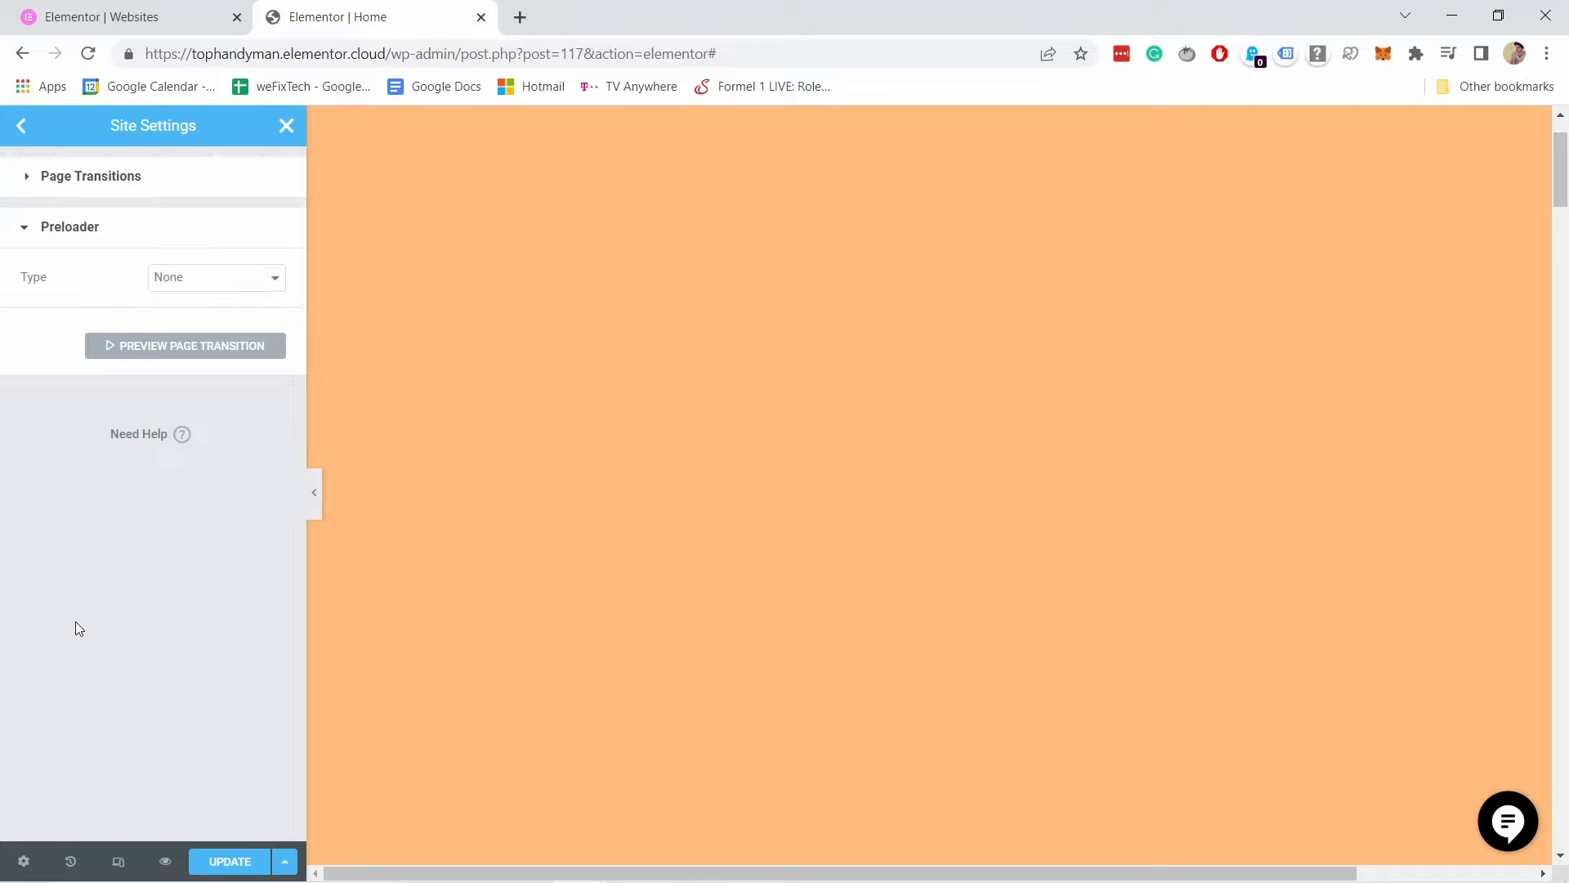
{"action": "left_click", "coordinate": [158, 233]}
{"action": "left_click", "coordinate": [192, 278]}
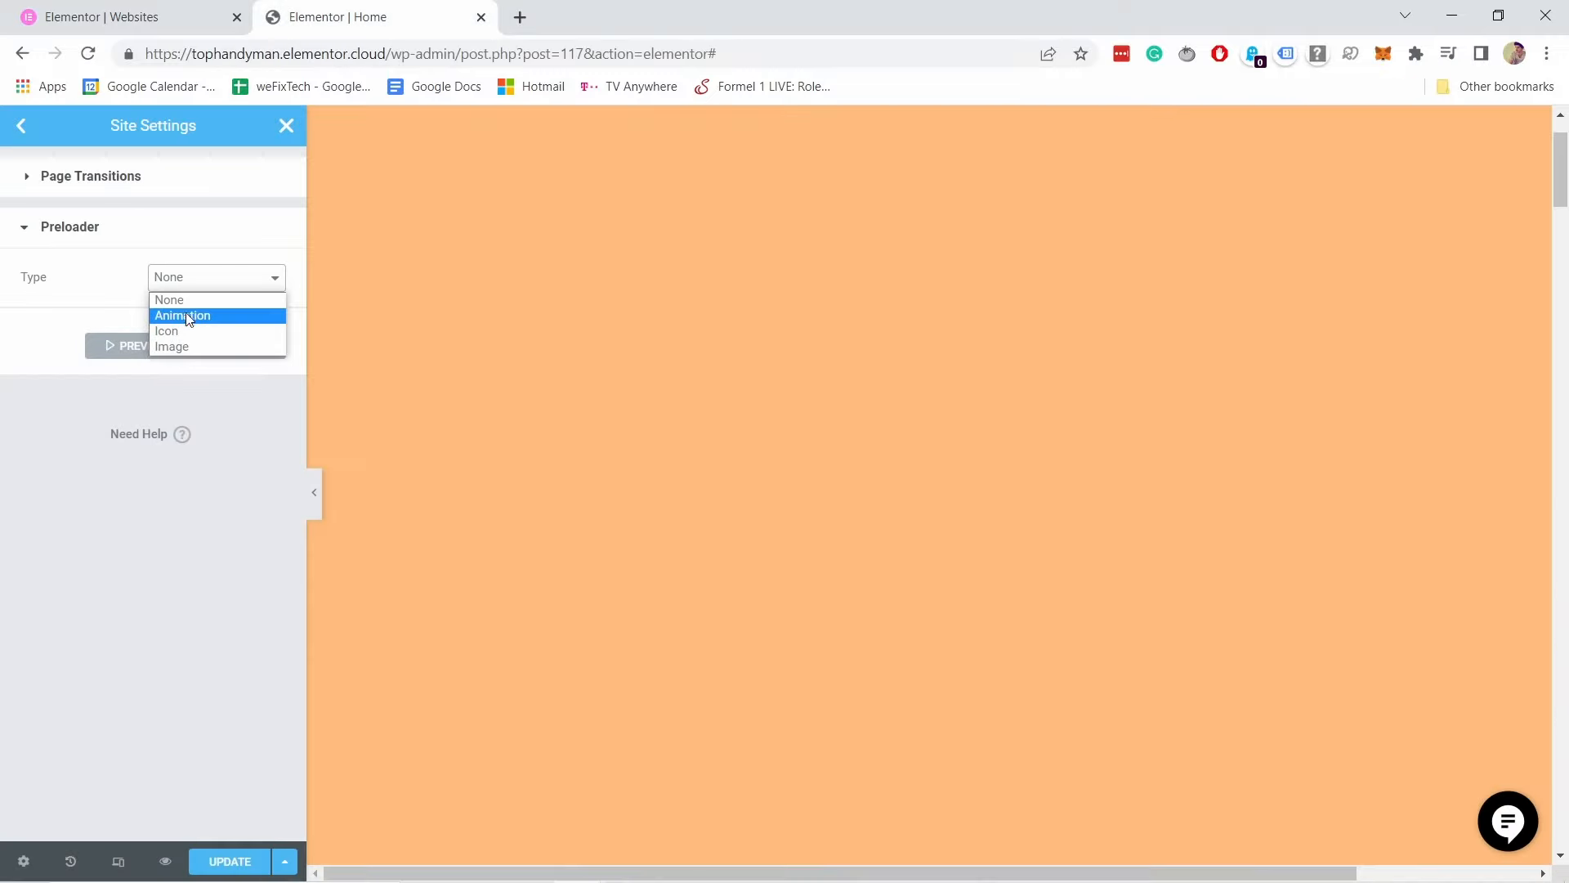
{"action": "left_click", "coordinate": [184, 312]}
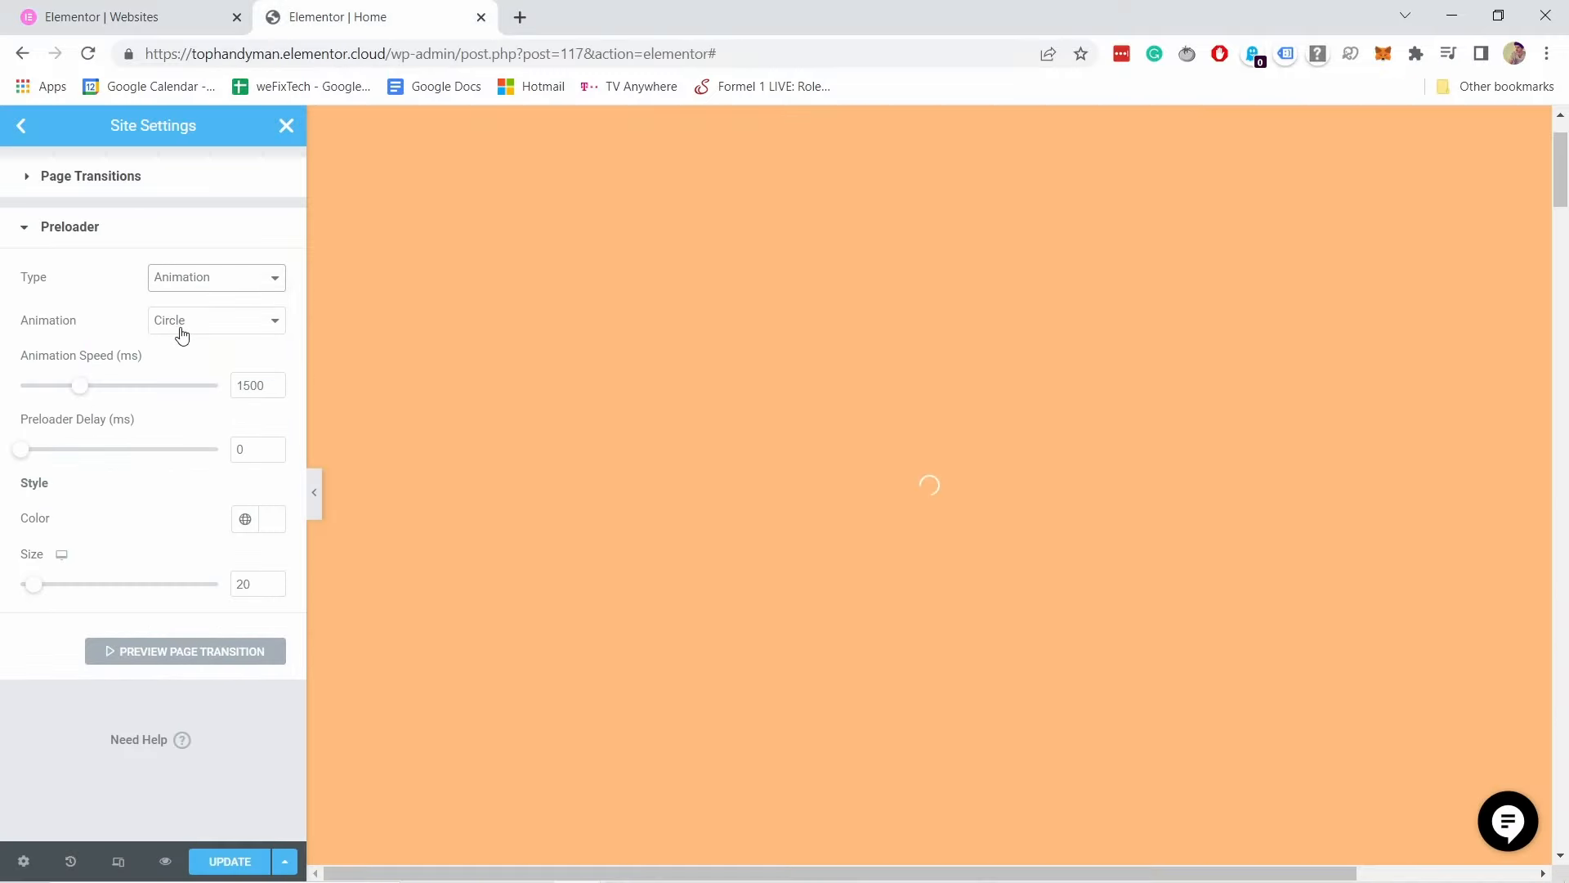
{"action": "left_click", "coordinate": [180, 329]}
{"action": "left_click", "coordinate": [174, 346]}
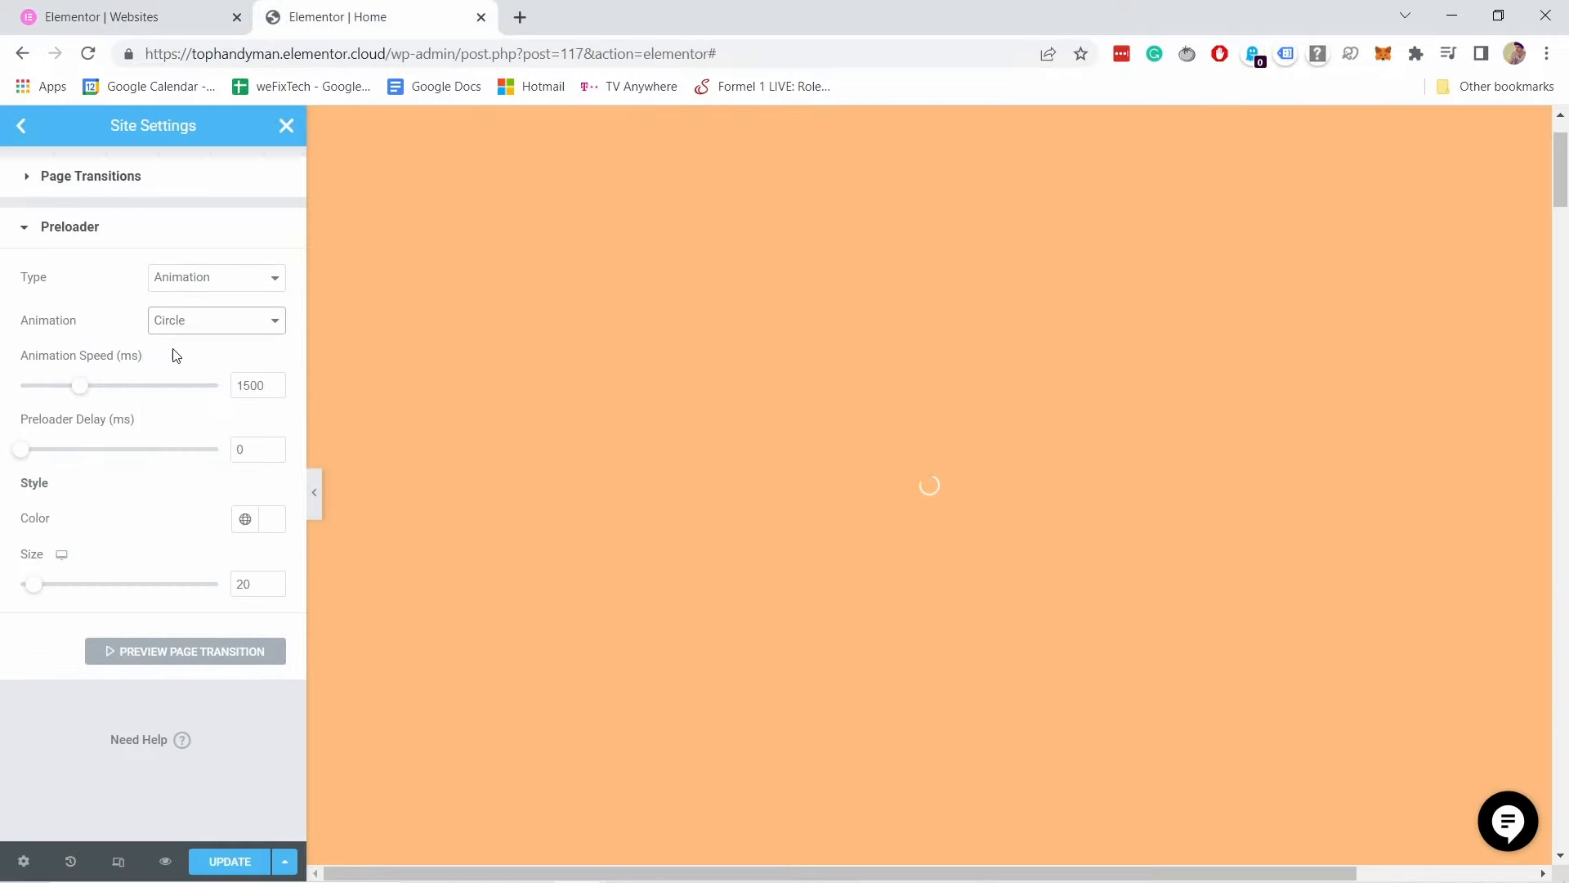
{"action": "left_click", "coordinate": [159, 324]}
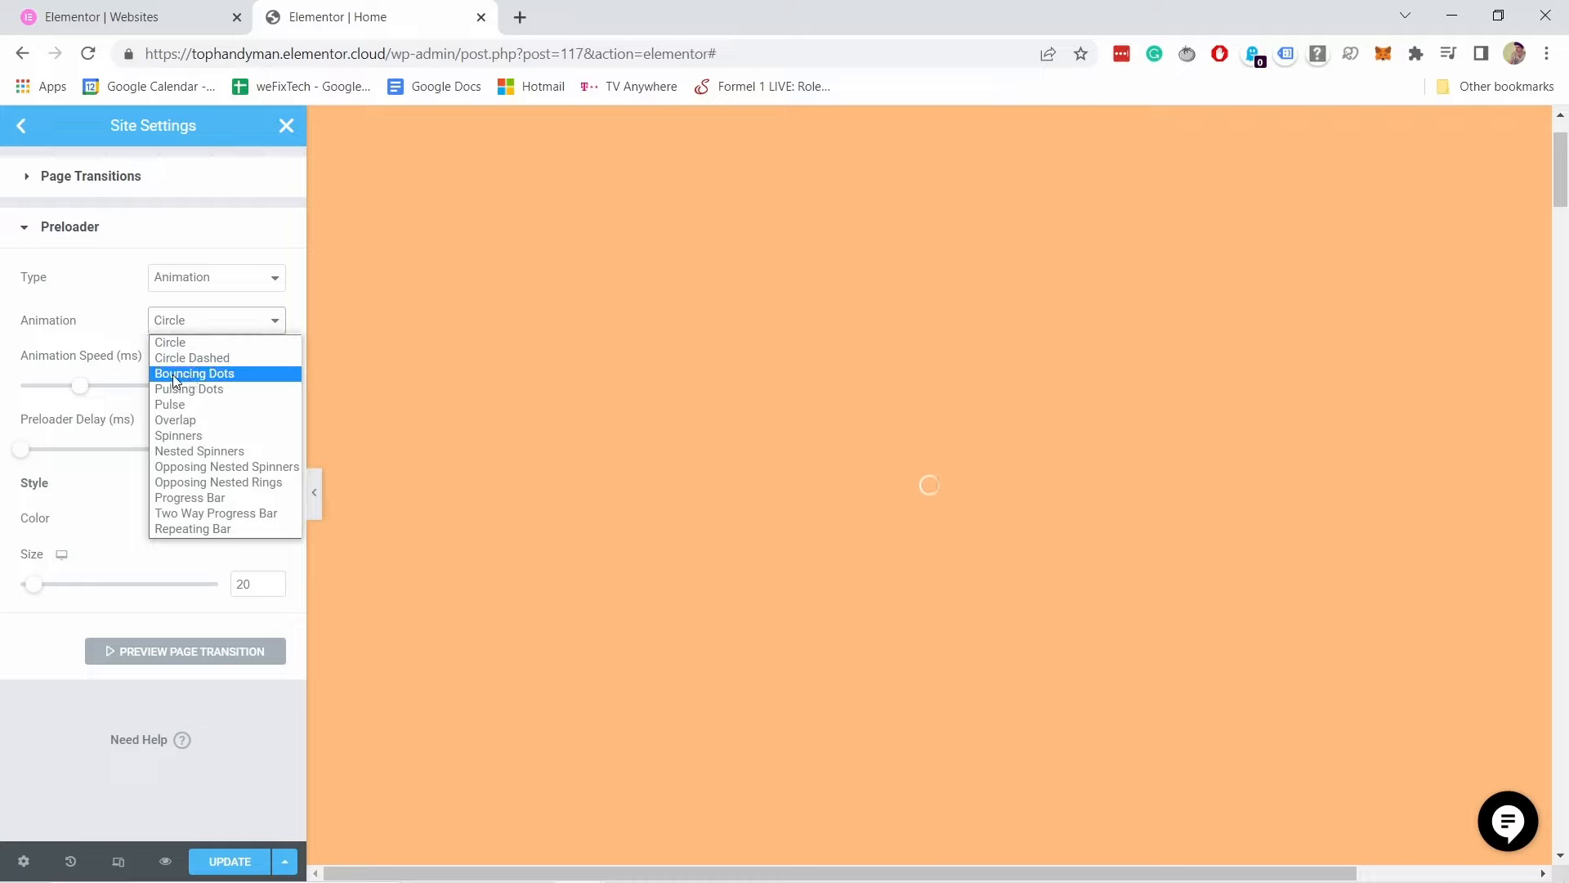
{"action": "left_click", "coordinate": [175, 374]}
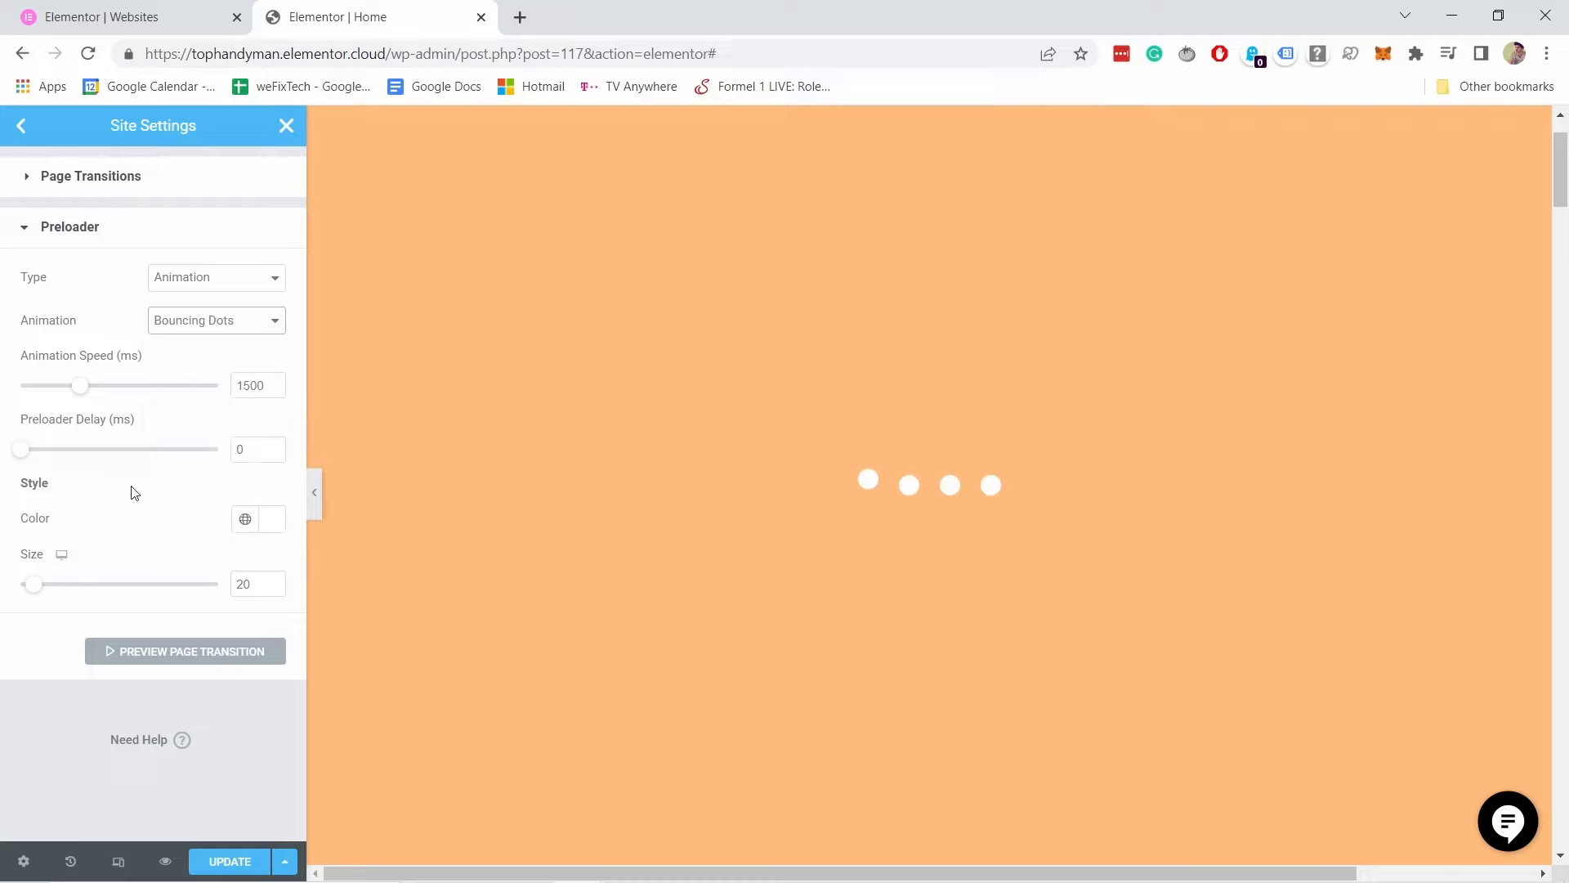
{"action": "left_click", "coordinate": [241, 864]}
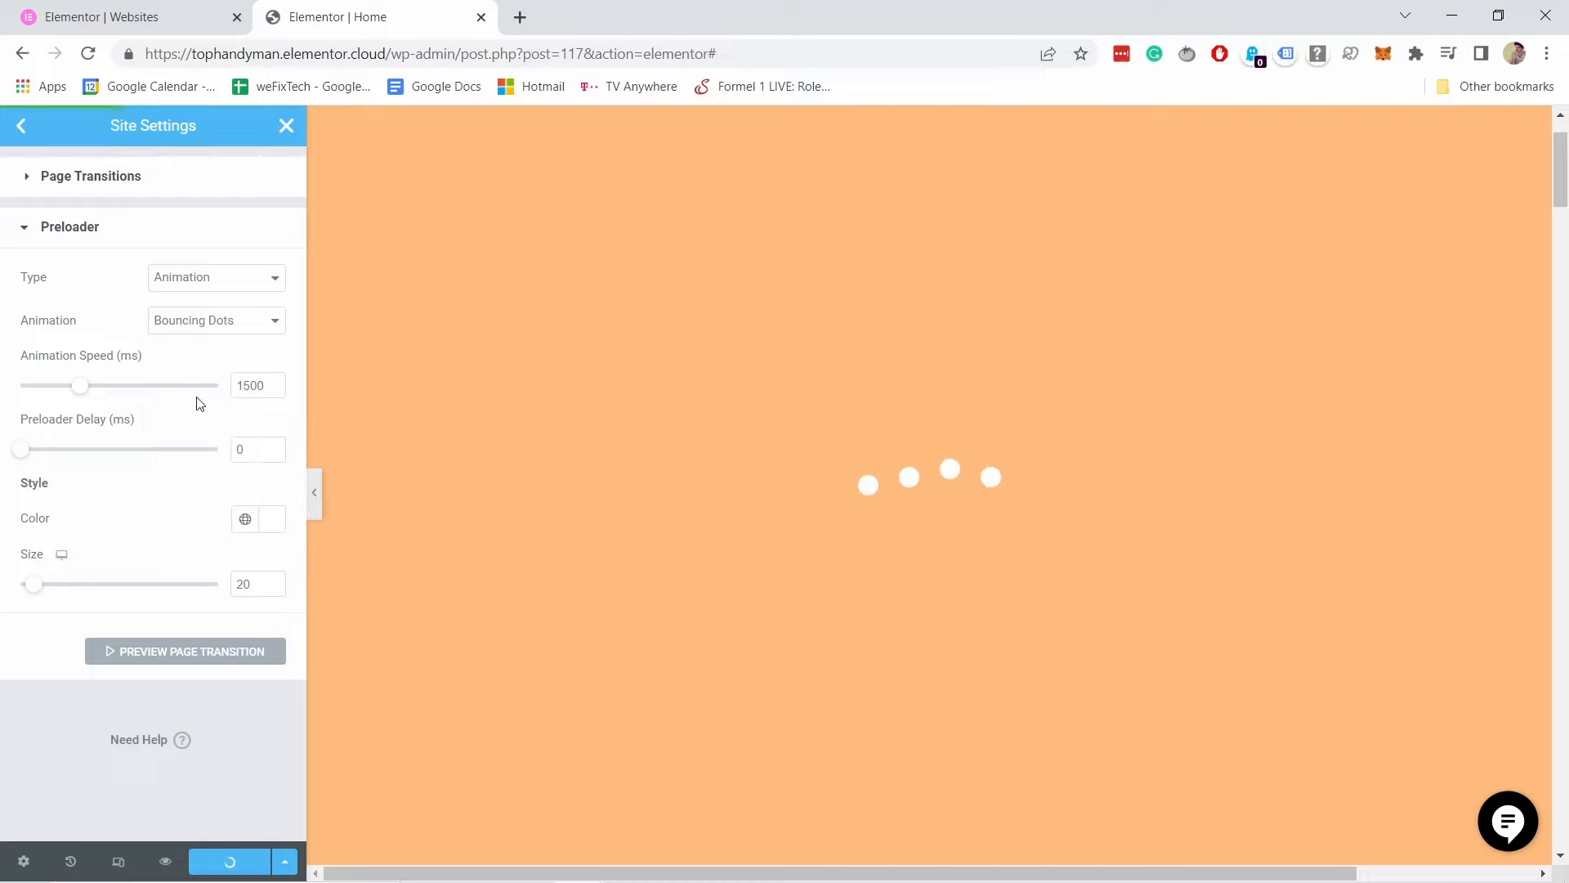
Step: Preview the site and check the preloader when moving from the Home page to Portfolio
{"action": "left_click", "coordinate": [165, 862]}
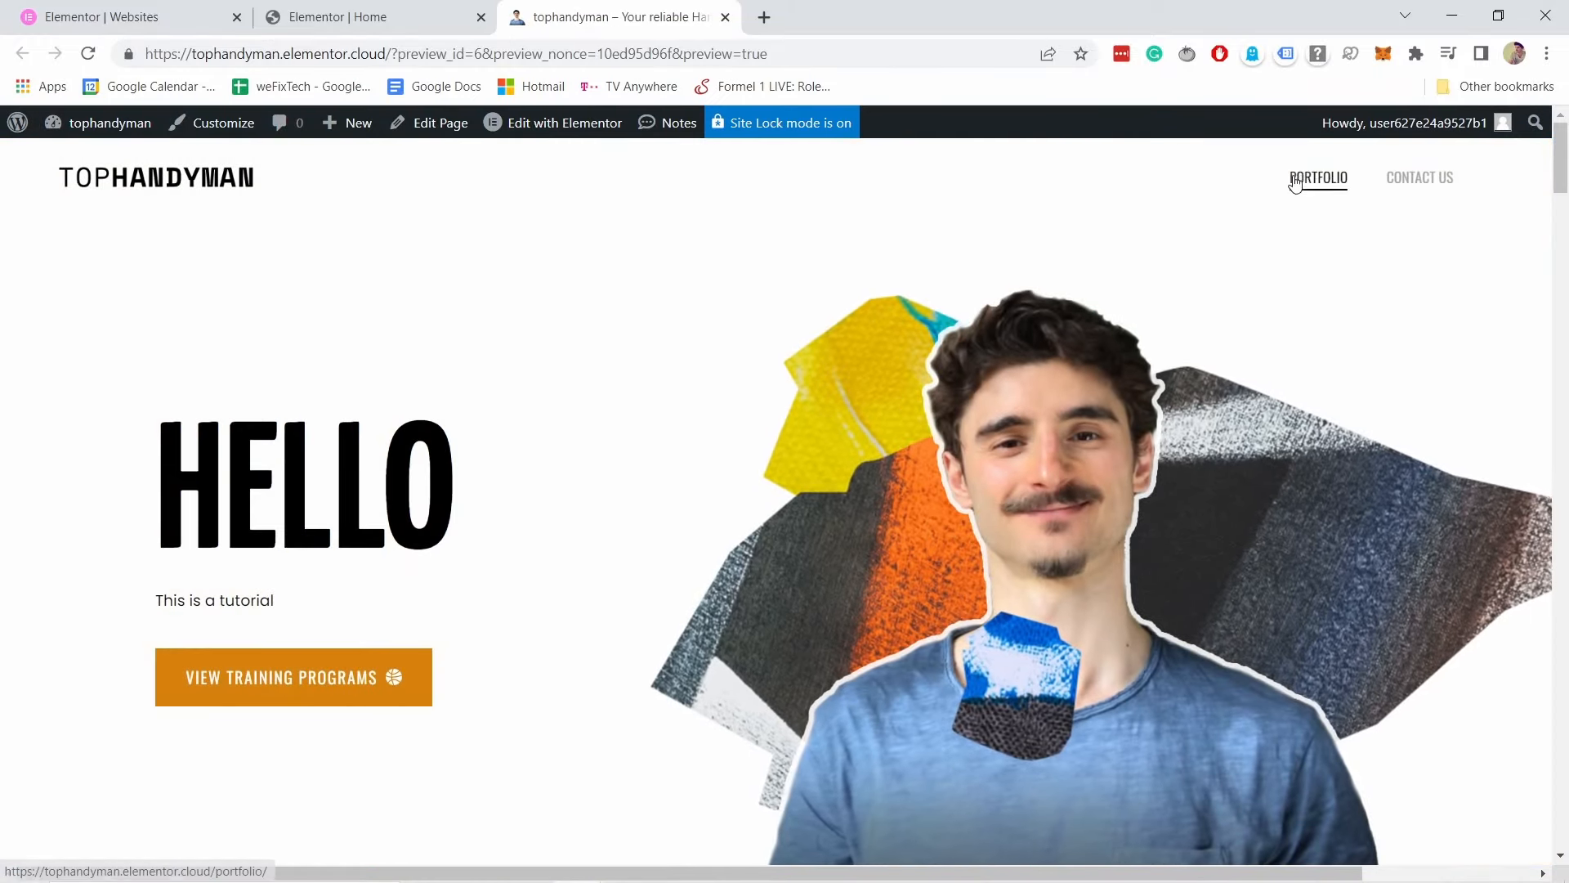
{"action": "left_click", "coordinate": [1324, 178]}
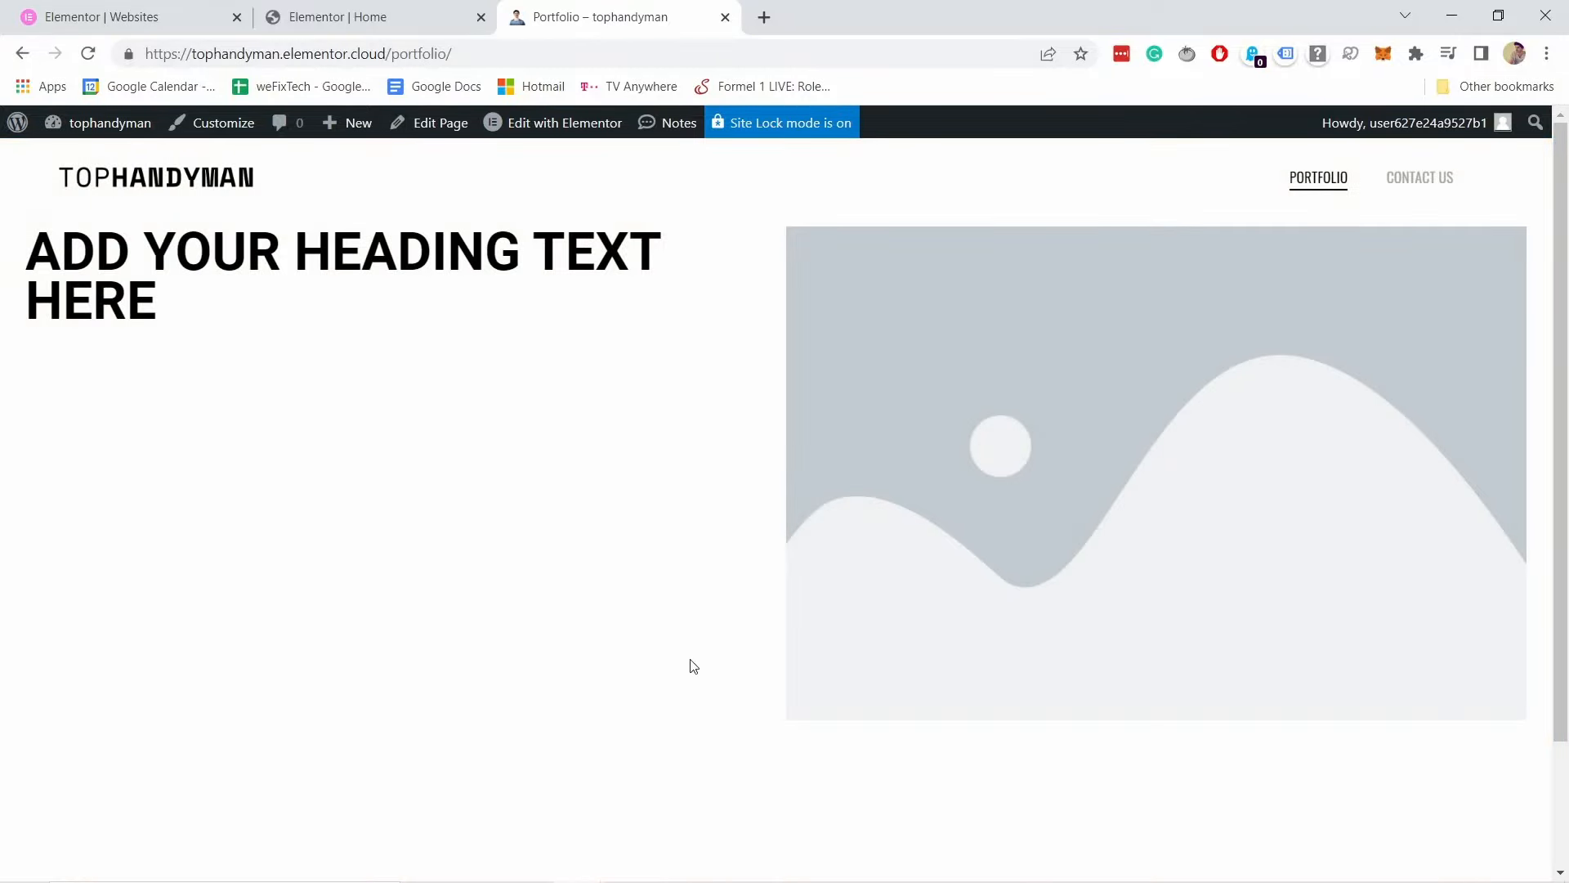
{"action": "left_click", "coordinate": [725, 18]}
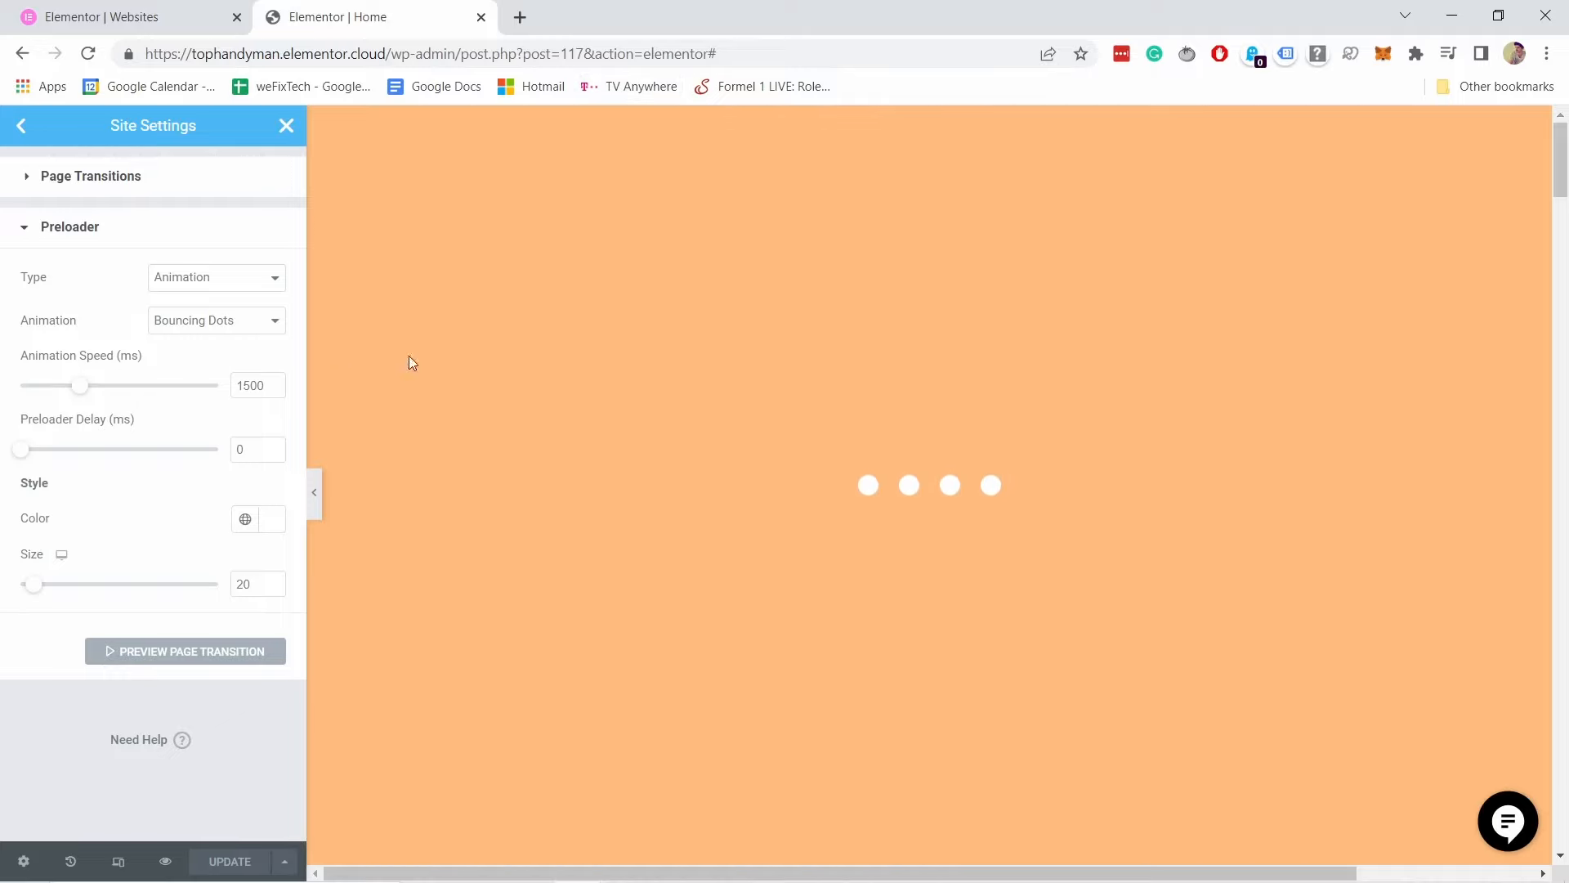
Step: Set the page transition's background color to the global Accent color and save the change
{"action": "left_click", "coordinate": [57, 176]}
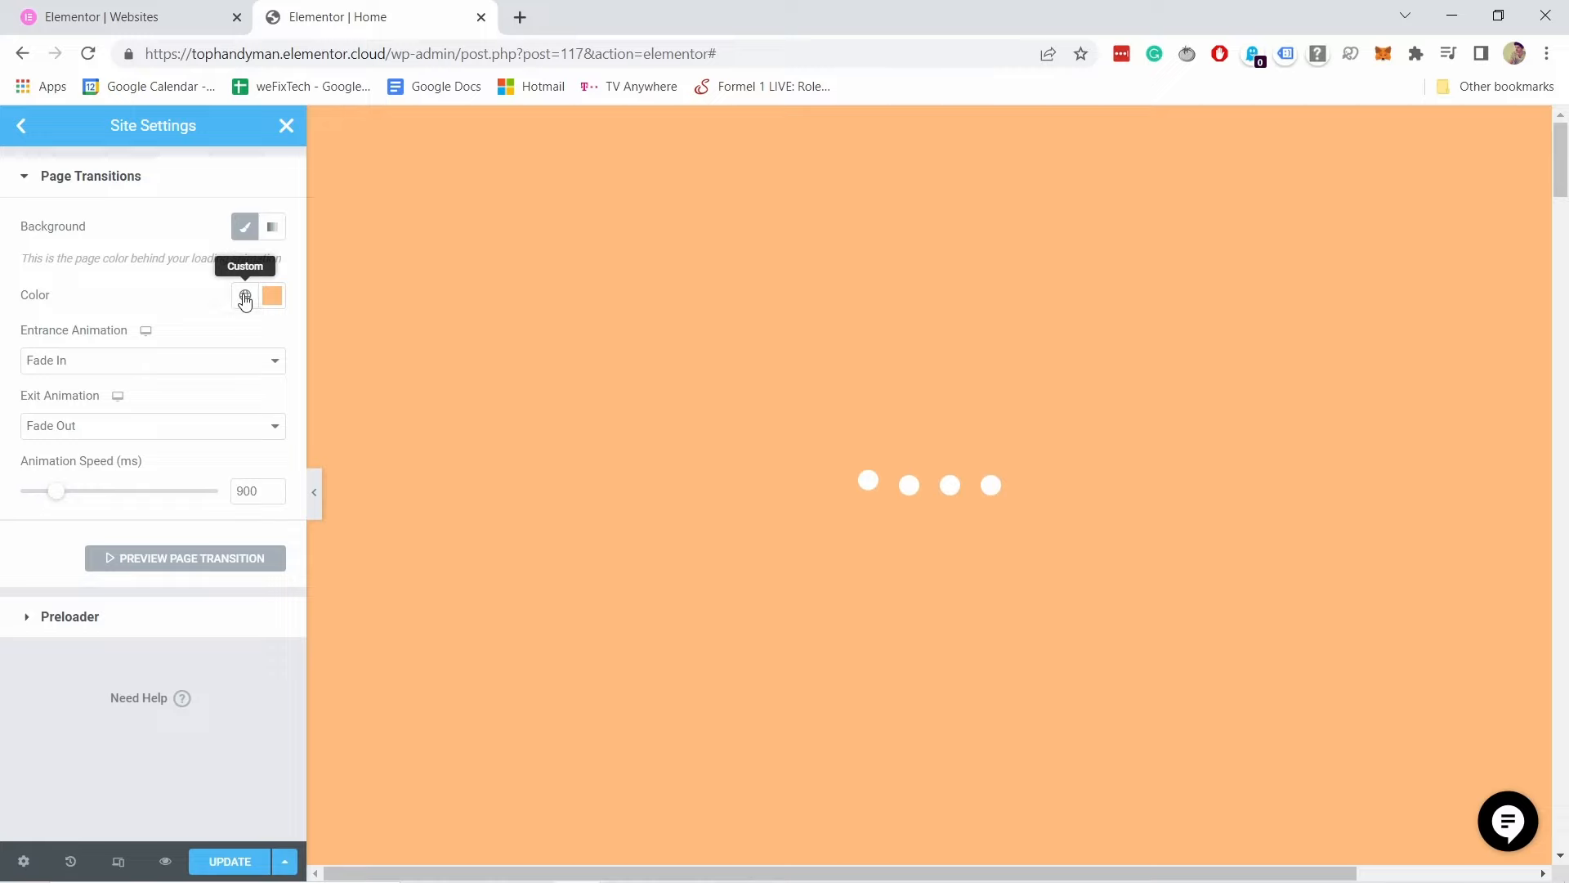
{"action": "left_click", "coordinate": [244, 297]}
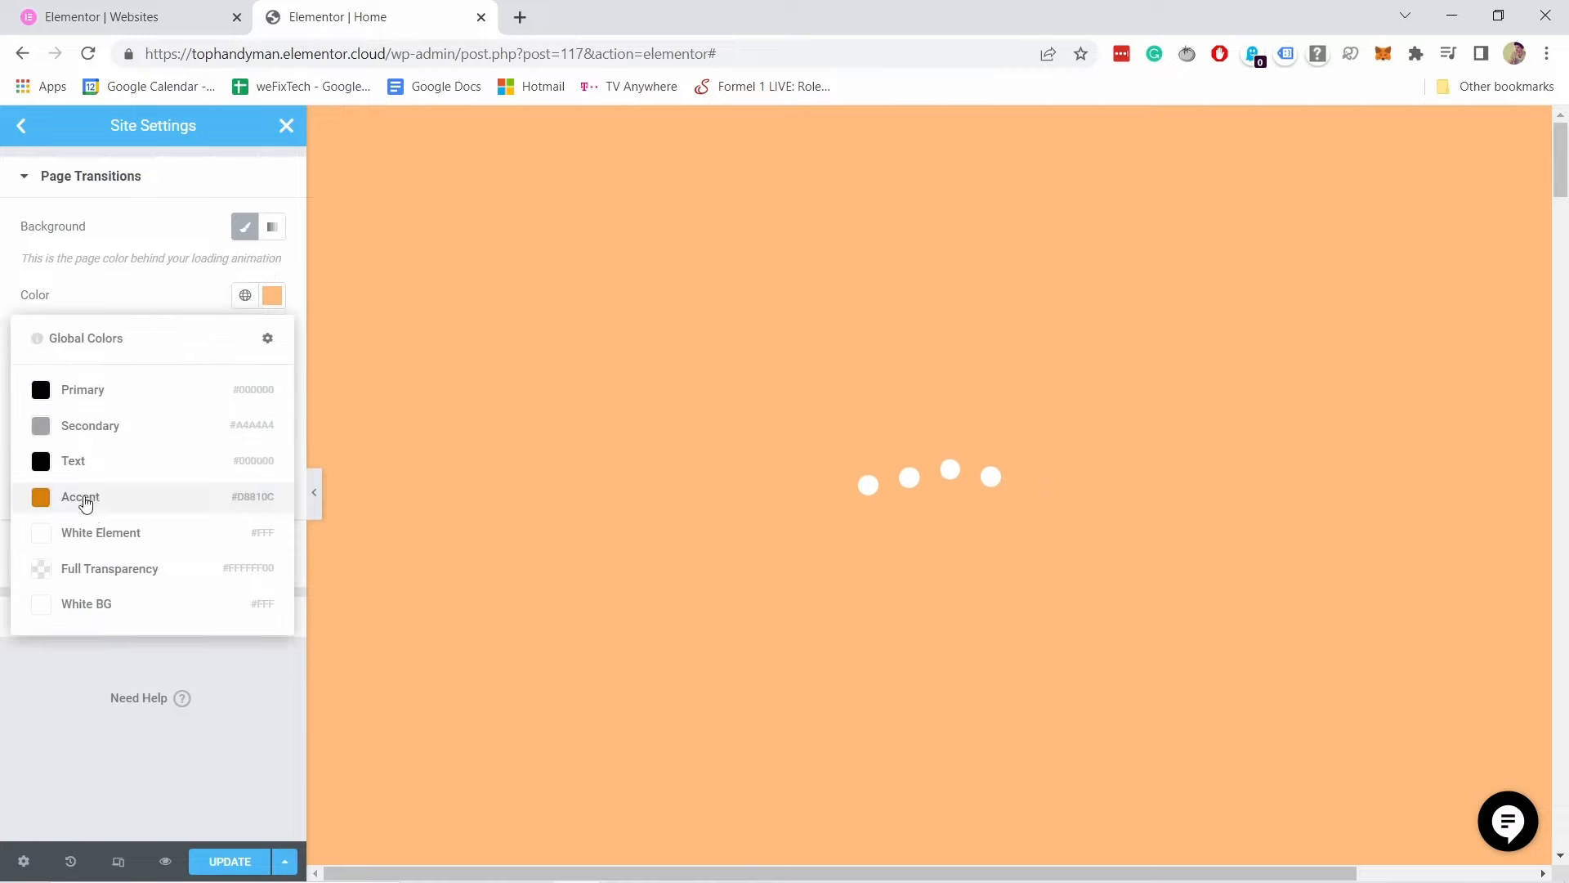
{"action": "left_click", "coordinate": [46, 500]}
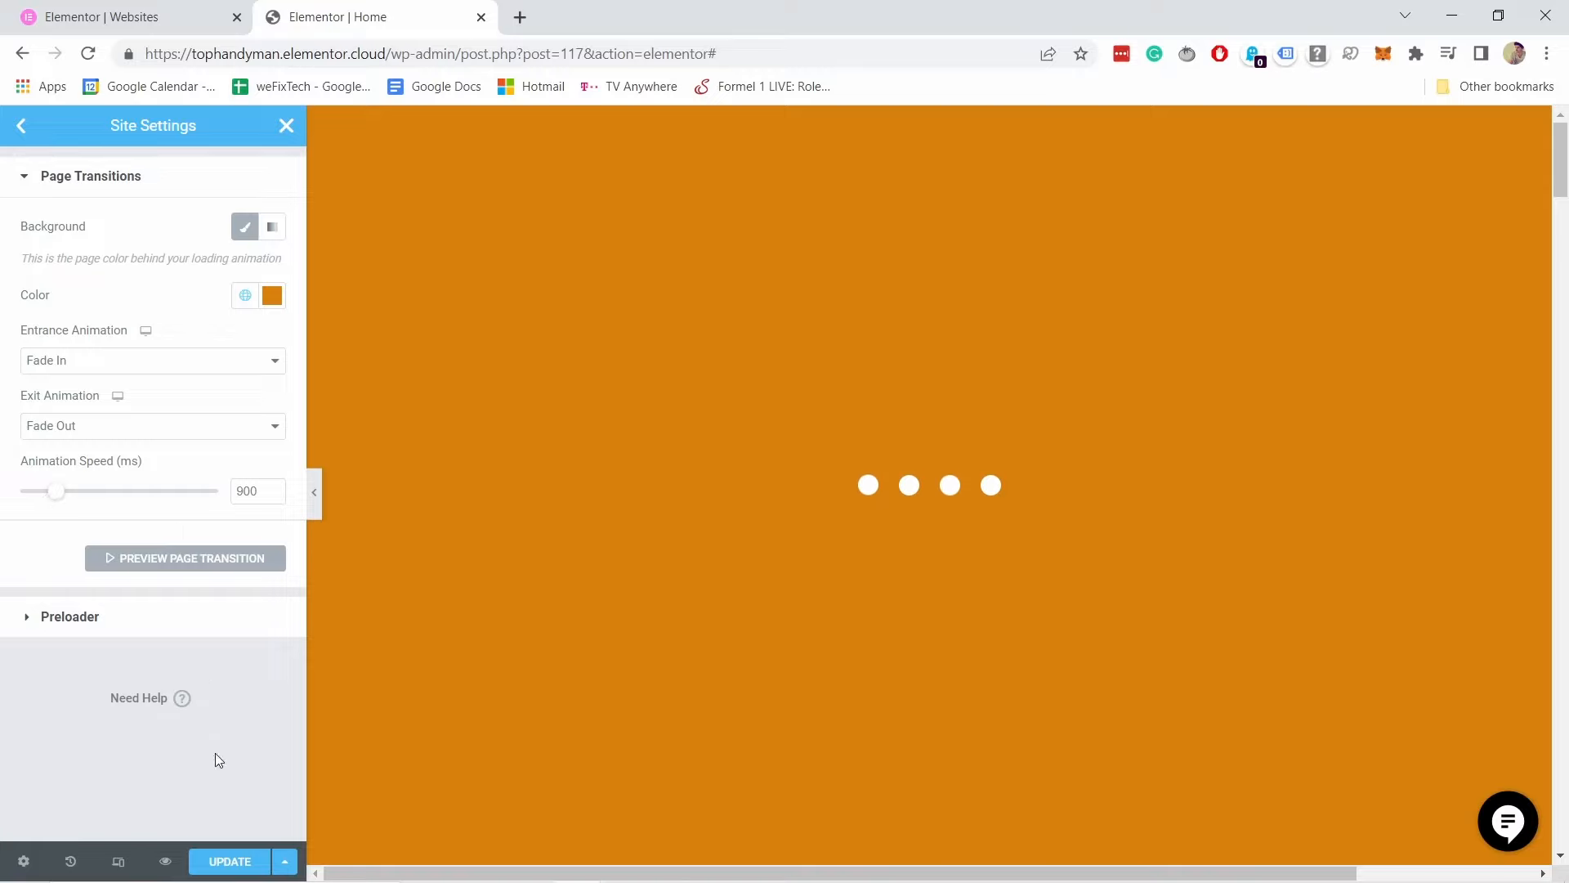
{"action": "left_click", "coordinate": [225, 861]}
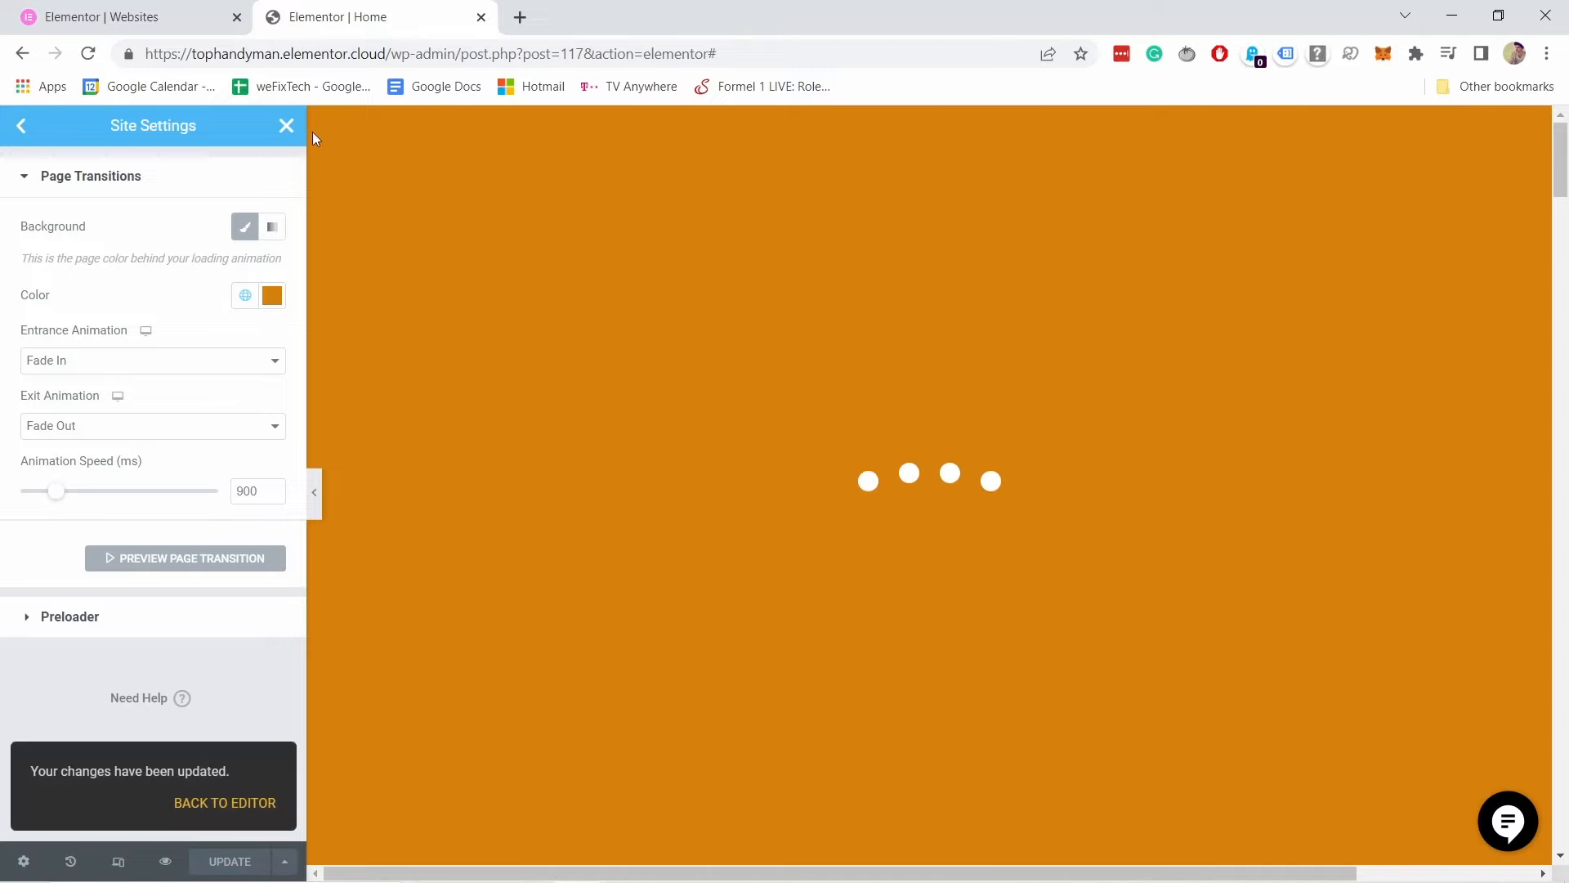
Step: Leave Site Settings and bring up the image gallery under Check Out Our Work on the Home page
{"action": "left_click", "coordinate": [286, 127]}
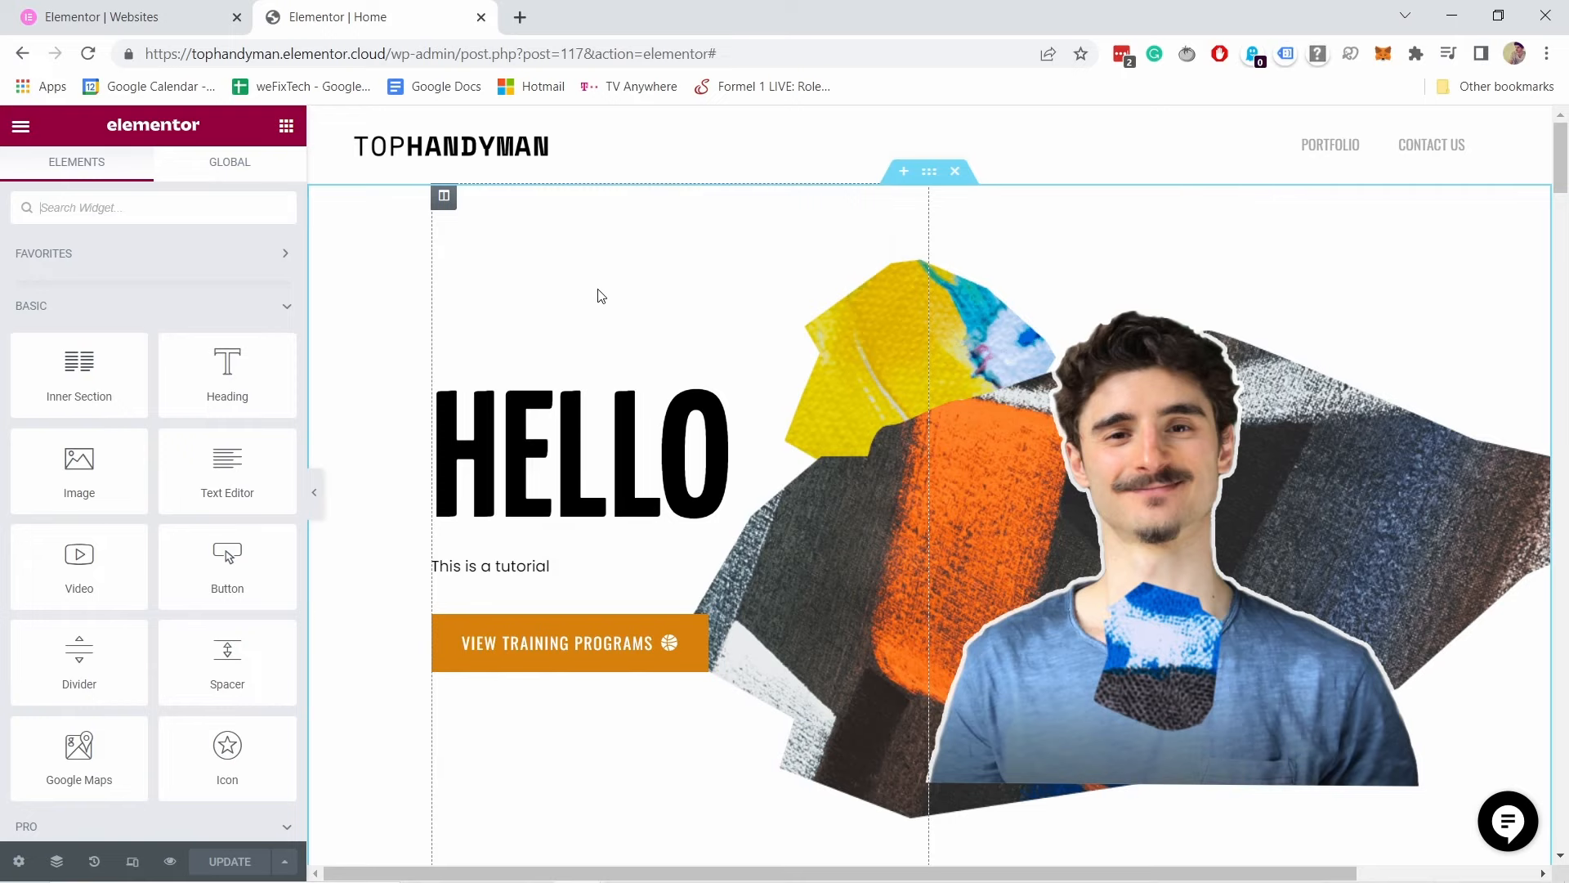
{"action": "scroll", "coordinate": [543, 280], "scroll_direction": "down", "scroll_amount": 10}
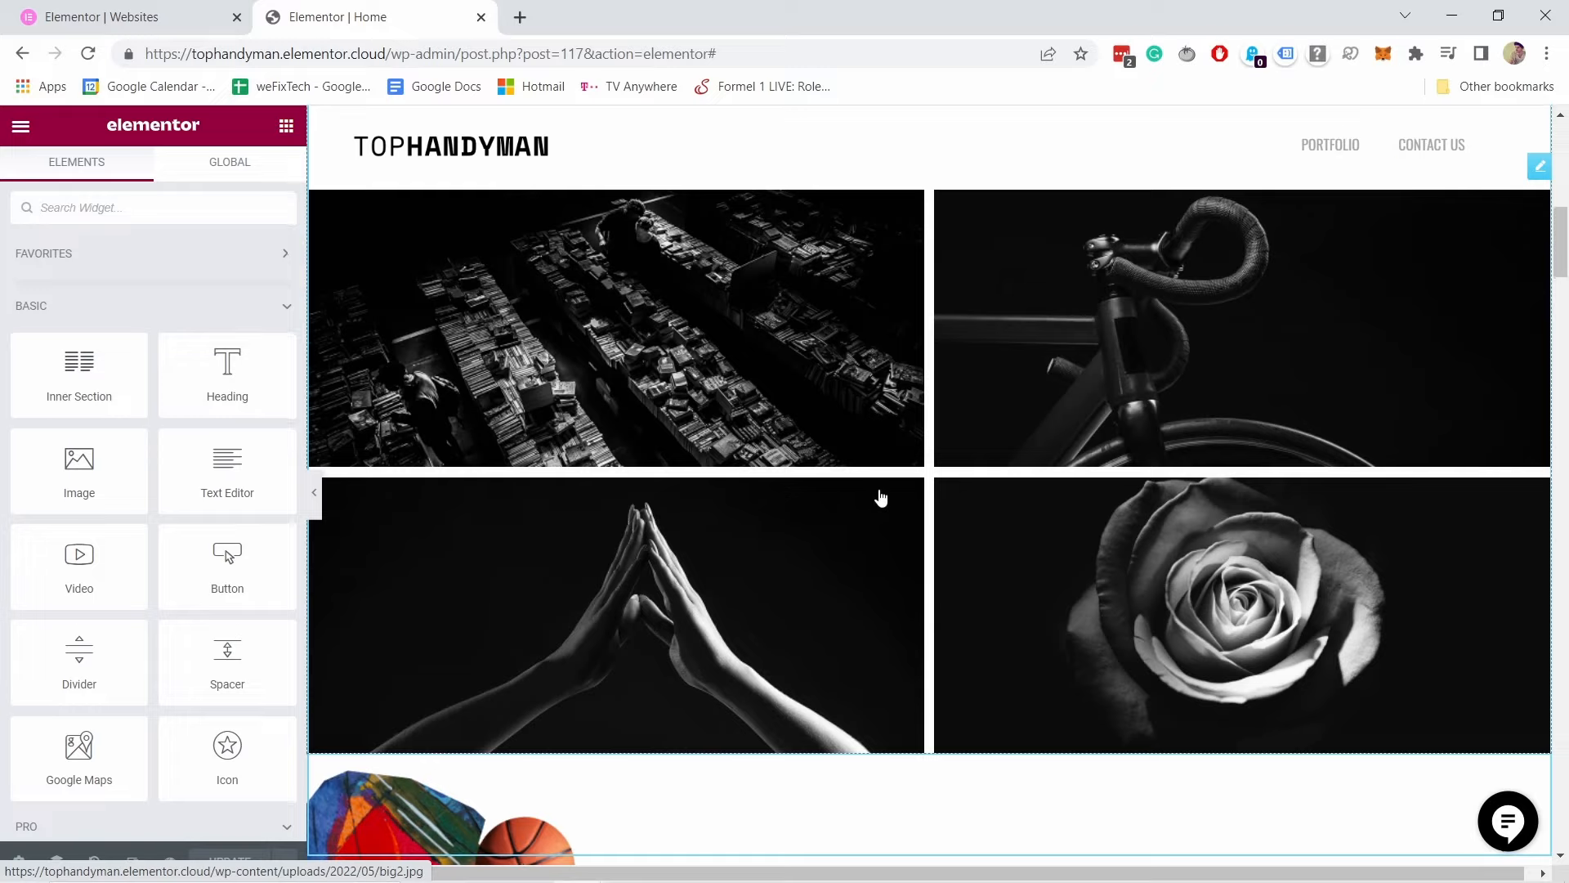
{"action": "scroll", "coordinate": [879, 497], "scroll_direction": "up", "scroll_amount": 2}
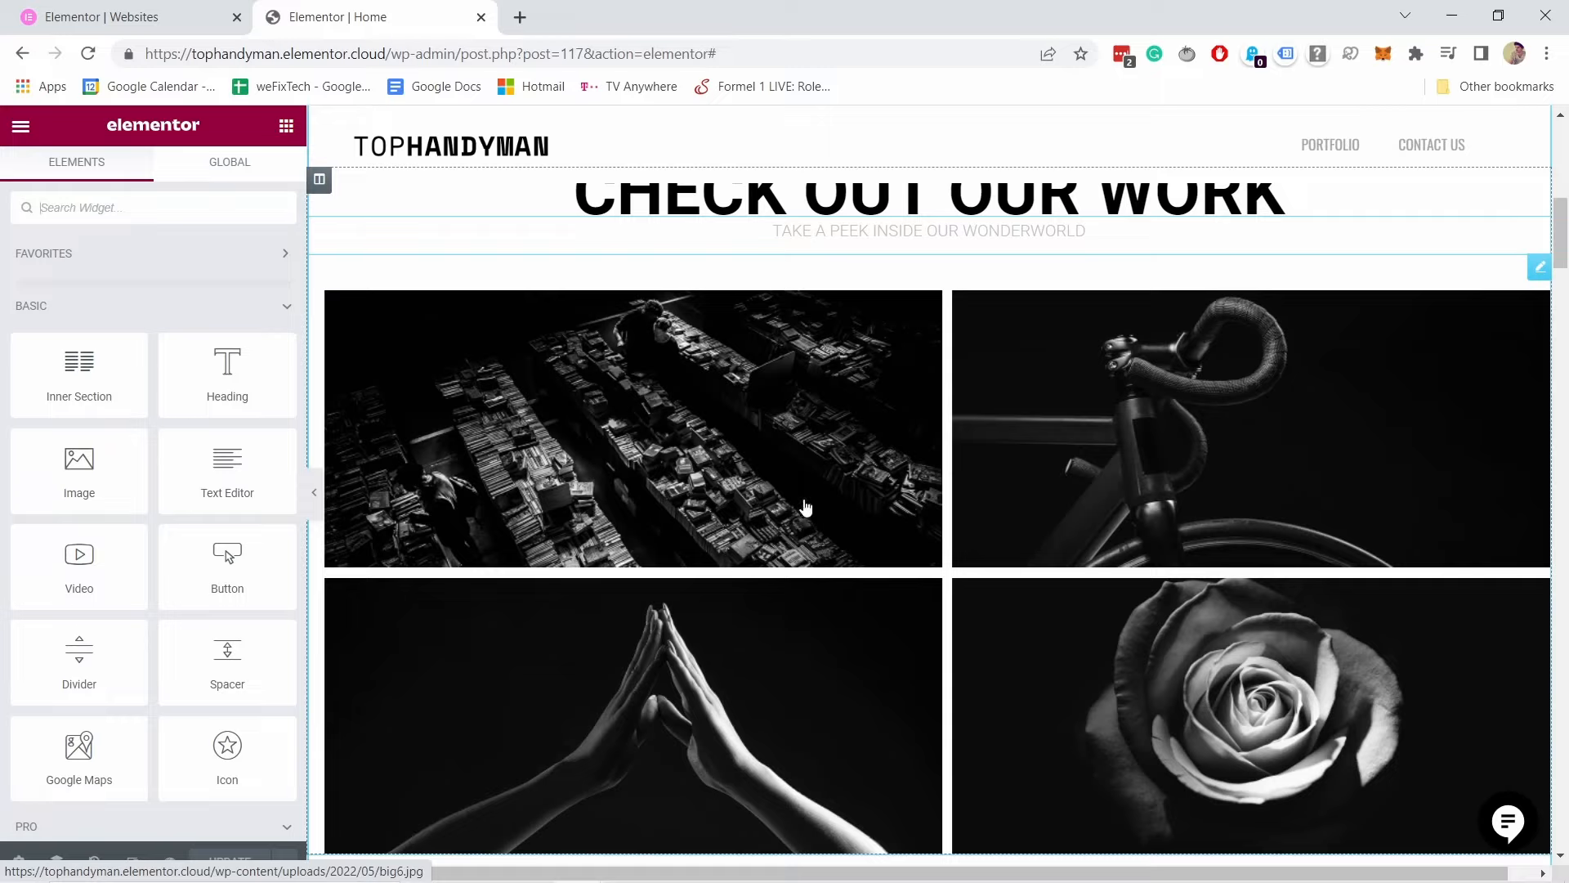
Step: Save the Check Out Our Work image gallery as a global widget named Main image gallery
{"action": "right_click", "coordinate": [1540, 276]}
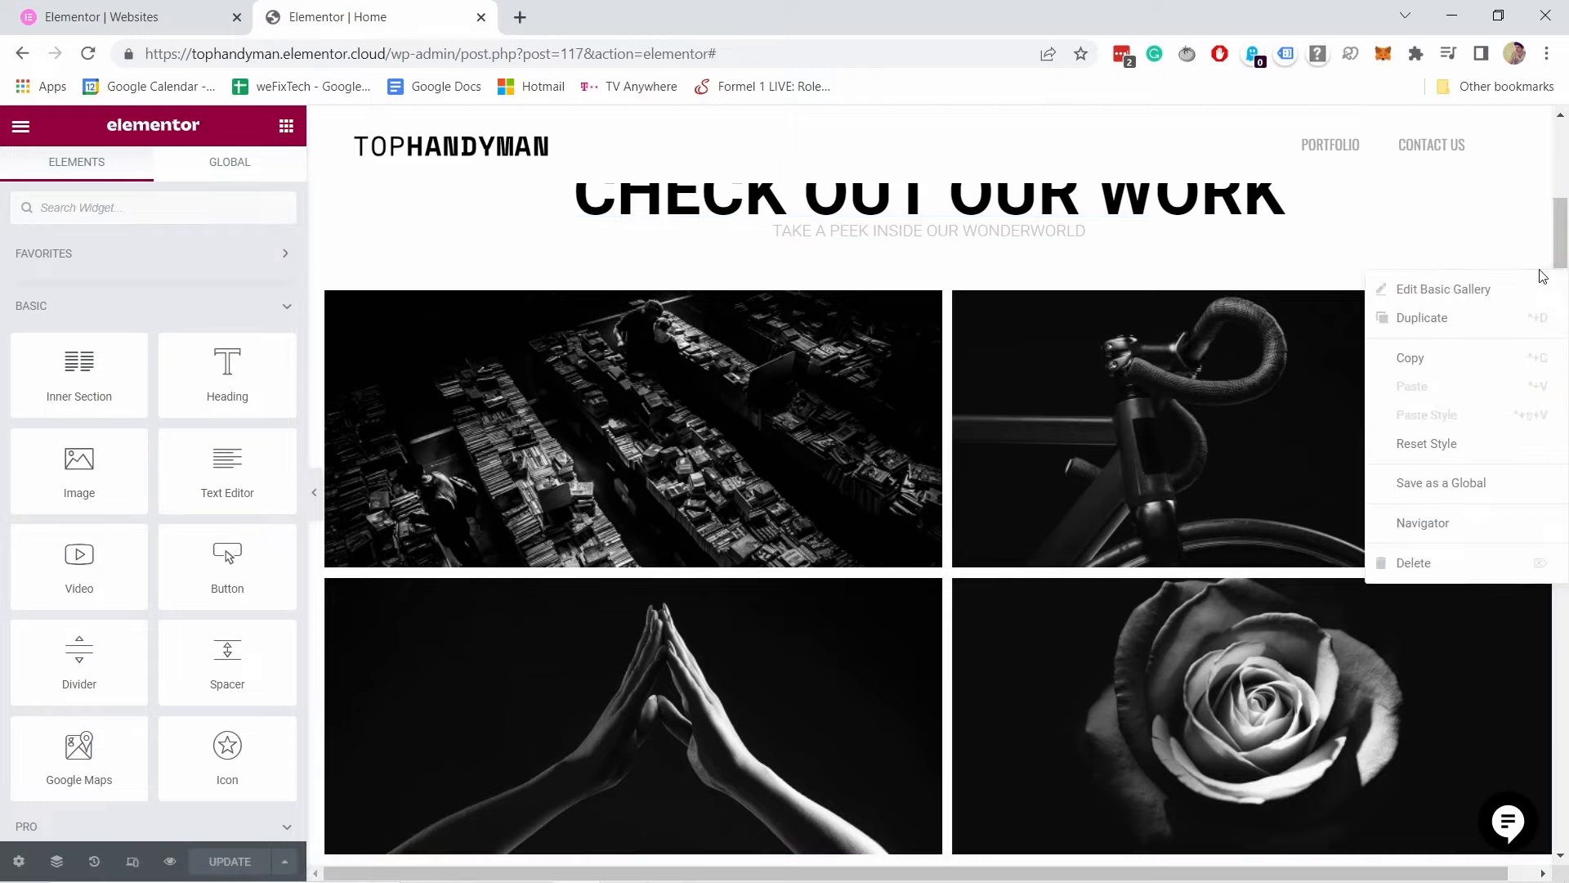
{"action": "left_click", "coordinate": [1443, 485]}
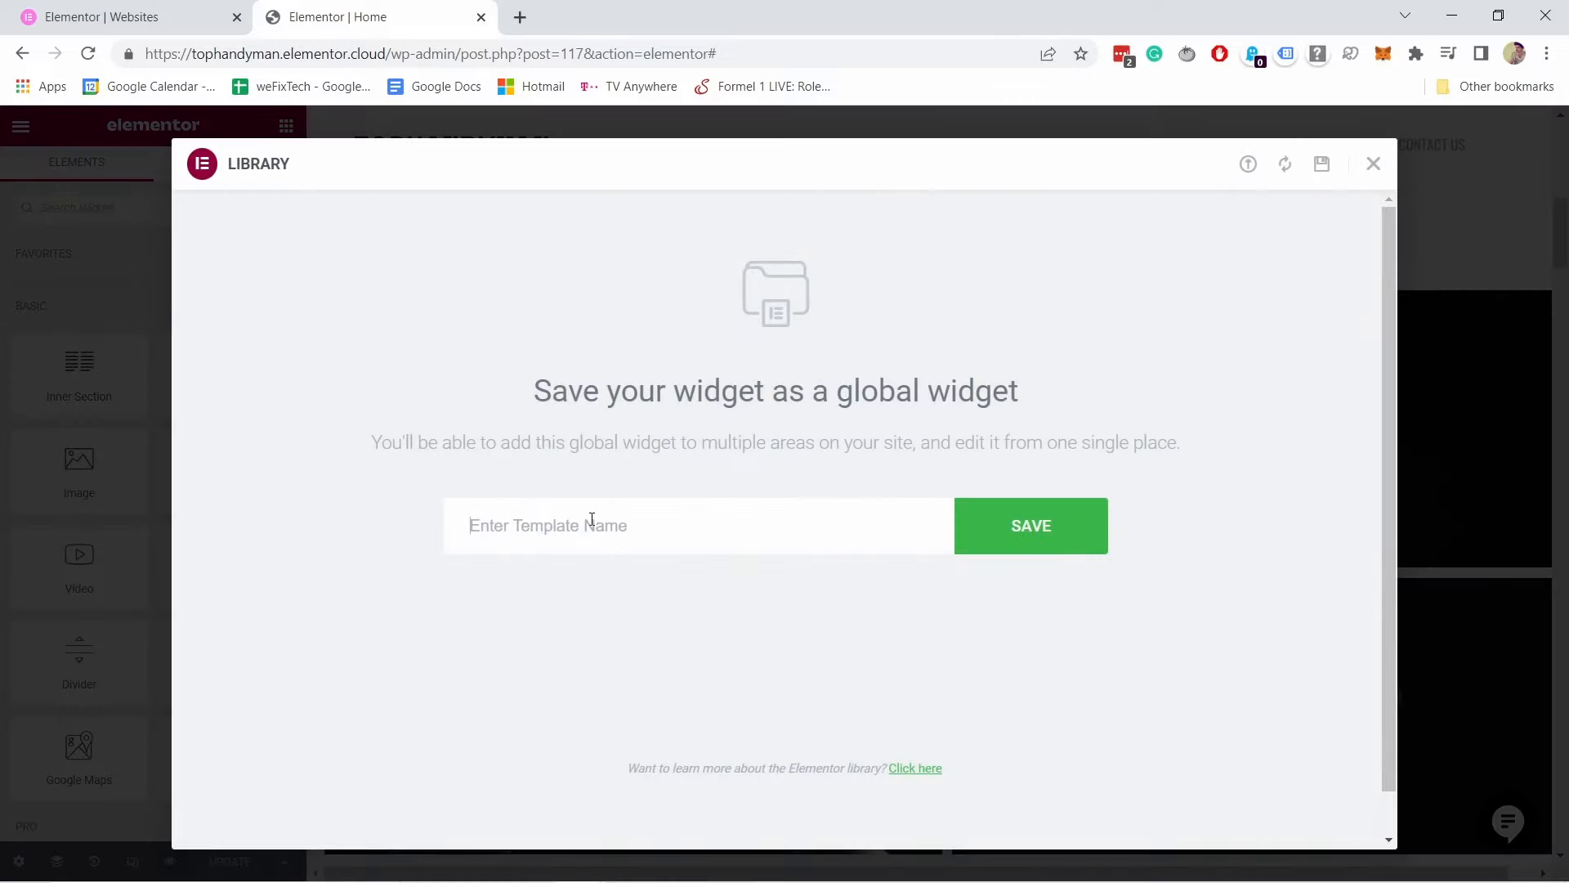
{"action": "type", "text": "Main image gallery"}
{"action": "left_click", "coordinate": [1018, 531]}
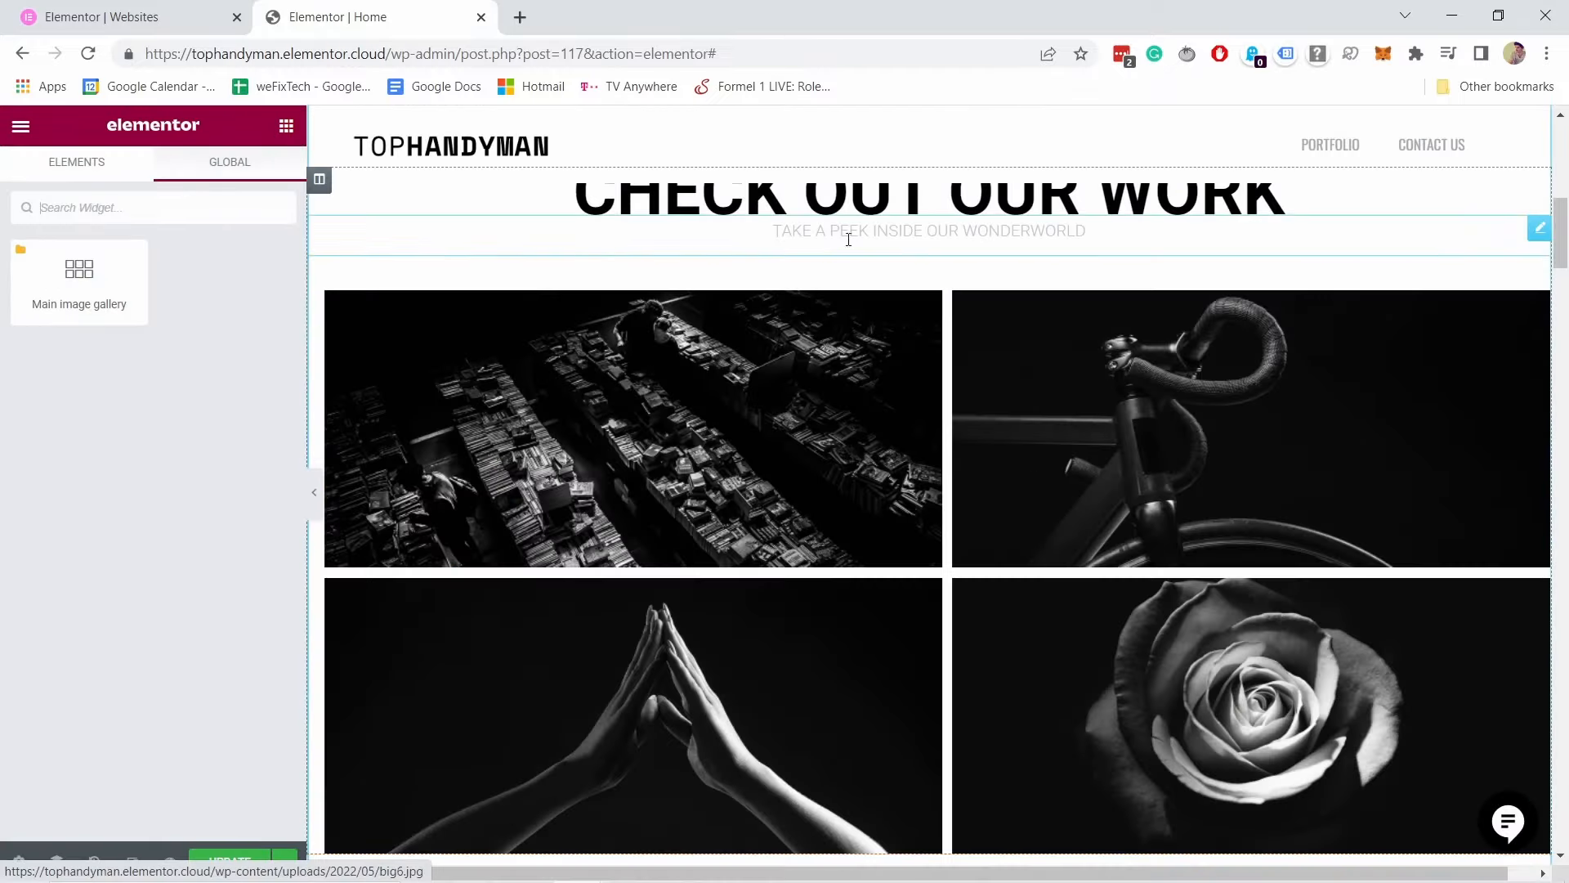
{"action": "left_click", "coordinate": [98, 163]}
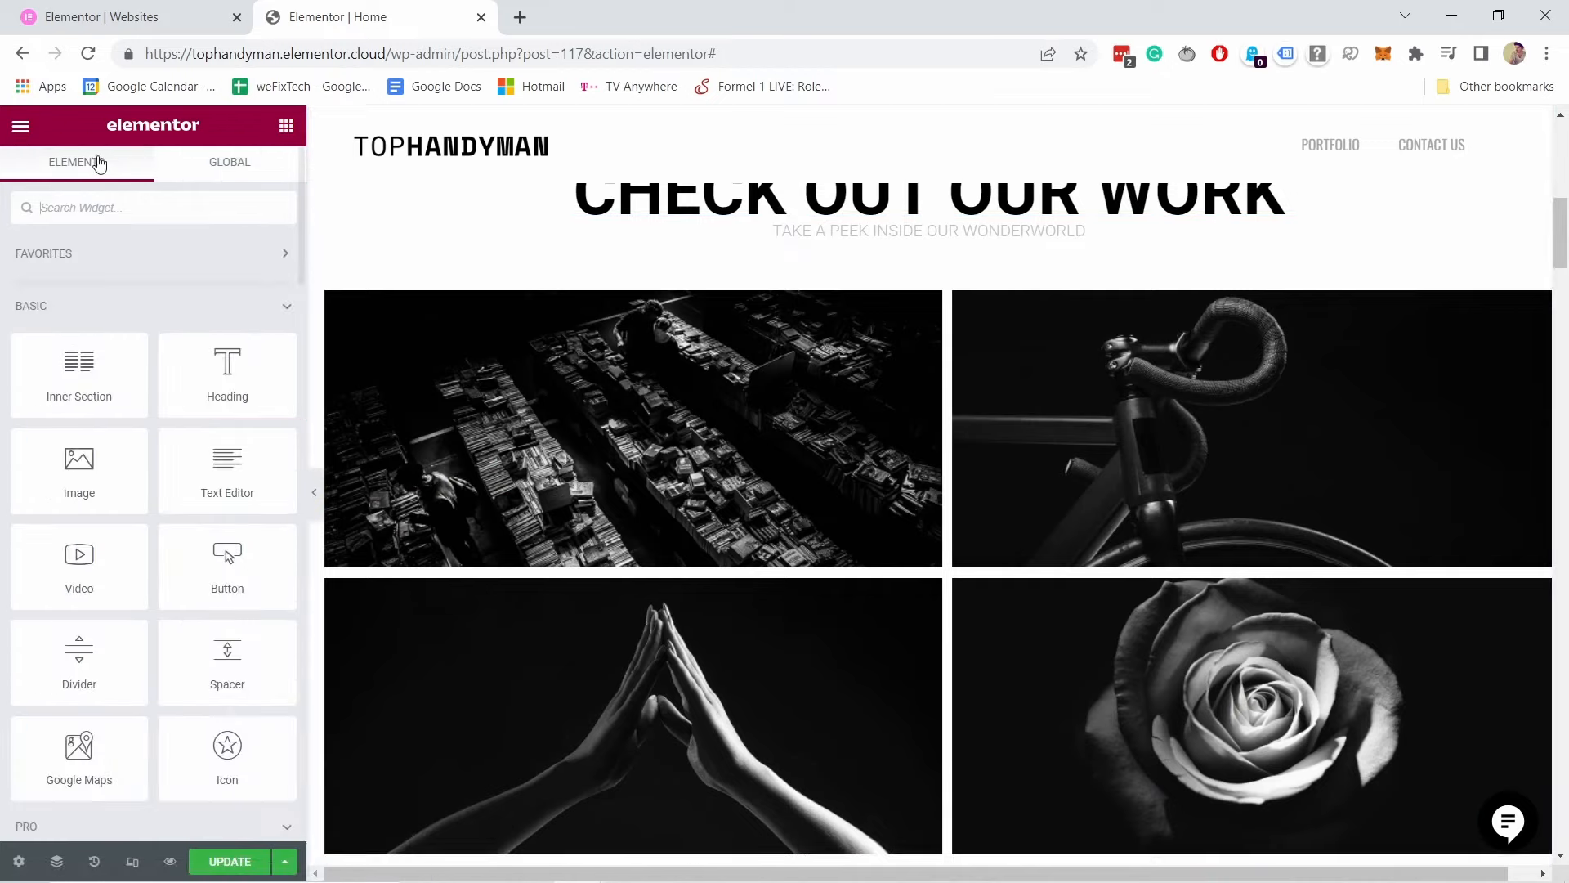
{"action": "left_click", "coordinate": [228, 175]}
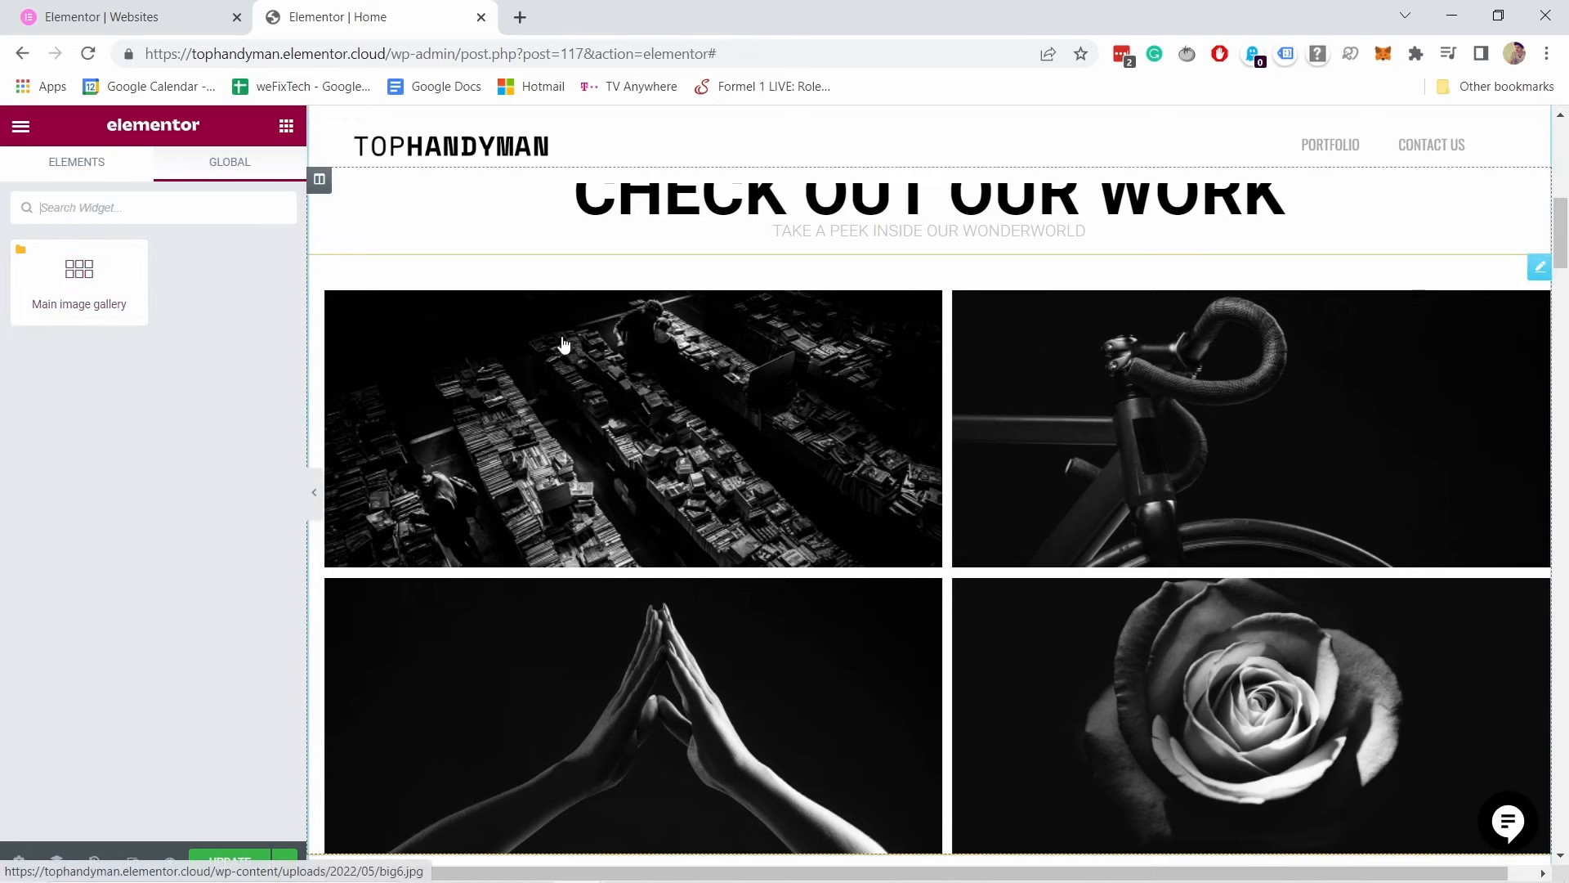
Step: Insert a single-column section above the Training Programs heading and place the Main image gallery global widget in it
{"action": "scroll", "coordinate": [539, 331], "scroll_direction": "down", "scroll_amount": 8}
{"action": "scroll", "coordinate": [482, 323], "scroll_direction": "down", "scroll_amount": 5}
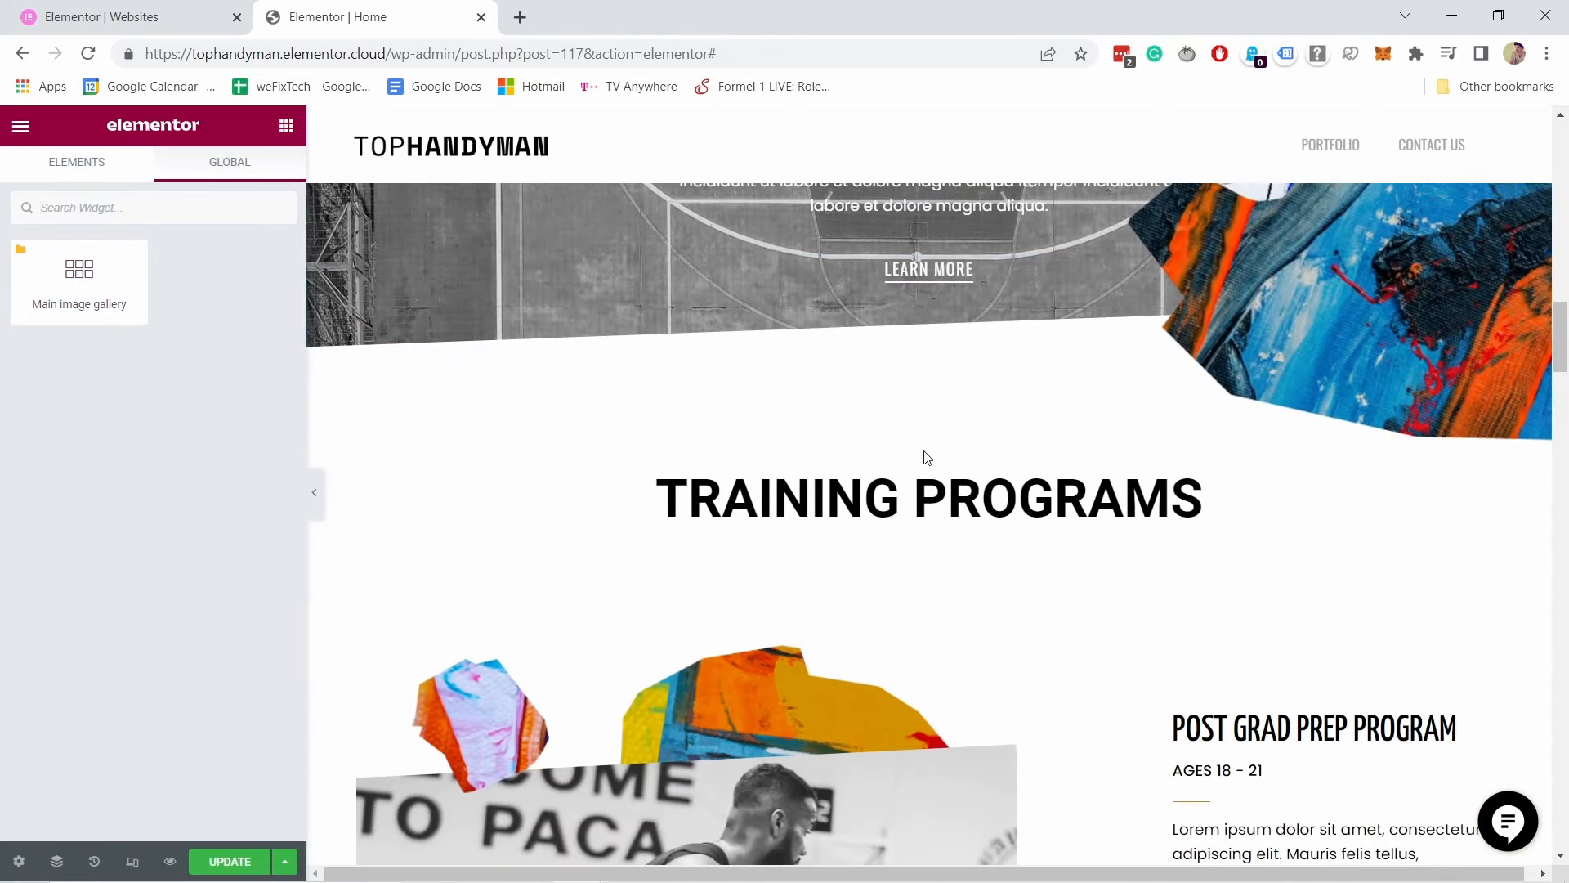
{"action": "left_click", "coordinate": [905, 468]}
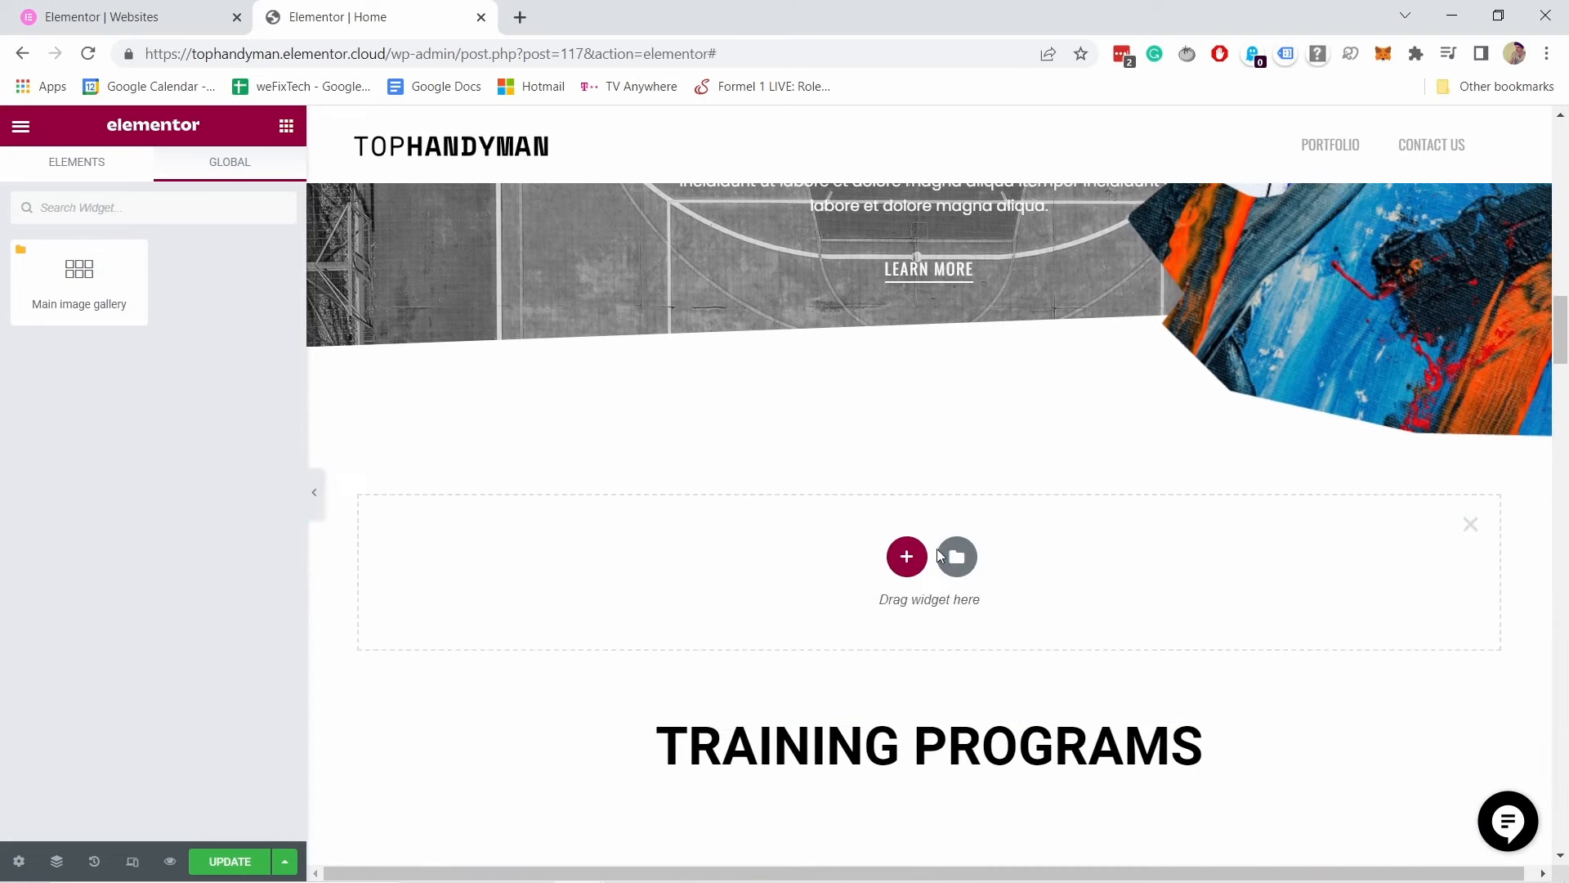
{"action": "left_click", "coordinate": [904, 553]}
{"action": "left_click", "coordinate": [658, 622]}
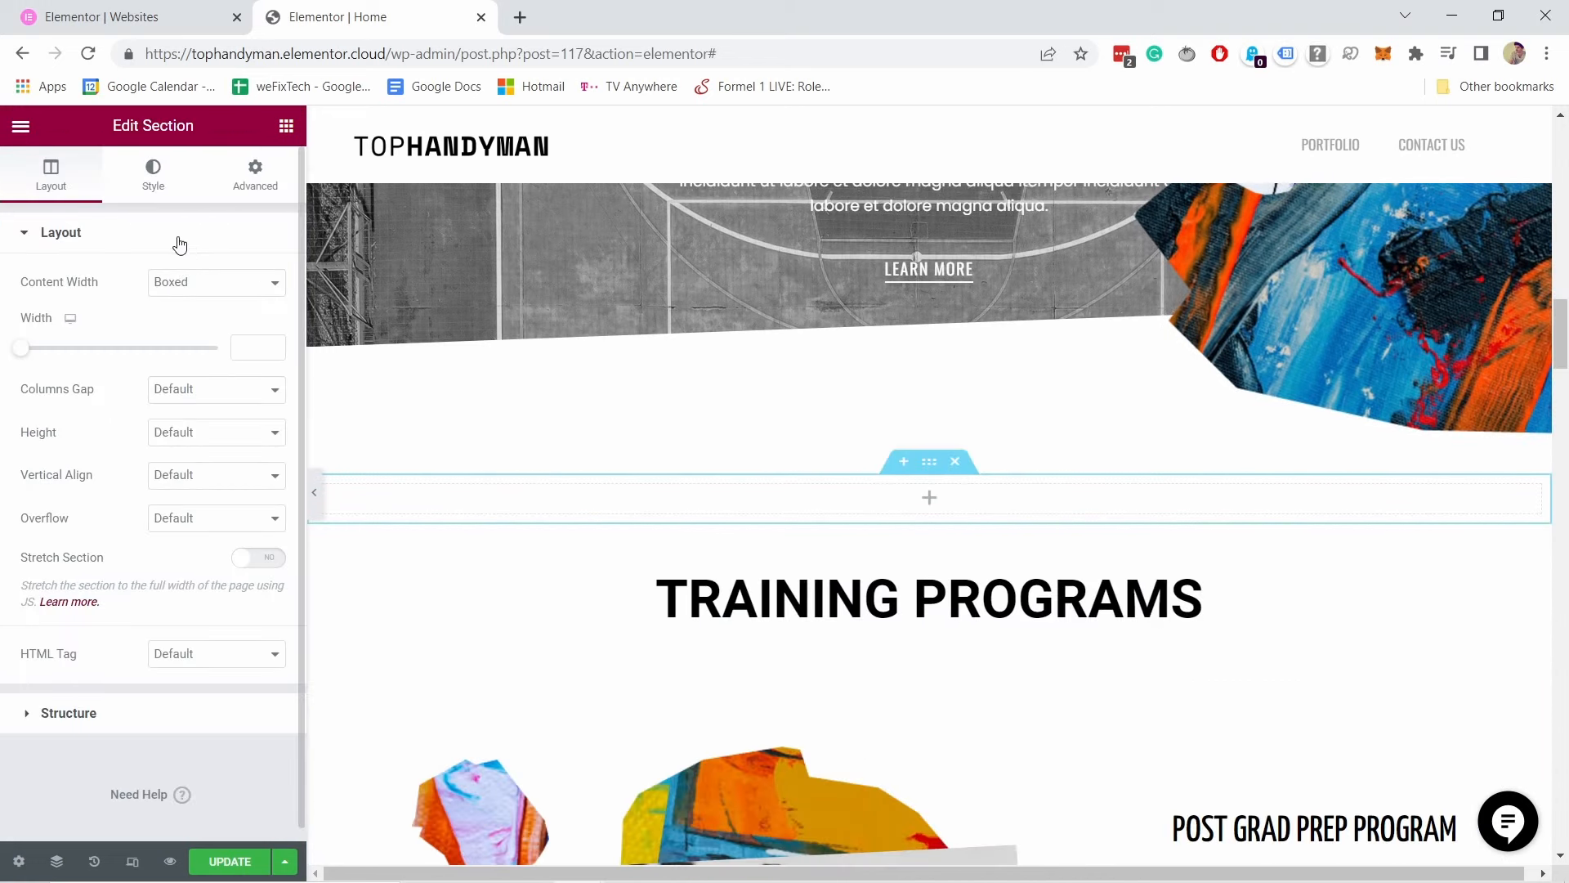
{"action": "left_click", "coordinate": [286, 125]}
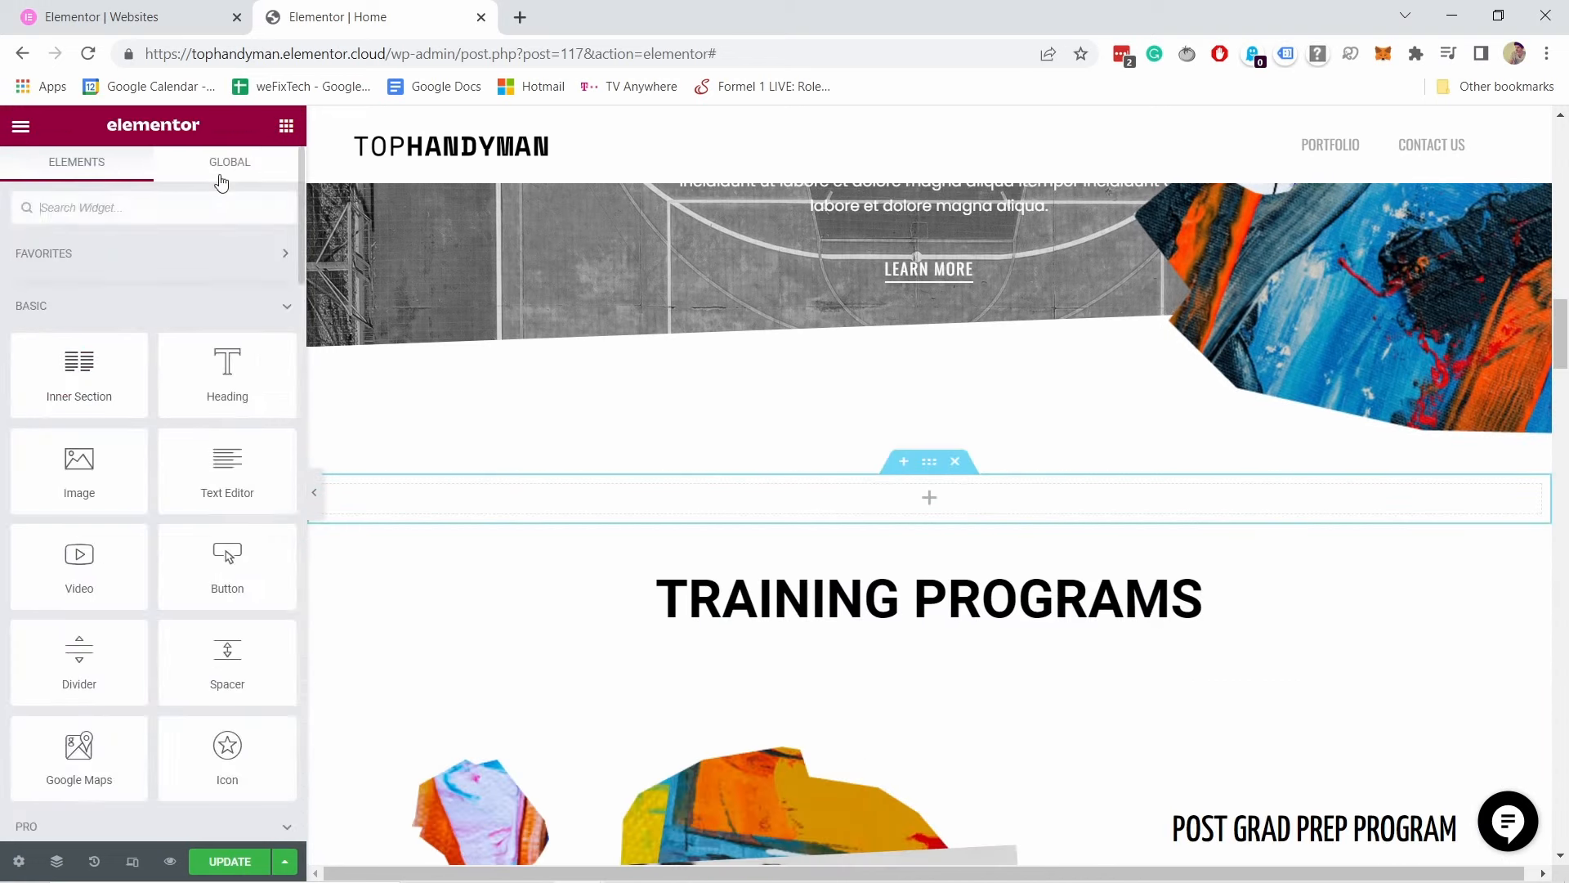
{"action": "left_click", "coordinate": [229, 162]}
{"action": "left_click_drag", "start_coordinate": [79, 282], "coordinate": [867, 501]}
Step: Compare the new gallery above Training Programs with the original under Check Out Our Work, and view its first image enlarged
{"action": "scroll", "coordinate": [799, 658], "scroll_direction": "down", "scroll_amount": 5}
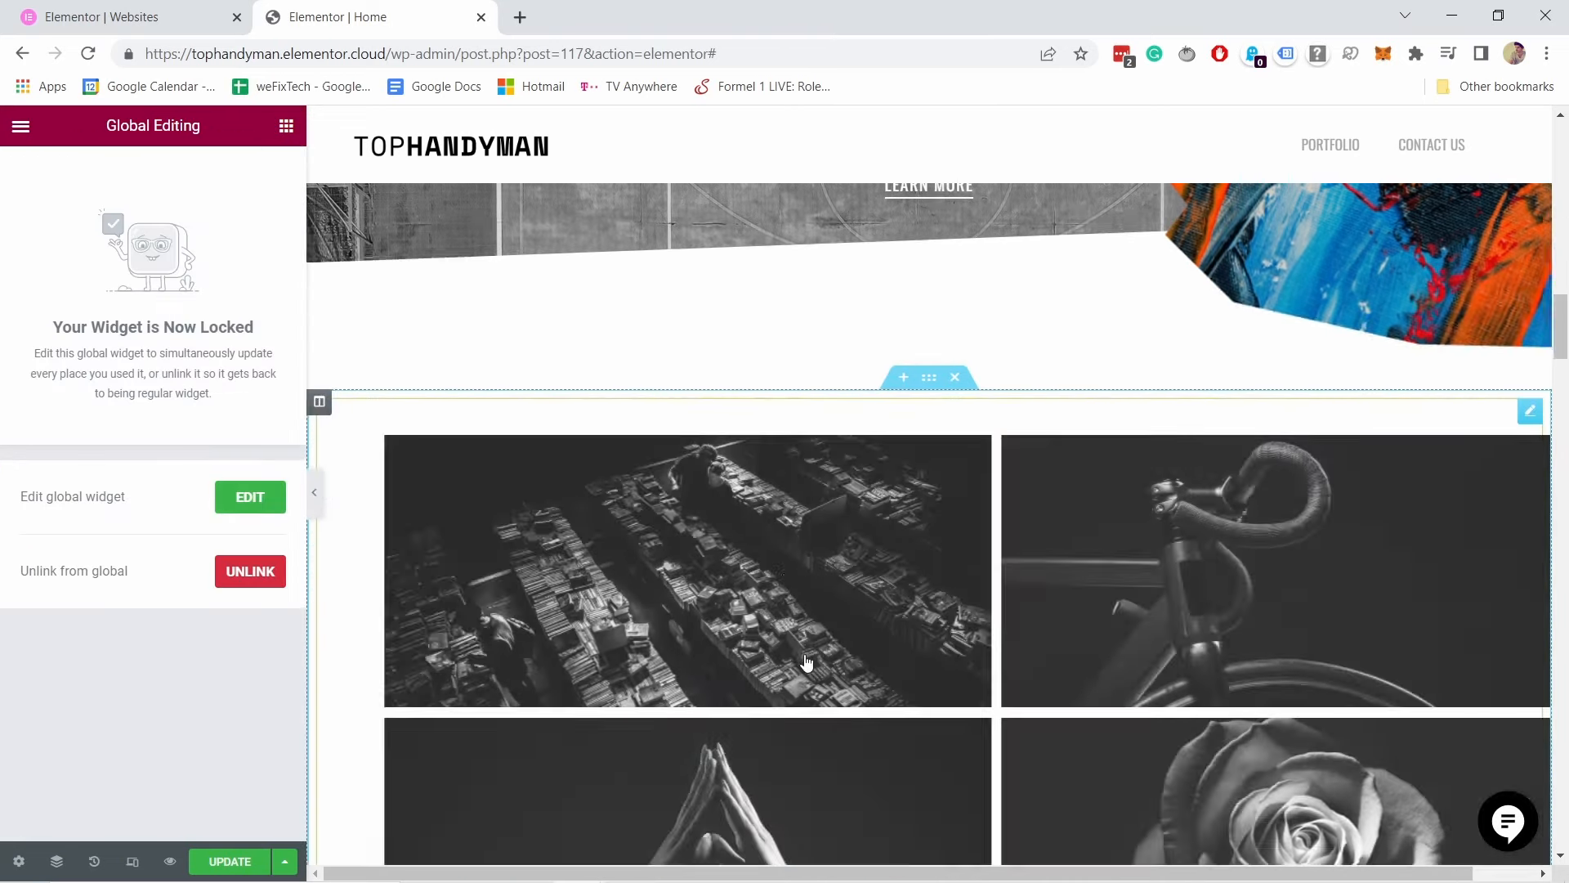
{"action": "scroll", "coordinate": [904, 424], "scroll_direction": "up", "scroll_amount": 5}
{"action": "scroll", "coordinate": [965, 541], "scroll_direction": "down", "scroll_amount": 5}
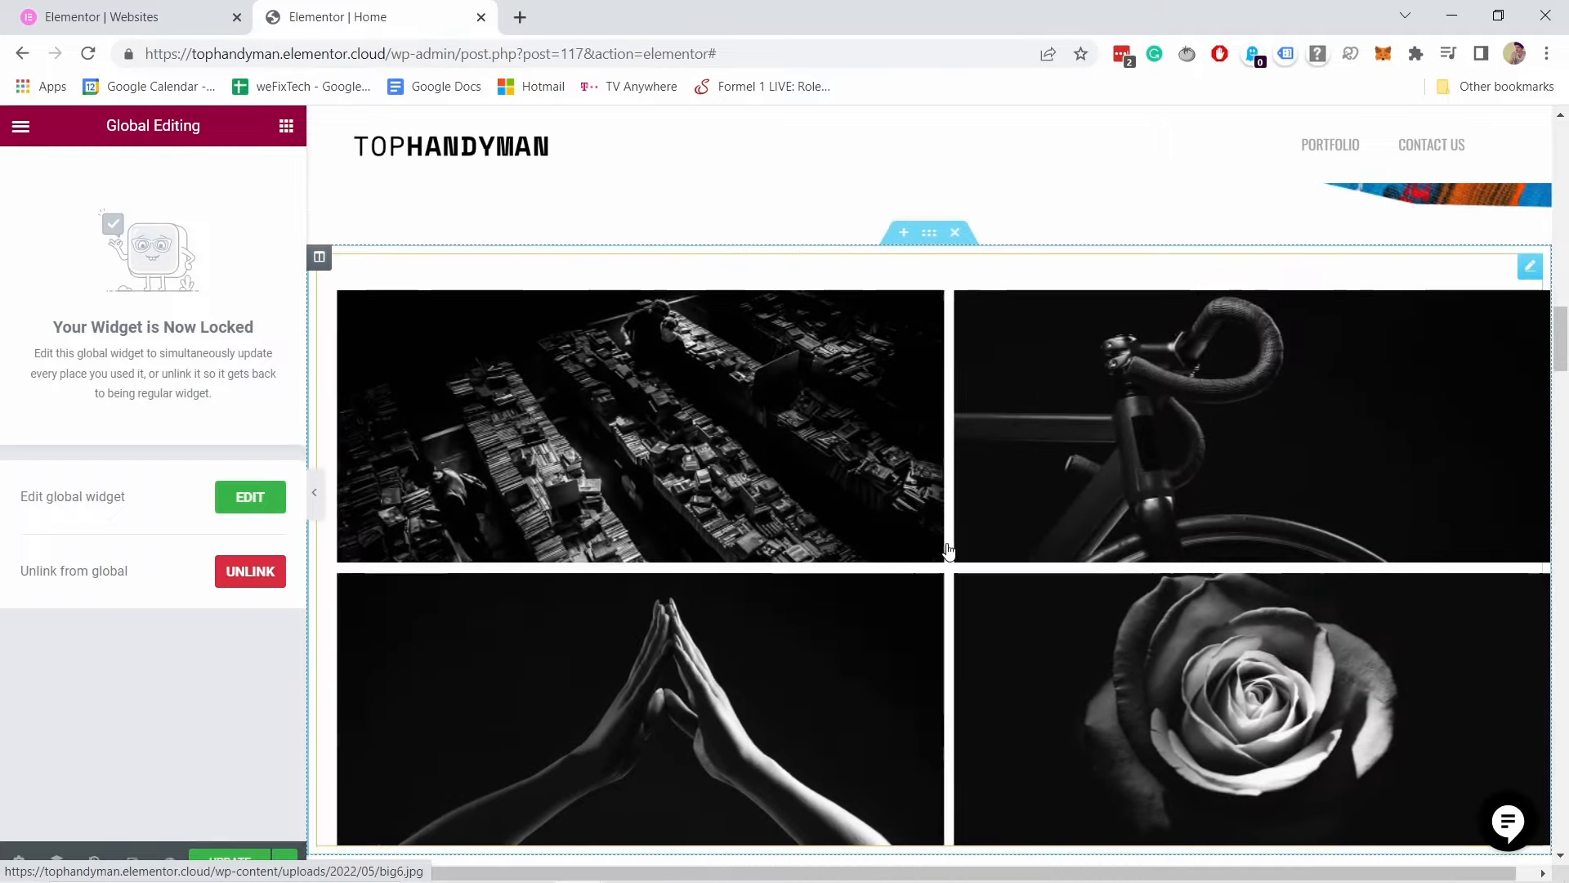
{"action": "scroll", "coordinate": [972, 417], "scroll_direction": "up", "scroll_amount": 4}
{"action": "scroll", "coordinate": [972, 417], "scroll_direction": "up", "scroll_amount": 4}
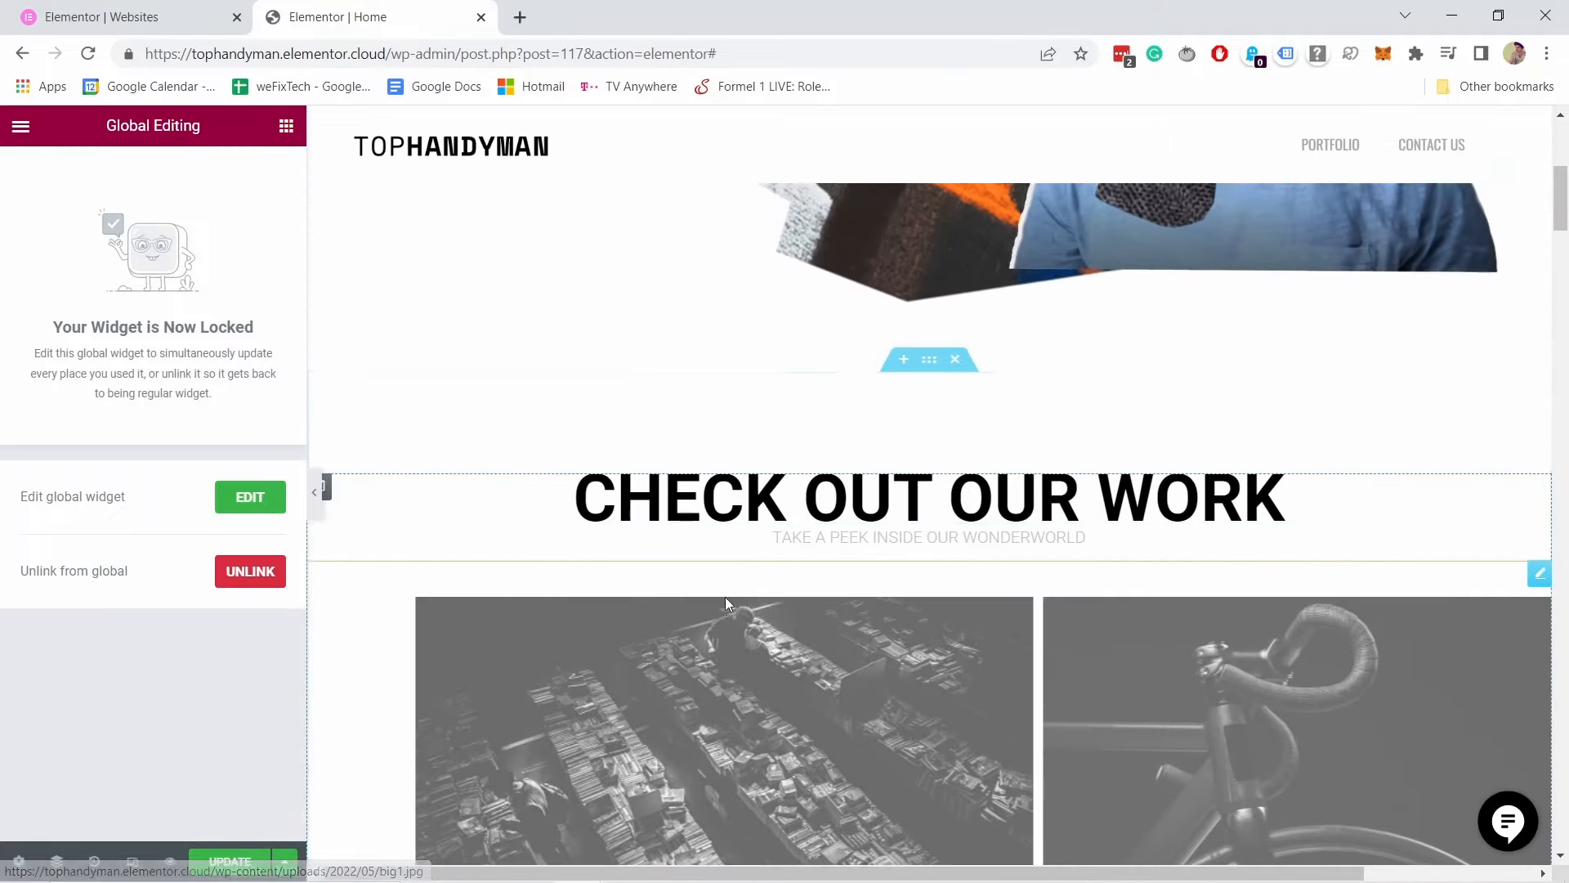
{"action": "scroll", "coordinate": [940, 343], "scroll_direction": "down", "scroll_amount": 5}
{"action": "scroll", "coordinate": [910, 273], "scroll_direction": "up", "scroll_amount": 5}
{"action": "scroll", "coordinate": [865, 441], "scroll_direction": "down", "scroll_amount": 4}
{"action": "scroll", "coordinate": [855, 400], "scroll_direction": "down", "scroll_amount": 5}
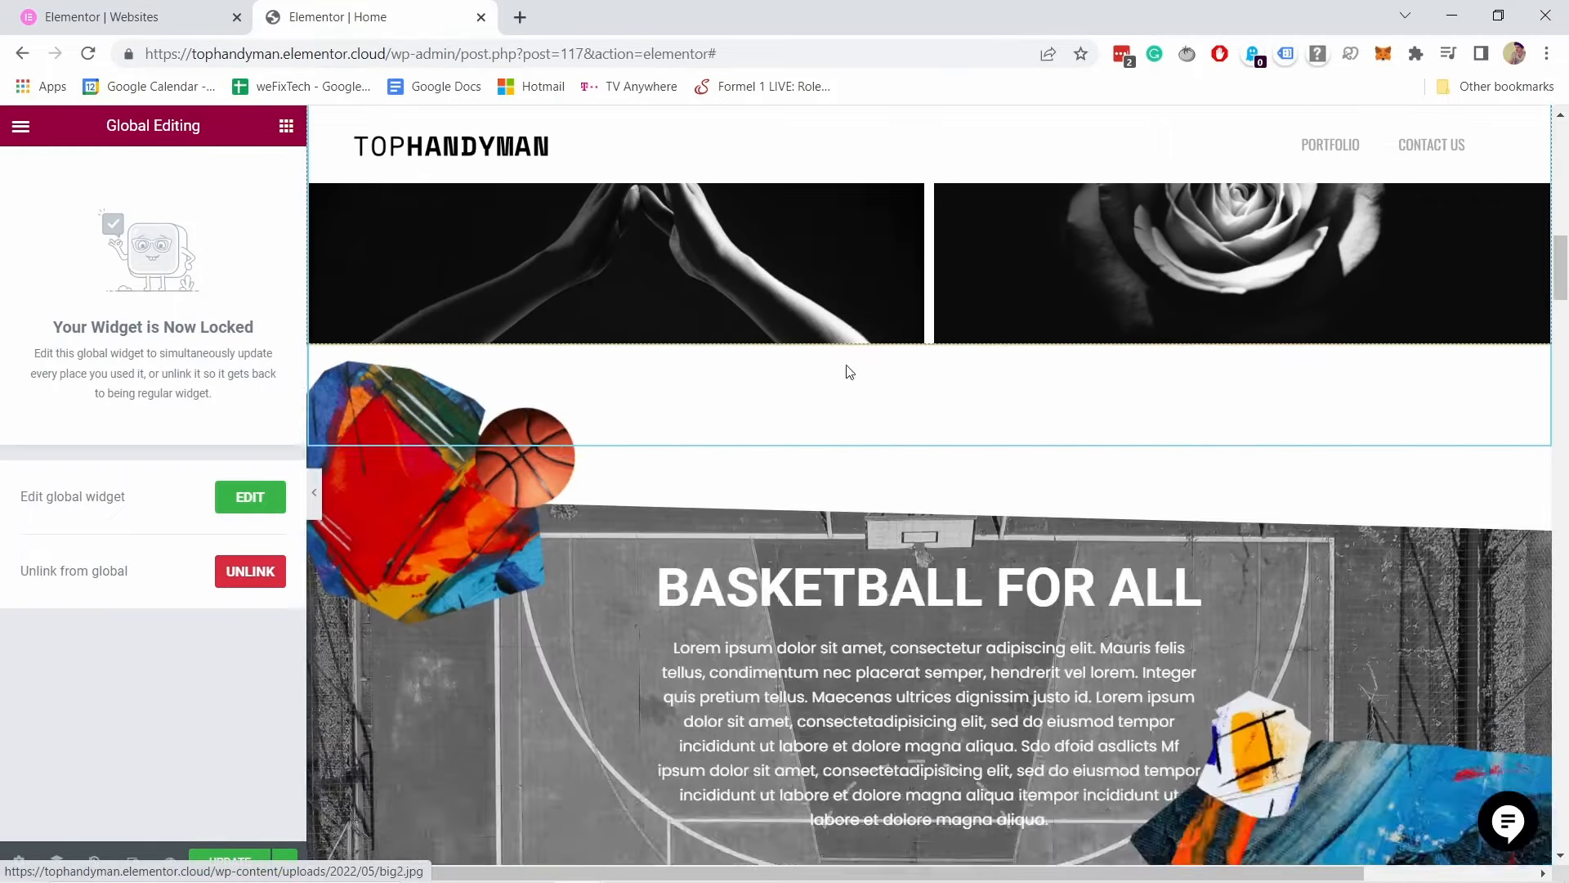
{"action": "scroll", "coordinate": [844, 368], "scroll_direction": "up", "scroll_amount": 7}
{"action": "scroll", "coordinate": [819, 277], "scroll_direction": "down", "scroll_amount": 2}
{"action": "scroll", "coordinate": [459, 327], "scroll_direction": "down", "scroll_amount": 1}
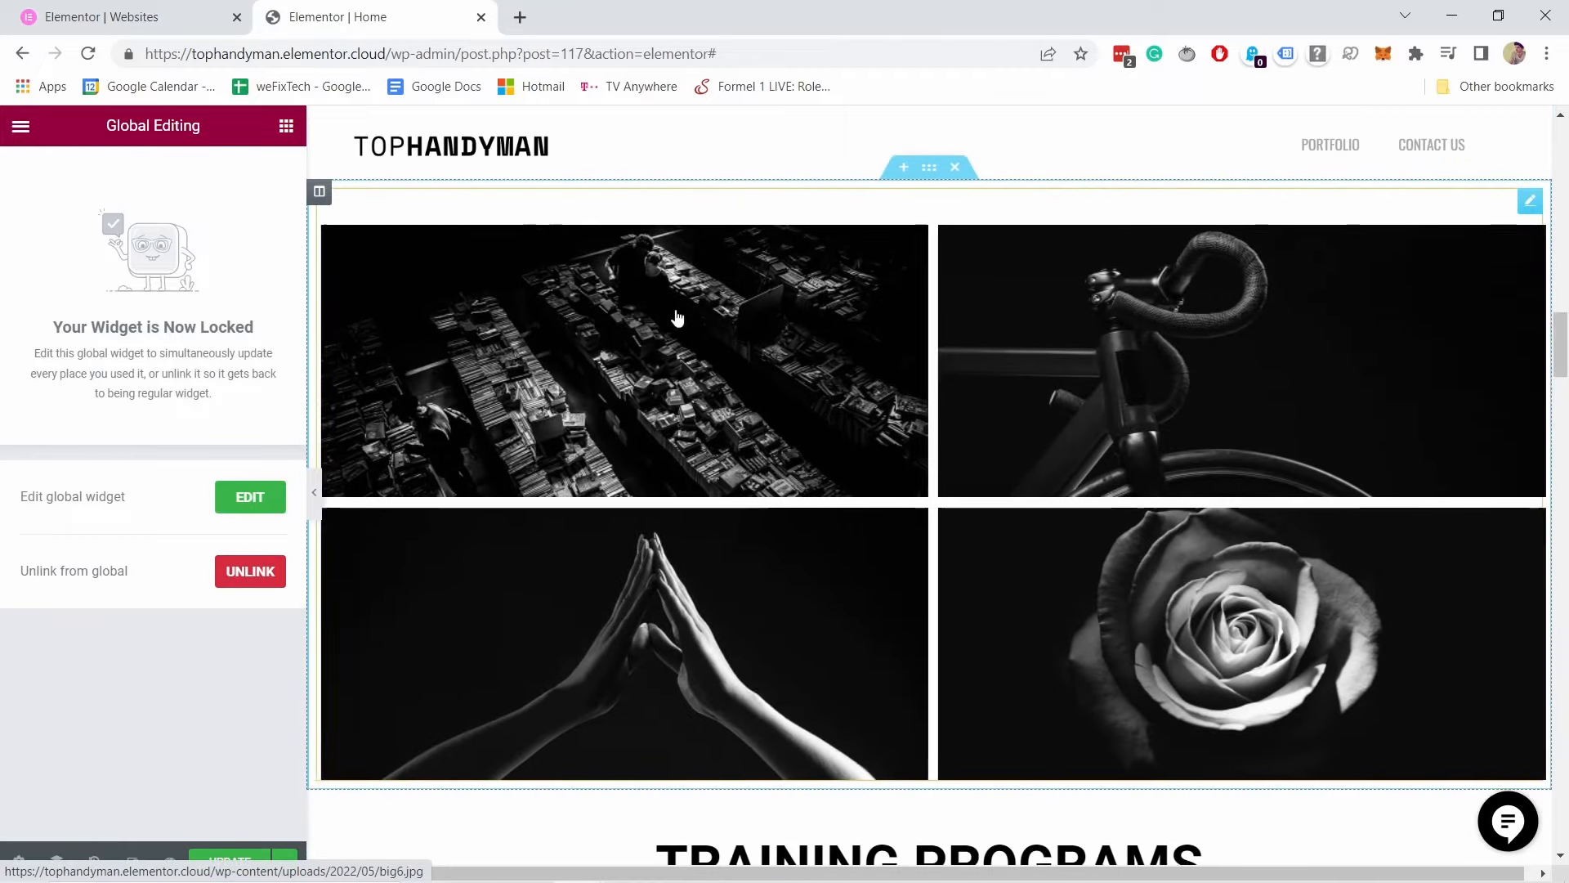
{"action": "left_click", "coordinate": [610, 322]}
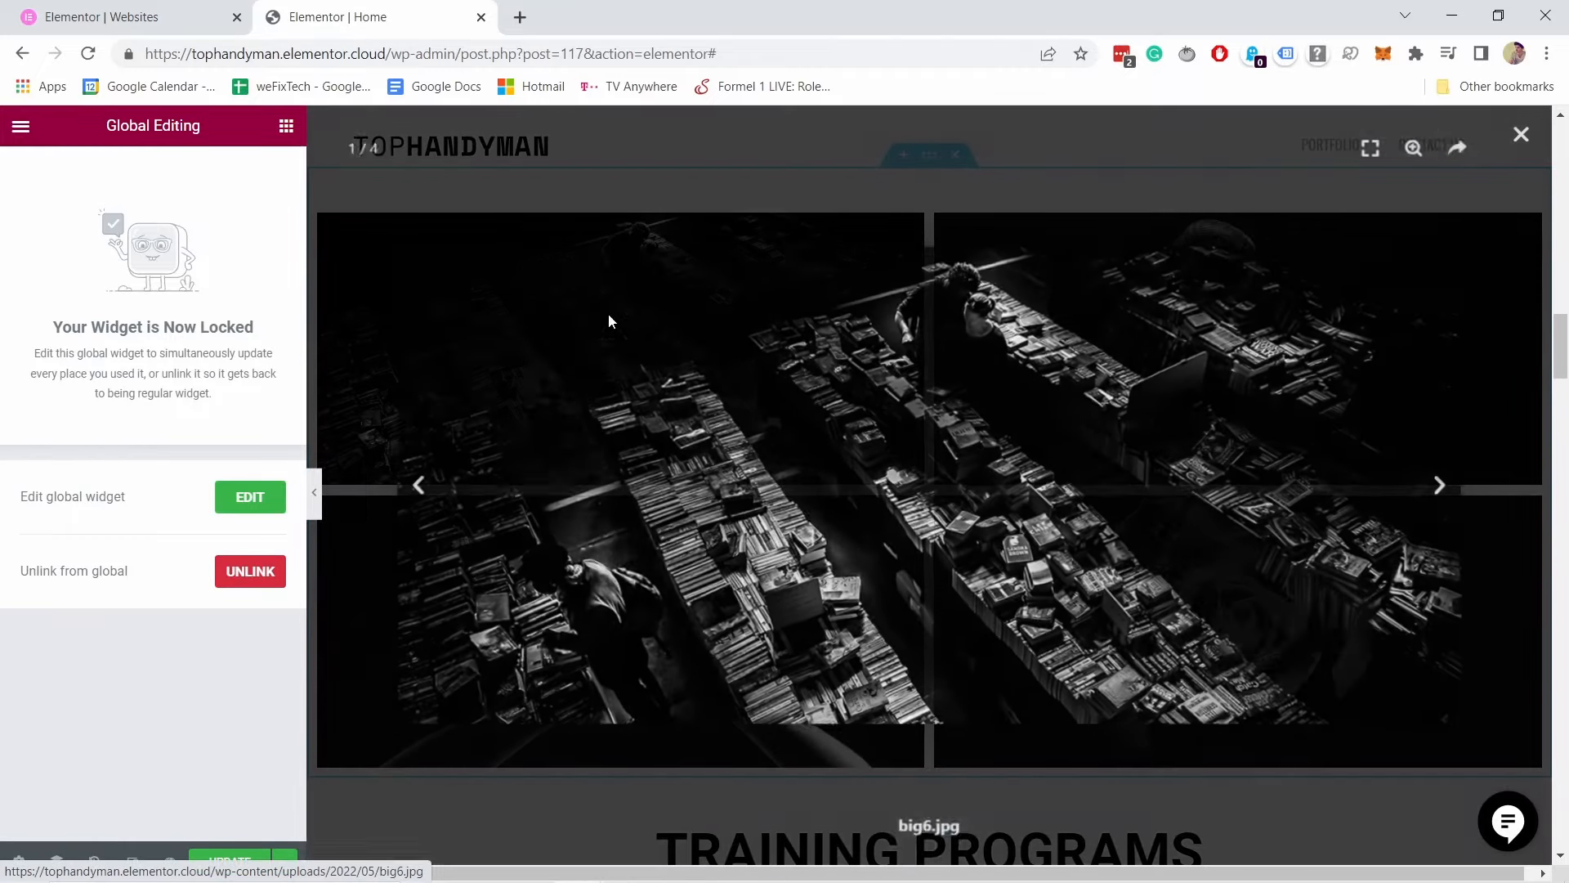
{"action": "left_click", "coordinate": [1519, 136]}
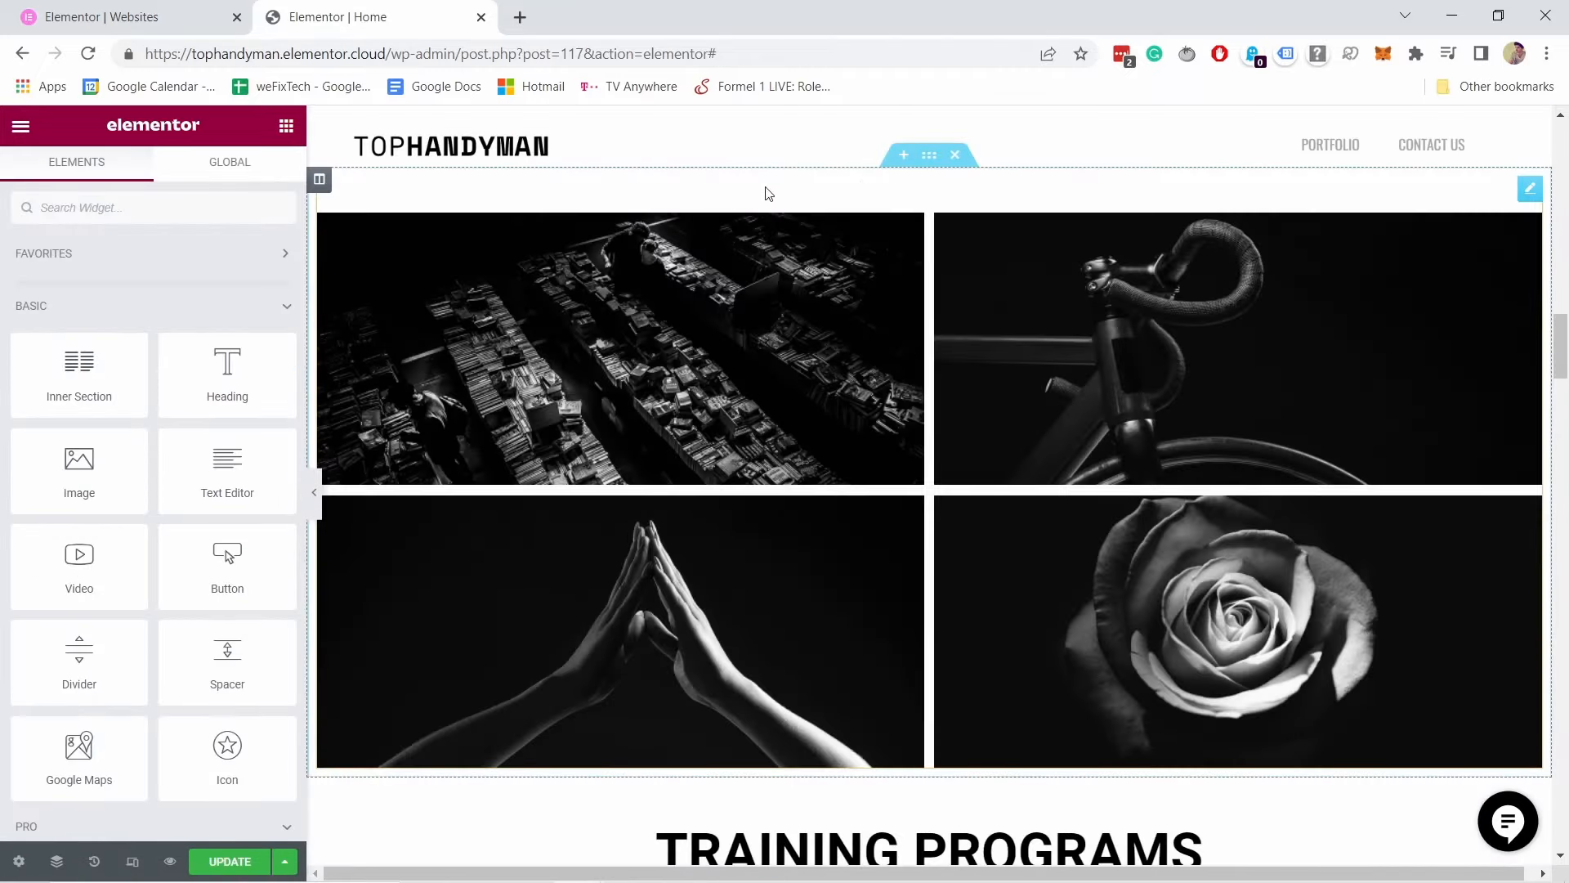
Step: Open the gallery above Training Programs for editing and remove its first image, the book tables
{"action": "right_click", "coordinate": [823, 193]}
{"action": "left_click", "coordinate": [848, 211]}
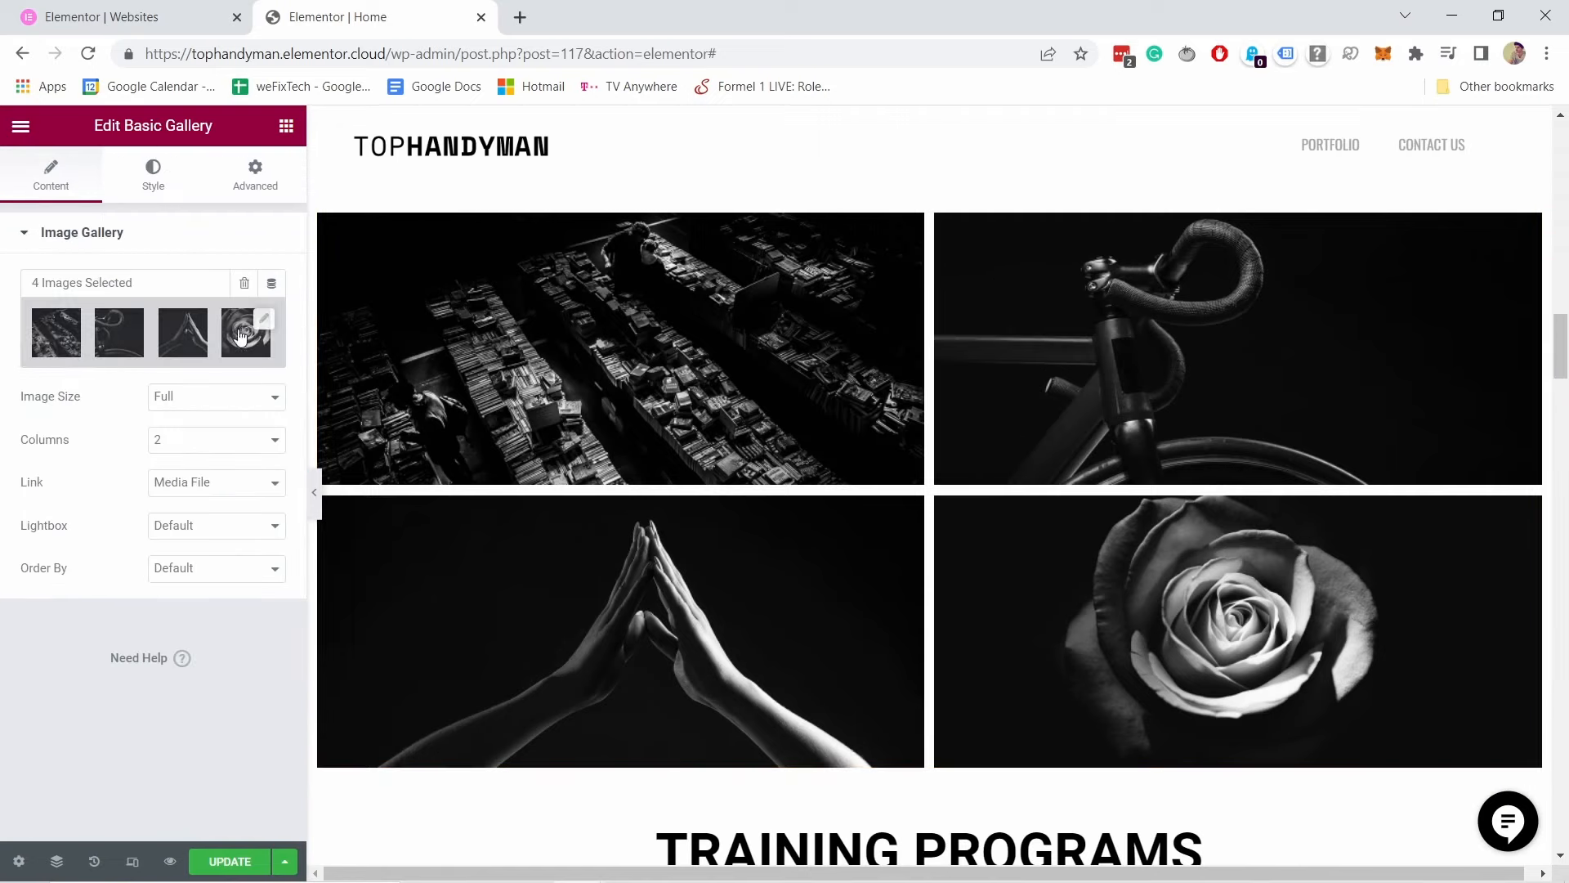
{"action": "left_click", "coordinate": [54, 335]}
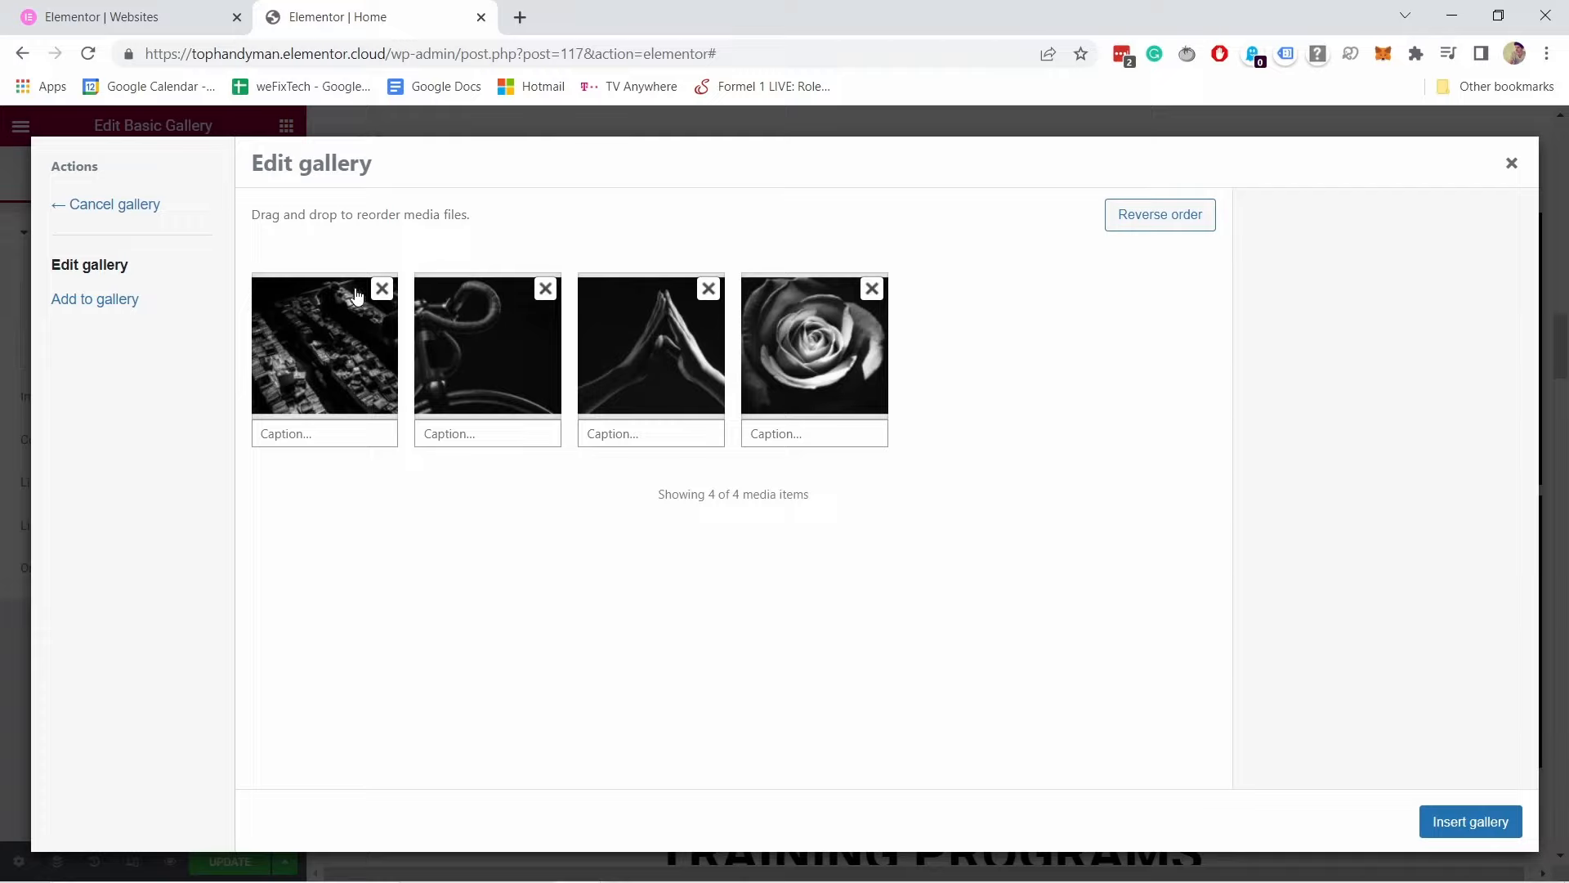
{"action": "left_click", "coordinate": [380, 289]}
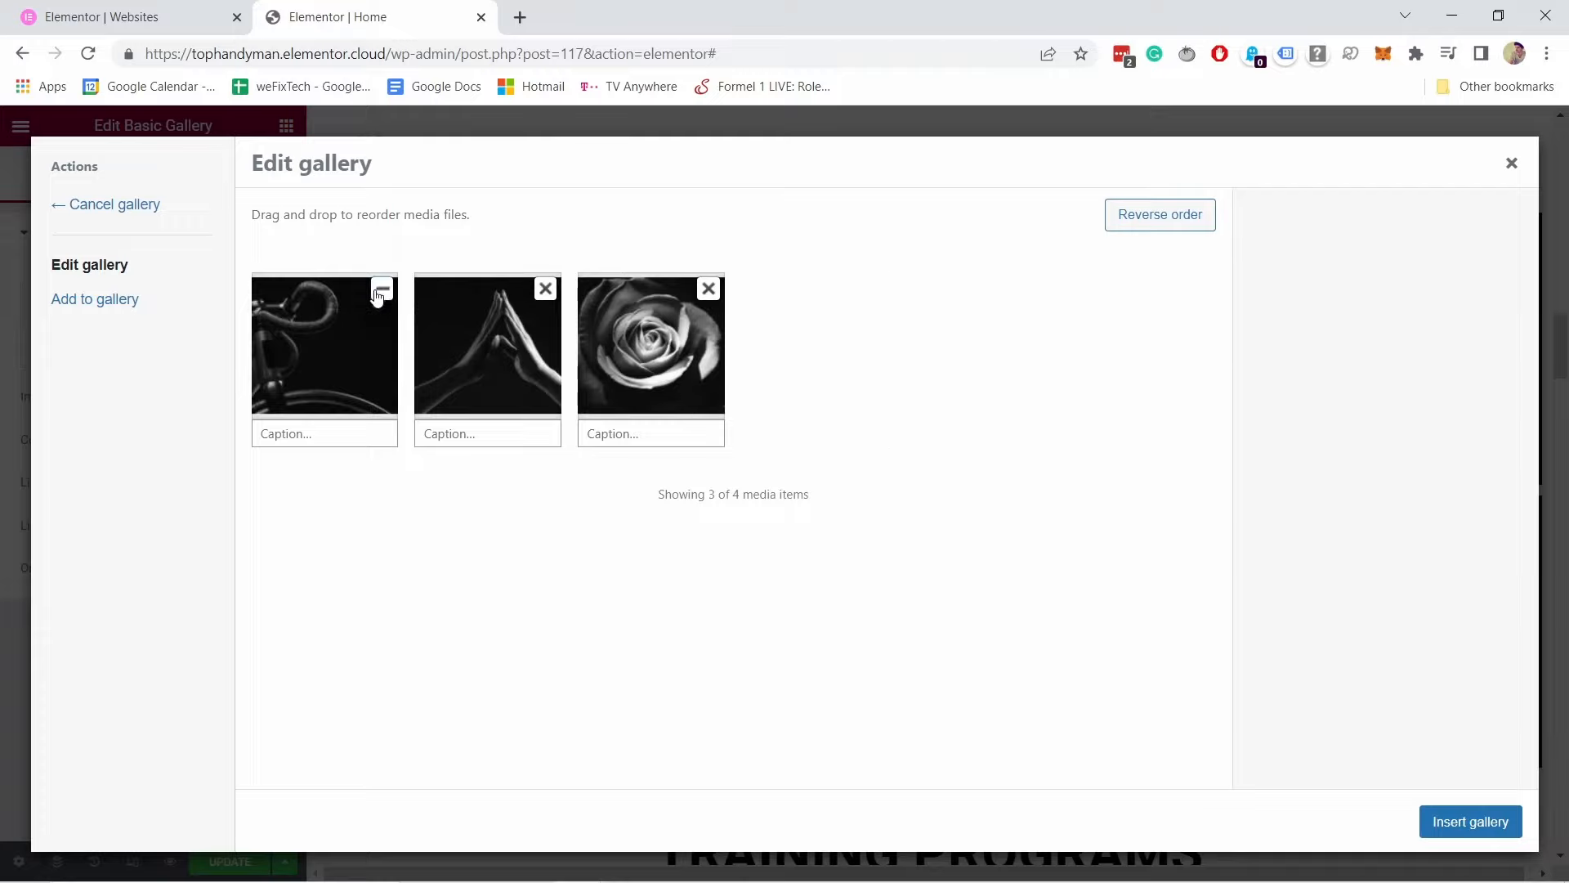
Step: Add team_member6.jpg from the media library as the gallery's first image, insert the gallery and update the page
{"action": "left_click", "coordinate": [129, 302]}
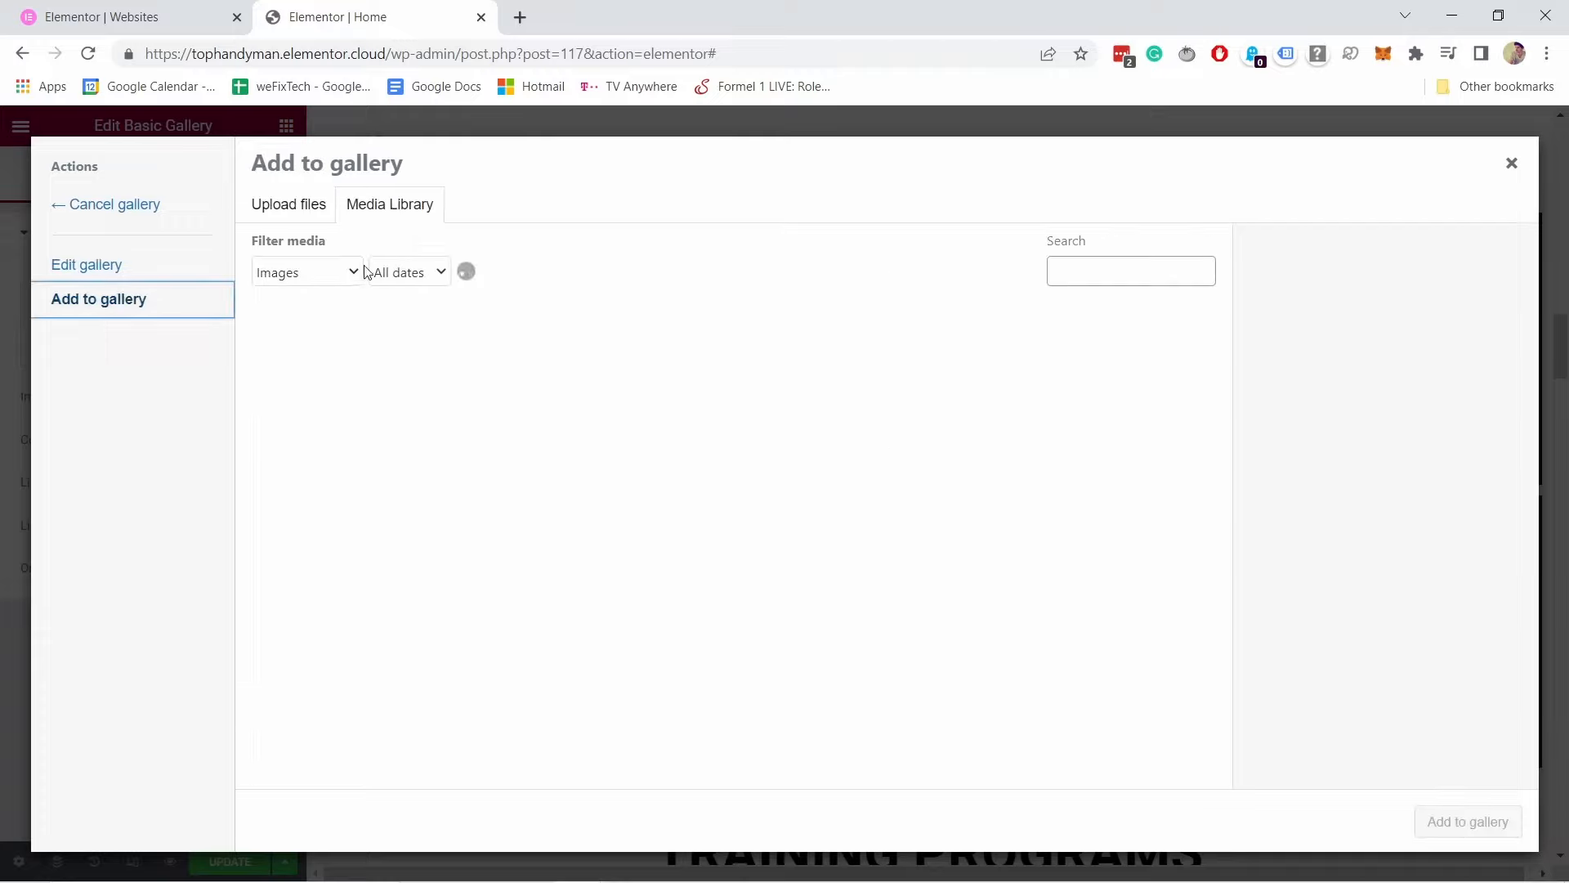
{"action": "left_click", "coordinate": [1175, 566]}
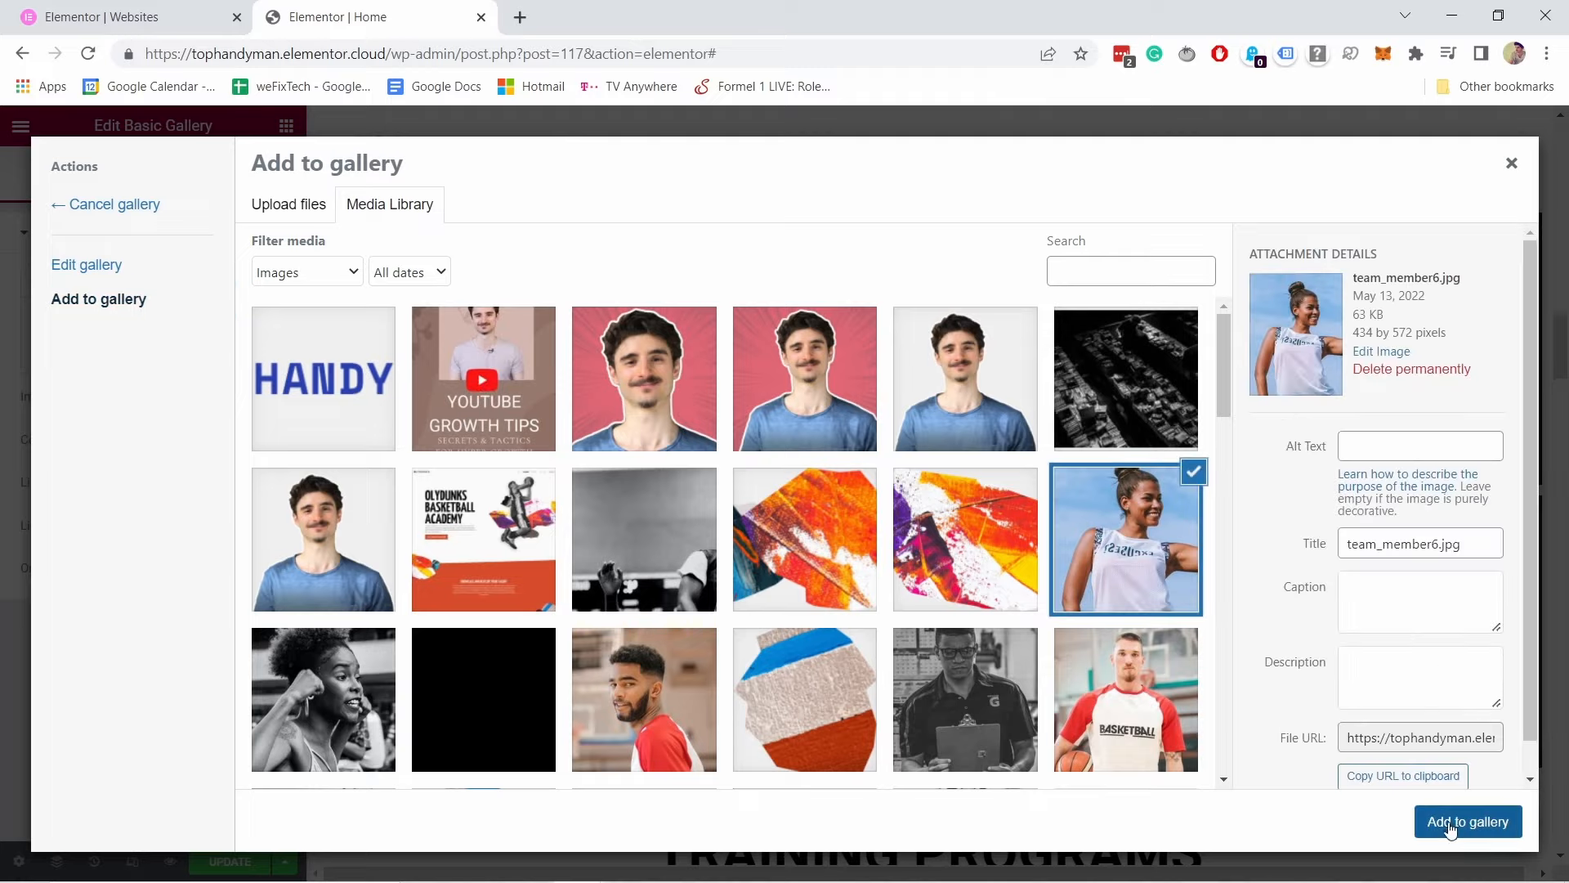
{"action": "left_click", "coordinate": [1451, 829]}
{"action": "left_click_drag", "start_coordinate": [832, 375], "coordinate": [335, 367]}
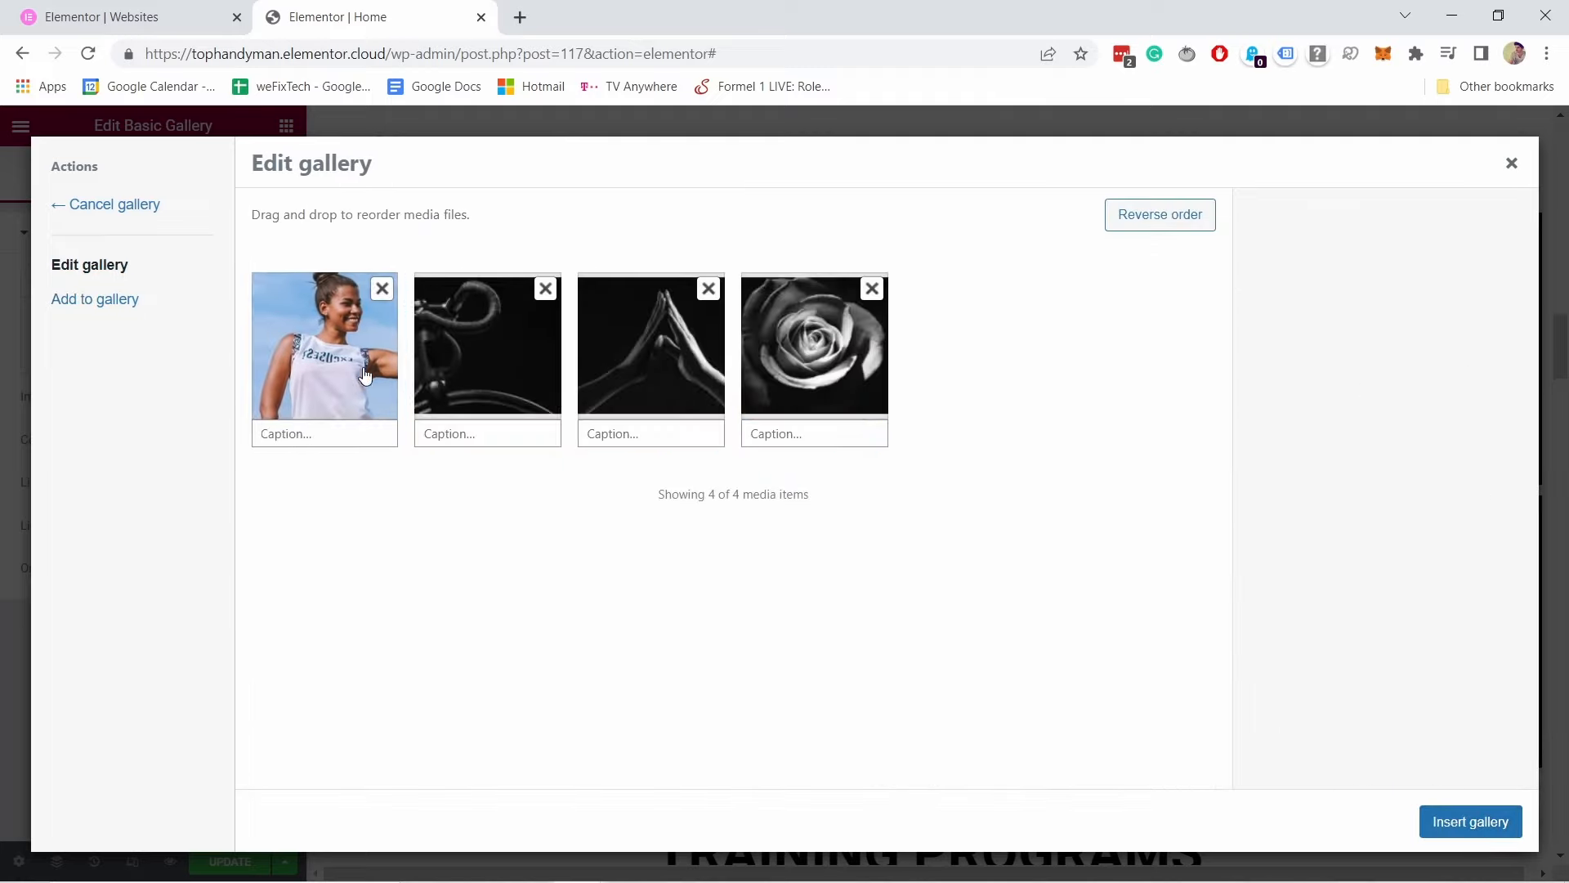
{"action": "left_click", "coordinate": [1452, 829]}
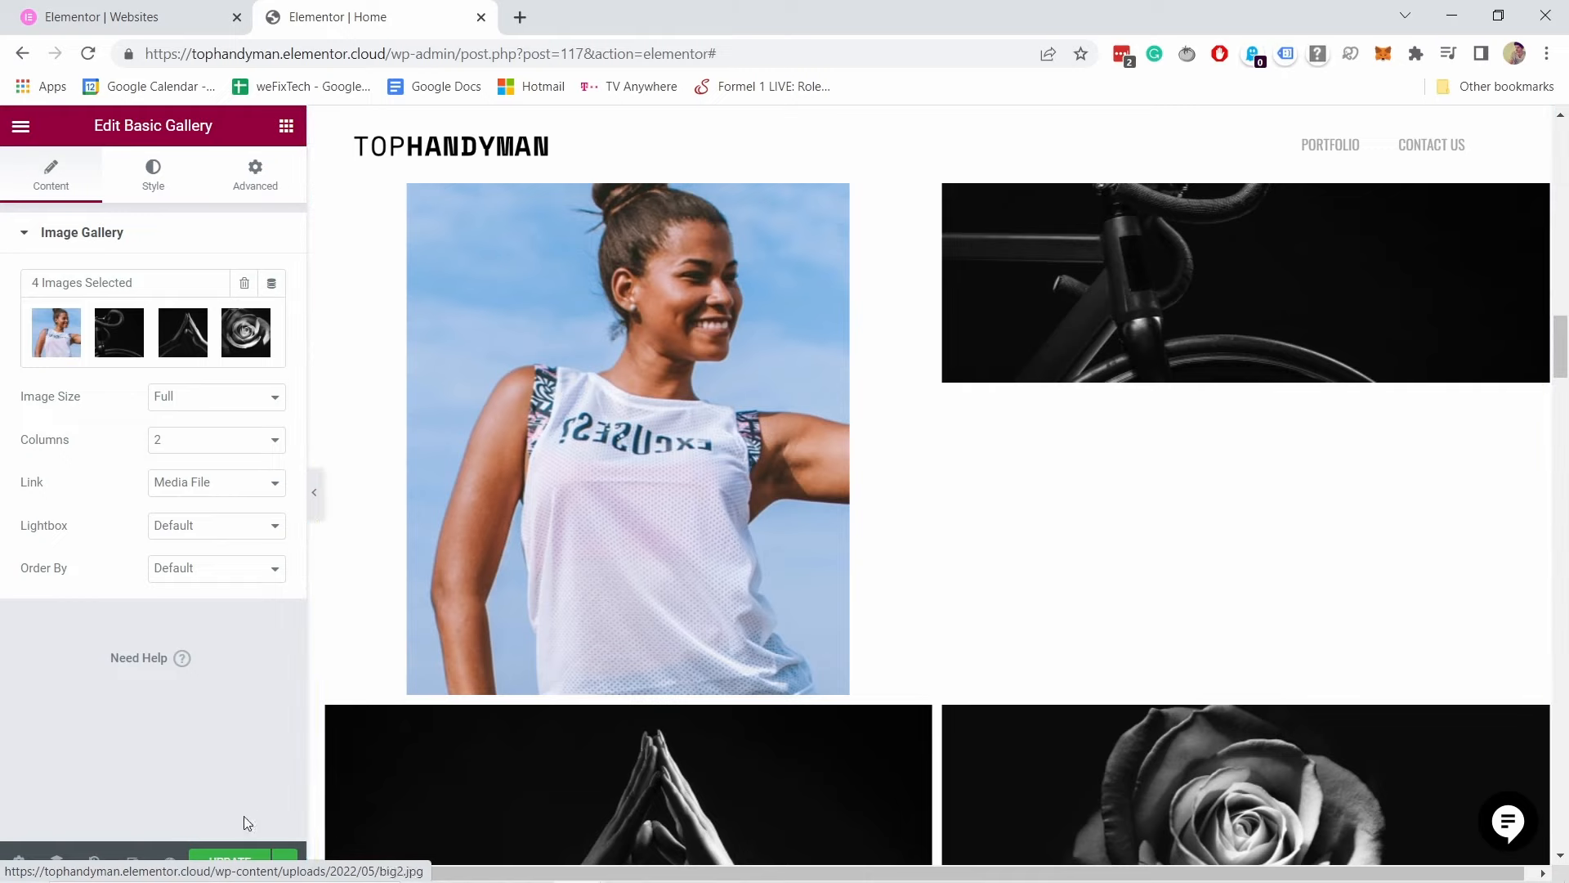
{"action": "left_click", "coordinate": [229, 859]}
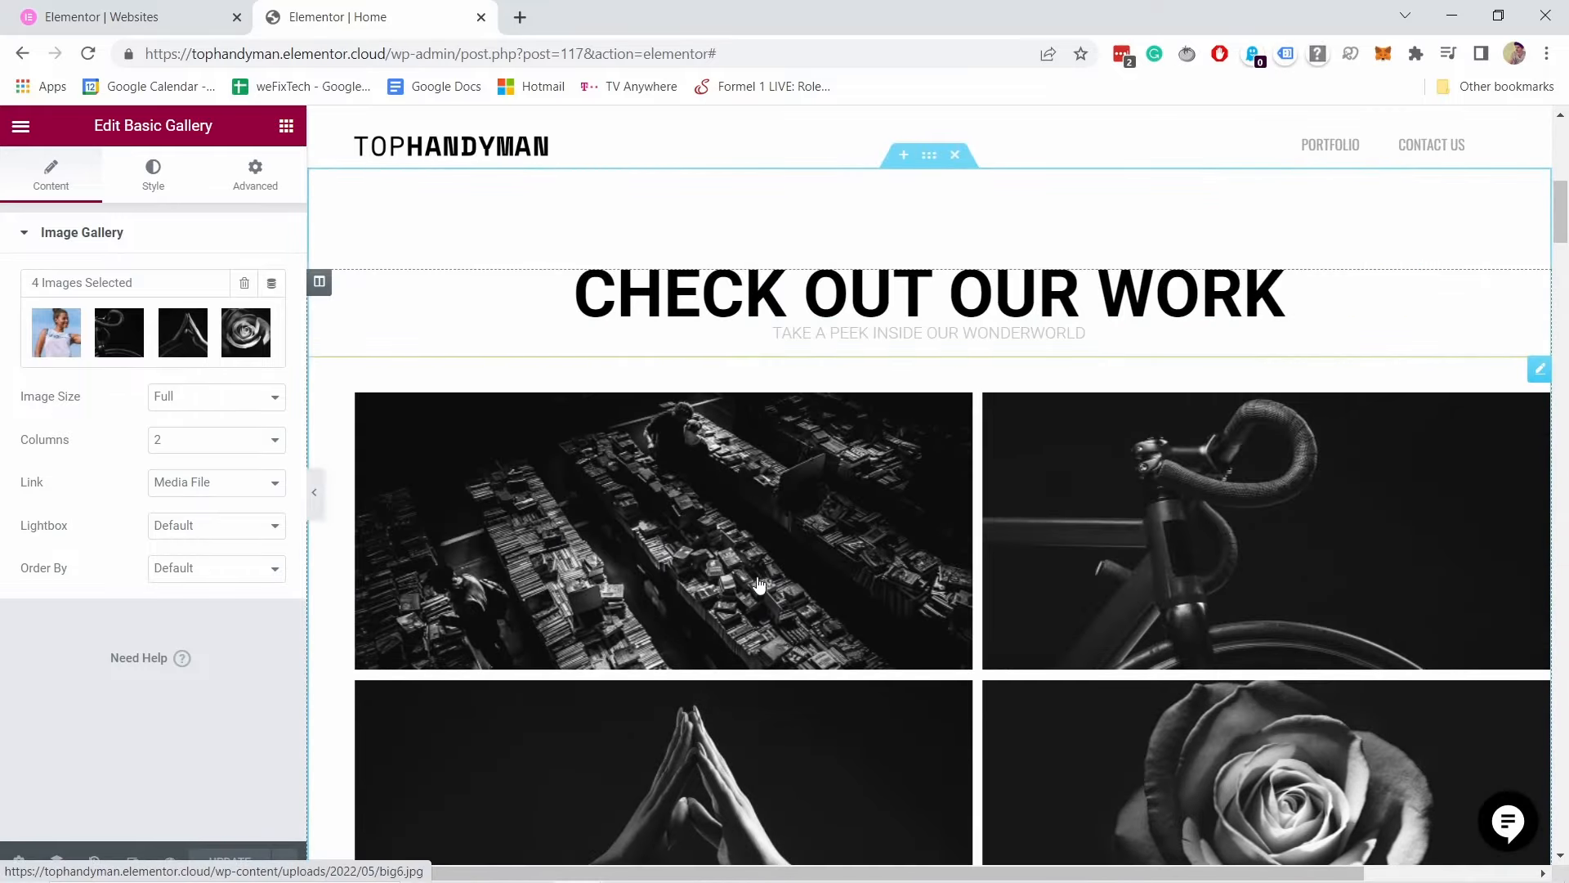
Step: Reload the Home page editor and check the first image in both instances of the global gallery
{"action": "left_click", "coordinate": [764, 51]}
{"action": "key", "text": "Return"}
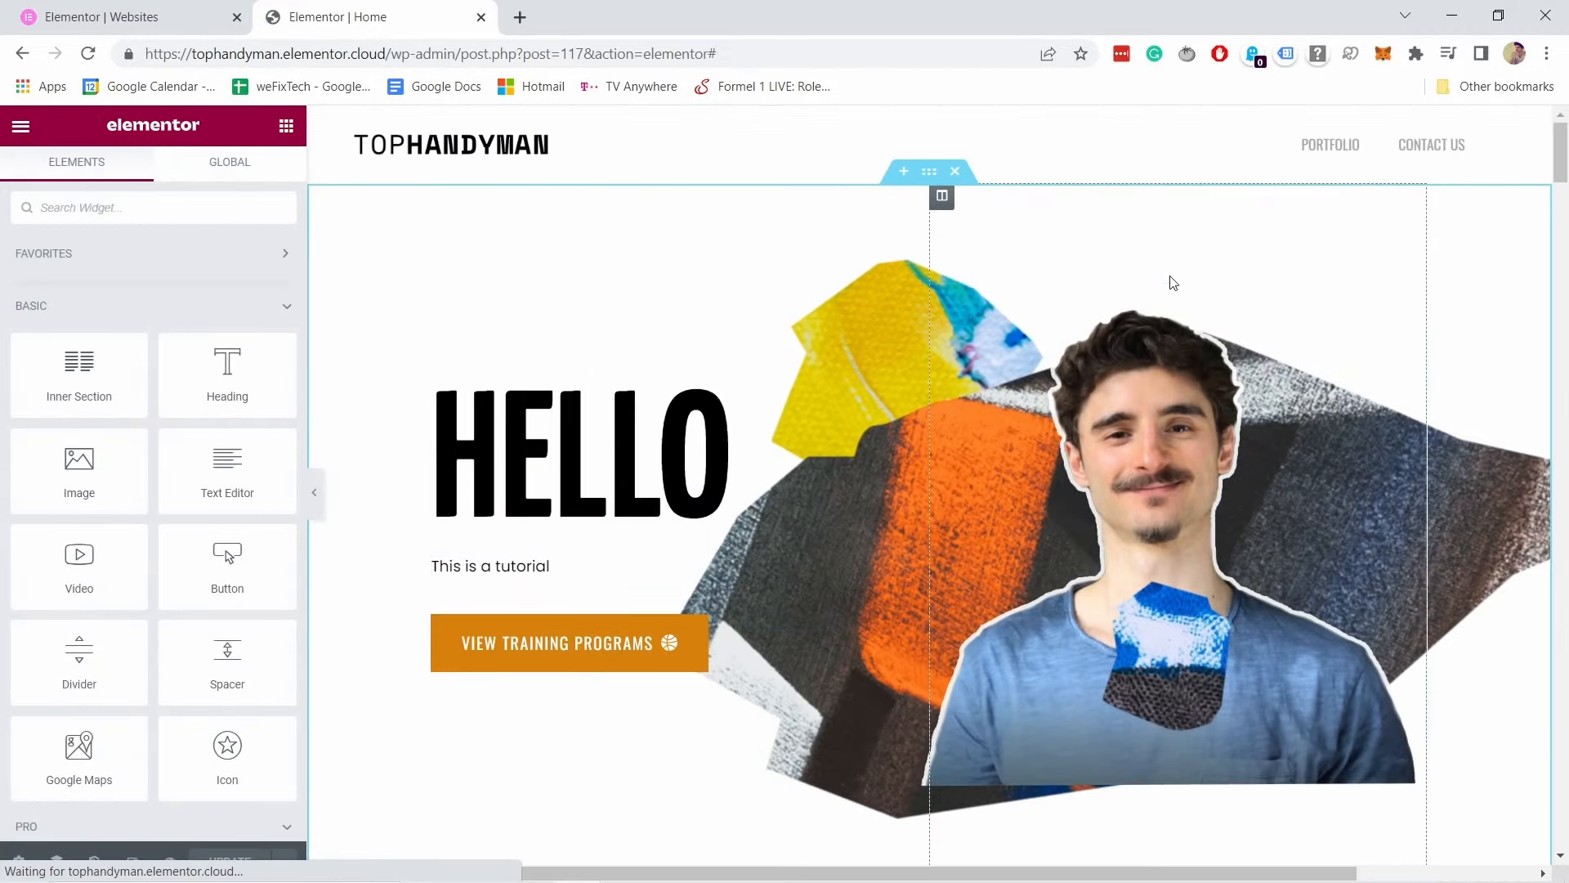
{"action": "scroll", "coordinate": [704, 182], "scroll_direction": "down", "scroll_amount": 10}
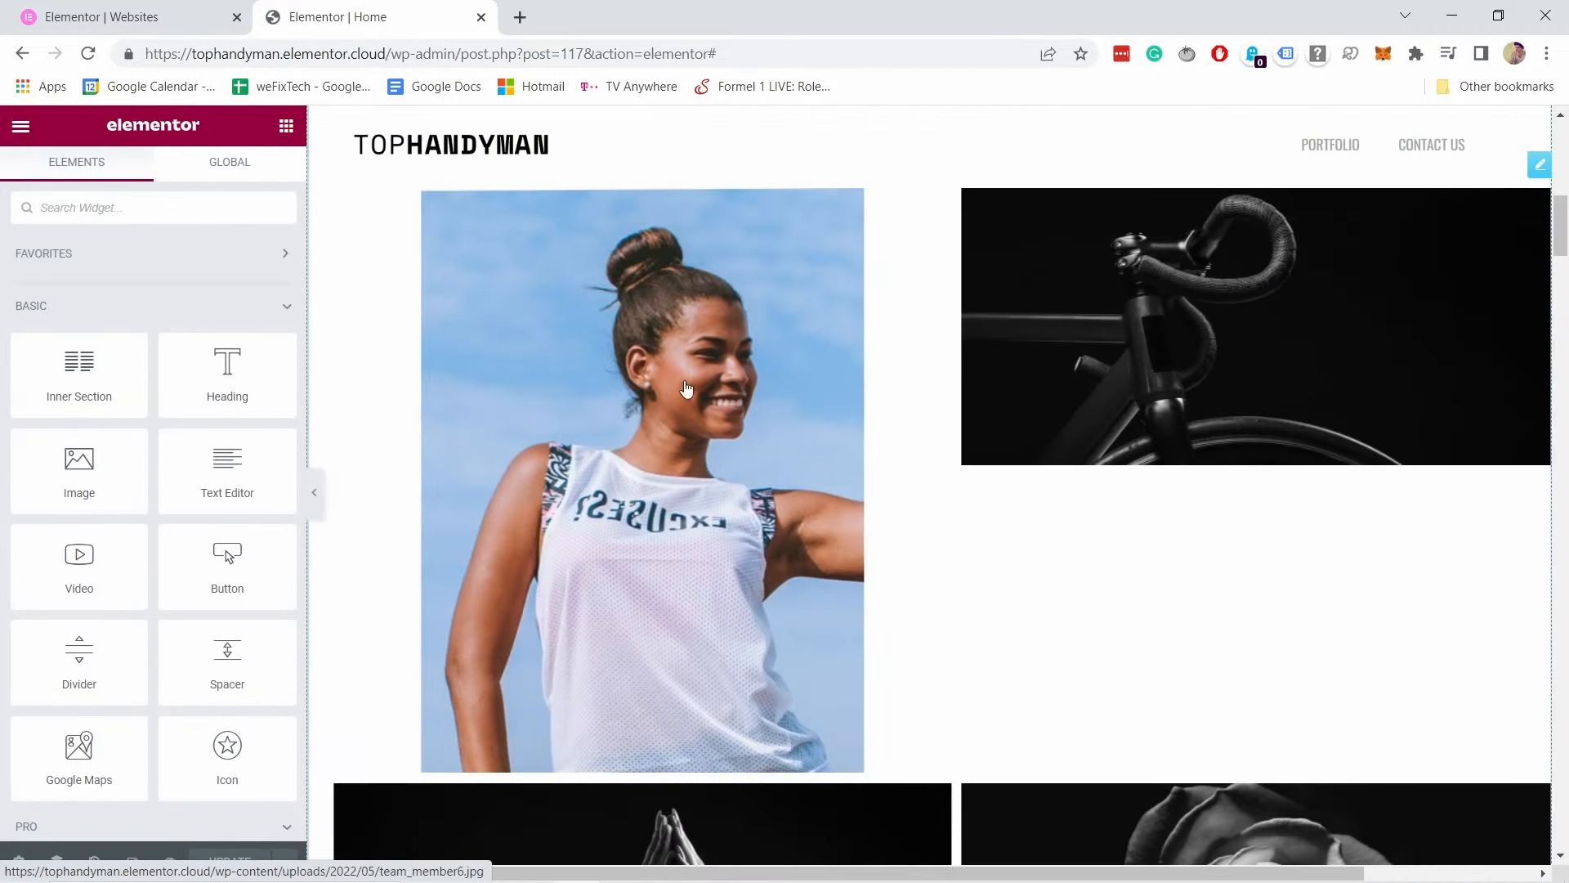
{"action": "scroll", "coordinate": [626, 364], "scroll_direction": "up", "scroll_amount": 1}
{"action": "scroll", "coordinate": [679, 311], "scroll_direction": "down", "scroll_amount": 9}
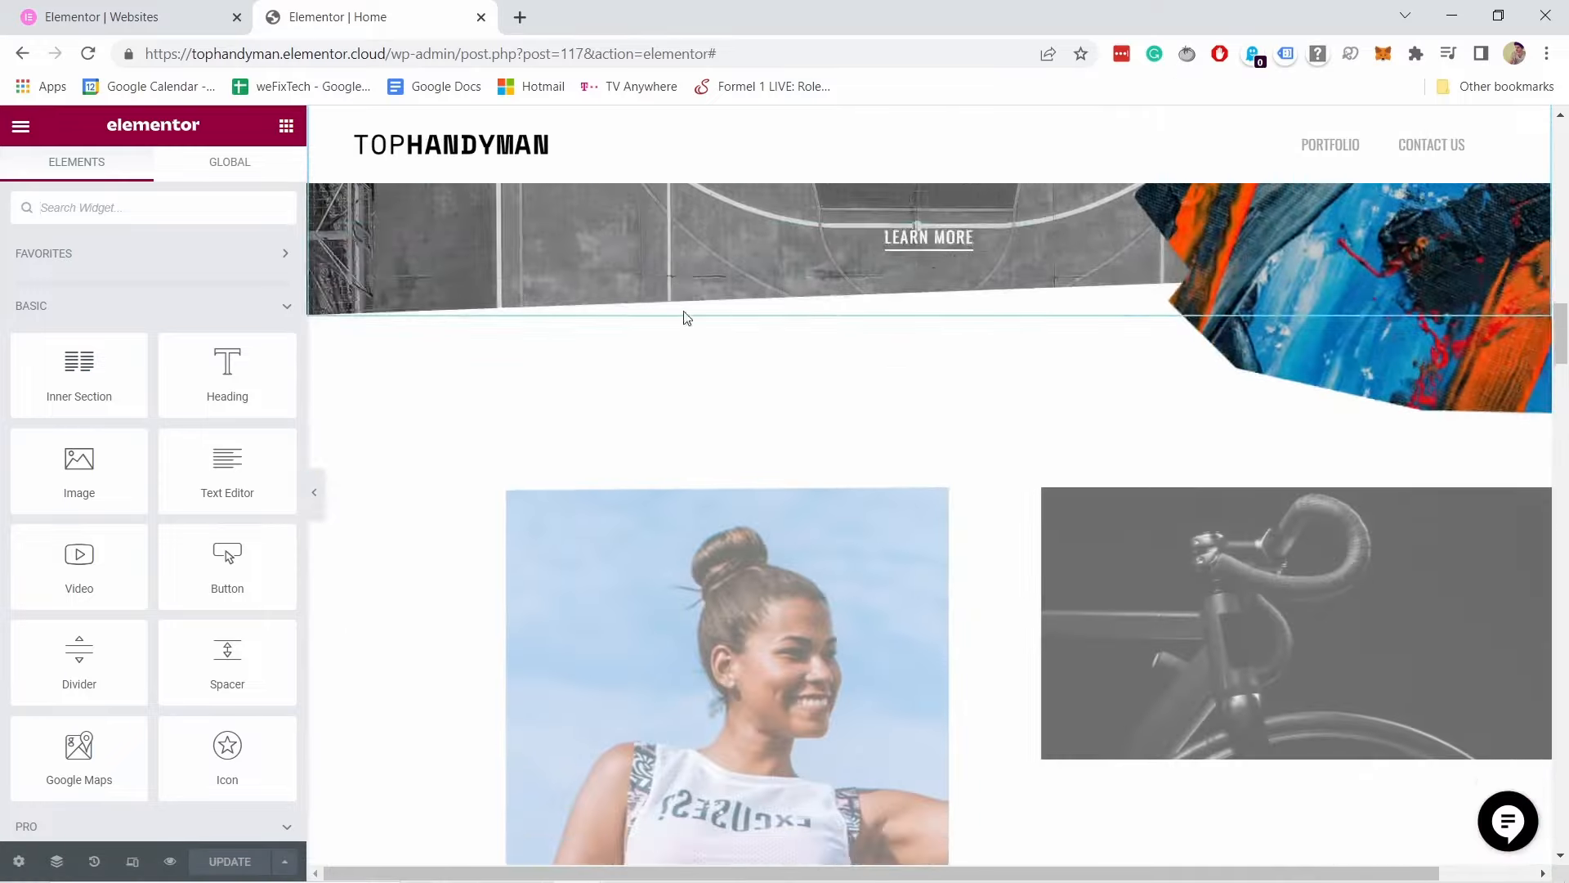
{"action": "scroll", "coordinate": [898, 514], "scroll_direction": "down", "scroll_amount": 4}
{"action": "scroll", "coordinate": [875, 291], "scroll_direction": "up", "scroll_amount": 7}
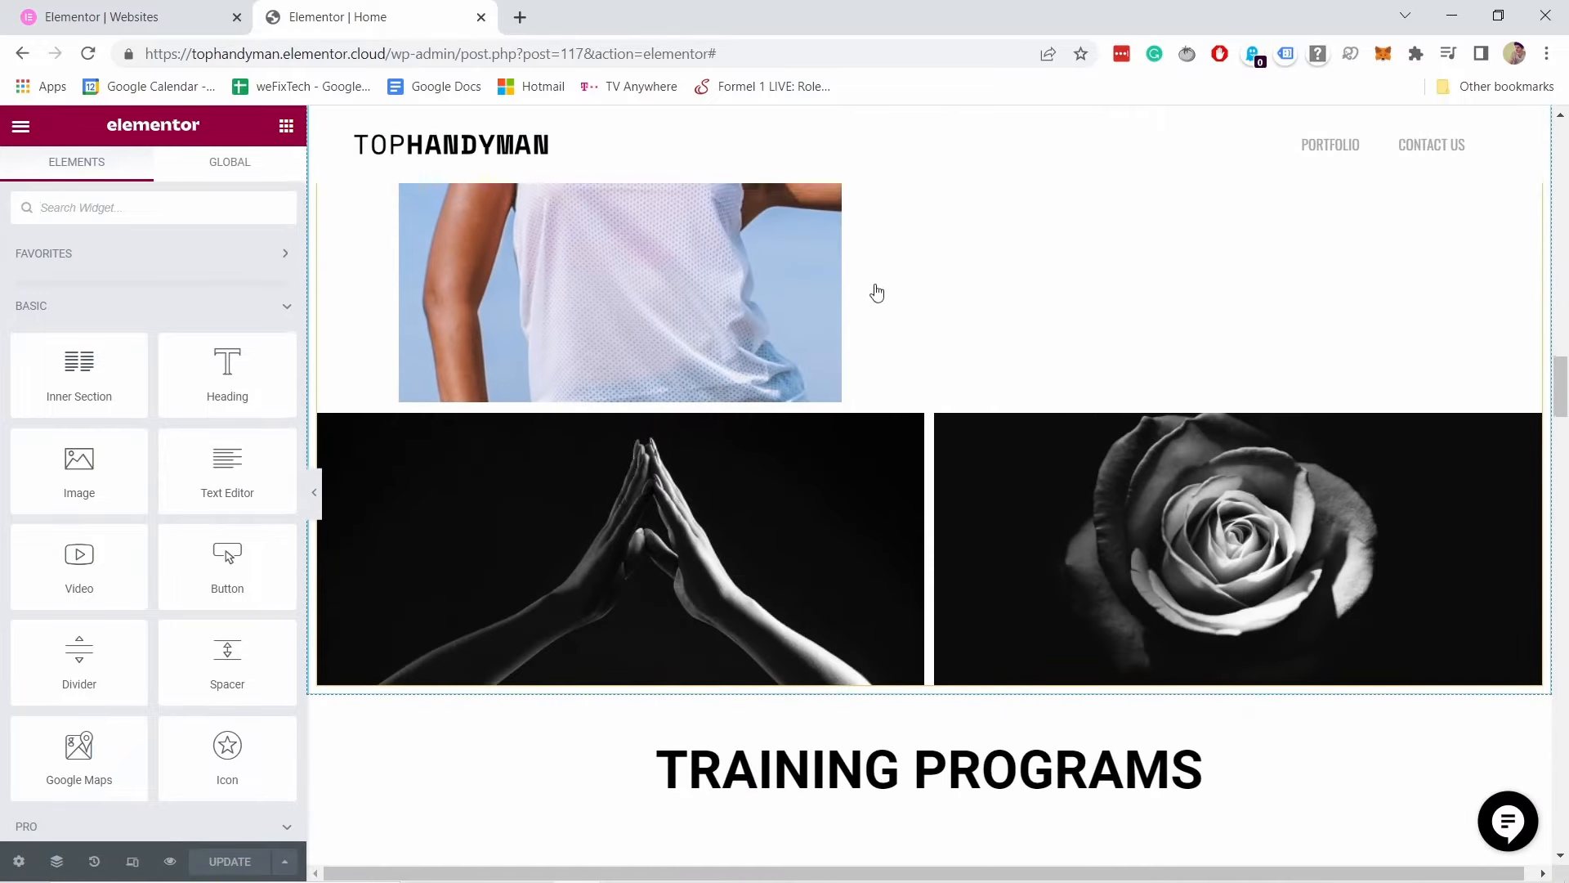
{"action": "scroll", "coordinate": [1030, 515], "scroll_direction": "down", "scroll_amount": 2}
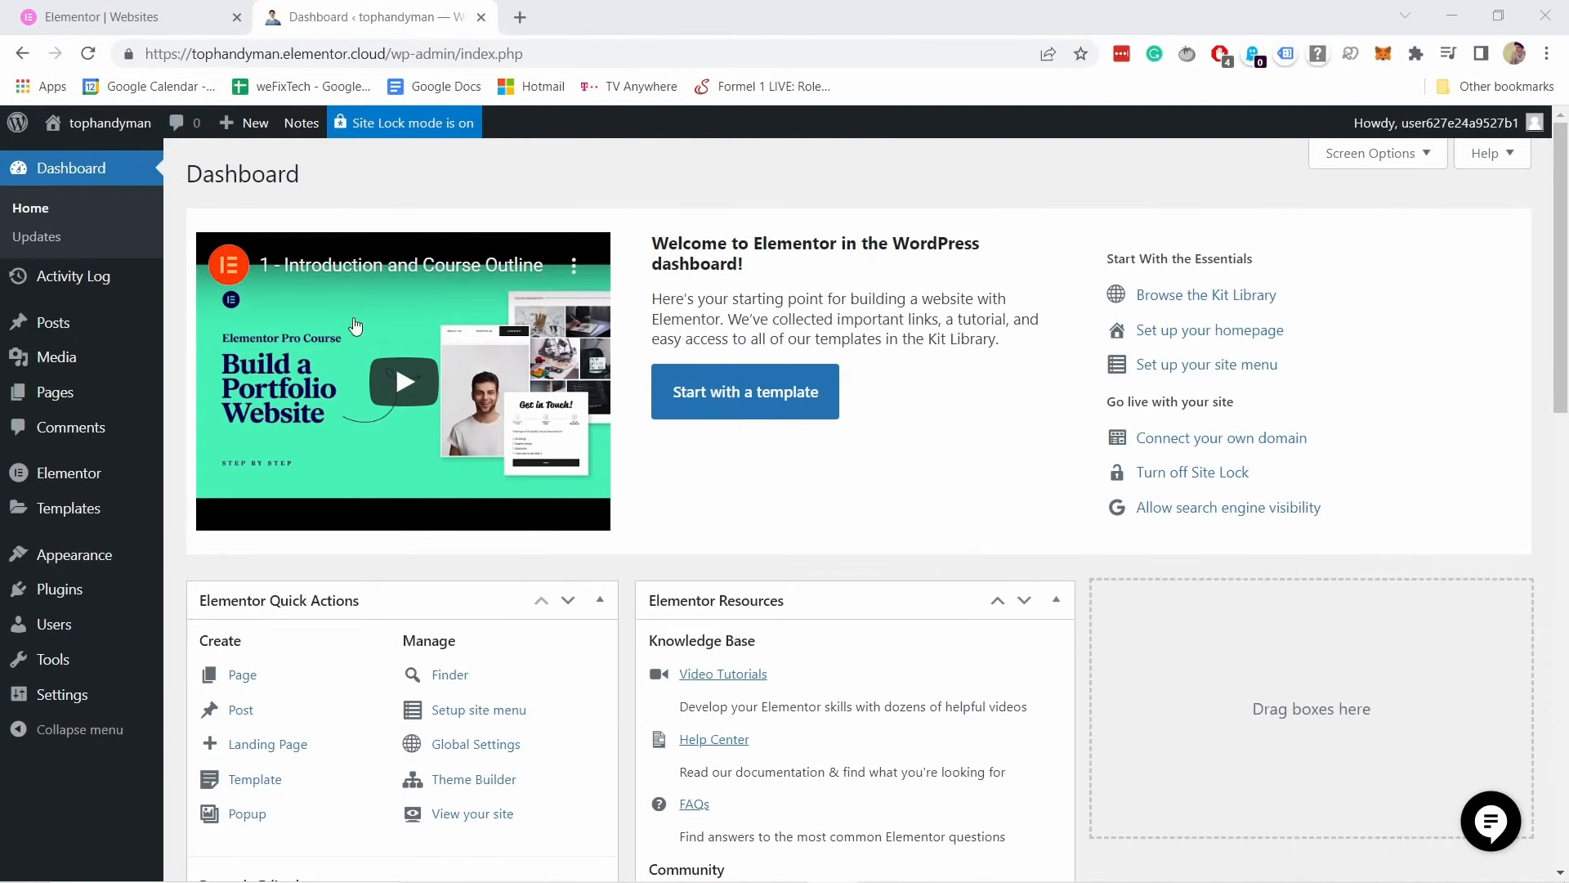
Step: Search the WordPress plugin directory for smush and install the reSmush.it image optimizer plugin
{"action": "mouse_move", "coordinate": [65, 589]}
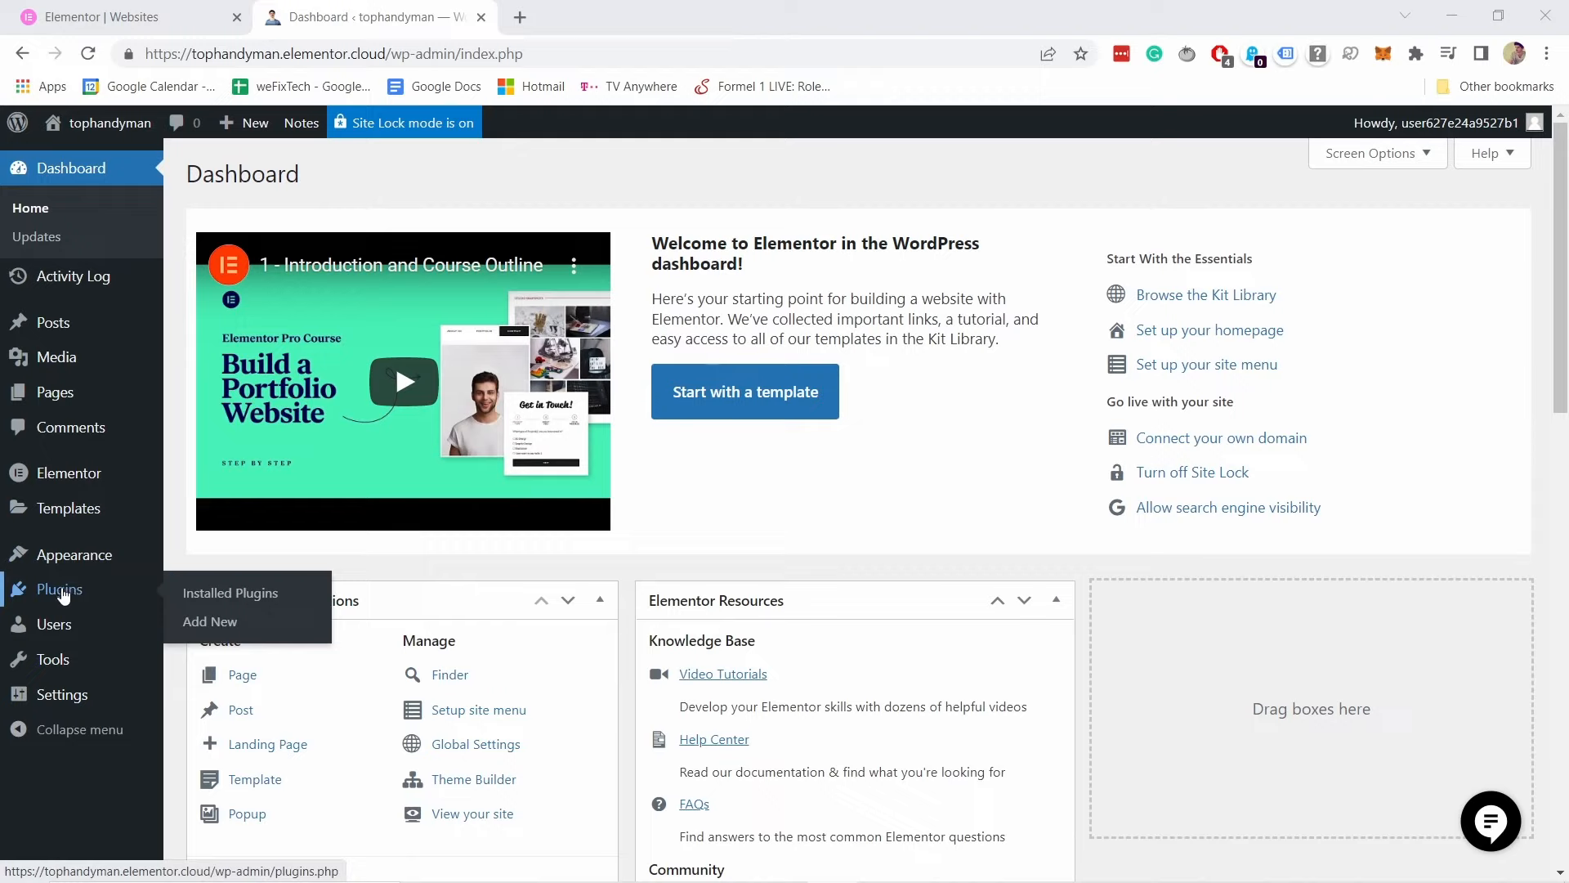
{"action": "left_click", "coordinate": [224, 624]}
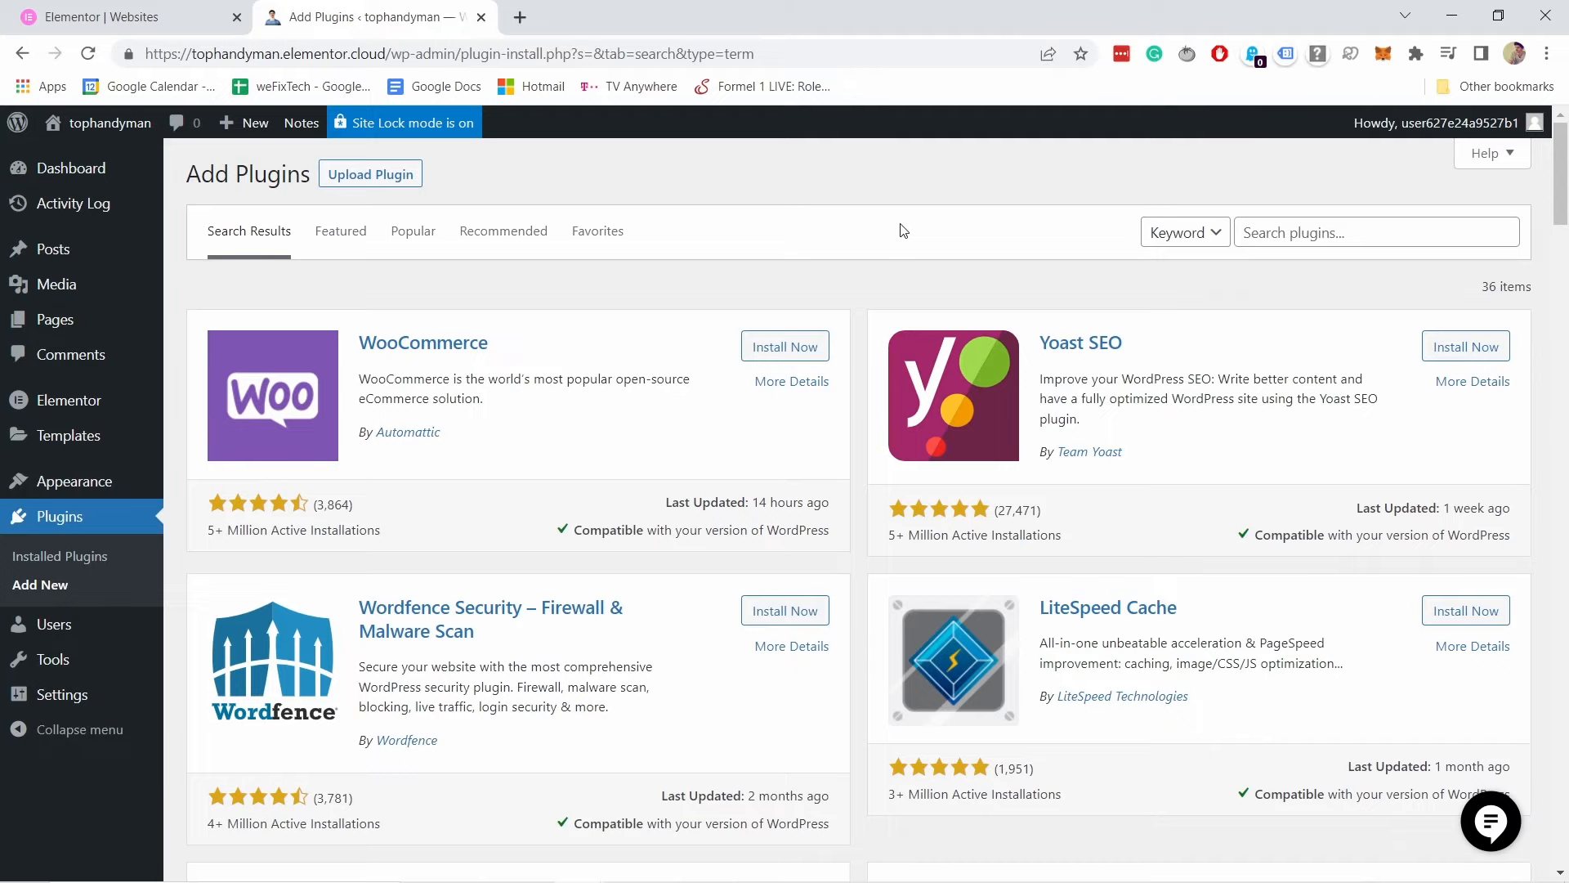
{"action": "left_click", "coordinate": [1312, 233]}
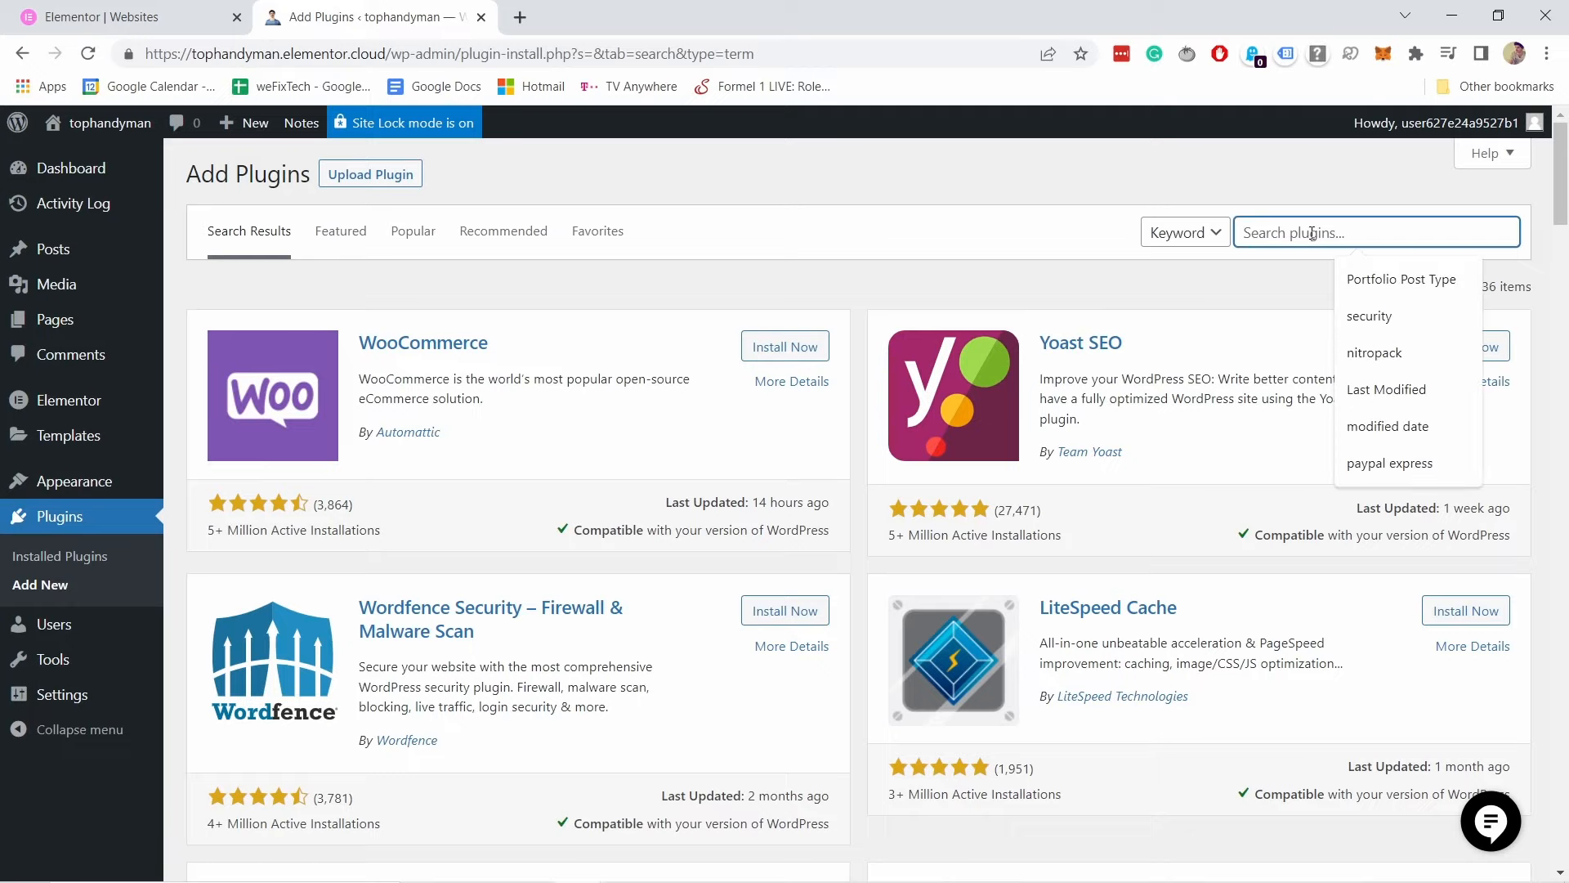
{"action": "type", "text": "smush"}
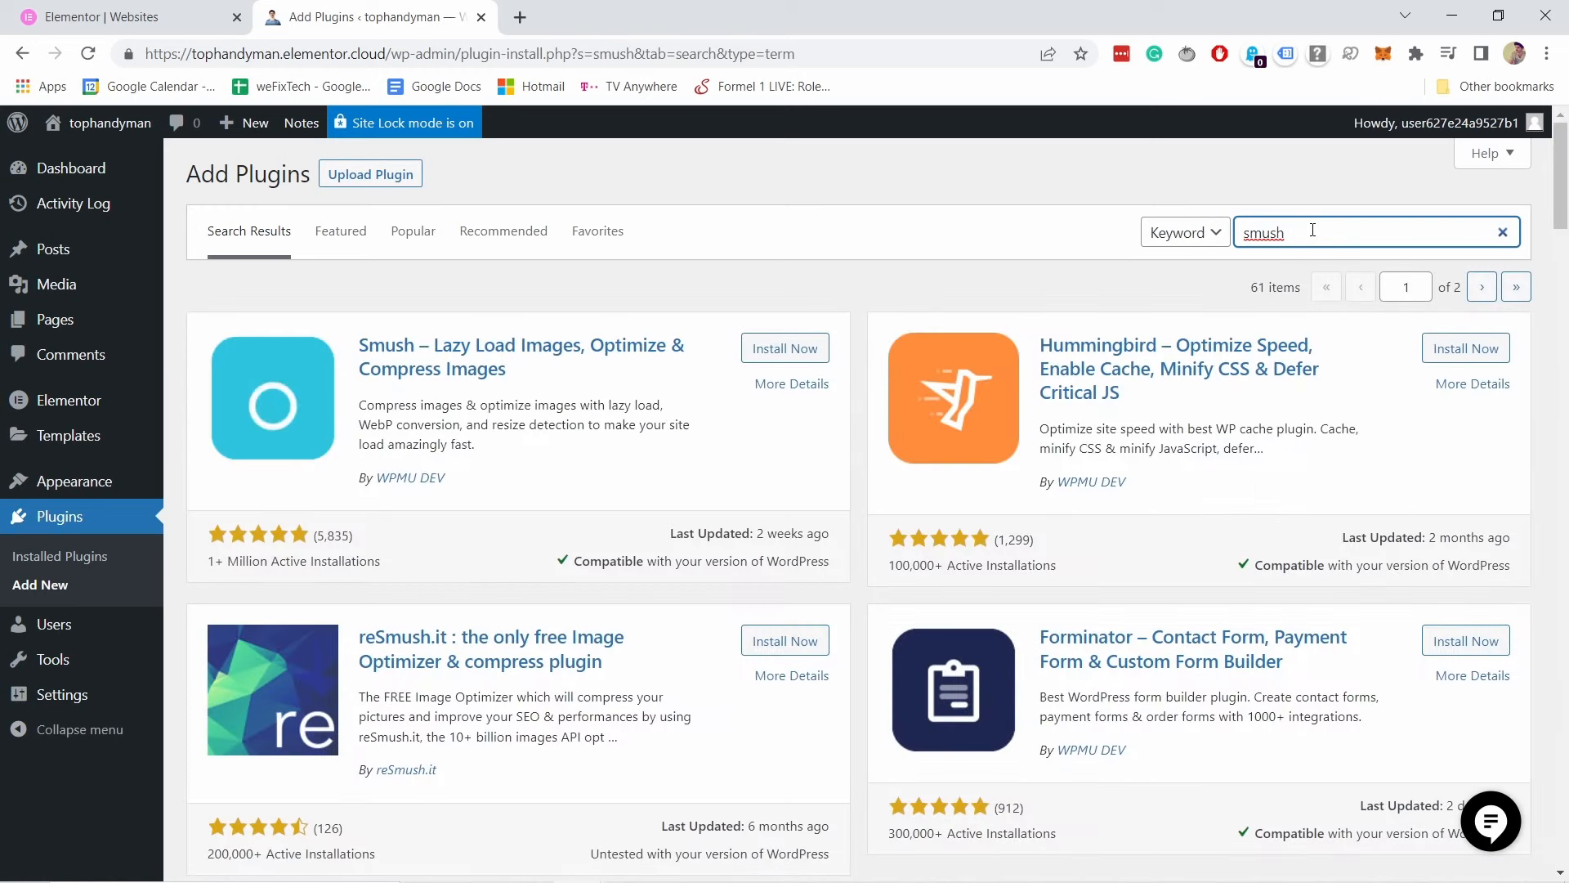
{"action": "scroll", "coordinate": [393, 510], "scroll_direction": "down", "scroll_amount": 1}
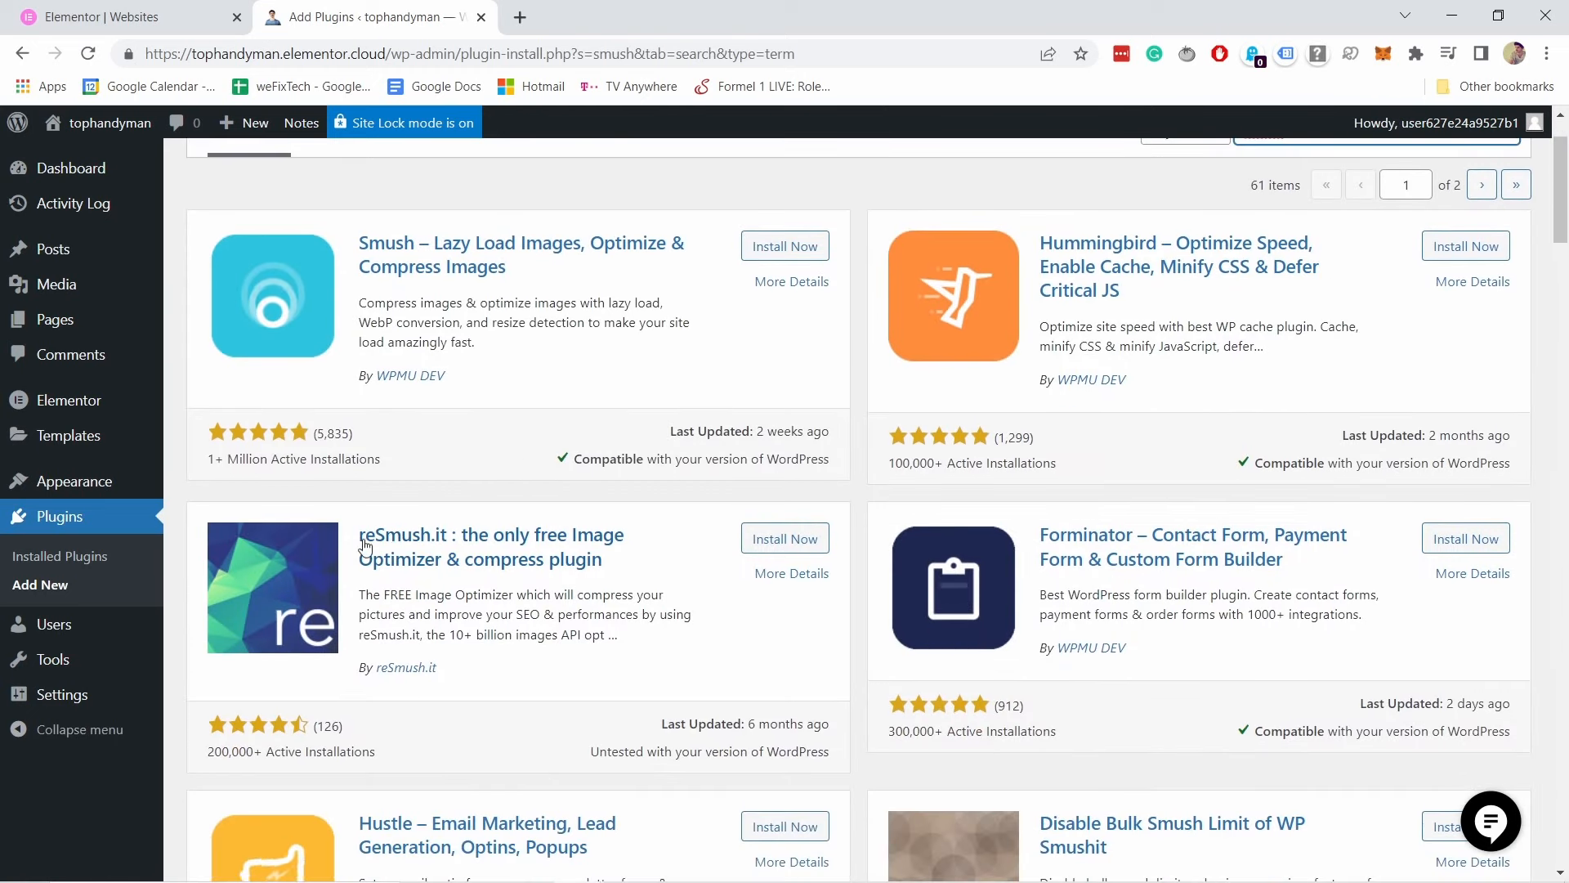
{"action": "left_click", "coordinate": [775, 546]}
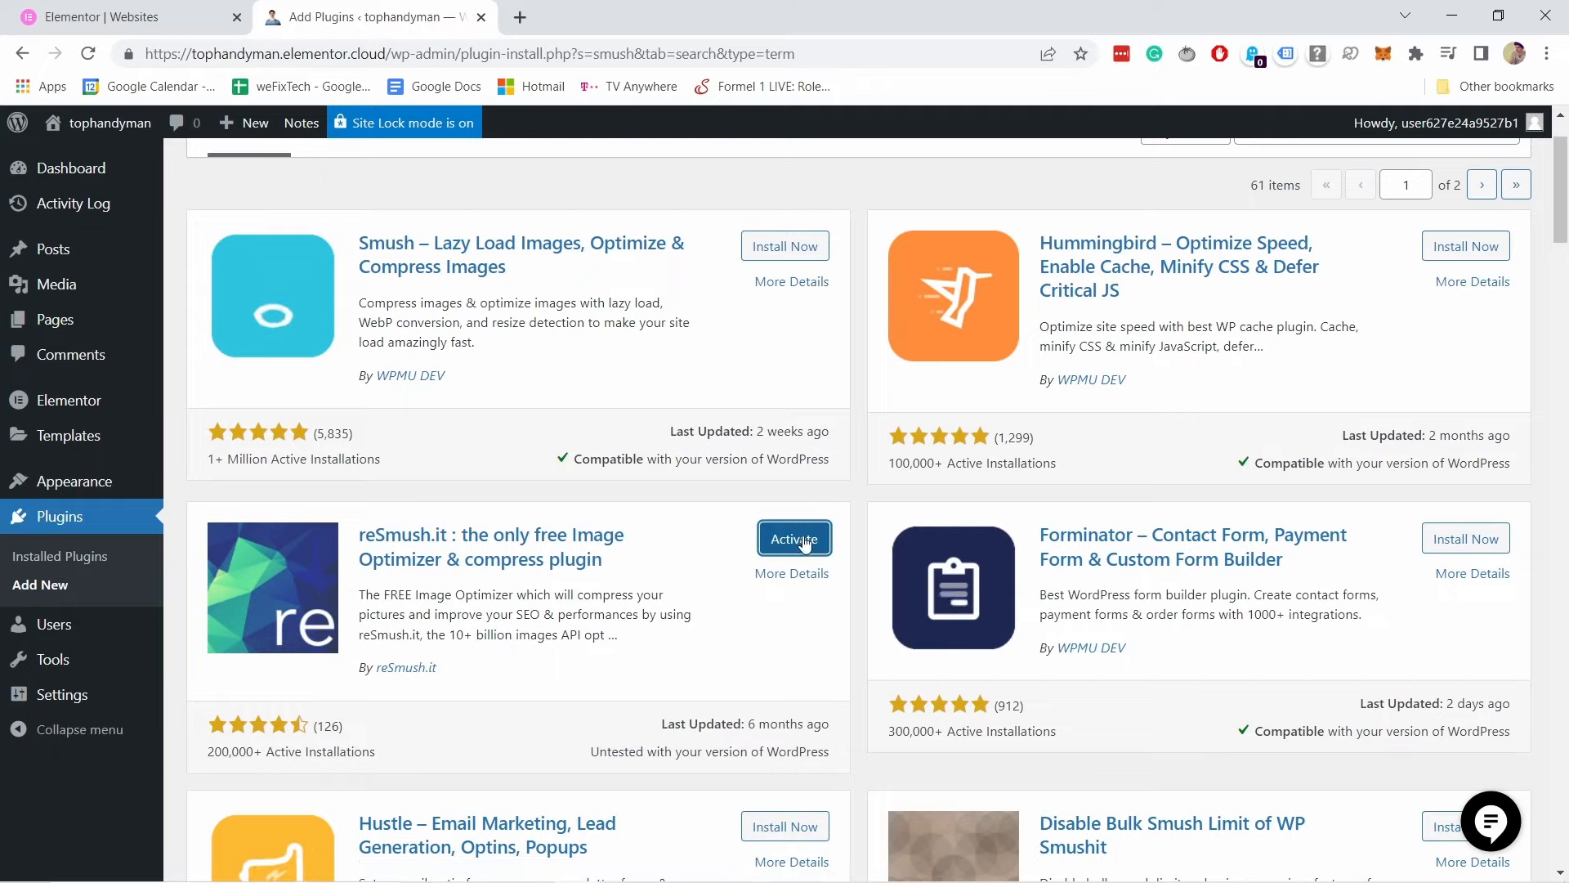
Step: Activate the reSmush.it Image Optimizer plugin and open its settings from the installed plugins
{"action": "left_click", "coordinate": [817, 540]}
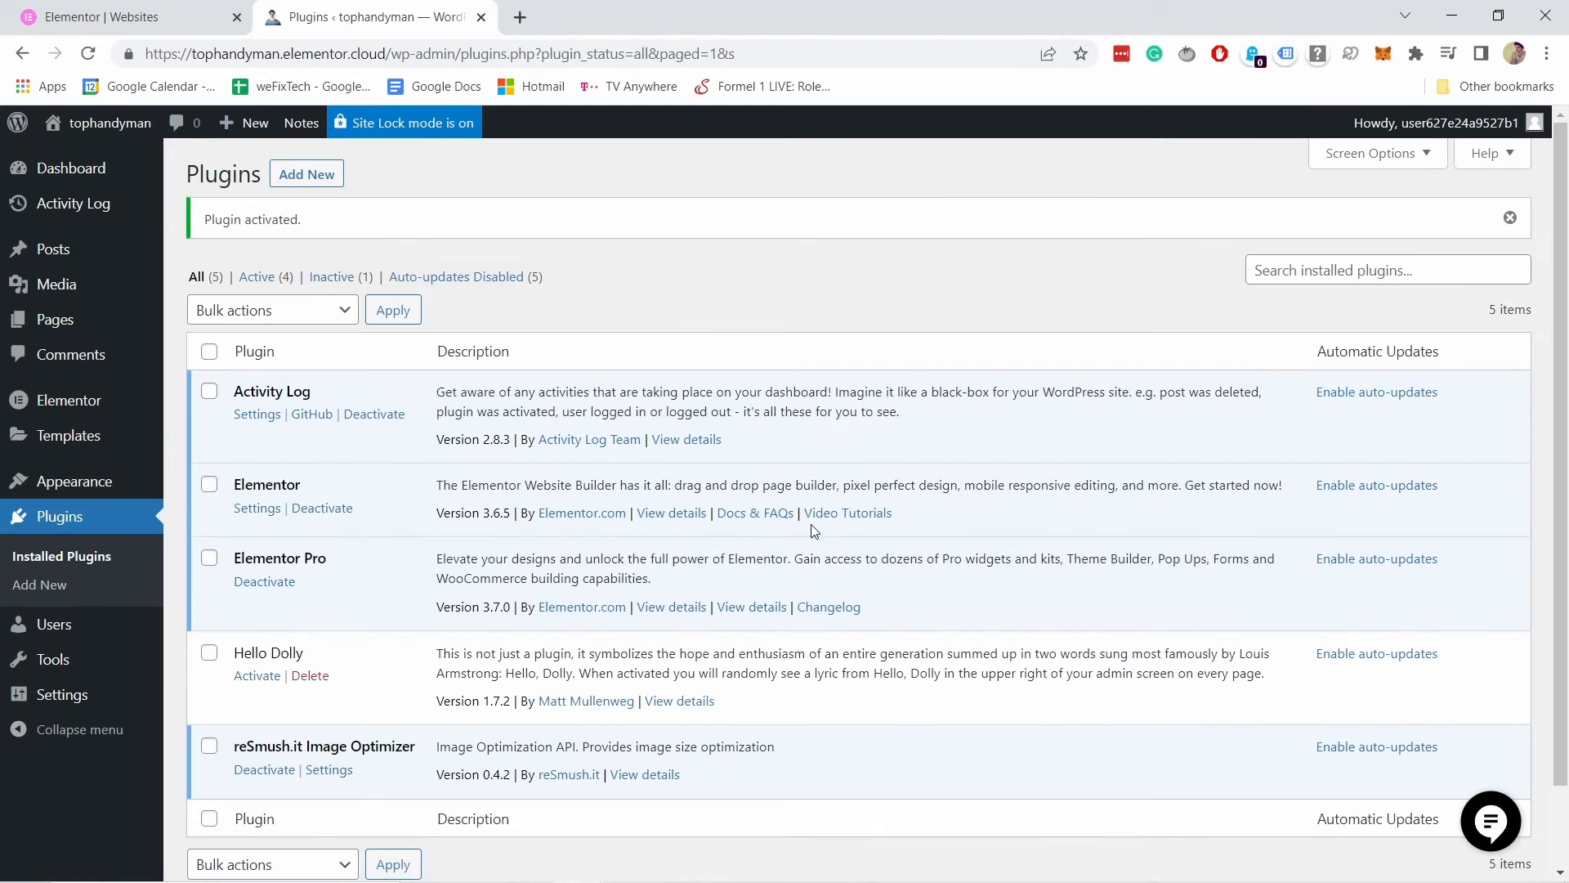
{"action": "scroll", "coordinate": [817, 539], "scroll_direction": "down", "scroll_amount": 2}
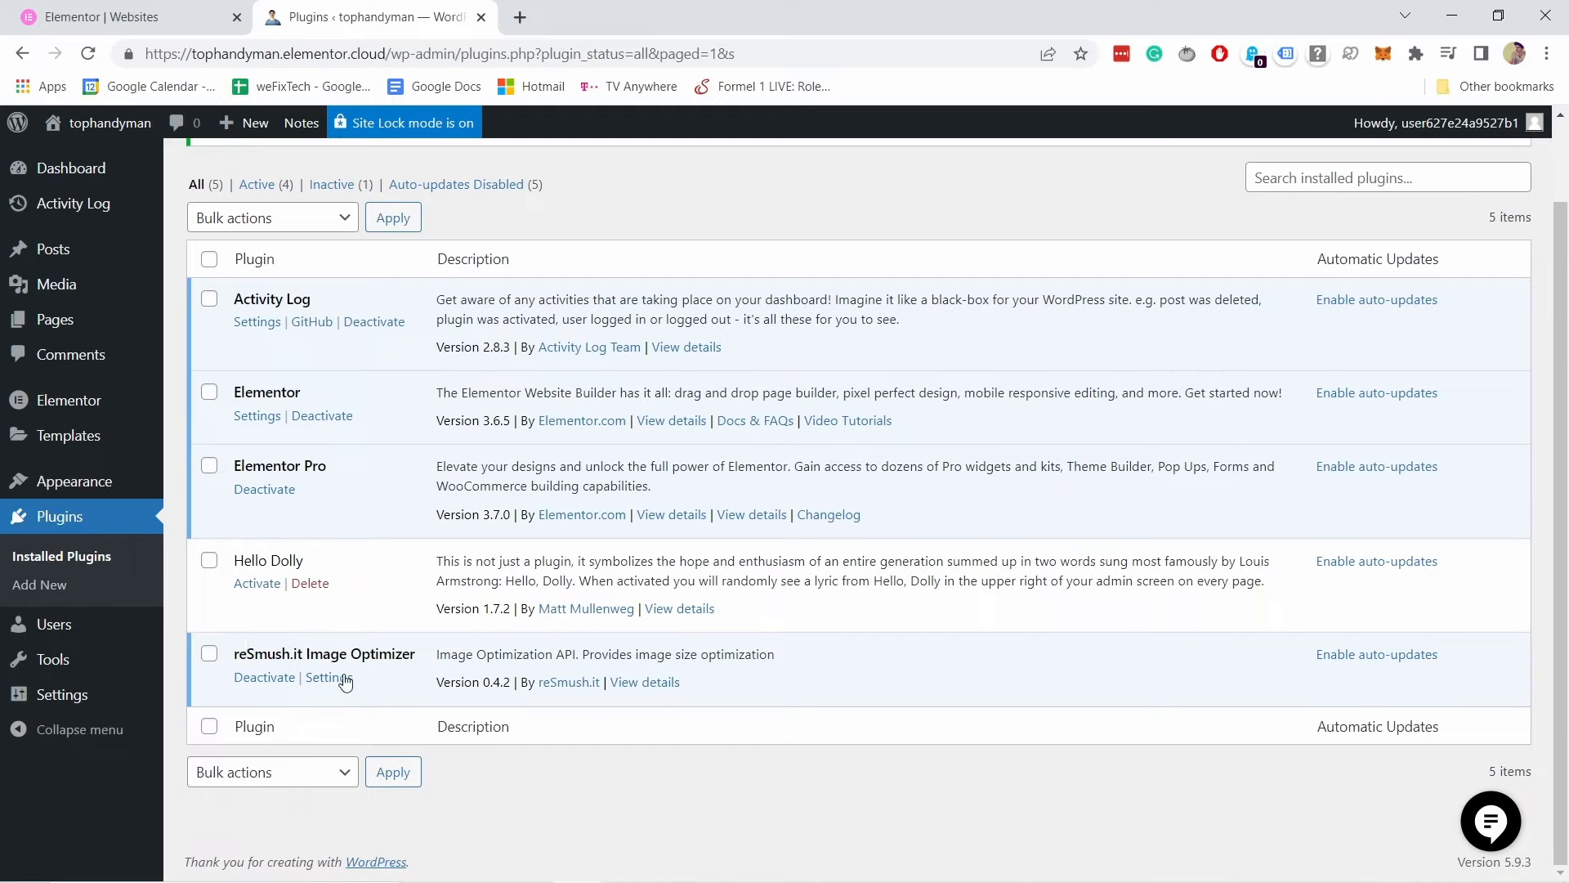
{"action": "left_click", "coordinate": [330, 678]}
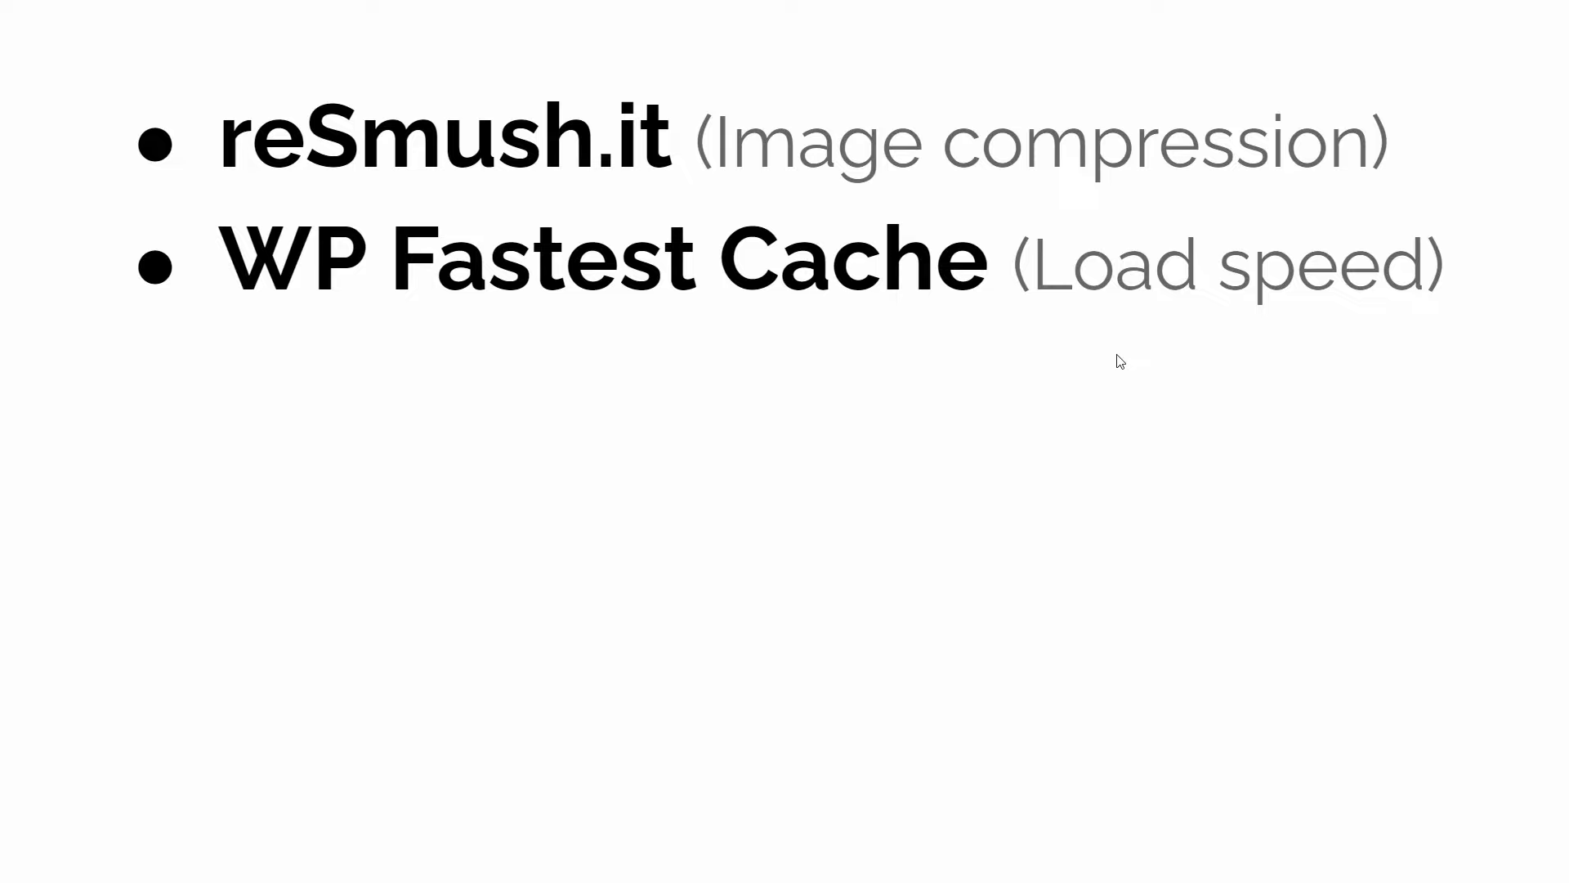
{"action": "left_click", "coordinate": [1118, 355]}
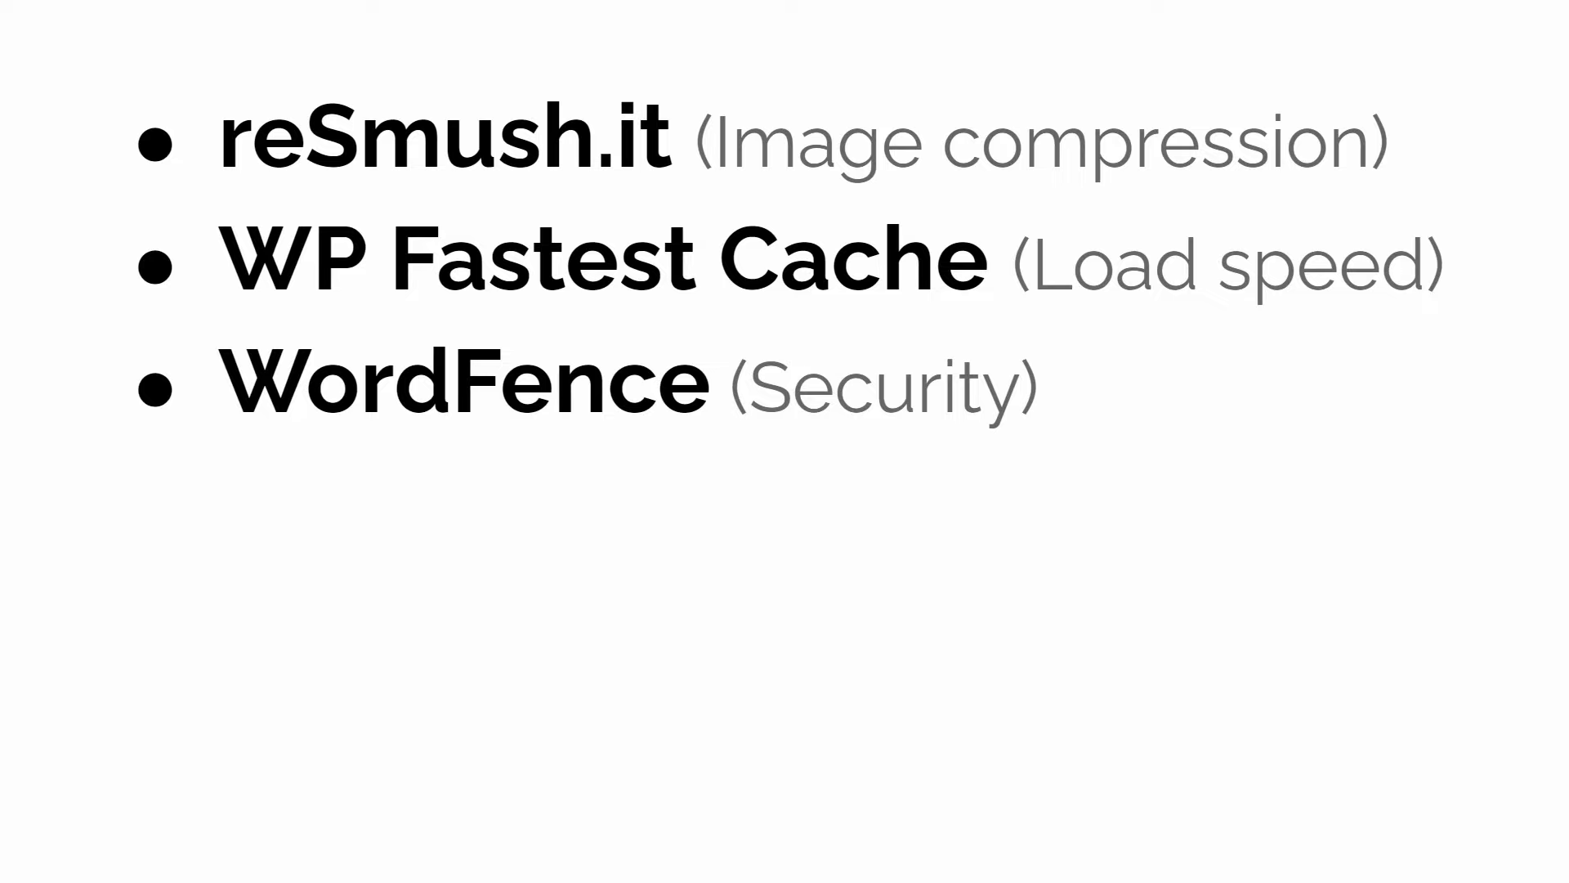
{"action": "key", "text": "Right"}
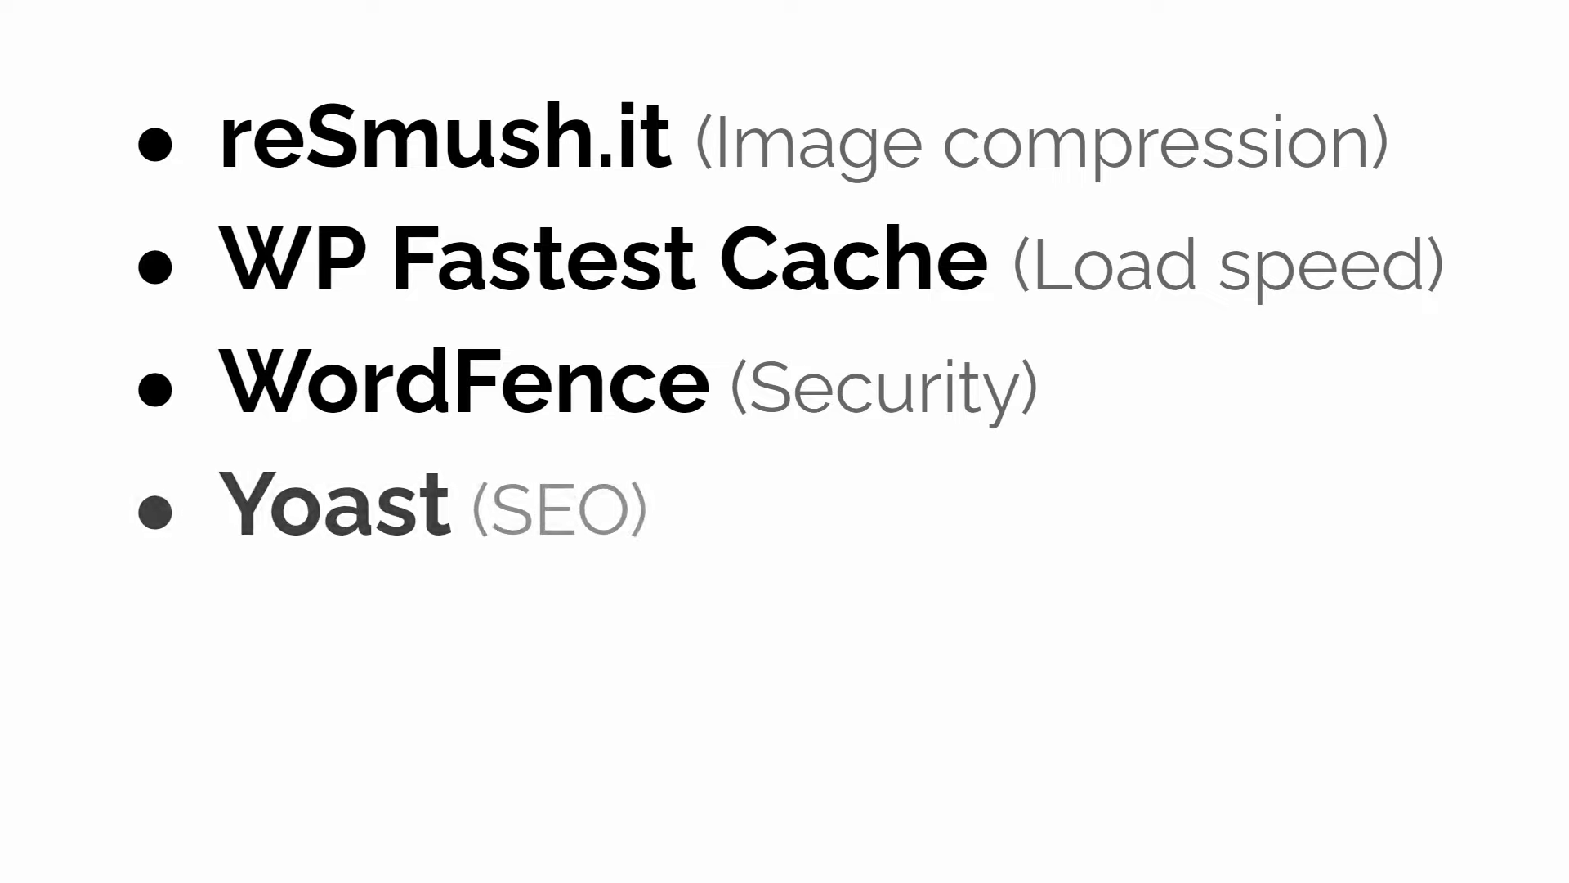
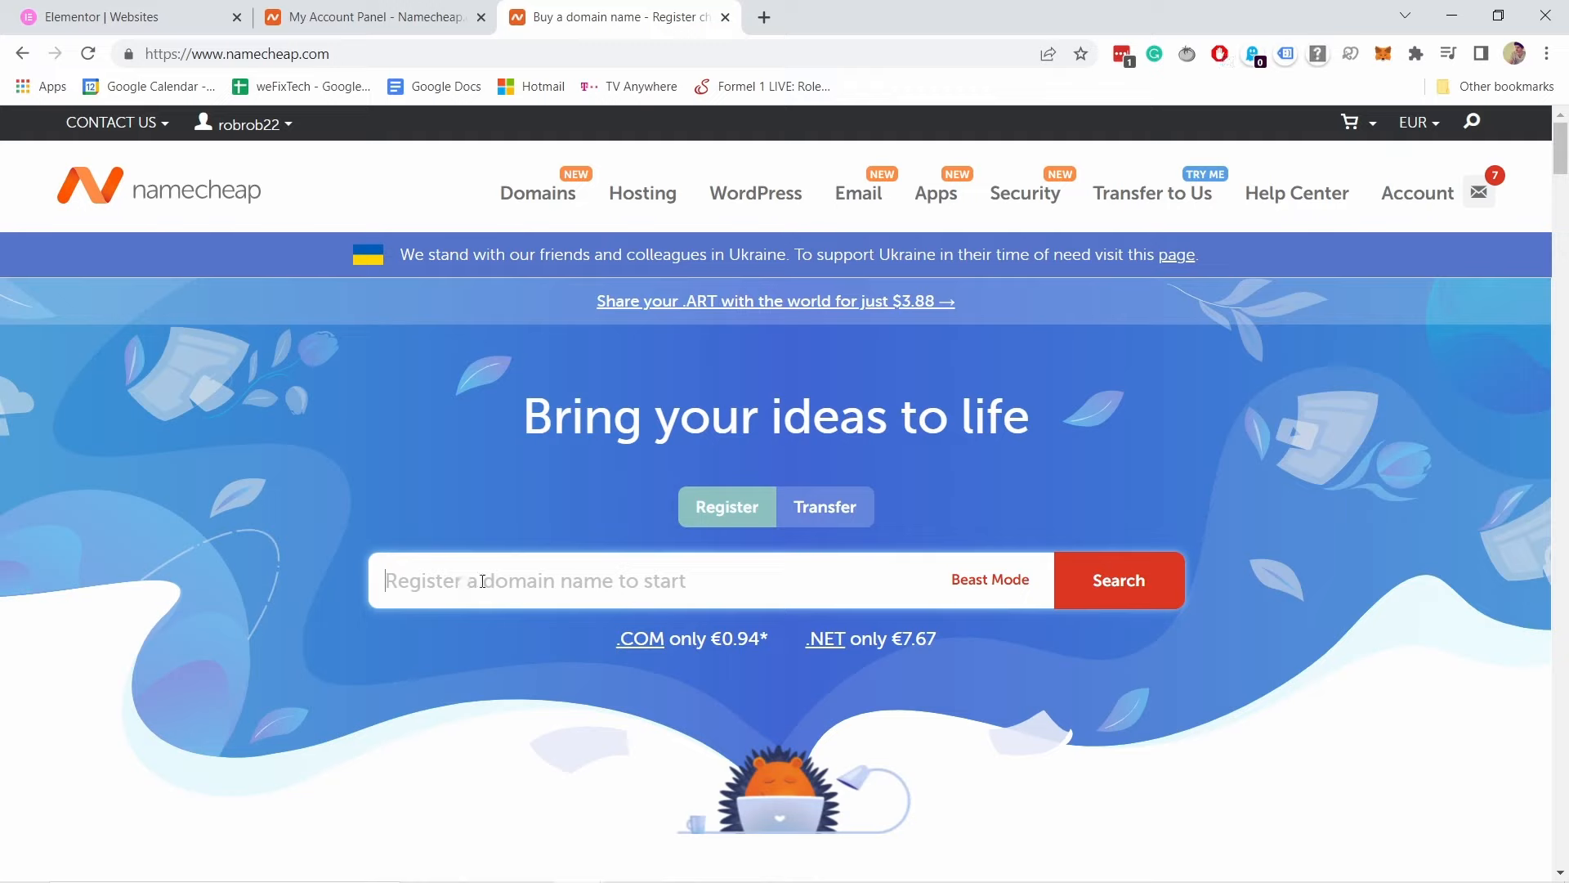
Step: Search Namecheap for the domain punchtutorials.com and look through the offered domain extensions and prices
{"action": "type", "text": "punchtutorials.com"}
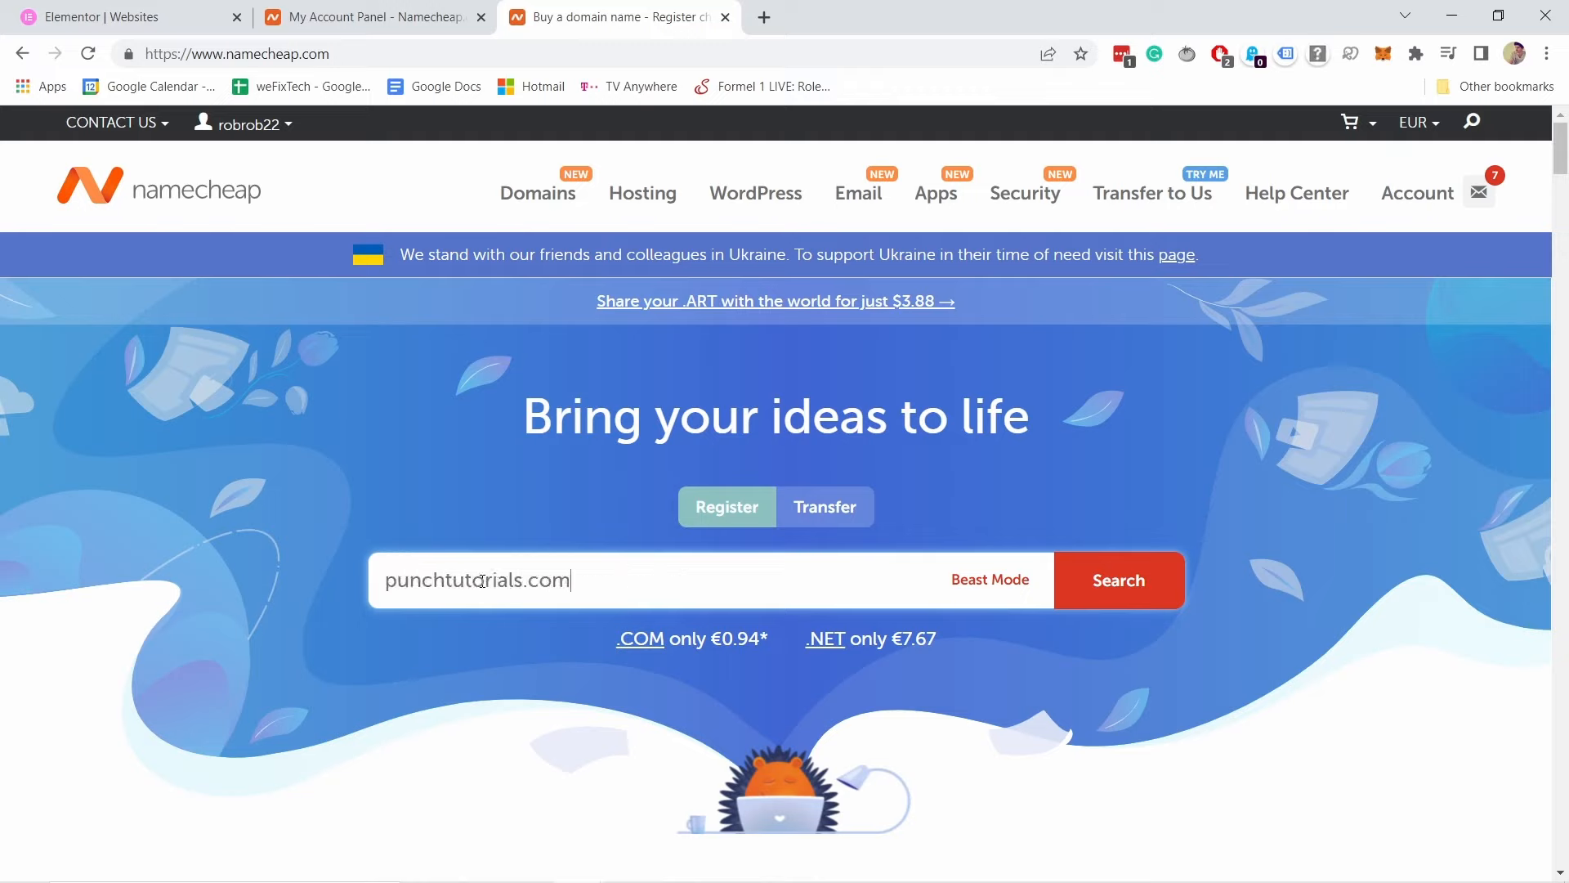
{"action": "left_click", "coordinate": [1095, 582]}
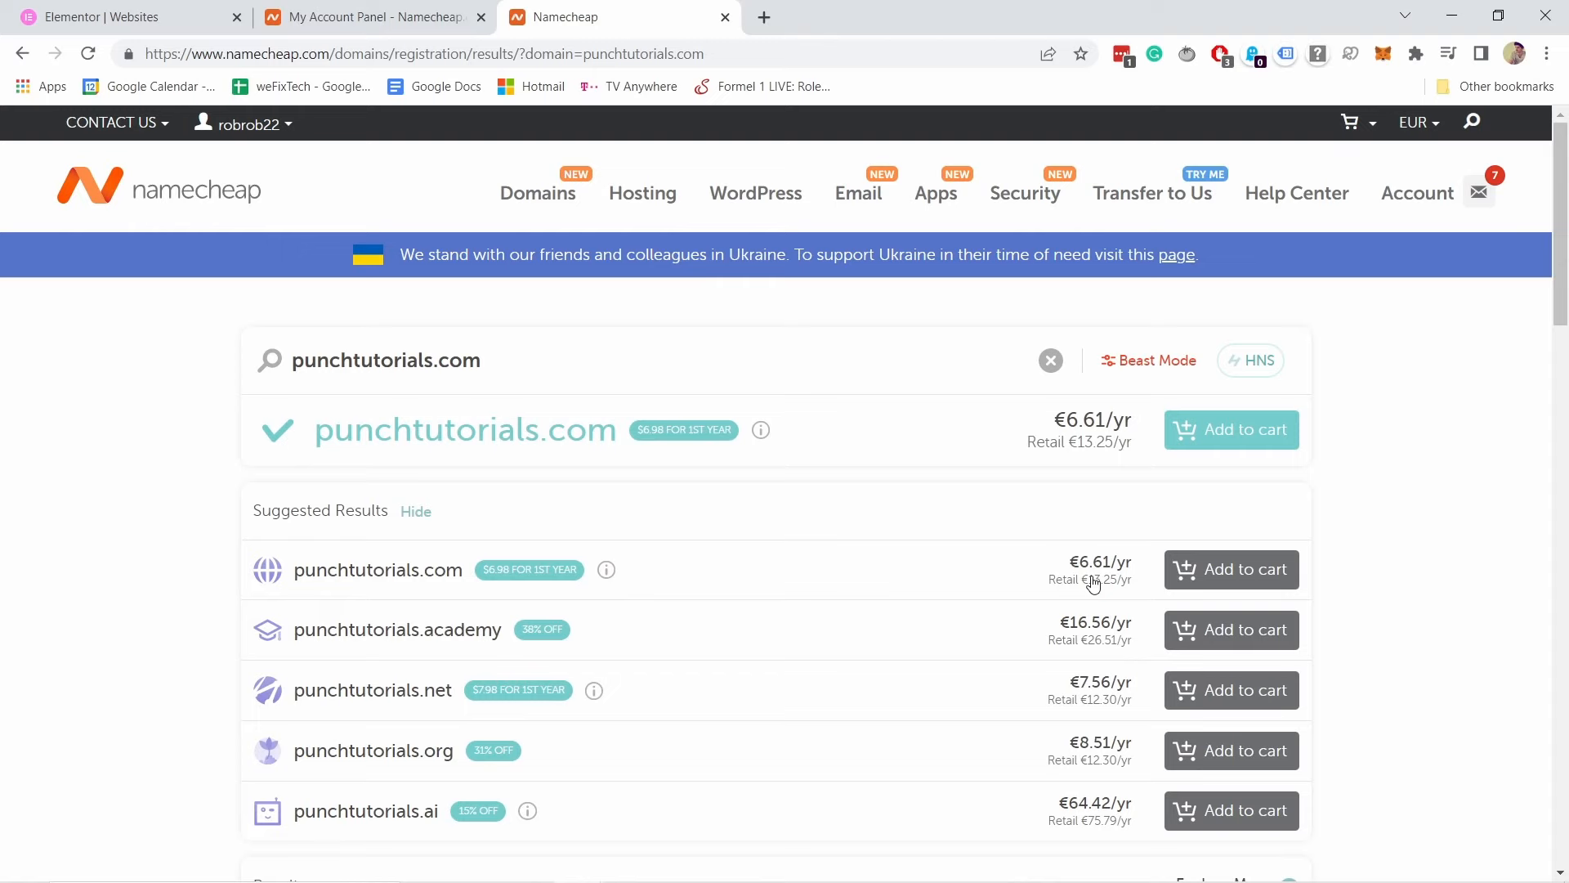
{"action": "scroll", "coordinate": [805, 459], "scroll_direction": "down", "scroll_amount": 4}
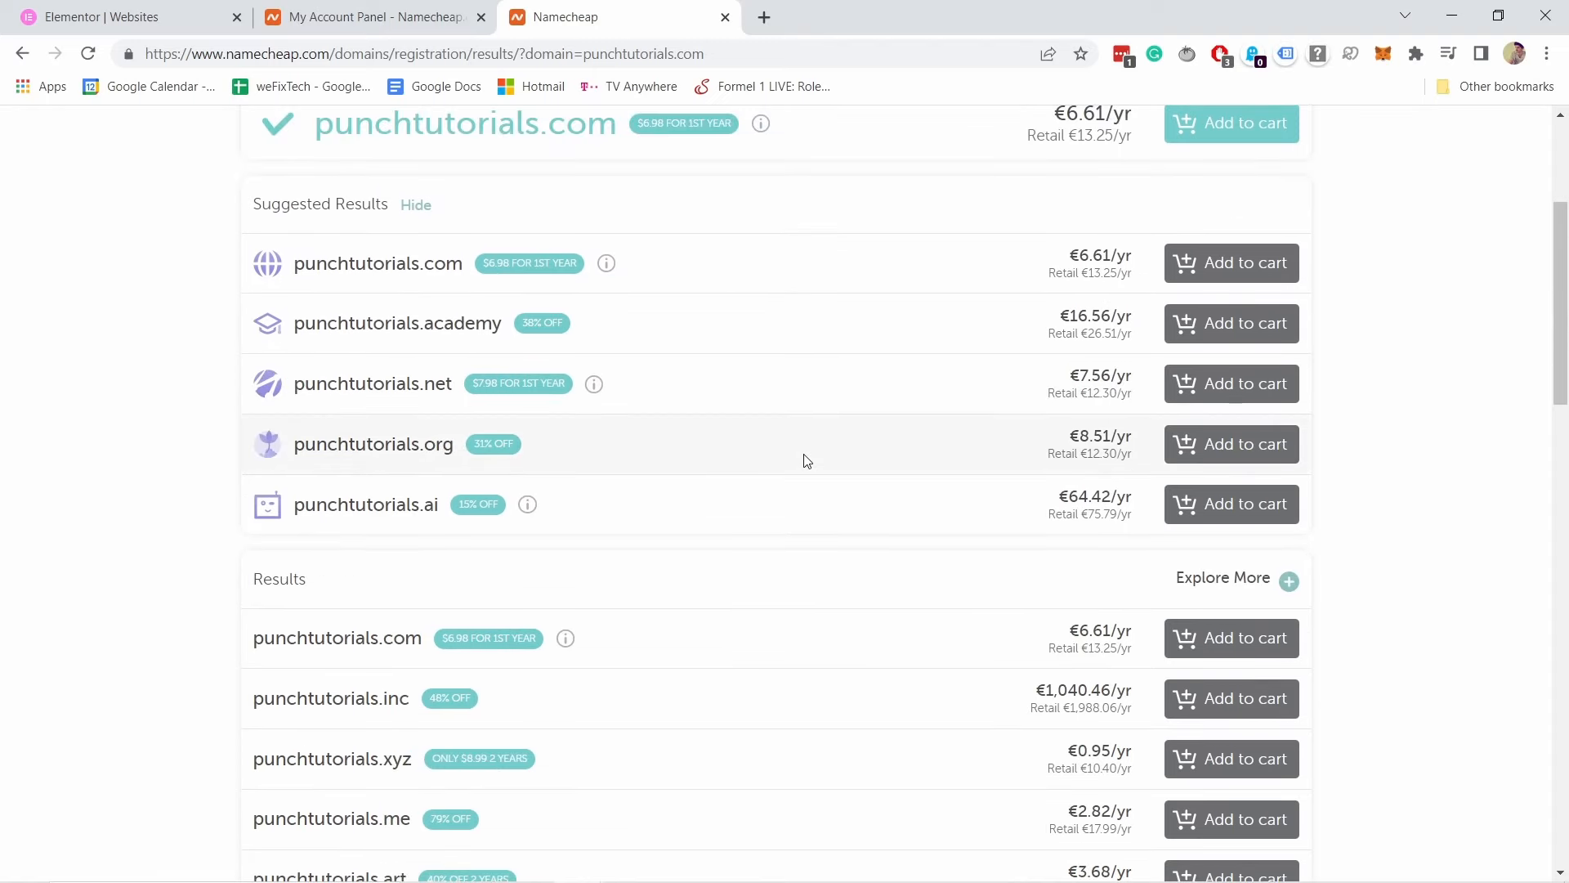
{"action": "scroll", "coordinate": [797, 455], "scroll_direction": "down", "scroll_amount": 3}
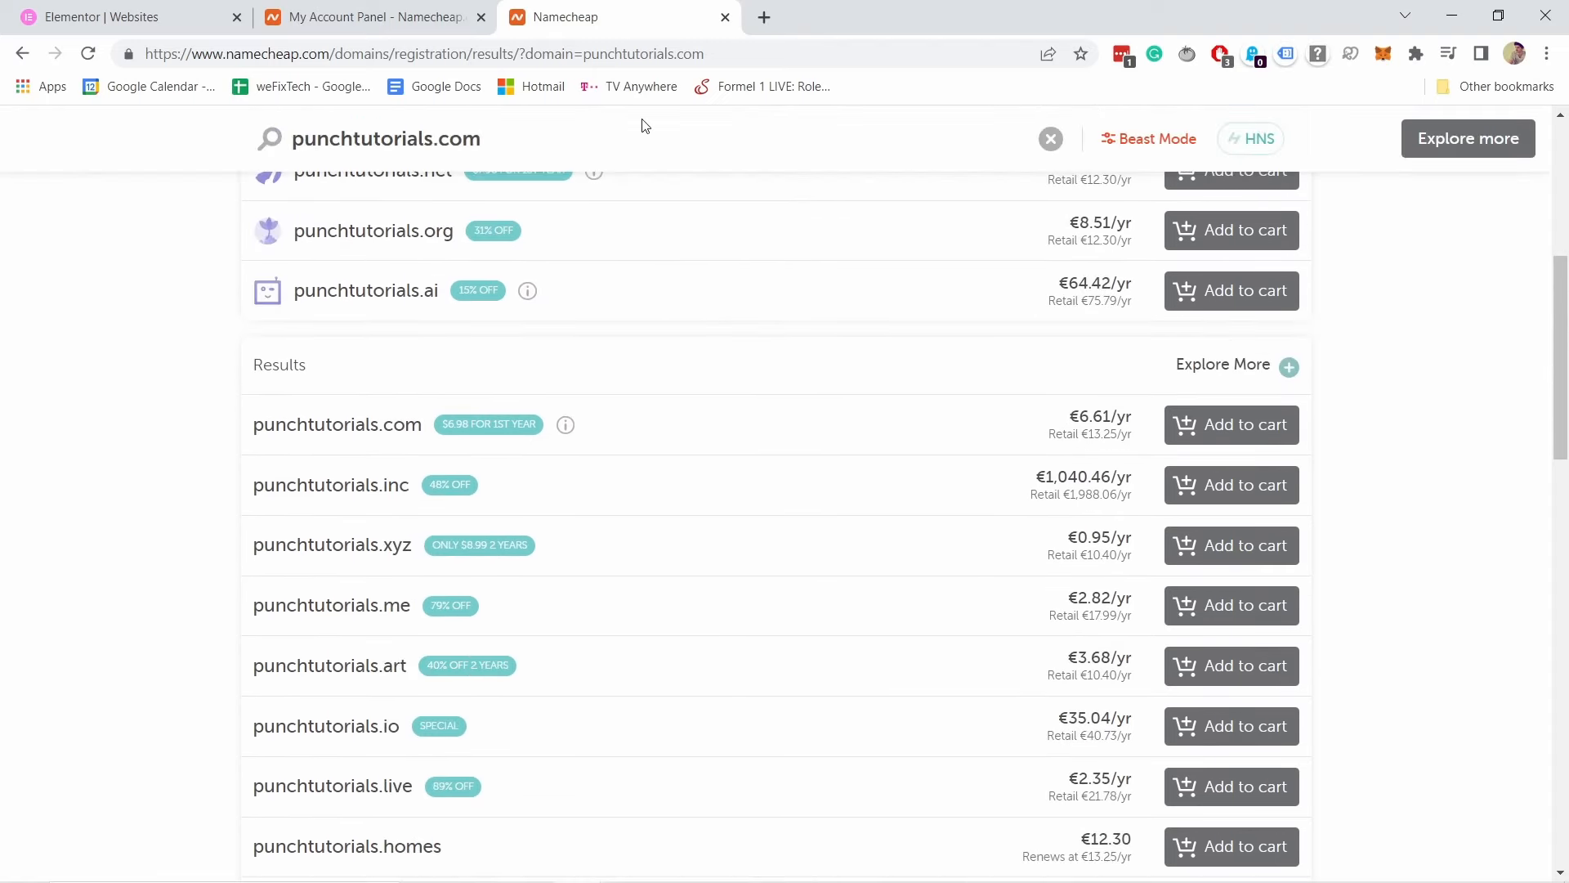
{"action": "scroll", "coordinate": [768, 295], "scroll_direction": "up", "scroll_amount": 5}
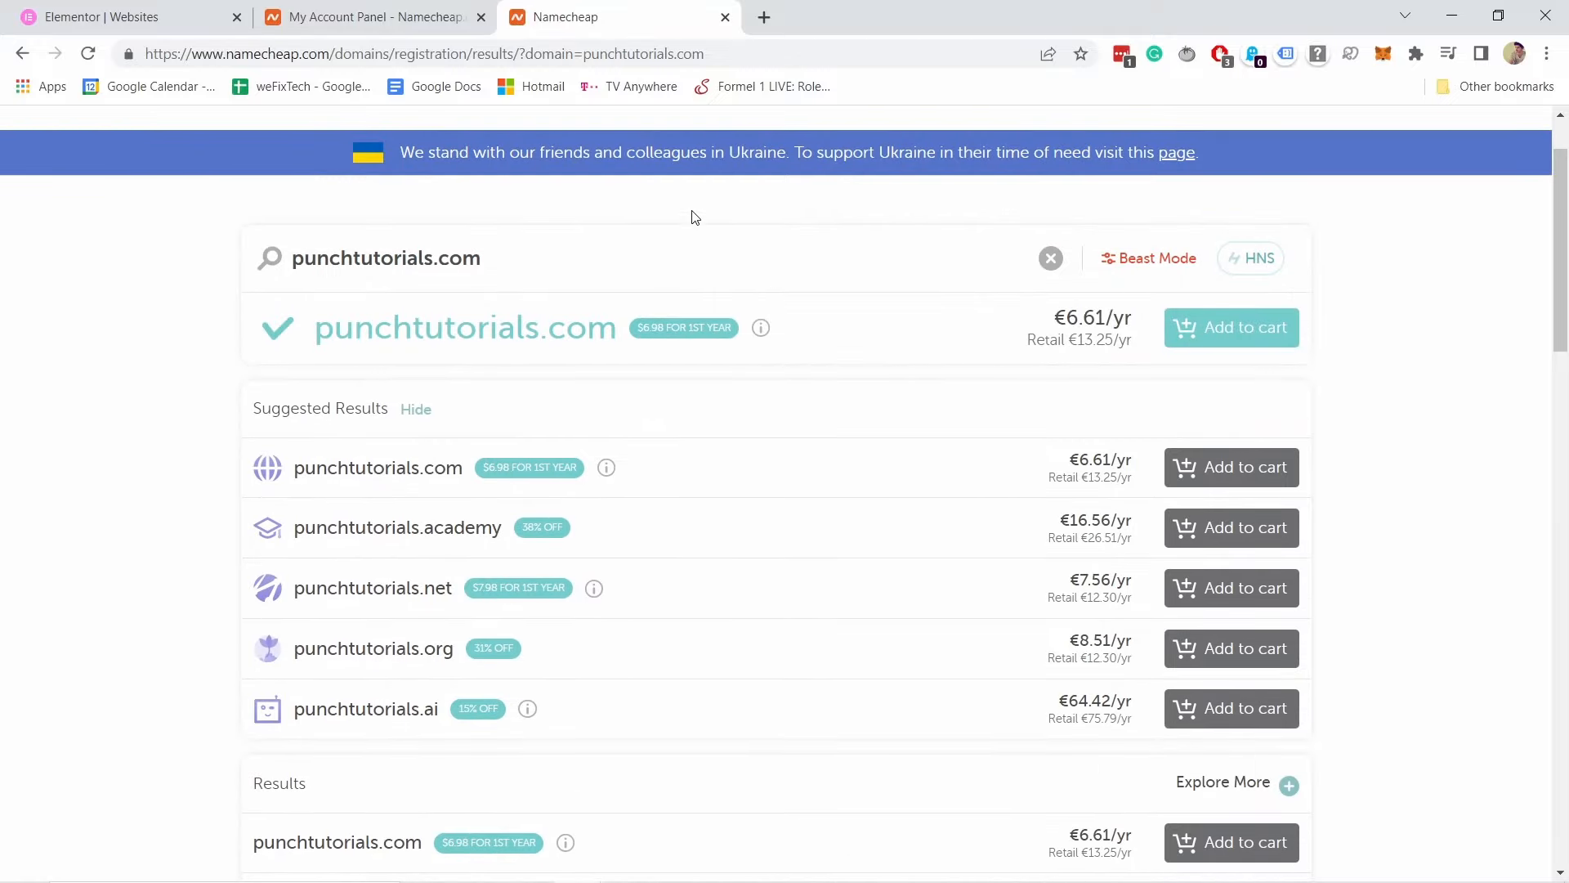
Step: Add punchtutorials.com to the cart, then review its registration periods and optional extras at checkout
{"action": "left_click", "coordinate": [1252, 335]}
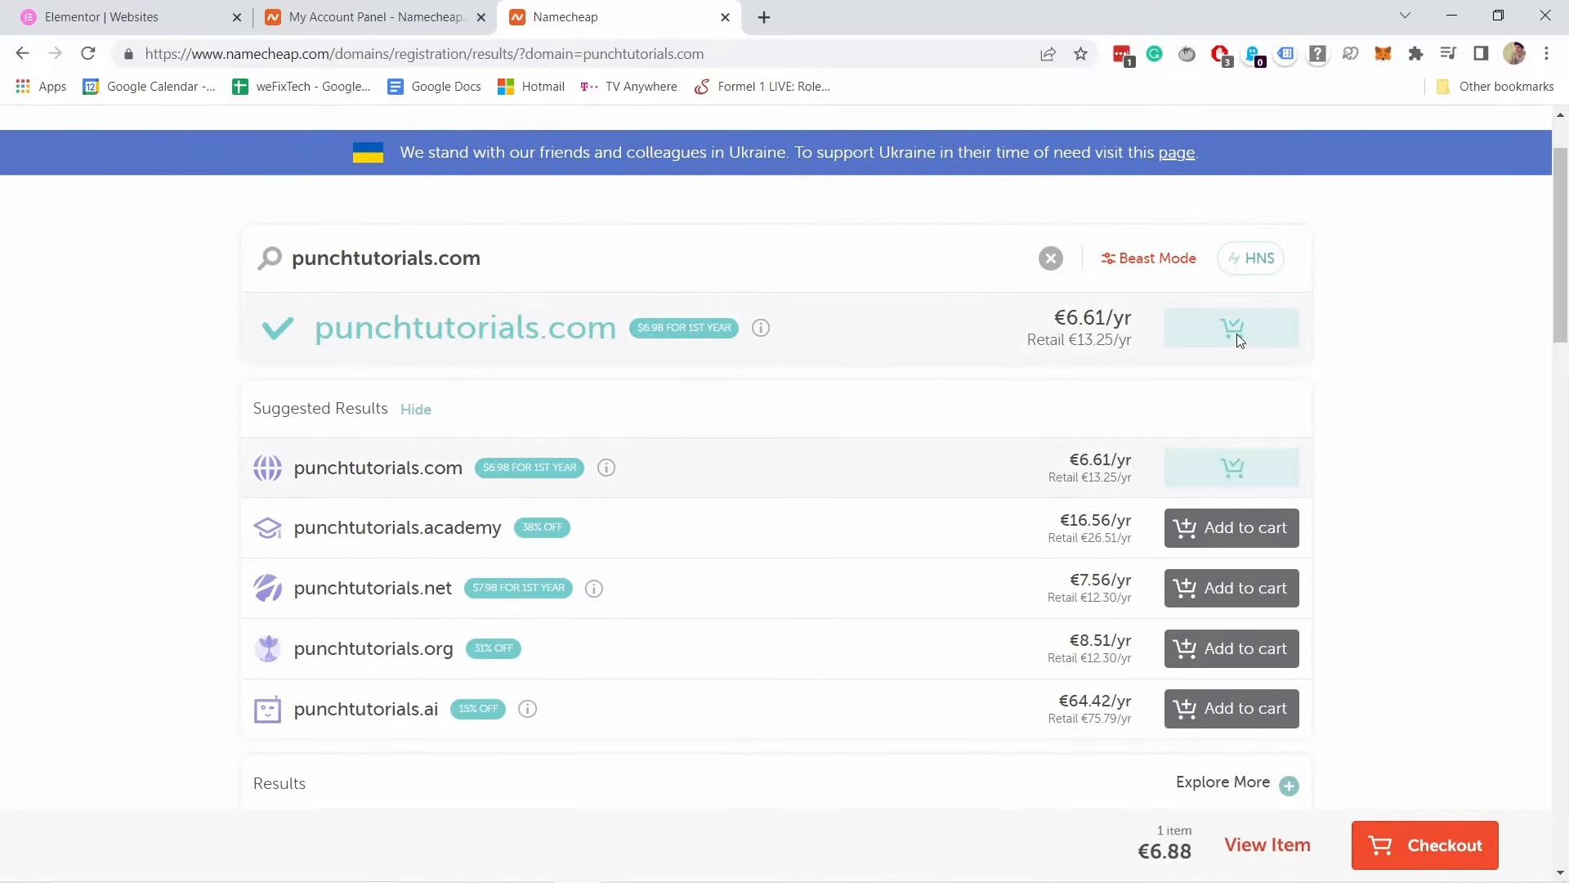
{"action": "left_click", "coordinate": [1426, 847]}
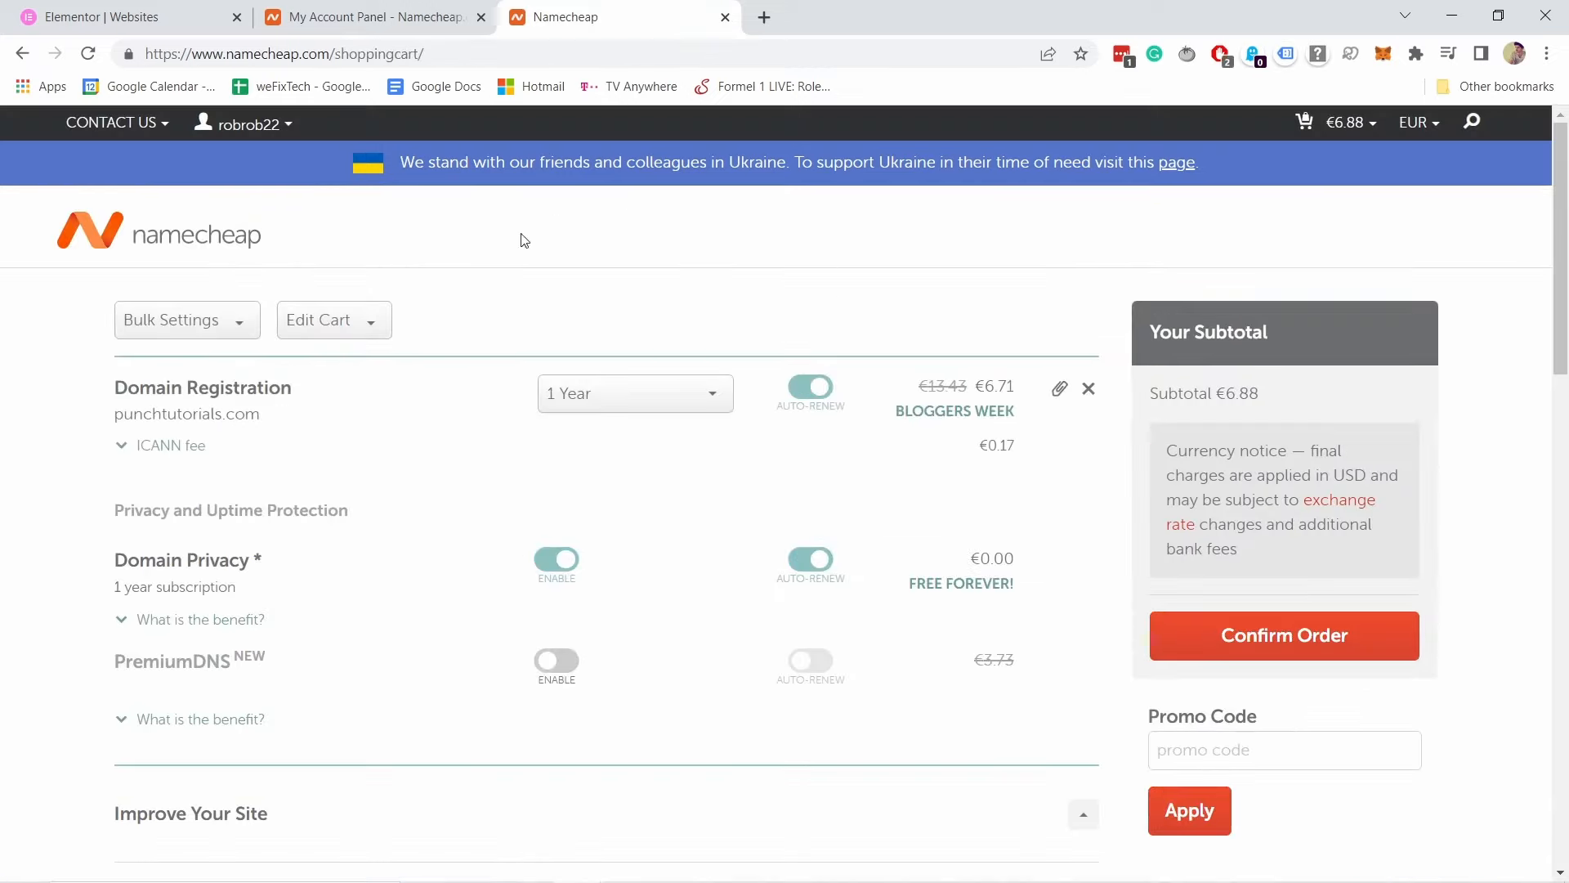
{"action": "left_click", "coordinate": [605, 395]}
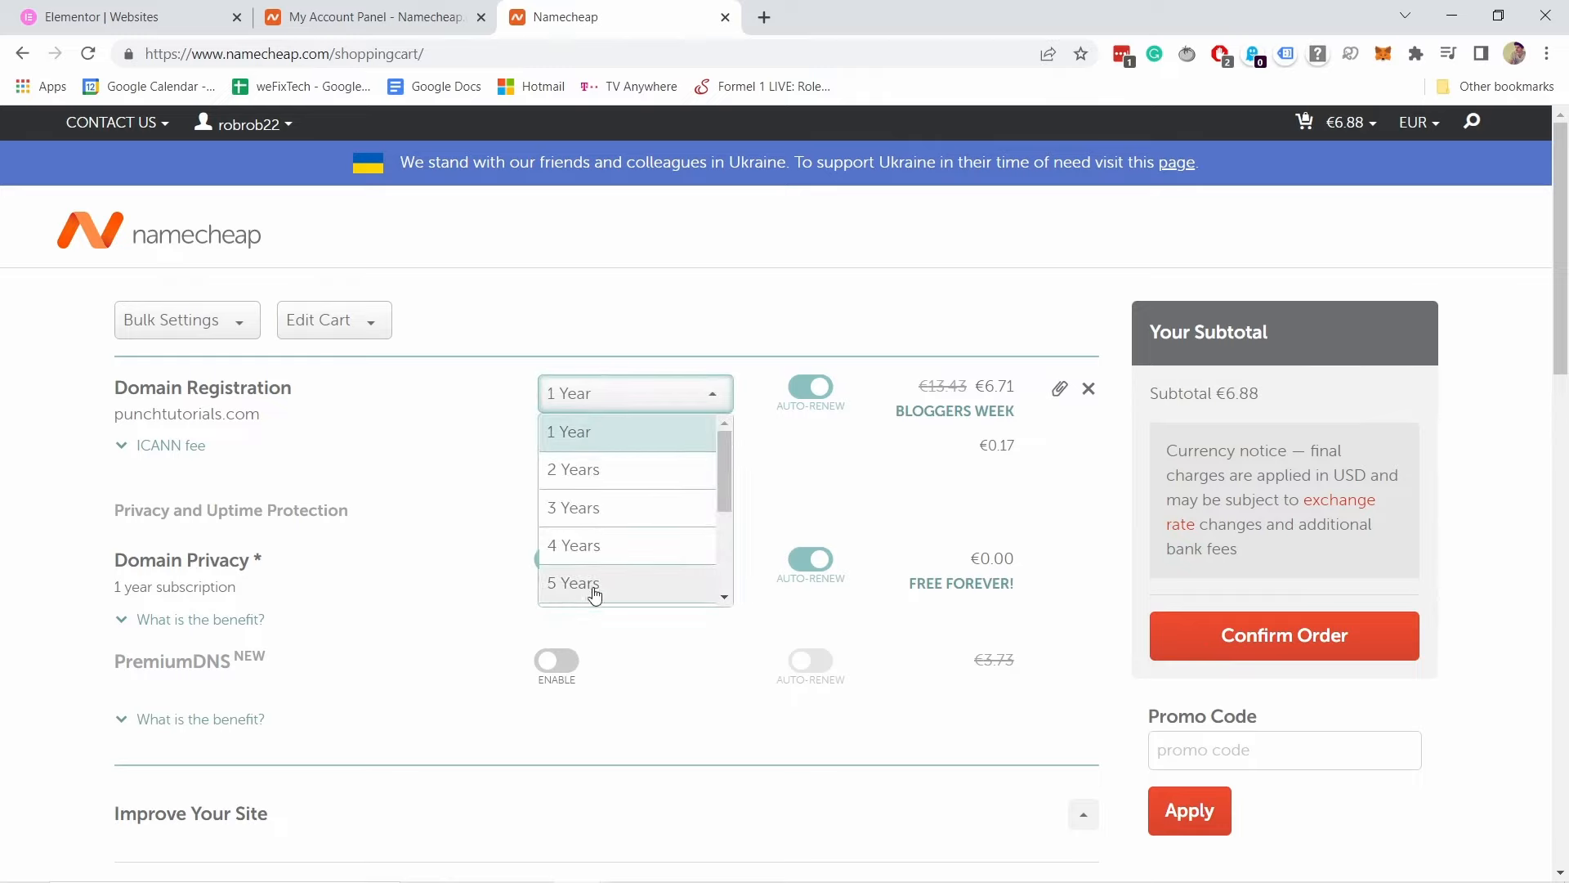
{"action": "left_click", "coordinate": [670, 263]}
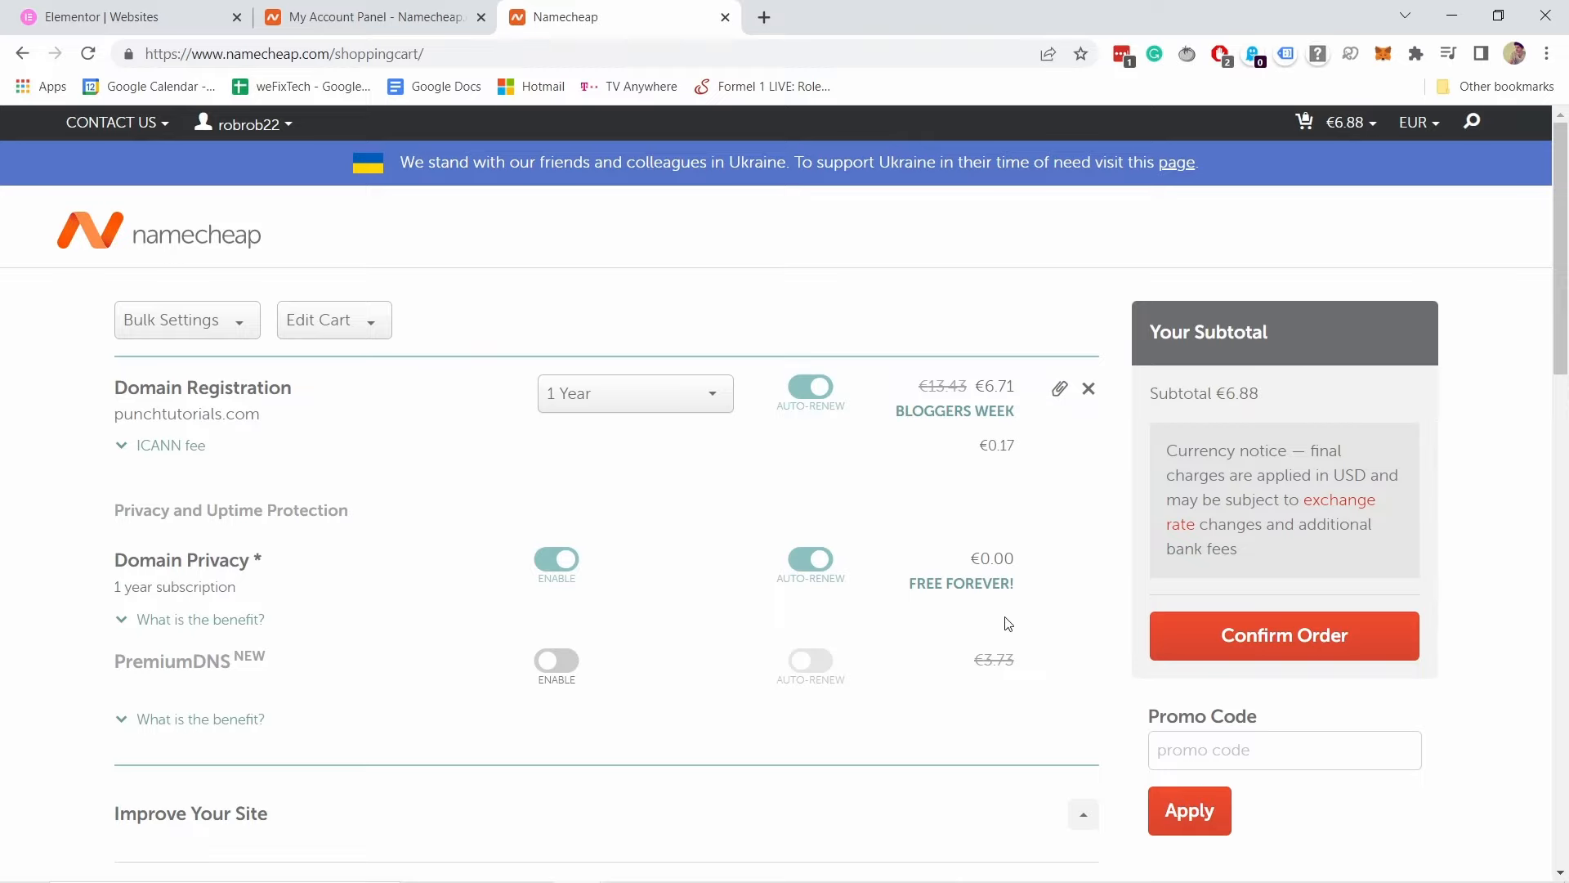
{"action": "scroll", "coordinate": [997, 613], "scroll_direction": "down", "scroll_amount": 10}
{"action": "scroll", "coordinate": [1014, 485], "scroll_direction": "down", "scroll_amount": 8}
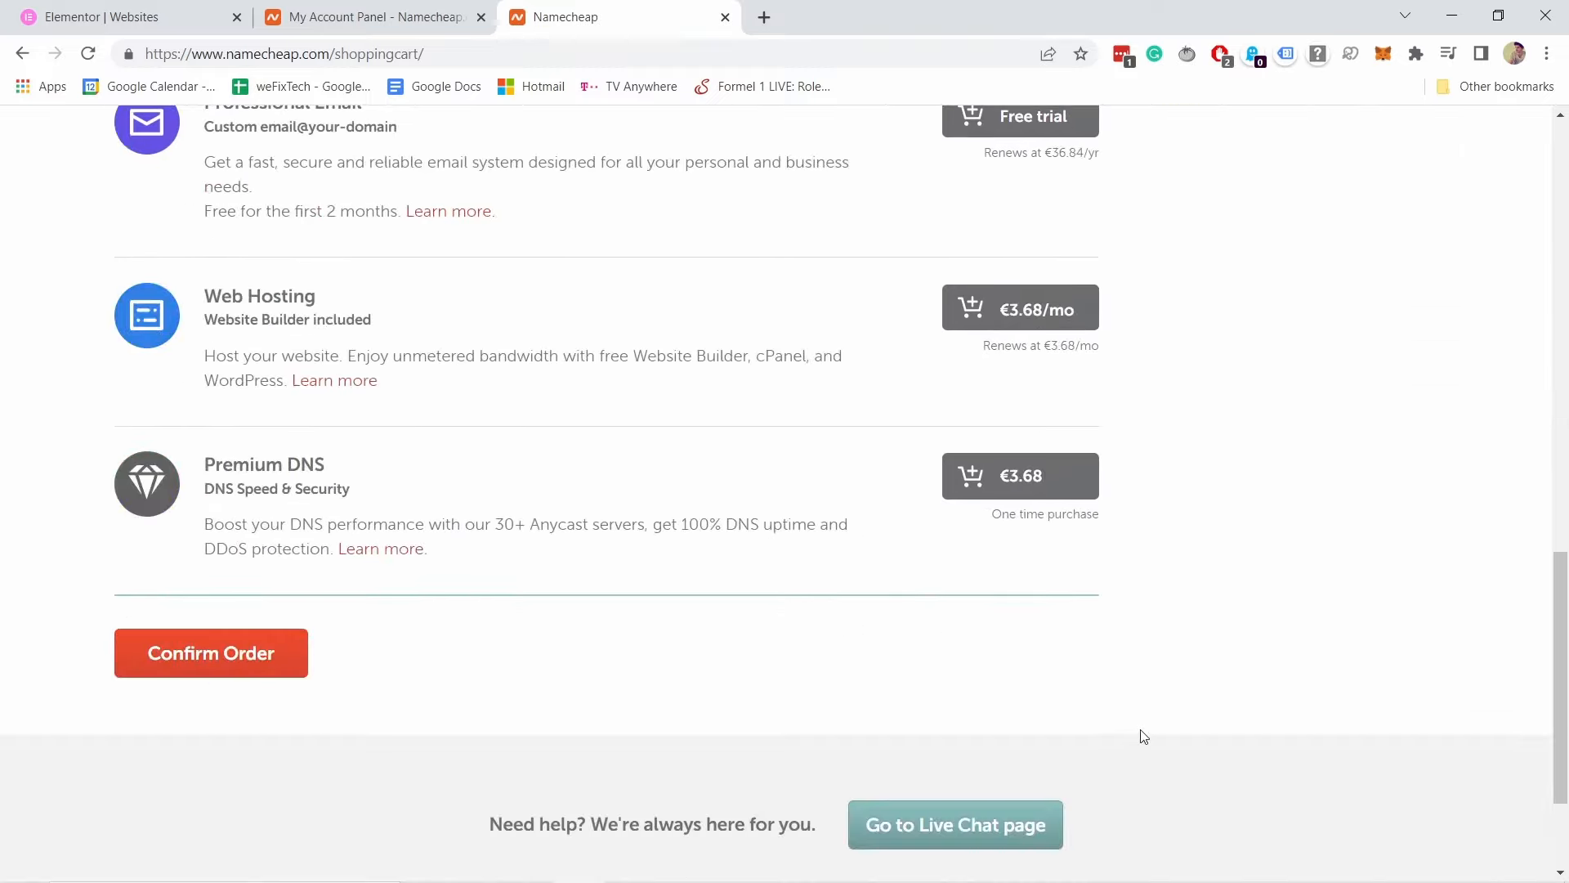
Step: Find dataeldorado.com among the account's domains on Namecheap and open its advanced DNS settings
{"action": "left_click", "coordinate": [381, 22]}
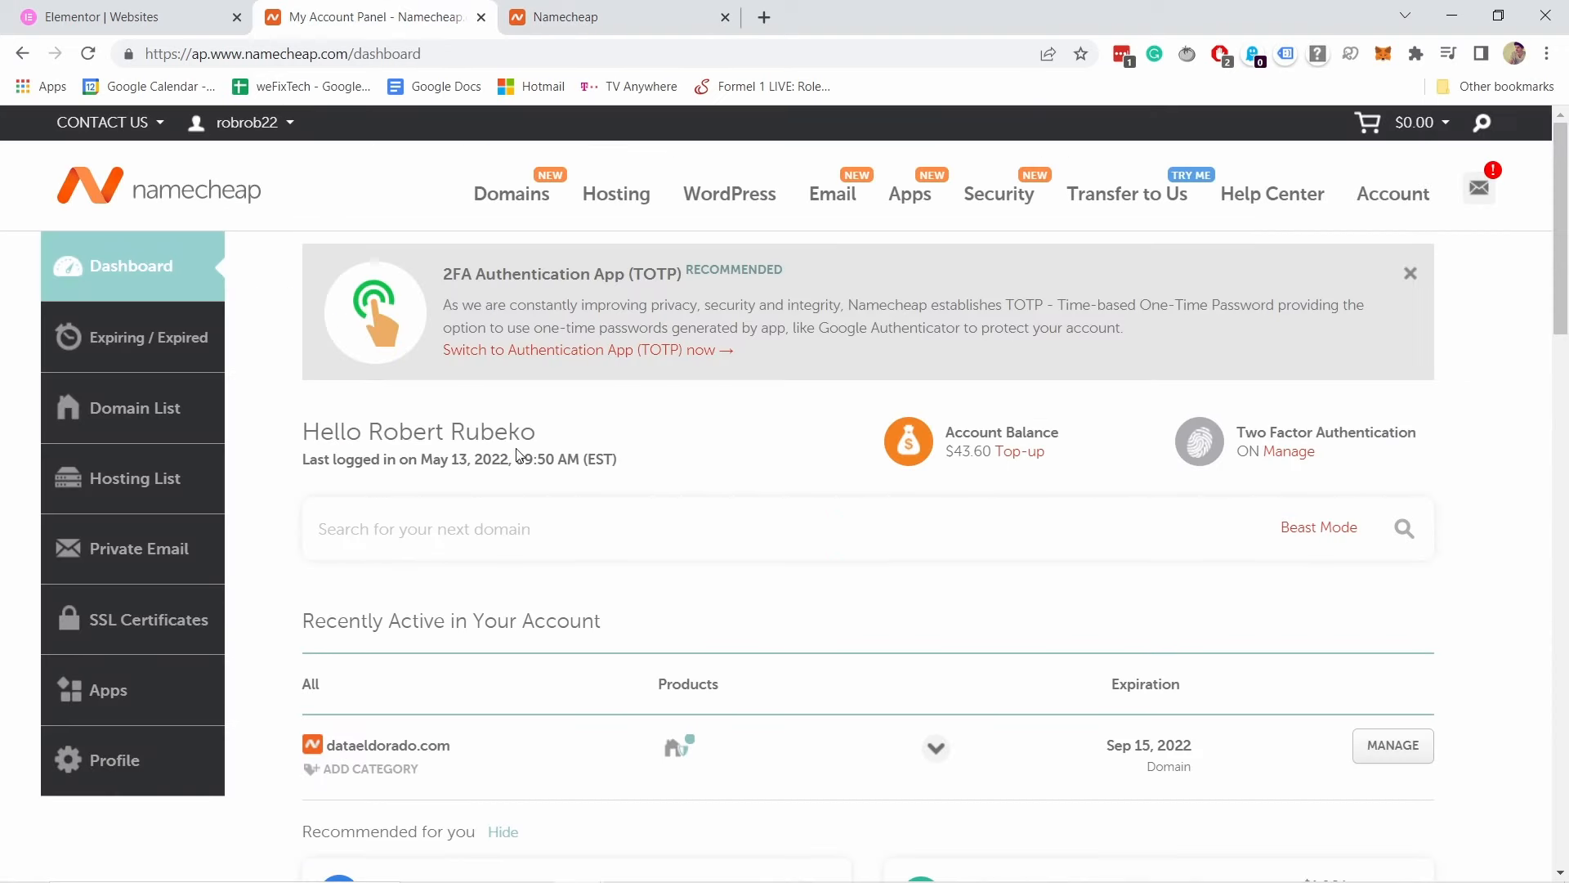
{"action": "left_click", "coordinate": [135, 409]}
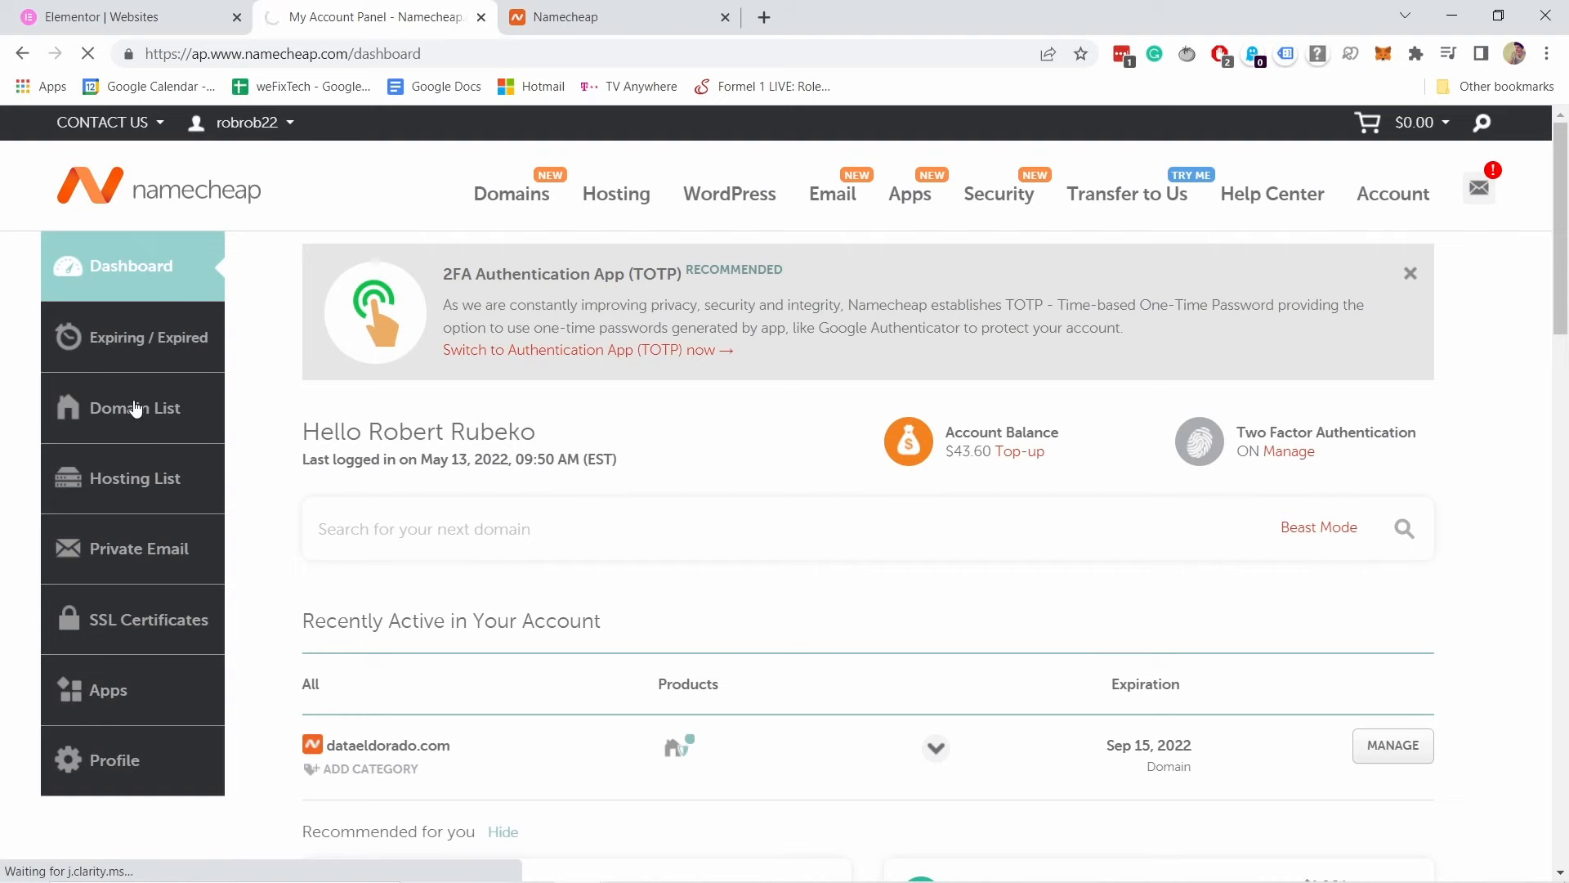
{"action": "scroll", "coordinate": [626, 331], "scroll_direction": "down", "scroll_amount": 4}
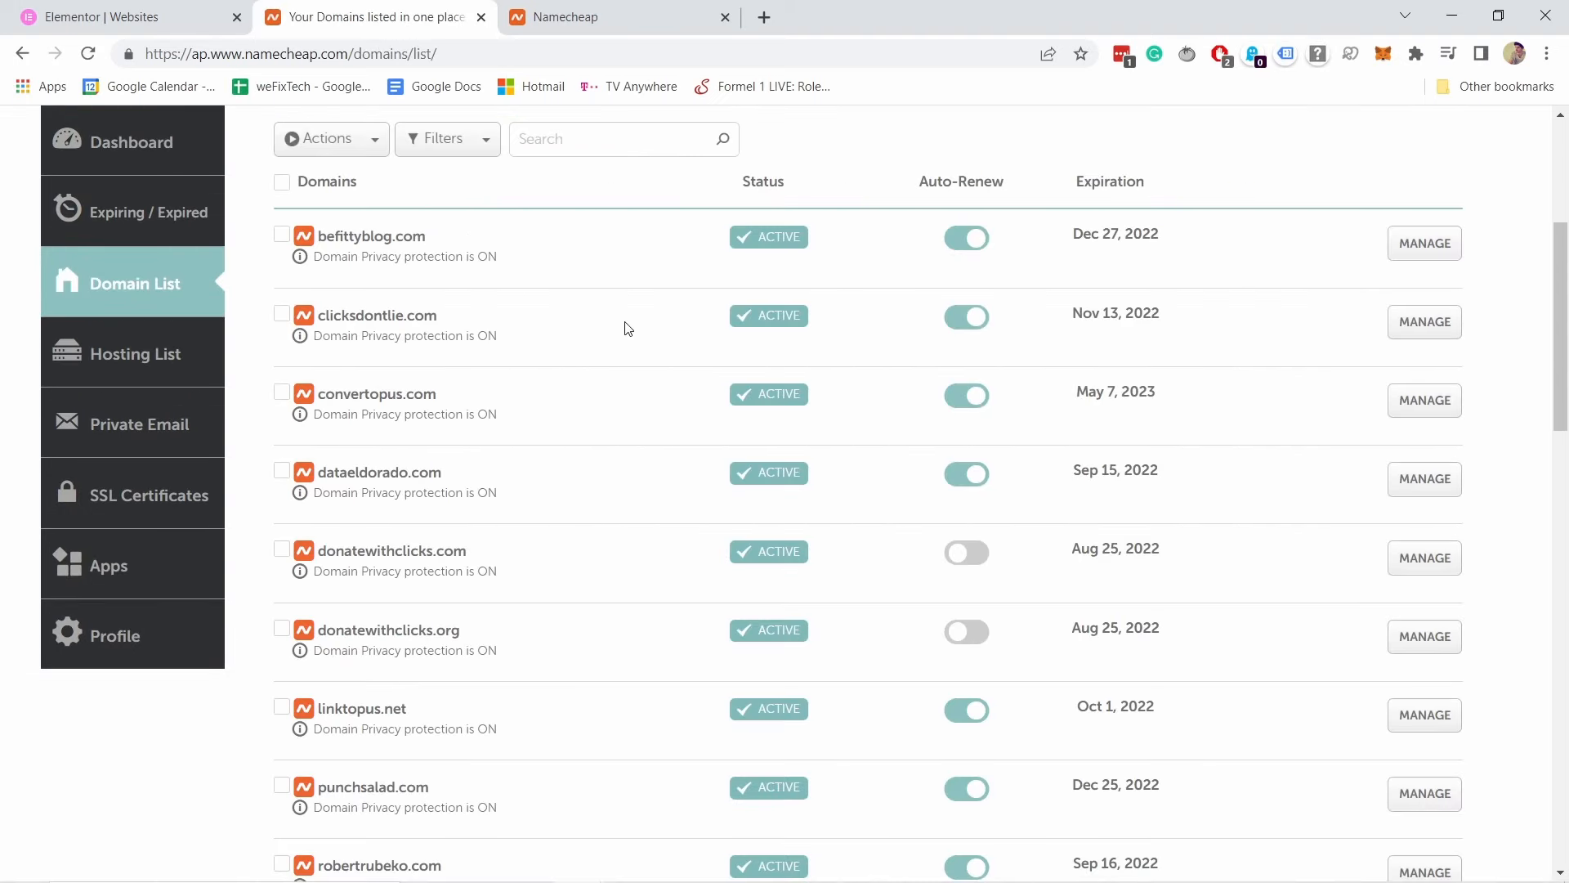
{"action": "scroll", "coordinate": [628, 328], "scroll_direction": "down", "scroll_amount": 1}
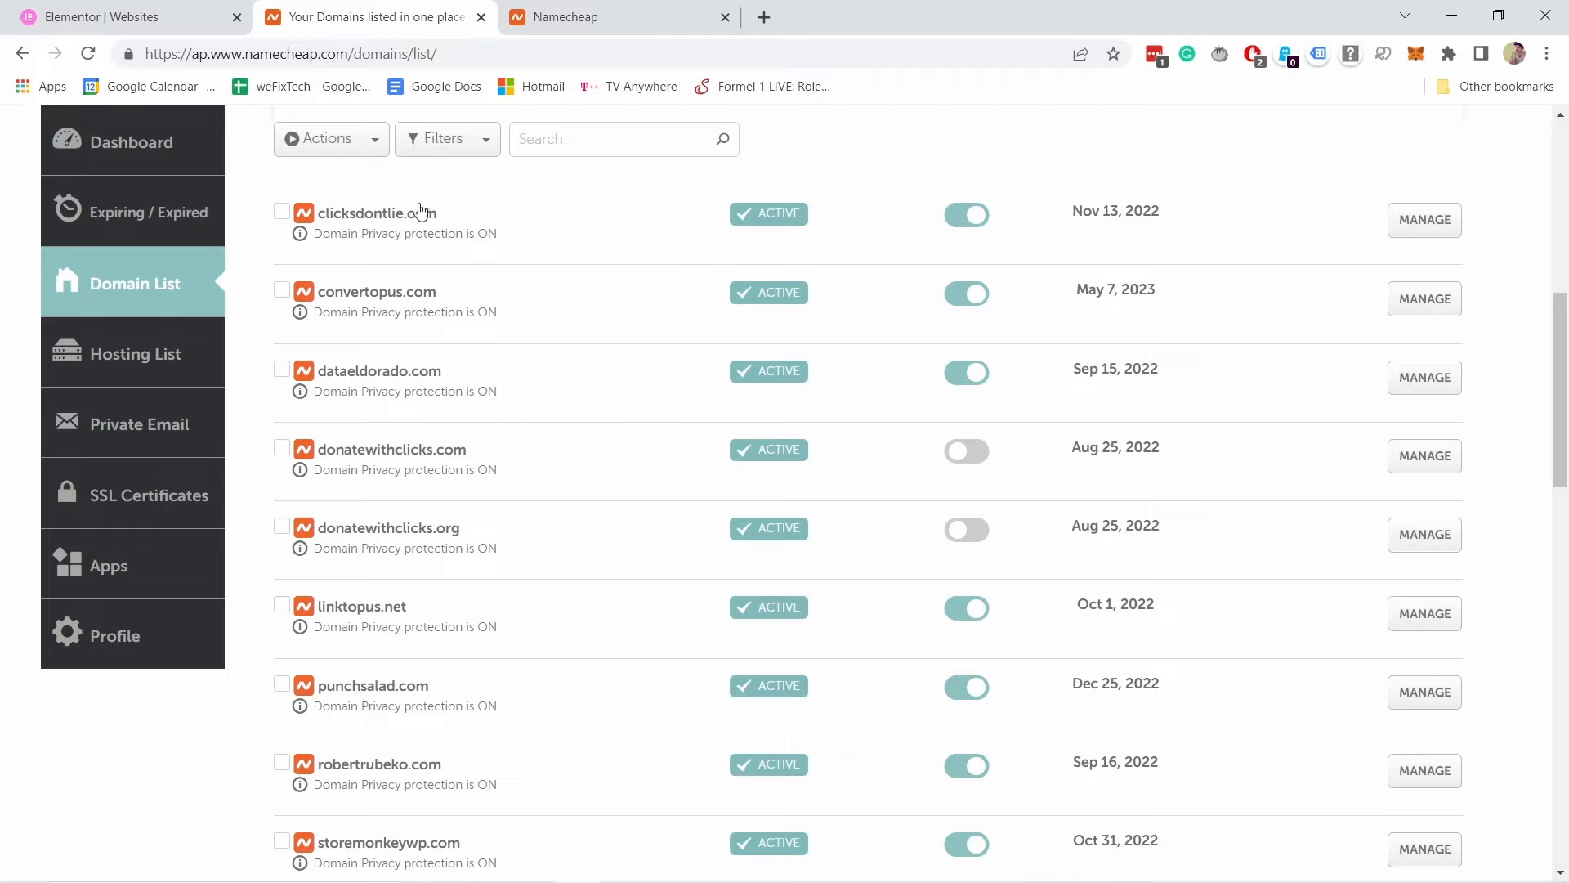
{"action": "scroll", "coordinate": [459, 438], "scroll_direction": "down", "scroll_amount": 1}
{"action": "scroll", "coordinate": [424, 343], "scroll_direction": "up", "scroll_amount": 1}
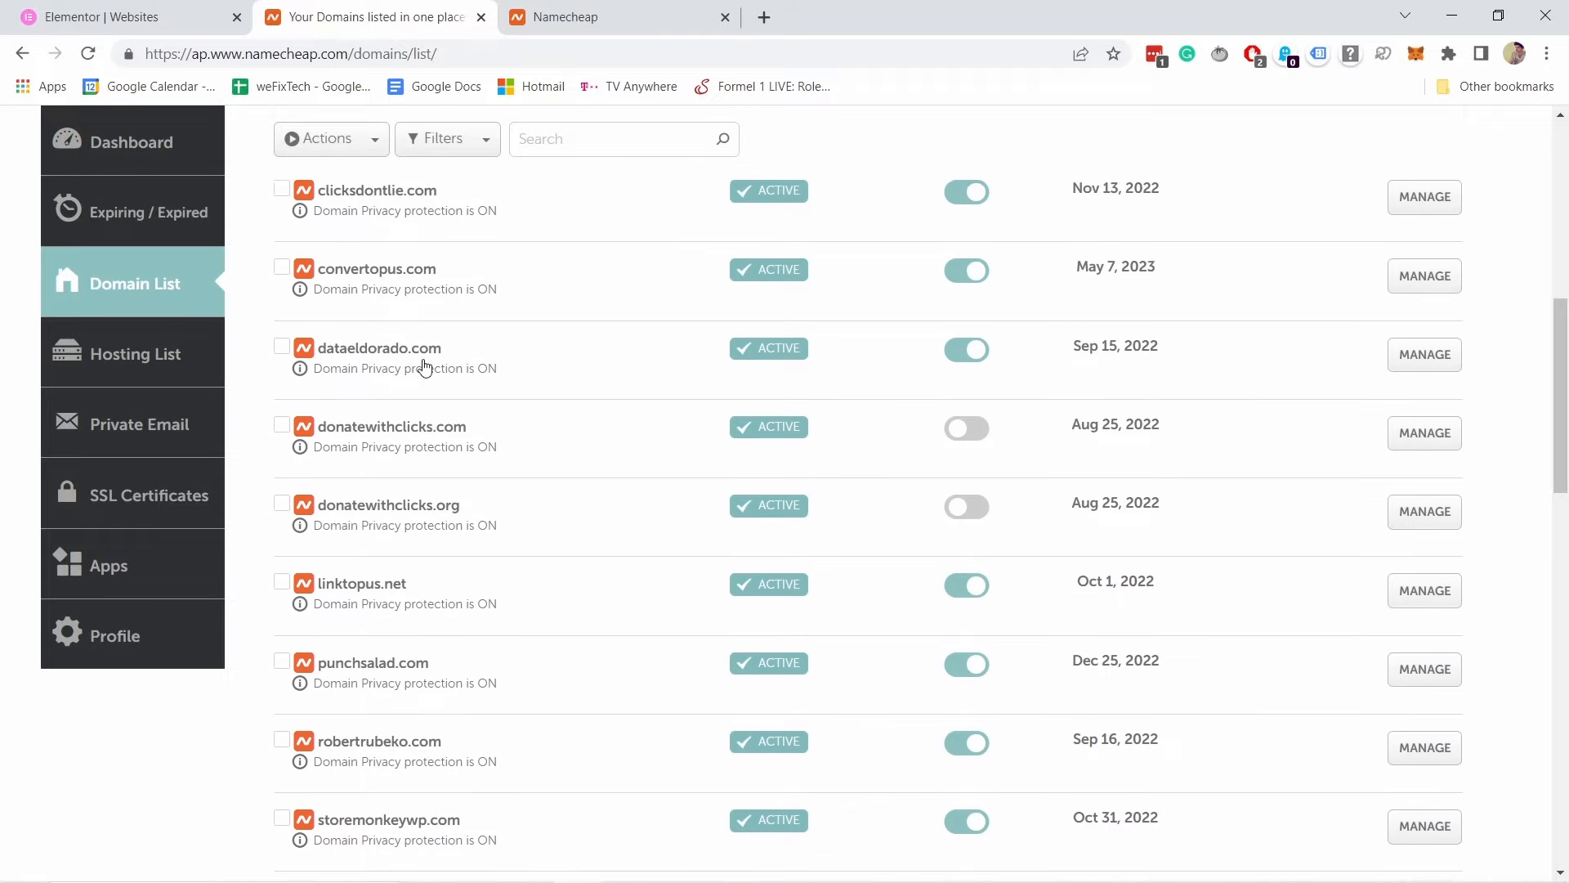
{"action": "left_click", "coordinate": [1420, 383]}
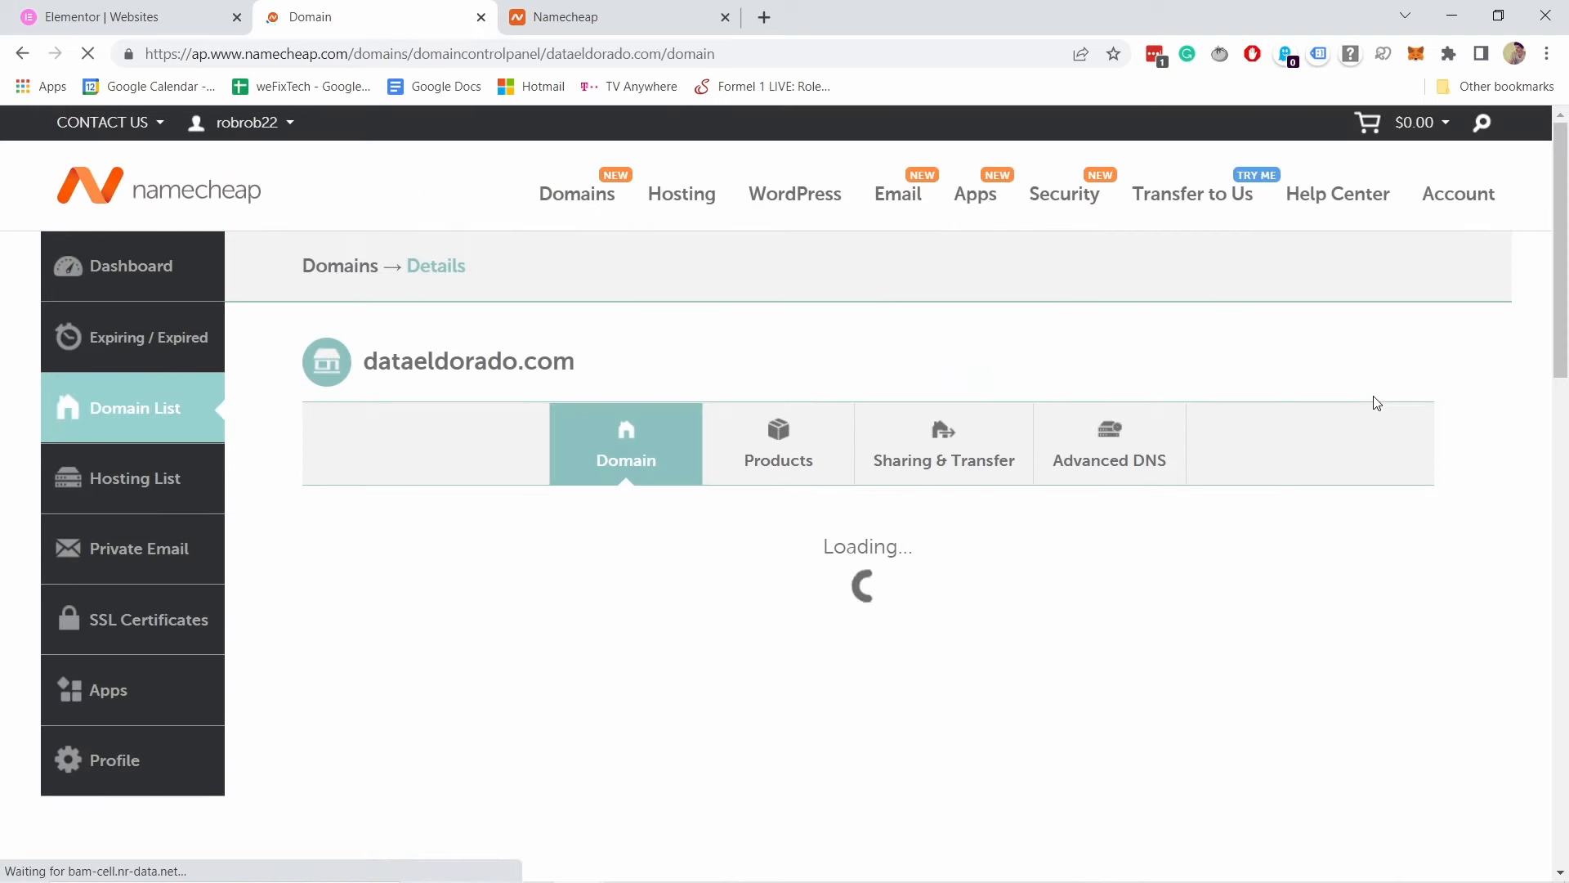
{"action": "left_click", "coordinate": [1116, 447]}
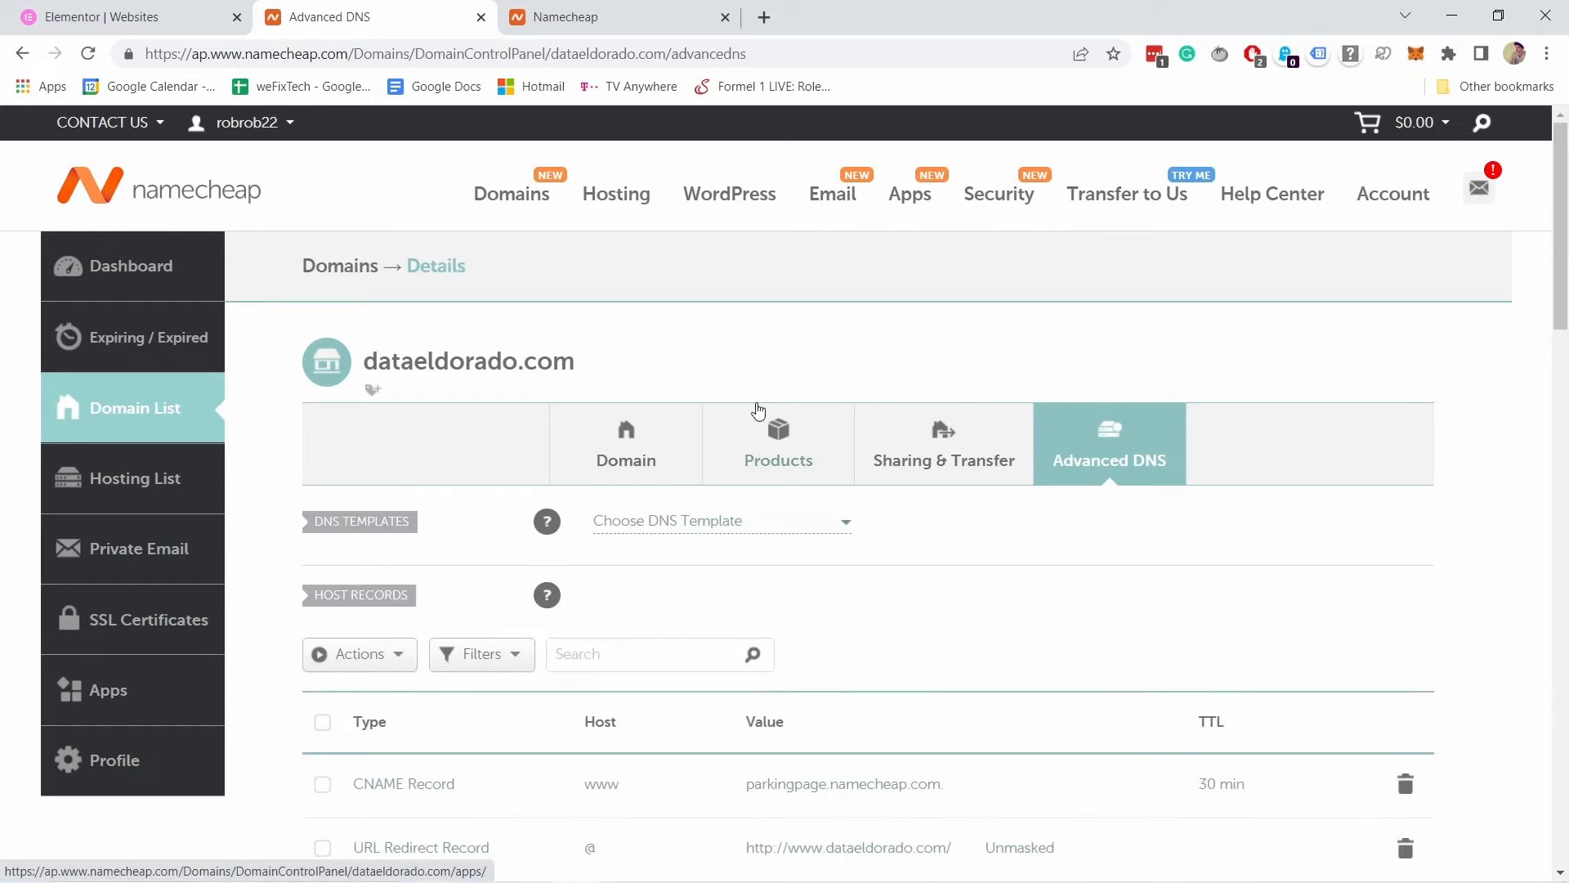
Step: Start a new A record with host @ in the host records of dataeldorado.com
{"action": "scroll", "coordinate": [735, 400], "scroll_direction": "down", "scroll_amount": 8}
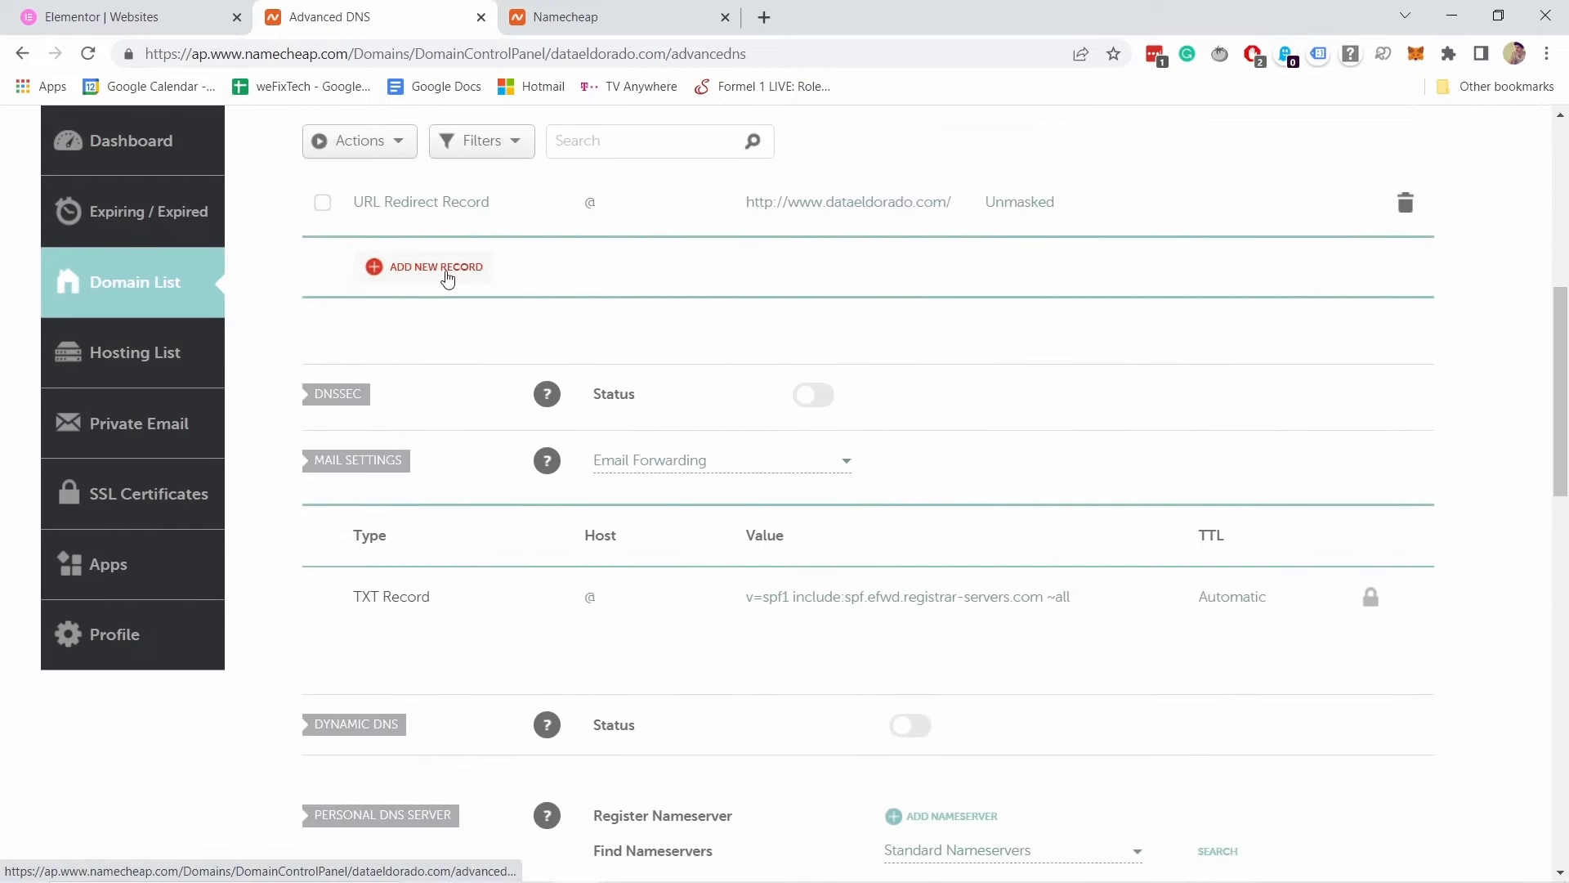
{"action": "left_click", "coordinate": [420, 268]}
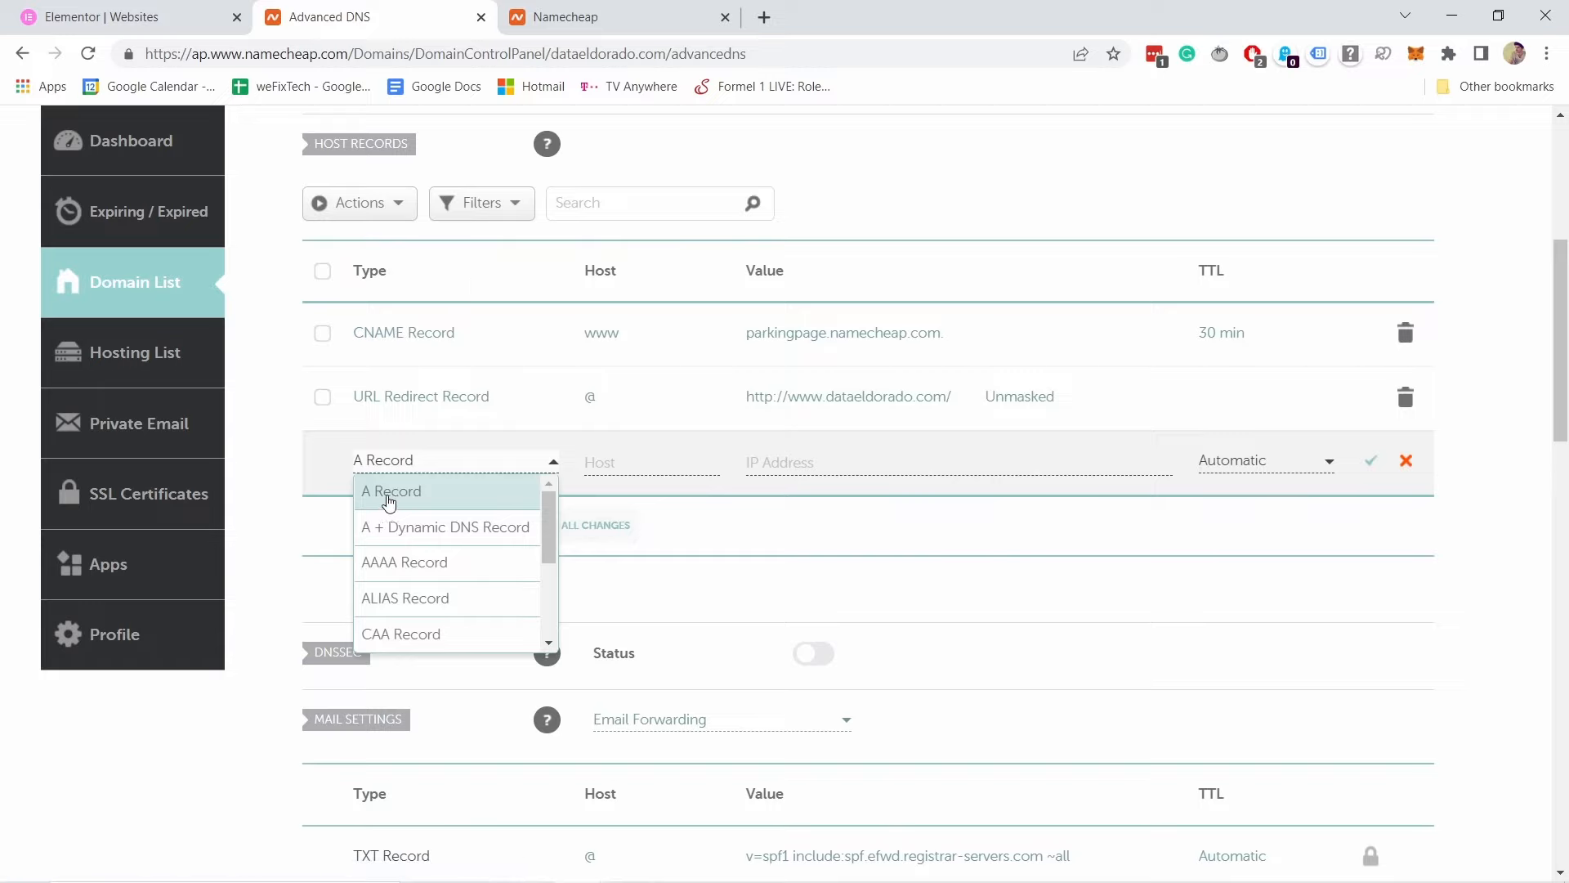
{"action": "left_click", "coordinate": [394, 495]}
{"action": "left_click", "coordinate": [612, 464]}
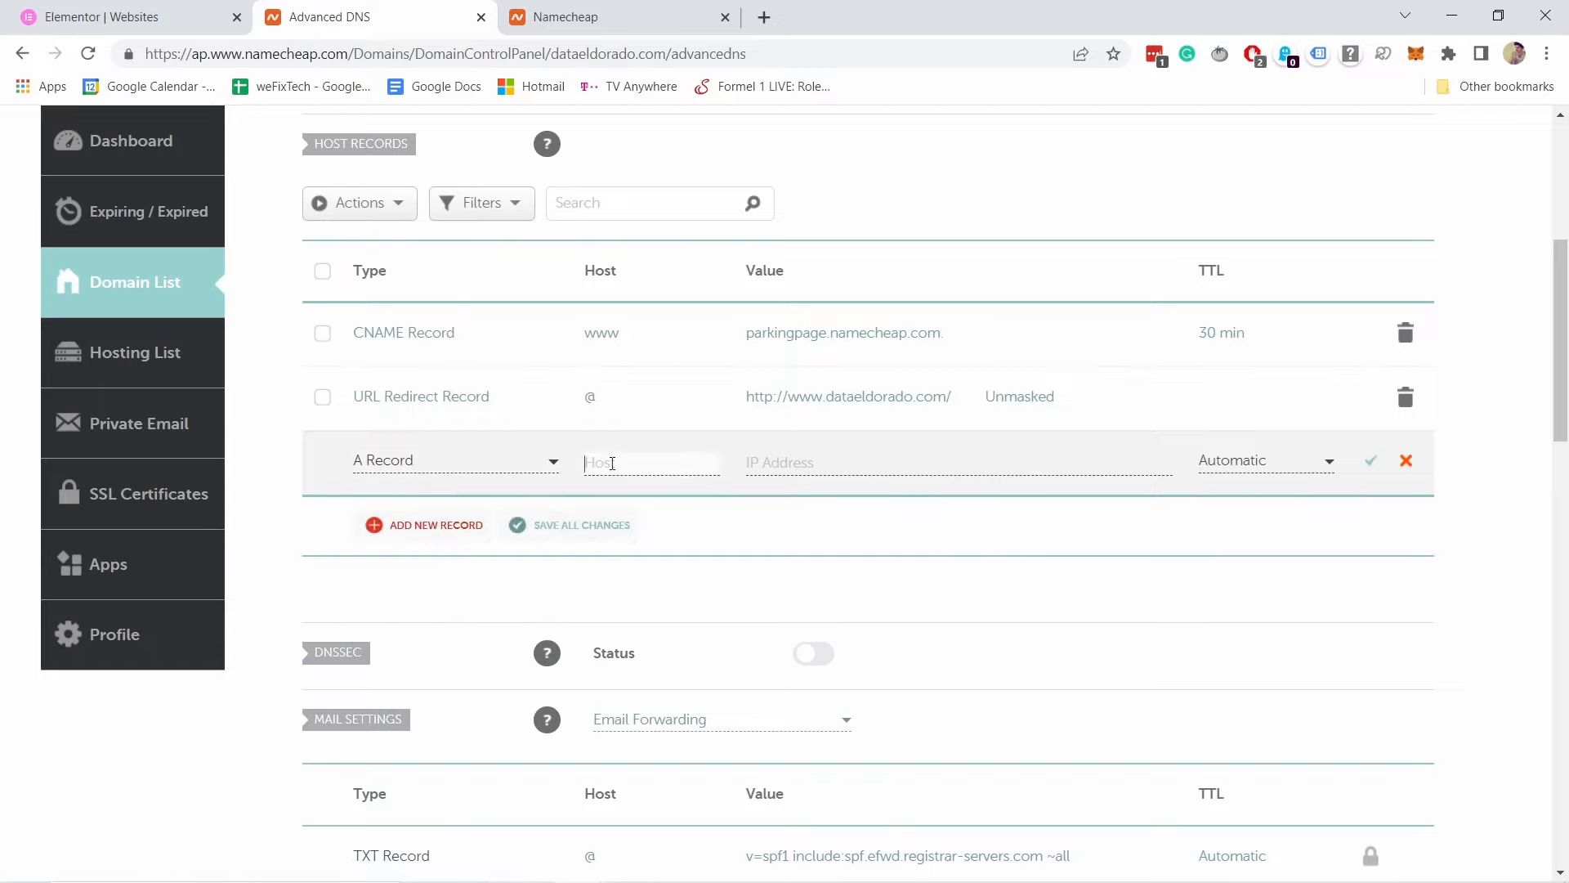
{"action": "type", "text": "@"}
Step: Switch to Elementor's website management for tophandyman, start adding a custom domain and copy the A record address 162.159.137.9
{"action": "left_click", "coordinate": [151, 17]}
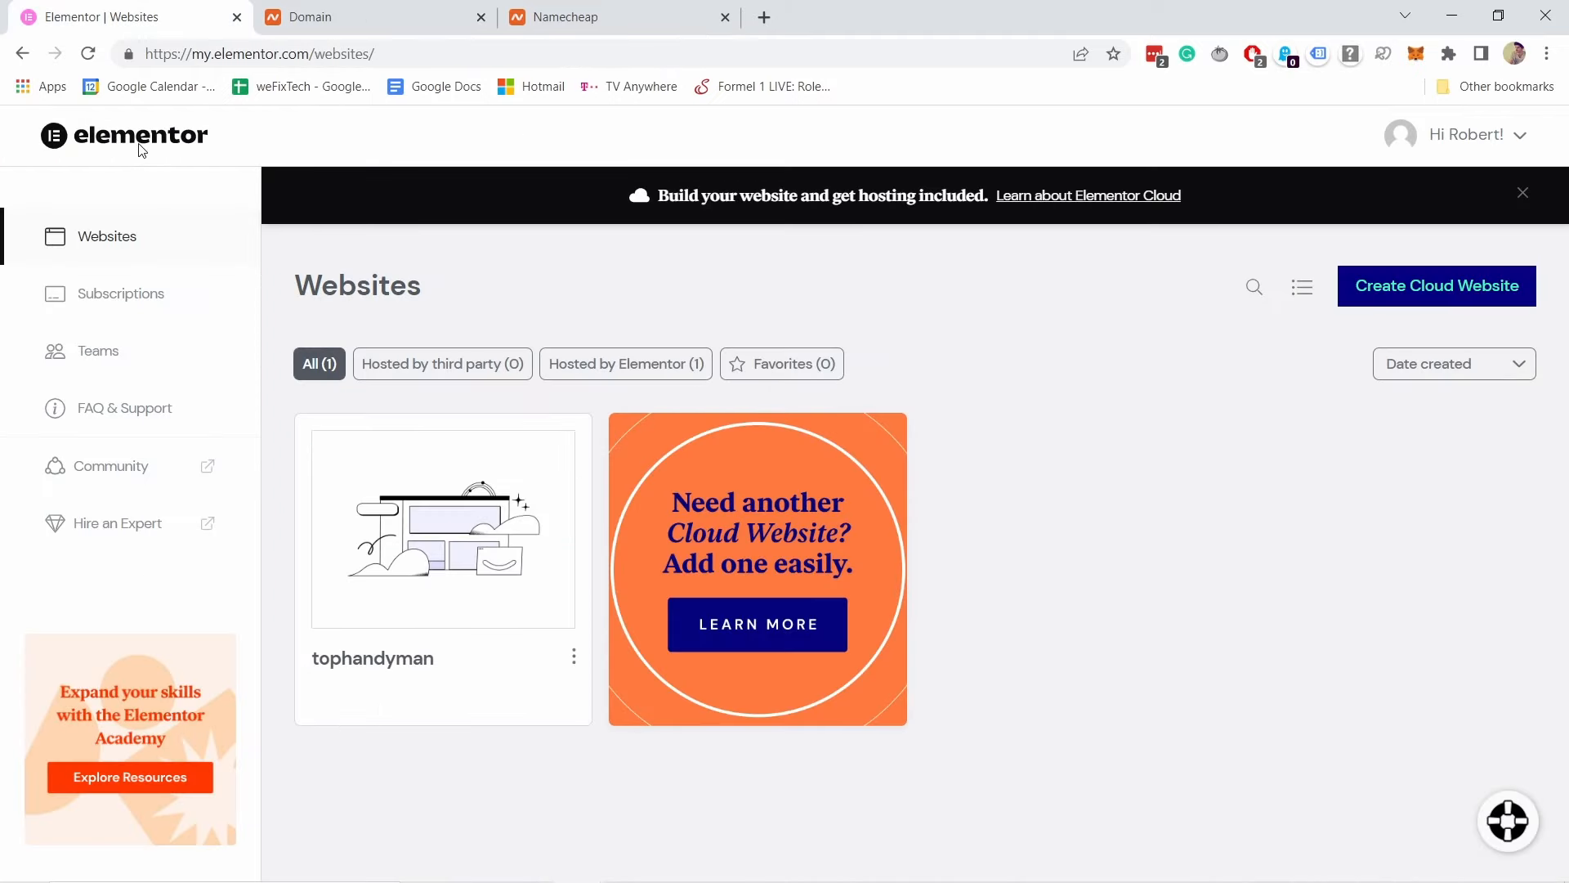
{"action": "mouse_move", "coordinate": [501, 533]}
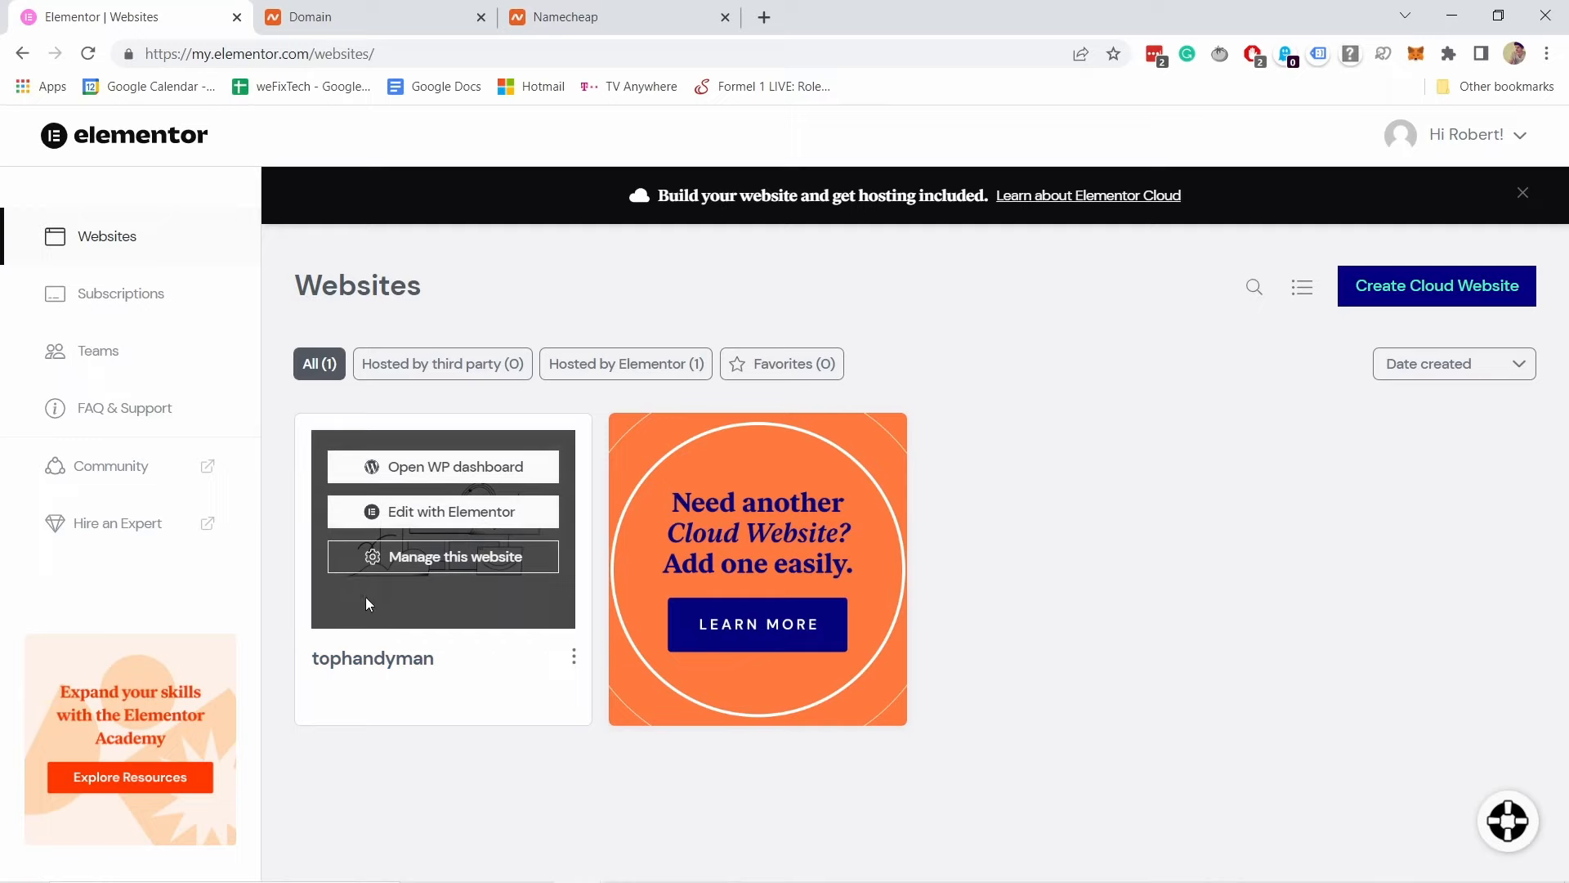
{"action": "left_click", "coordinate": [430, 564]}
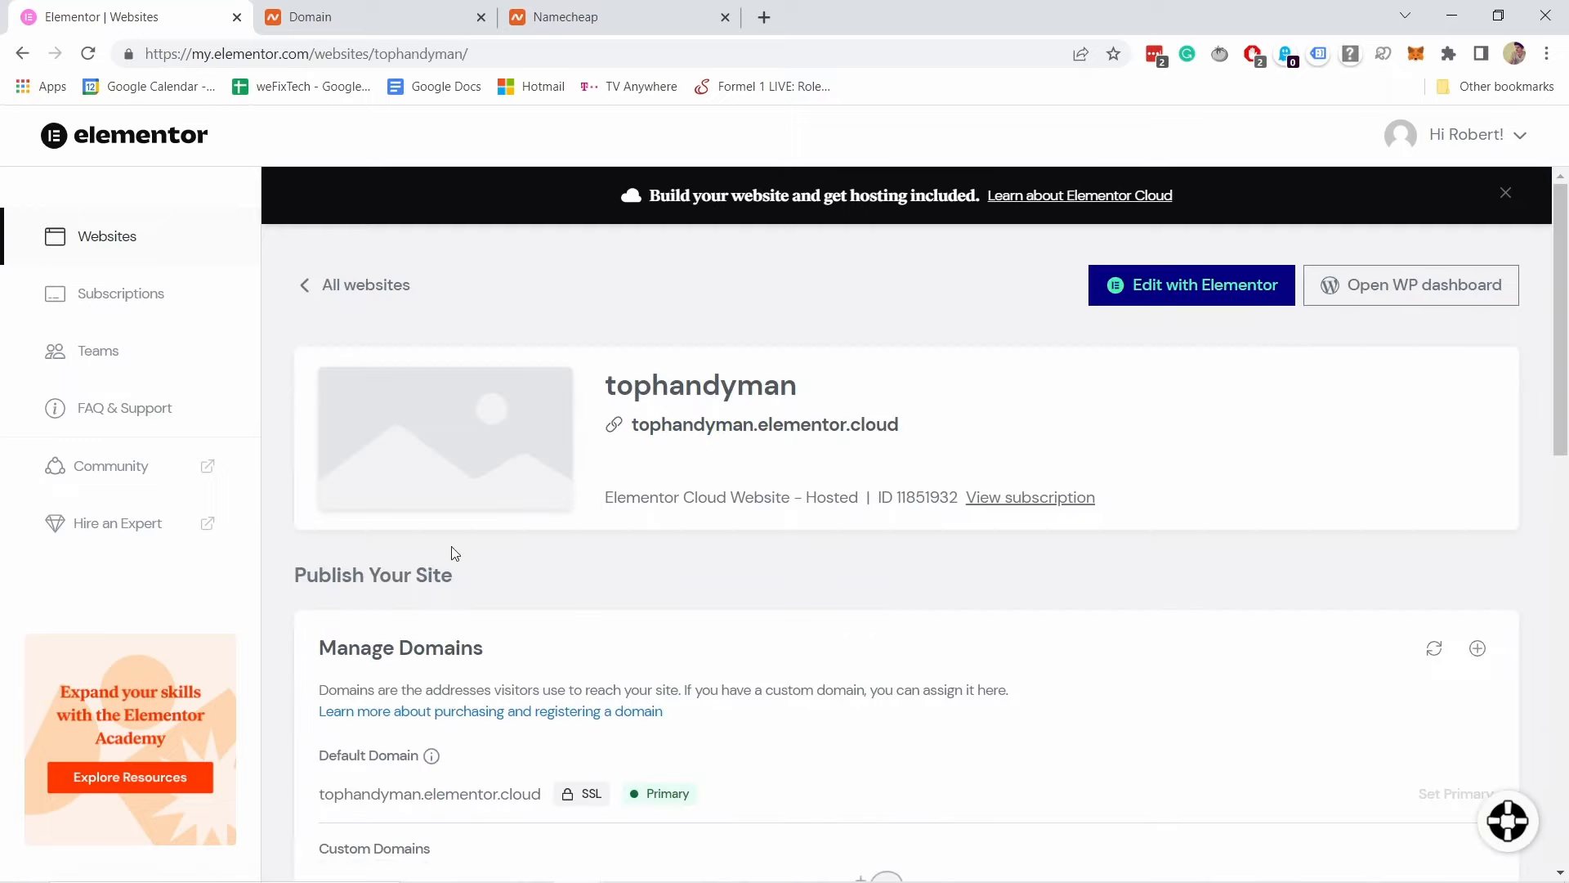
{"action": "scroll", "coordinate": [448, 527], "scroll_direction": "down", "scroll_amount": 5}
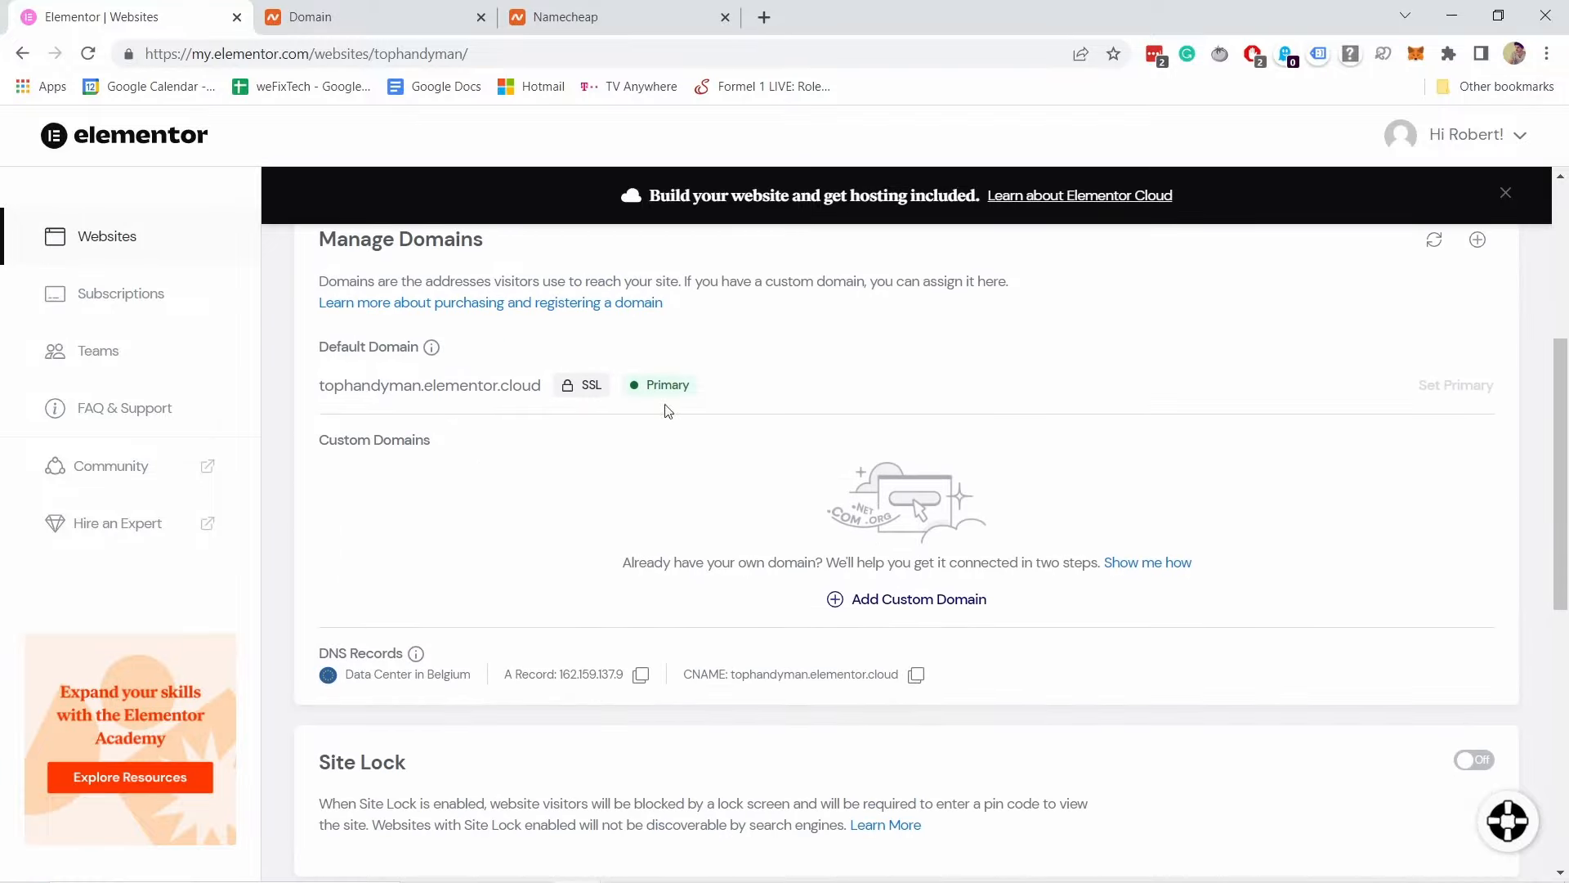
{"action": "left_click", "coordinate": [899, 606]}
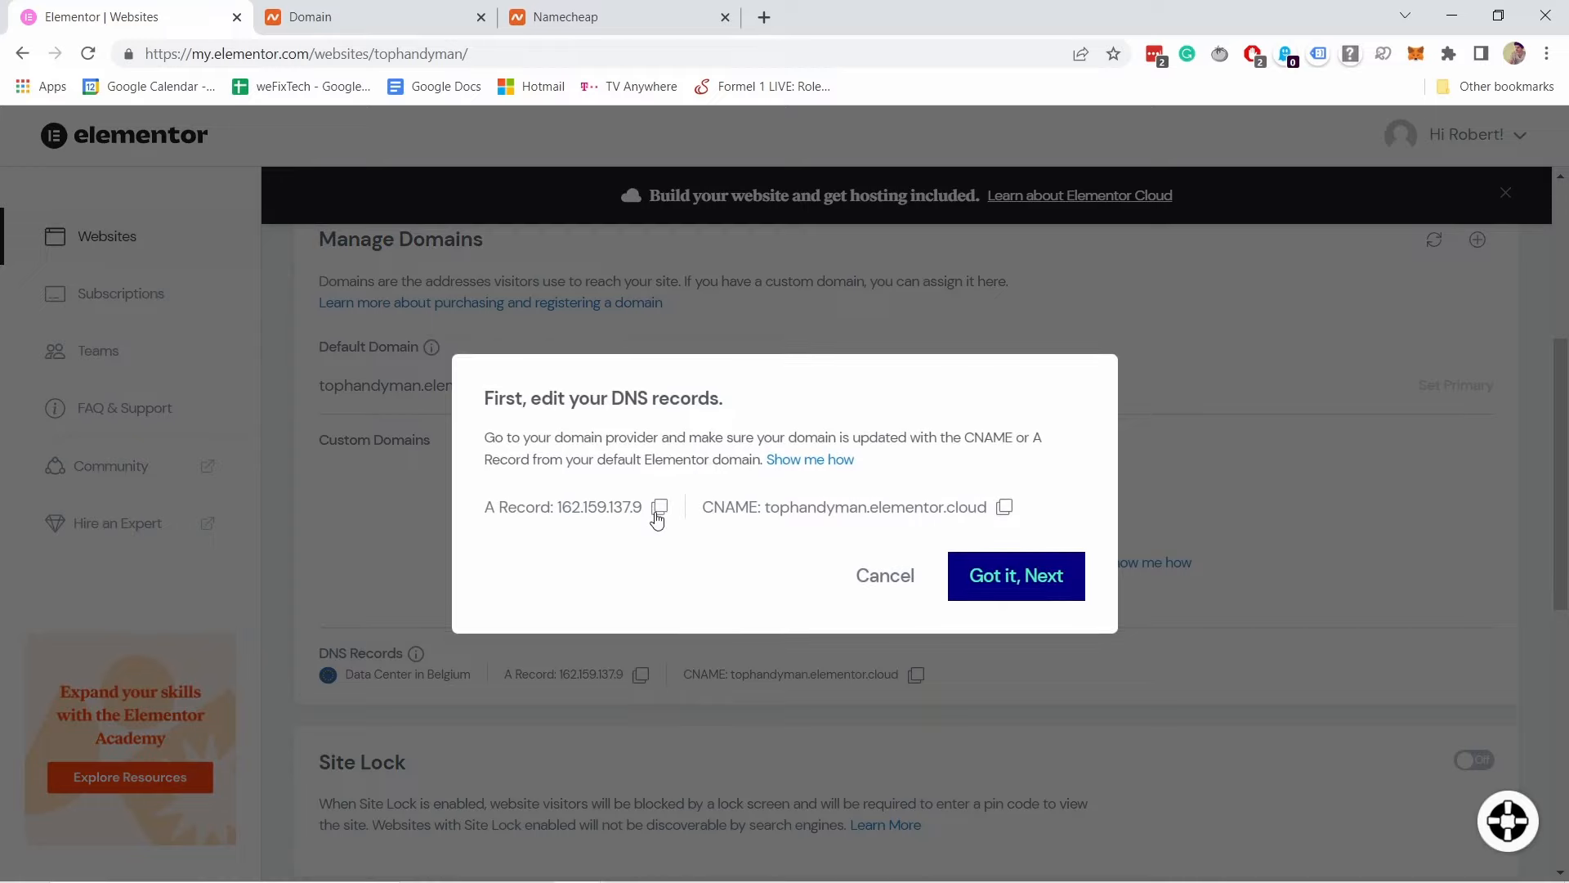
{"action": "left_click", "coordinate": [660, 512]}
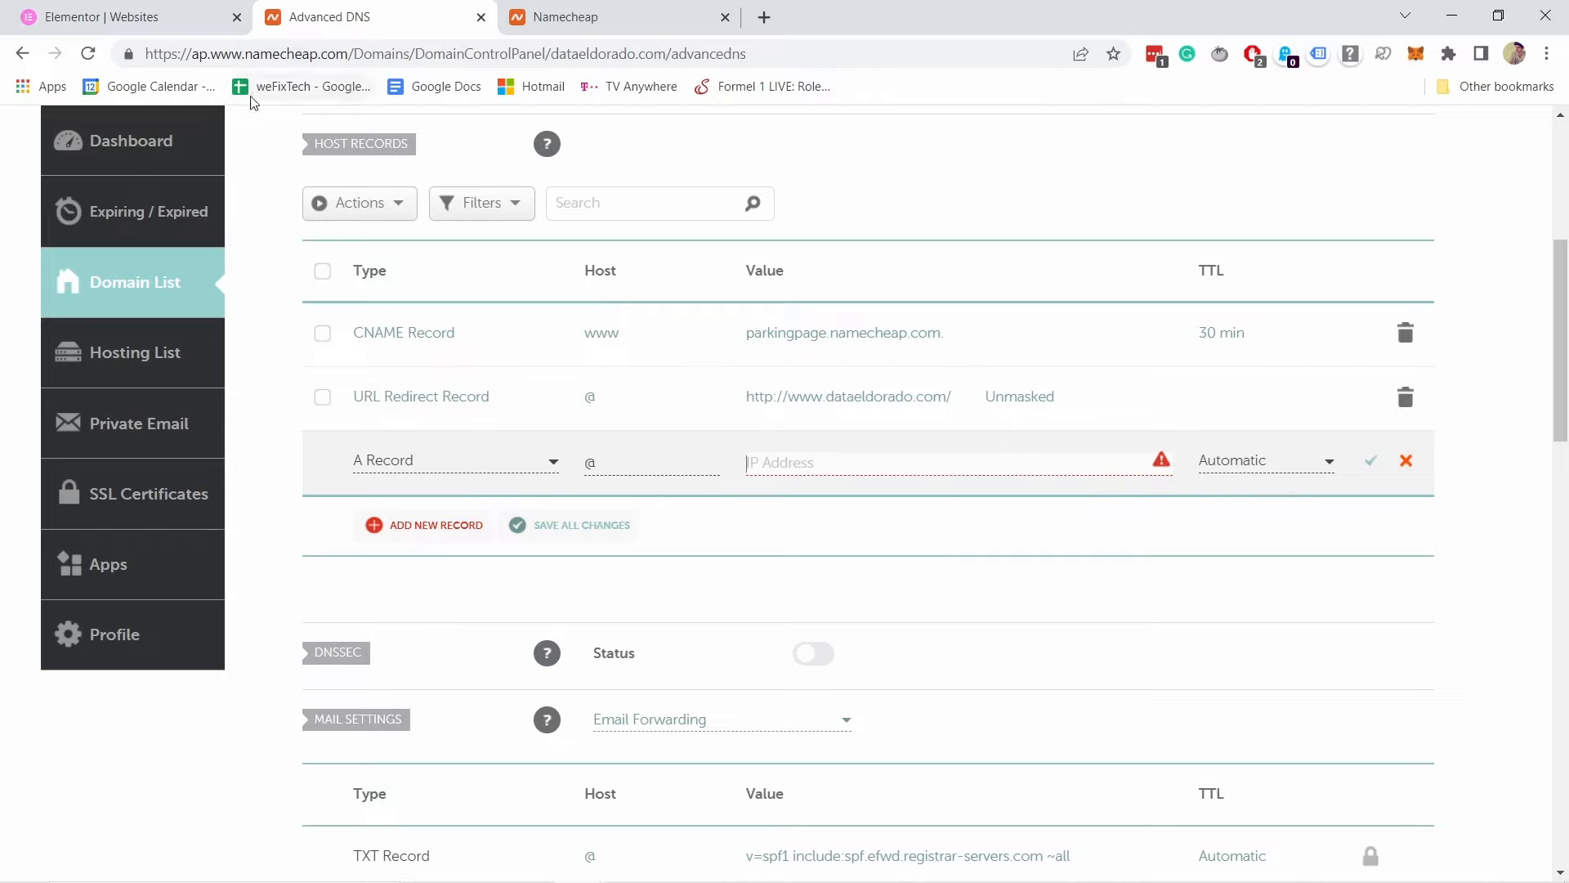
Step: Set the new Namecheap A record's IP address to 162.159.137.9, keep its TTL on Automatic and save the record
{"action": "left_click", "coordinate": [781, 460]}
{"action": "key", "text": "ctrl+v"}
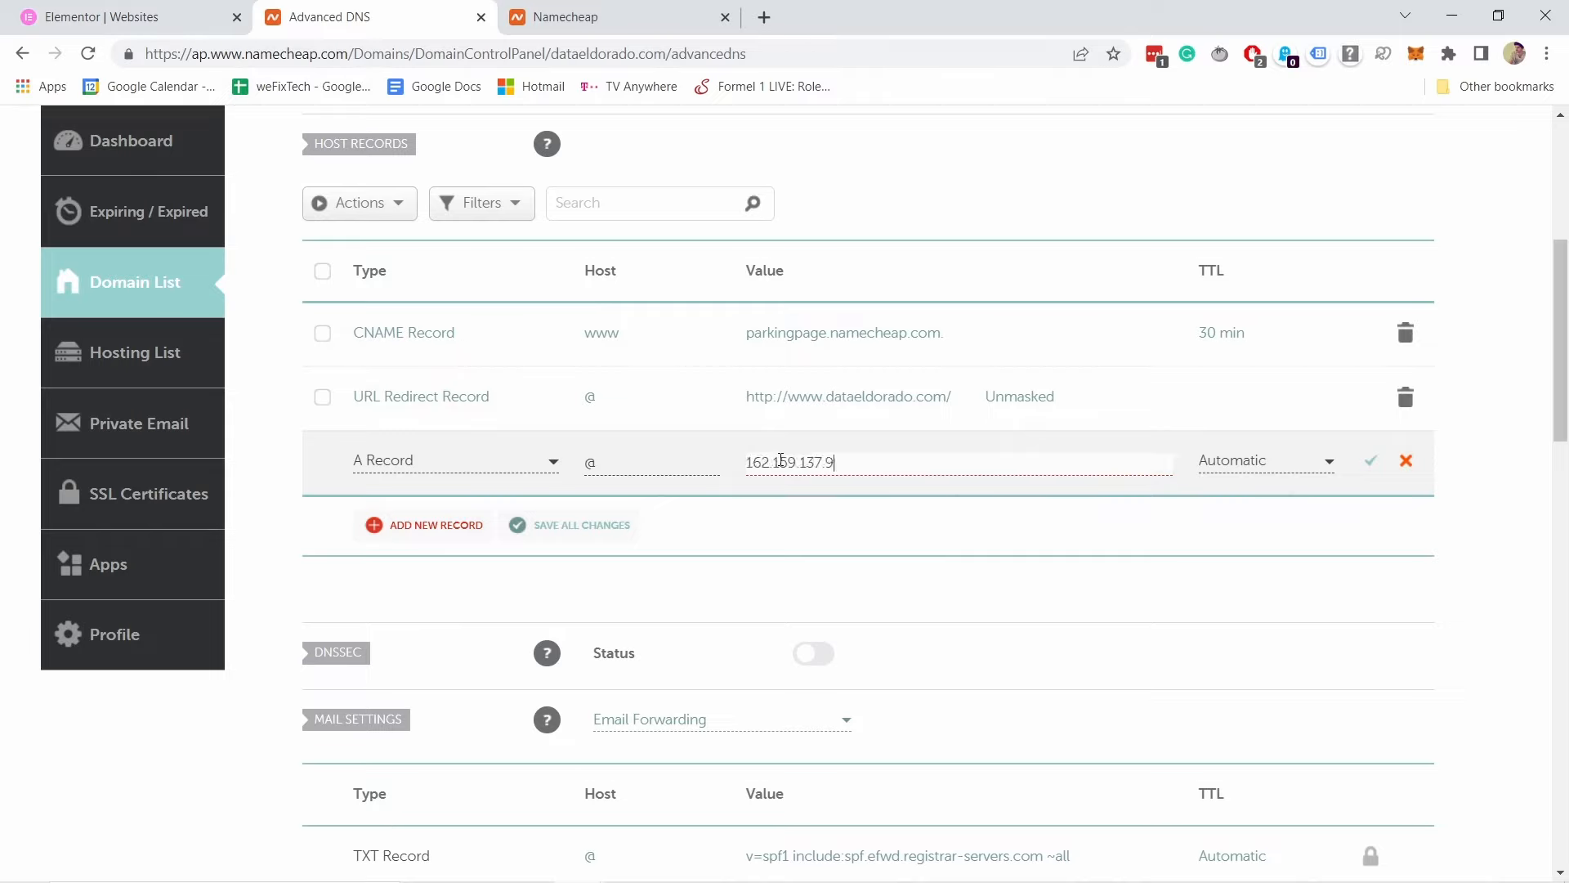
{"action": "left_click", "coordinate": [1272, 464]}
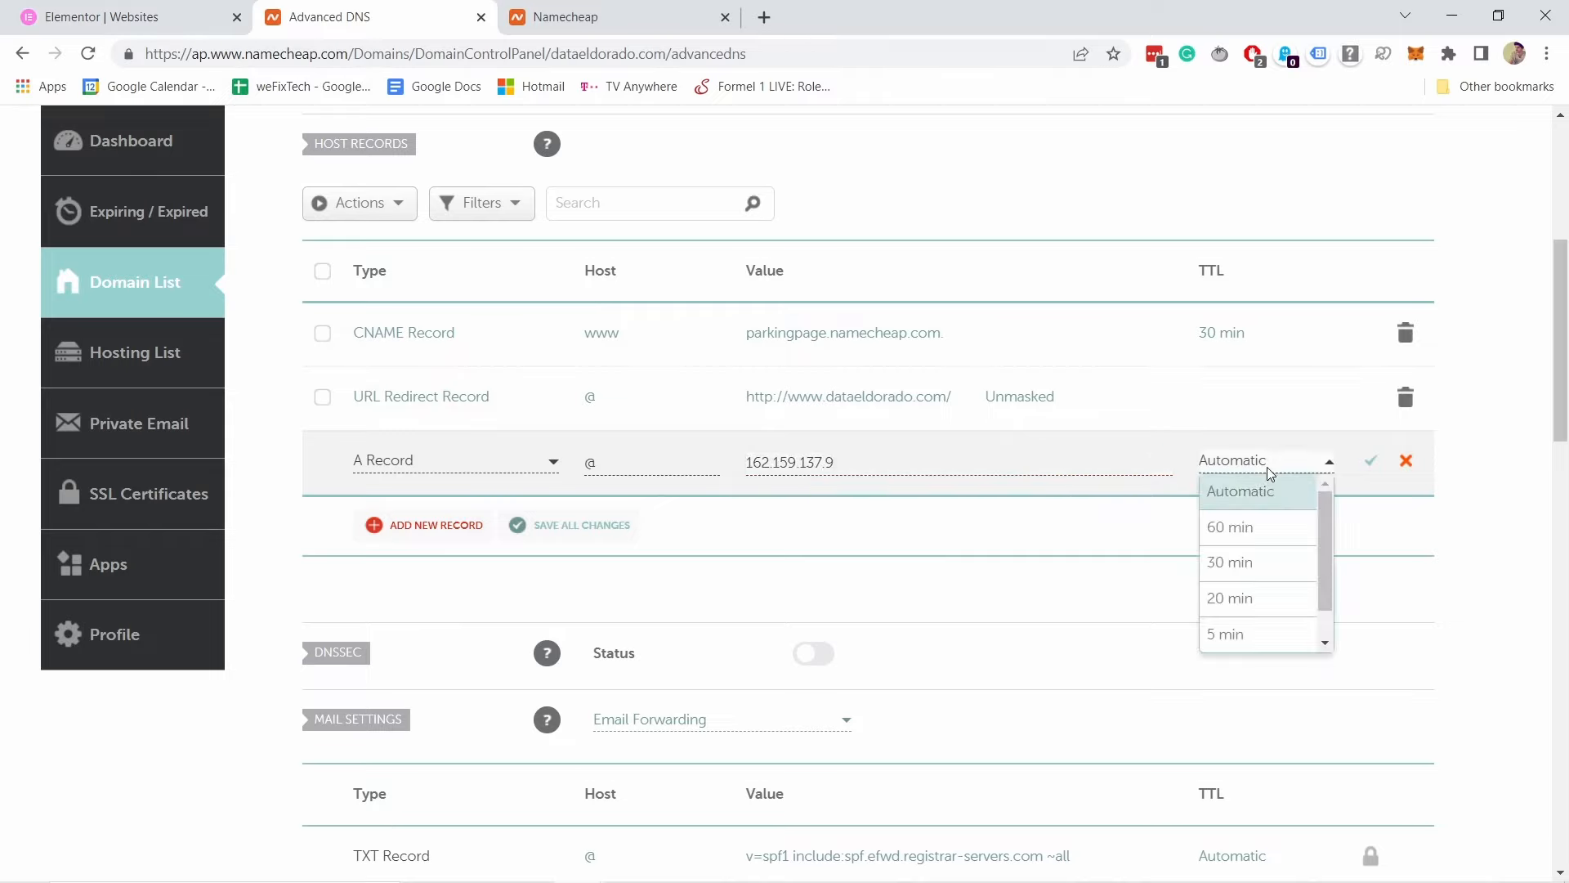
{"action": "left_click", "coordinate": [1274, 470]}
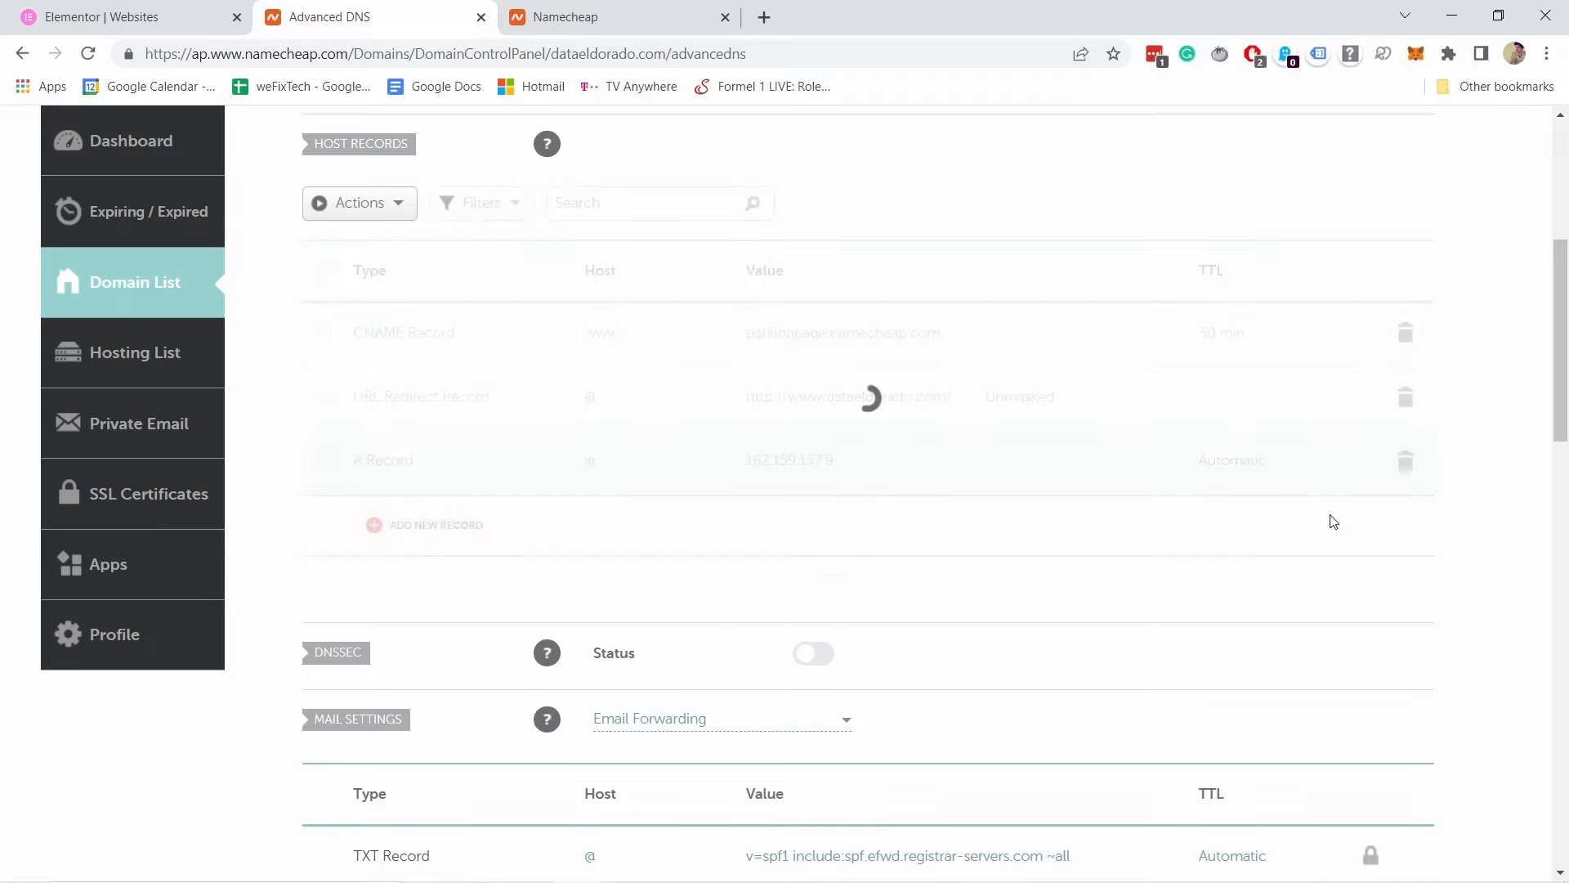
Step: Switch to Elementor's website management for tophandyman, continue past the DNS records notice and enter dataeldorado.com as the custom domain
{"action": "scroll", "coordinate": [428, 420], "scroll_direction": "up", "scroll_amount": 1}
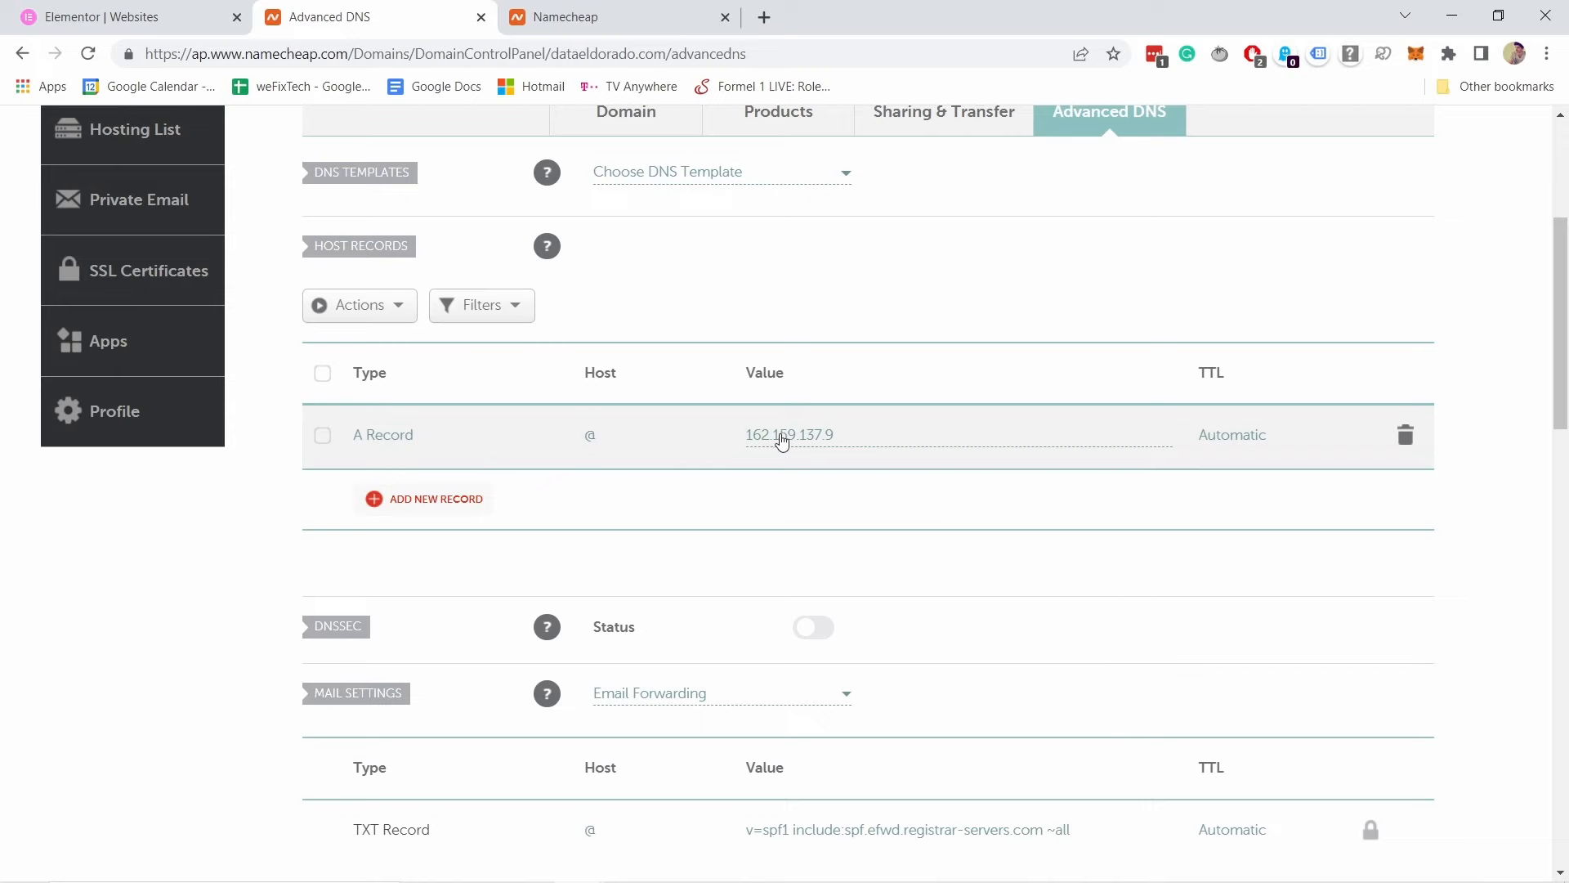
{"action": "left_click", "coordinate": [132, 20]}
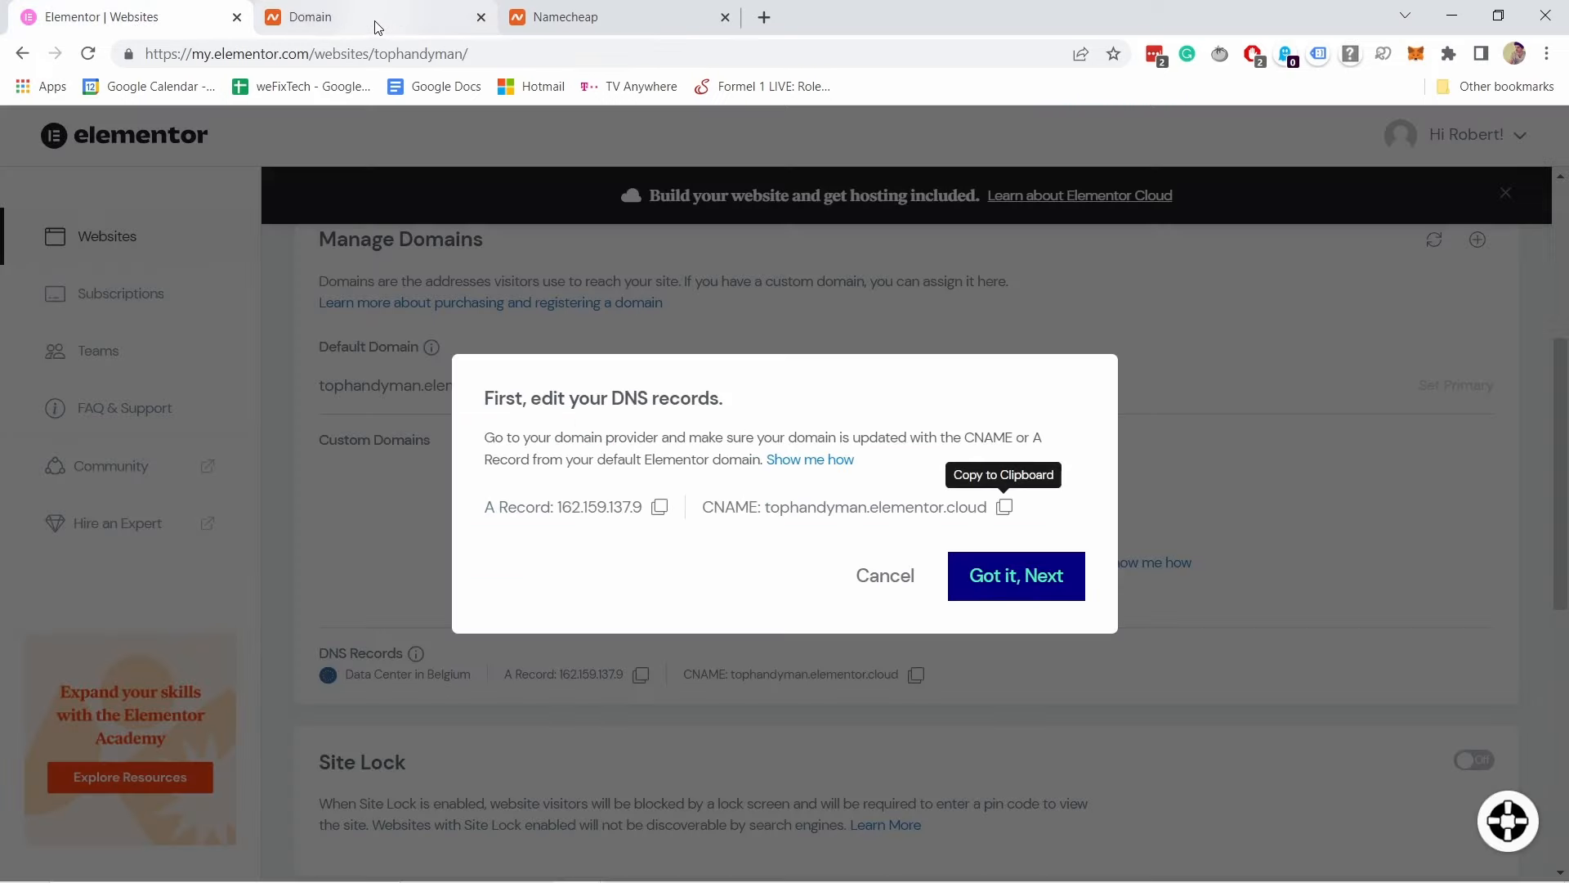
{"action": "left_click", "coordinate": [1006, 590]}
{"action": "left_click", "coordinate": [650, 470]}
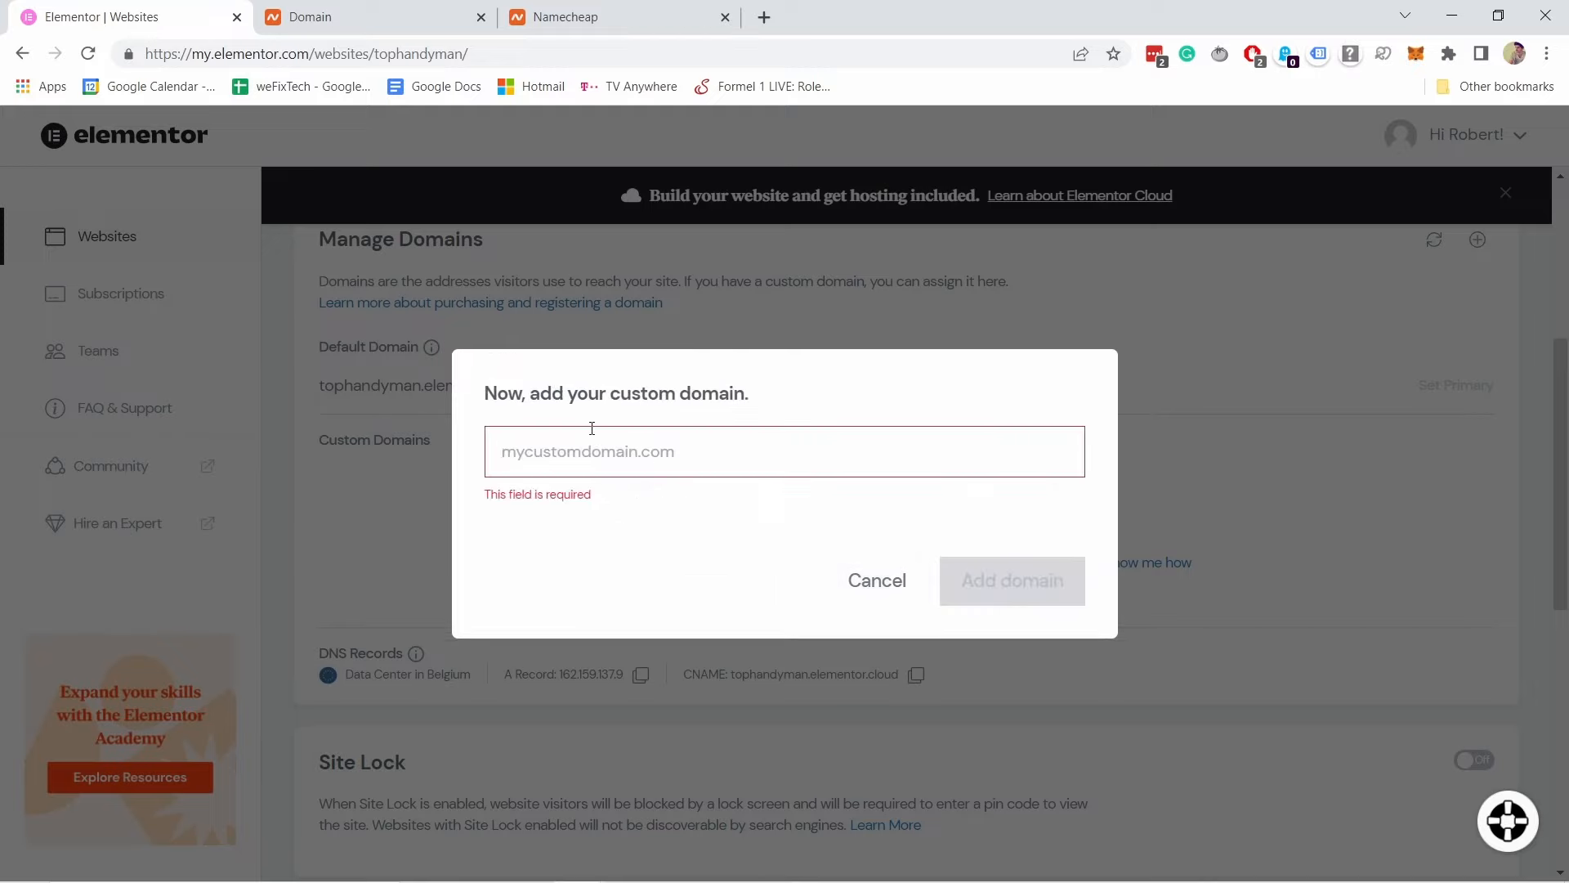
{"action": "left_click", "coordinate": [595, 463]}
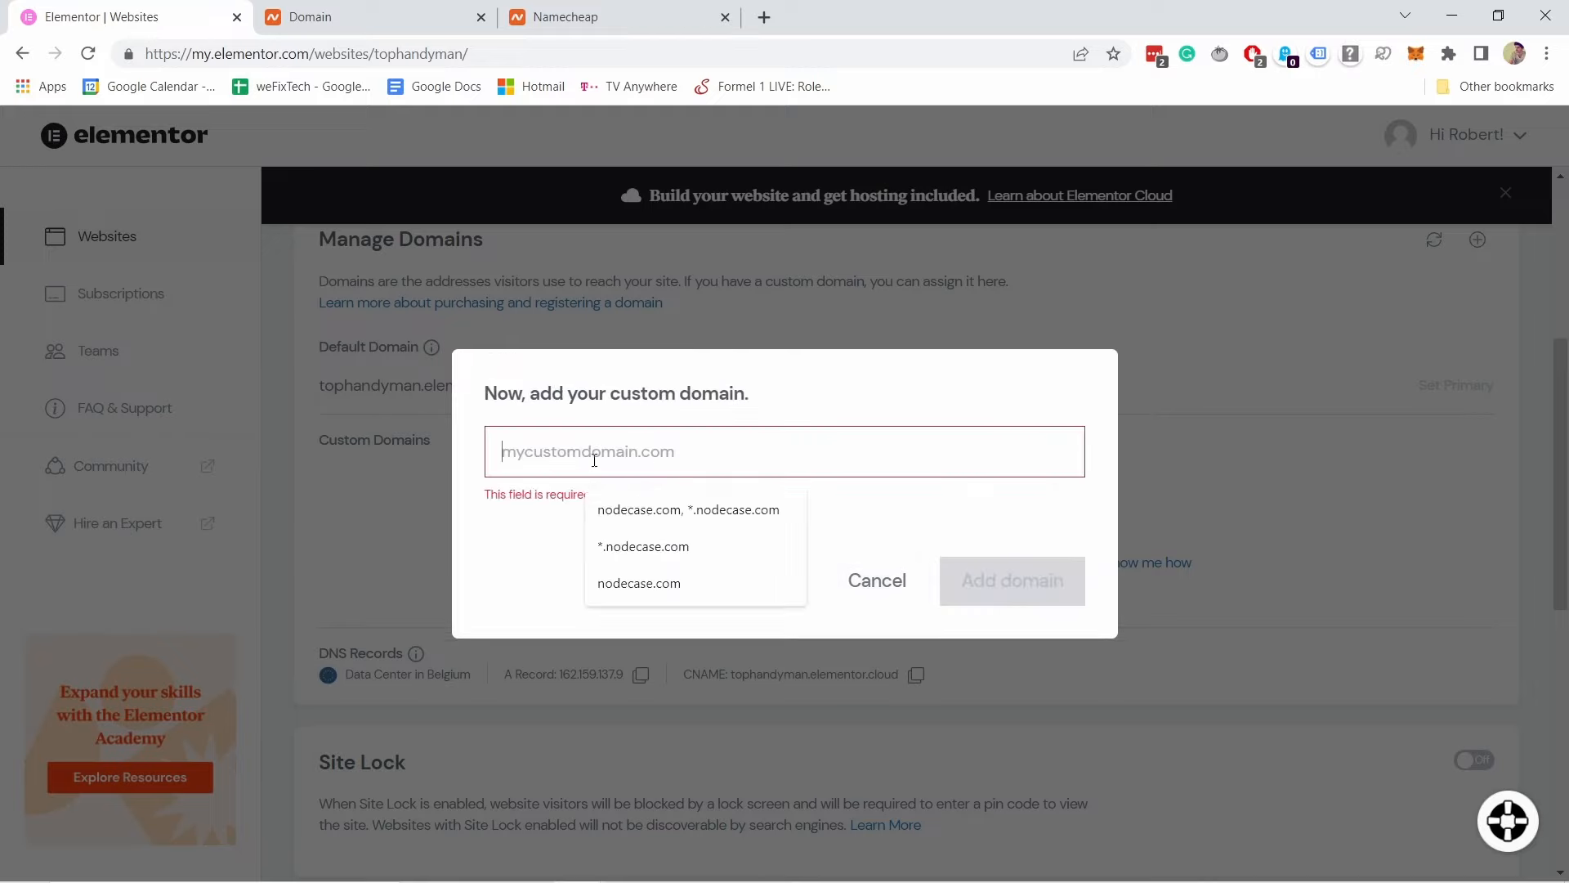
{"action": "key", "text": "ctrl+v"}
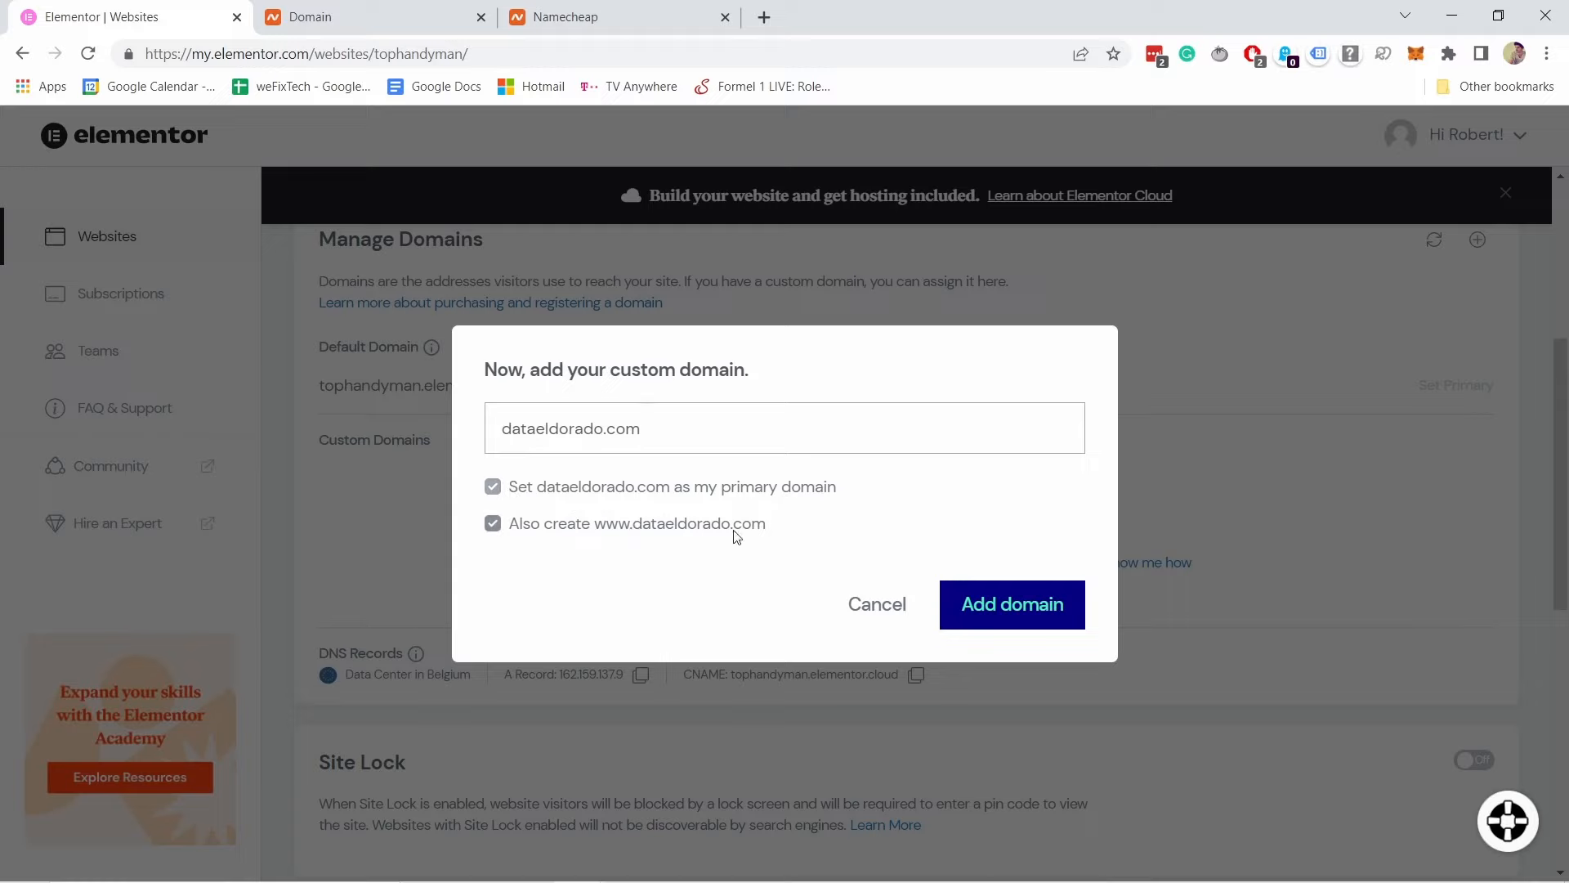
{"action": "left_click", "coordinate": [492, 524]}
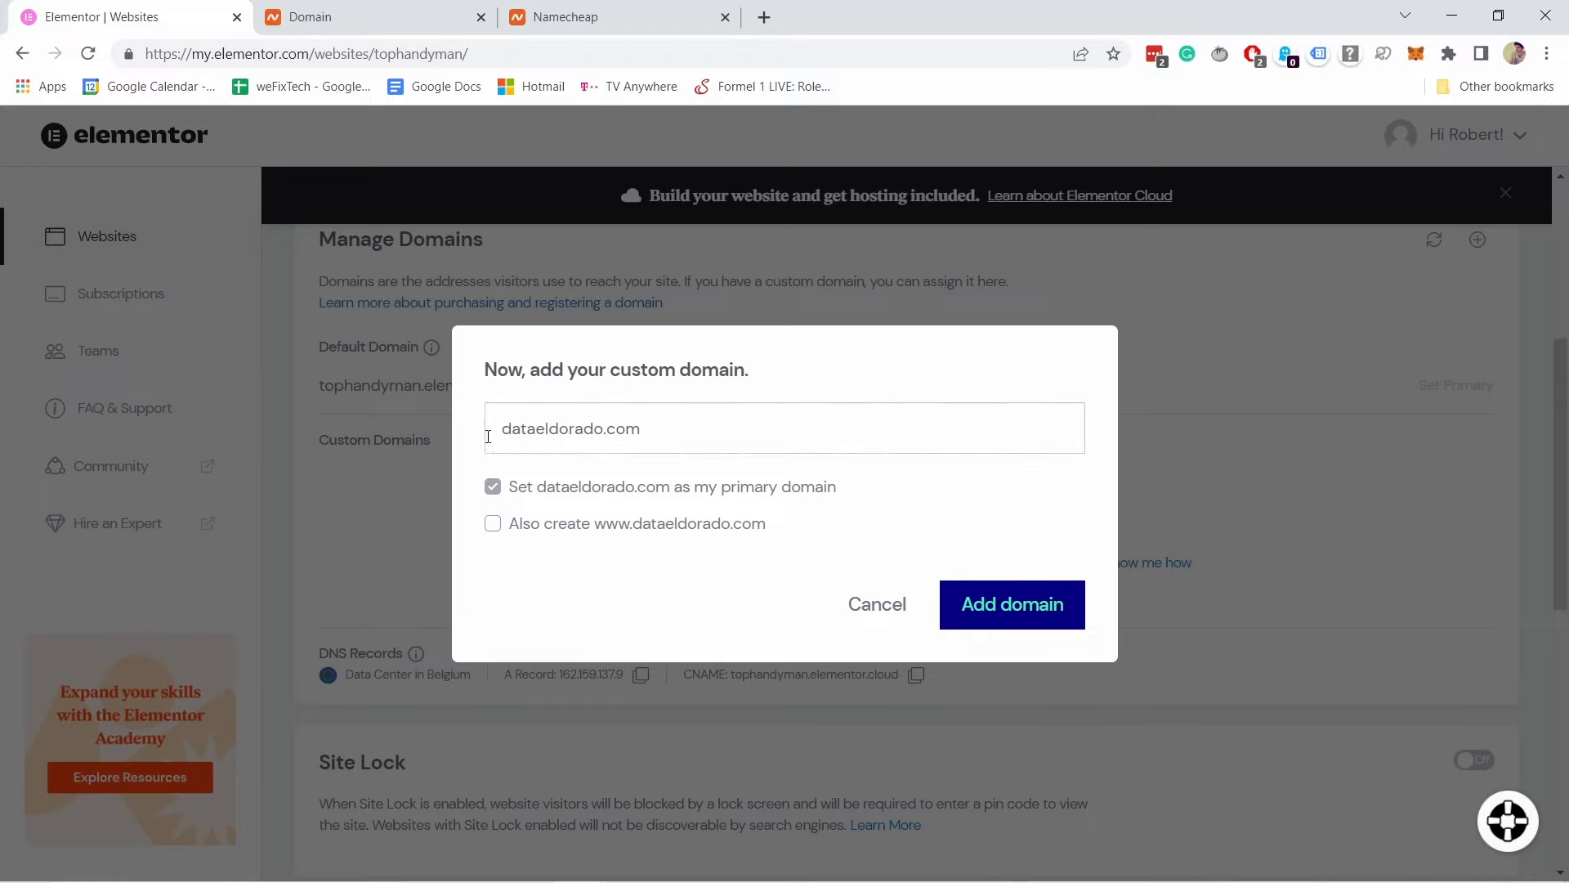
{"action": "left_click", "coordinate": [986, 616]}
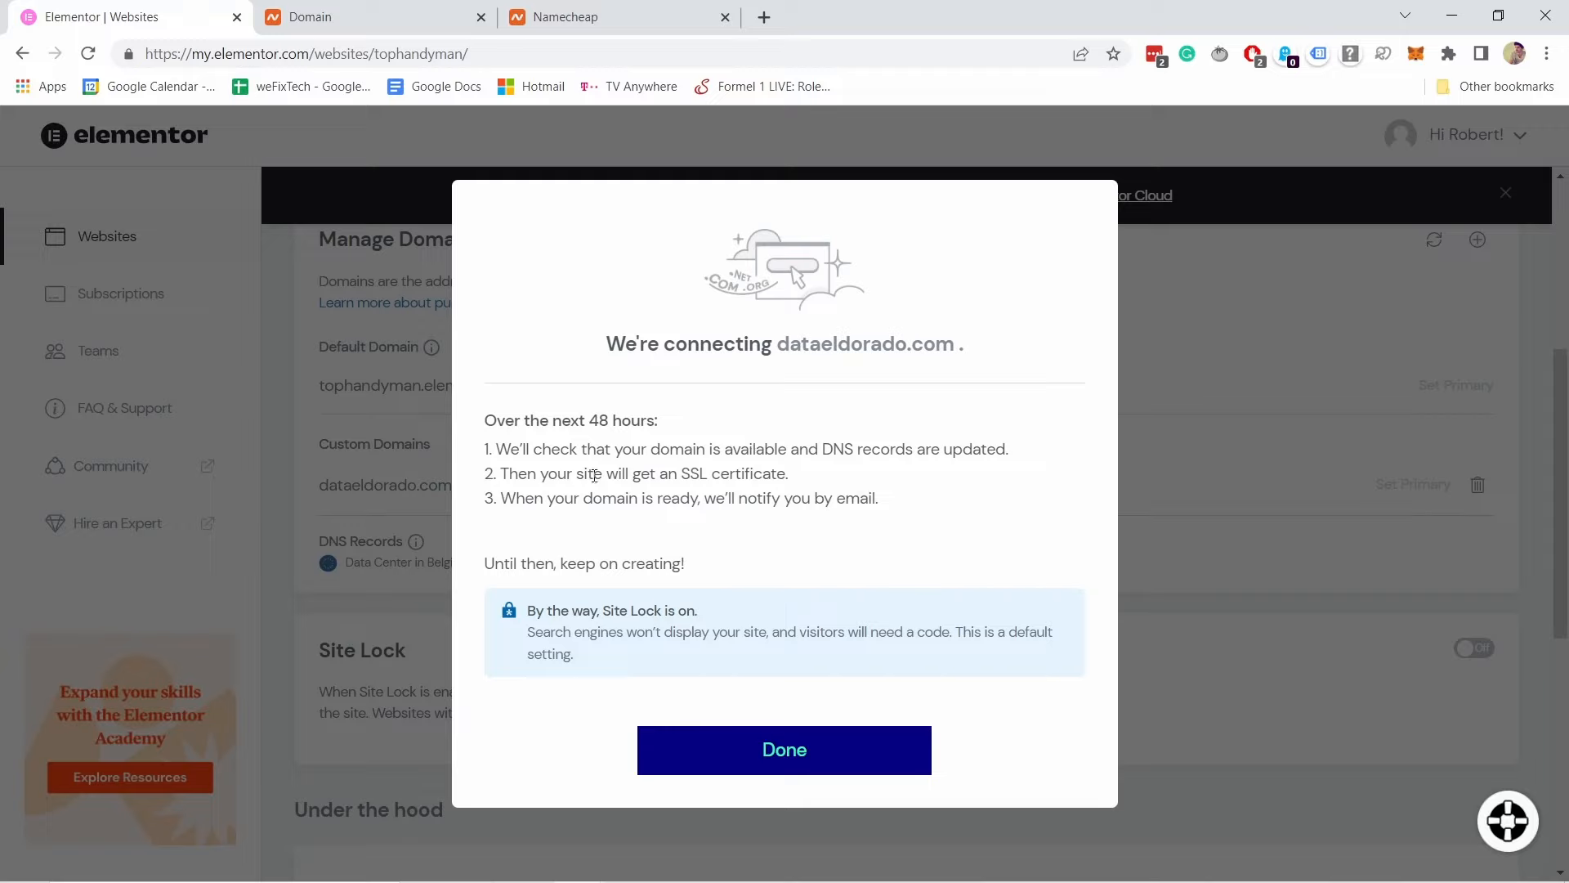
{"action": "left_click_drag", "start_coordinate": [503, 505], "coordinate": [871, 497]}
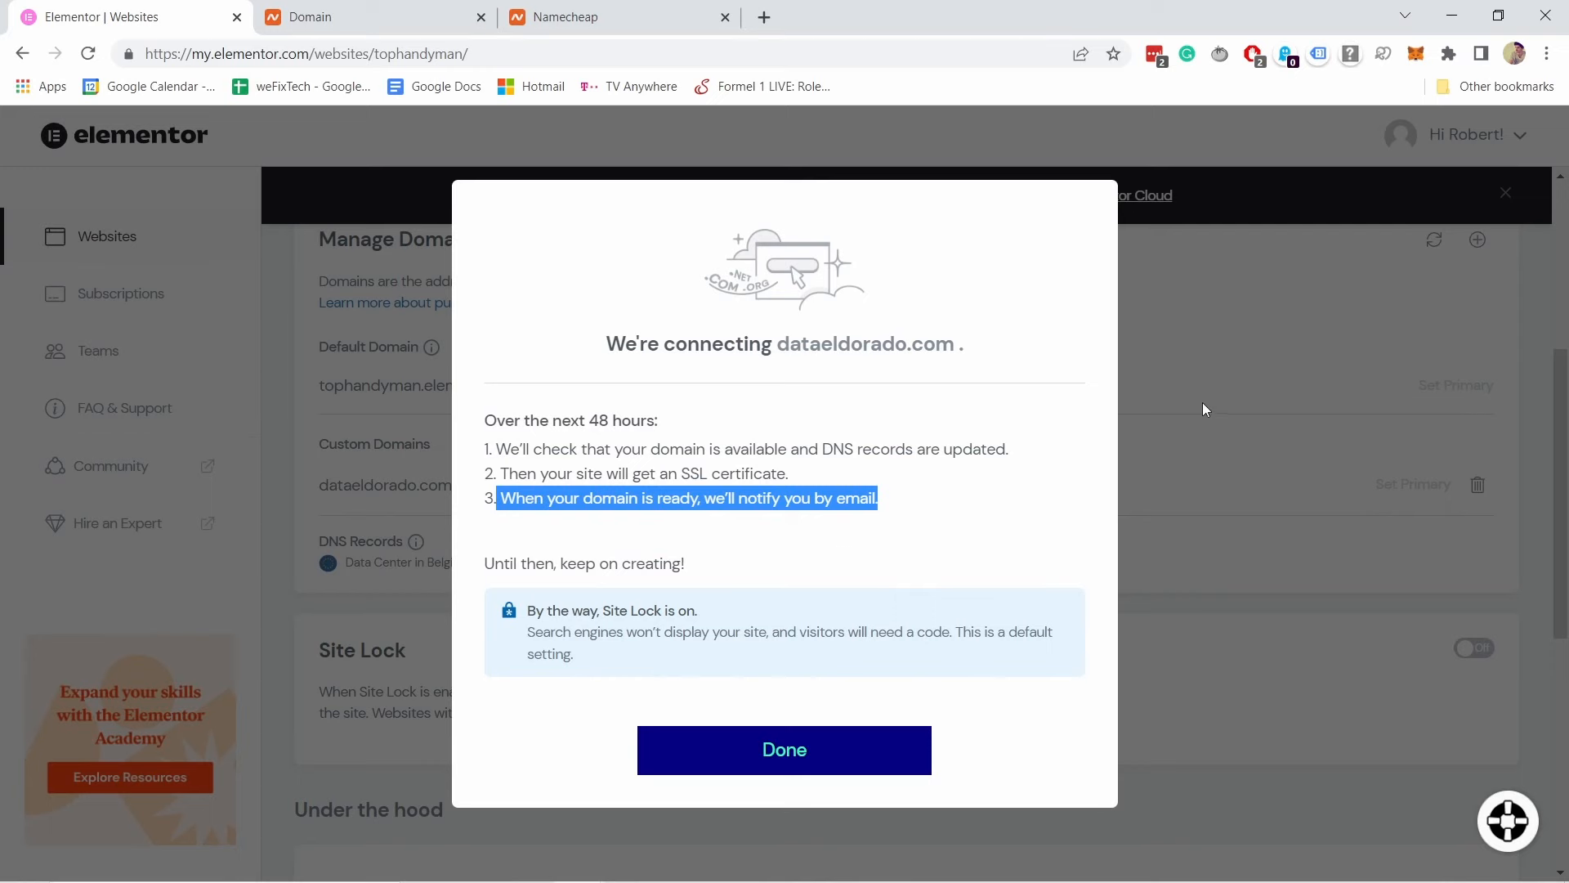
{"action": "left_click", "coordinate": [810, 745]}
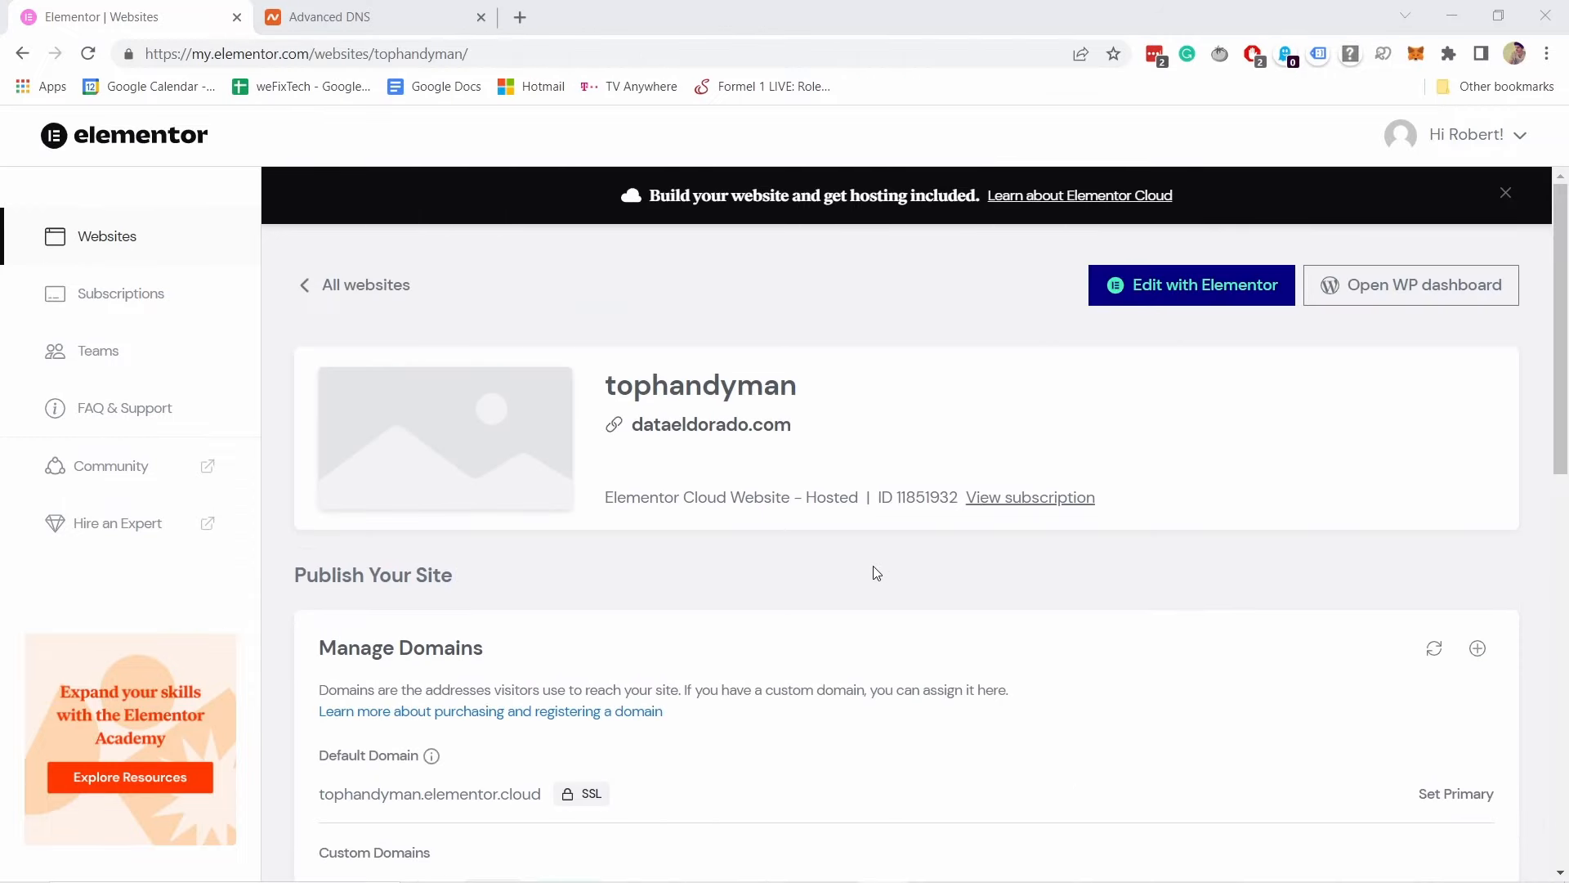
Step: Check the domain status under Manage Domains, and view the live dataeldorado.com site with its Portfolio and Contact Us pages
{"action": "scroll", "coordinate": [873, 572], "scroll_direction": "down", "scroll_amount": 4}
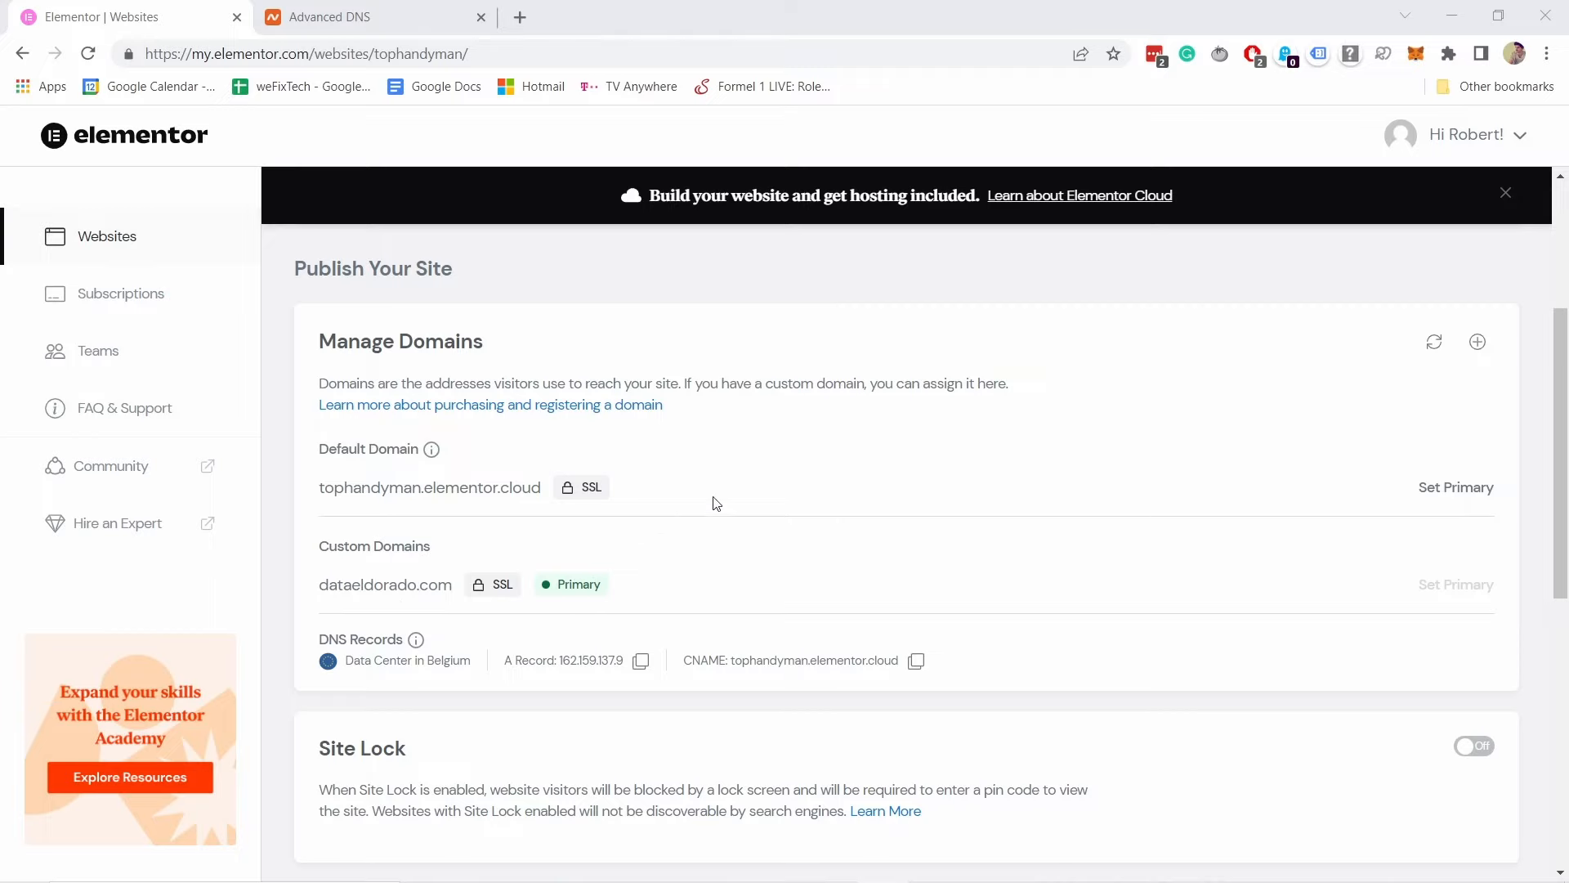
{"action": "scroll", "coordinate": [716, 501], "scroll_direction": "up", "scroll_amount": 4}
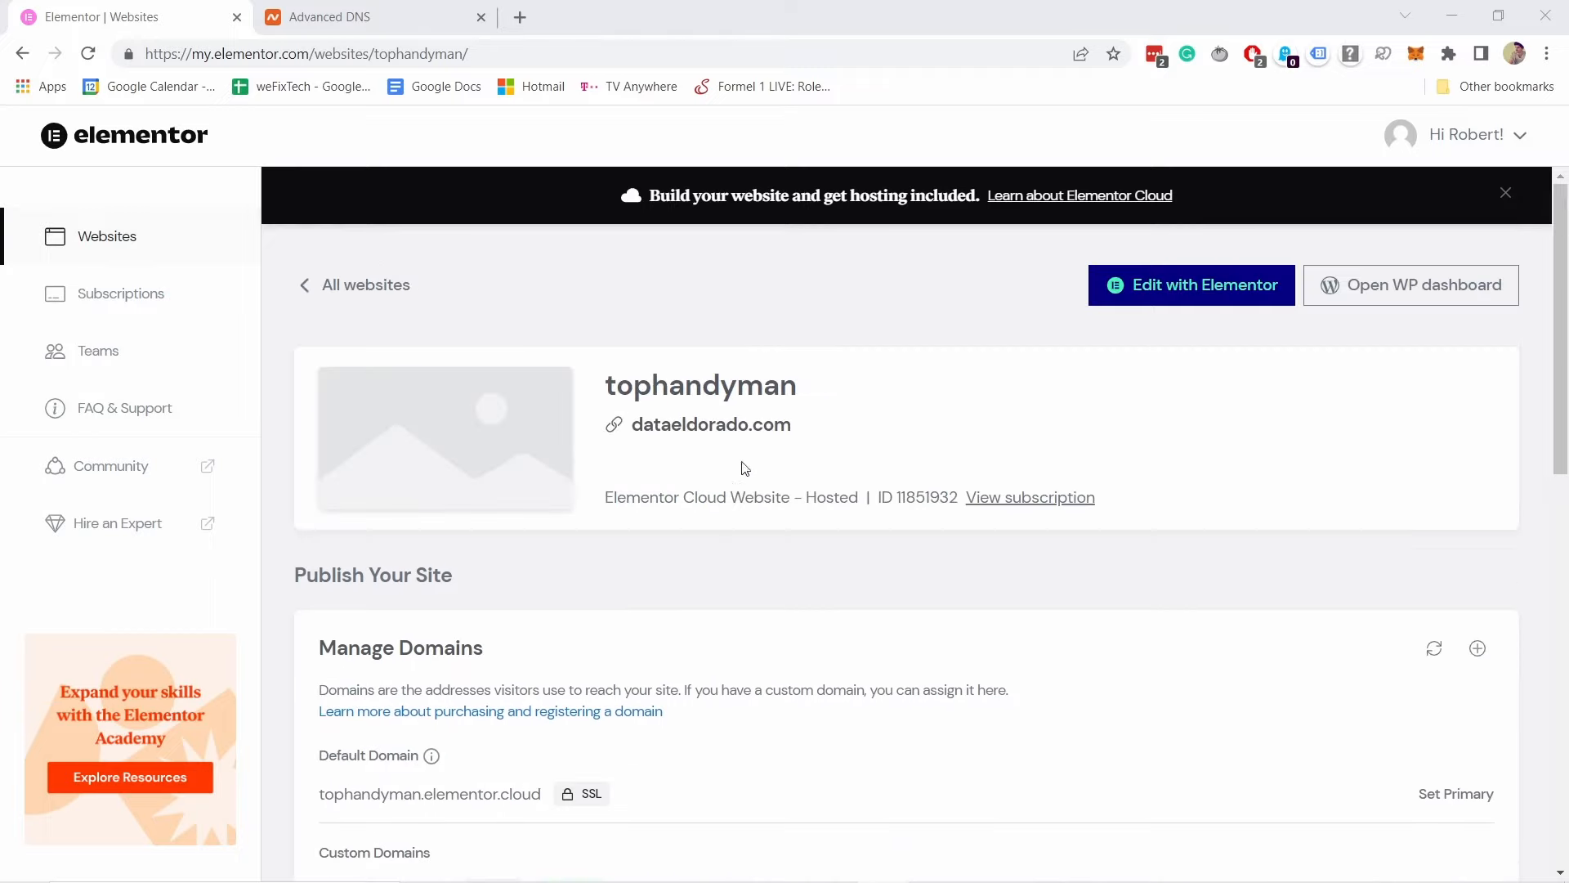
{"action": "left_click", "coordinate": [674, 426]}
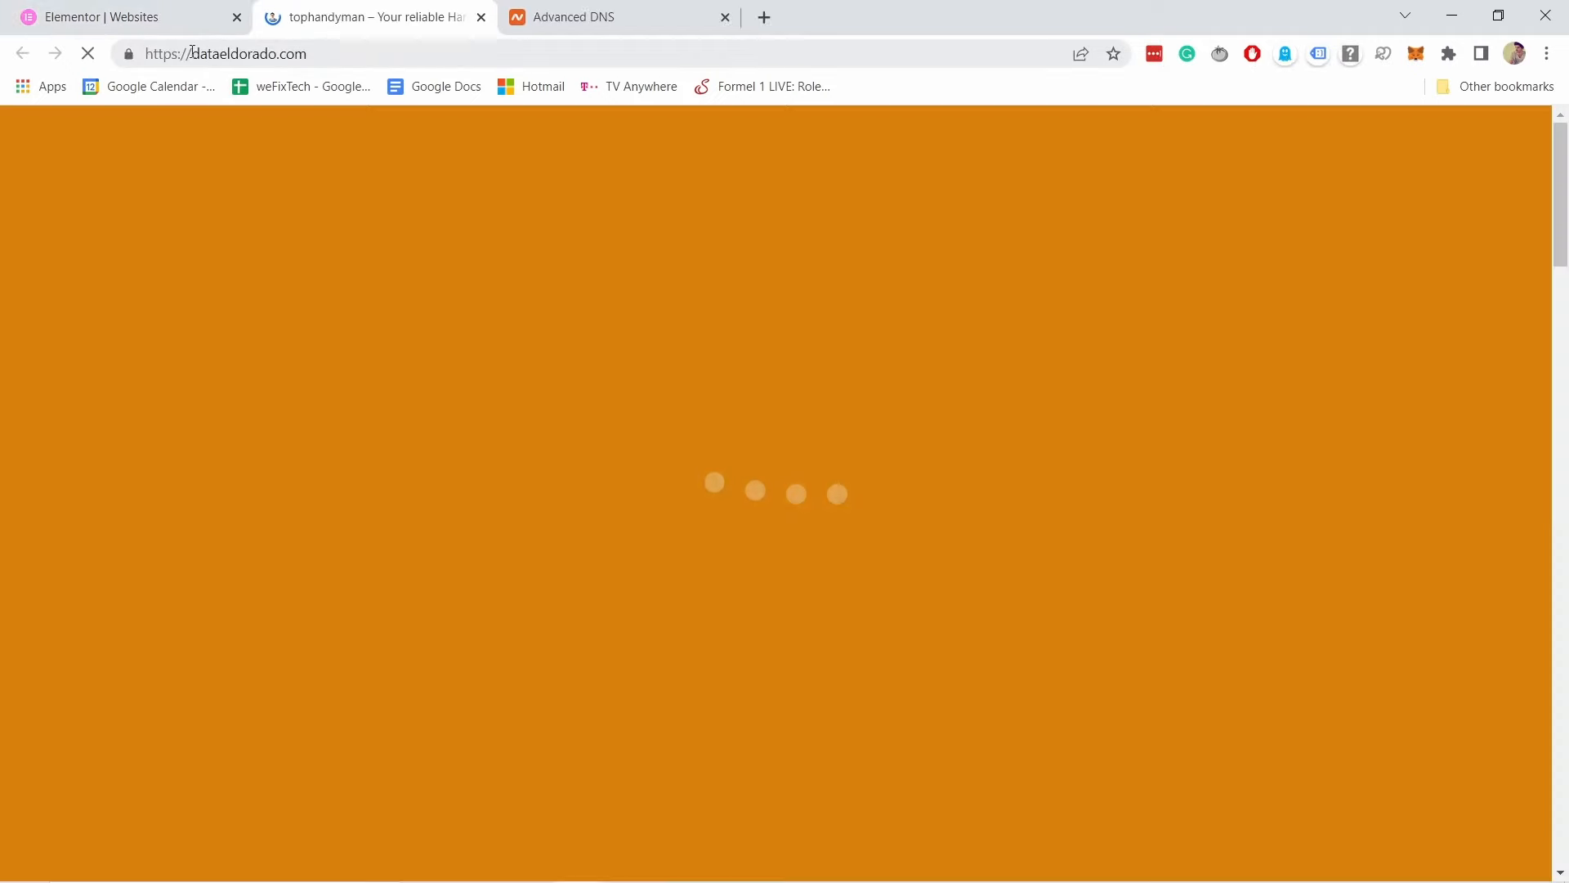
{"action": "double_click", "coordinate": [247, 54]}
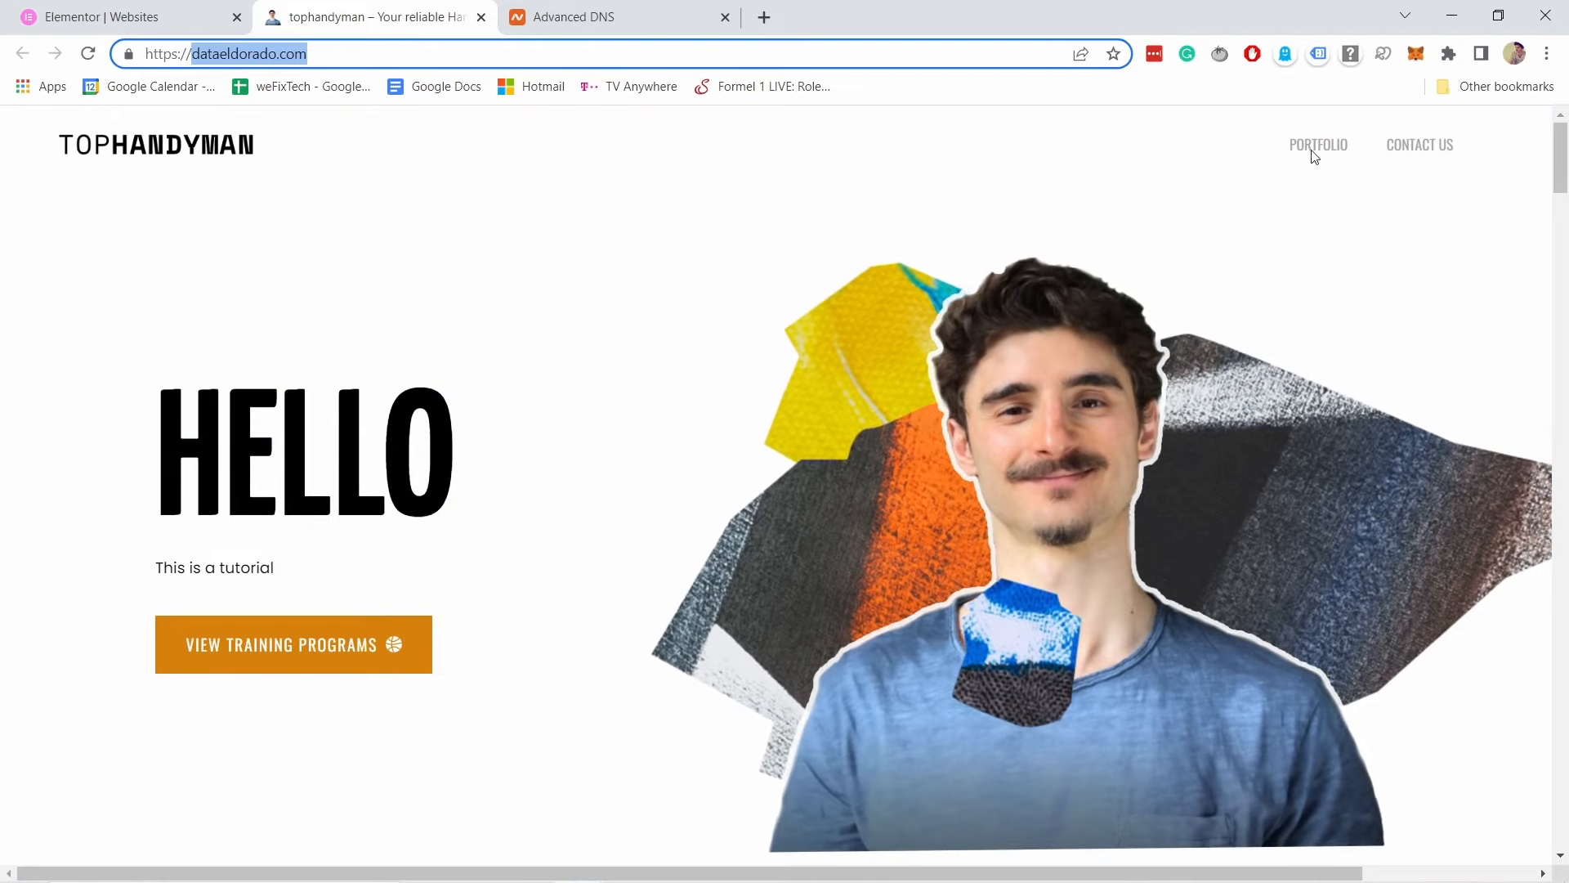
{"action": "left_click", "coordinate": [1314, 156]}
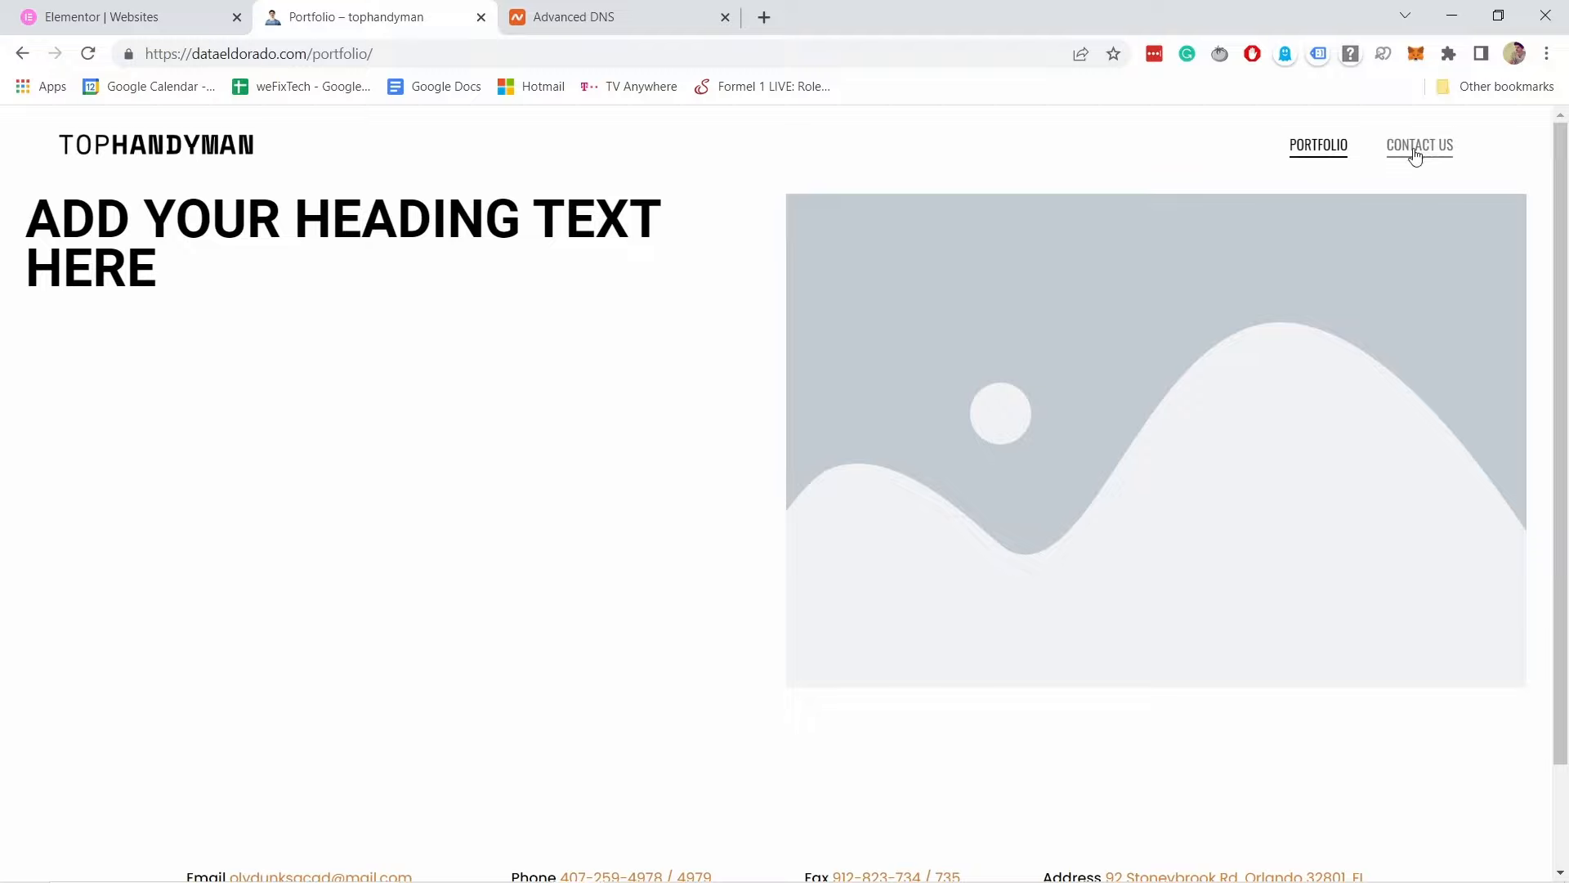
{"action": "left_click", "coordinate": [1416, 155]}
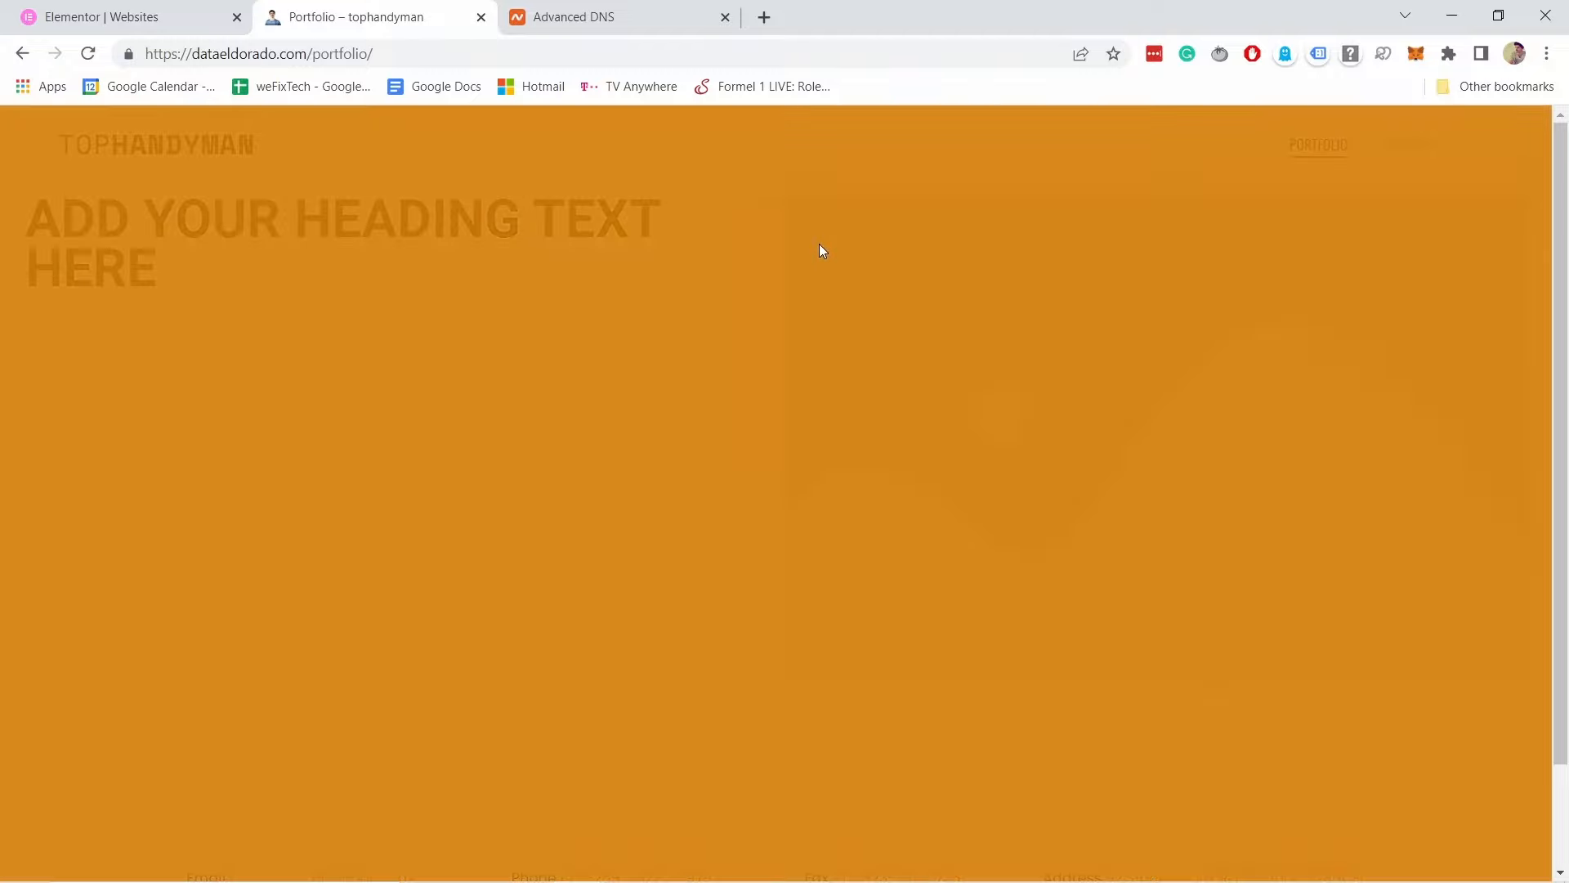